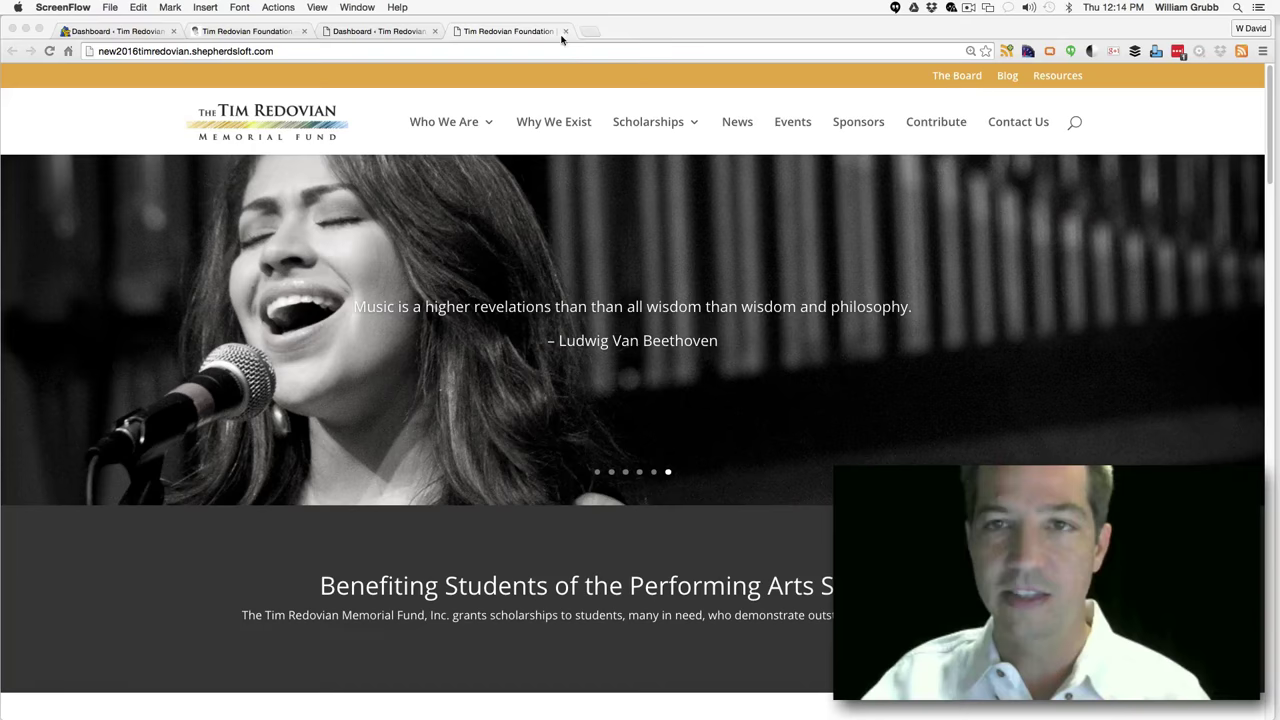
Compare where Who We Are leads on the old timredovian.org site and on the new site
{"action": "left_click", "coordinate": [519, 33]}
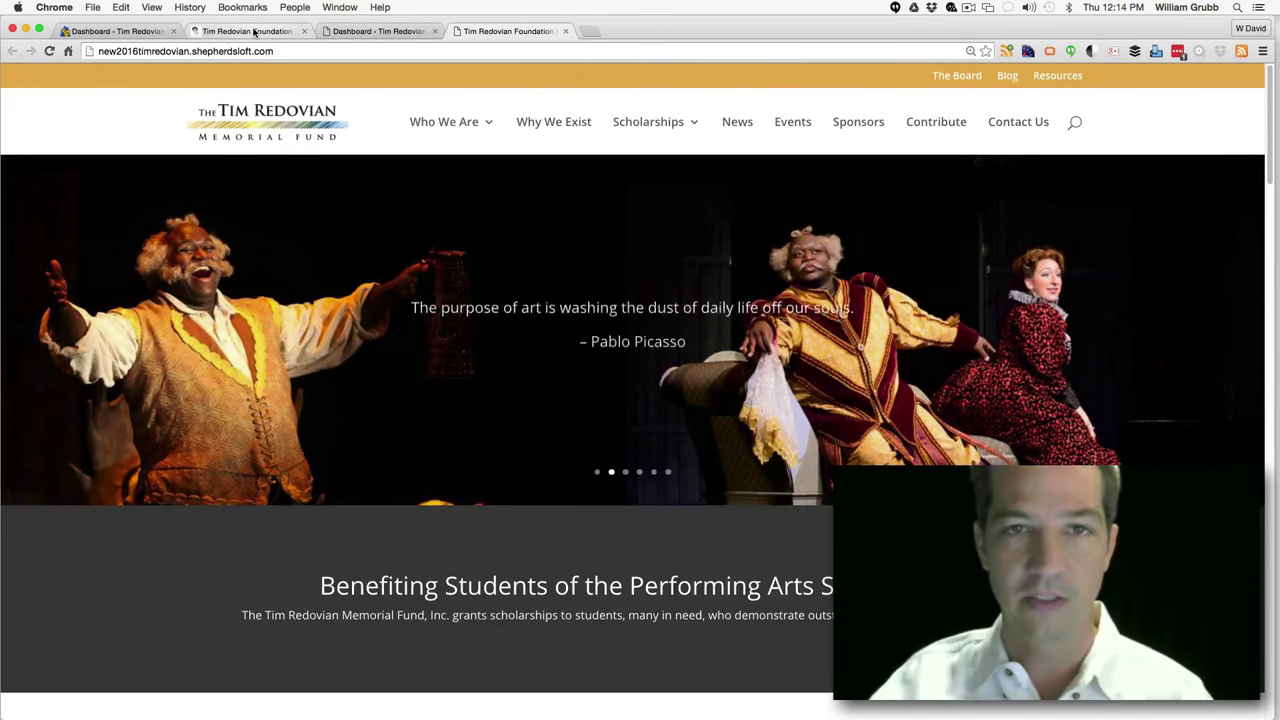
{"action": "left_click", "coordinate": [255, 33]}
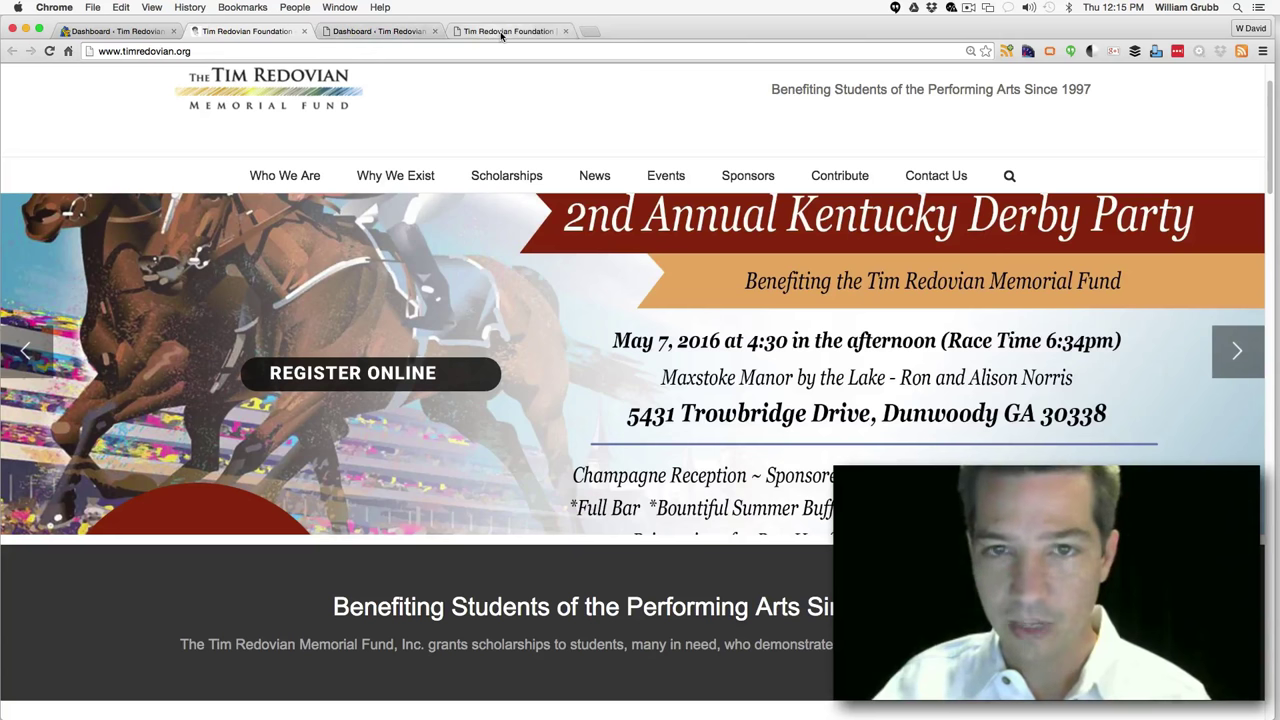
{"action": "mouse_move", "coordinate": [300, 177]}
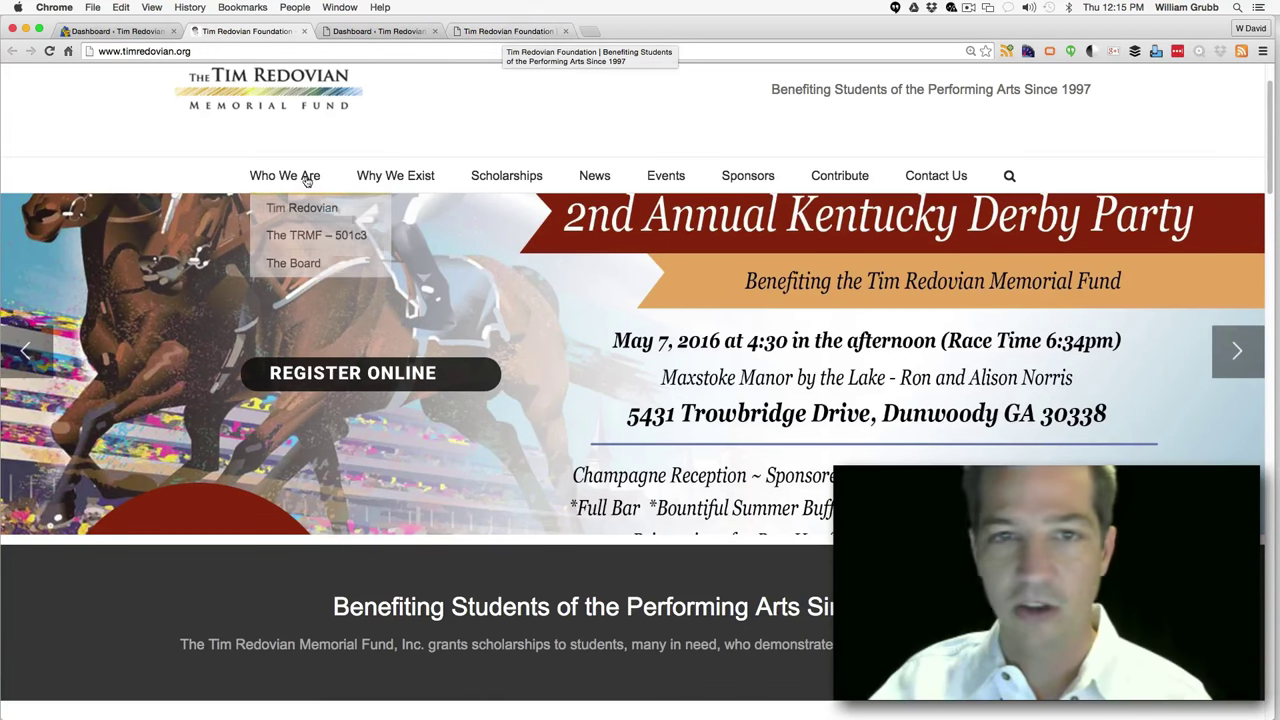
{"action": "left_click", "coordinate": [298, 175]}
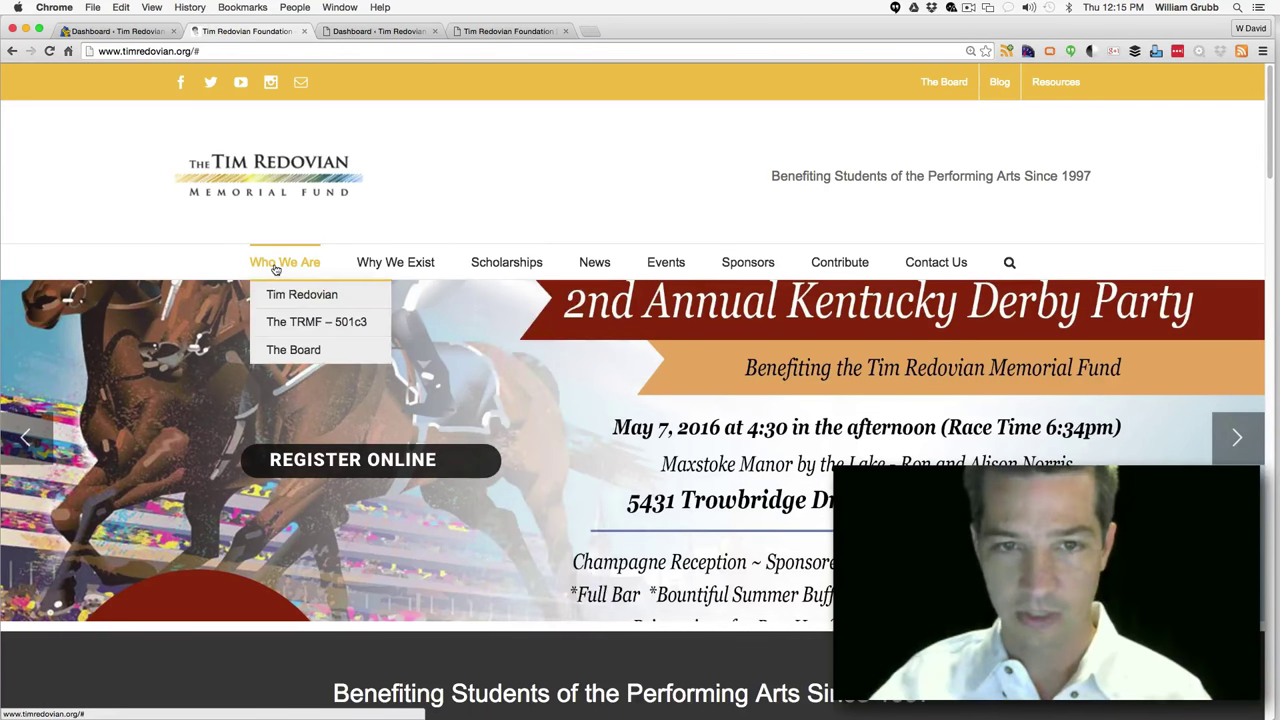
{"action": "mouse_move", "coordinate": [519, 267]}
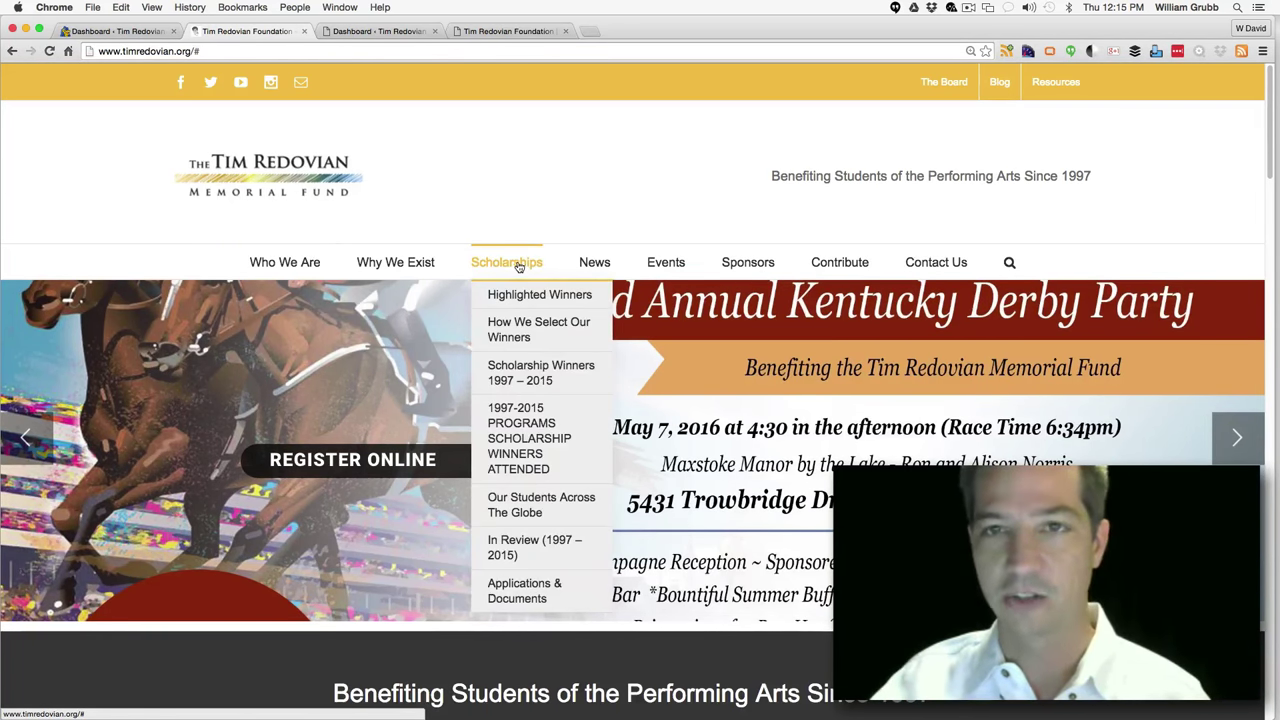
{"action": "left_click", "coordinate": [508, 31]}
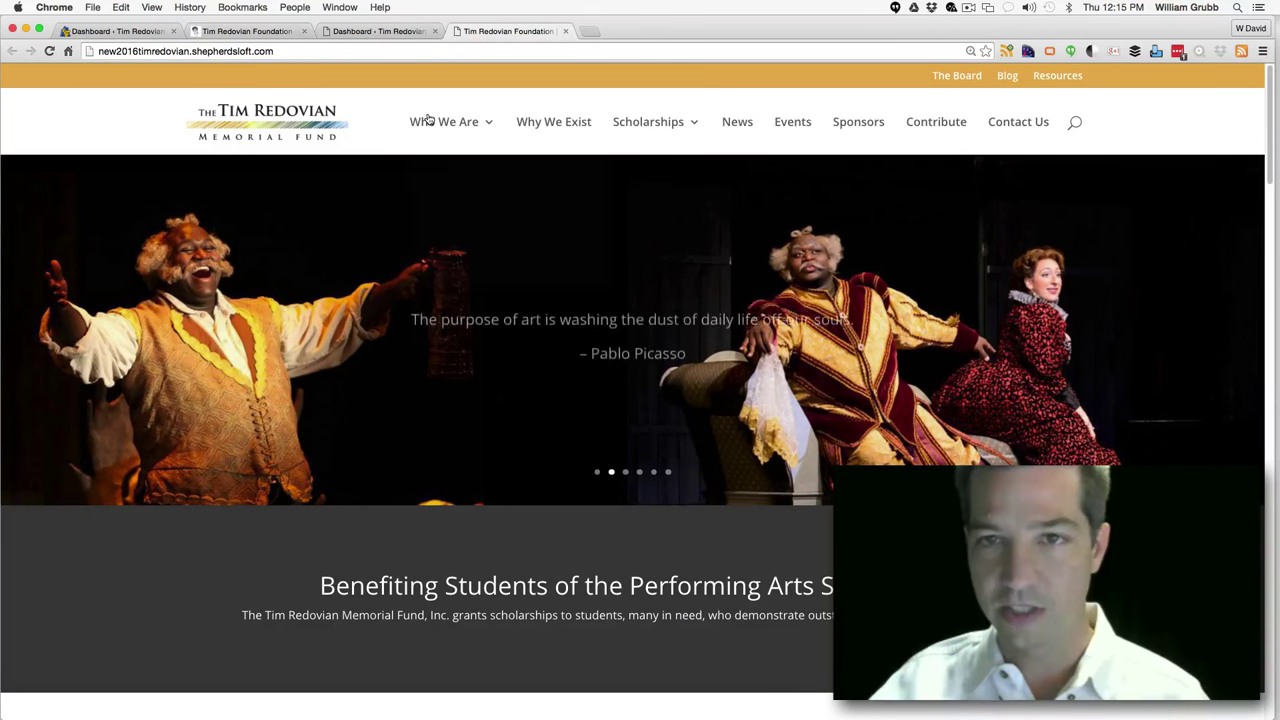
{"action": "left_click", "coordinate": [444, 126]}
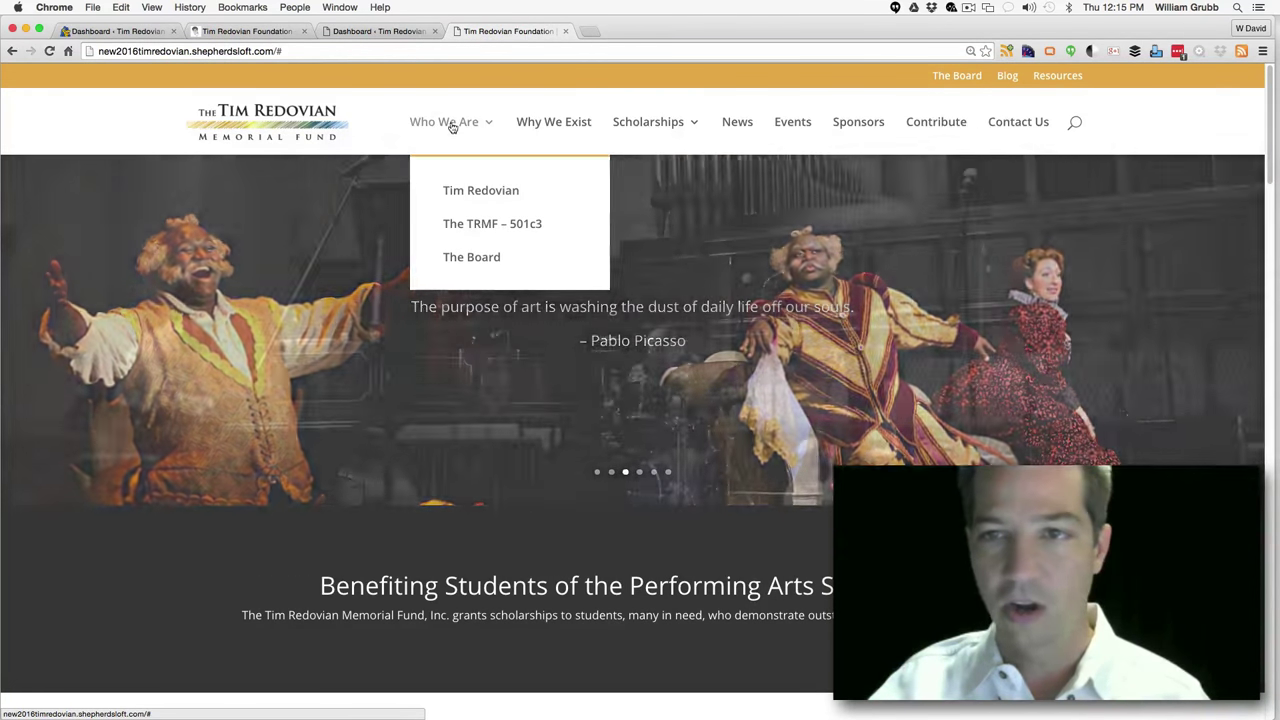
{"action": "mouse_move", "coordinate": [650, 124]}
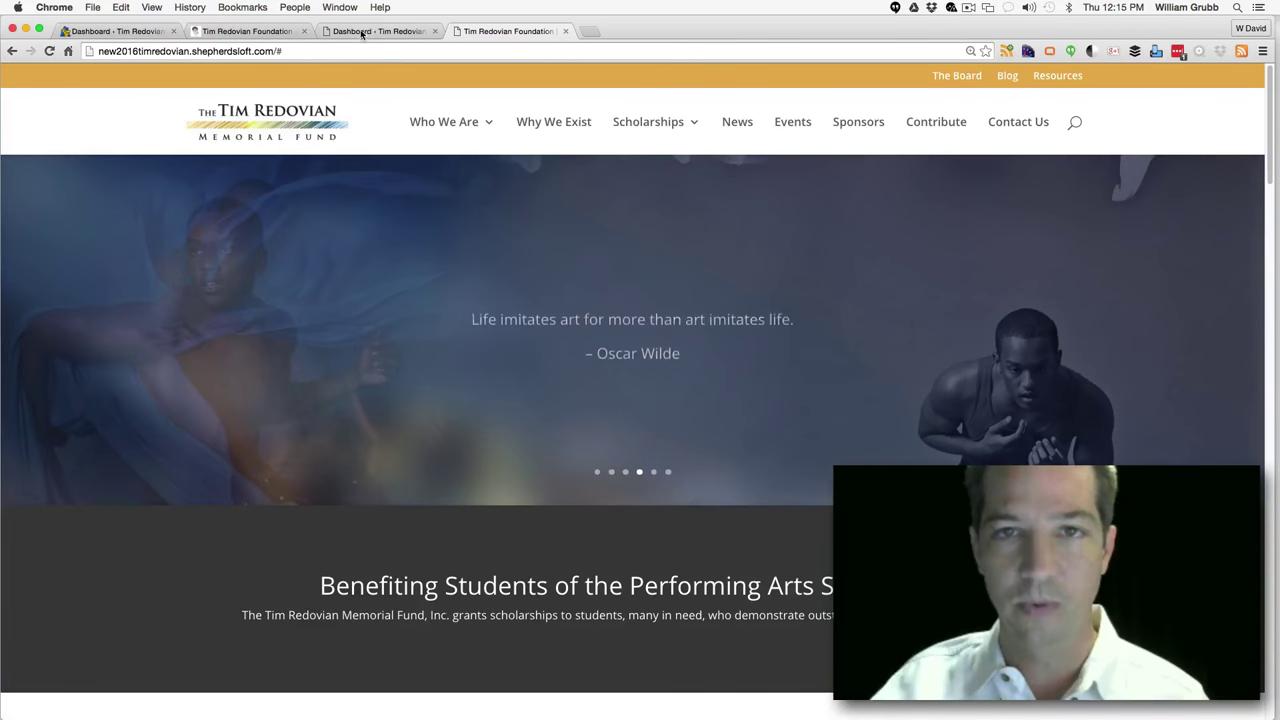
{"action": "mouse_move", "coordinate": [433, 124]}
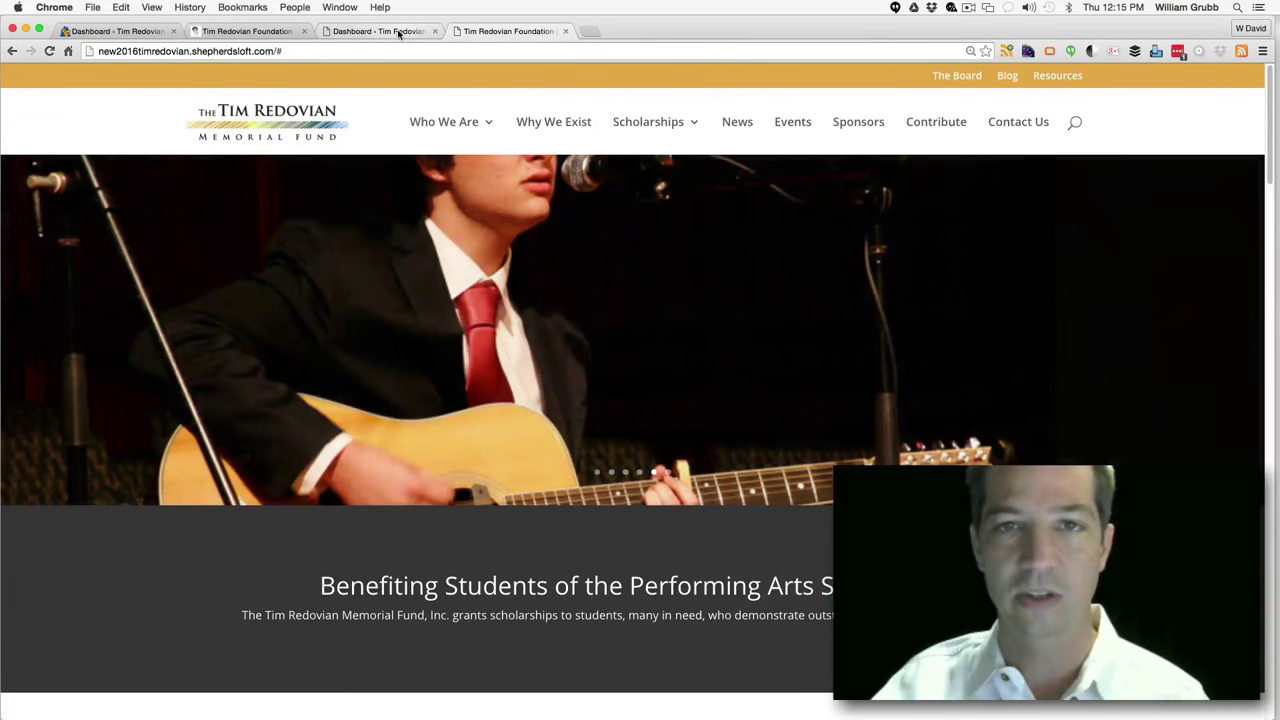
Copy the Who Is Tim Redovian page's link address and open that page on the new site
{"action": "left_click", "coordinate": [380, 31]}
{"action": "left_click", "coordinate": [500, 33]}
{"action": "mouse_move", "coordinate": [449, 132]}
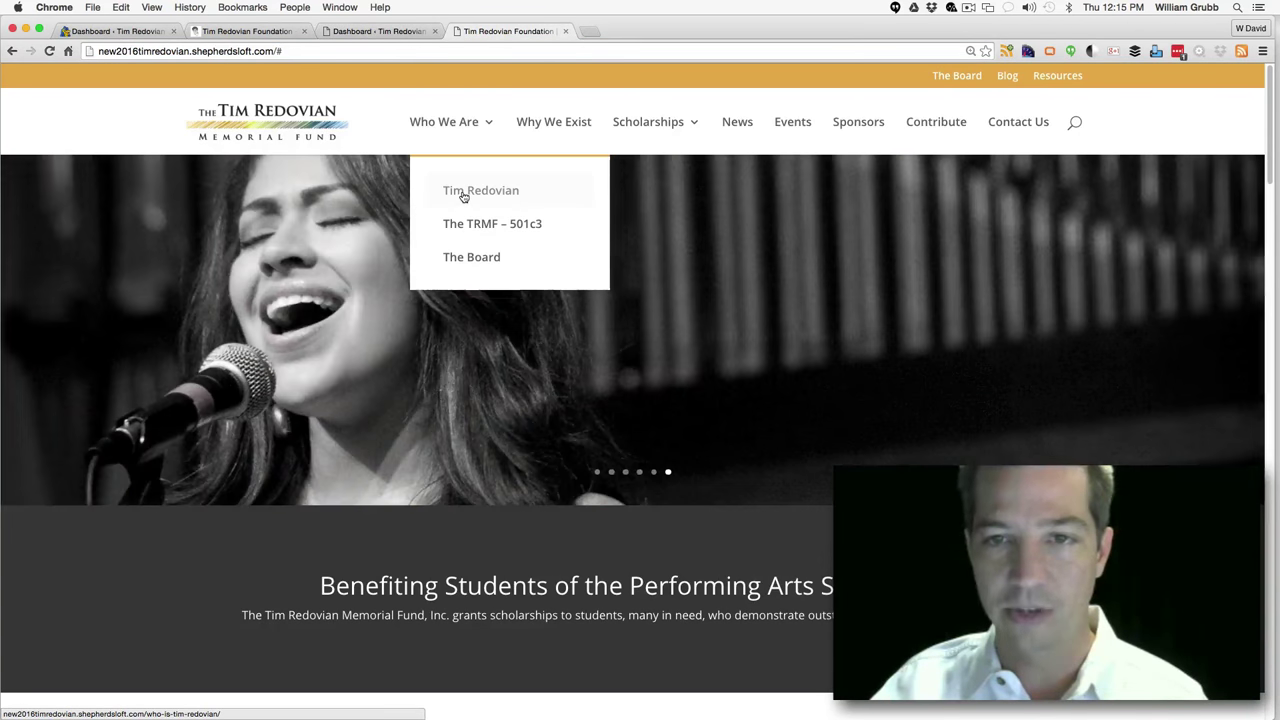
{"action": "right_click", "coordinate": [463, 196]}
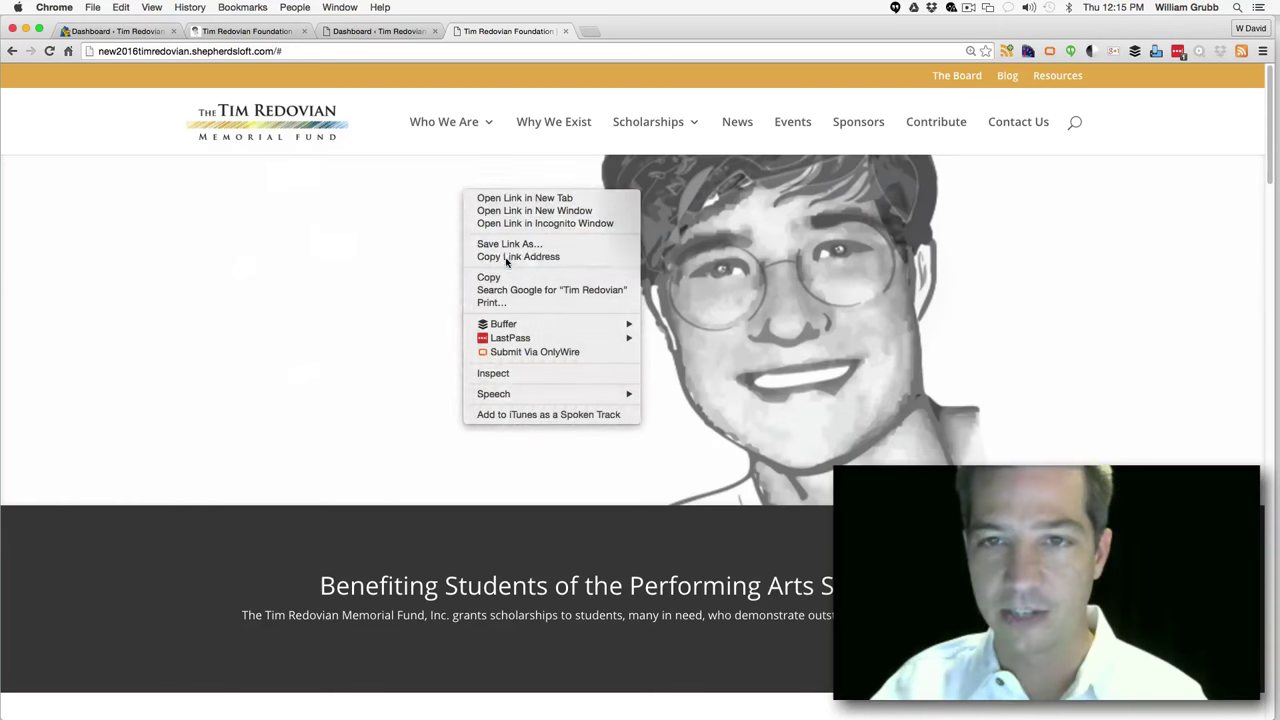
{"action": "left_click", "coordinate": [500, 256]}
{"action": "mouse_move", "coordinate": [458, 136]}
{"action": "left_click", "coordinate": [470, 190]}
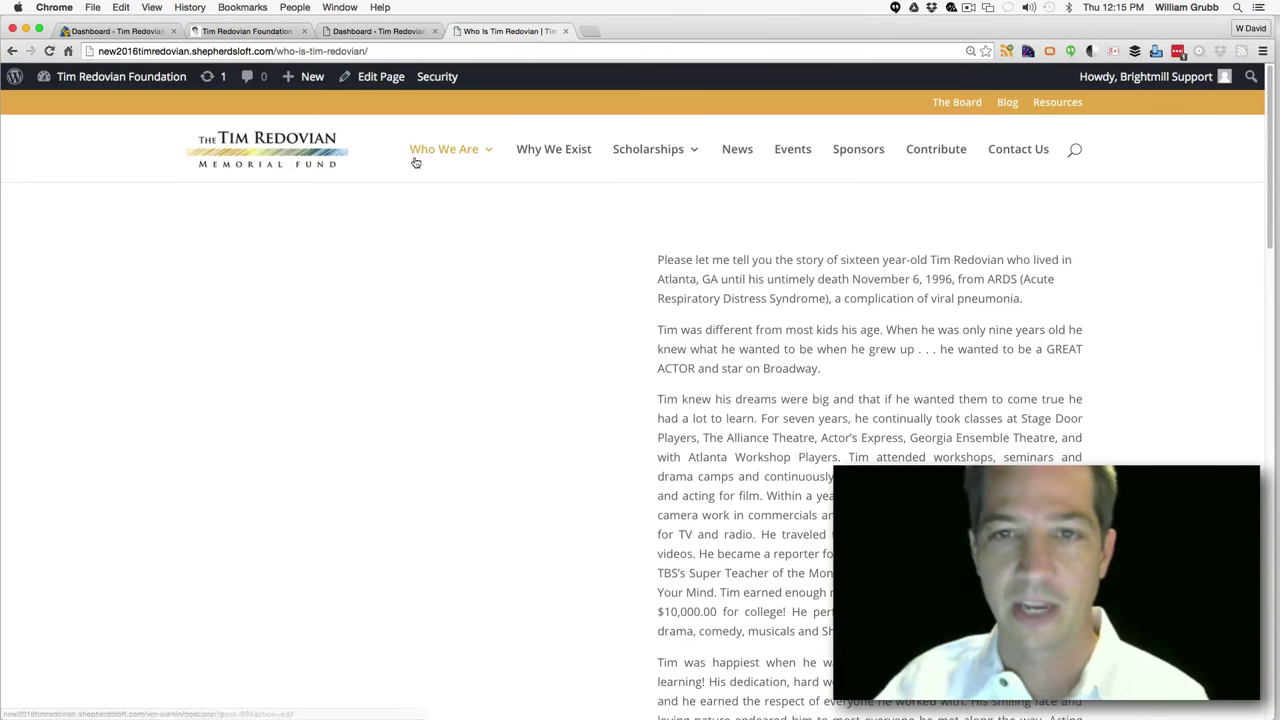
{"action": "left_click", "coordinate": [395, 32]}
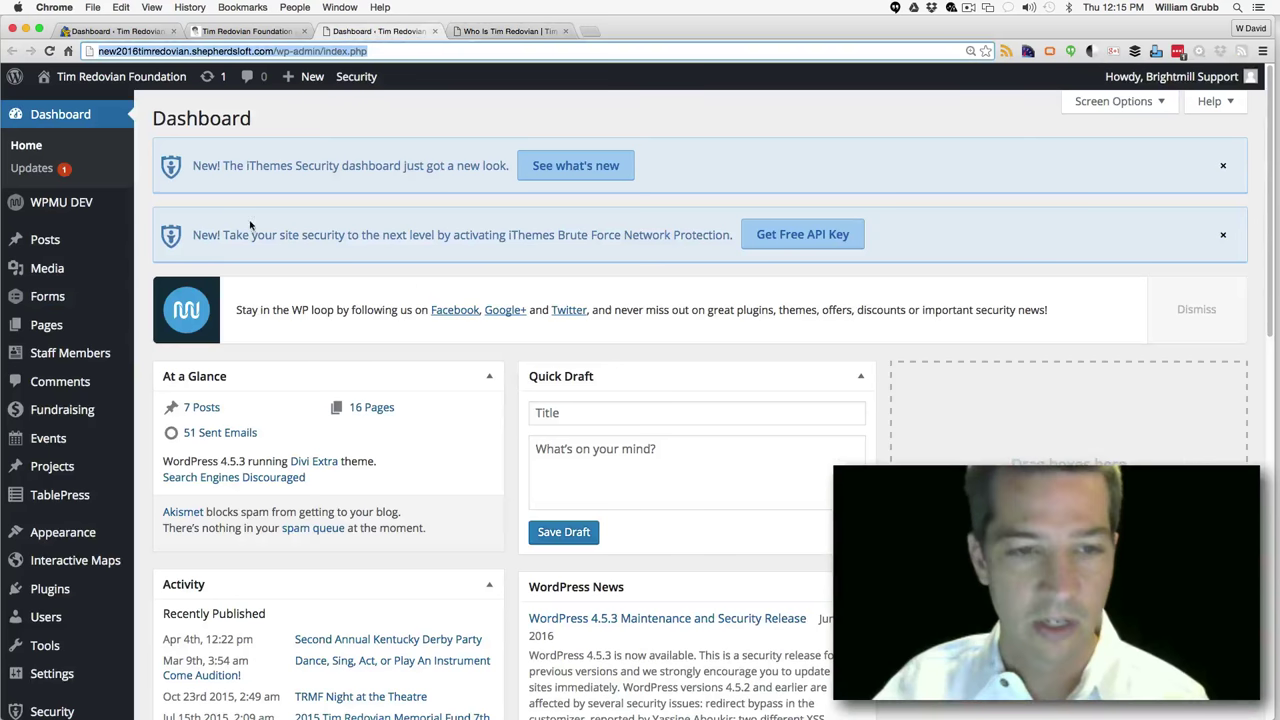
{"action": "mouse_move", "coordinate": [86, 494]}
{"action": "mouse_move", "coordinate": [86, 530]}
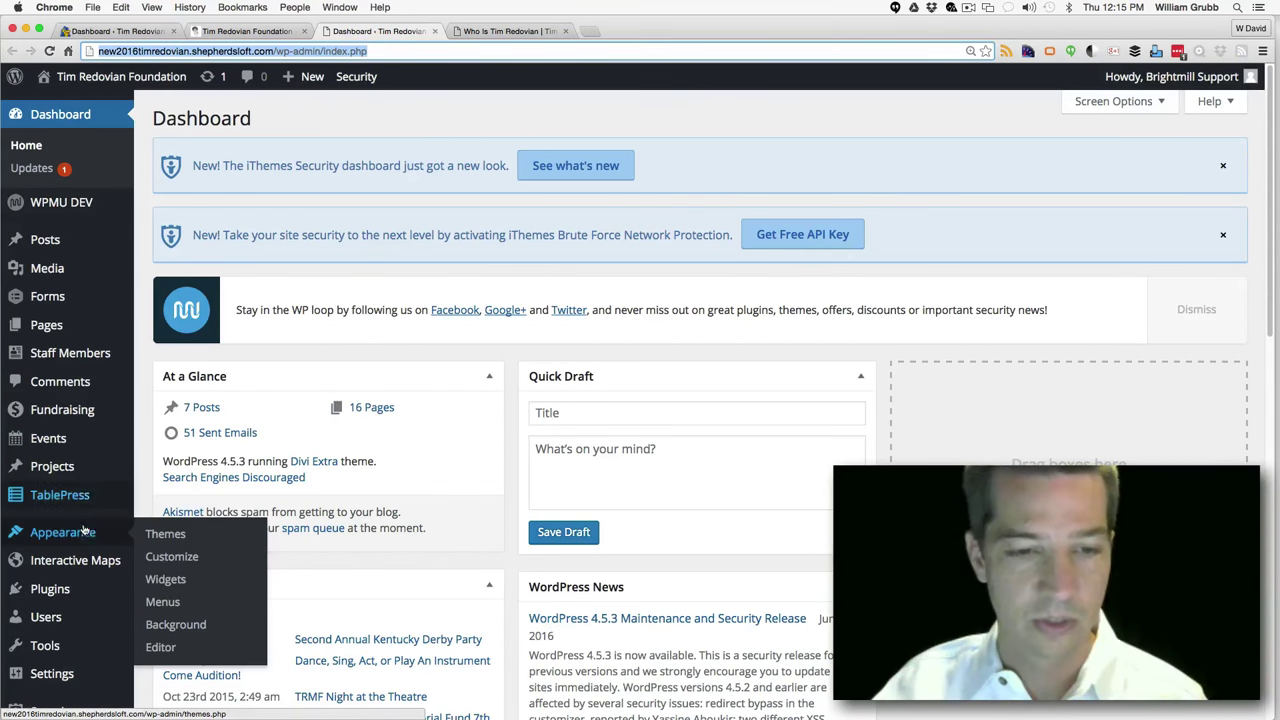
{"action": "left_click", "coordinate": [162, 602]}
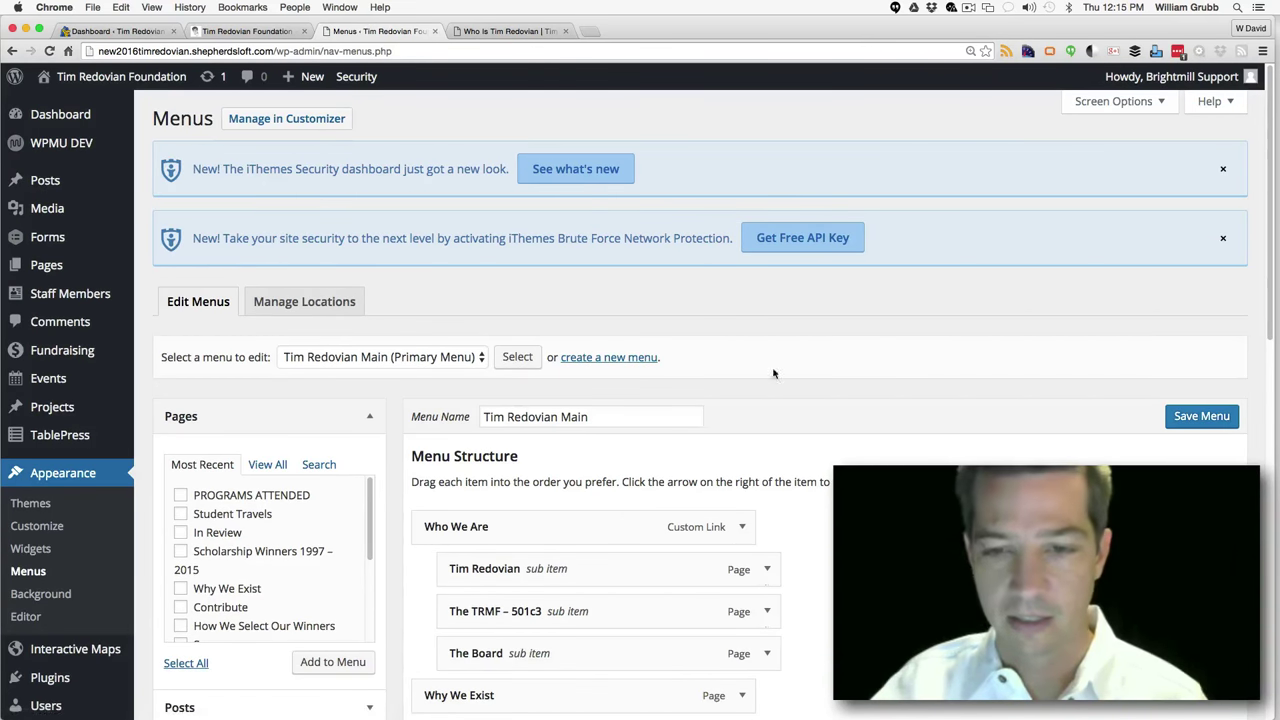
{"action": "left_click", "coordinate": [742, 527]}
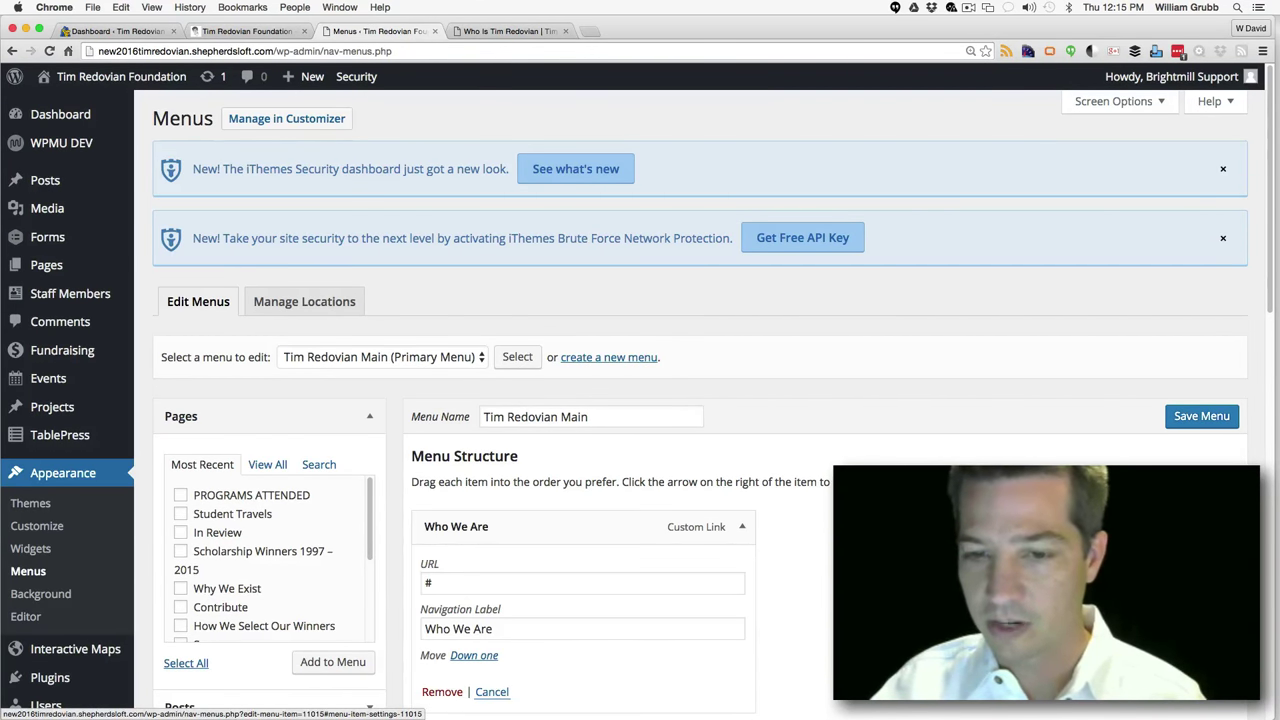
{"action": "left_click", "coordinate": [467, 582]}
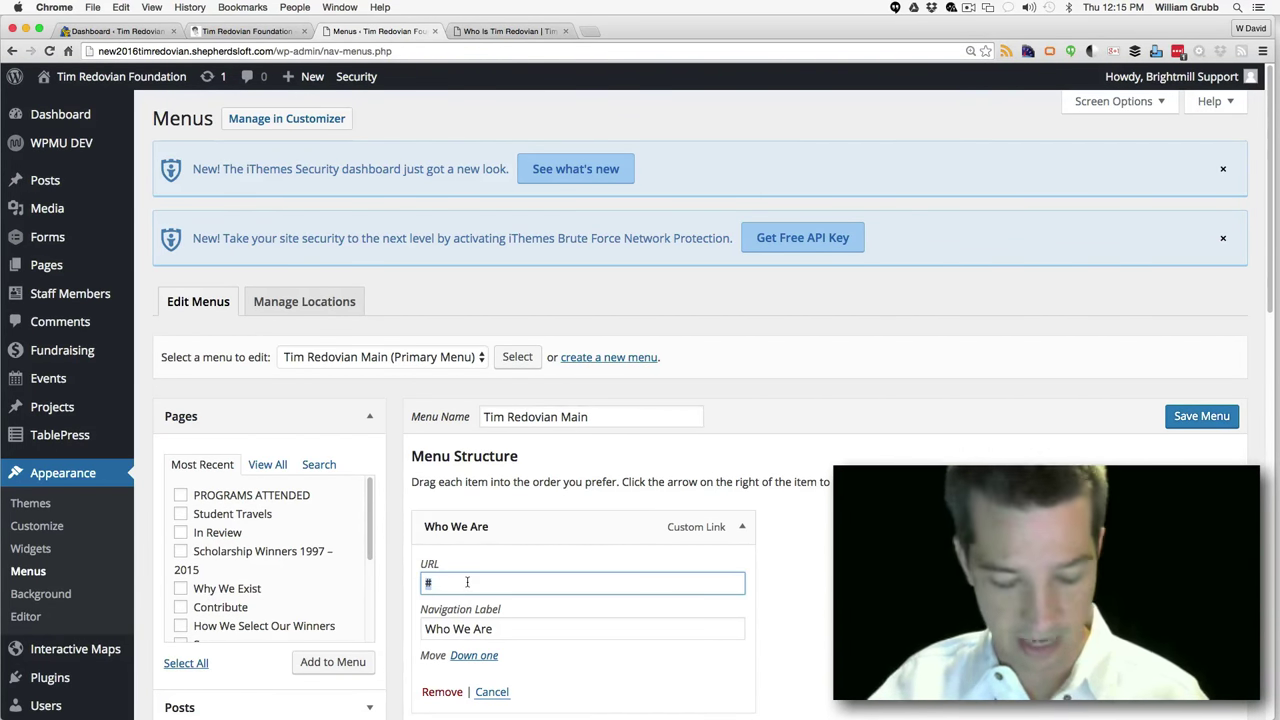
{"action": "key", "text": "super+v"}
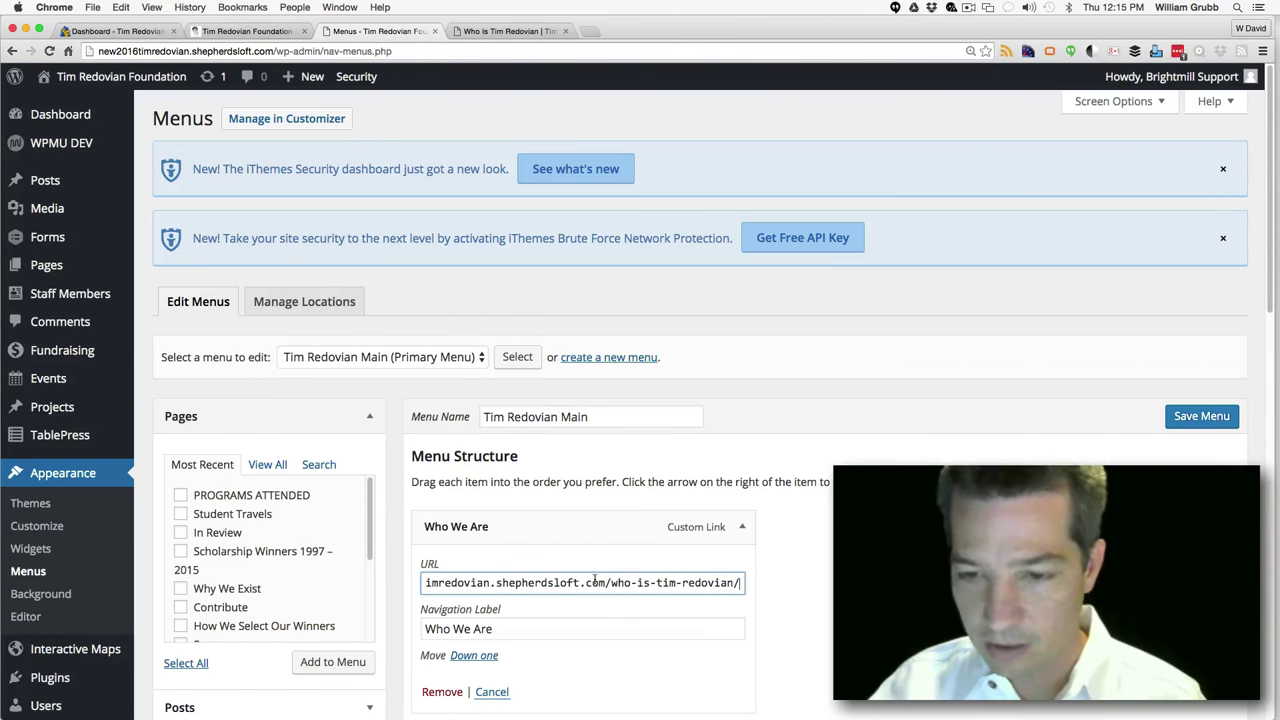
{"action": "left_click_drag", "start_coordinate": [607, 582], "coordinate": [372, 575]}
{"action": "key", "text": "BackSpace"}
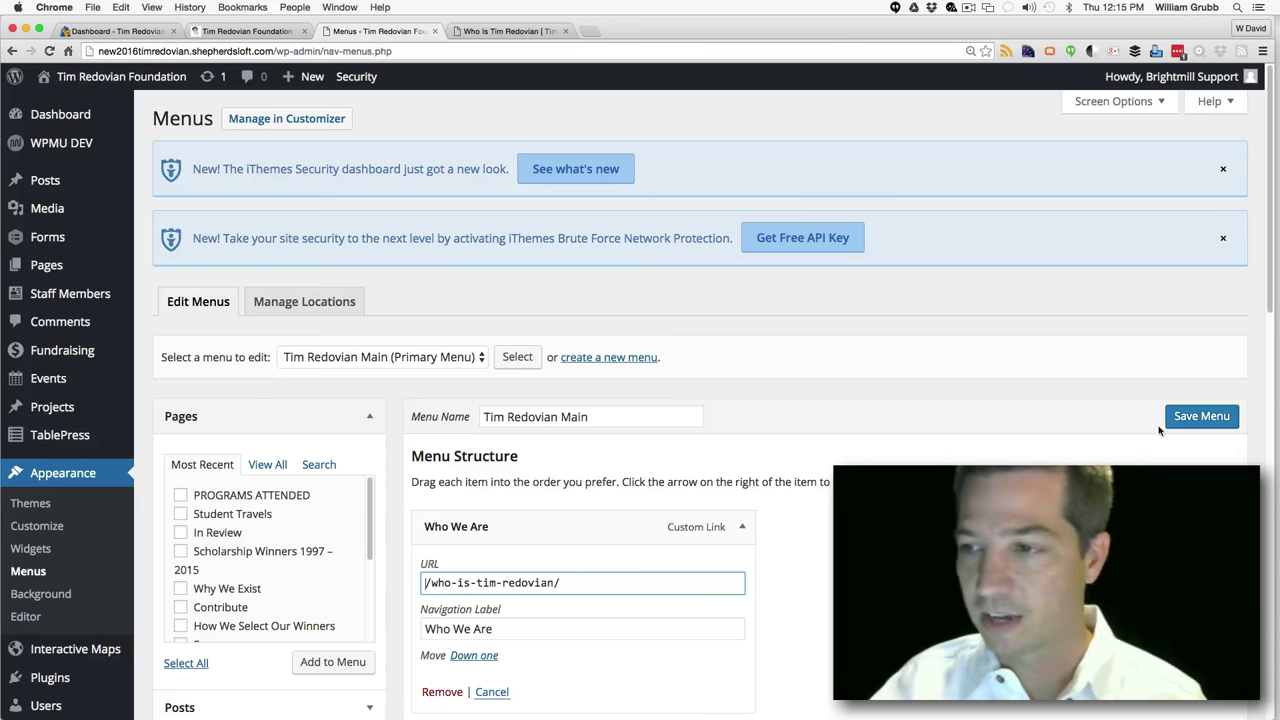
{"action": "left_click", "coordinate": [1183, 421]}
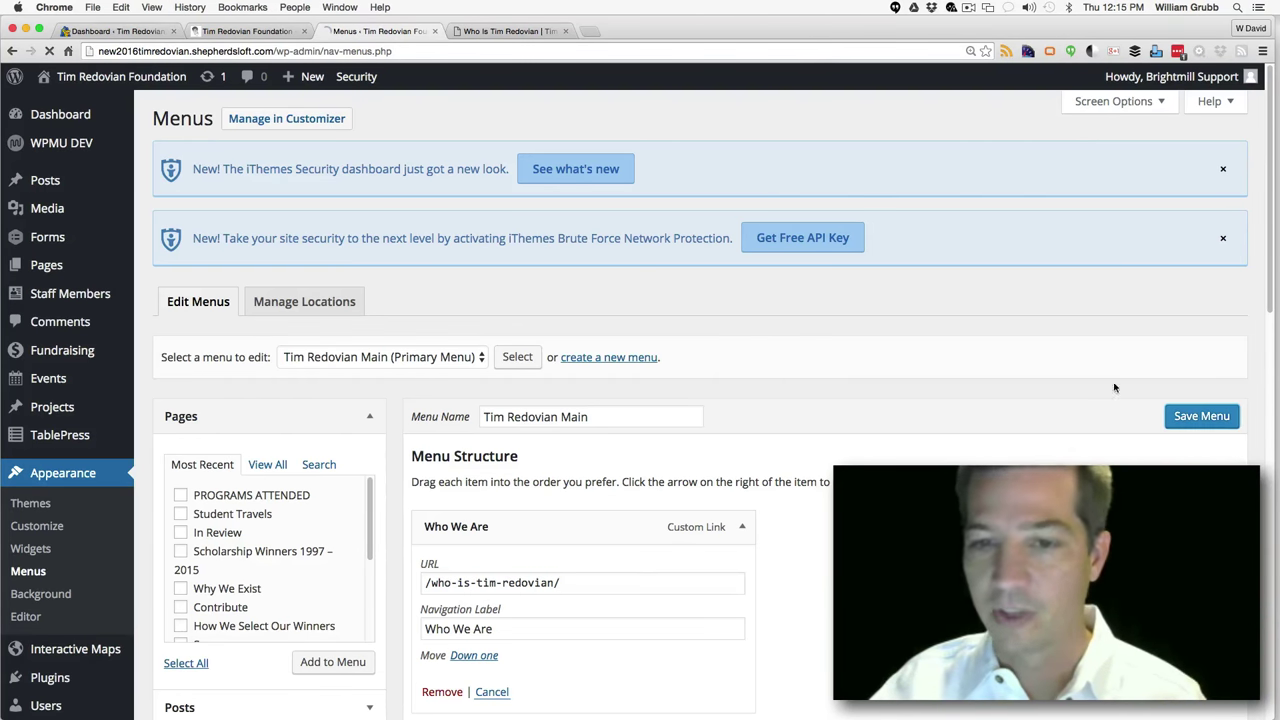
{"action": "left_click", "coordinate": [512, 32]}
Open the Highlighted Winners page and select its highlighted-winners/ path in the address bar
{"action": "mouse_move", "coordinate": [647, 153]}
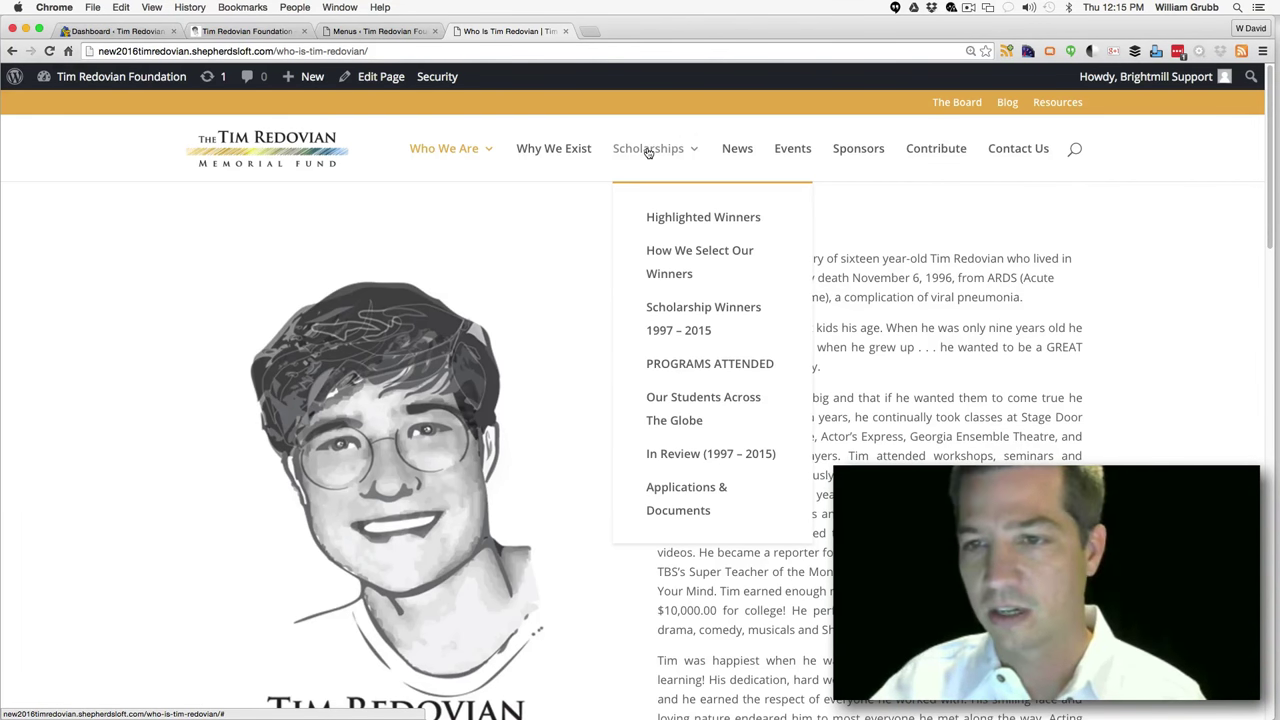
{"action": "left_click", "coordinate": [664, 219]}
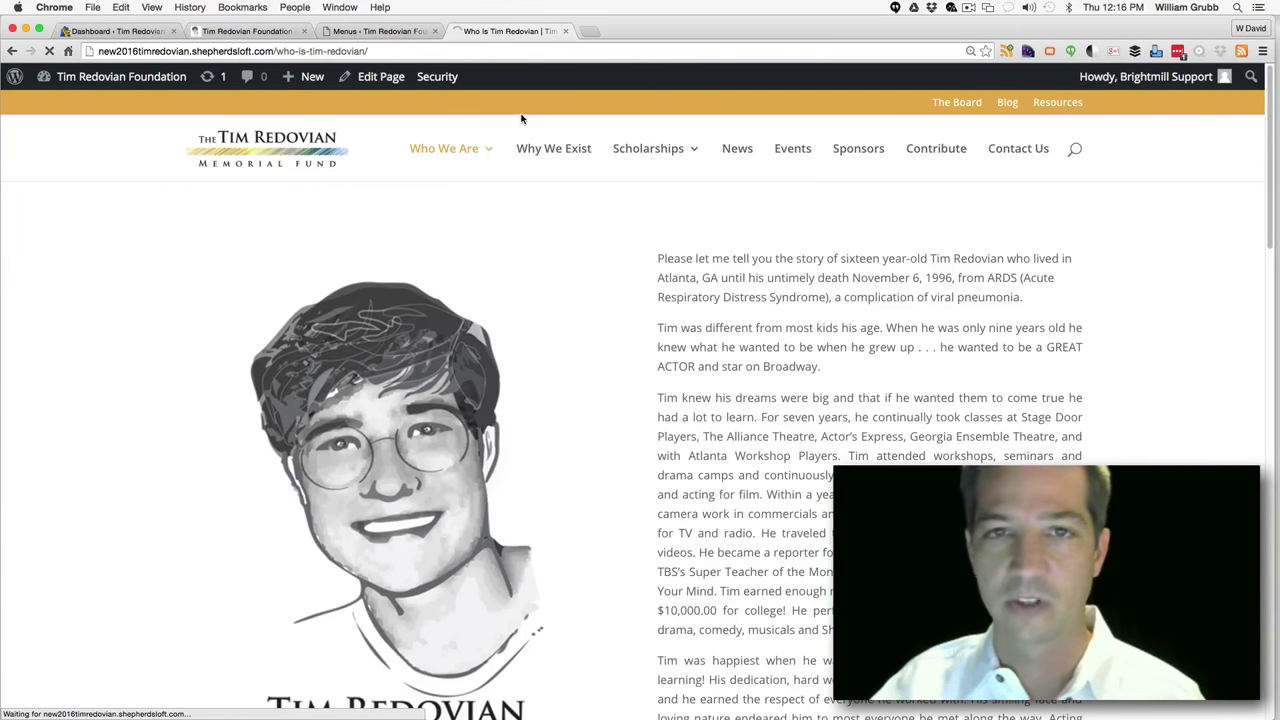
{"action": "left_click", "coordinate": [398, 51]}
{"action": "left_click", "coordinate": [400, 53]}
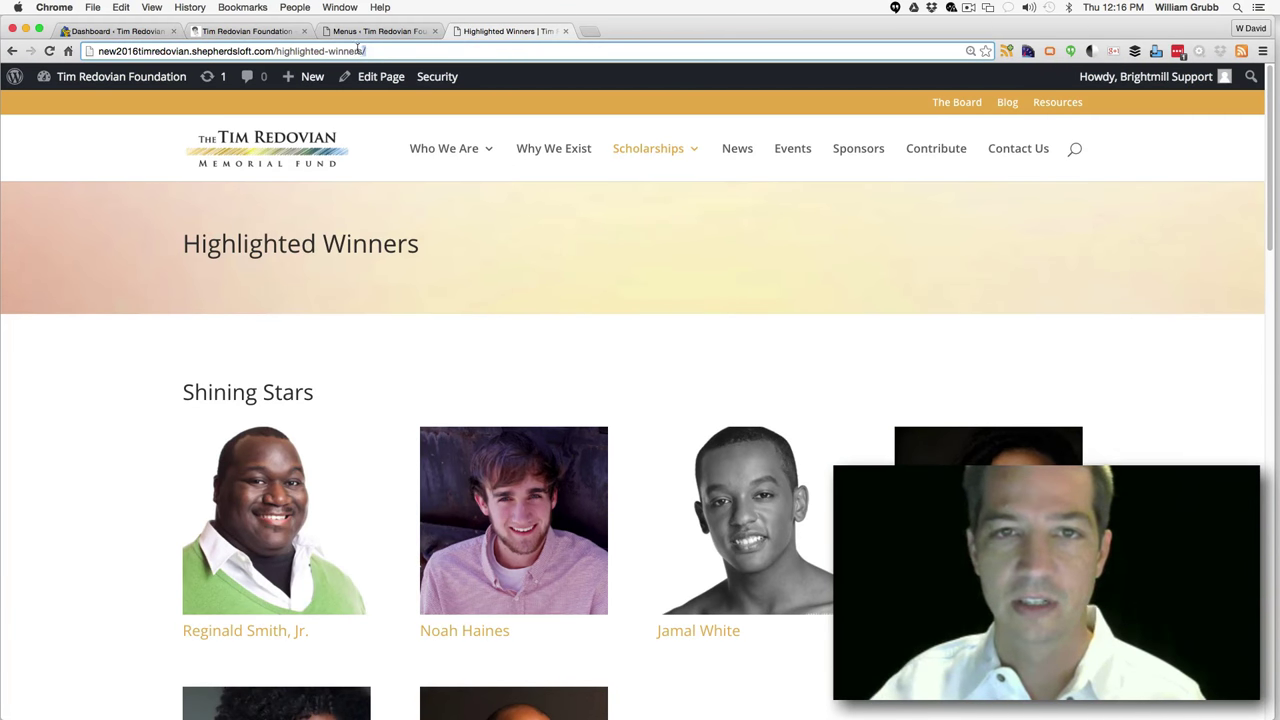
{"action": "left_click_drag", "start_coordinate": [359, 49], "coordinate": [279, 49]}
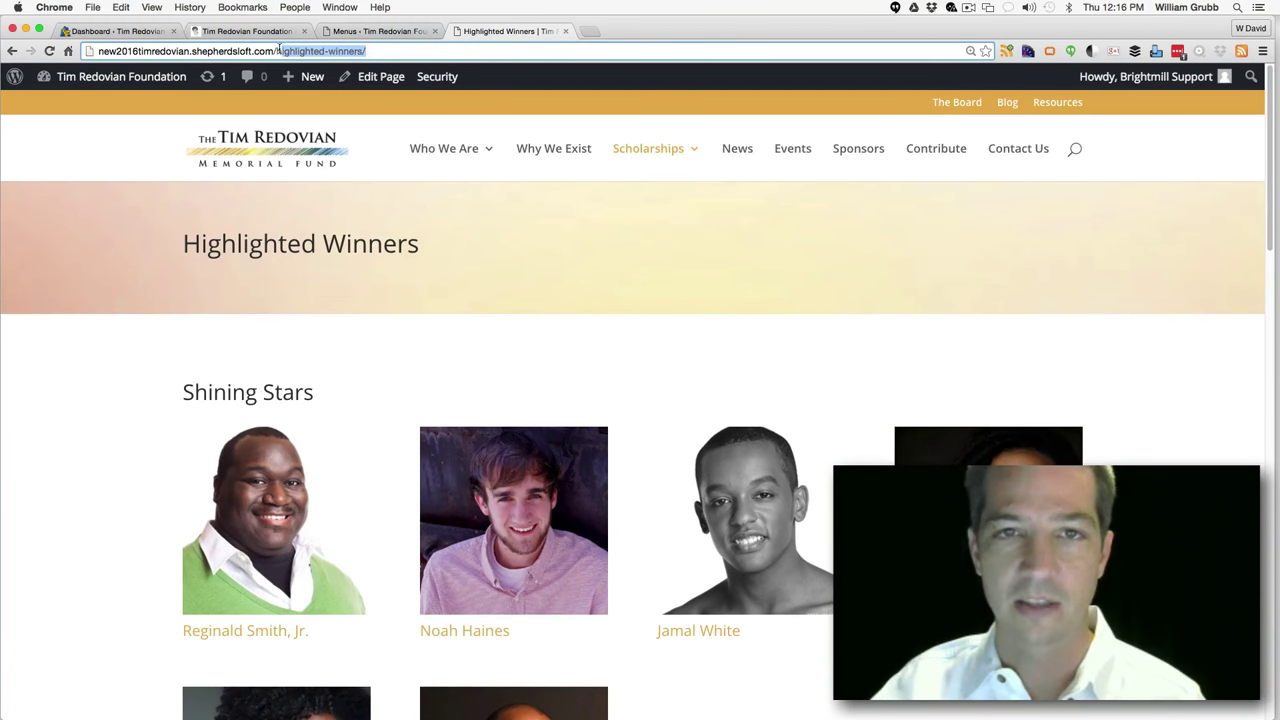
Set the Scholarships item URL to /highlighted-winners/, save the menu, and close both iThemes notices
{"action": "left_click", "coordinate": [391, 32]}
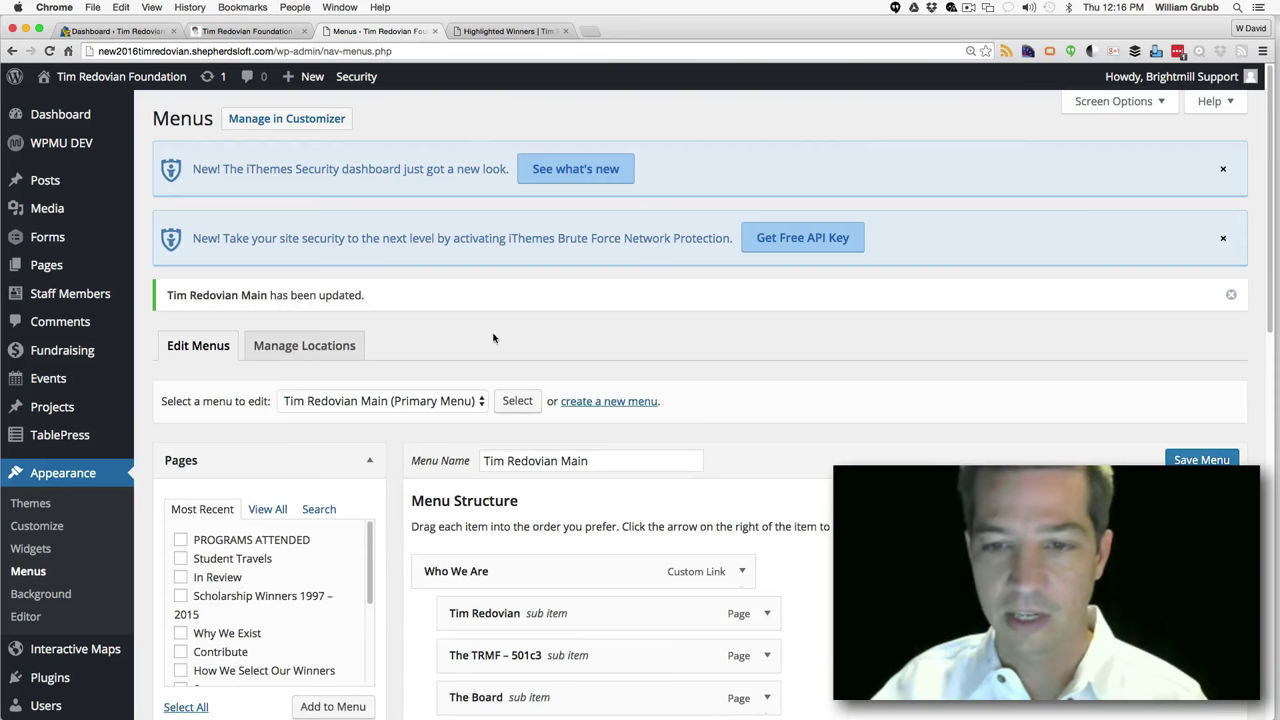
{"action": "left_click_drag", "start_coordinate": [1271, 278], "coordinate": [1276, 500]}
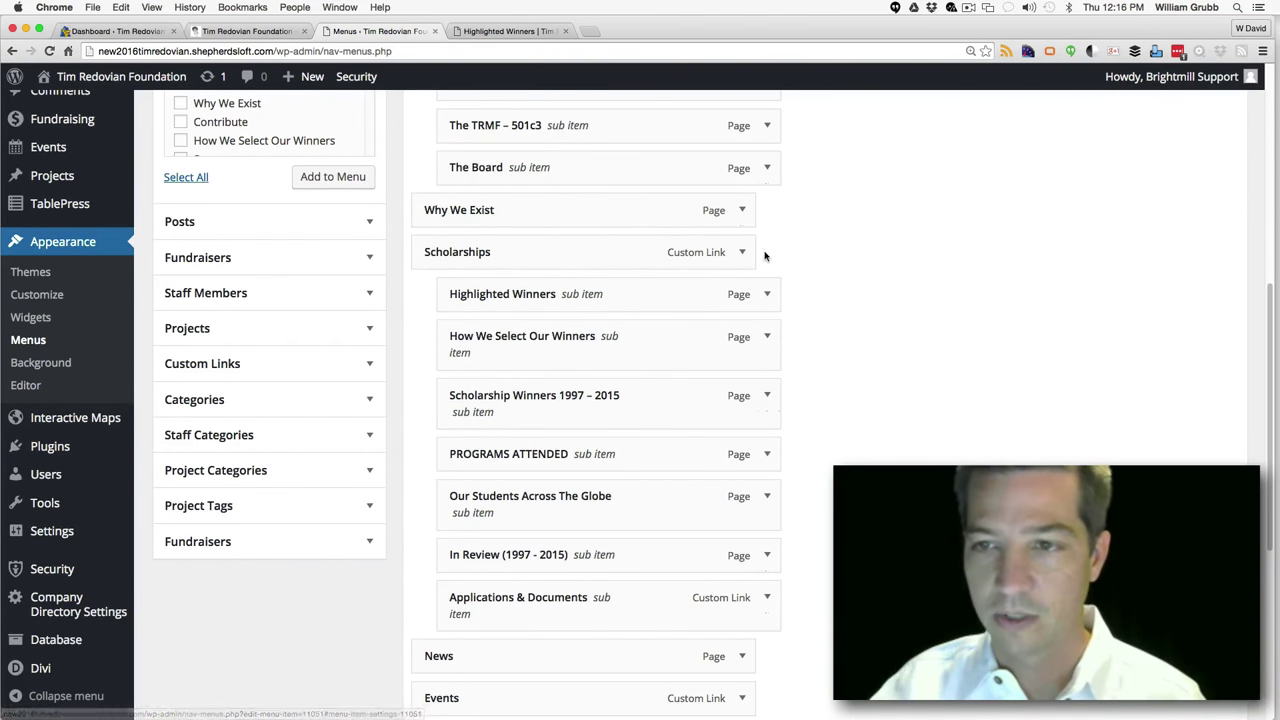
{"action": "left_click", "coordinate": [742, 258]}
{"action": "double_click", "coordinate": [461, 308]}
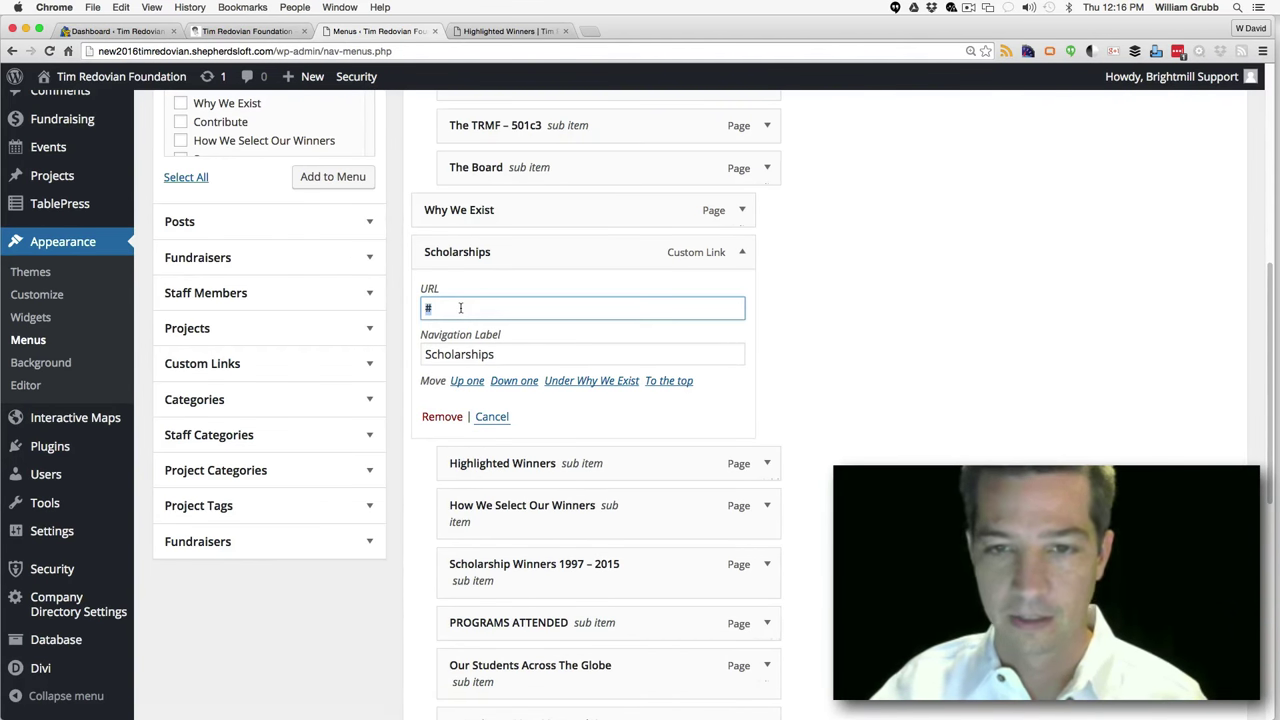
{"action": "type", "text": "/highlighted-winners/"}
{"action": "left_click_drag", "start_coordinate": [1277, 297], "coordinate": [1277, 181]}
{"action": "left_click", "coordinate": [1220, 244]}
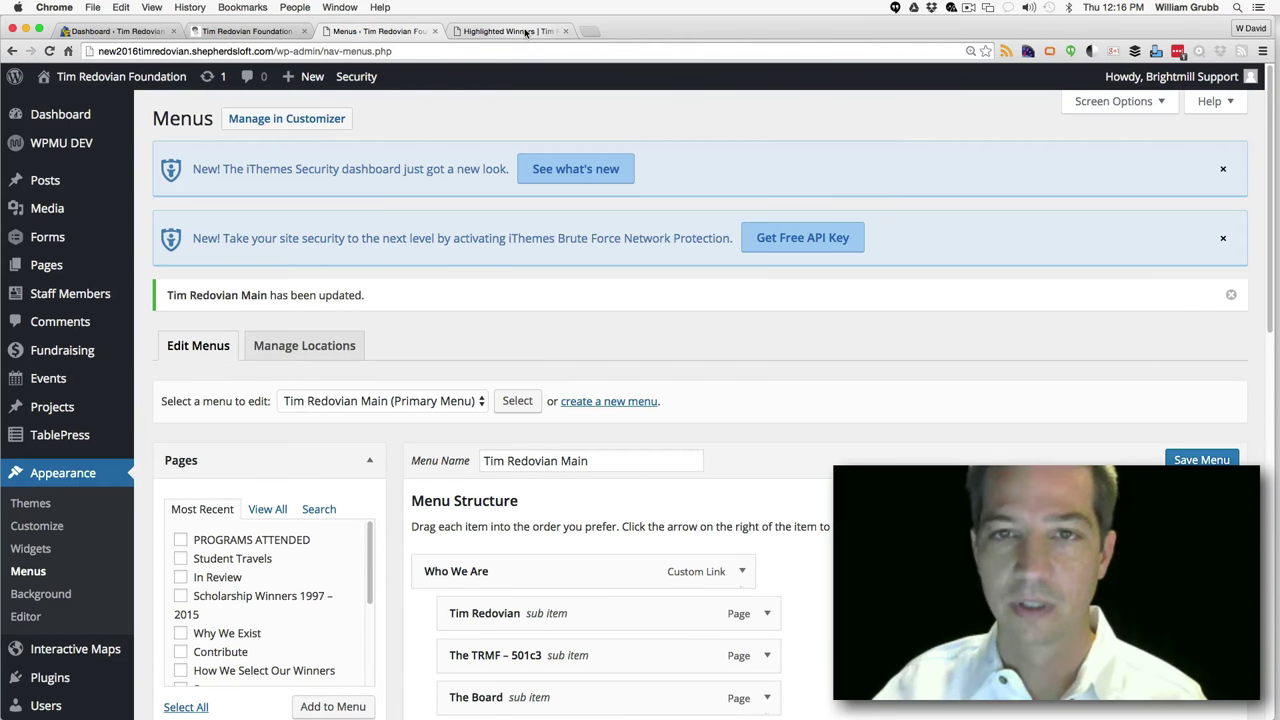
{"action": "left_click", "coordinate": [1221, 170]}
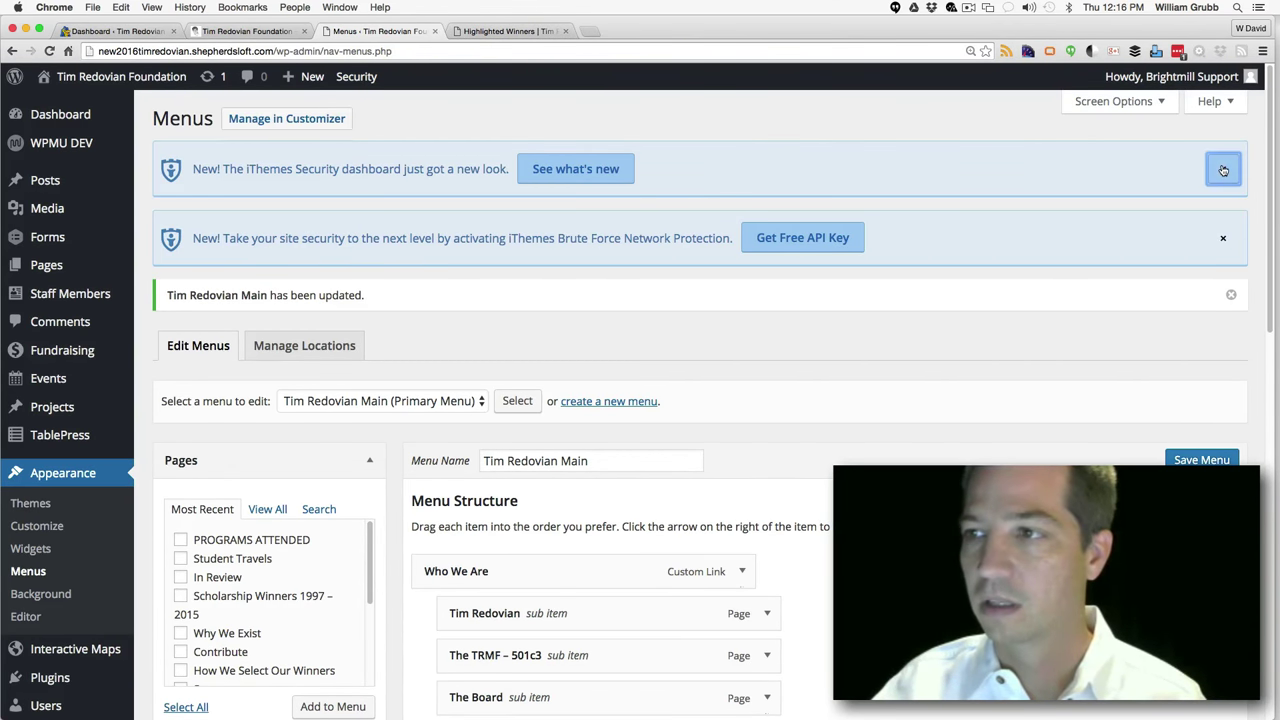
{"action": "left_click", "coordinate": [1224, 173]}
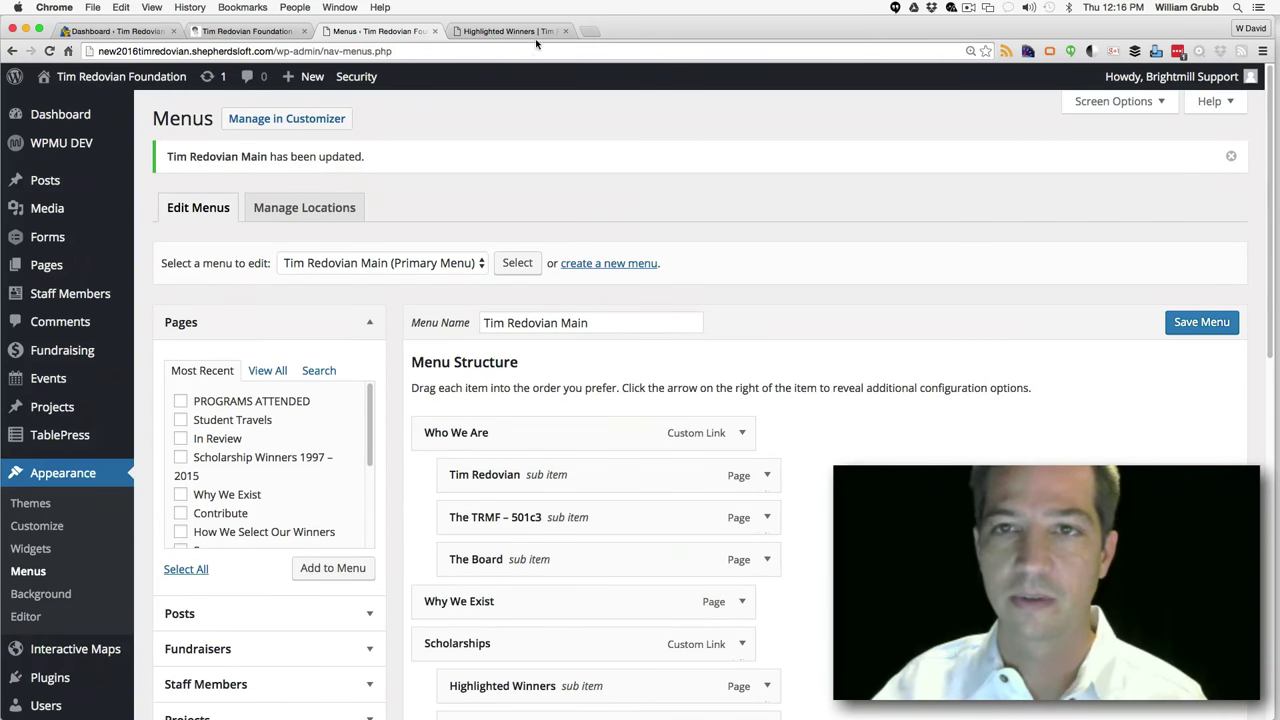
{"action": "left_click", "coordinate": [520, 33]}
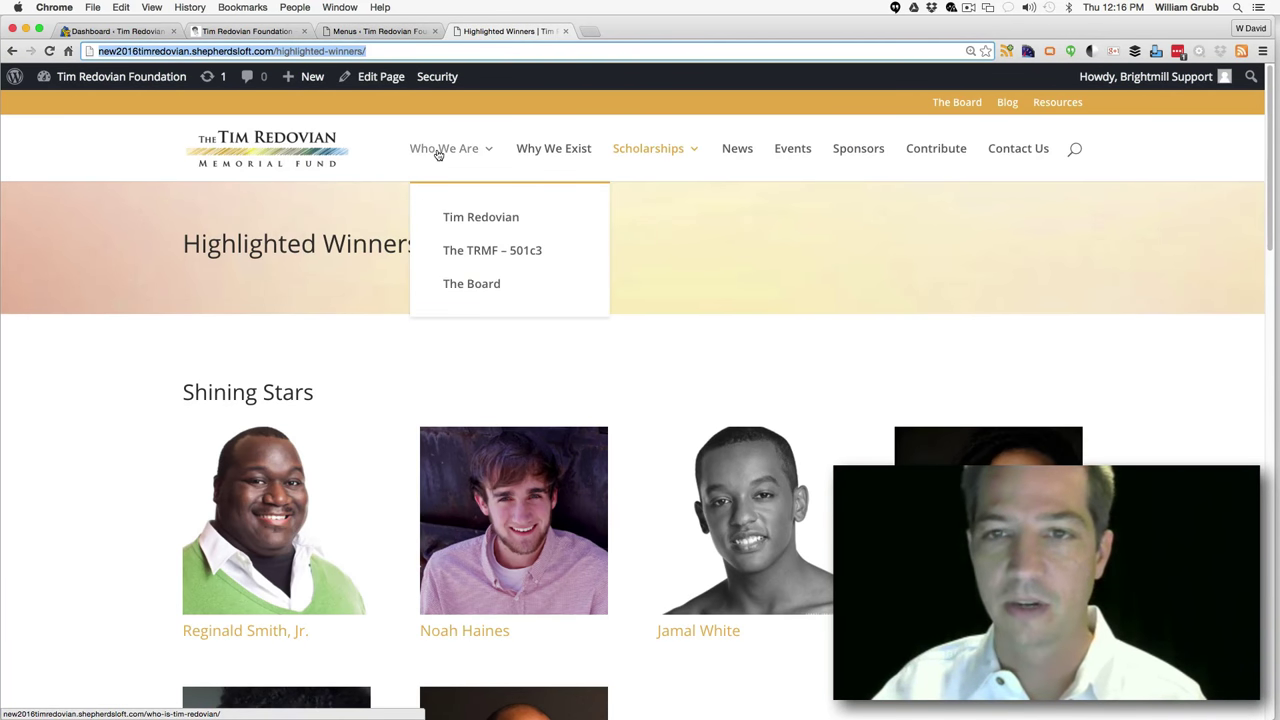
Check the new Tim Redovian and Highlighted Winners links, then switch to the old timredovian.org home page
{"action": "left_click", "coordinate": [230, 155]}
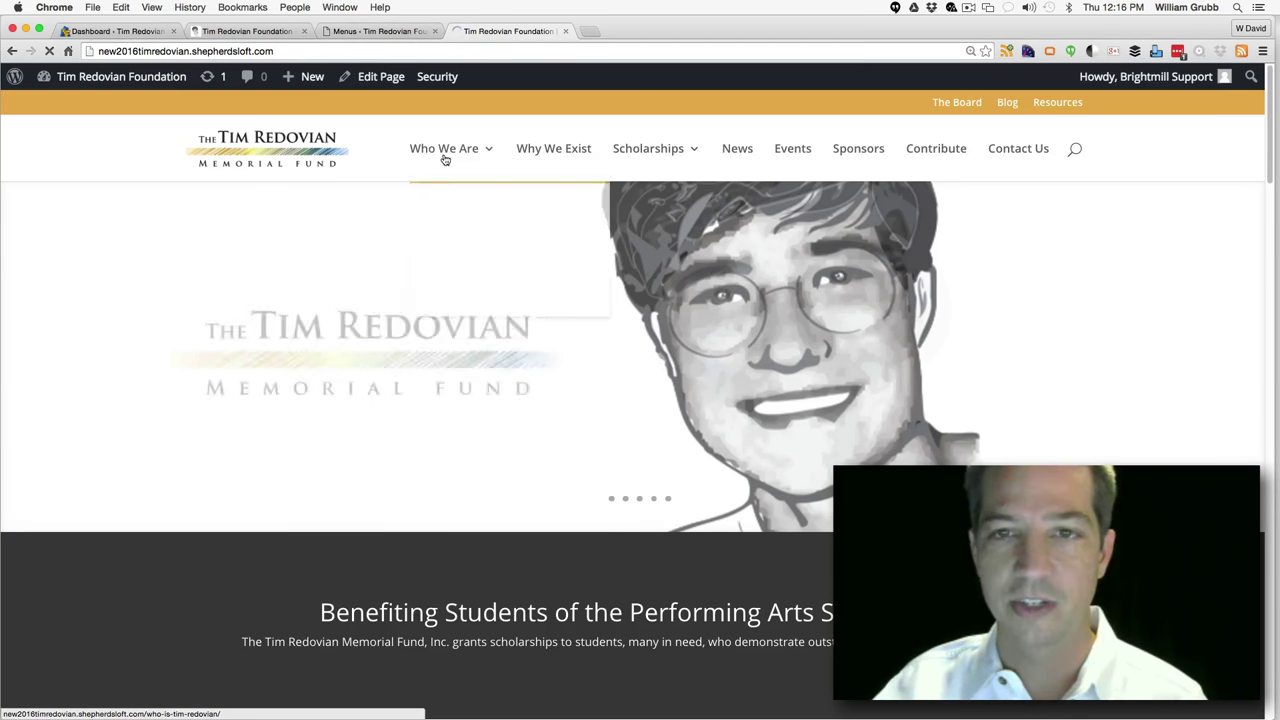
{"action": "mouse_move", "coordinate": [445, 158]}
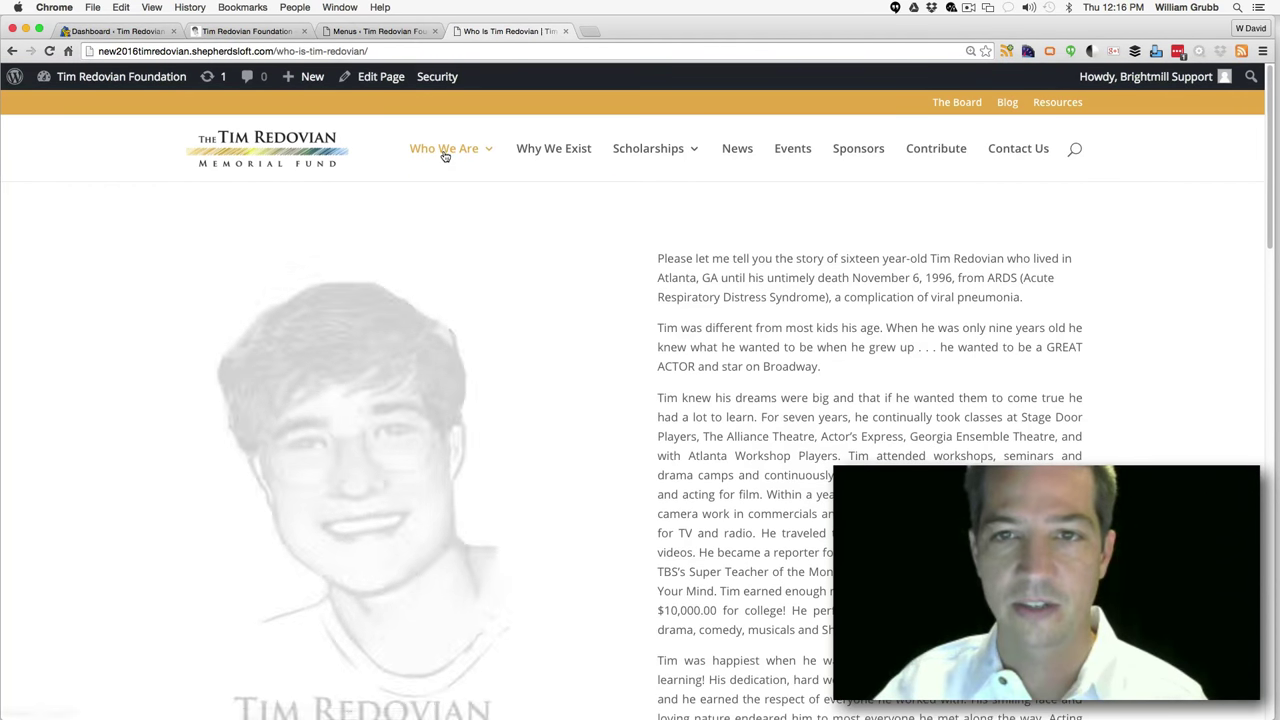
{"action": "left_click", "coordinate": [450, 215]}
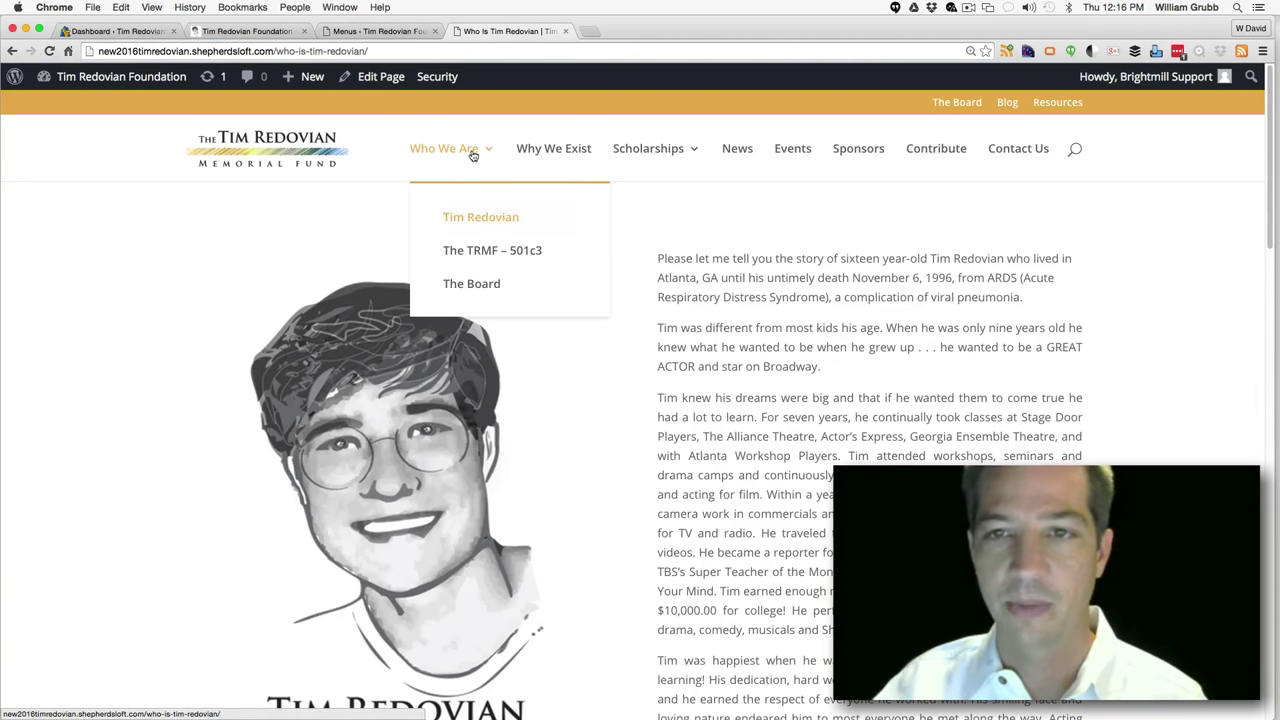
{"action": "left_click", "coordinate": [653, 157]}
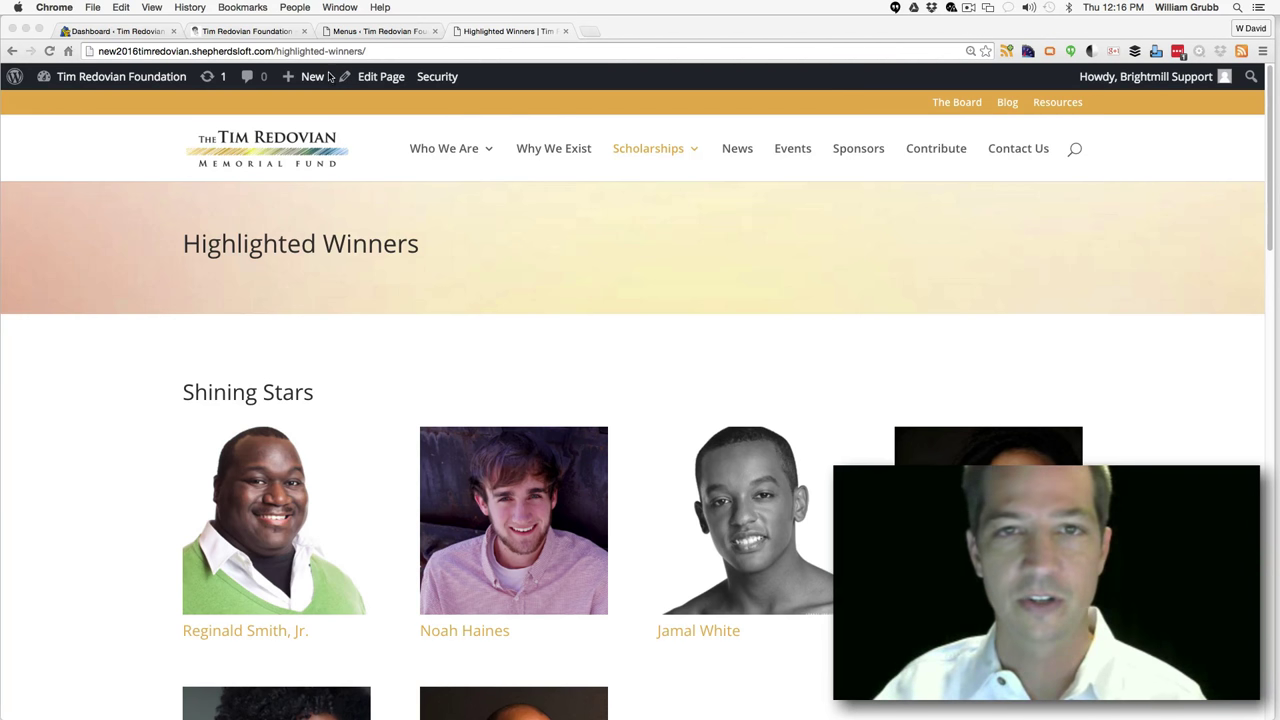
{"action": "left_click", "coordinate": [266, 35]}
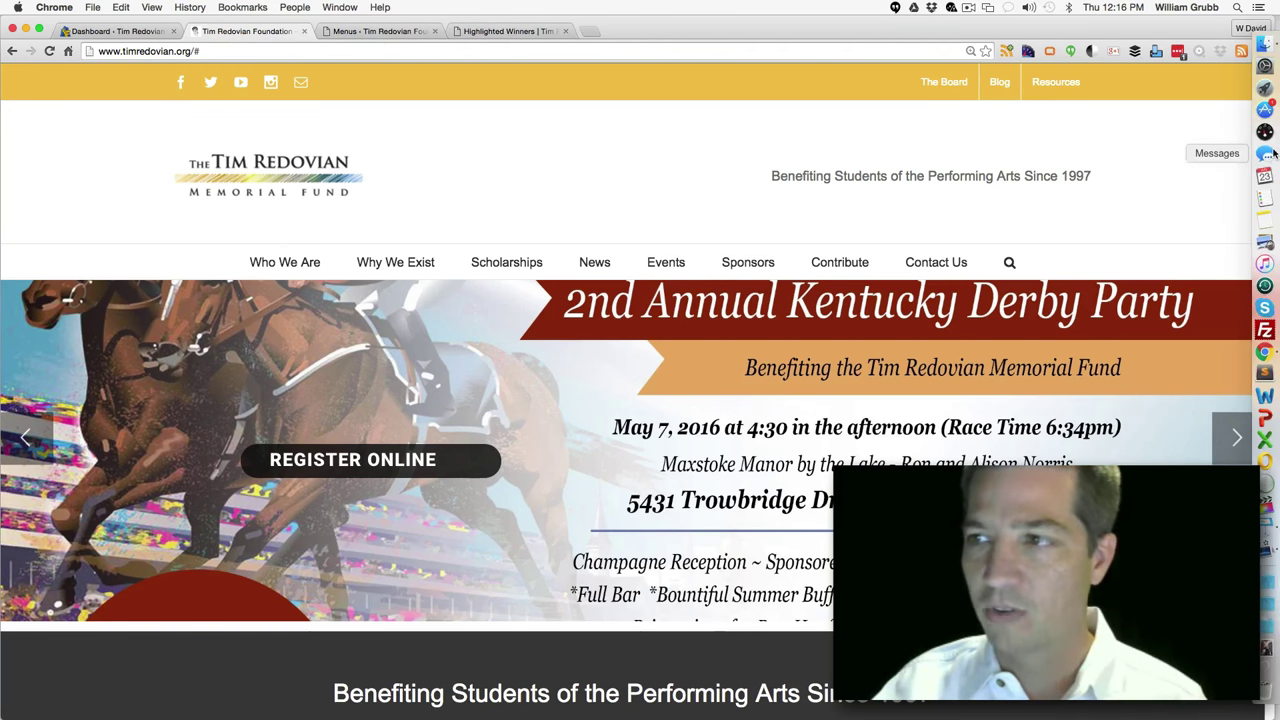
Compare the old site's footer logo and mission text with the new site's footer
{"action": "left_click_drag", "start_coordinate": [1270, 149], "coordinate": [1255, 703]}
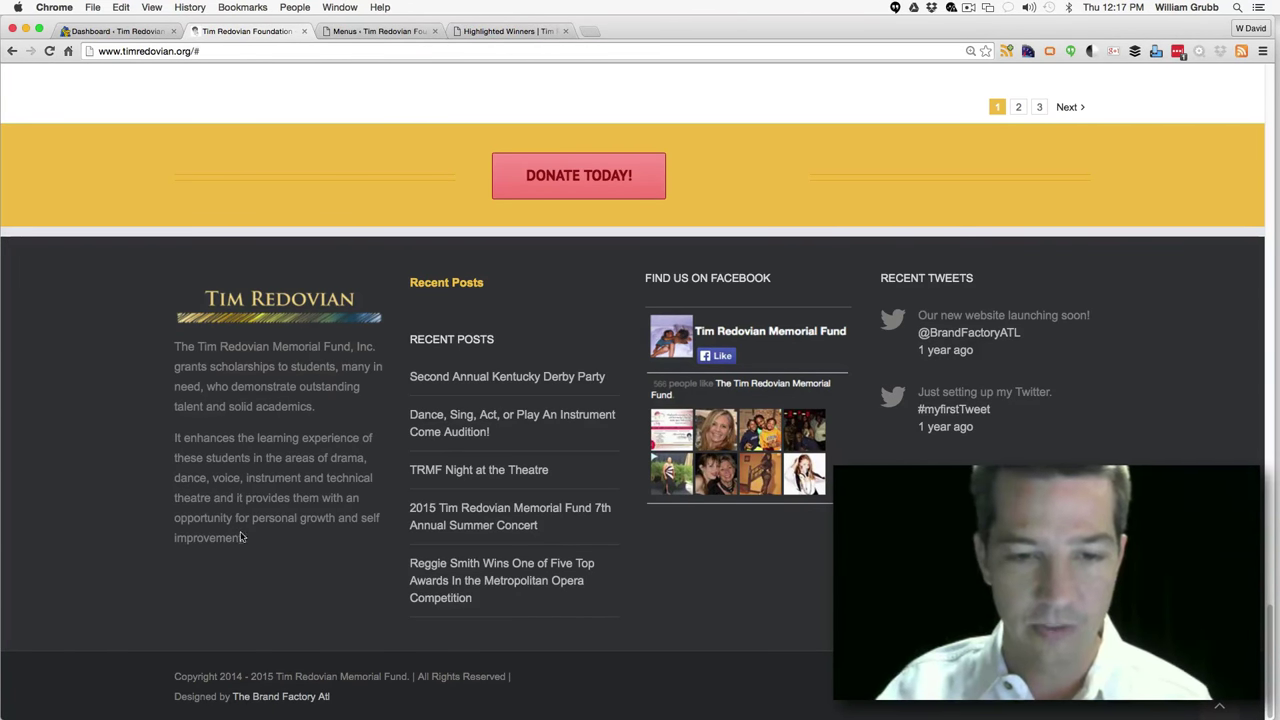
{"action": "left_click_drag", "start_coordinate": [246, 540], "coordinate": [187, 323]}
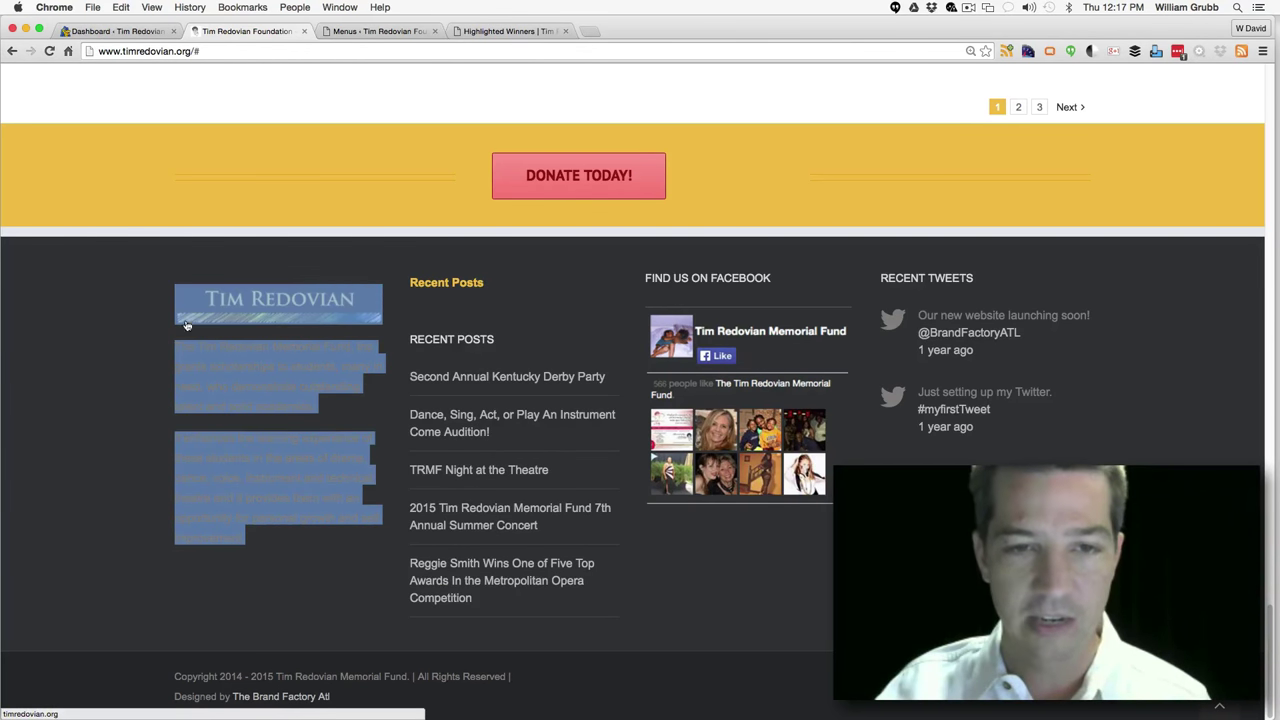
{"action": "left_click", "coordinate": [187, 323]}
{"action": "left_click", "coordinate": [530, 31]}
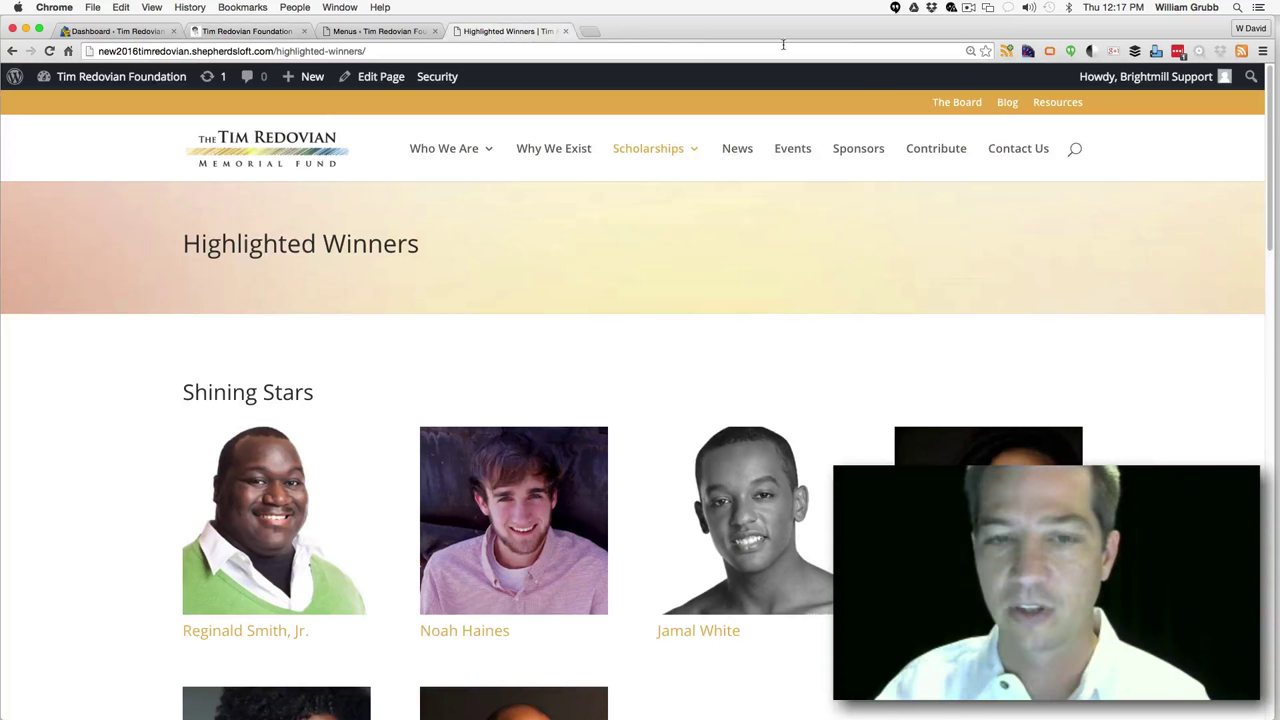
{"action": "left_click_drag", "start_coordinate": [1270, 166], "coordinate": [1258, 630]}
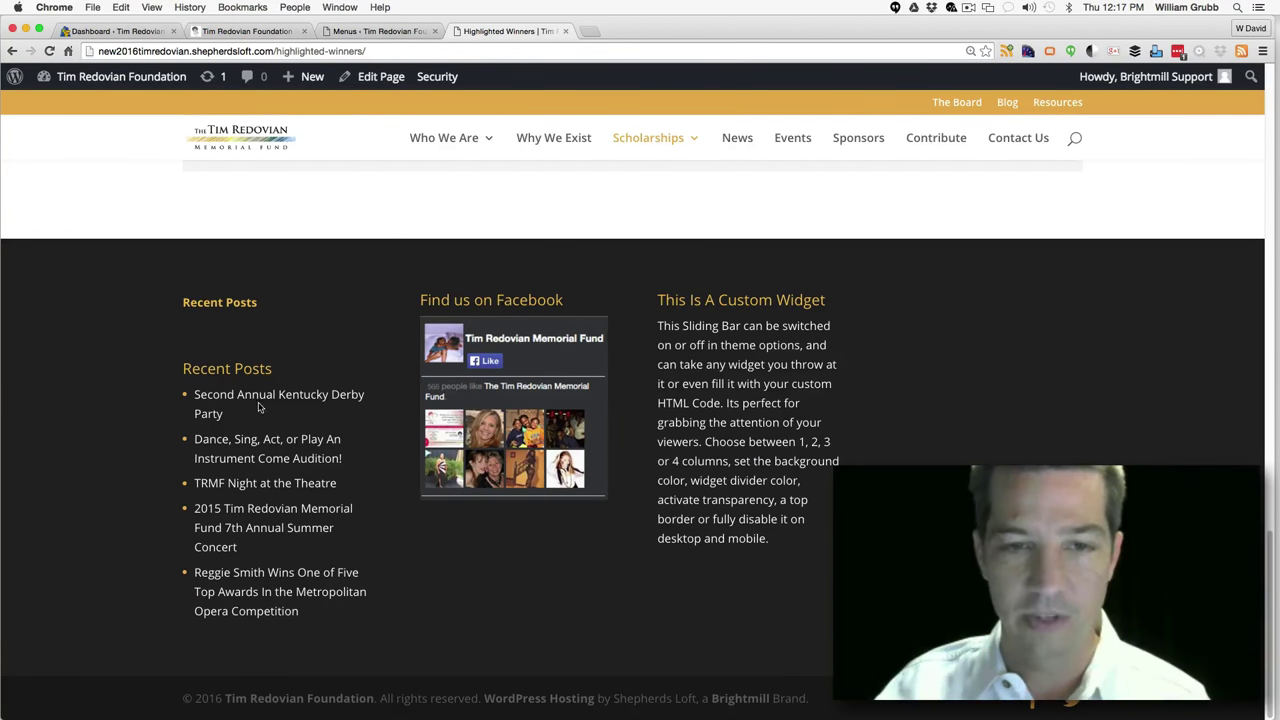
{"action": "left_click", "coordinate": [268, 32]}
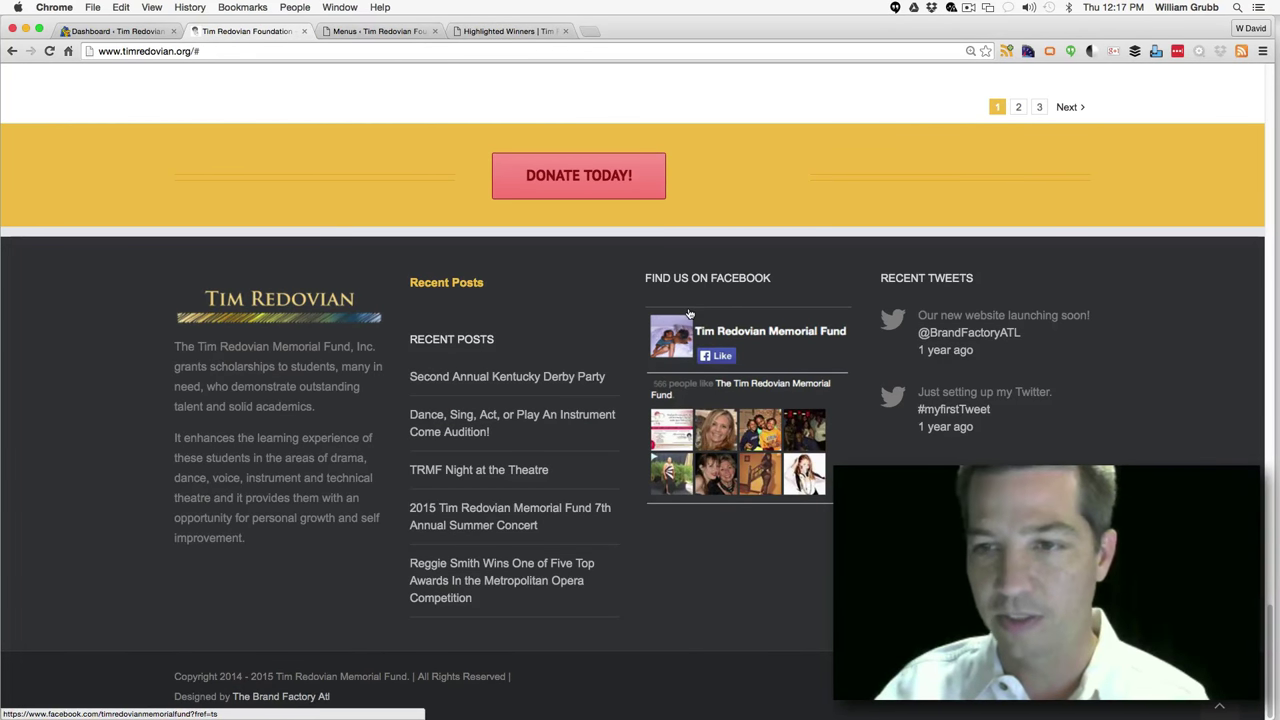
{"action": "left_click", "coordinate": [497, 31]}
{"action": "left_click", "coordinate": [378, 31]}
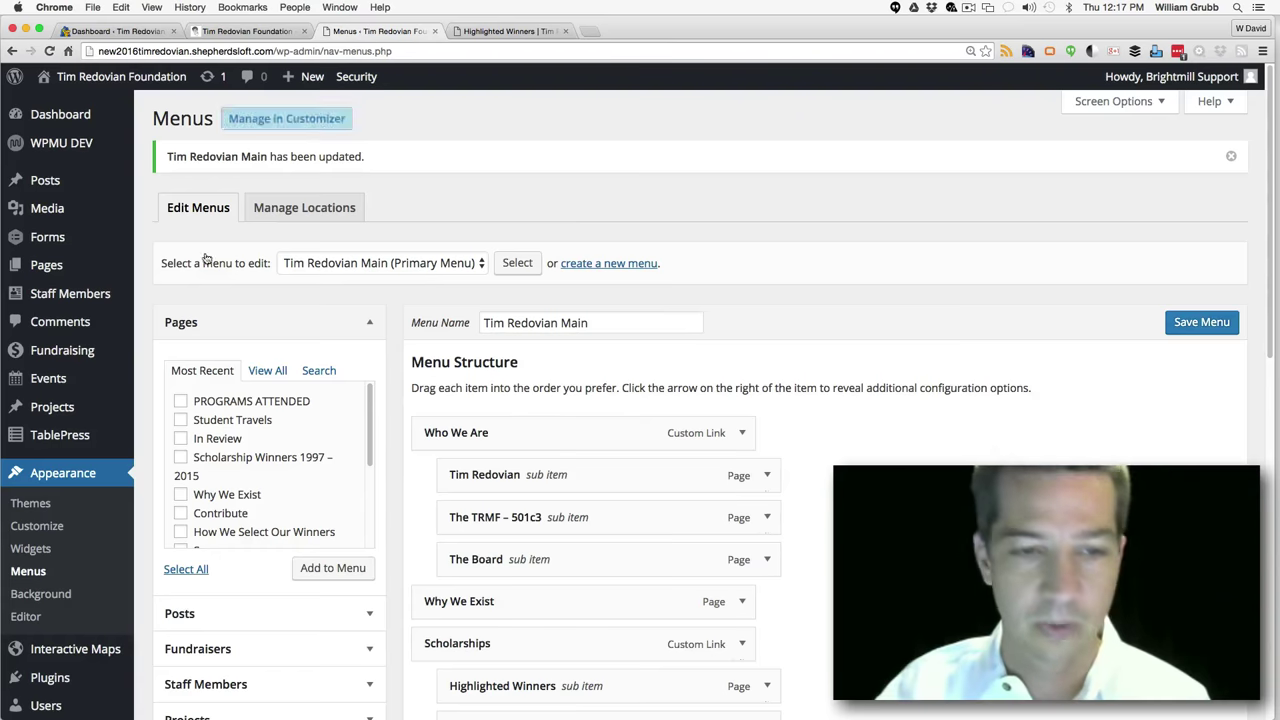
In Widgets, move Find us on Facebook into Footer Area #3 and Recent Posts into Footer Area #2
{"action": "left_click", "coordinate": [150, 51]}
{"action": "left_click", "coordinate": [30, 548]}
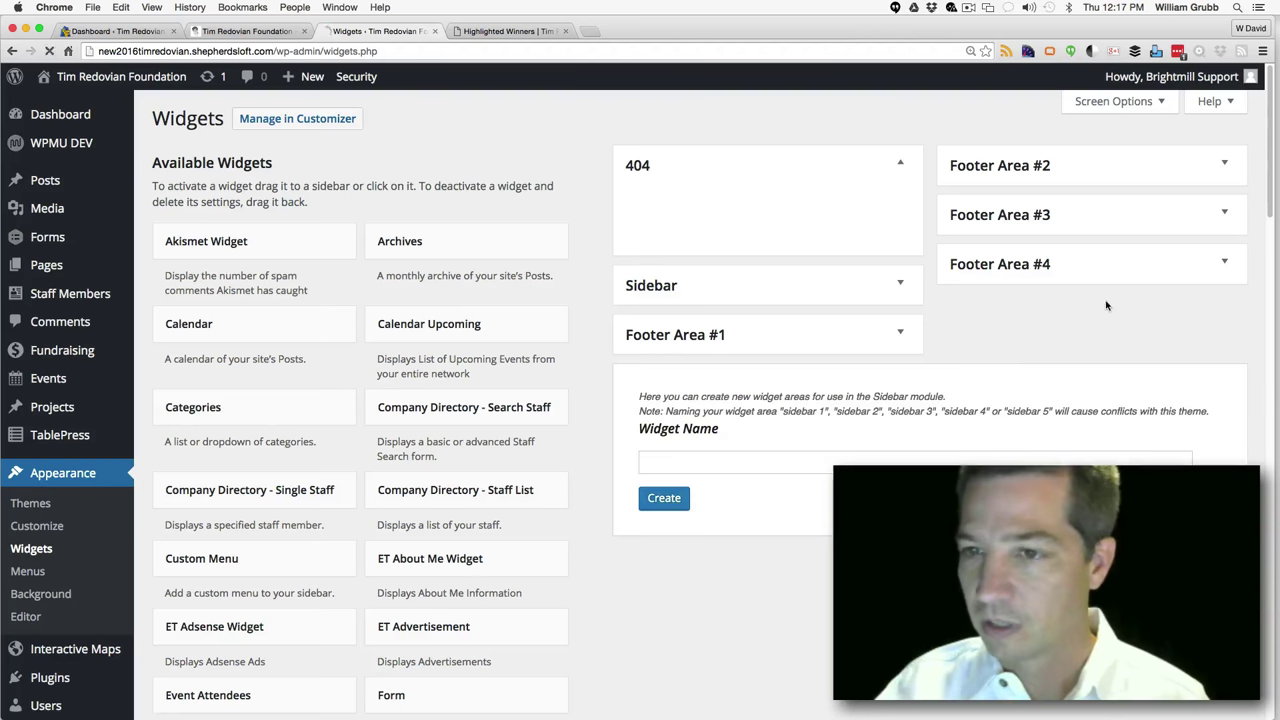
{"action": "left_click", "coordinate": [901, 333]}
{"action": "left_click", "coordinate": [1224, 263]}
{"action": "left_click", "coordinate": [1224, 217]}
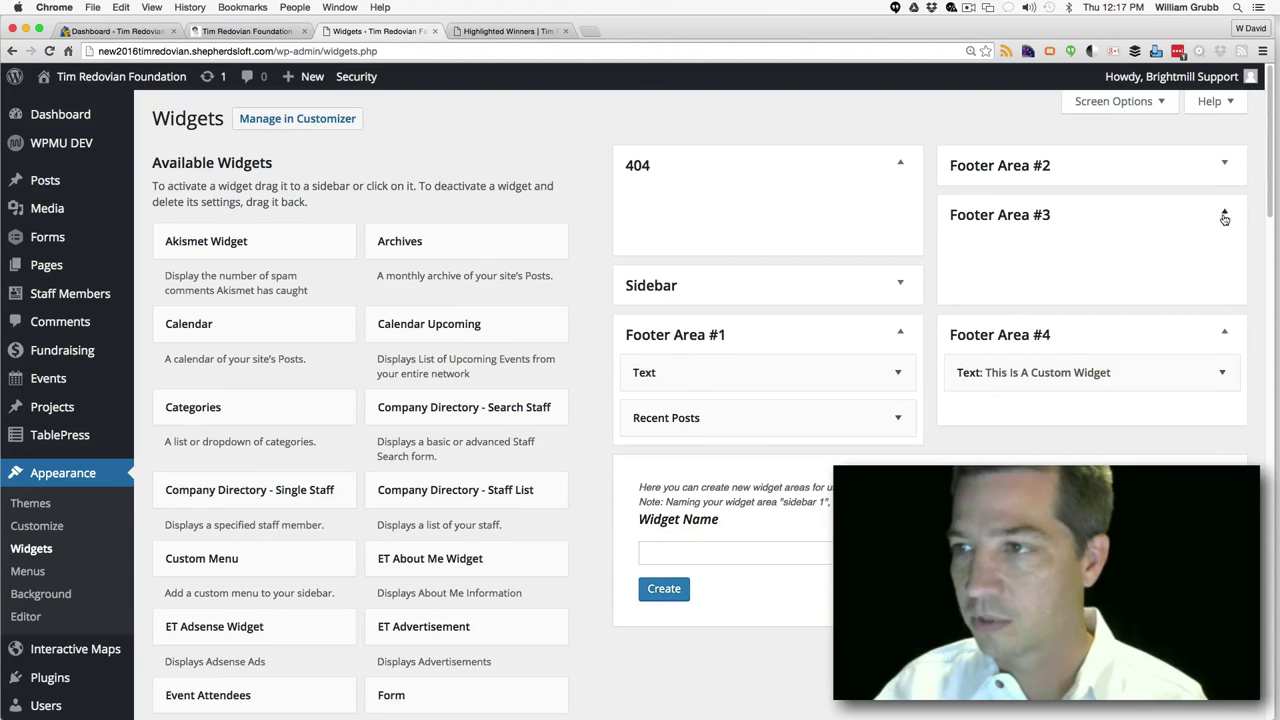
{"action": "left_click", "coordinate": [1224, 167]}
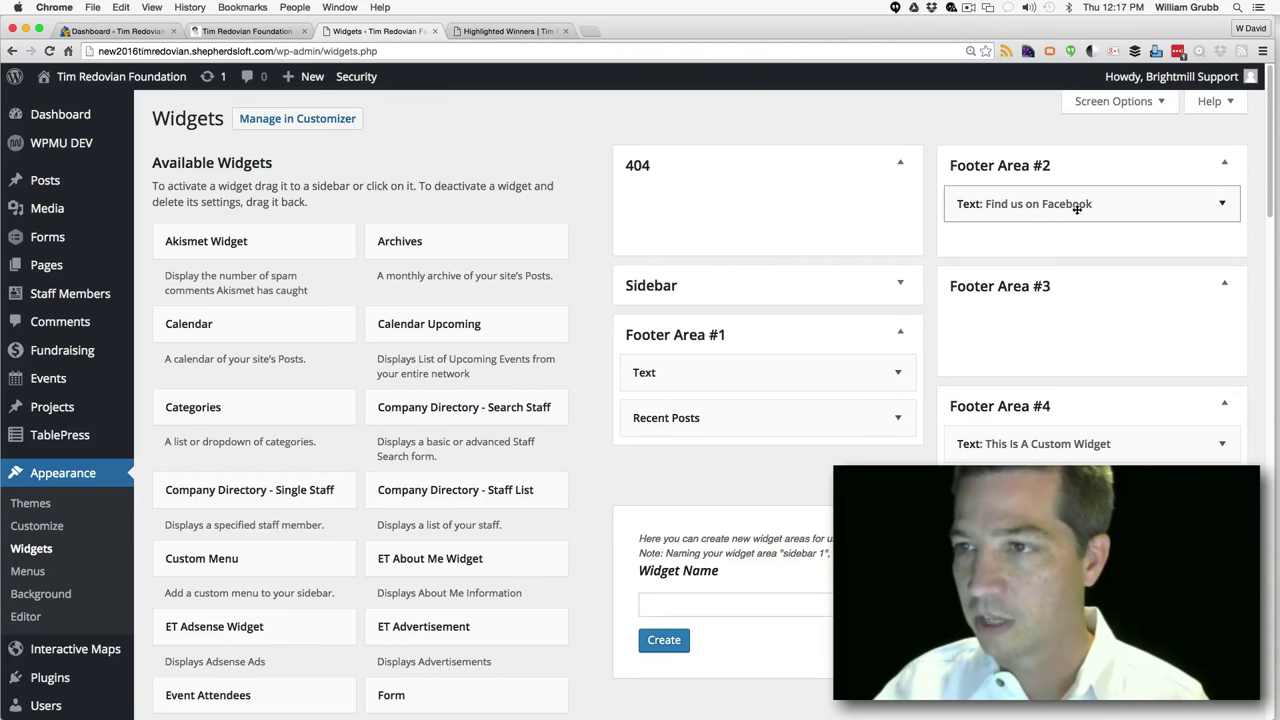
{"action": "left_click_drag", "start_coordinate": [1067, 222], "coordinate": [1079, 325]}
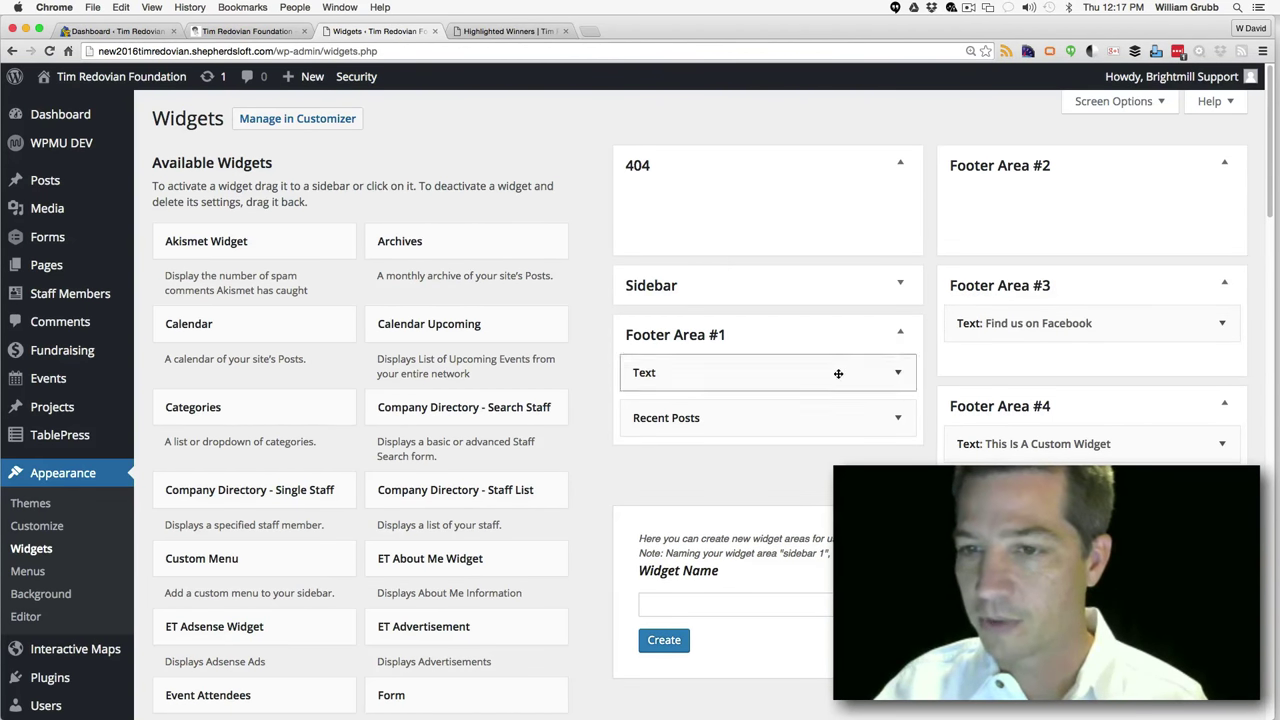
{"action": "left_click_drag", "start_coordinate": [786, 420], "coordinate": [1098, 205]}
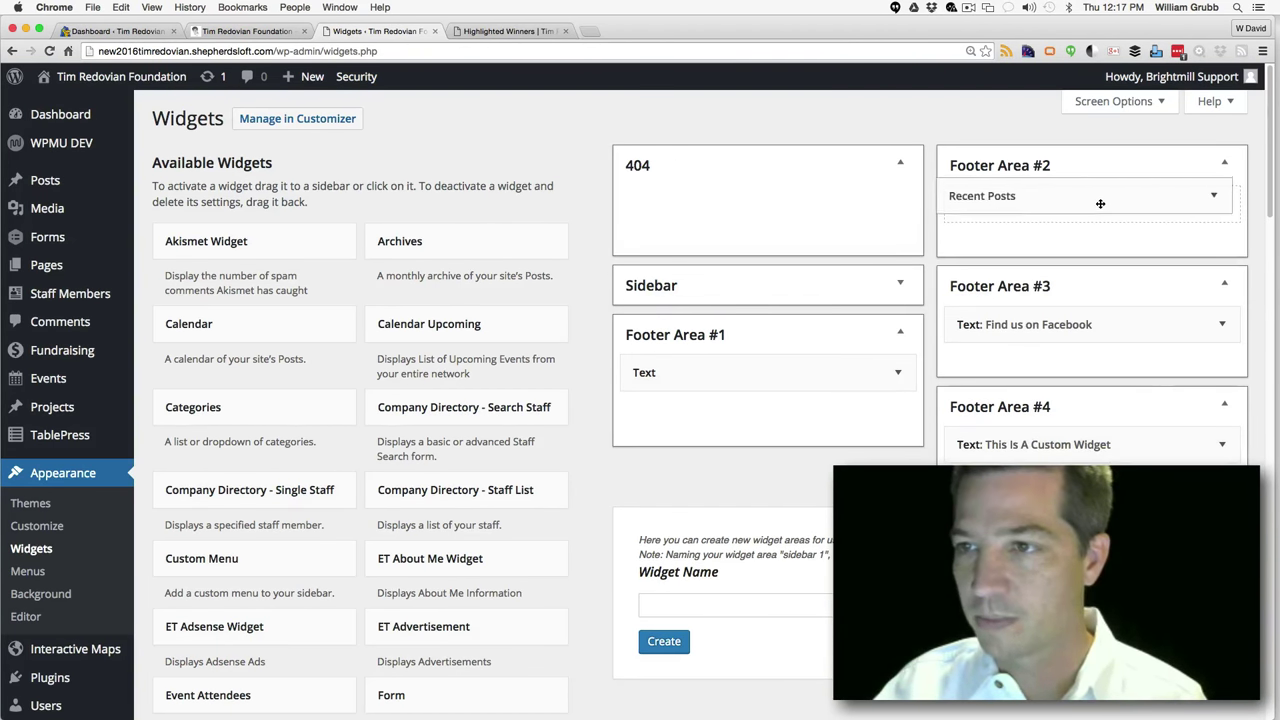
Delete the Text widget from Footer Area #1 and check the Recent Posts widget
{"action": "left_click", "coordinate": [898, 376]}
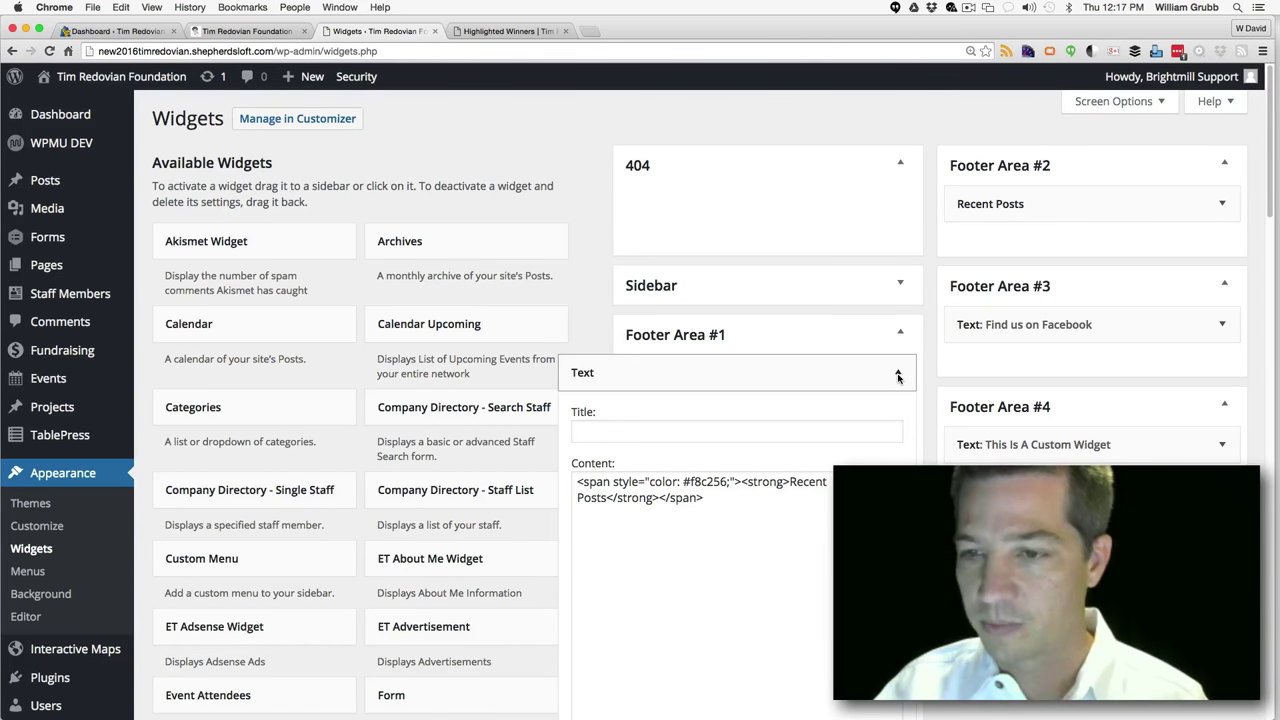
{"action": "left_click", "coordinate": [898, 376]}
{"action": "left_click", "coordinate": [897, 372]}
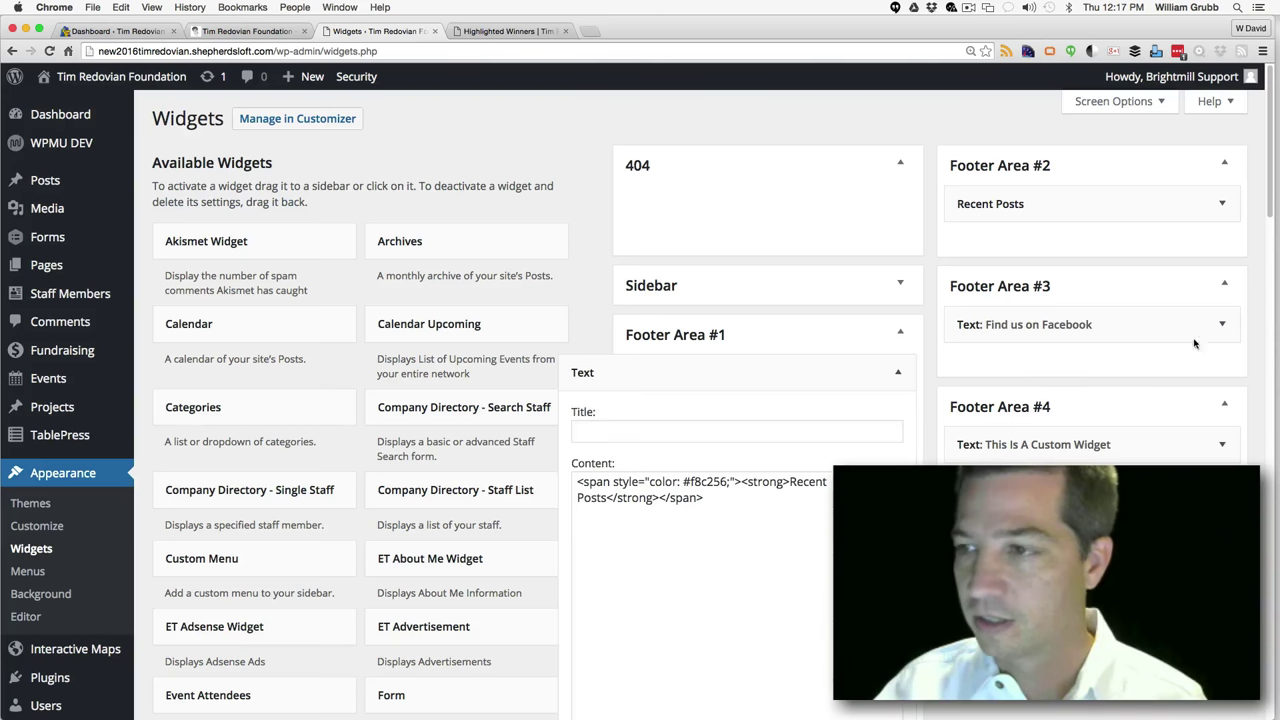
{"action": "scroll", "coordinate": [928, 438], "scroll_direction": "down", "scroll_amount": 5}
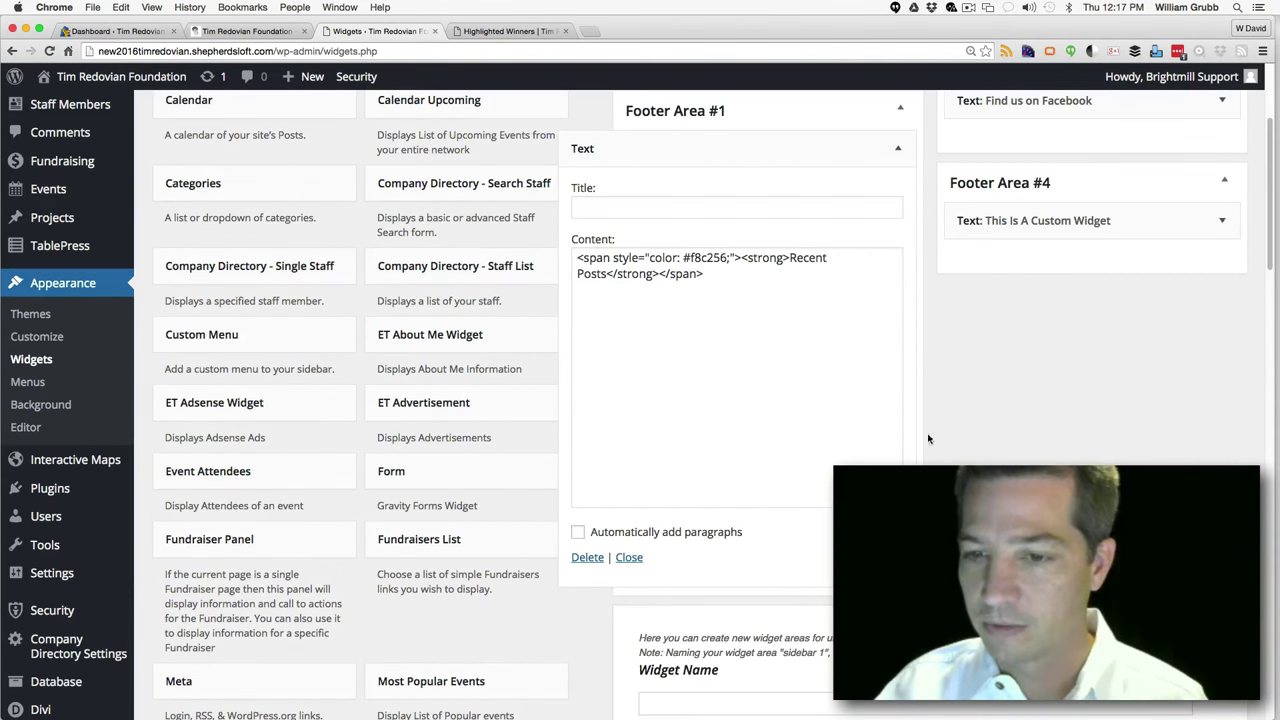
{"action": "left_click", "coordinate": [587, 557]}
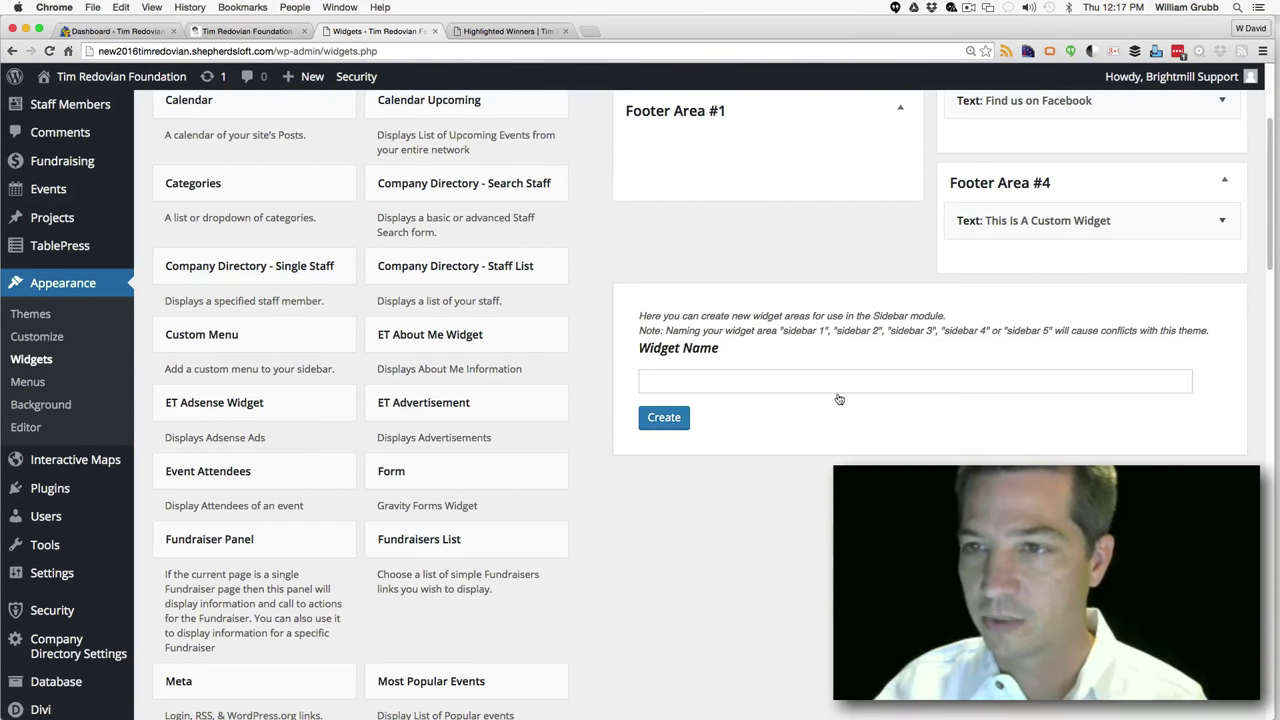
{"action": "scroll", "coordinate": [1180, 210], "scroll_direction": "up", "scroll_amount": 3}
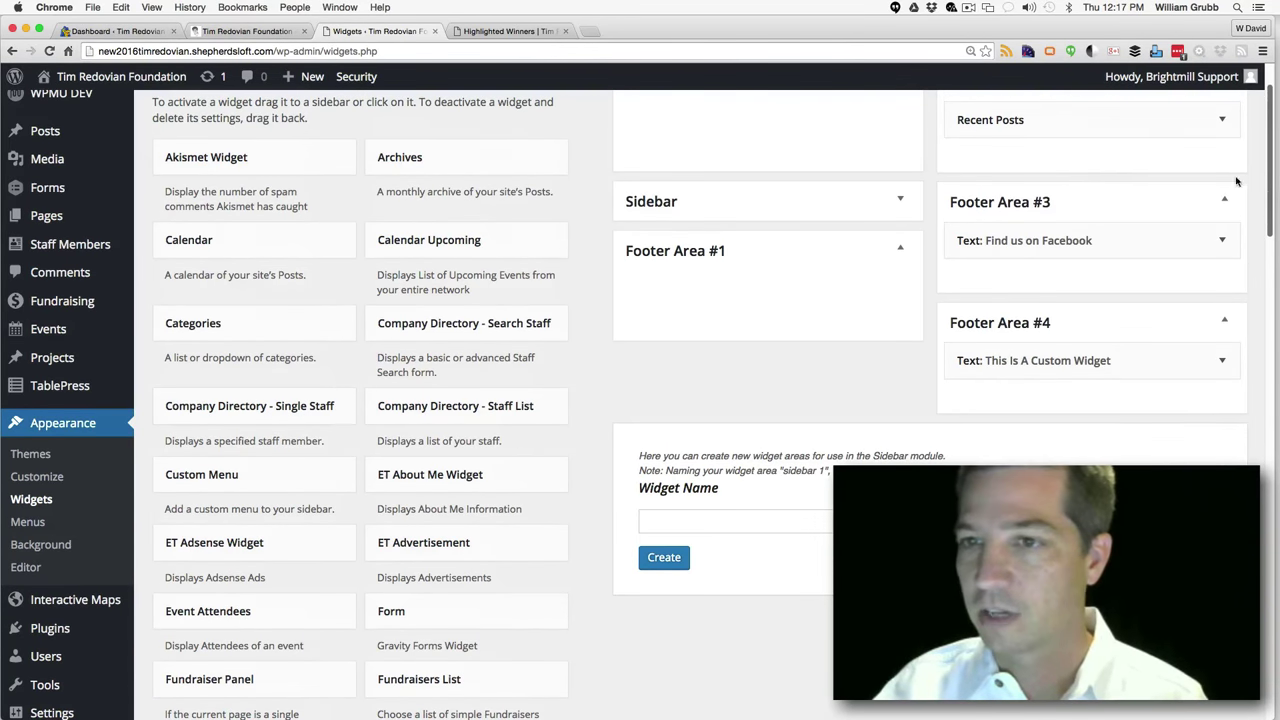
{"action": "scroll", "coordinate": [1267, 210], "scroll_direction": "up", "scroll_amount": 2}
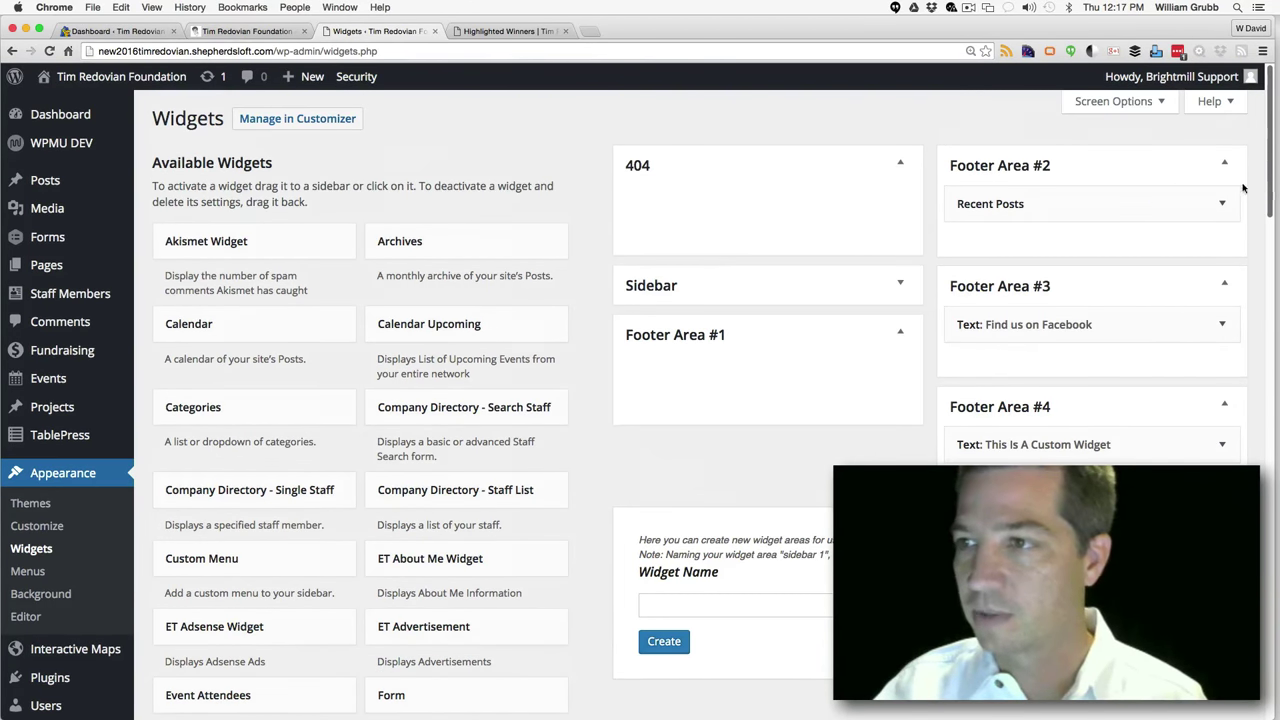
{"action": "left_click", "coordinate": [1220, 205]}
{"action": "left_click", "coordinate": [1220, 205]}
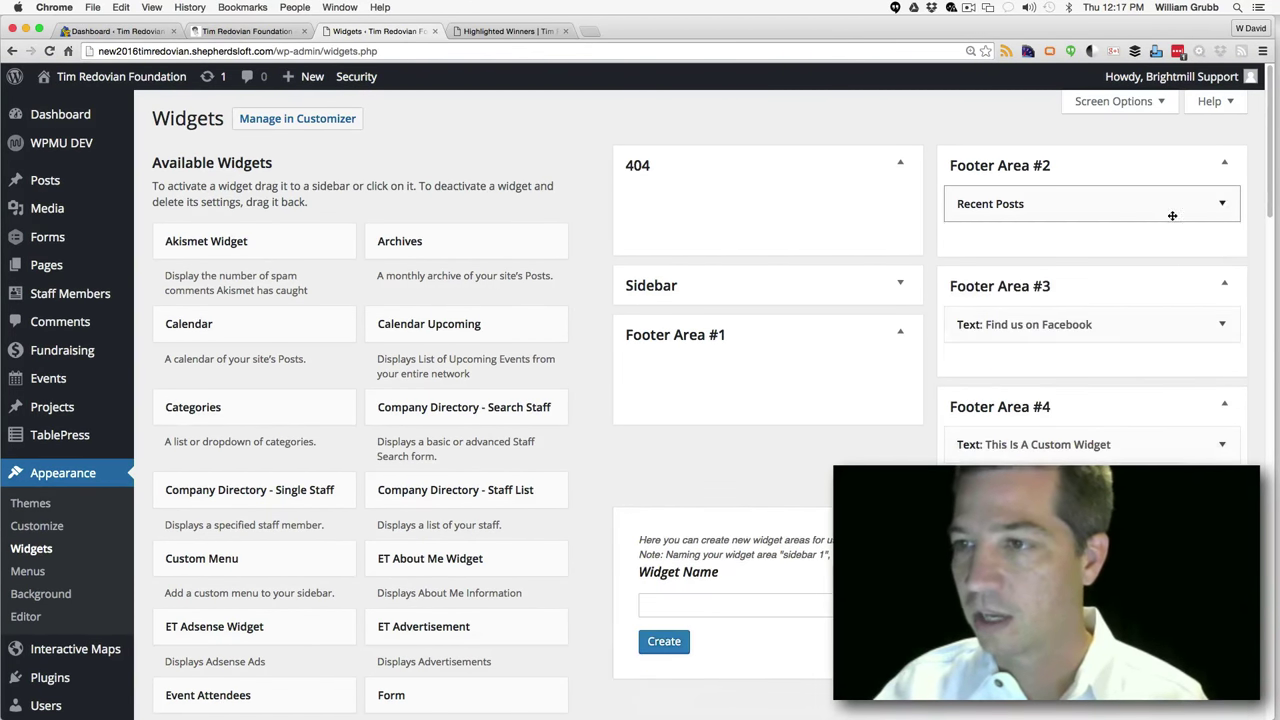
On the old site's Widgets page, select all HTML in Footer Widget 1's Text widget content
{"action": "left_click", "coordinate": [268, 33]}
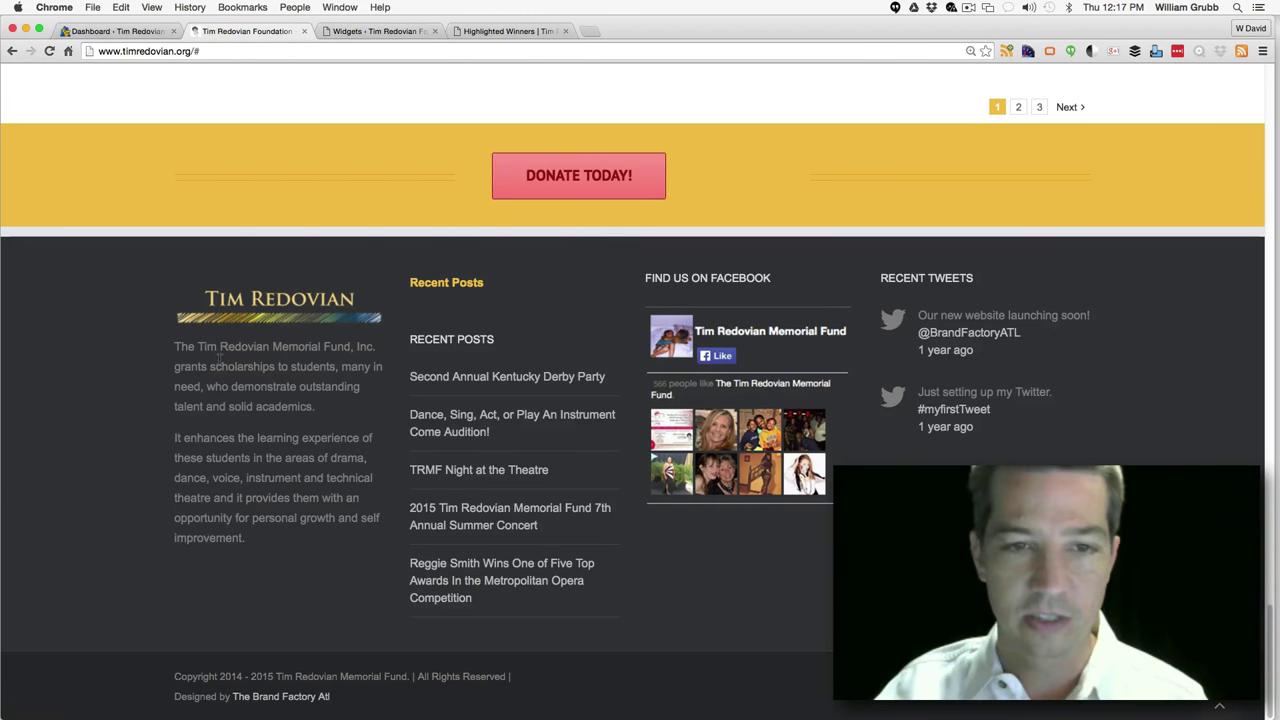
{"action": "left_click_drag", "start_coordinate": [216, 366], "coordinate": [221, 457]}
{"action": "left_click", "coordinate": [150, 31]}
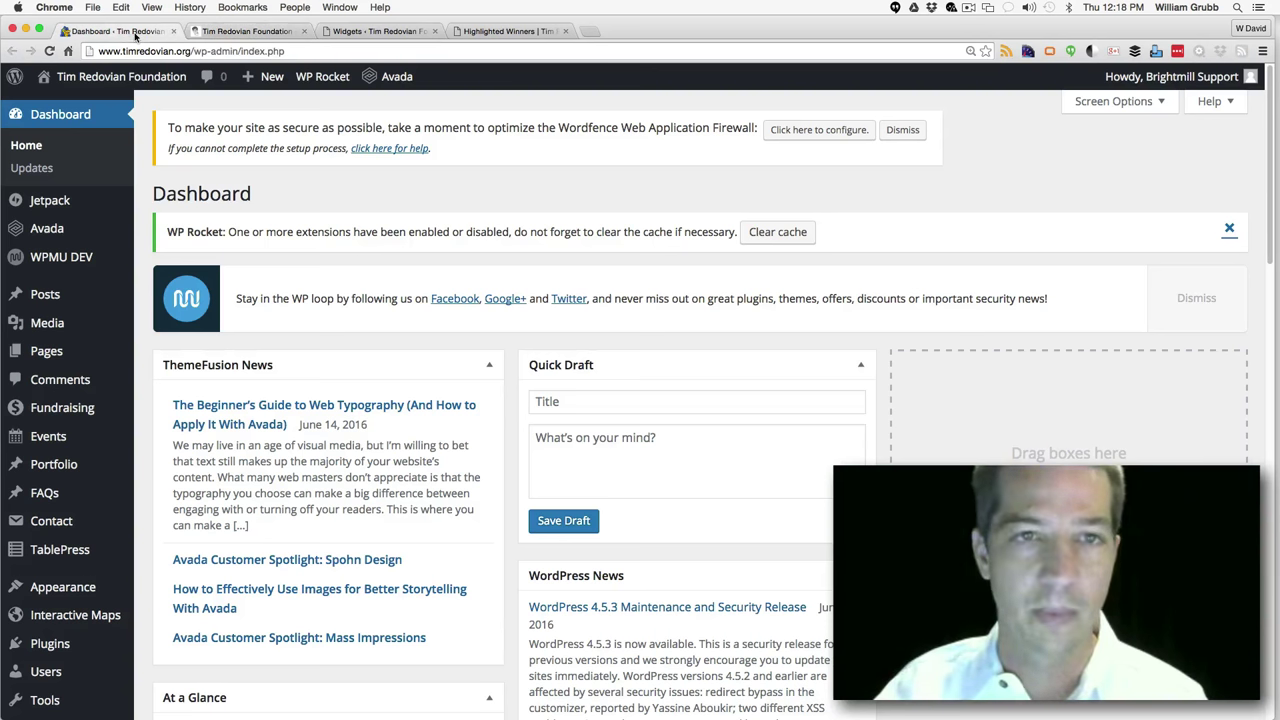
{"action": "mouse_move", "coordinate": [68, 585]}
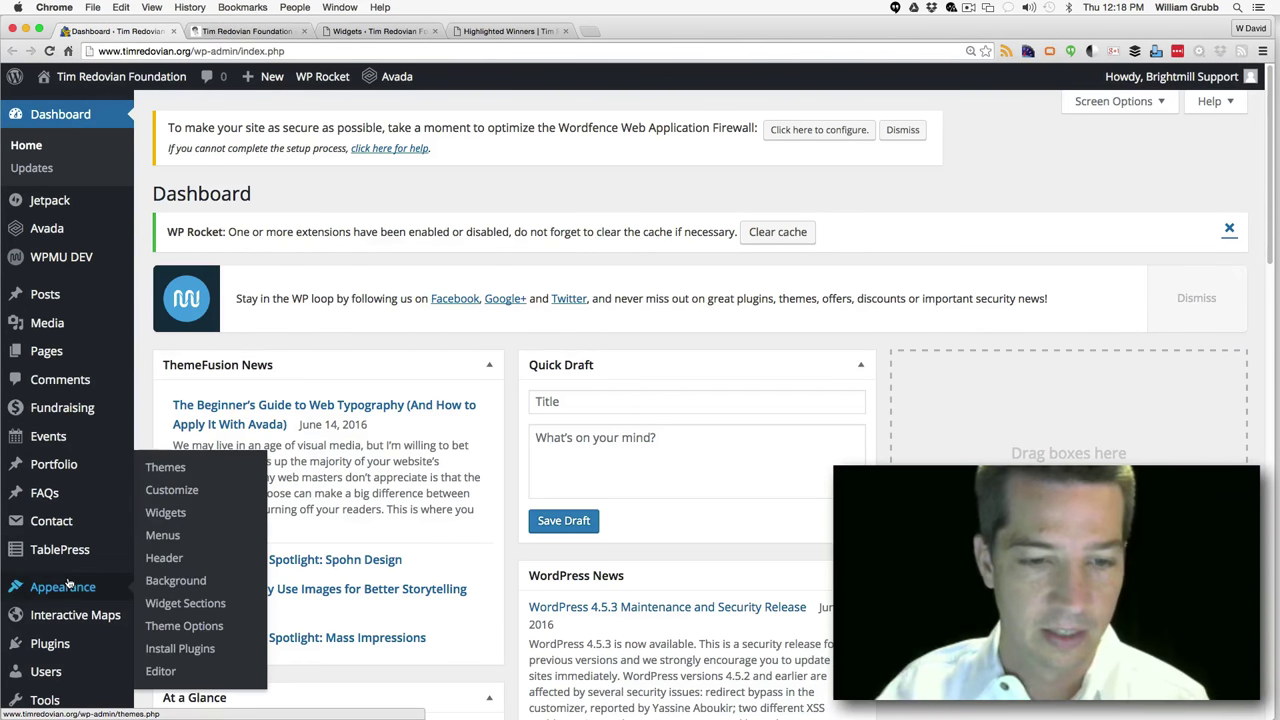
{"action": "left_click", "coordinate": [165, 513]}
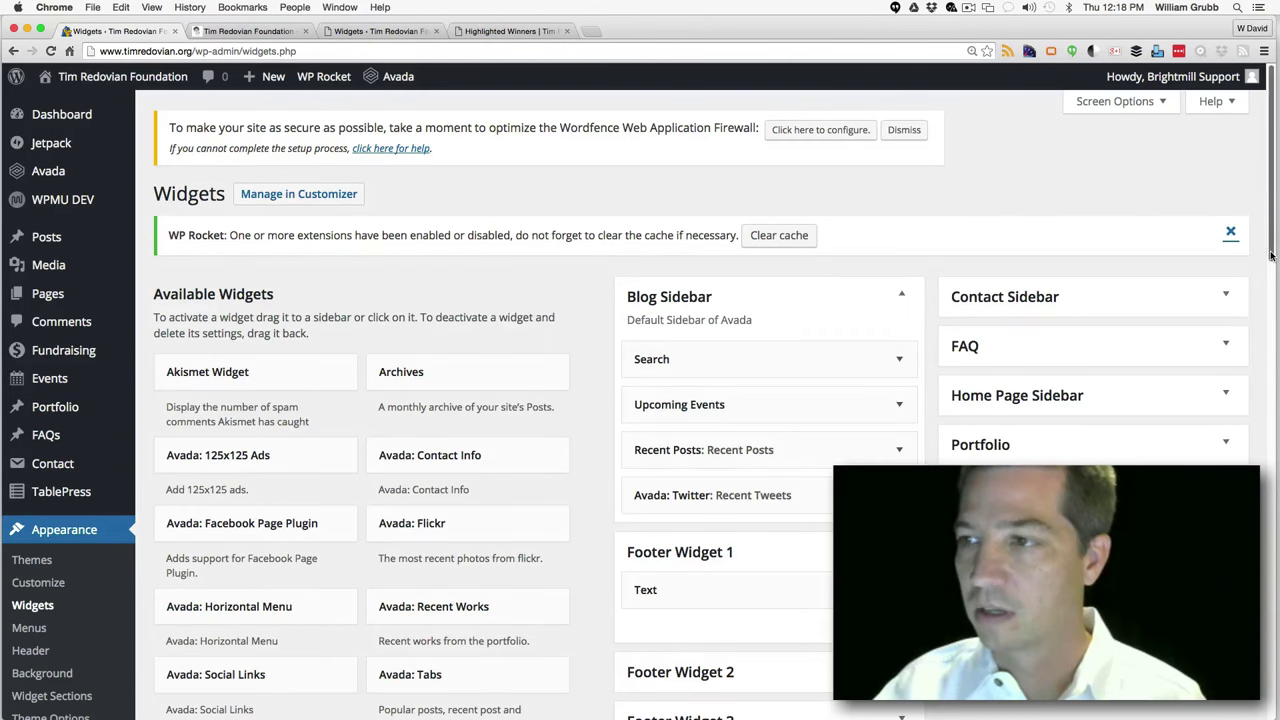
{"action": "left_click_drag", "start_coordinate": [1263, 242], "coordinate": [1265, 355]}
{"action": "left_click", "coordinate": [897, 306]}
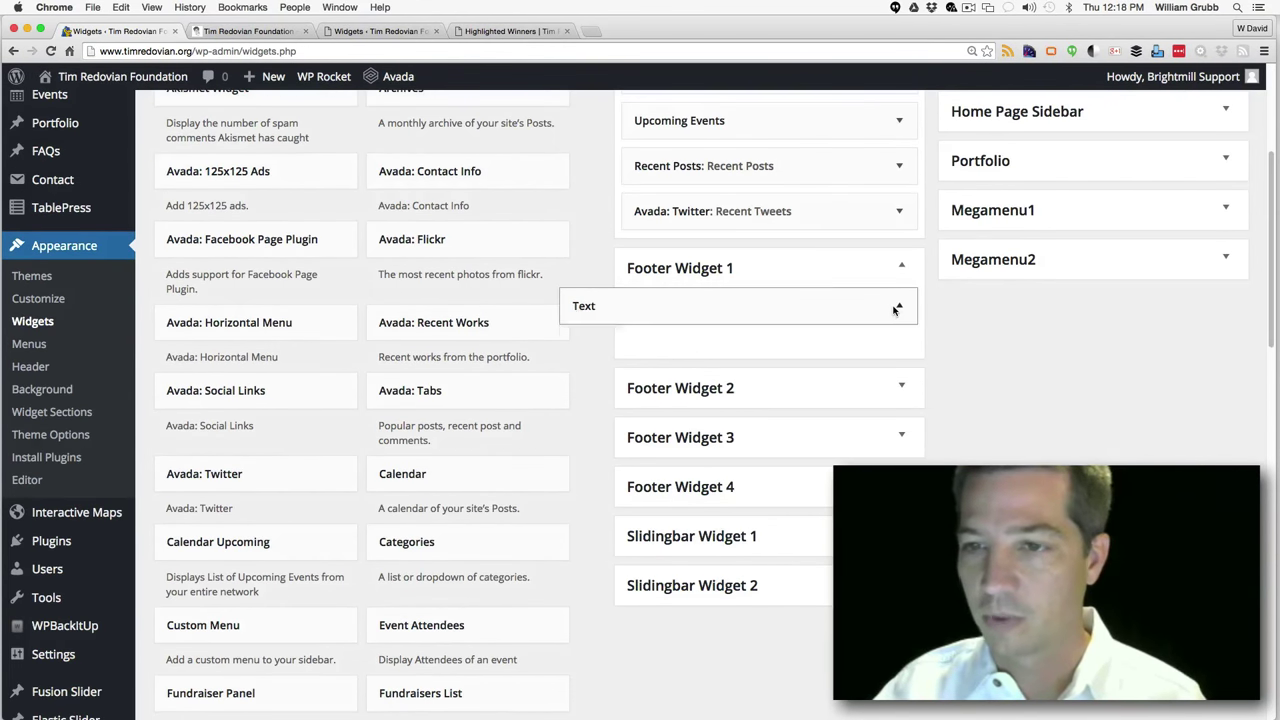
{"action": "left_click", "coordinate": [740, 447]}
{"action": "key", "text": "super+a"}
{"action": "key", "text": "super+c"}
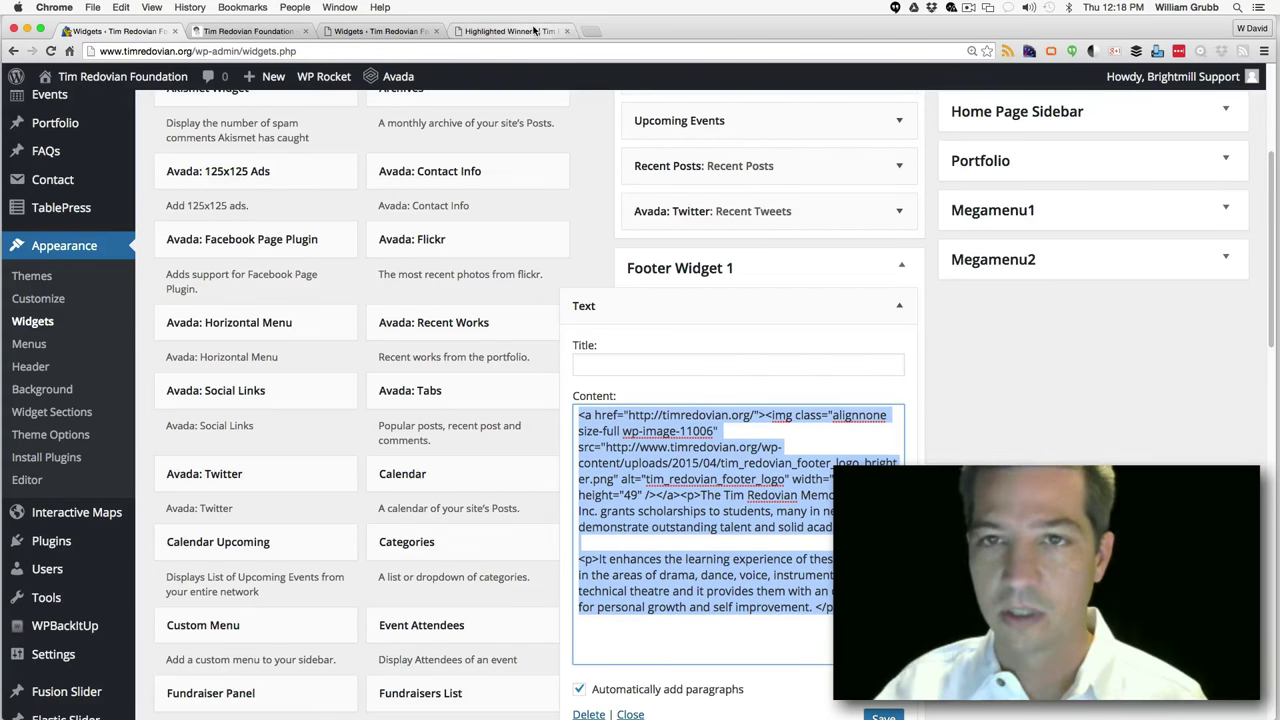
{"action": "left_click", "coordinate": [533, 31]}
{"action": "left_click", "coordinate": [398, 31]}
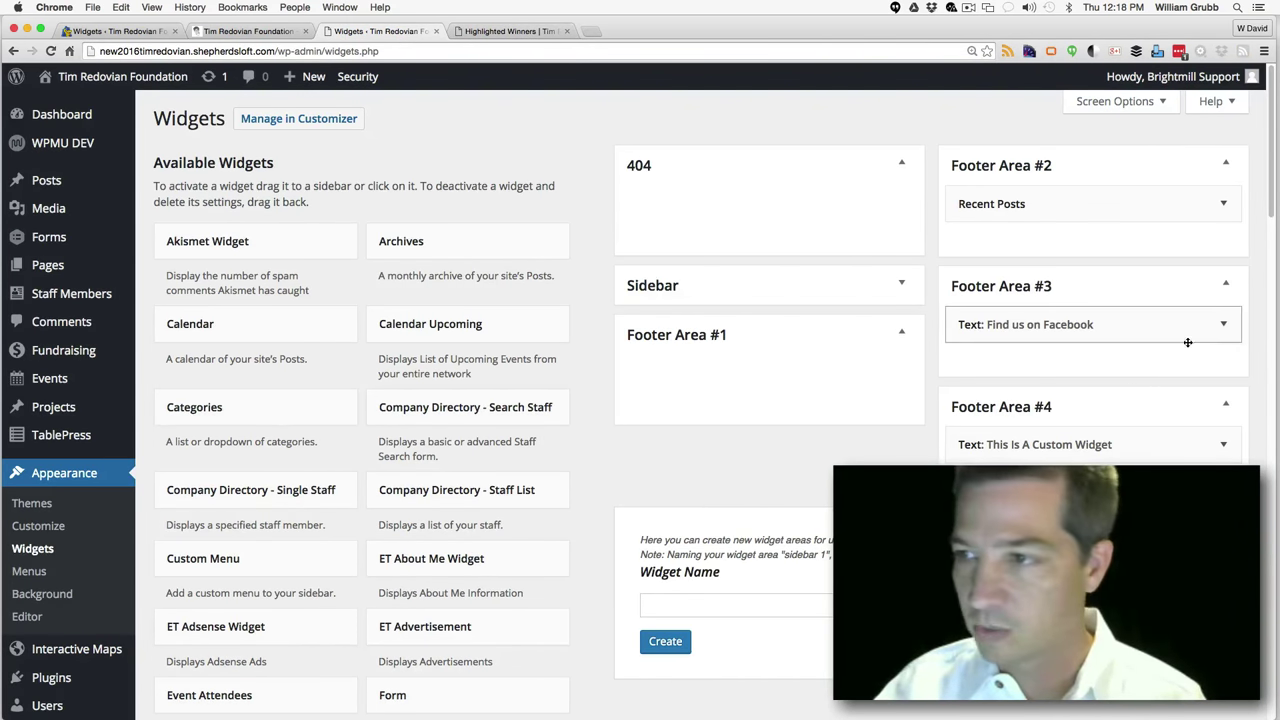
Add a Text widget to Footer Area #1
{"action": "left_click_drag", "start_coordinate": [1273, 191], "coordinate": [1261, 315]}
{"action": "scroll", "coordinate": [1251, 357], "scroll_direction": "down", "scroll_amount": 7}
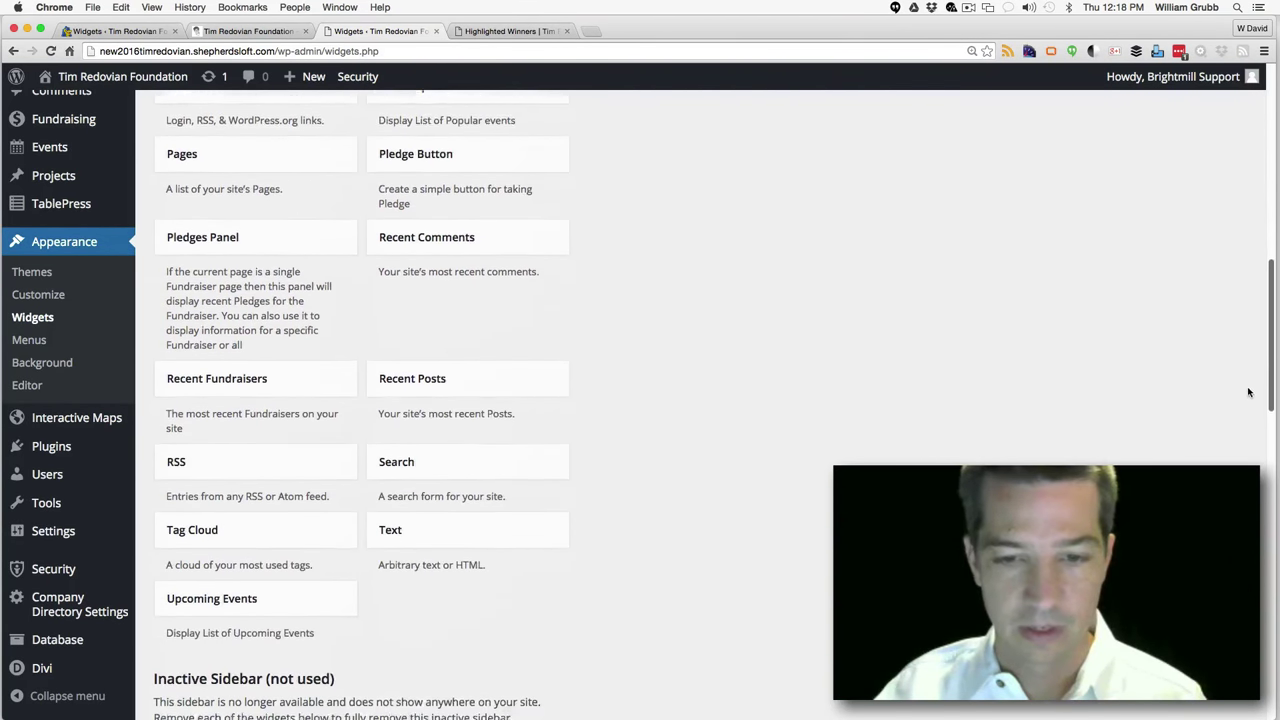
{"action": "left_click", "coordinate": [524, 496]}
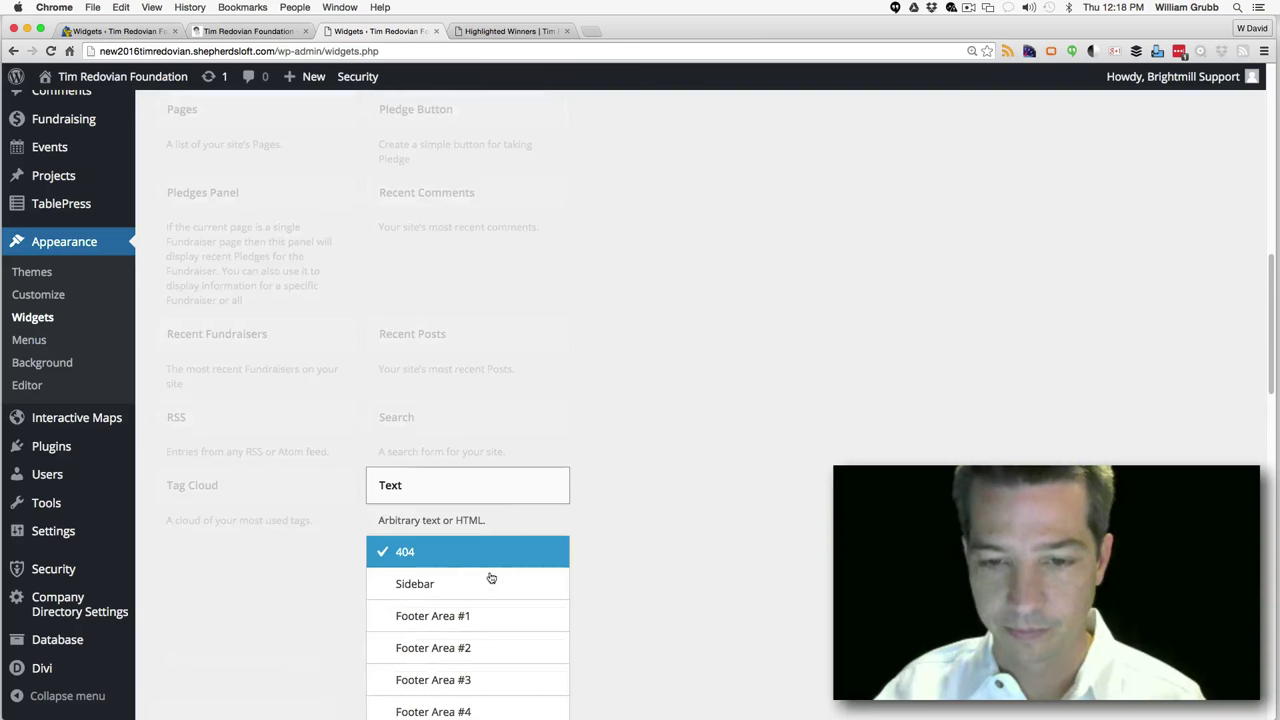
{"action": "left_click", "coordinate": [463, 618]}
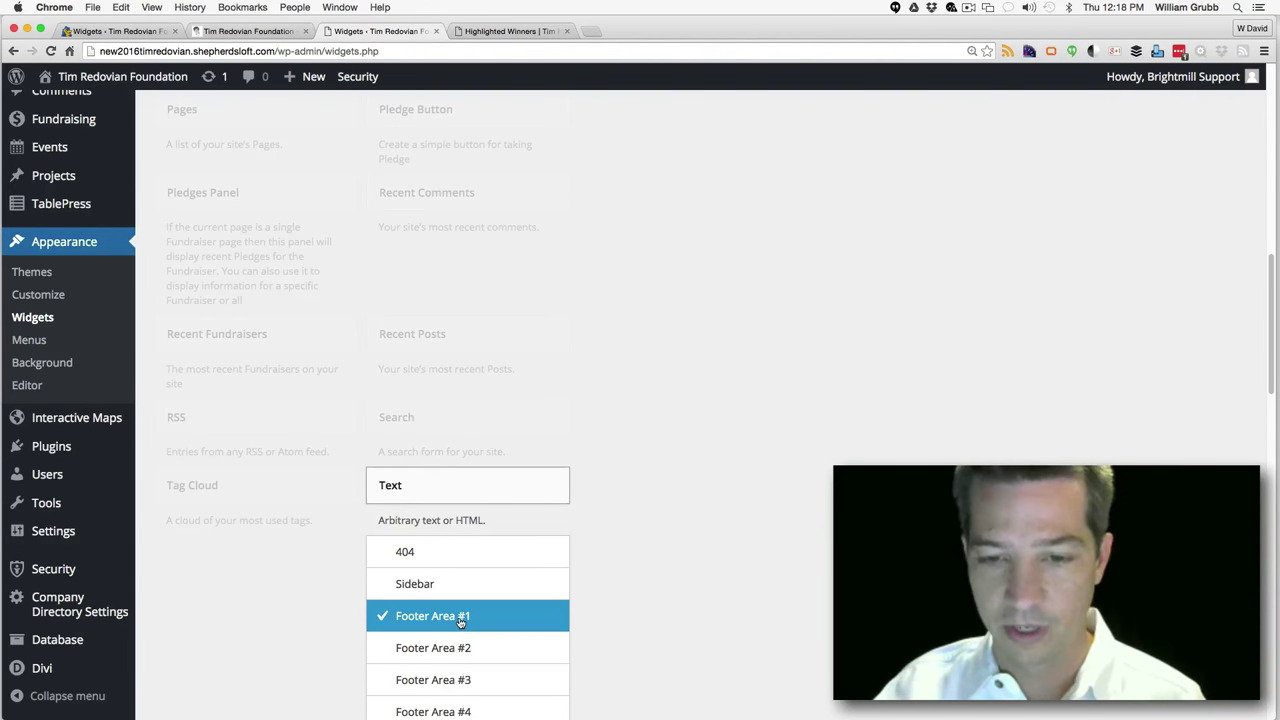
{"action": "scroll", "coordinate": [1150, 440], "scroll_direction": "down", "scroll_amount": 8}
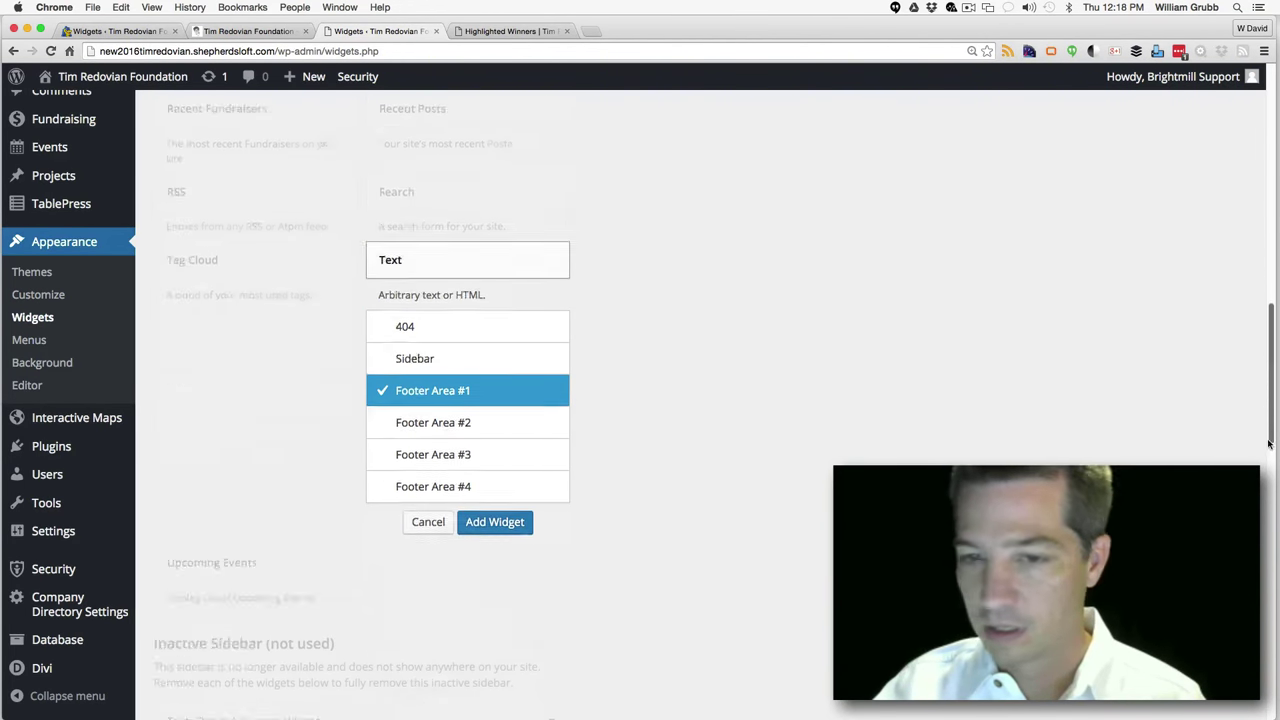
{"action": "left_click", "coordinate": [497, 351]}
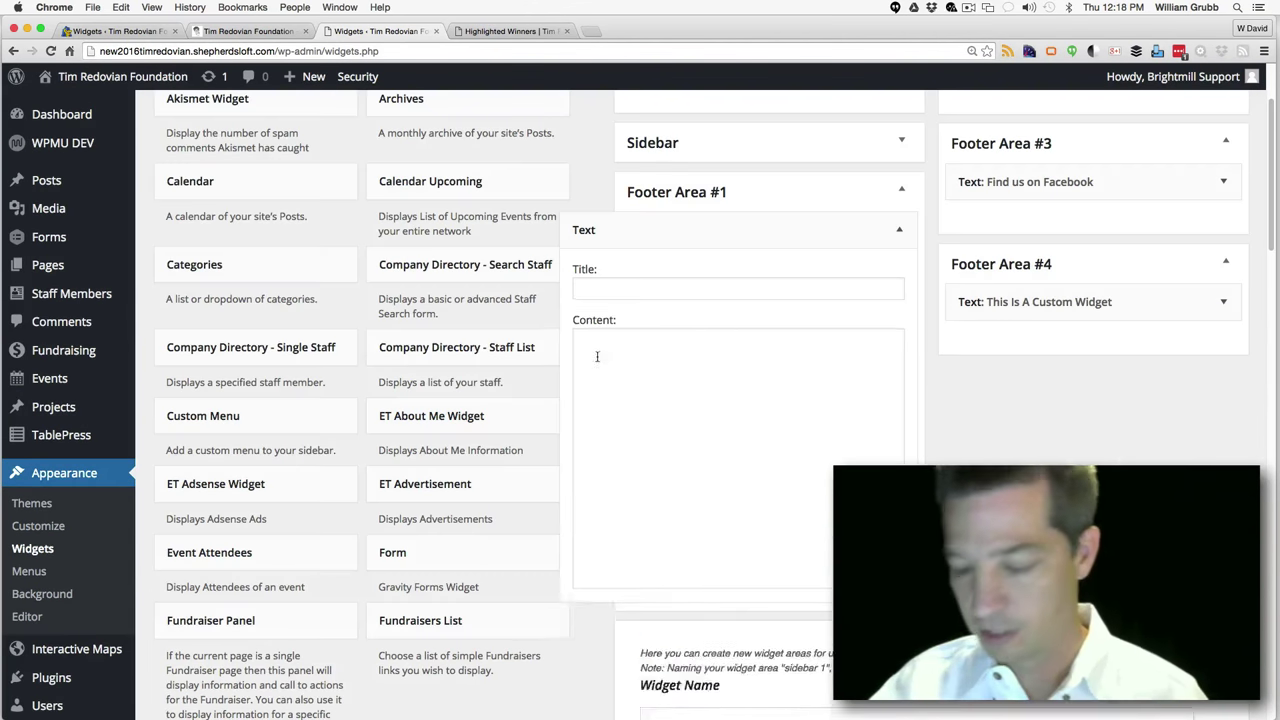
Paste the old footer's logo and description HTML, removing the domain from the image path
{"action": "left_click", "coordinate": [697, 369]}
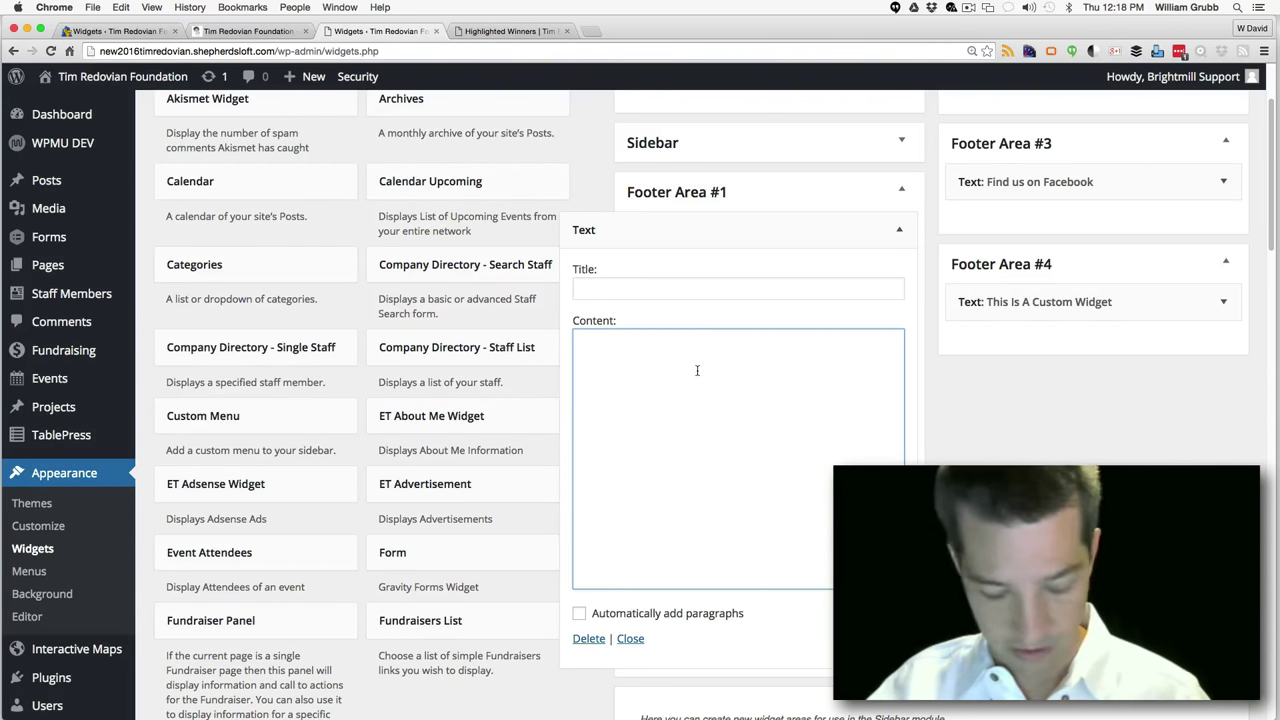
{"action": "key", "text": "super+v"}
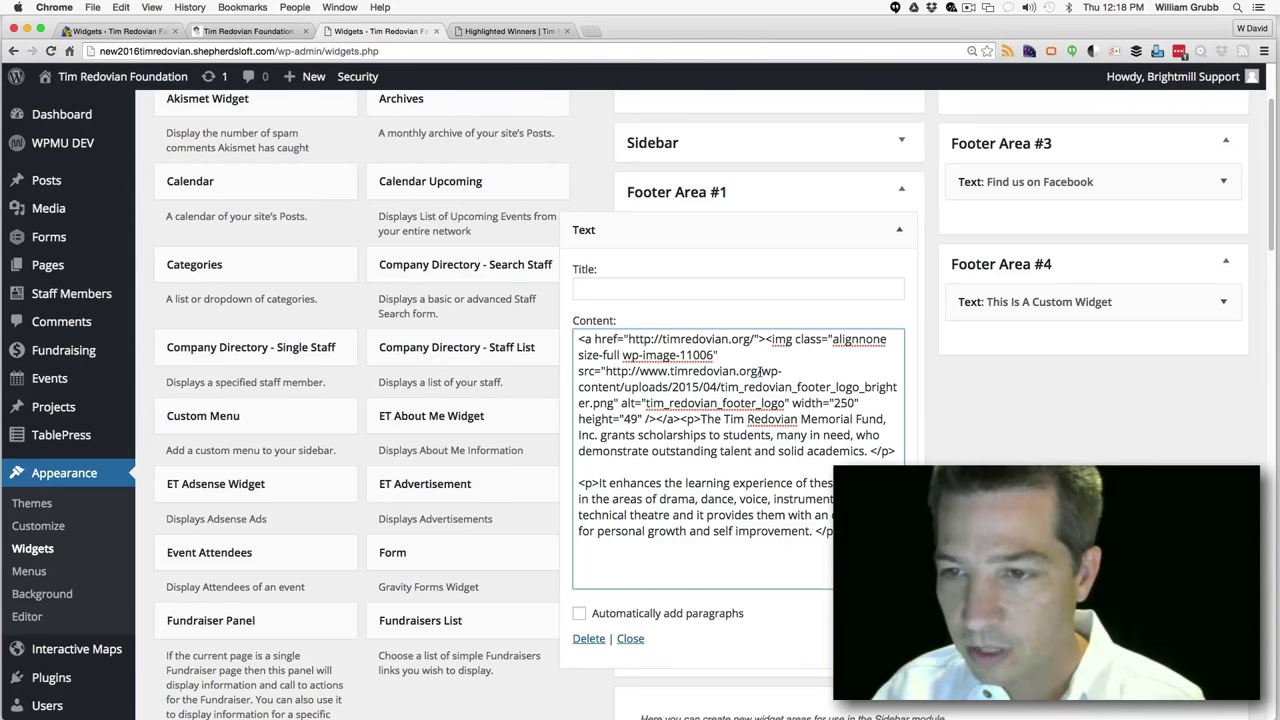
{"action": "left_click_drag", "start_coordinate": [762, 371], "coordinate": [605, 371]}
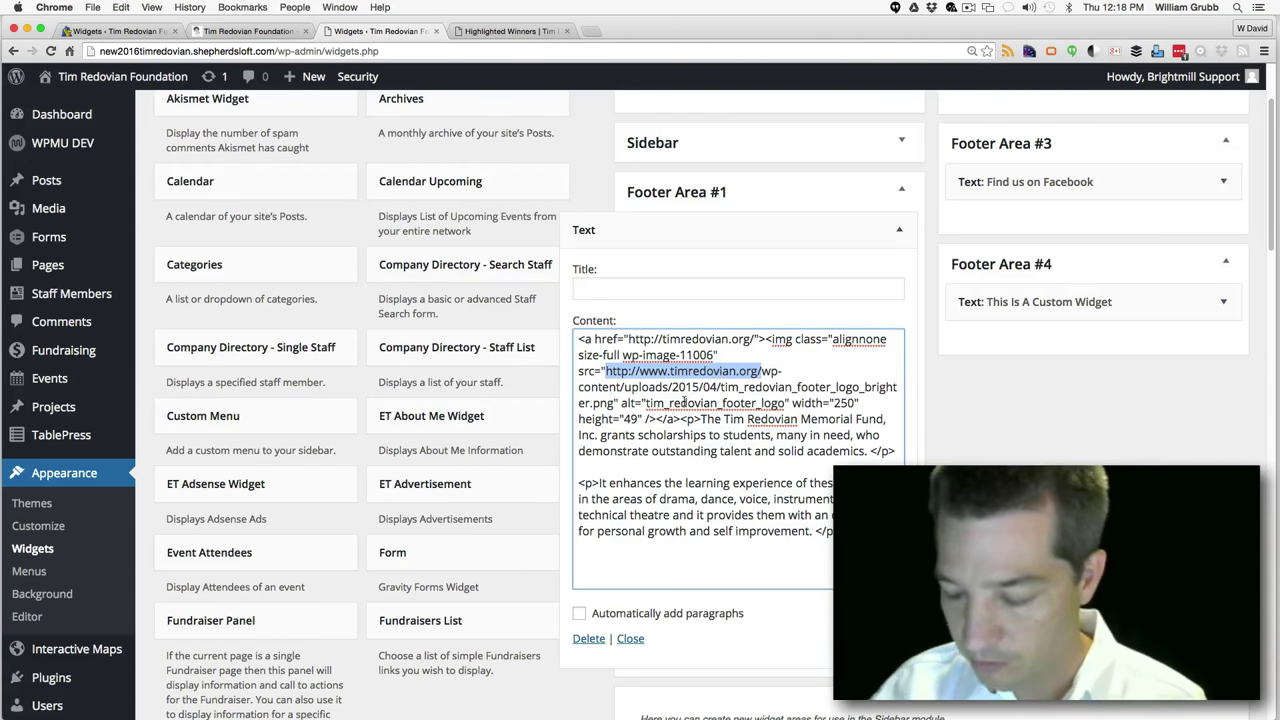
{"action": "key", "text": "BackSpace"}
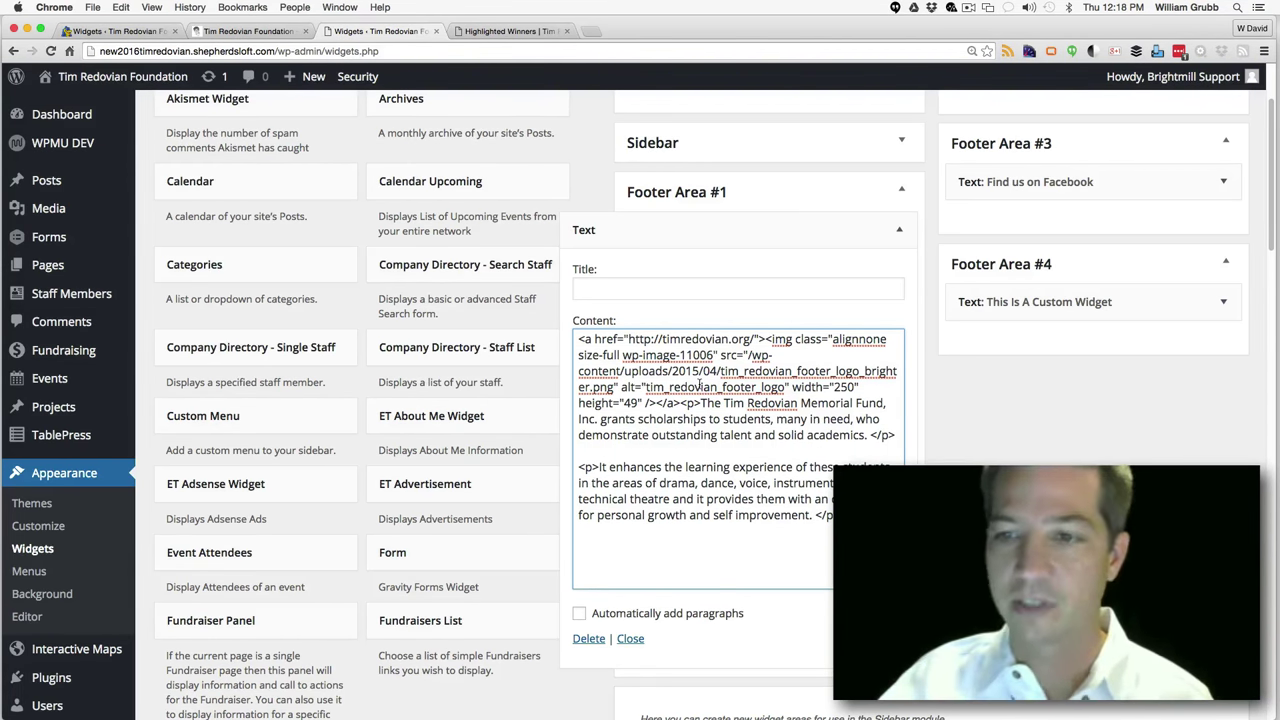
{"action": "left_click", "coordinate": [800, 312]}
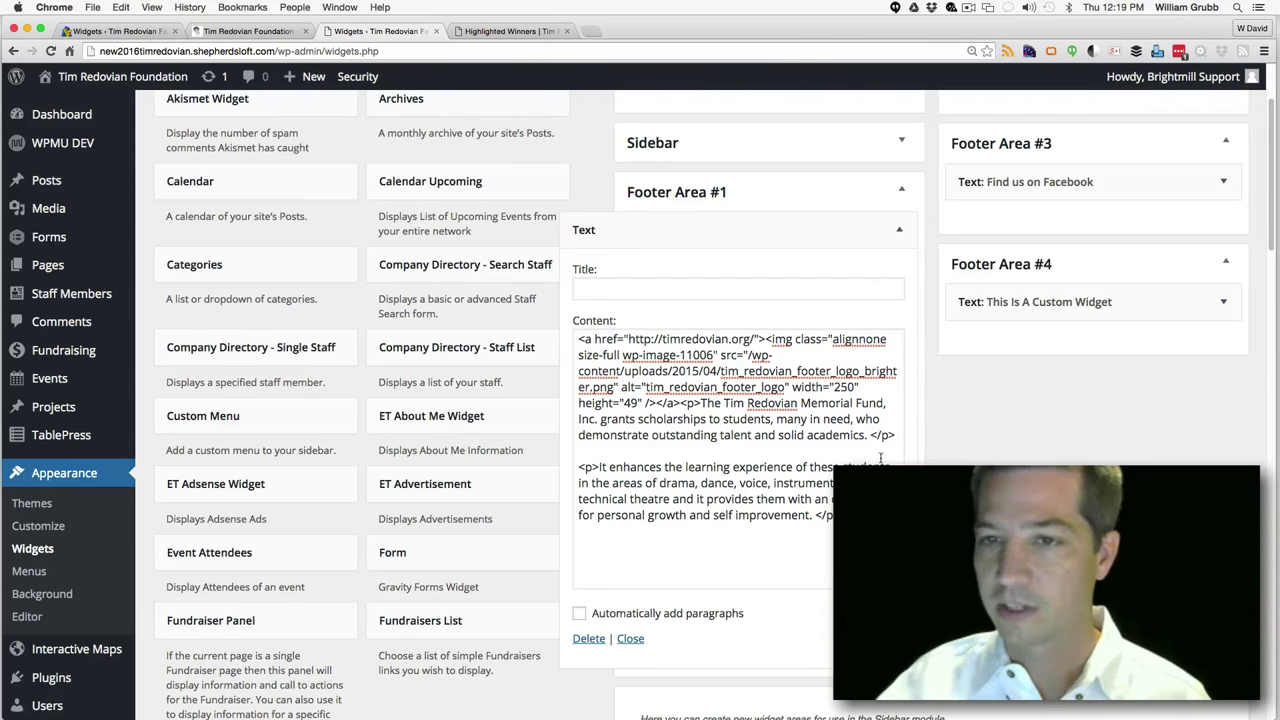
{"action": "left_click", "coordinate": [900, 233]}
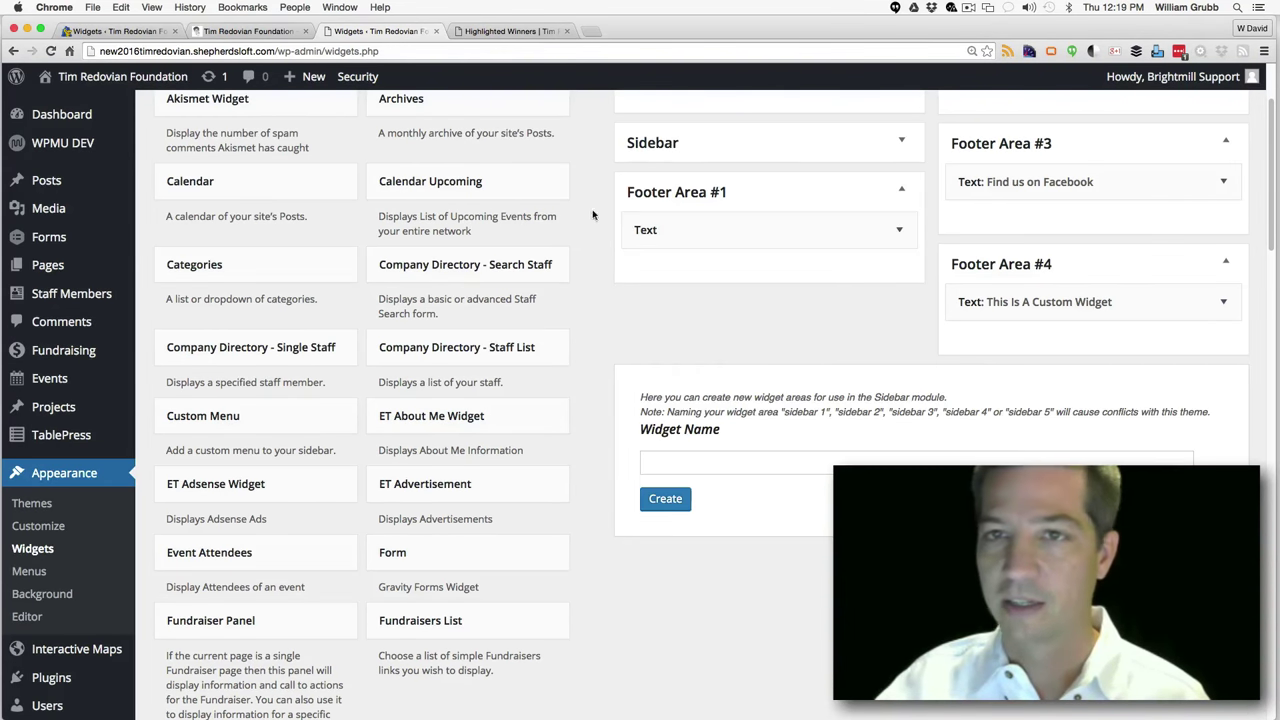
Compare both footers and review the old site's Recent Tweets widget in Footer Widget 4
{"action": "left_click", "coordinate": [515, 31]}
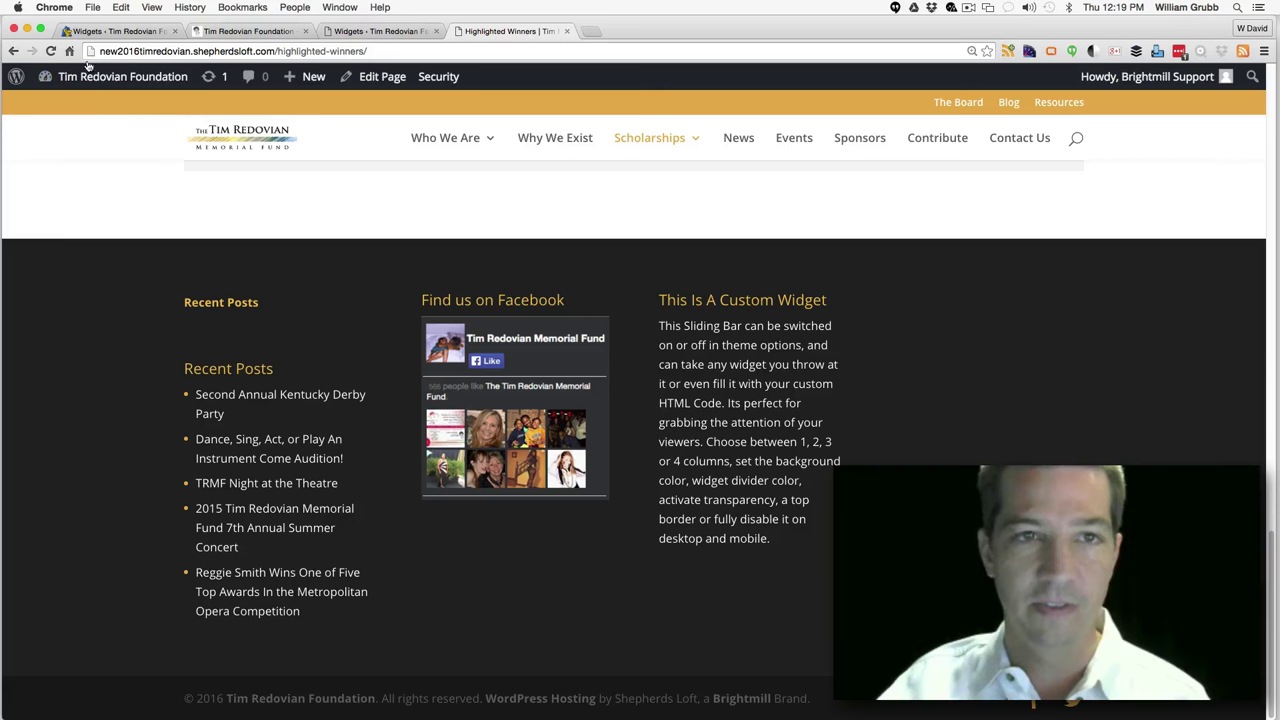
{"action": "left_click", "coordinate": [237, 32]}
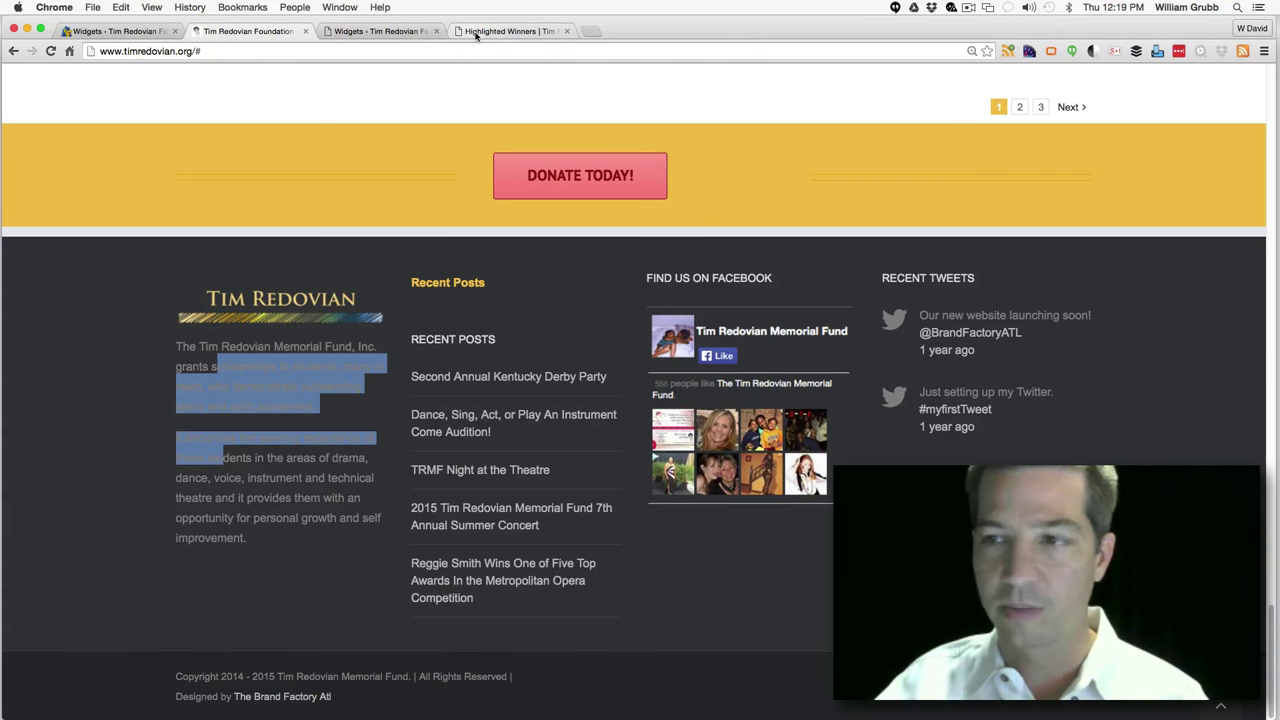
{"action": "left_click", "coordinate": [103, 32]}
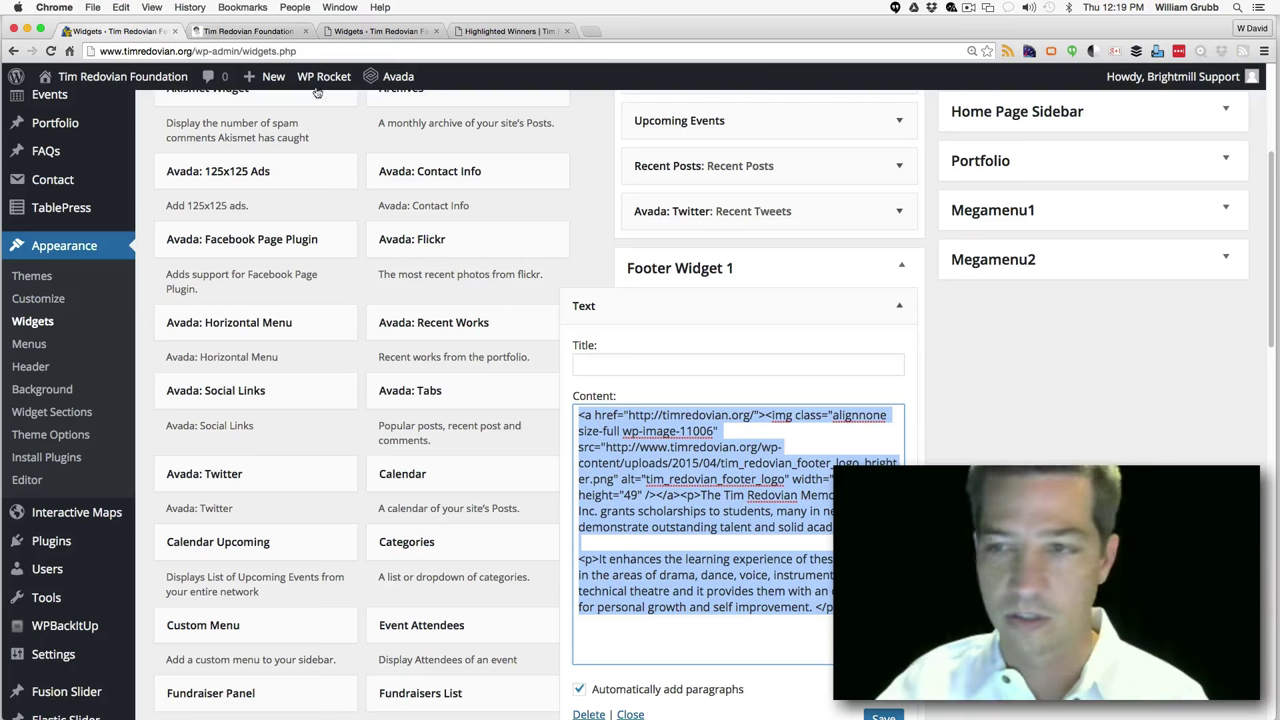
{"action": "left_click", "coordinate": [905, 308]}
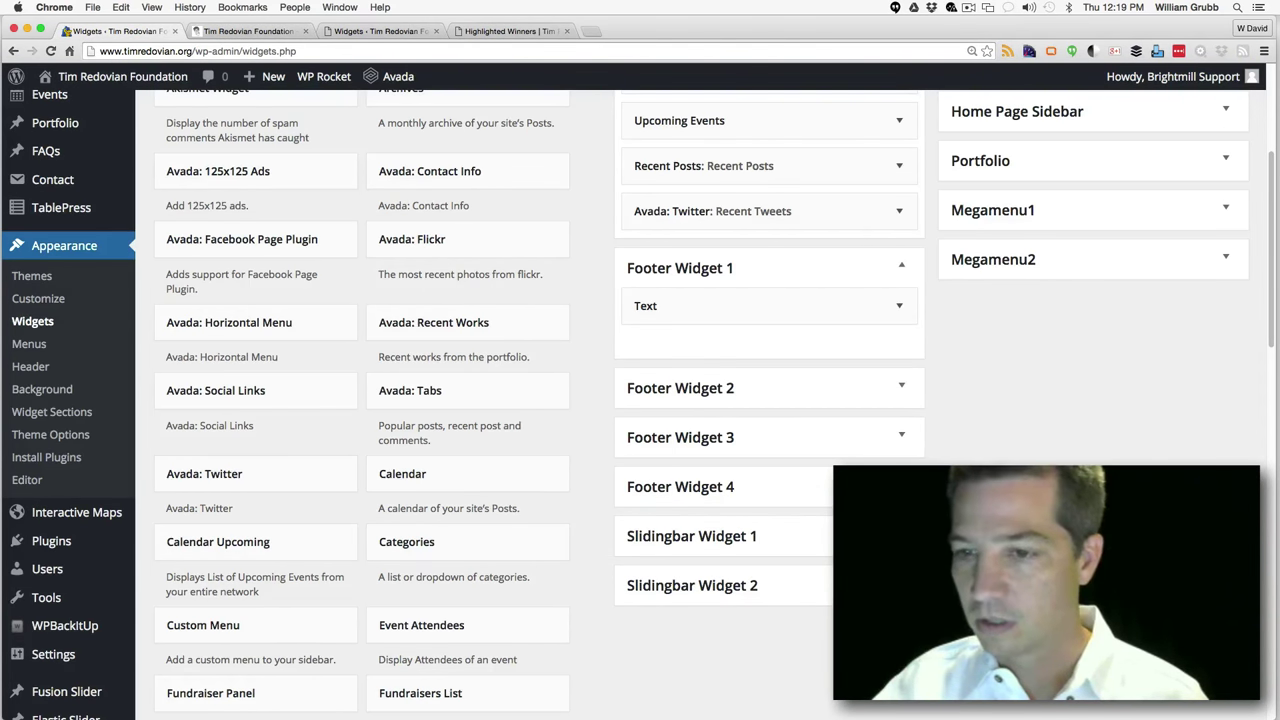
{"action": "left_click", "coordinate": [720, 486]}
{"action": "left_click", "coordinate": [712, 525]}
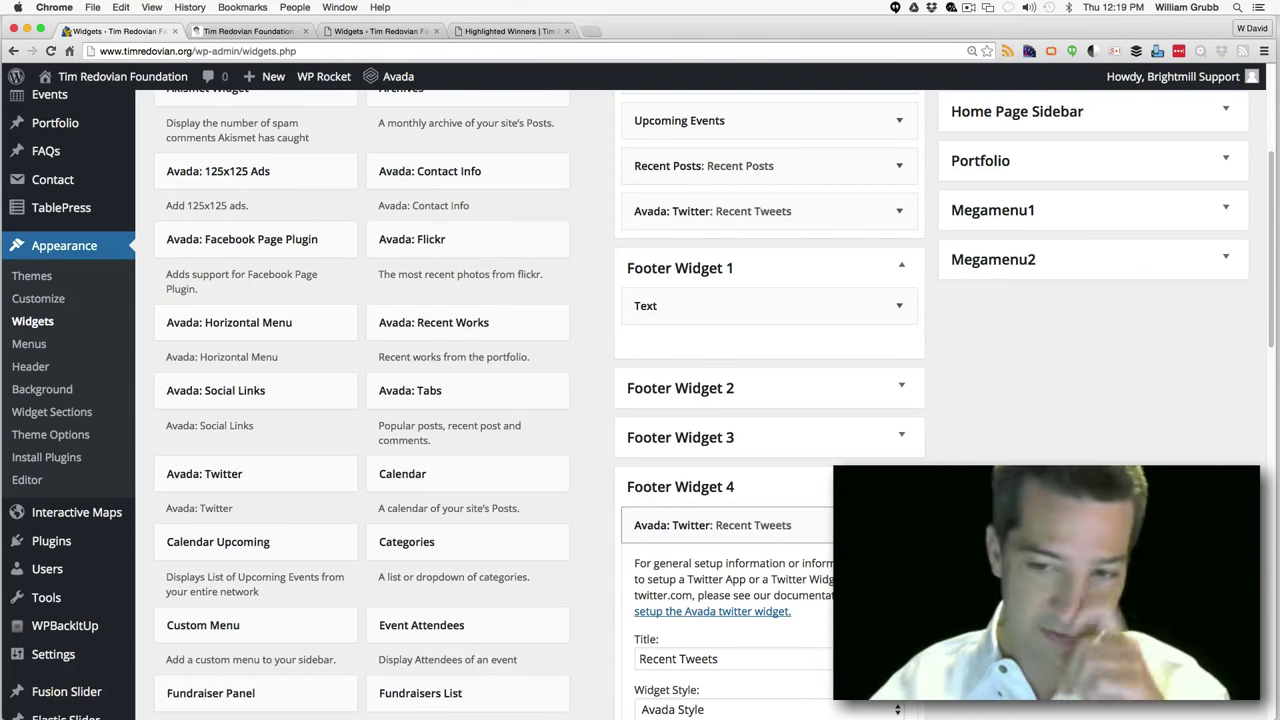
{"action": "left_click", "coordinate": [712, 525]}
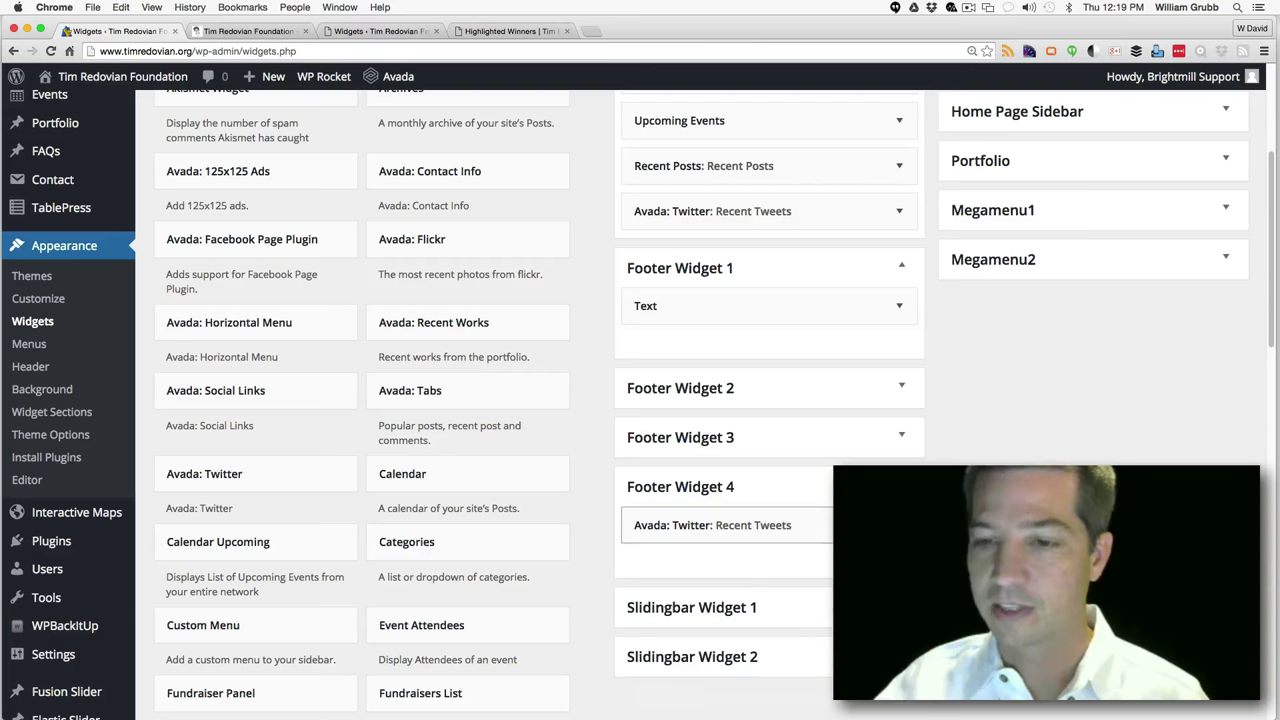
{"action": "left_click", "coordinate": [537, 31]}
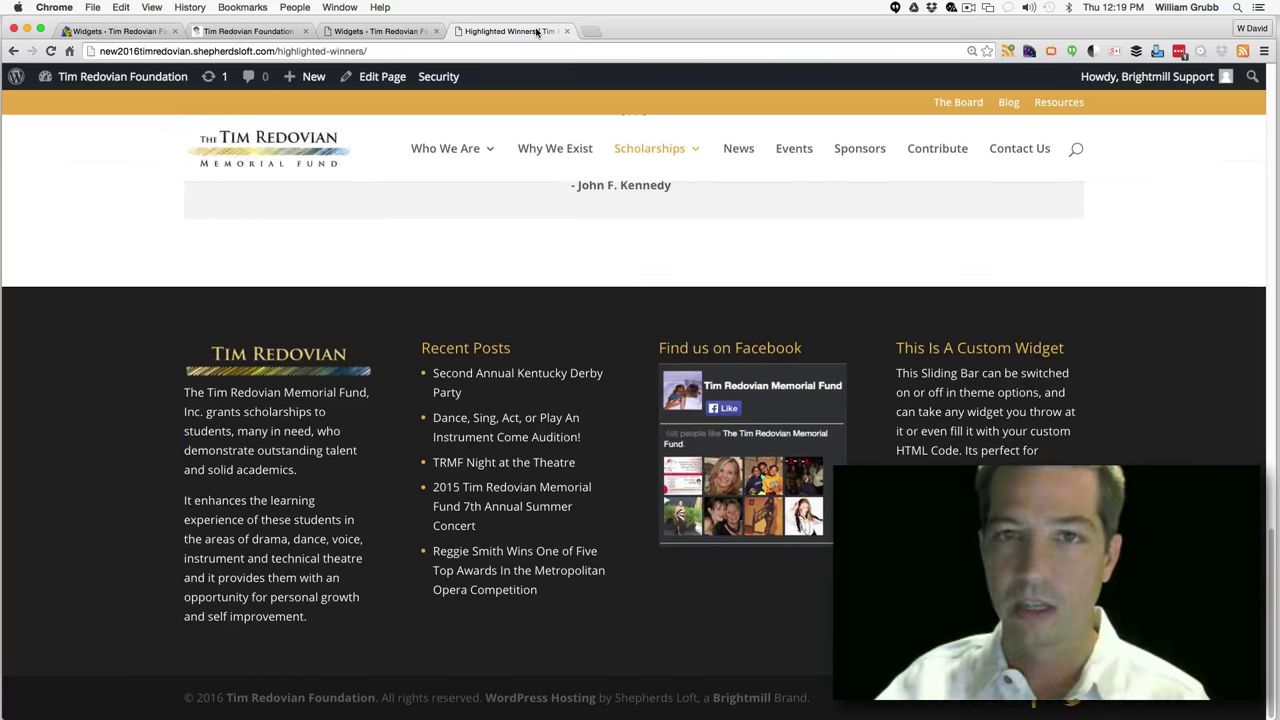
{"action": "left_click", "coordinate": [412, 32]}
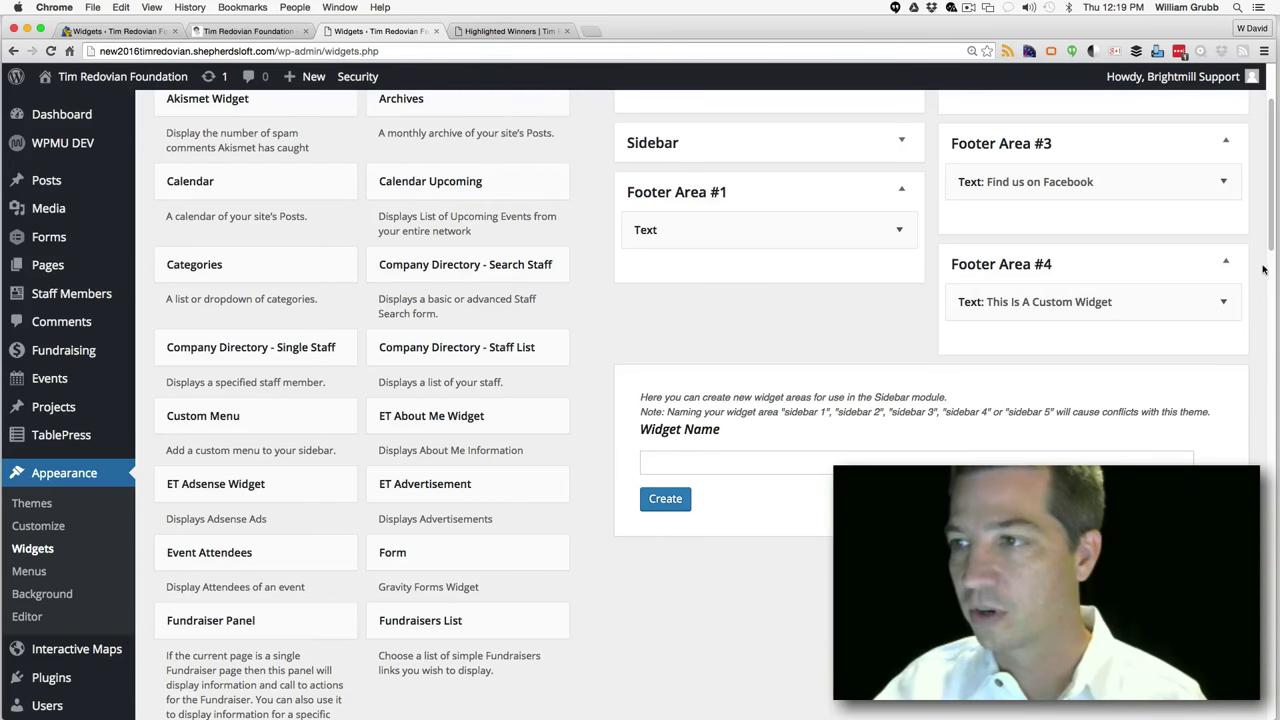
Search the new Widgets page for 'tw', then start a Google search for 'best twitter' in a new tab
{"action": "left_click_drag", "start_coordinate": [1268, 243], "coordinate": [1261, 403]}
{"action": "key", "text": "super+f"}
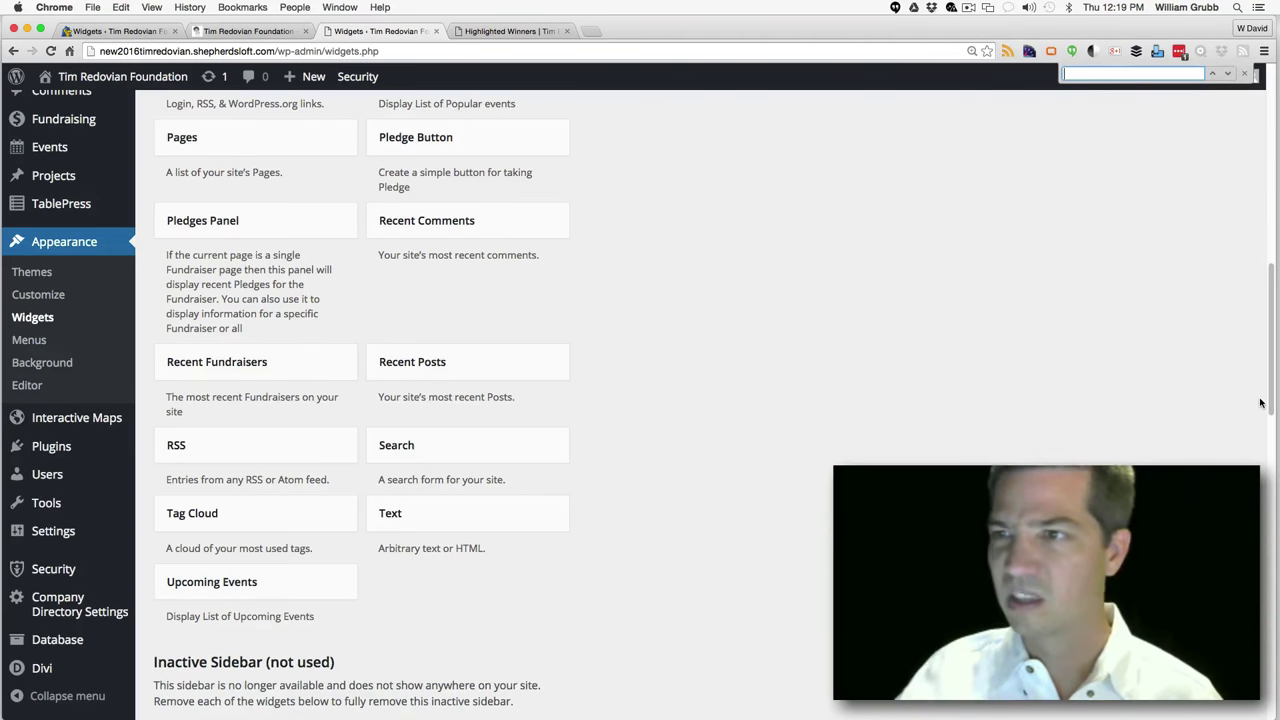
{"action": "type", "text": "twitter"}
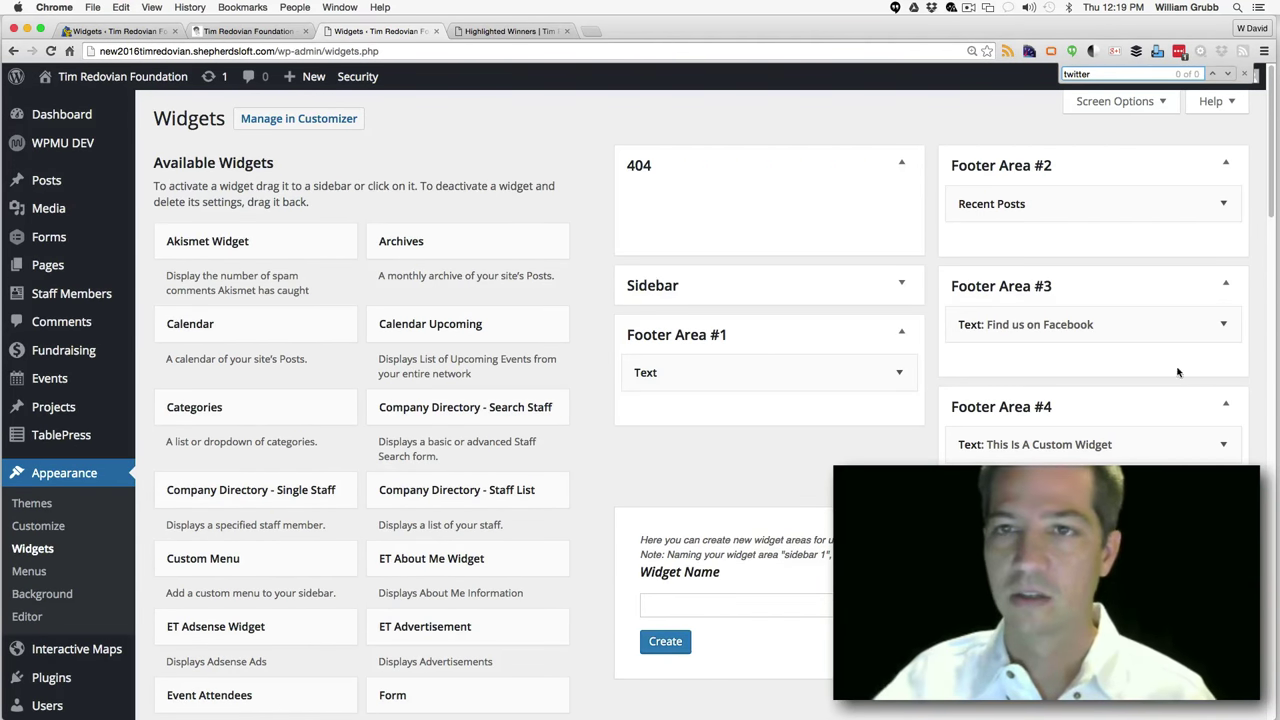
{"action": "left_click", "coordinate": [593, 31]}
{"action": "type", "text": "best"}
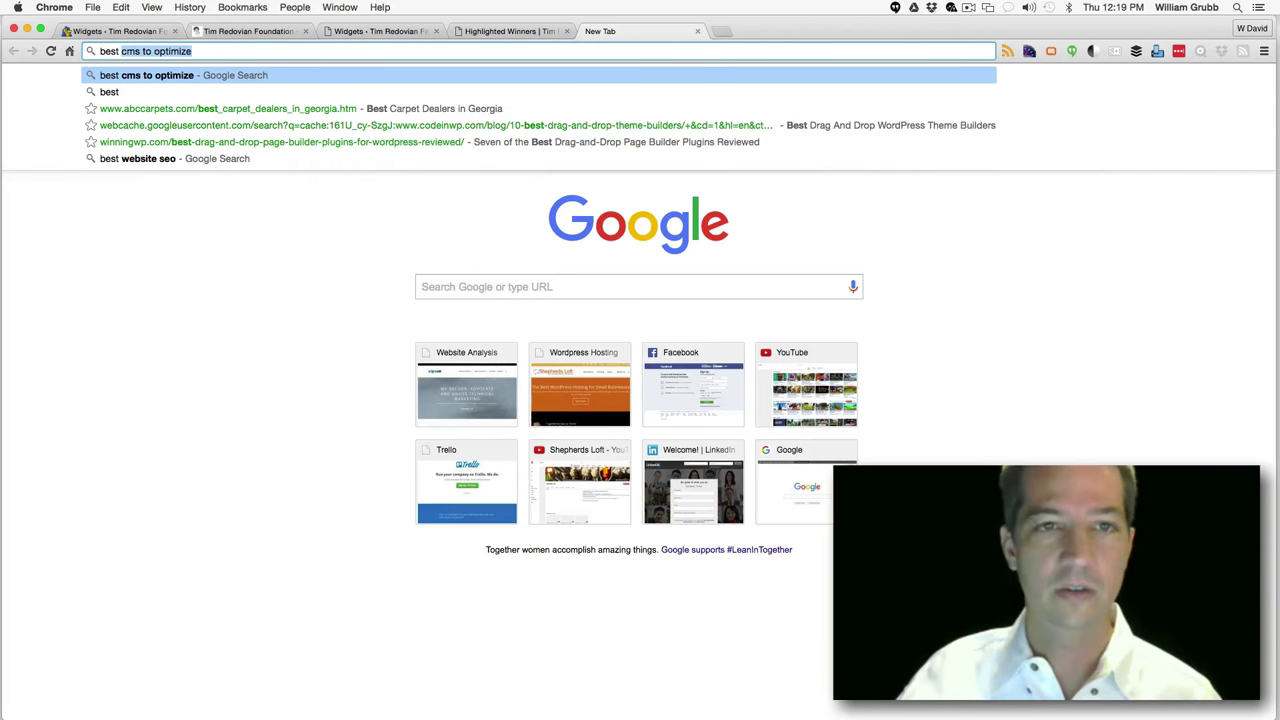
{"action": "type", "text": " twitter"}
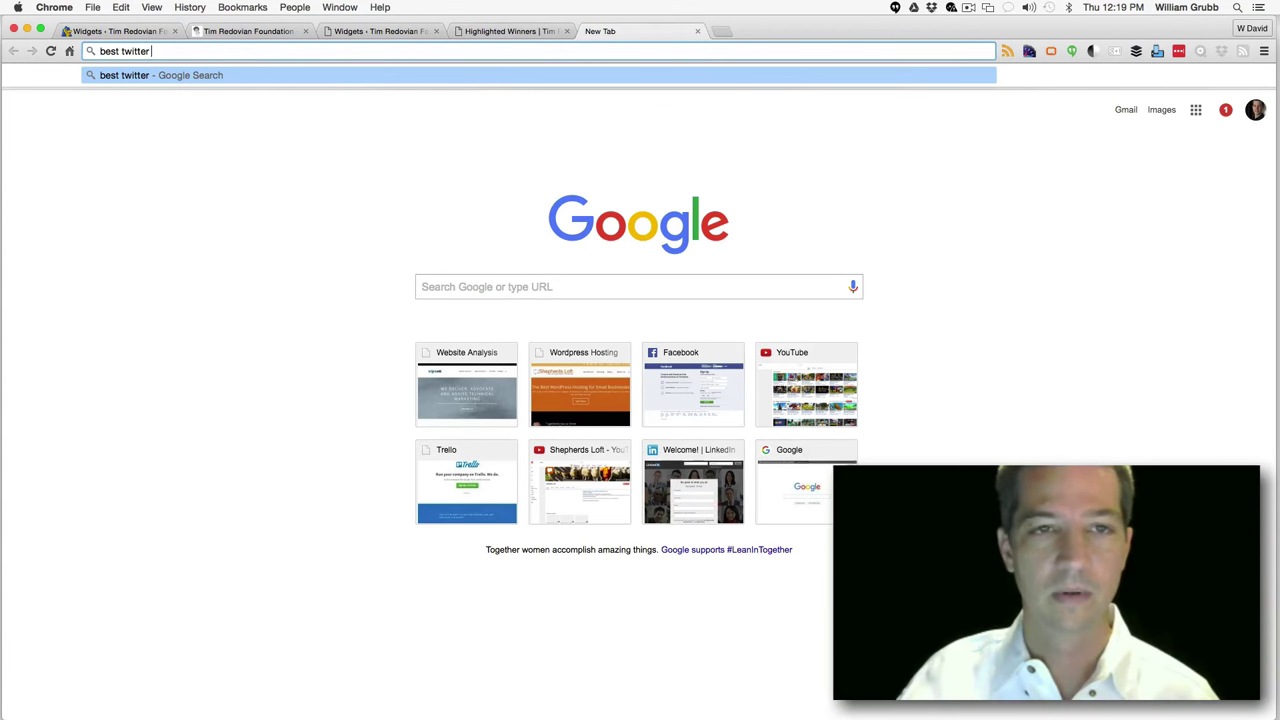
Search Google for 'best twitter plugin for wordpress' and enlarge the results page
{"action": "key", "text": "BackSpace"}
{"action": "key", "text": "BackSpace"}
{"action": "key", "text": "BackSpace"}
{"action": "key", "text": "BackSpace"}
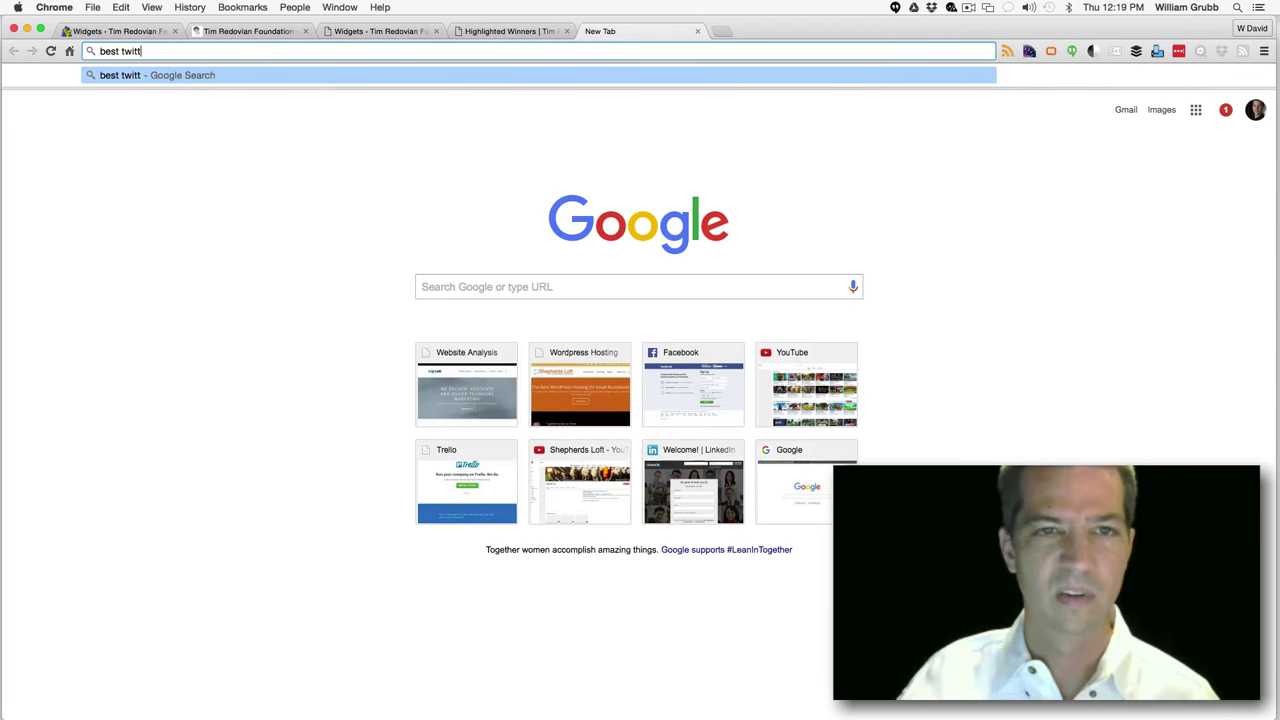
{"action": "type", "text": "ter plugin for w"}
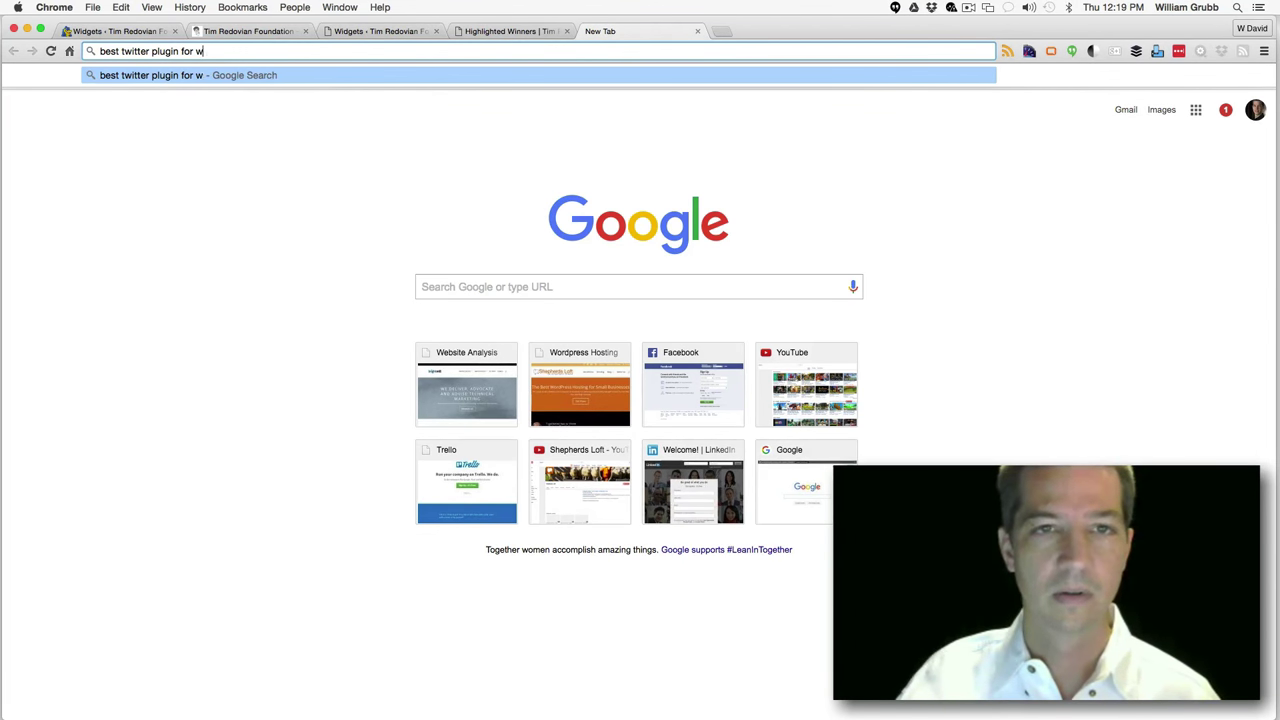
{"action": "type", "text": "ordpress"}
{"action": "key", "text": "Return"}
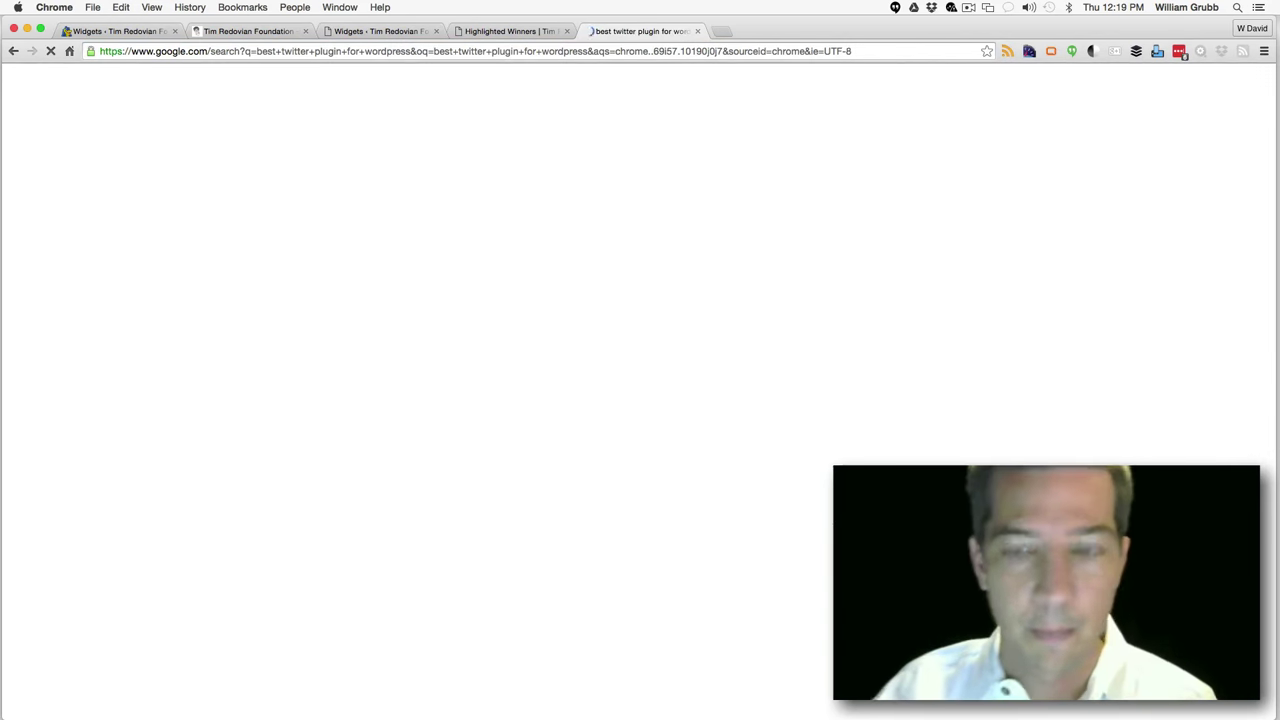
{"action": "key", "text": "super+equal"}
{"action": "key", "text": "super+equal"}
{"action": "key", "text": "super+equal"}
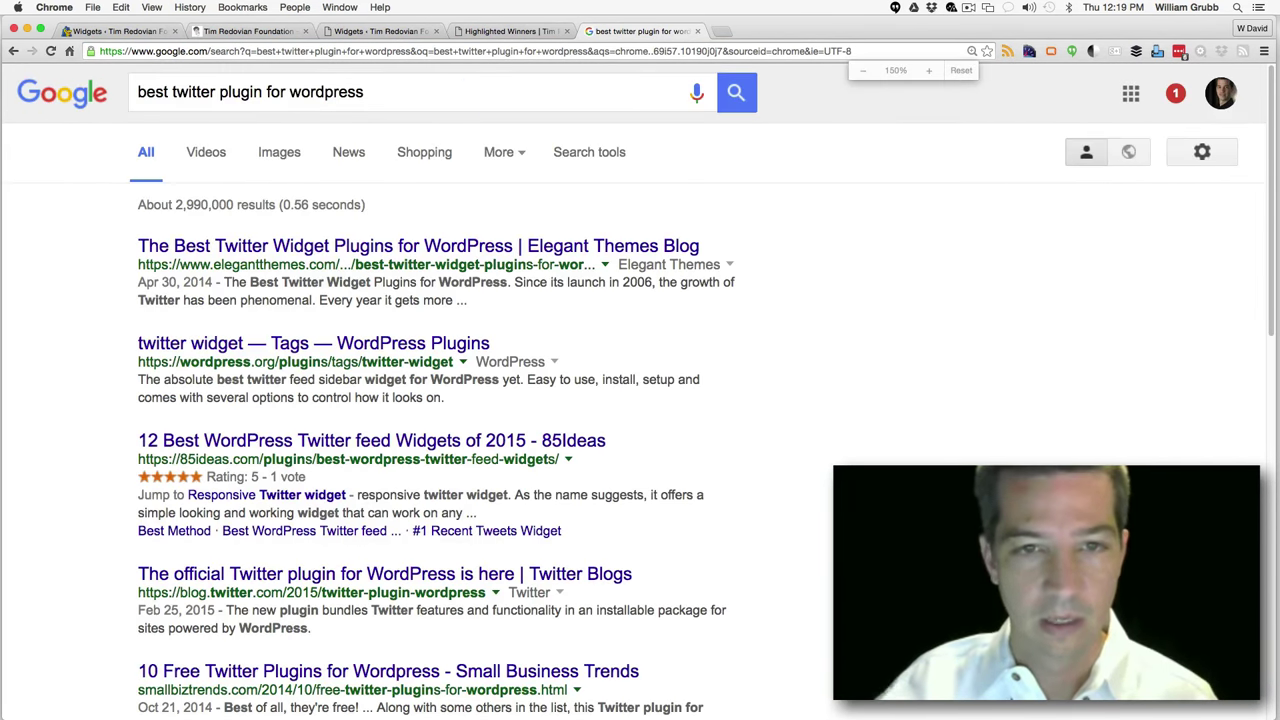
From the Elegant Themes Twitter widget plugins article, open the Easy Twitter Feed Widget Plugin link in a new tab
{"action": "left_click", "coordinate": [393, 250]}
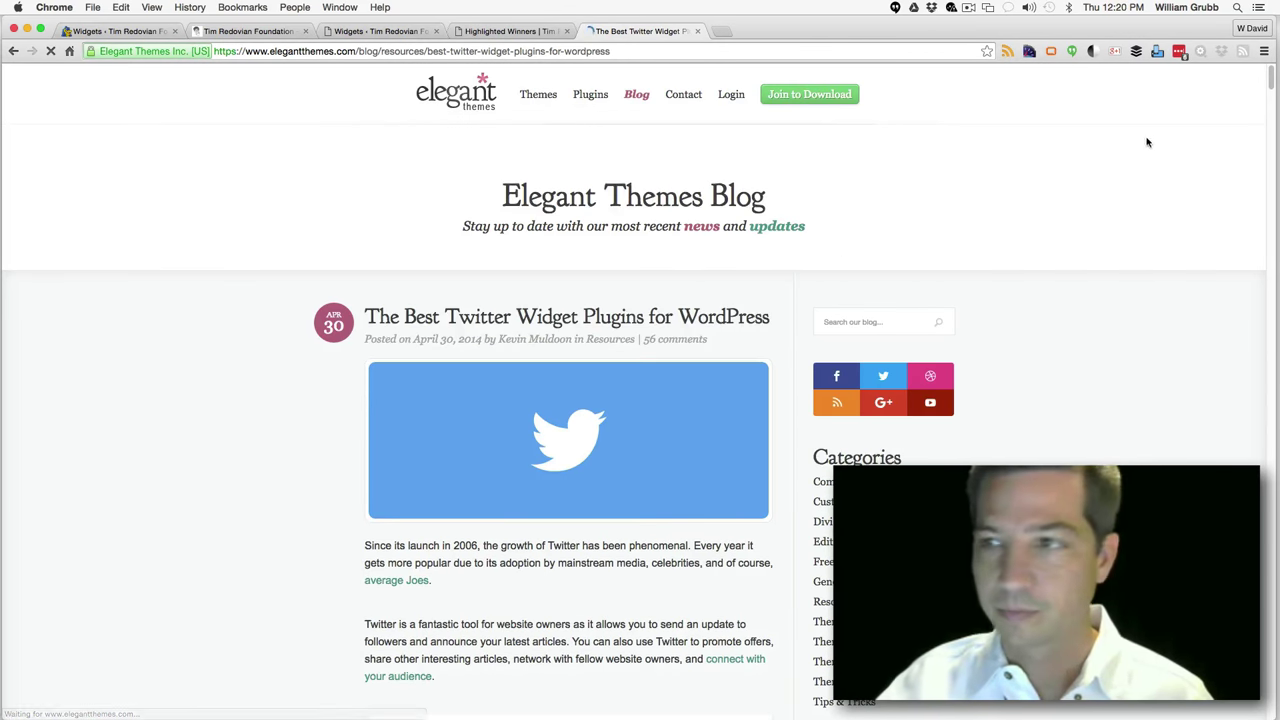
{"action": "key", "text": "super+equal"}
{"action": "key", "text": "super+equal"}
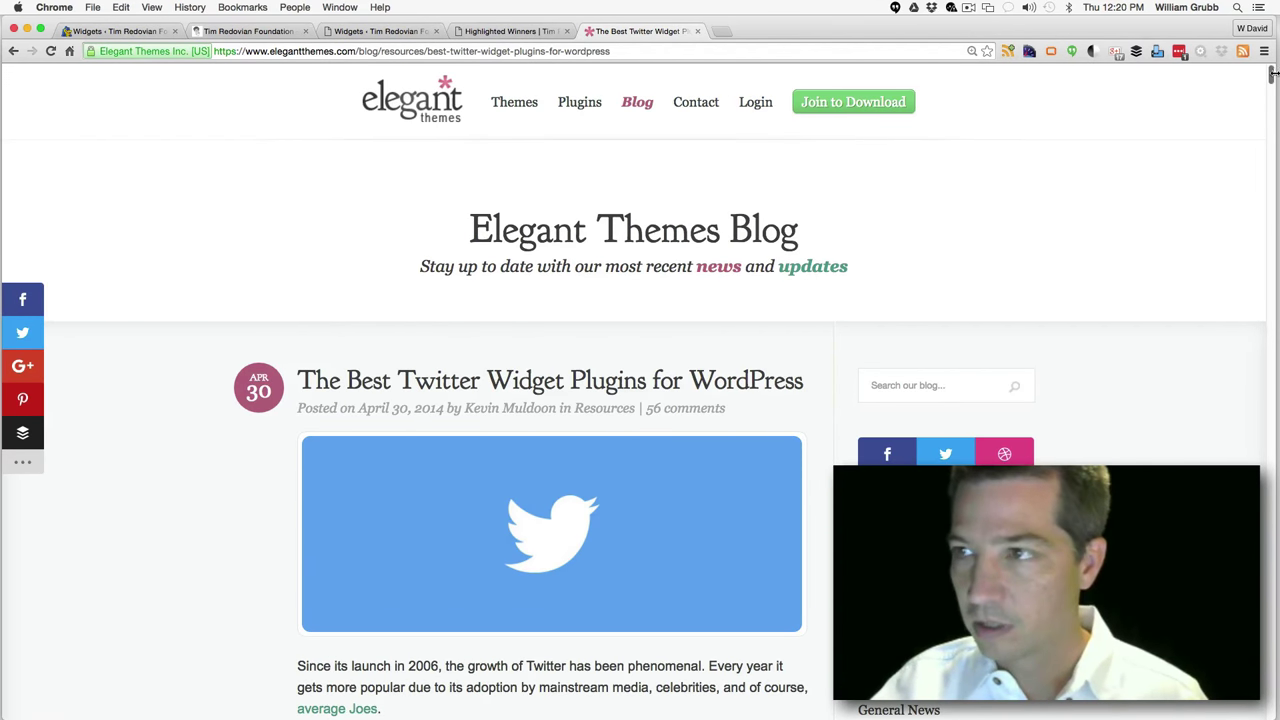
{"action": "left_click_drag", "start_coordinate": [1270, 76], "coordinate": [1270, 127]}
{"action": "left_click", "coordinate": [1130, 198]}
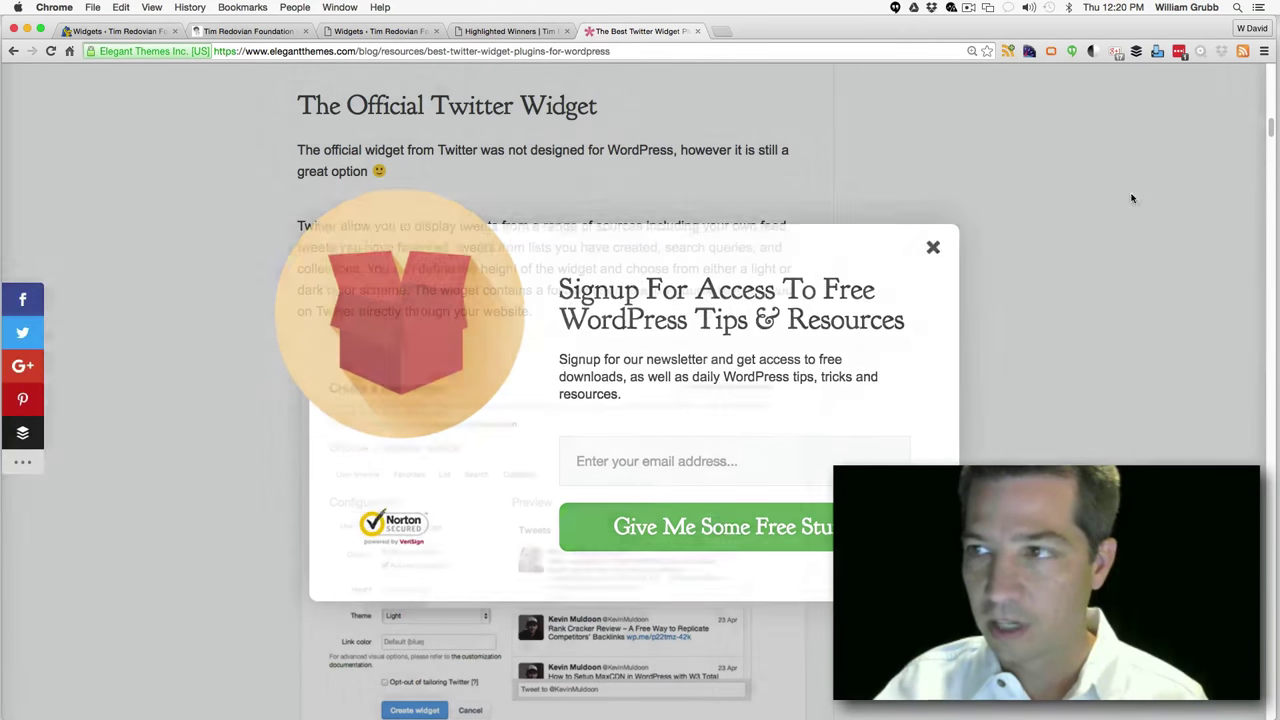
{"action": "left_click_drag", "start_coordinate": [1274, 122], "coordinate": [1272, 127]}
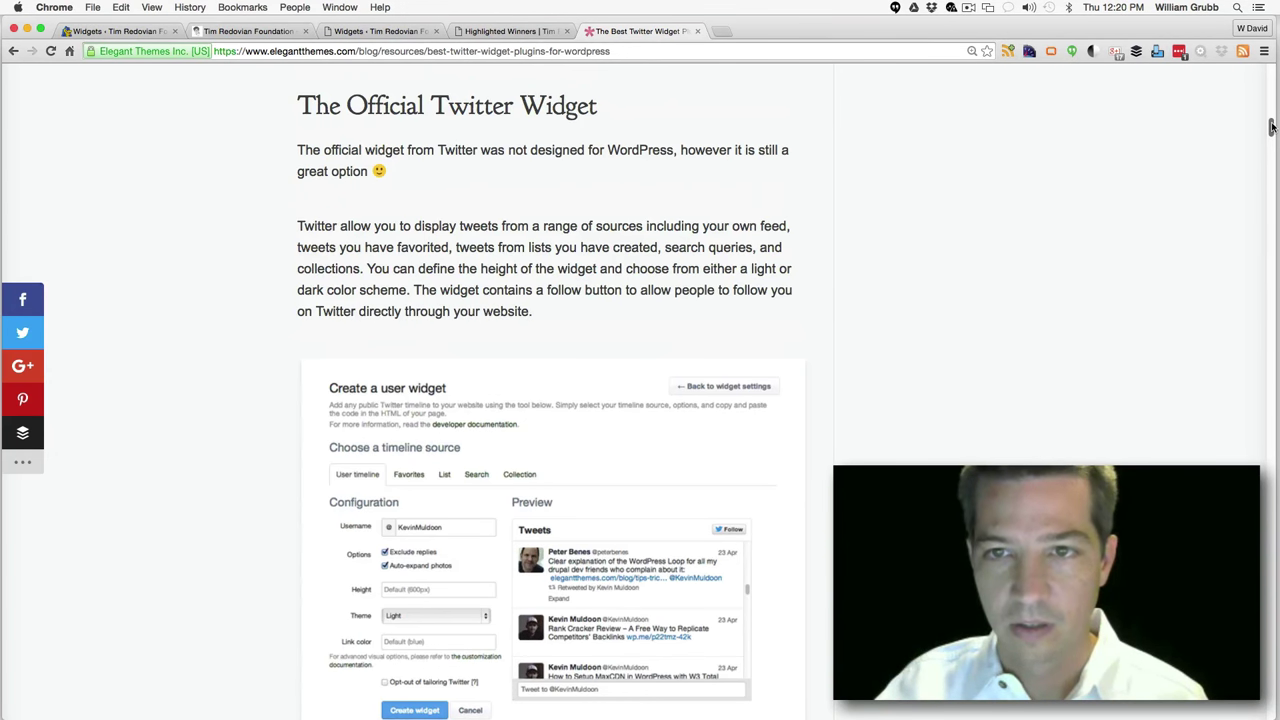
{"action": "left_click_drag", "start_coordinate": [1272, 127], "coordinate": [1271, 178]}
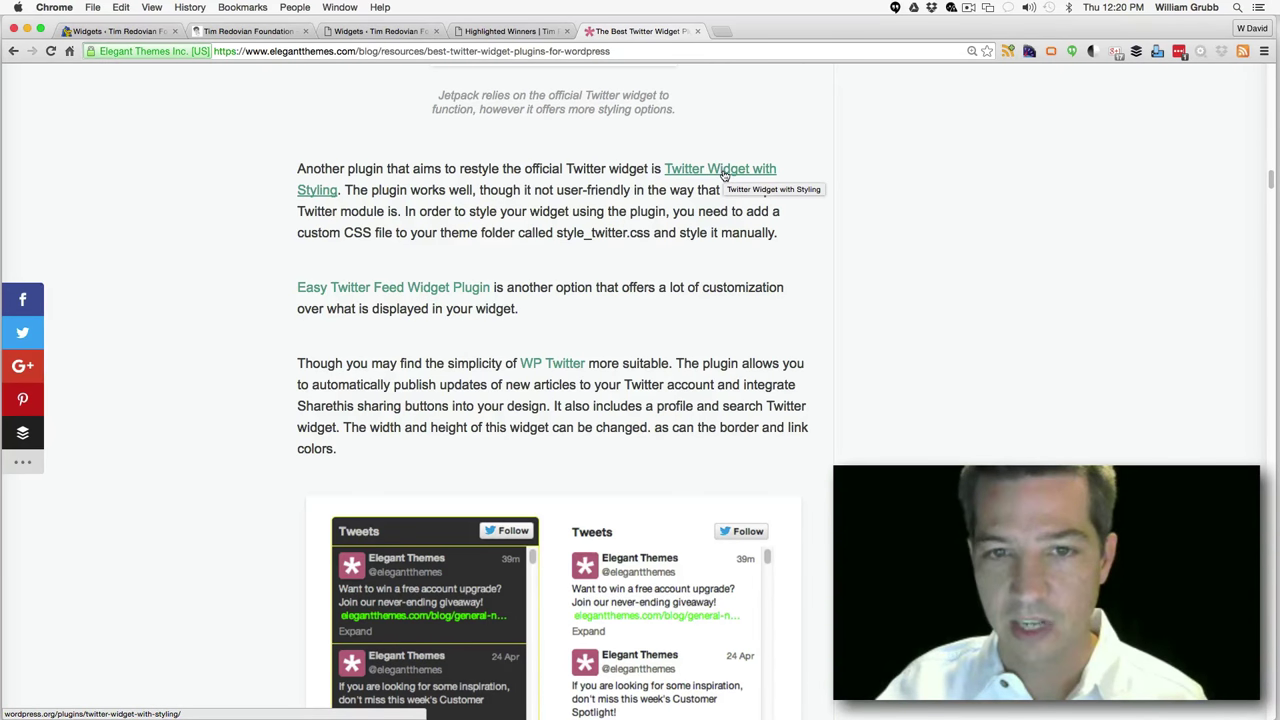
{"action": "left_click", "coordinate": [429, 292], "text": "super"}
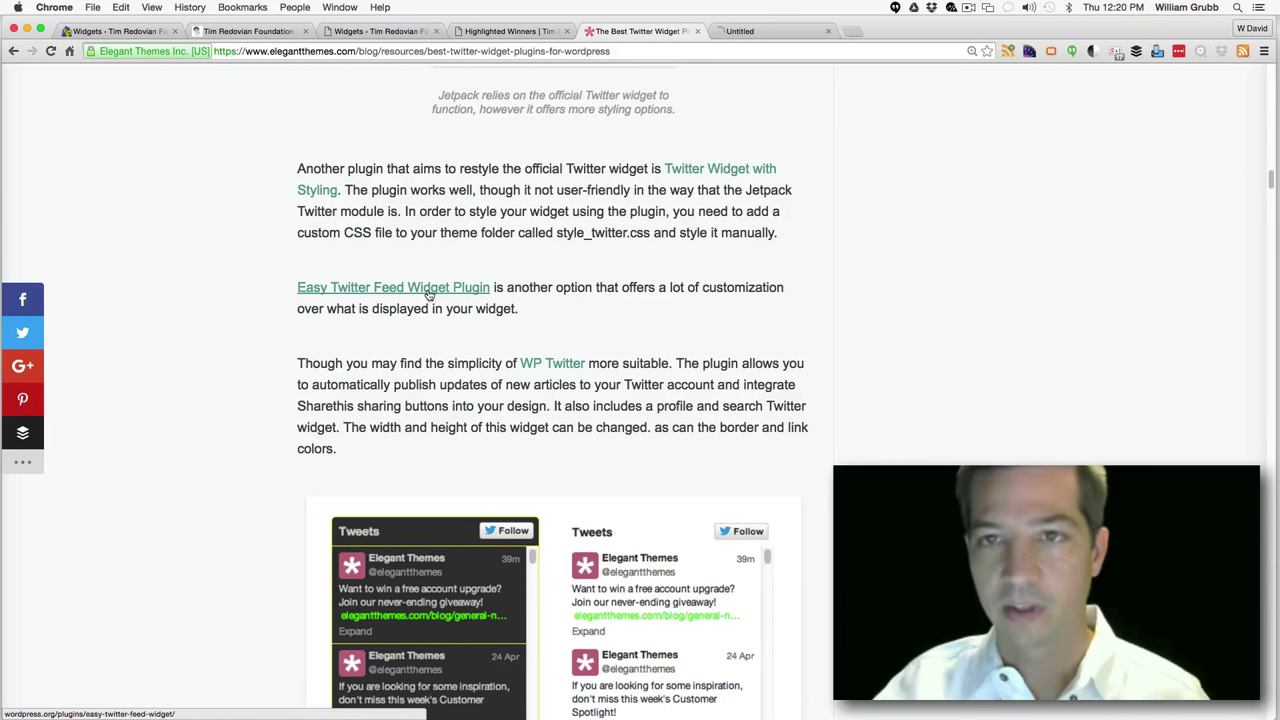
Copy the Easy Twitter Feed Widget plugin name, then open Plugins > Add New from the Widgets admin in a new tab
{"action": "left_click", "coordinate": [731, 33]}
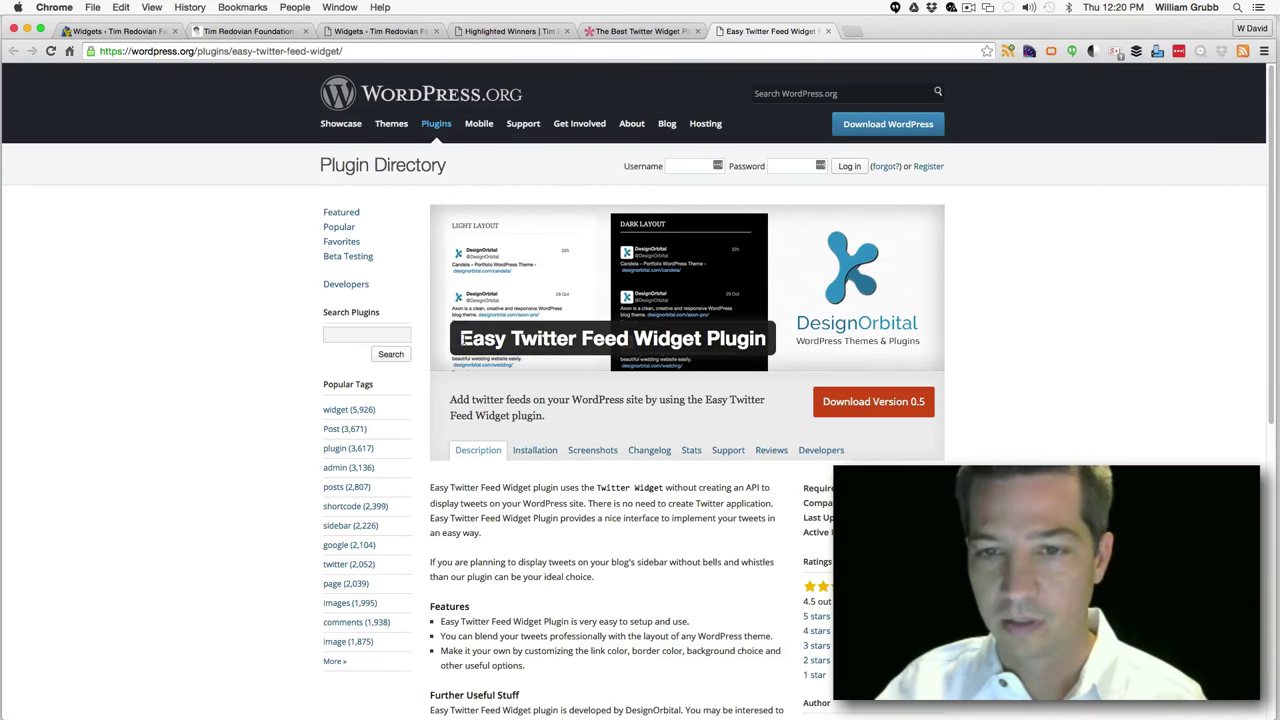
{"action": "left_click_drag", "start_coordinate": [462, 338], "coordinate": [762, 332]}
{"action": "key", "text": "super+c"}
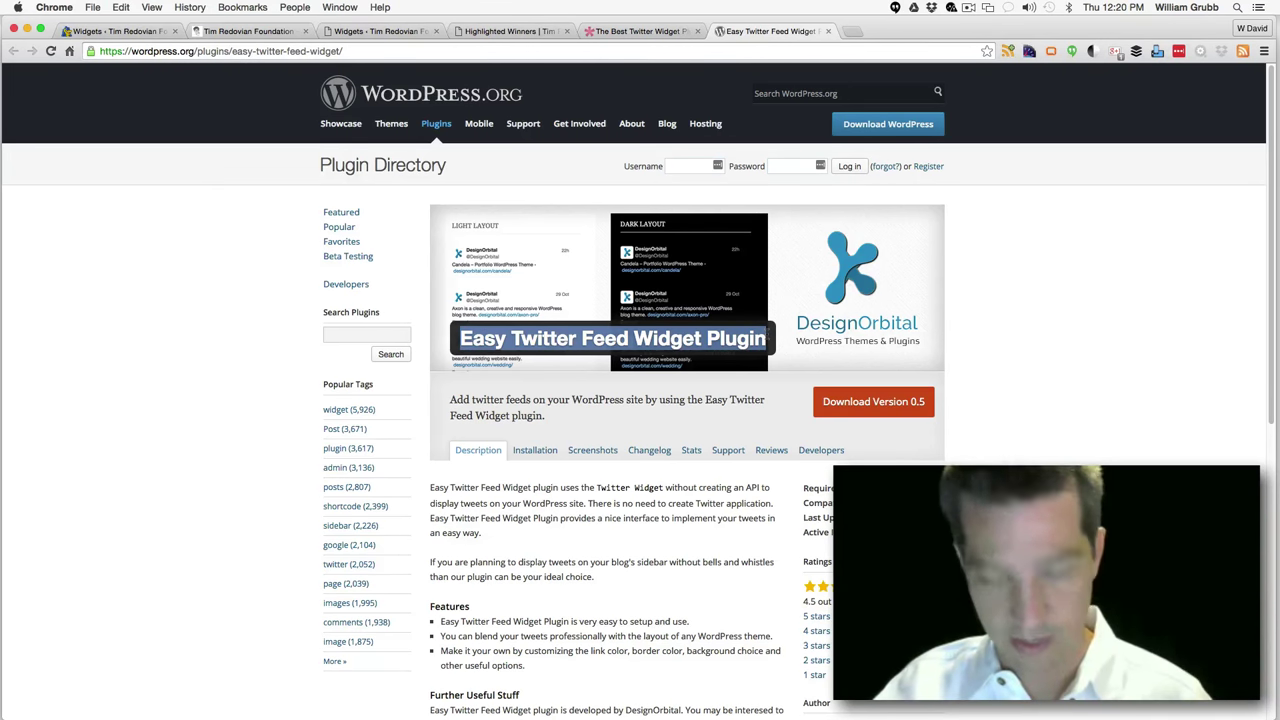
{"action": "left_click", "coordinate": [510, 31]}
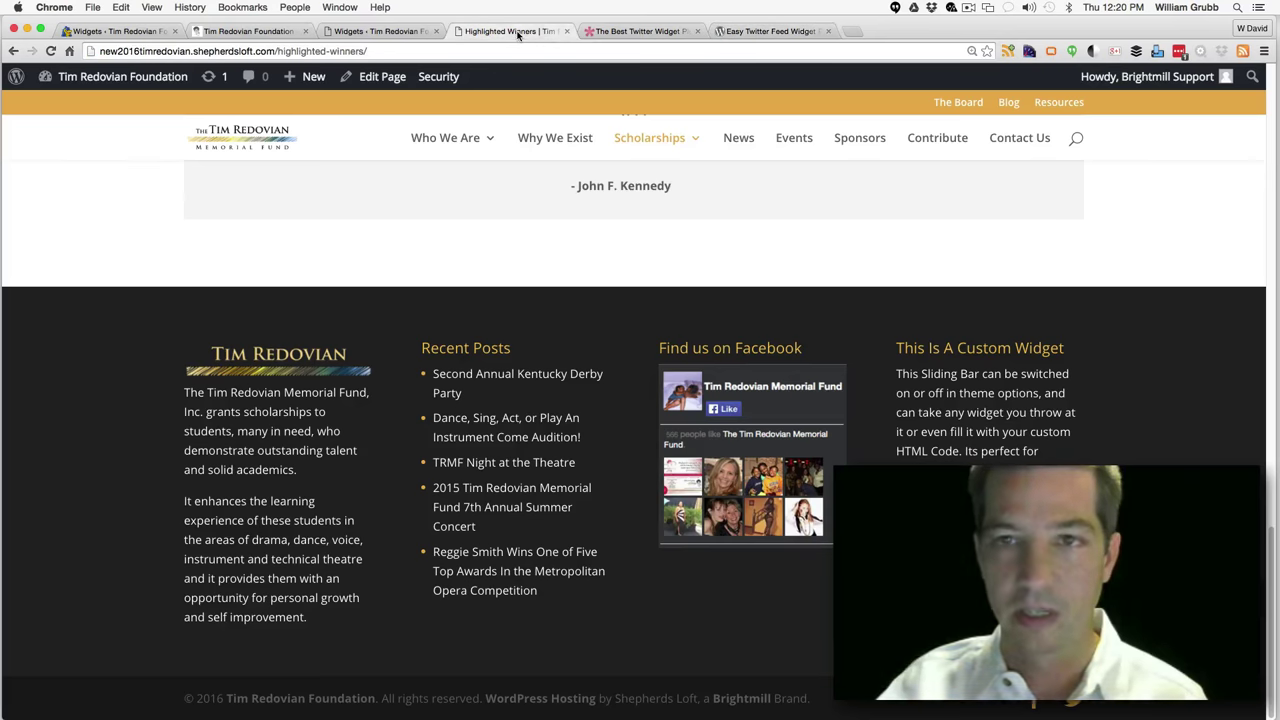
{"action": "left_click", "coordinate": [390, 31]}
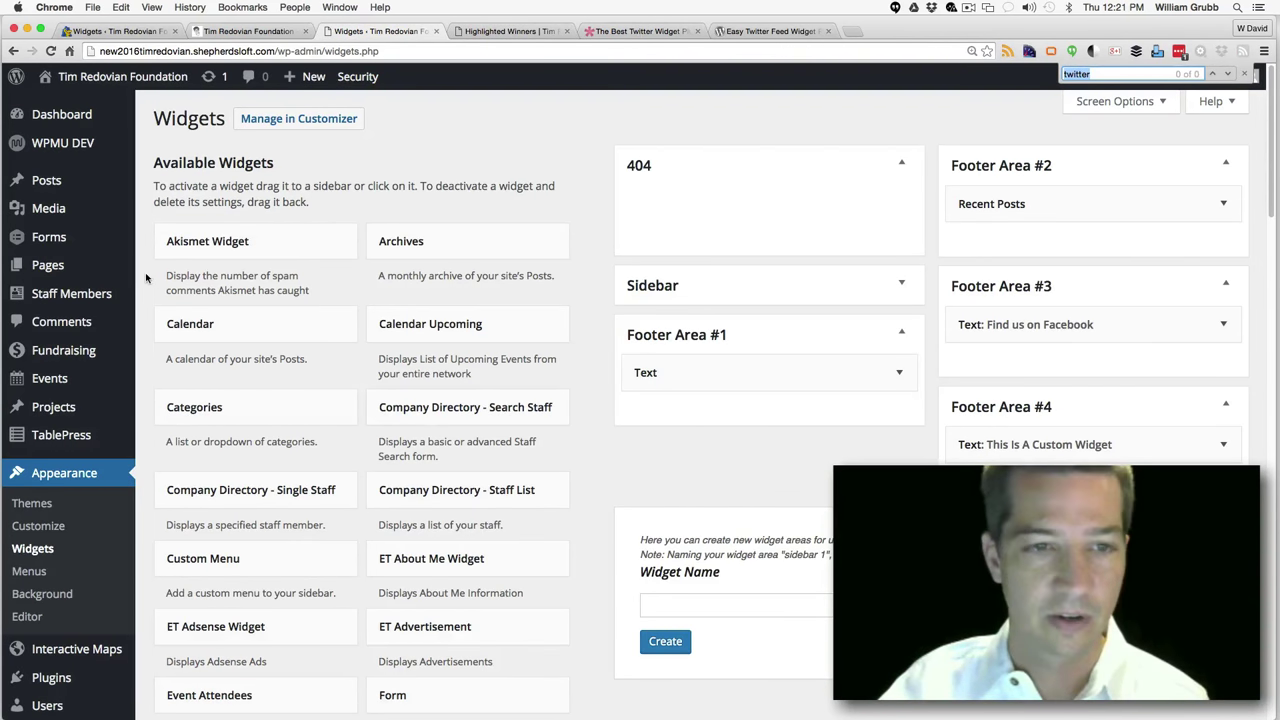
{"action": "mouse_move", "coordinate": [55, 407]}
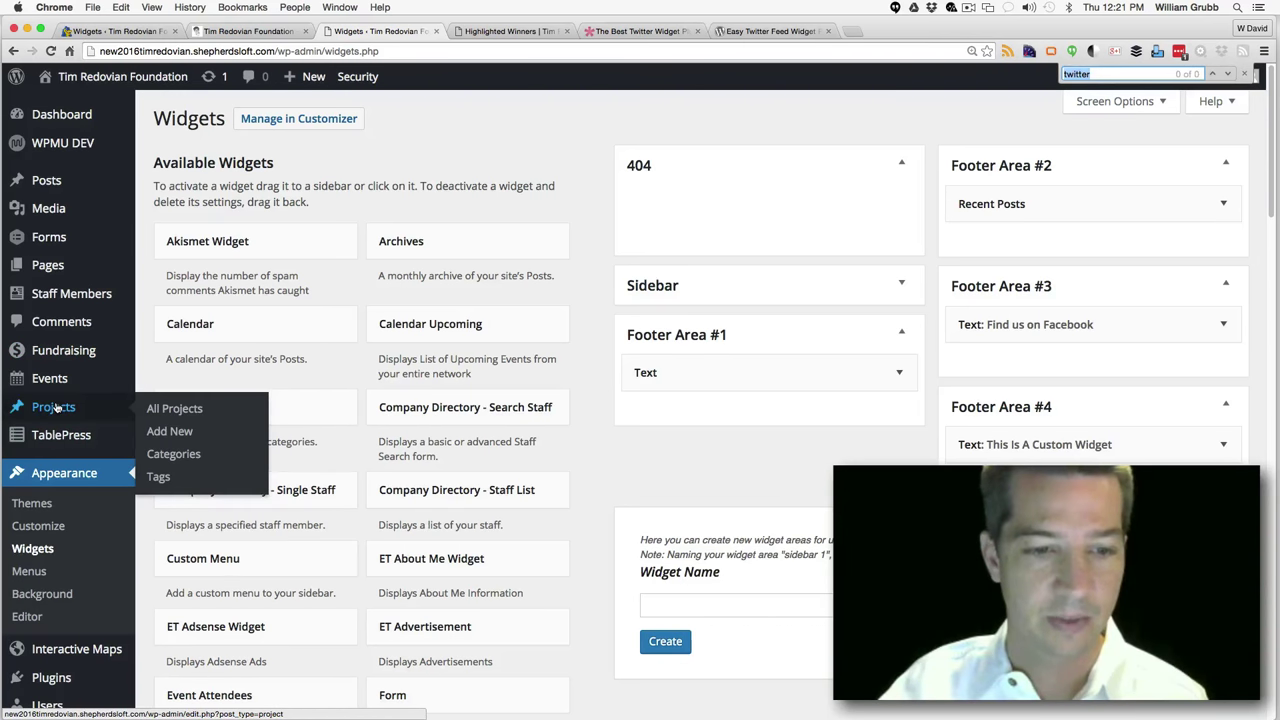
{"action": "mouse_move", "coordinate": [62, 680]}
{"action": "left_click", "coordinate": [170, 648], "text": "super"}
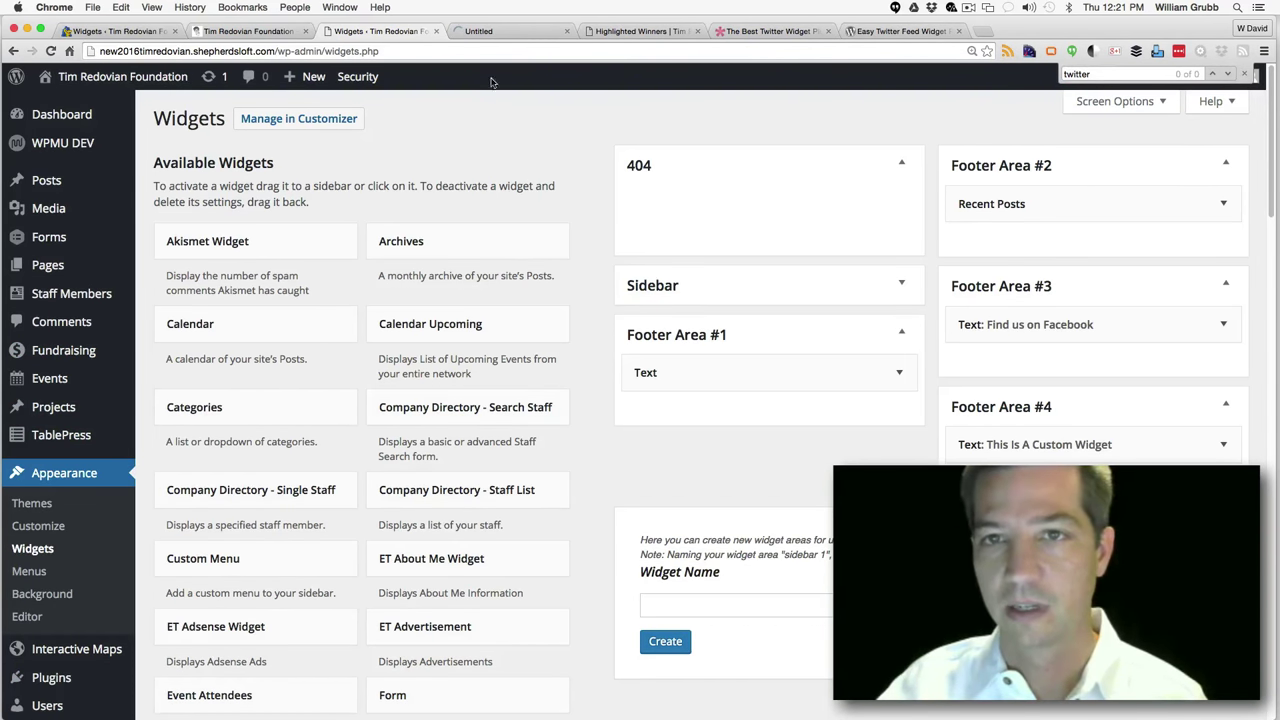
Search for the pasted Easy Twitter Feed Widget name, then install and activate the plugin
{"action": "left_click", "coordinate": [495, 33]}
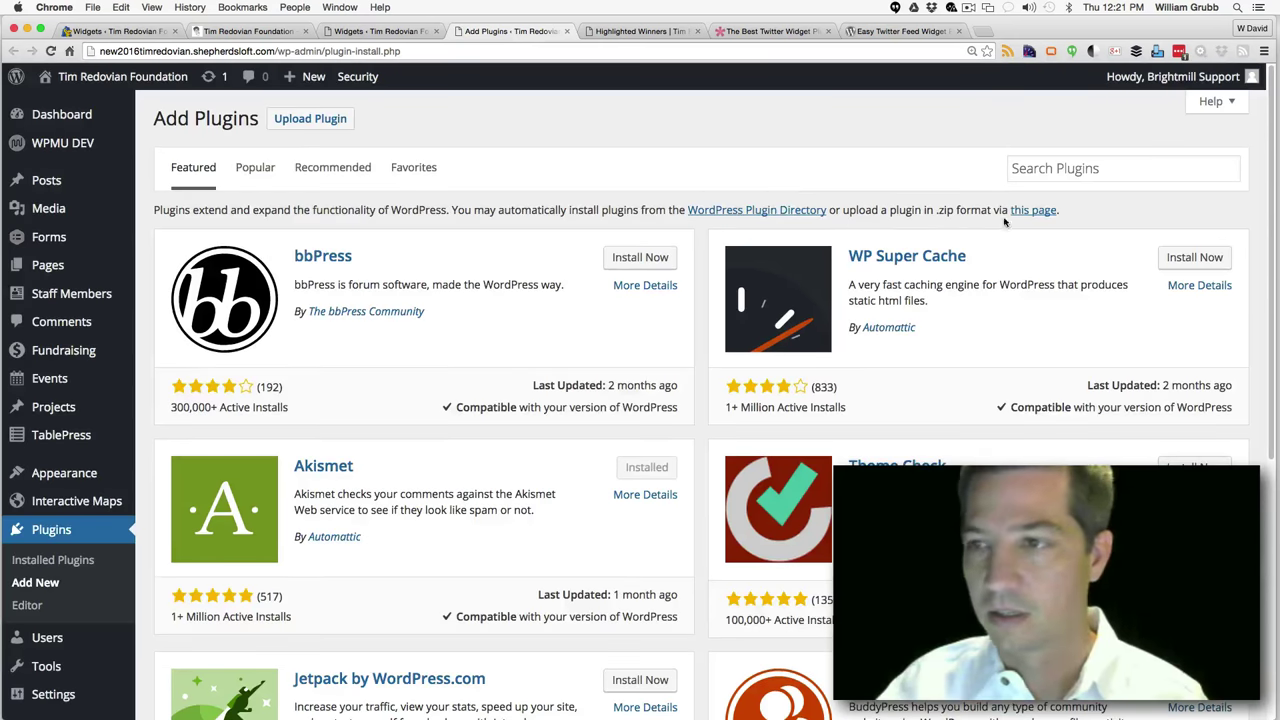
{"action": "left_click", "coordinate": [1070, 168]}
{"action": "key", "text": "super+v"}
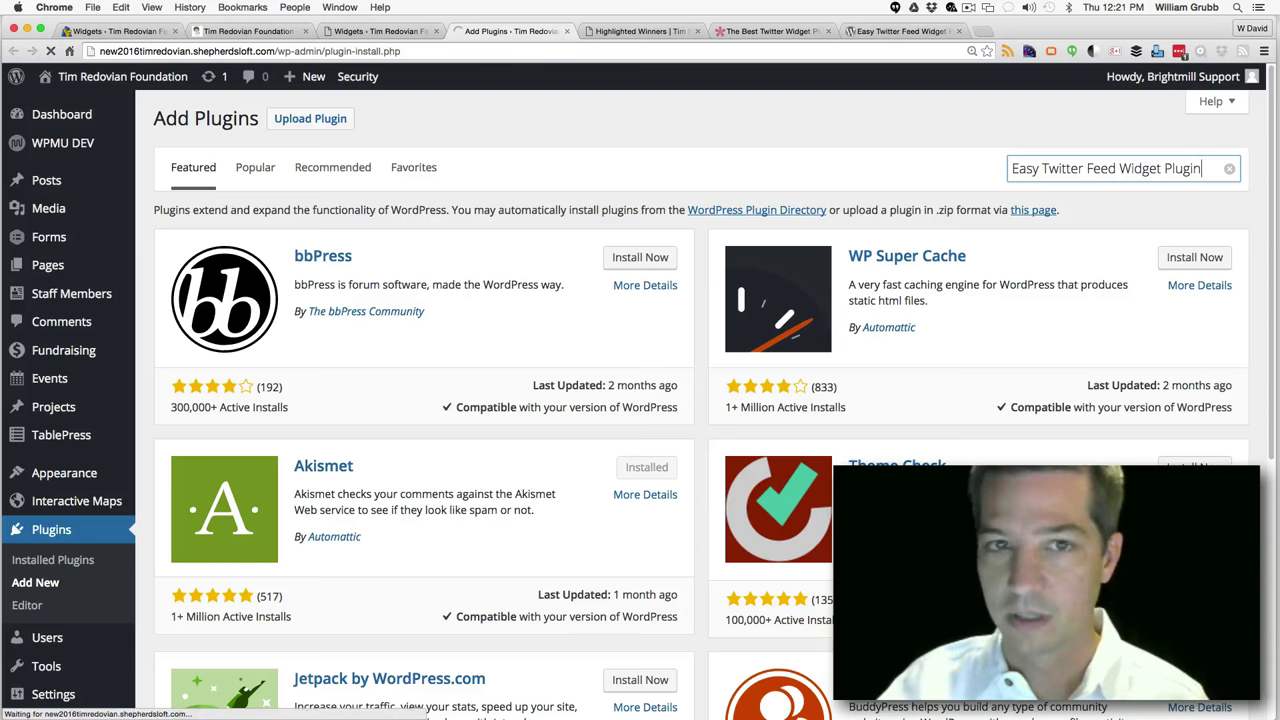
{"action": "left_click", "coordinate": [640, 254]}
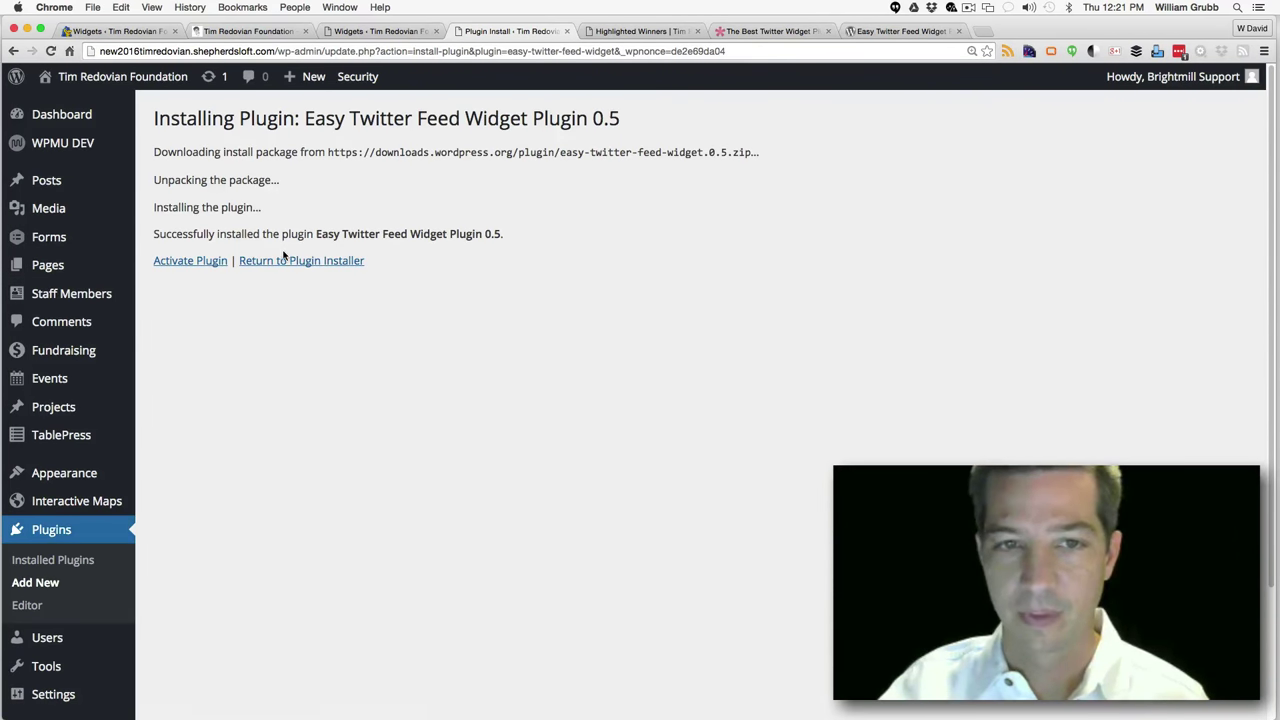
{"action": "left_click", "coordinate": [206, 264]}
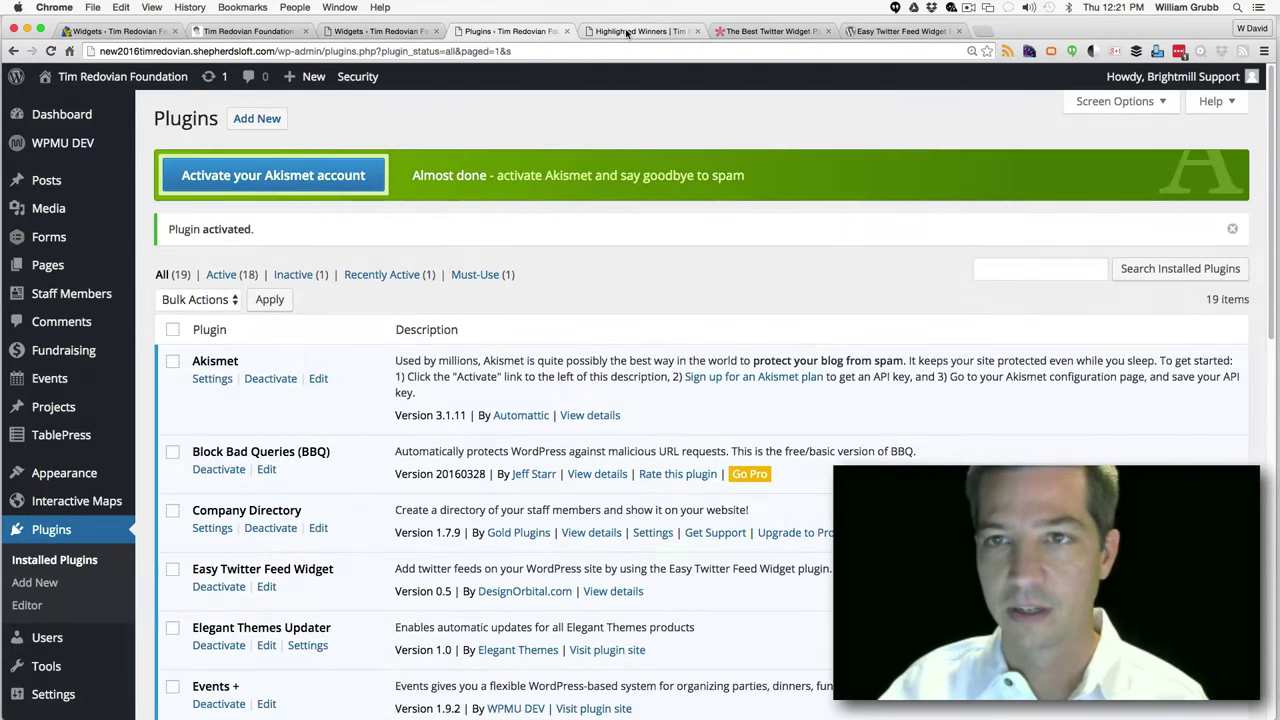
Return to the WordPress Widgets admin page
{"action": "left_click", "coordinate": [627, 31]}
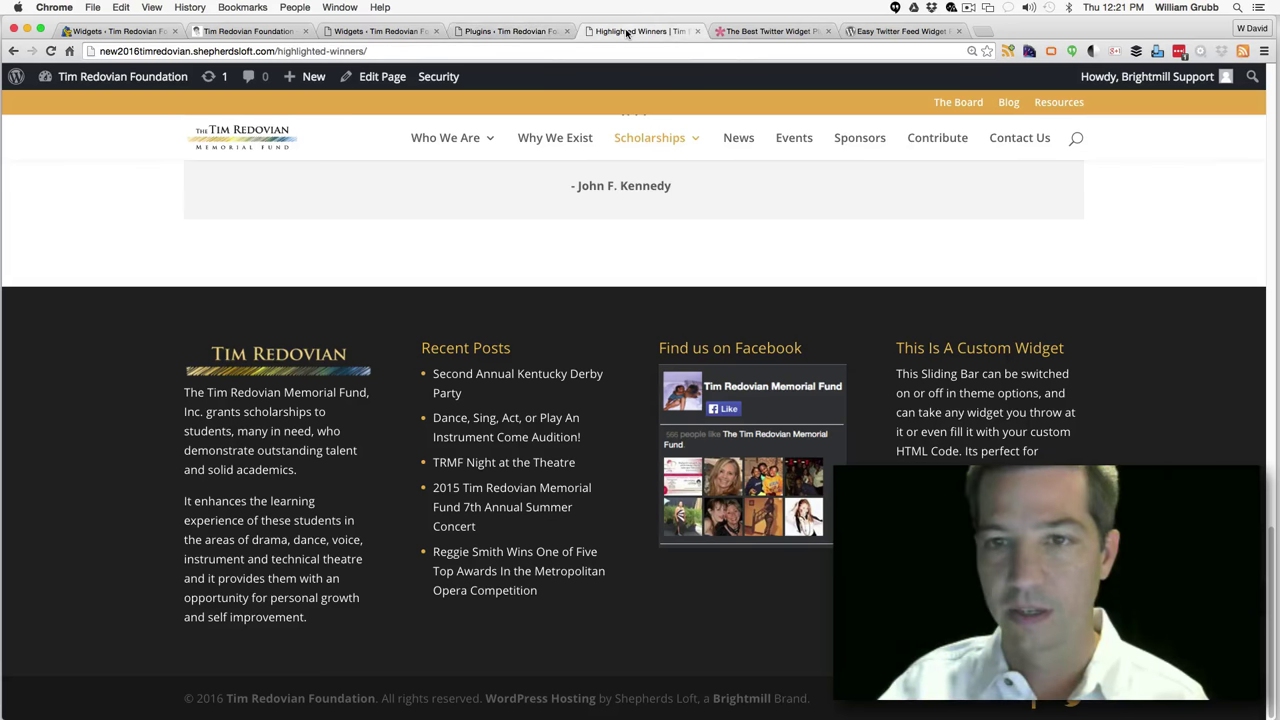
{"action": "left_click", "coordinate": [510, 31]}
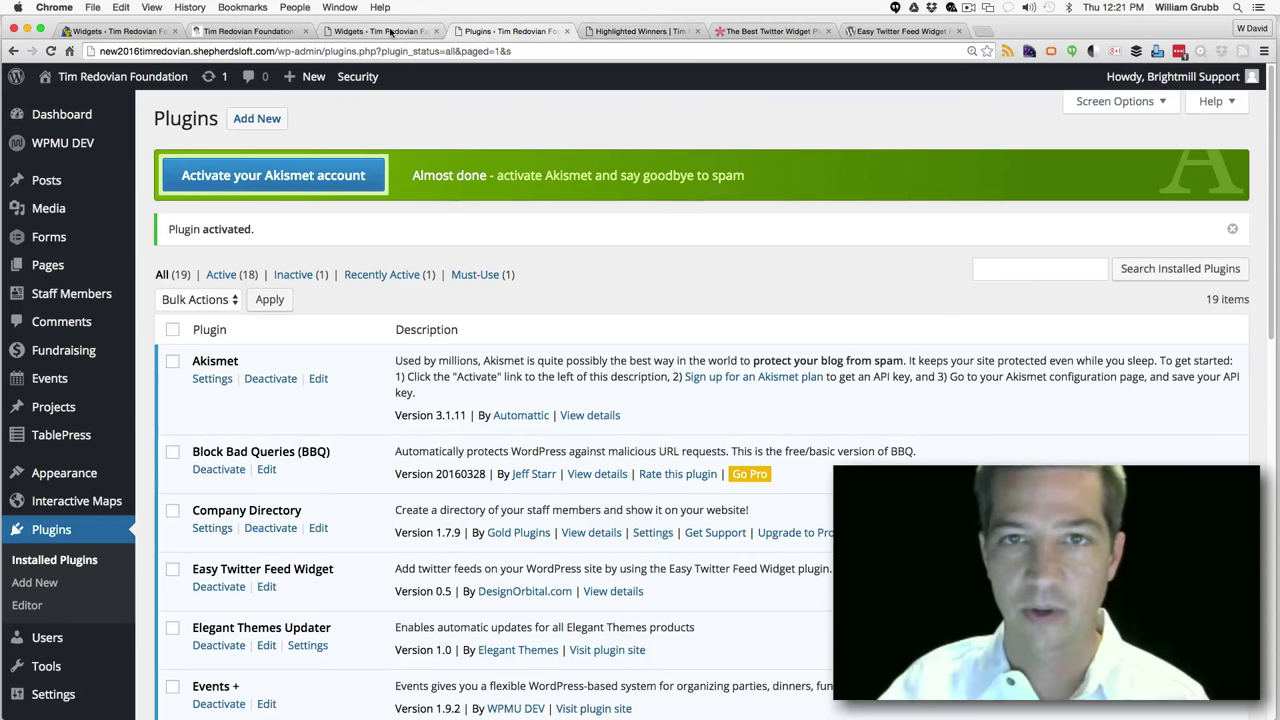
{"action": "left_click", "coordinate": [380, 31]}
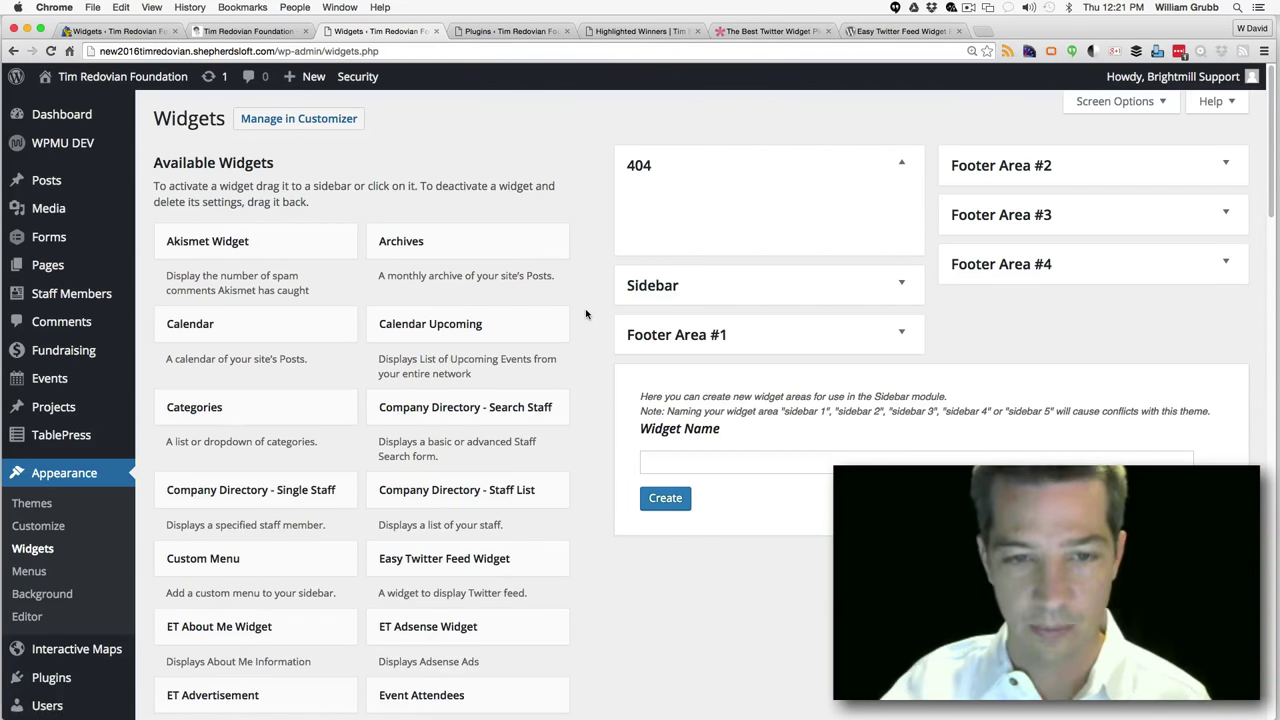
Add an Easy Twitter Feed Widget to Footer Area #4 and delete the old custom text widget
{"action": "key", "text": "ctrl+f"}
{"action": "type", "text": "twitter"}
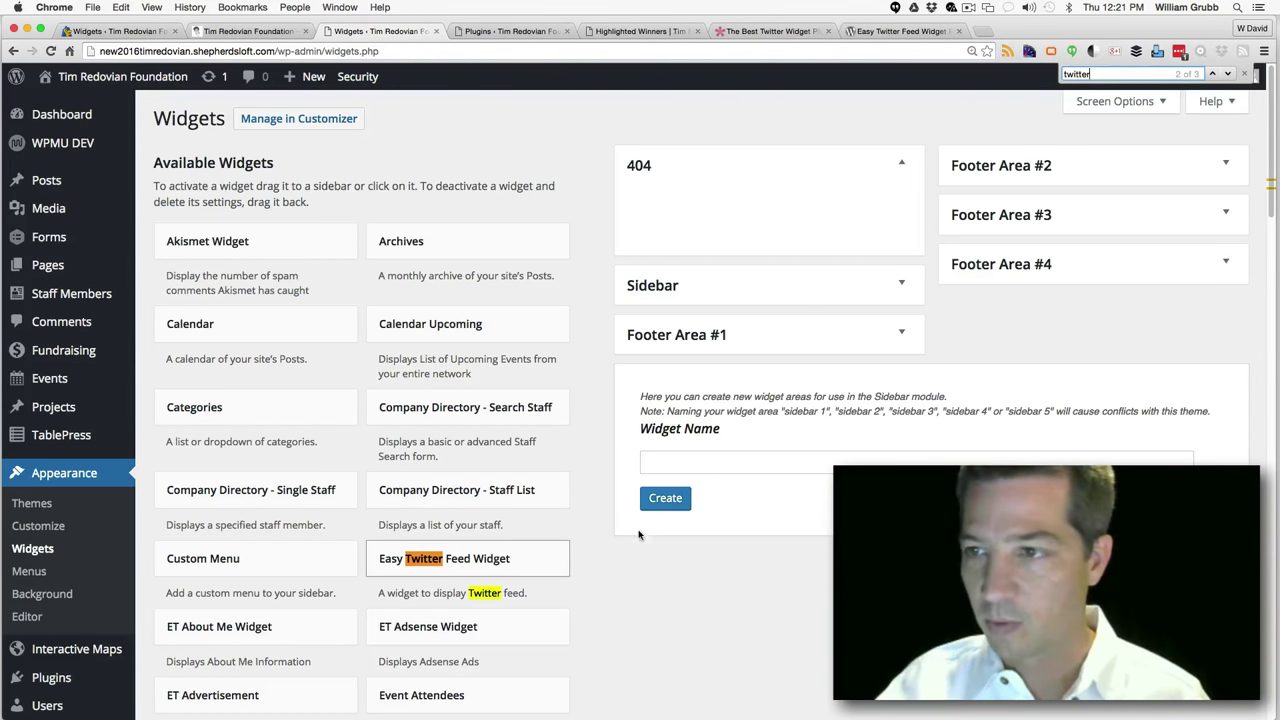
{"action": "left_click", "coordinate": [1226, 265]}
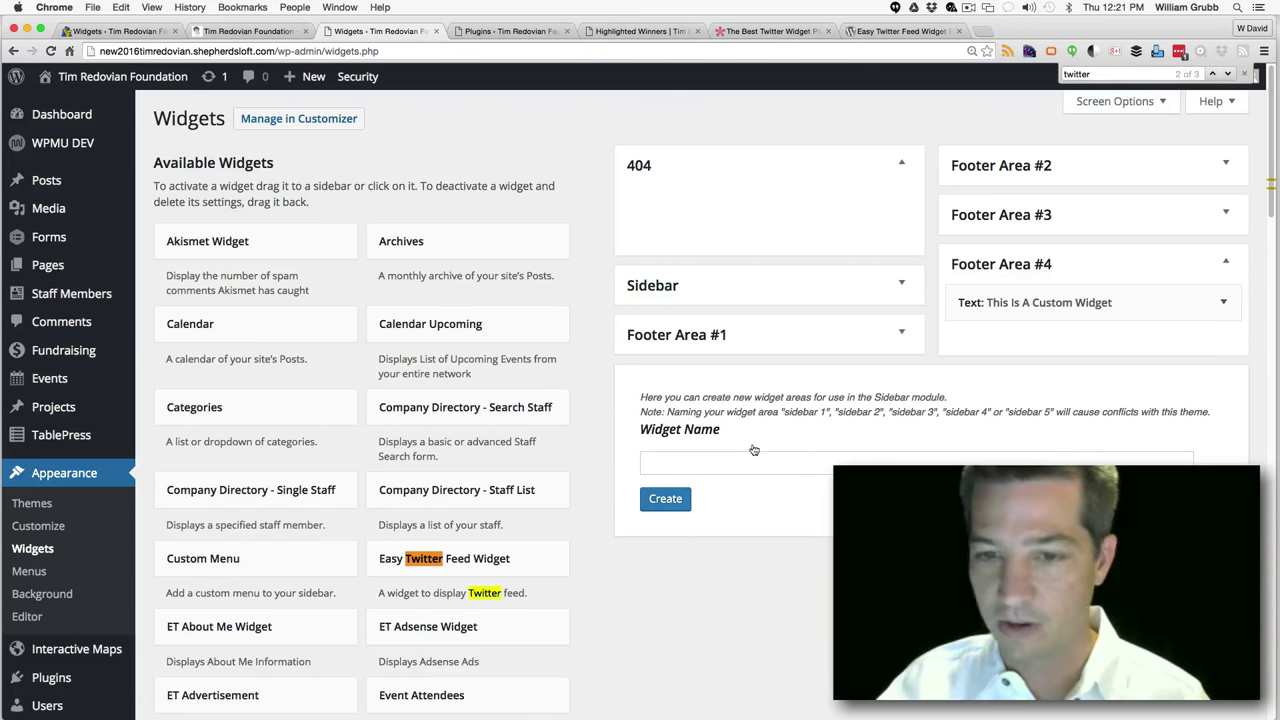
{"action": "left_click_drag", "start_coordinate": [662, 523], "coordinate": [1196, 343]}
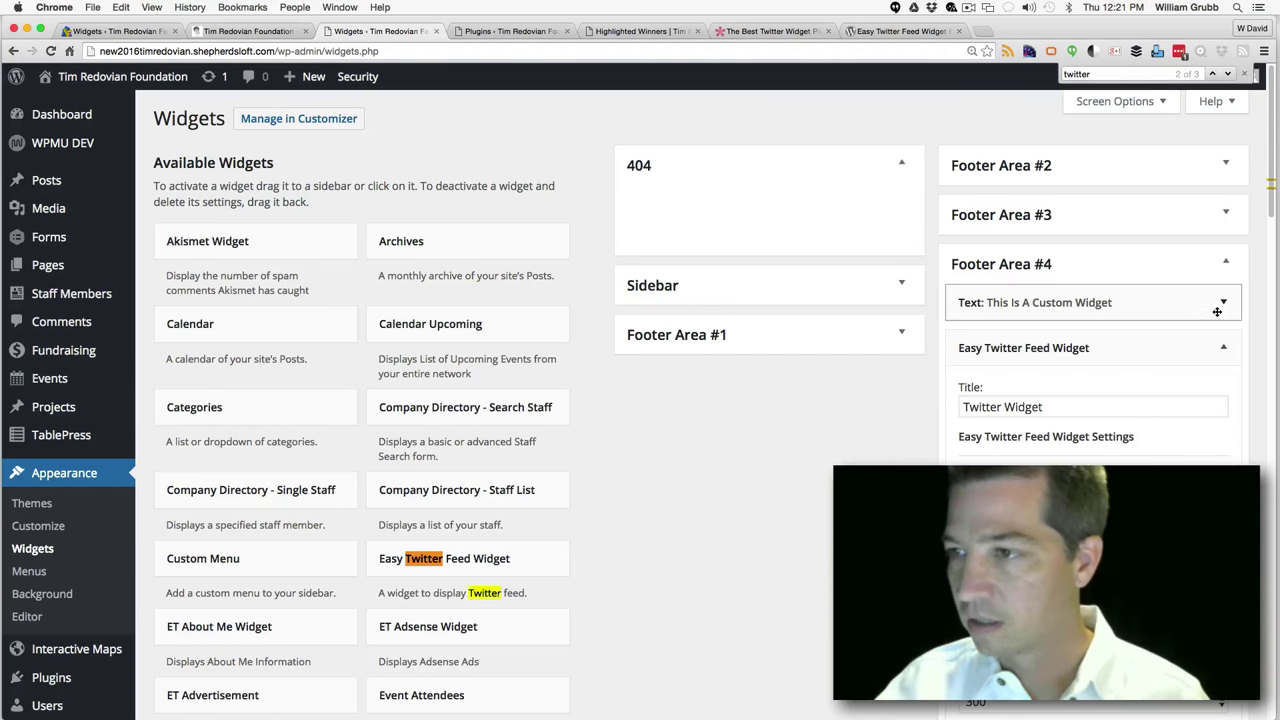
{"action": "left_click", "coordinate": [1222, 303]}
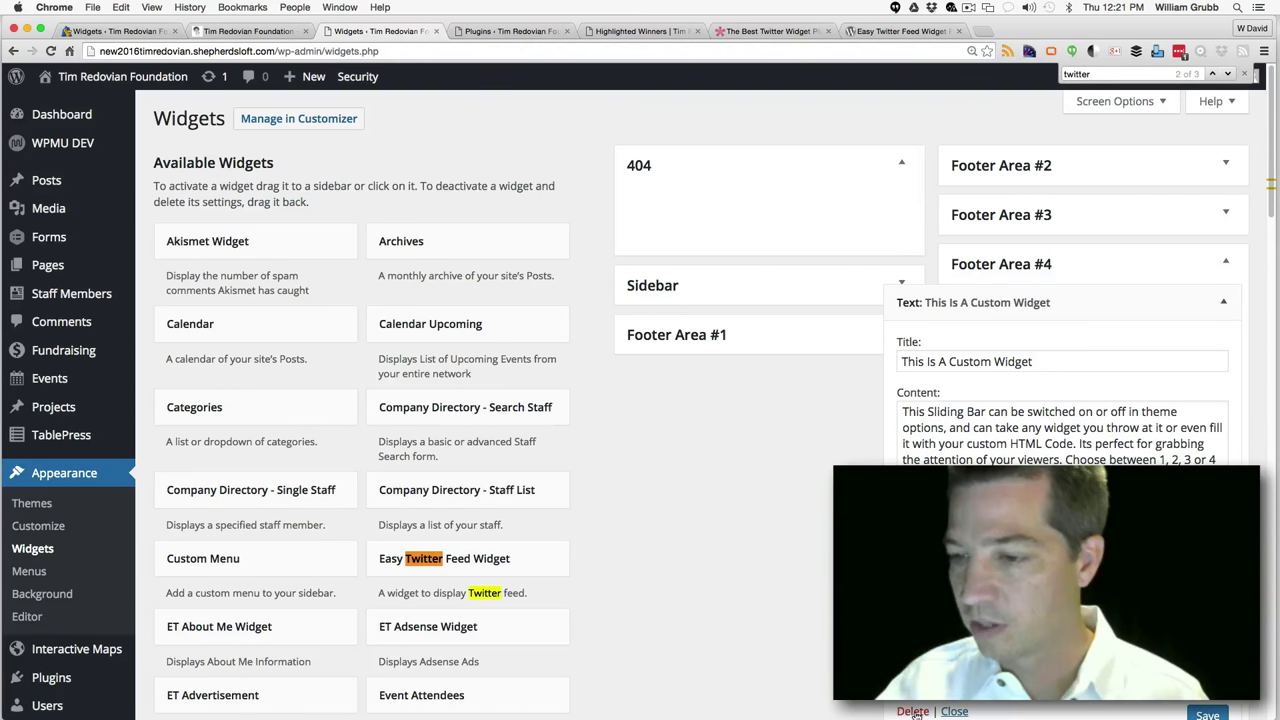
{"action": "left_click", "coordinate": [912, 712]}
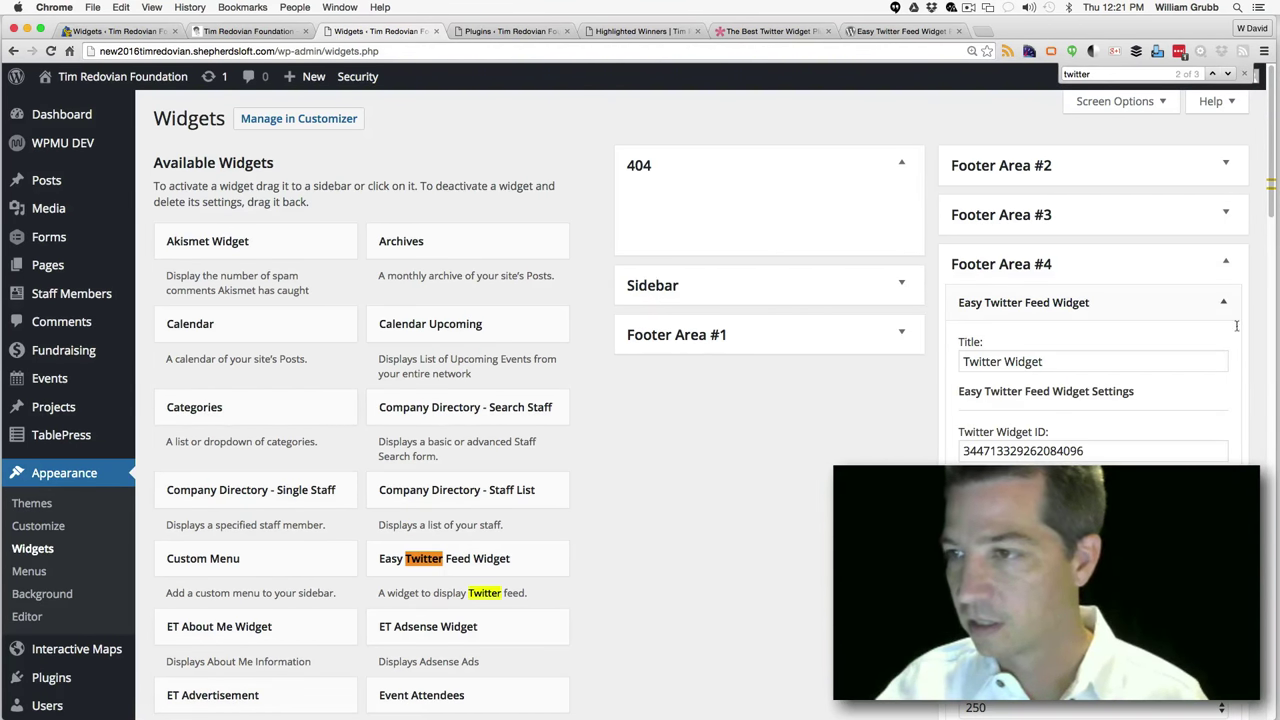
Retitle the new widget 'Twitter Feed' and select its Twitter Widget ID value
{"action": "scroll", "coordinate": [1270, 236], "scroll_direction": "down", "scroll_amount": 3}
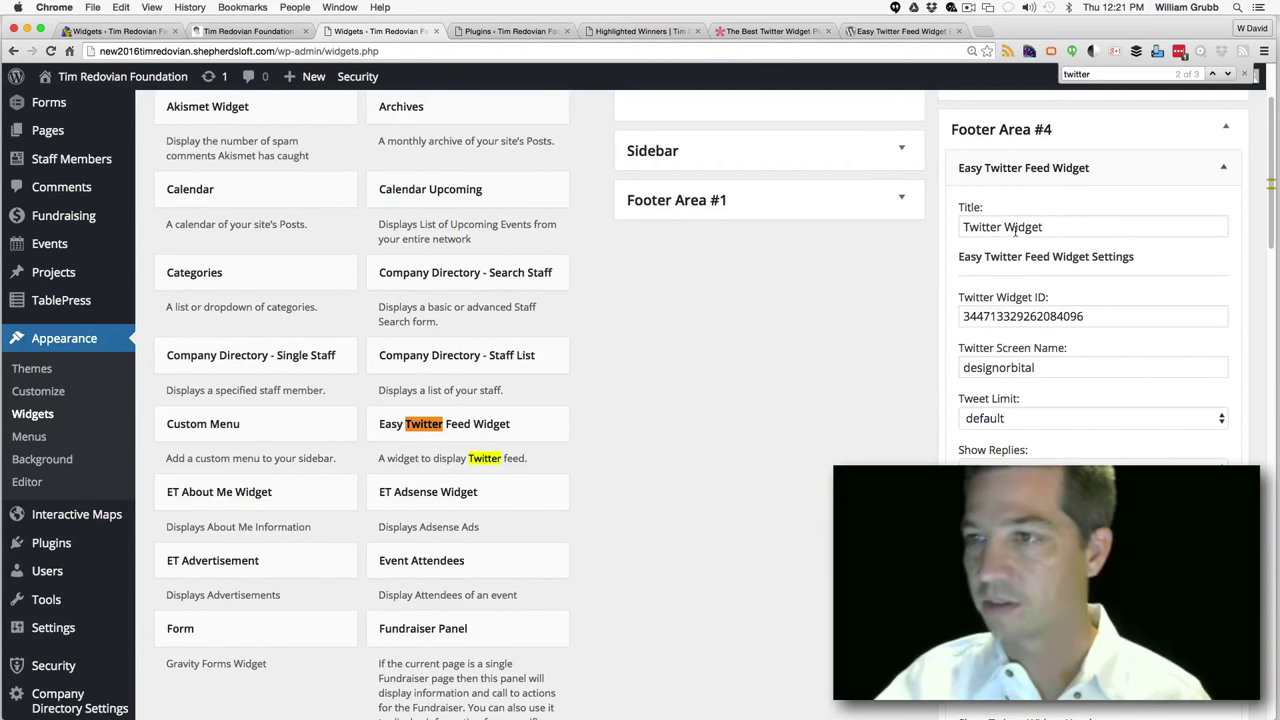
{"action": "double_click", "coordinate": [1015, 230]}
{"action": "type", "text": "Fee"}
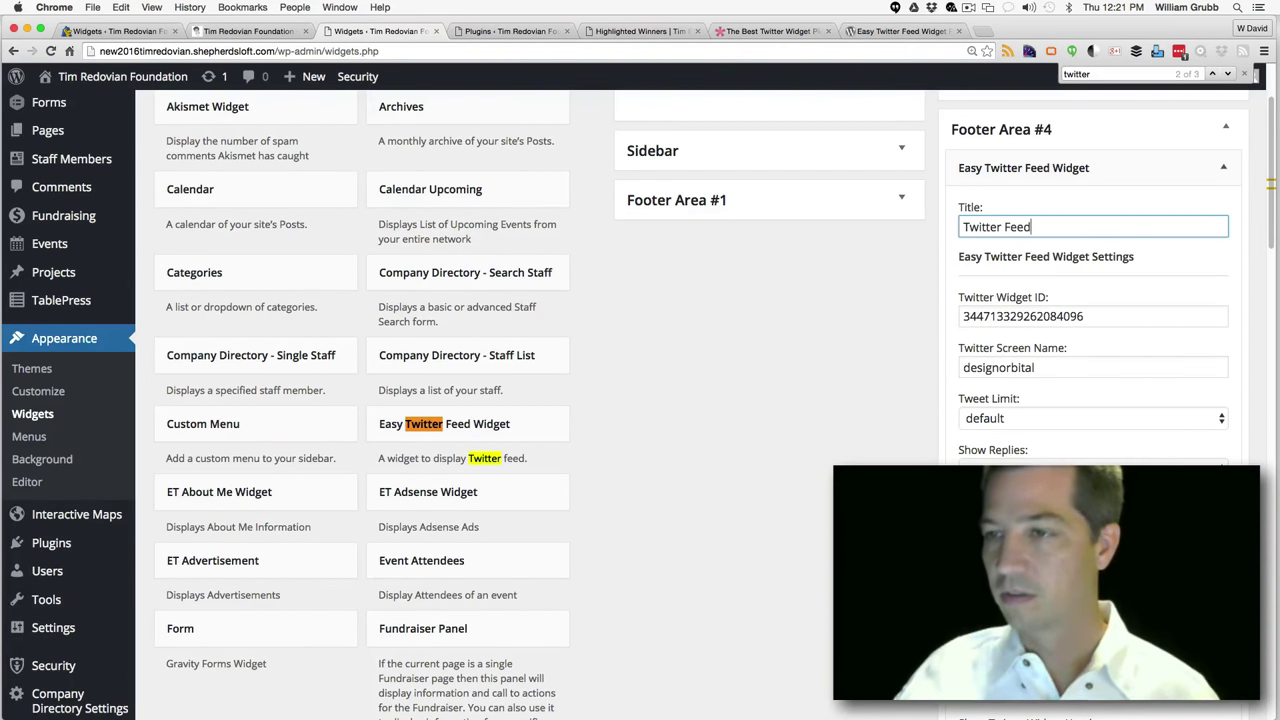
{"action": "double_click", "coordinate": [1060, 315]}
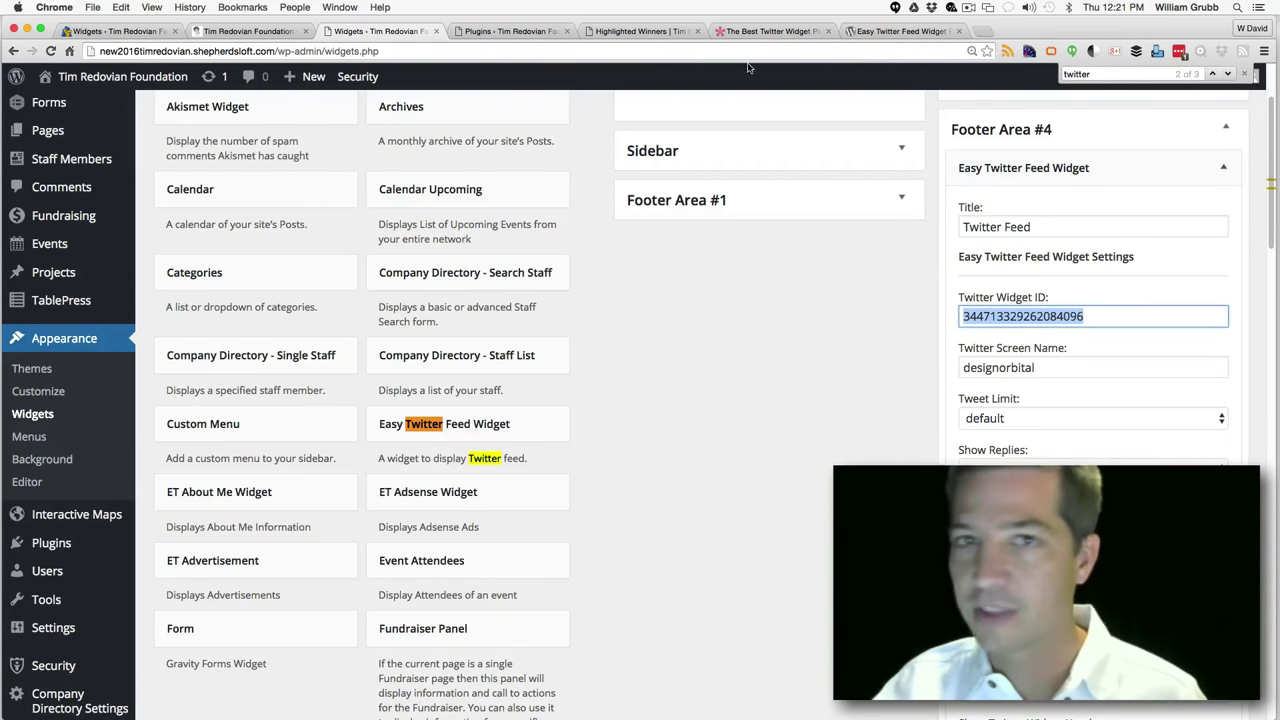
{"action": "left_click", "coordinate": [247, 31]}
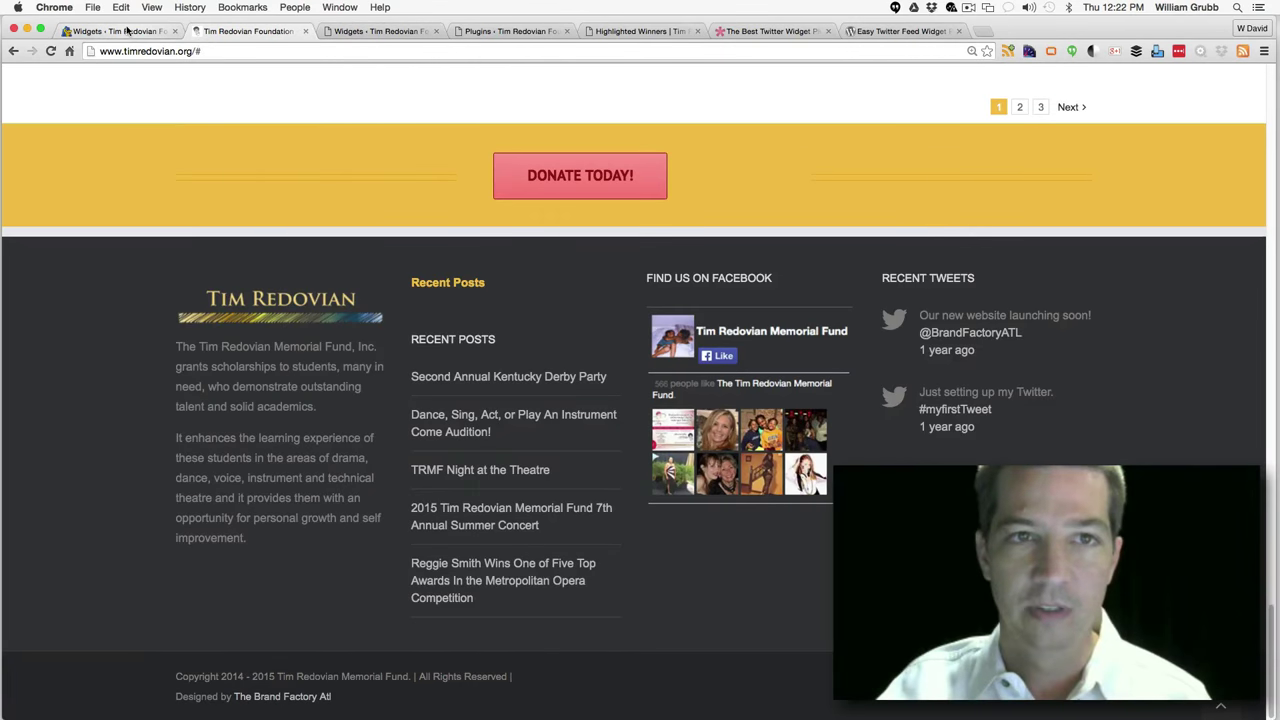
Open the foundation's Twitter profile from the old site's Recent Tweets link
{"action": "left_click", "coordinate": [127, 31]}
{"action": "left_click", "coordinate": [213, 34]}
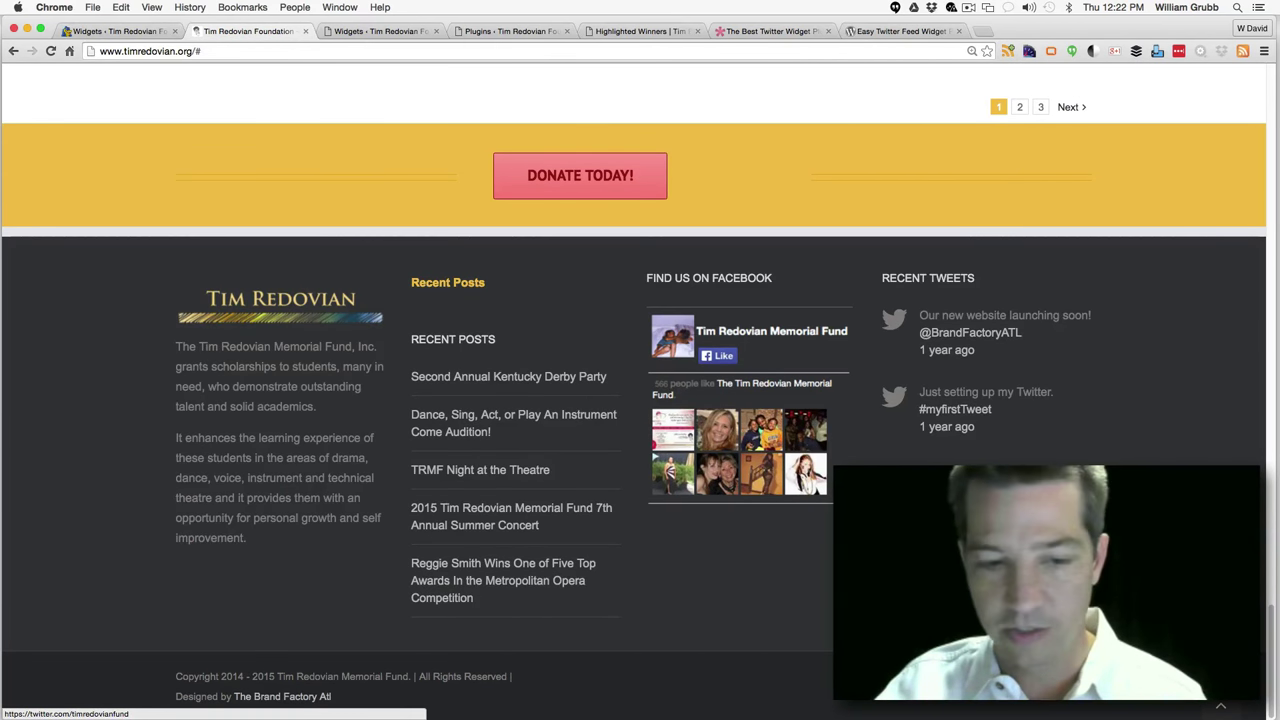
{"action": "left_click", "coordinate": [930, 480]}
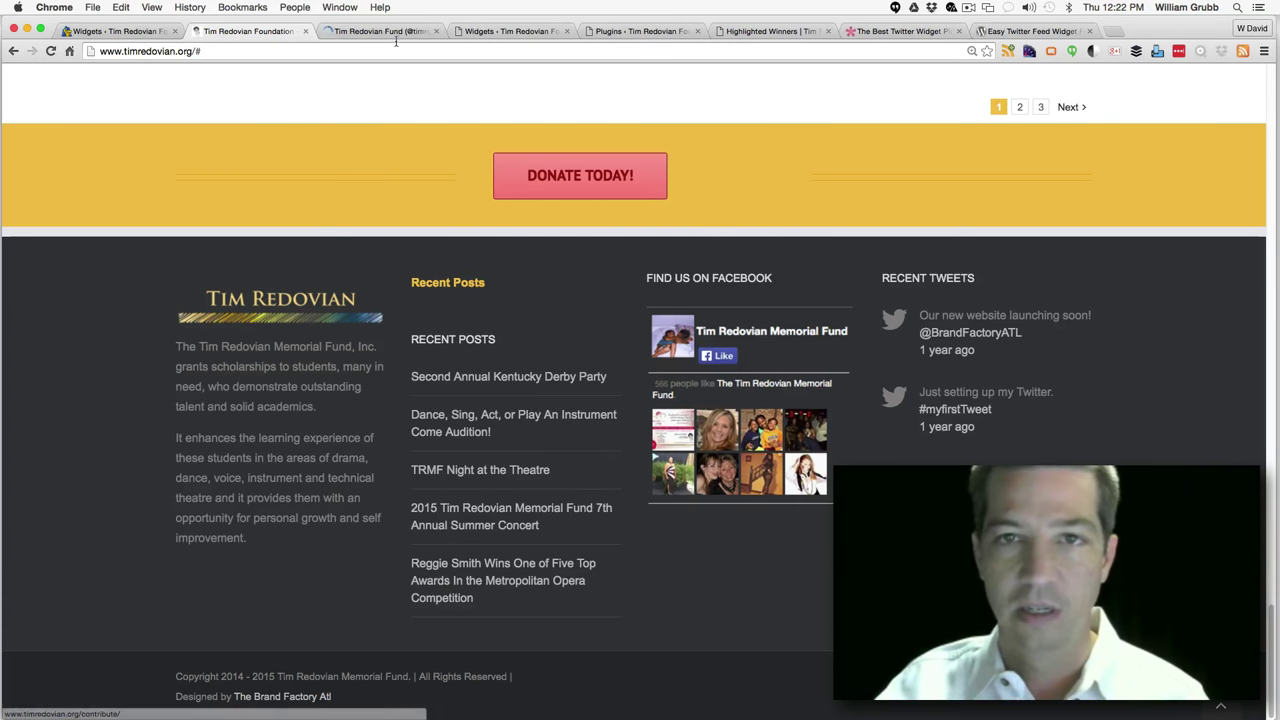
{"action": "left_click", "coordinate": [390, 33]}
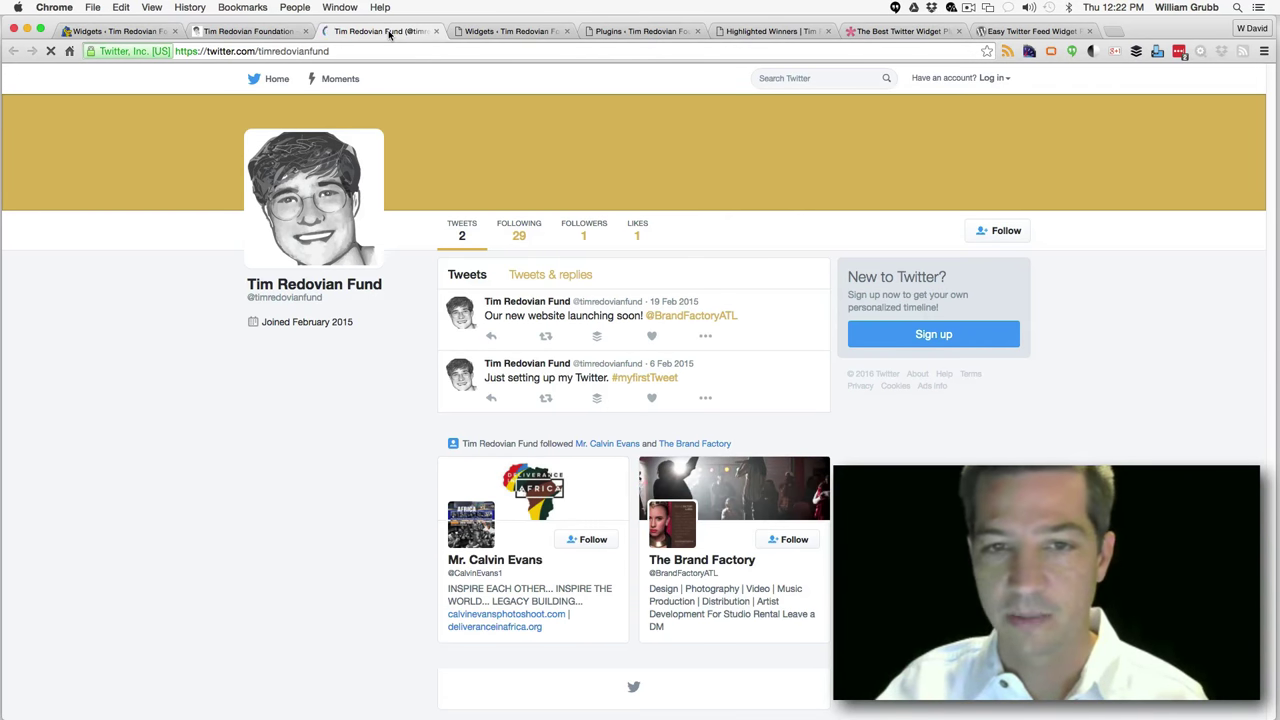
Copy the account handle from the profile's web address and return to the WordPress plugins page
{"action": "left_click", "coordinate": [379, 52]}
{"action": "left_click", "coordinate": [379, 52]}
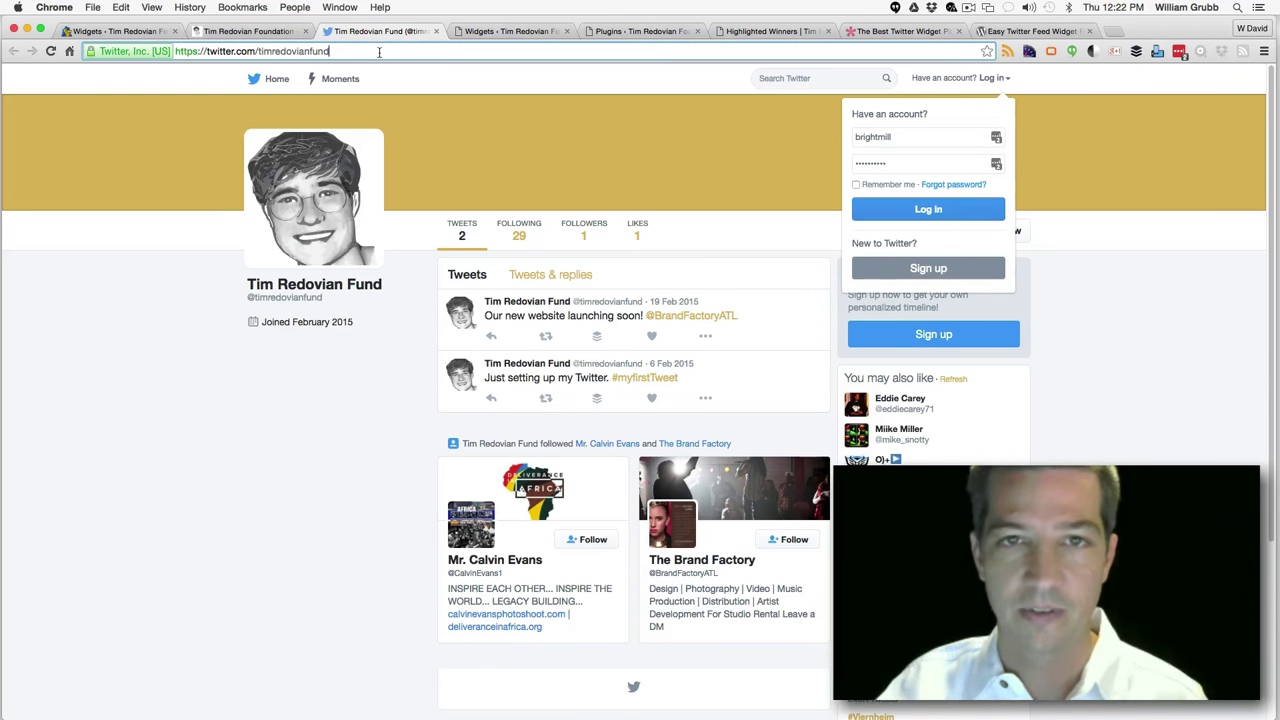
{"action": "left_click_drag", "start_coordinate": [292, 51], "coordinate": [260, 52]}
{"action": "key", "text": "super+c"}
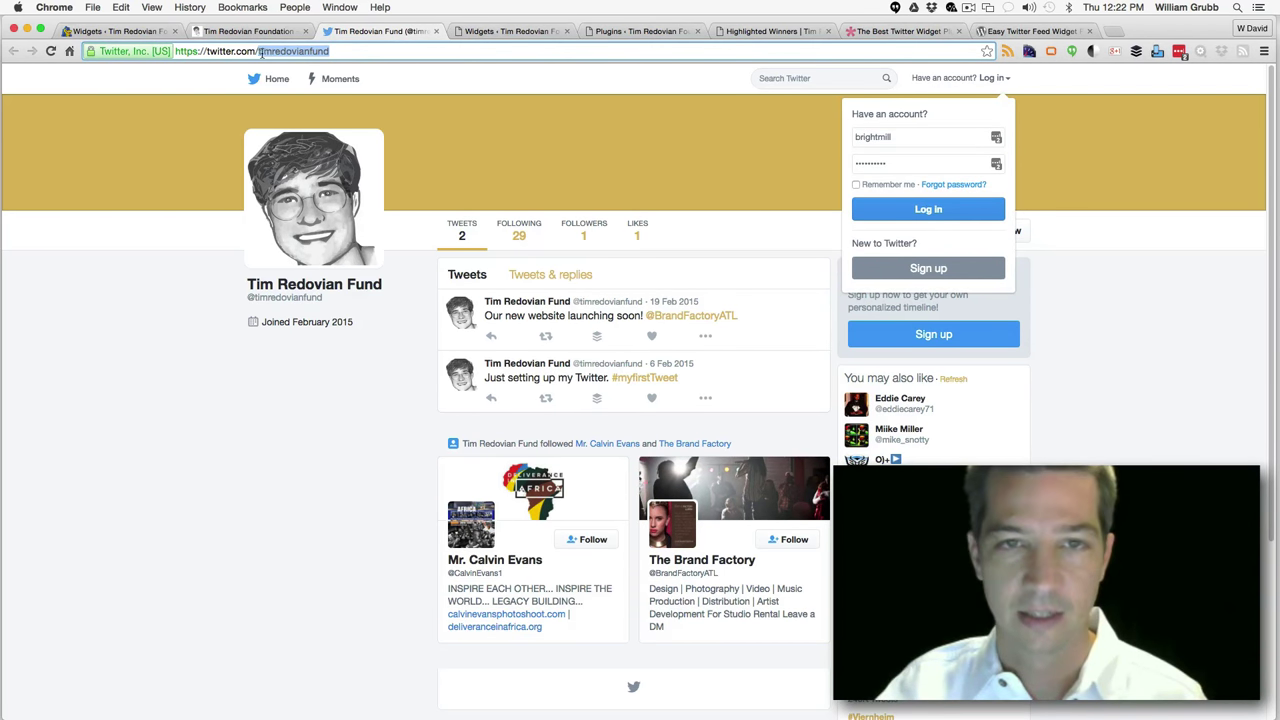
{"action": "left_click", "coordinate": [277, 76]}
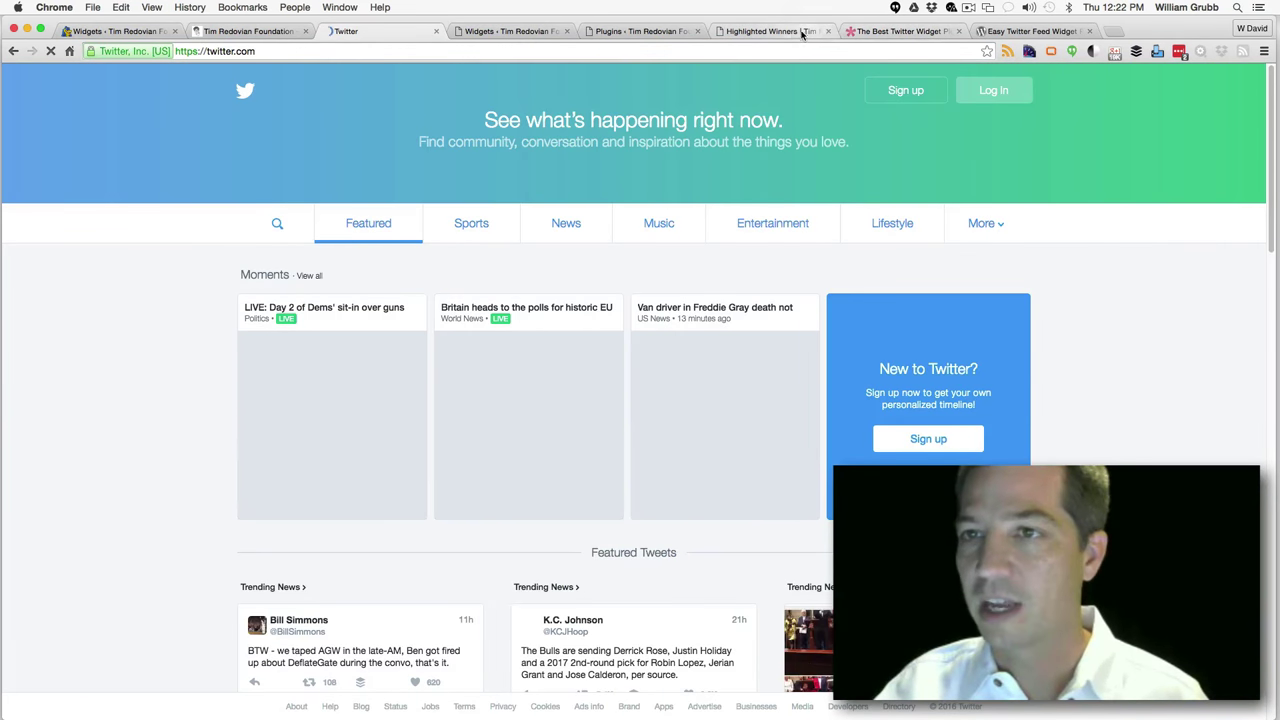
{"action": "left_click", "coordinate": [803, 31]}
{"action": "left_click", "coordinate": [640, 31]}
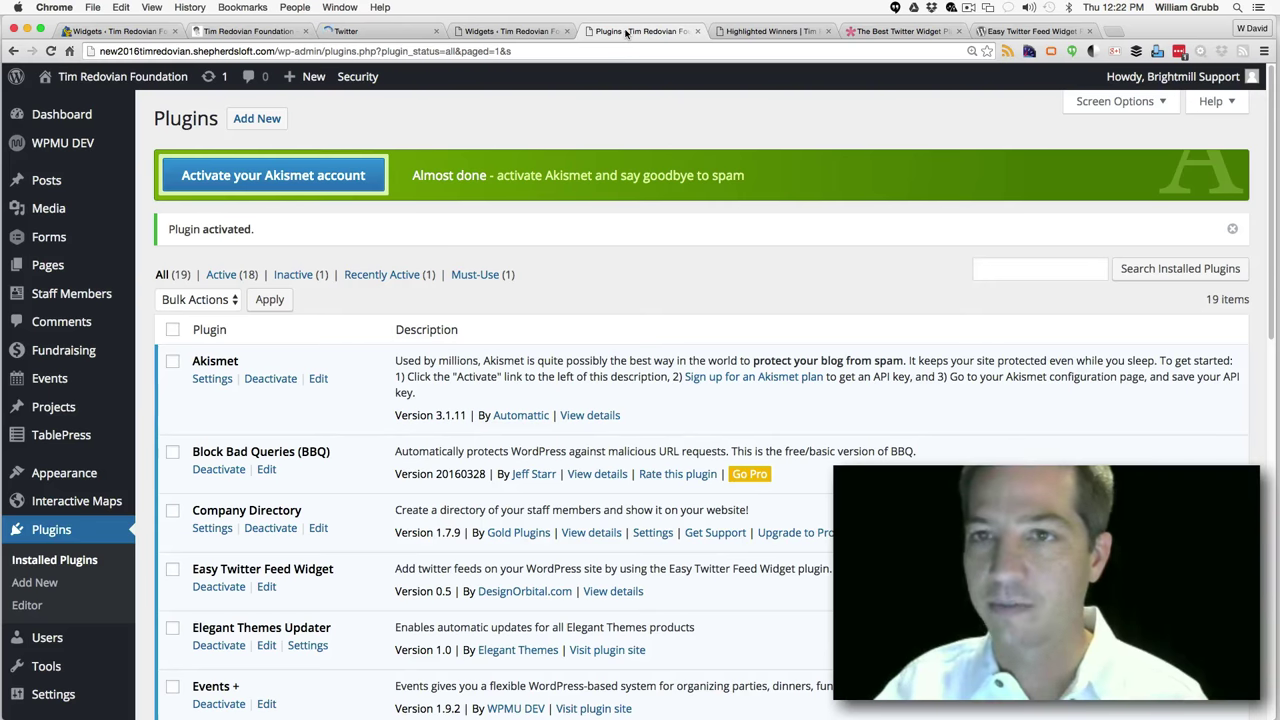
Enter the foundation's handle as Twitter Screen Name, set Tweet Limit to 3, and collapse the widget
{"action": "left_click", "coordinate": [551, 31]}
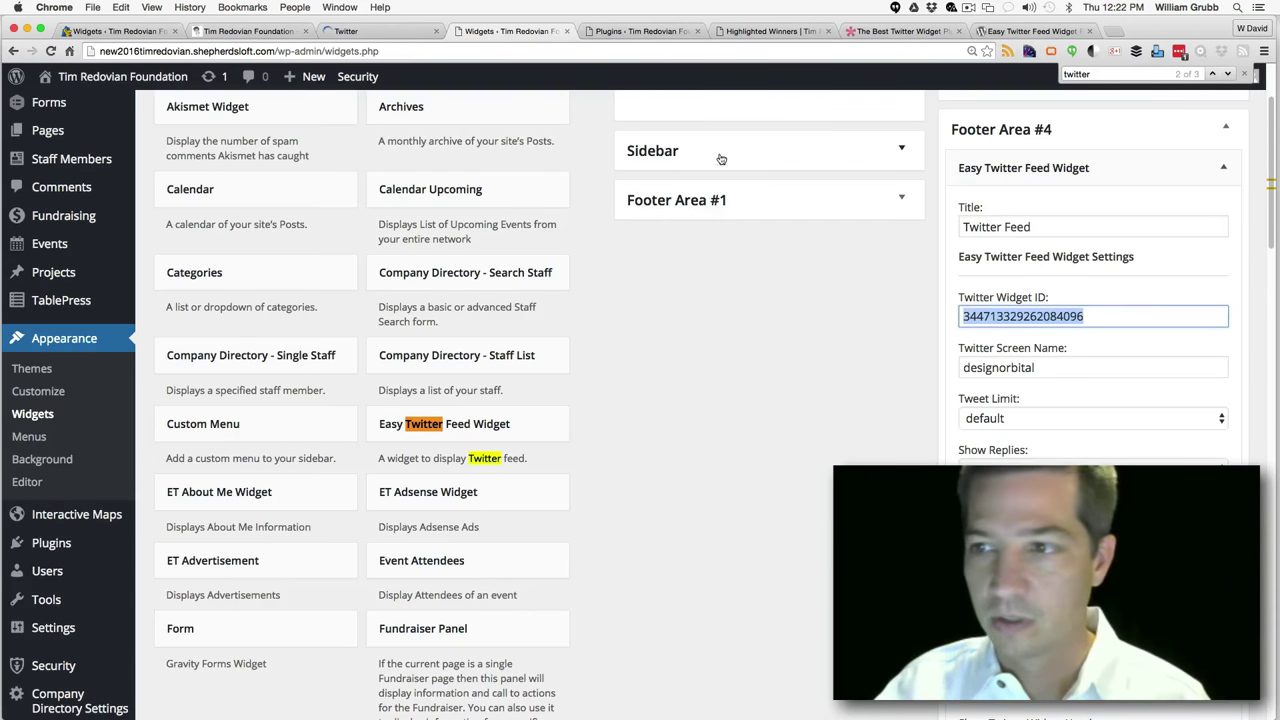
{"action": "double_click", "coordinate": [990, 368]}
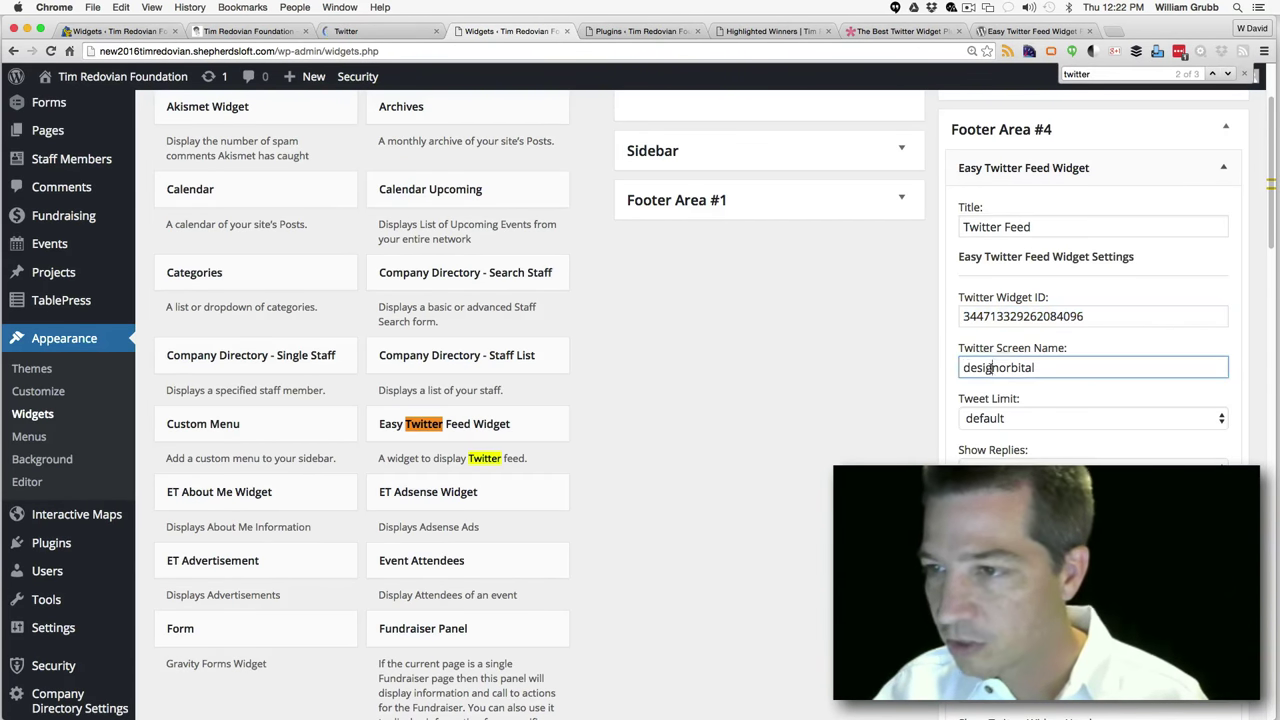
{"action": "key", "text": "super+v"}
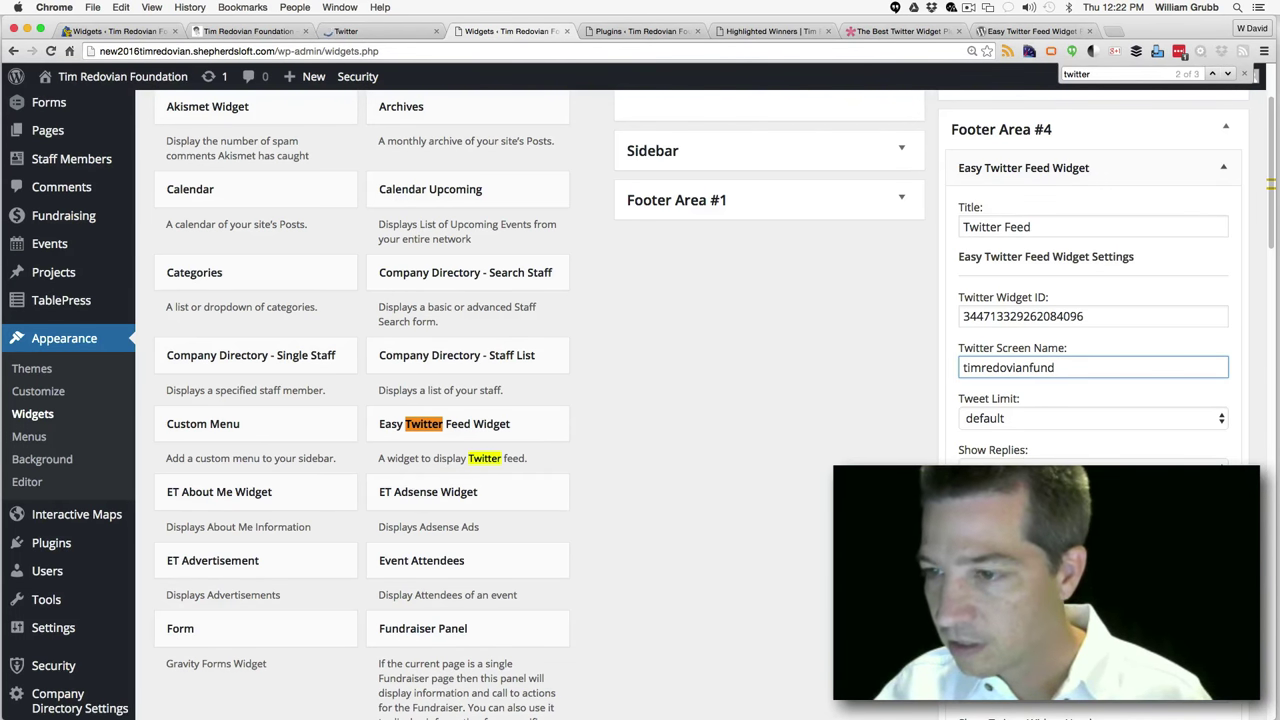
{"action": "left_click", "coordinate": [1023, 420]}
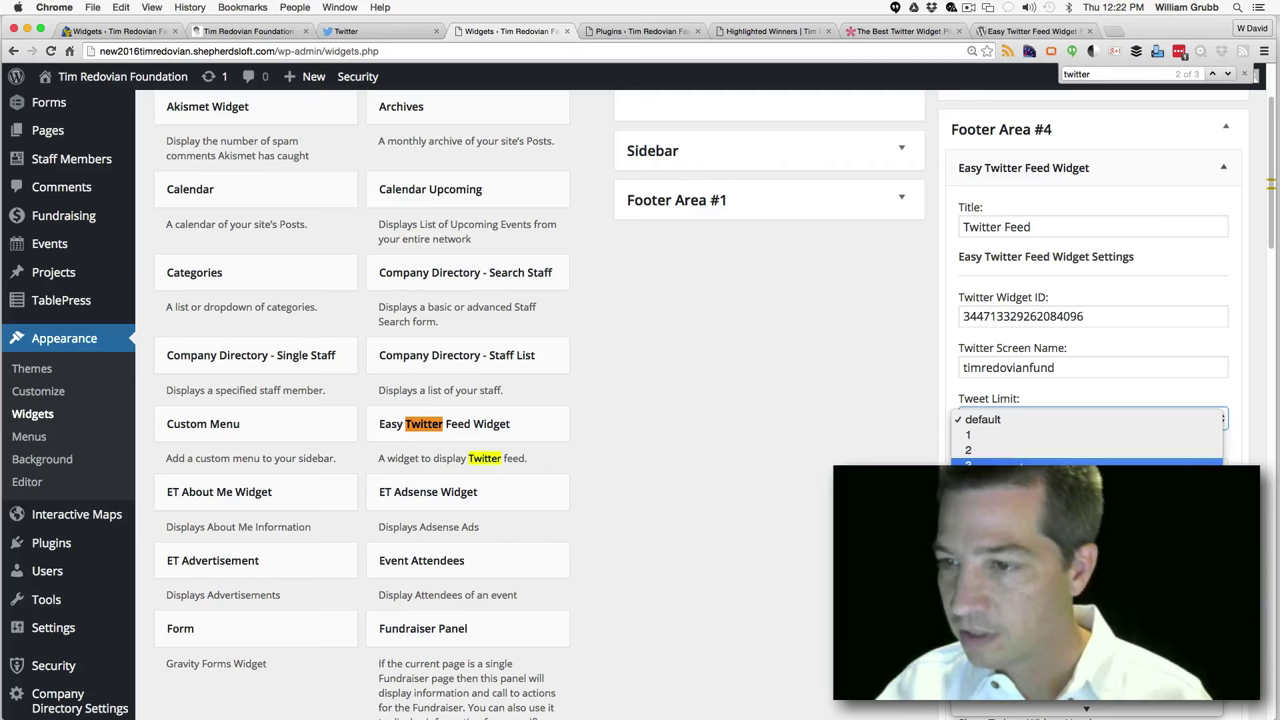
{"action": "left_click", "coordinate": [1095, 466]}
{"action": "left_click_drag", "start_coordinate": [1273, 248], "coordinate": [1268, 95]}
{"action": "left_click", "coordinate": [1223, 218]}
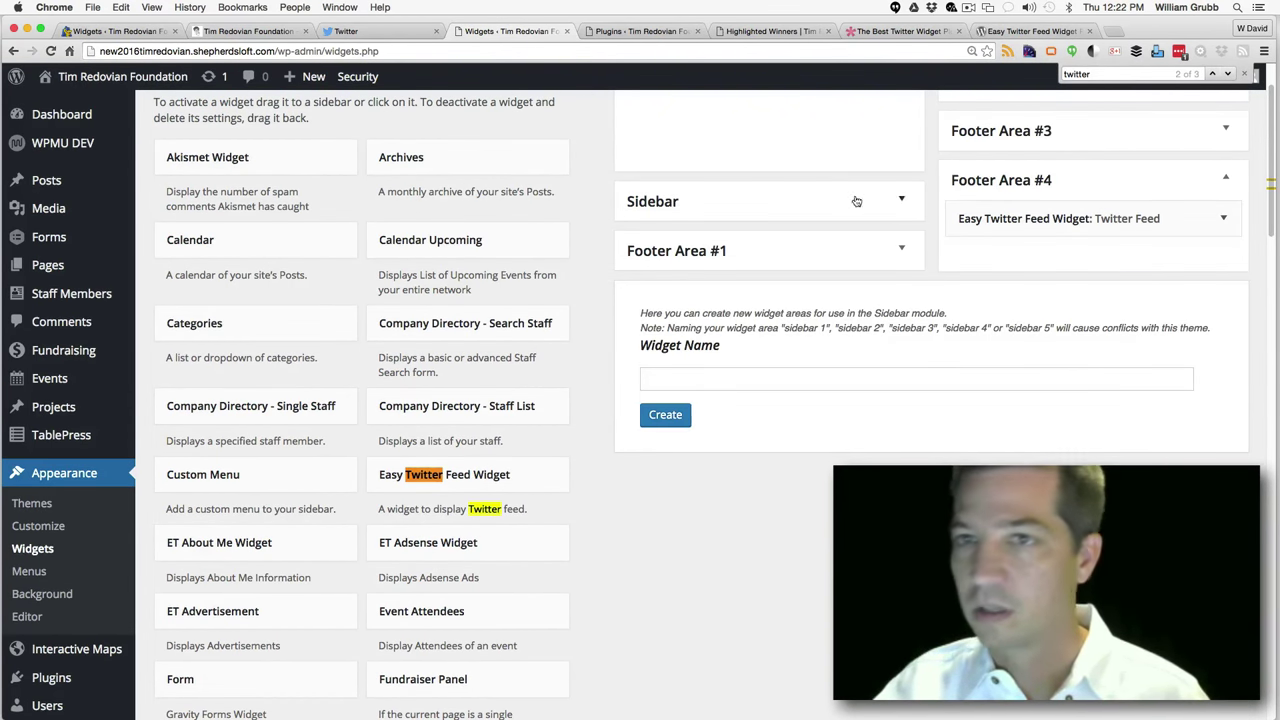
Close the Installed Plugins, Elegant Themes article and WordPress.org plugin tabs, then return to Widgets
{"action": "left_click", "coordinate": [640, 31]}
{"action": "left_click", "coordinate": [740, 31]}
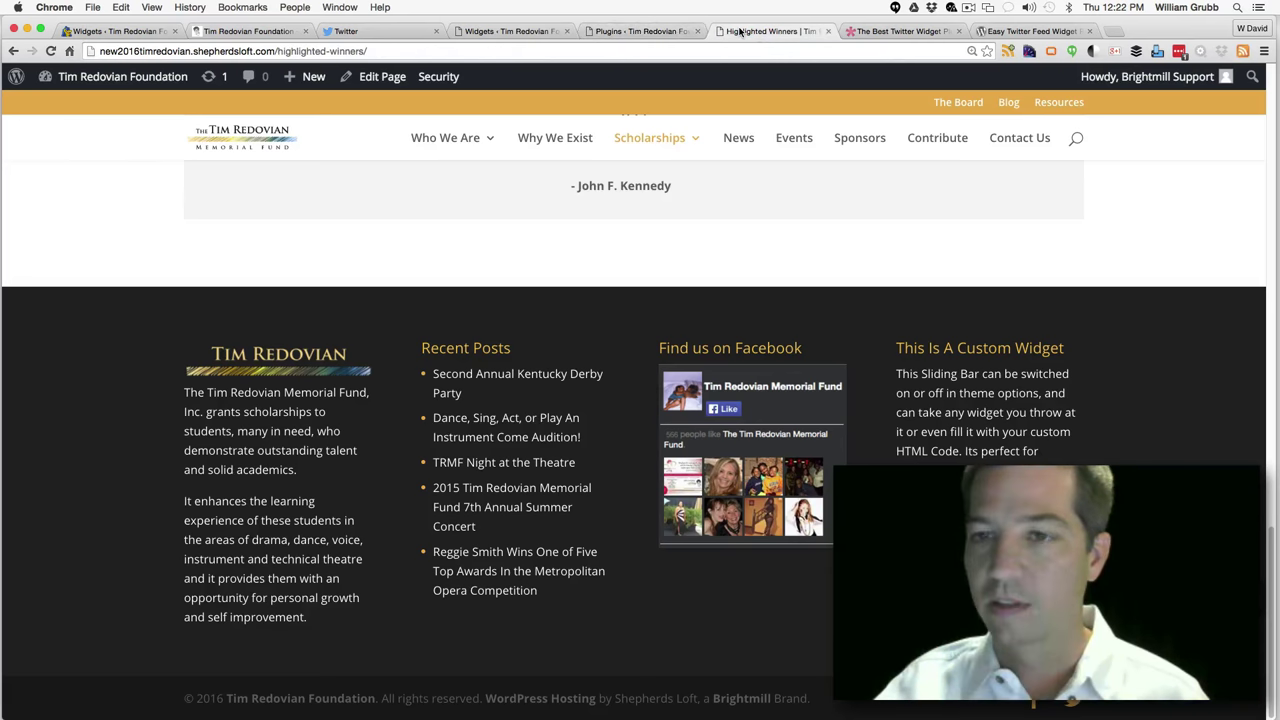
{"action": "left_click", "coordinate": [675, 31]}
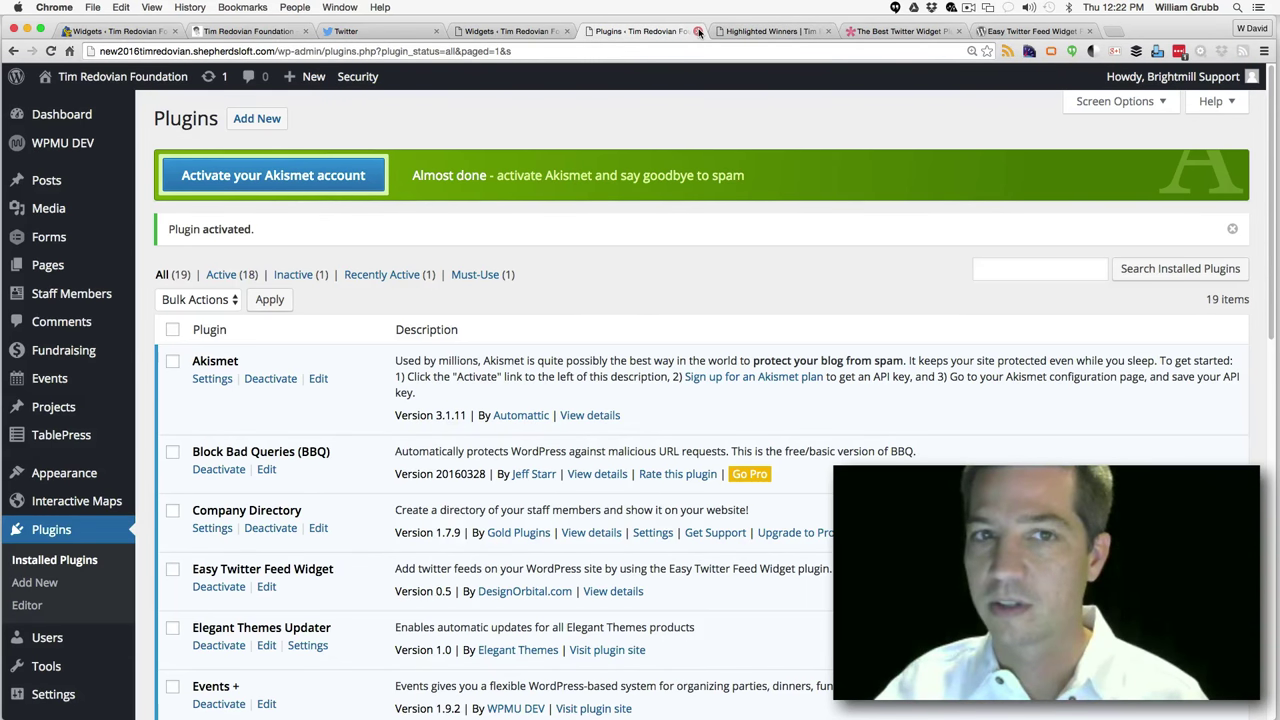
{"action": "left_click", "coordinate": [699, 31]}
{"action": "left_click", "coordinate": [760, 31]}
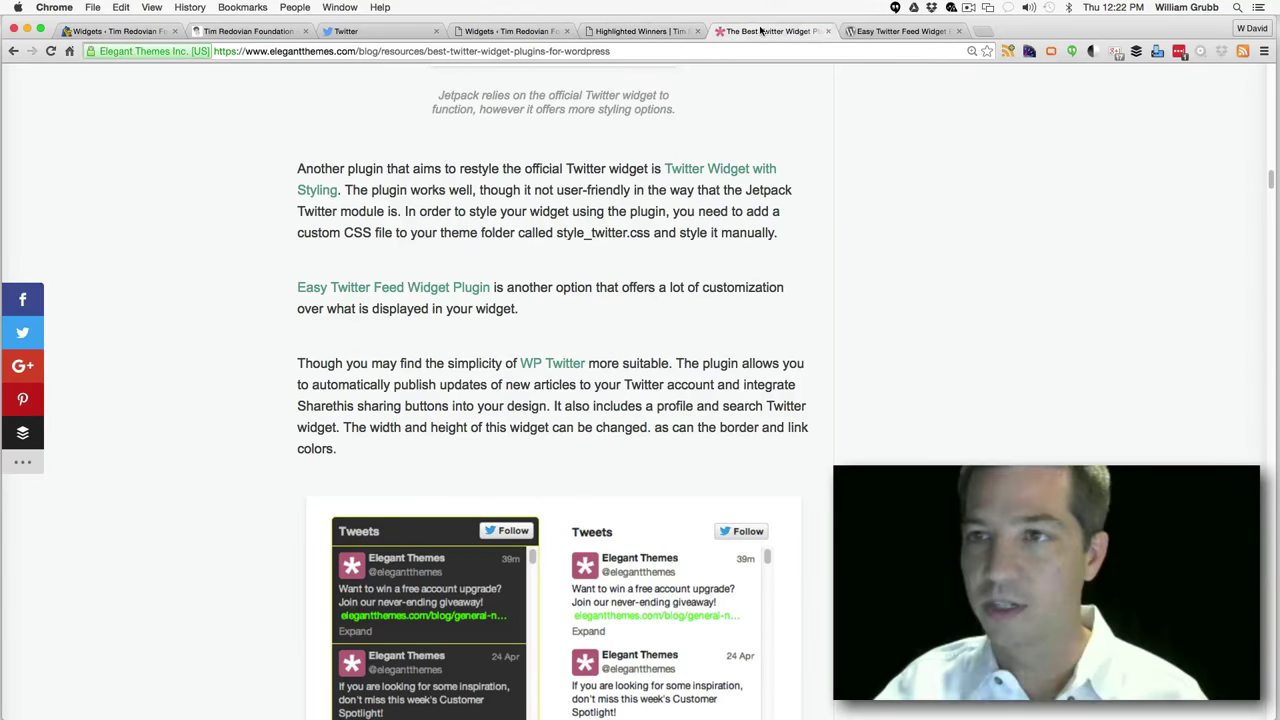
{"action": "left_click", "coordinate": [829, 31]}
{"action": "left_click", "coordinate": [829, 31]}
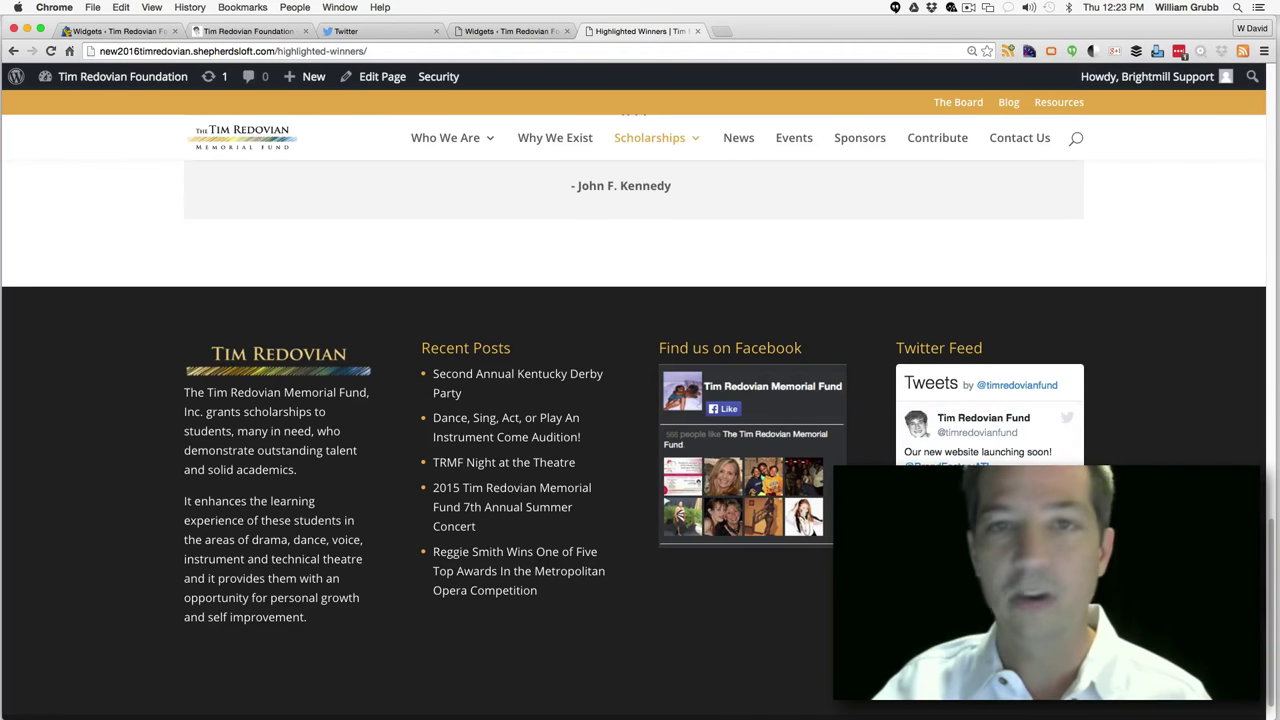
{"action": "left_click", "coordinate": [515, 31]}
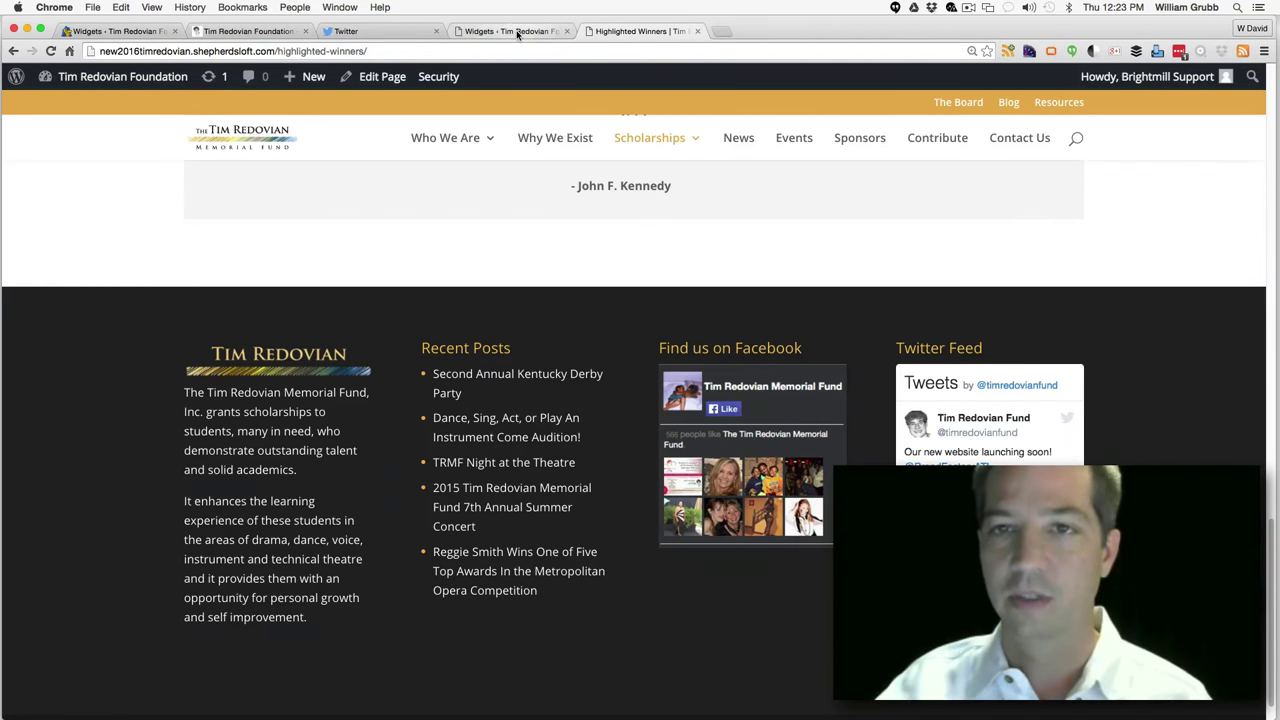
Set the Easy Twitter Feed widget's theme to Dark and reload the Highlighted Winners page to check it
{"action": "left_click", "coordinate": [1223, 218]}
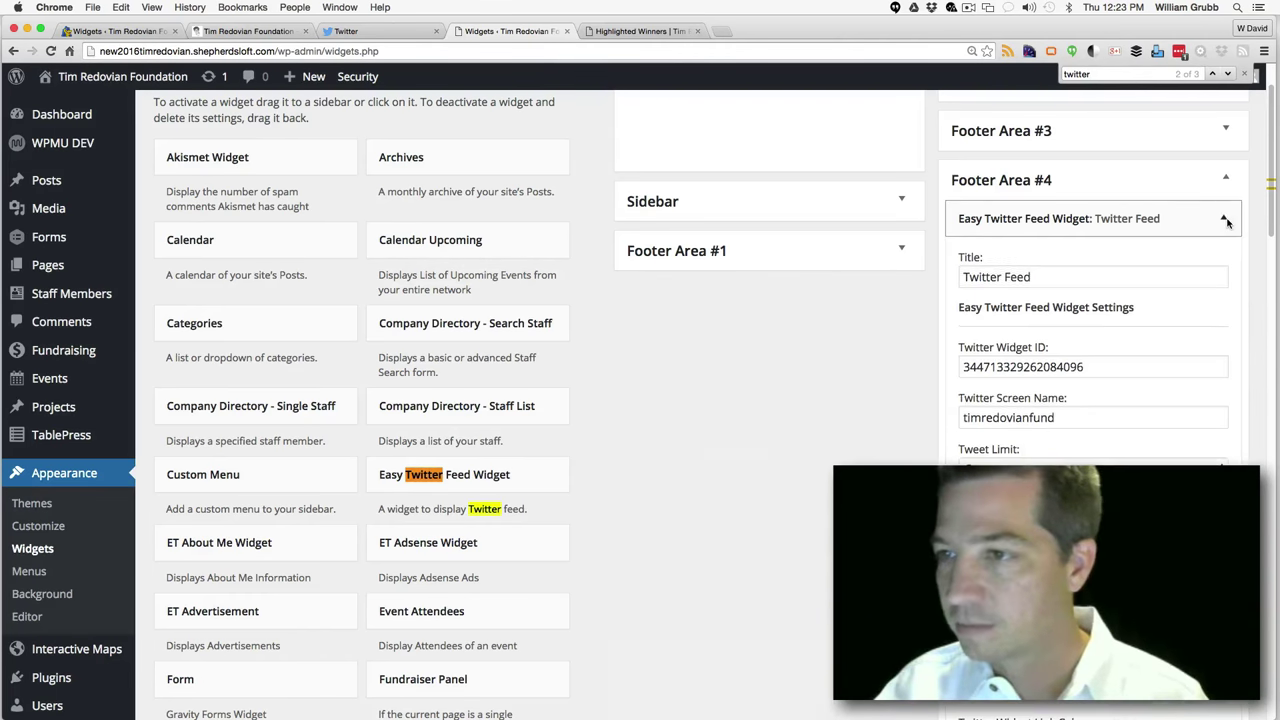
{"action": "left_click_drag", "start_coordinate": [1271, 204], "coordinate": [1267, 264]}
{"action": "scroll", "coordinate": [1032, 278], "scroll_direction": "down", "scroll_amount": 5}
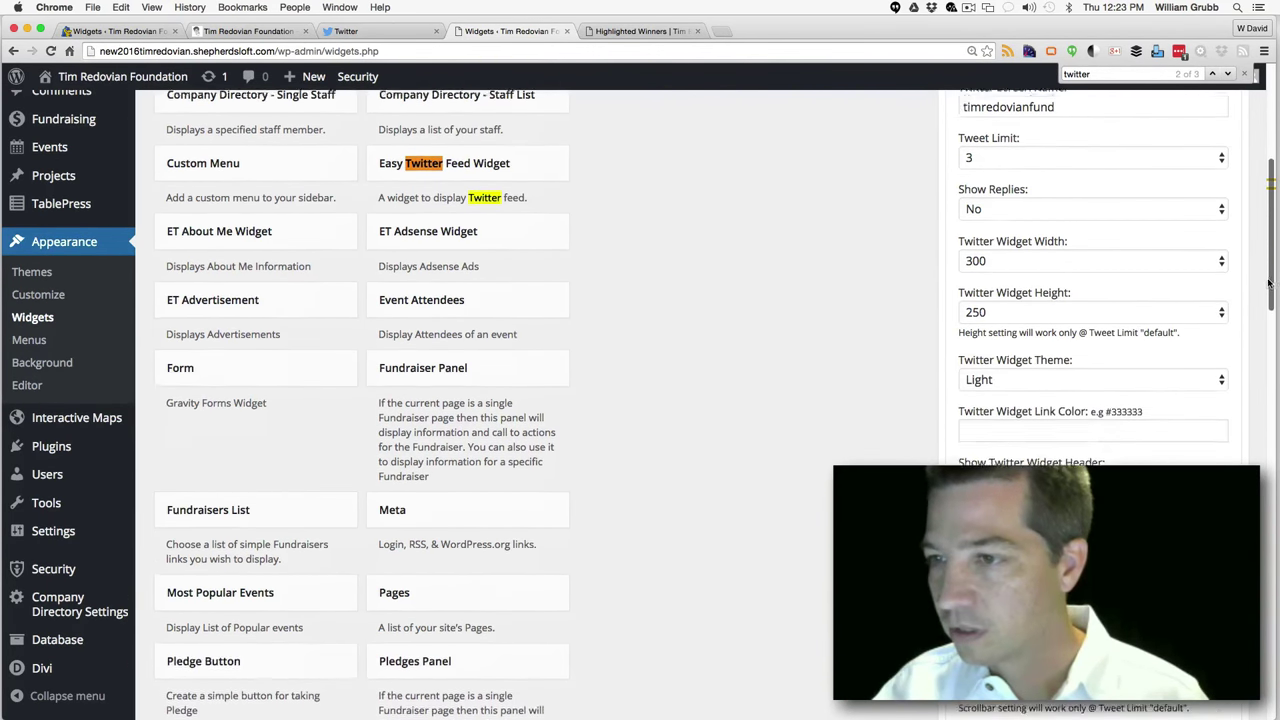
{"action": "left_click", "coordinate": [1045, 262]}
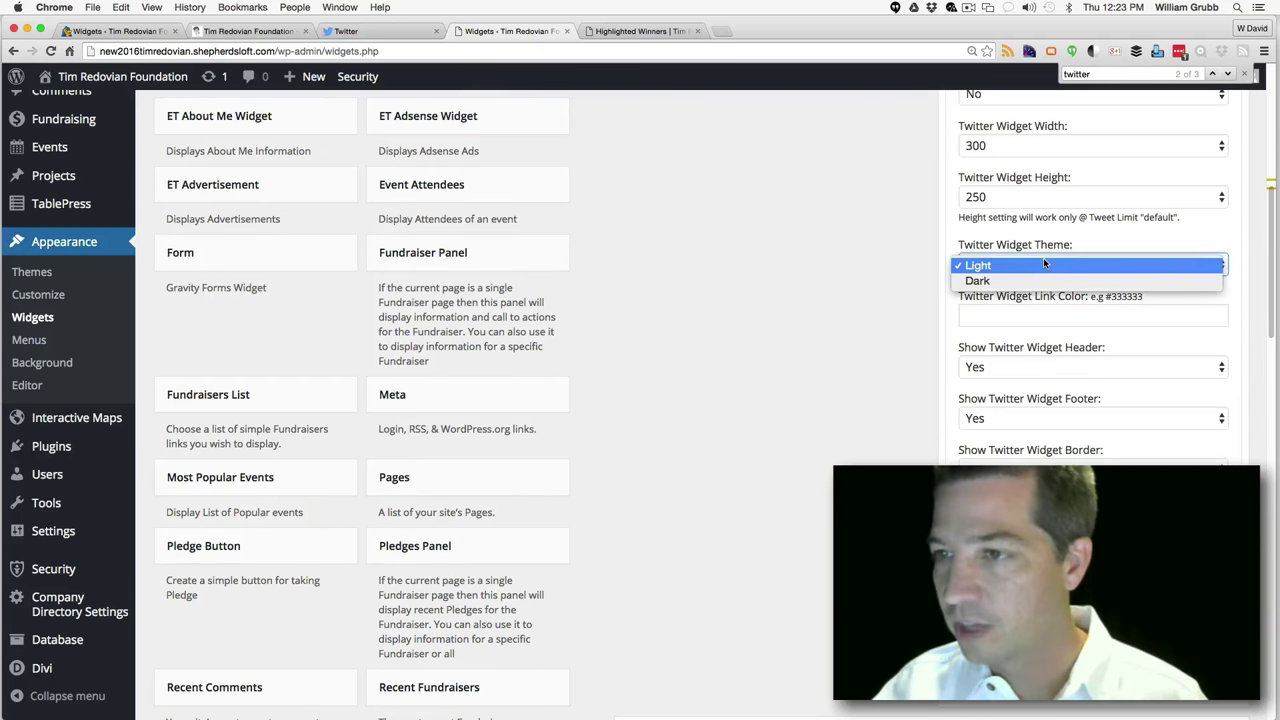
{"action": "left_click", "coordinate": [1127, 393]}
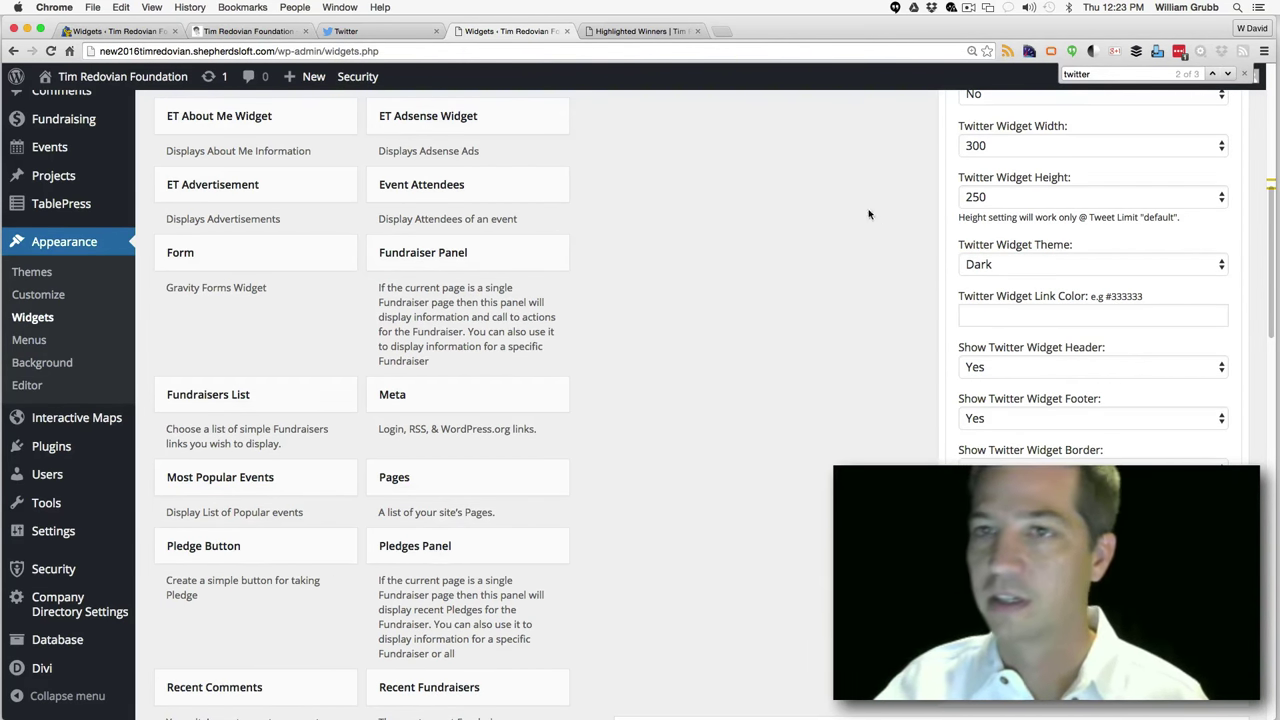
{"action": "left_click", "coordinate": [643, 31]}
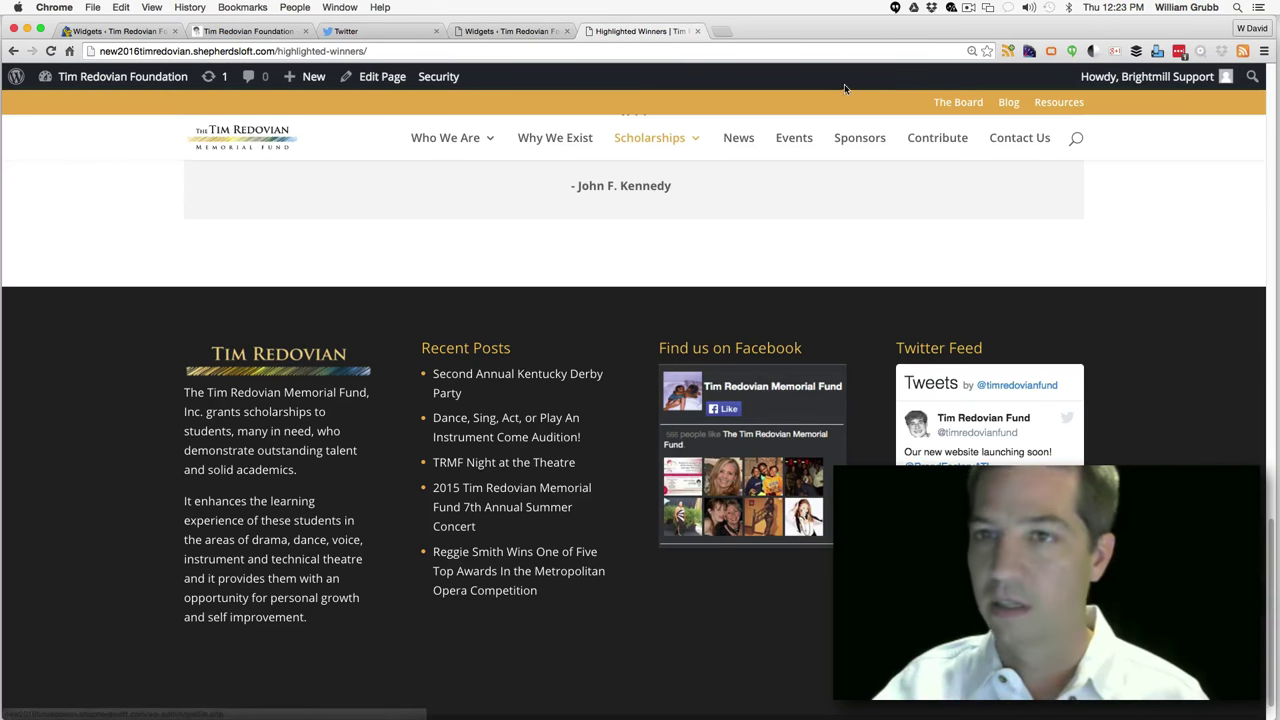
{"action": "key", "text": "super+r"}
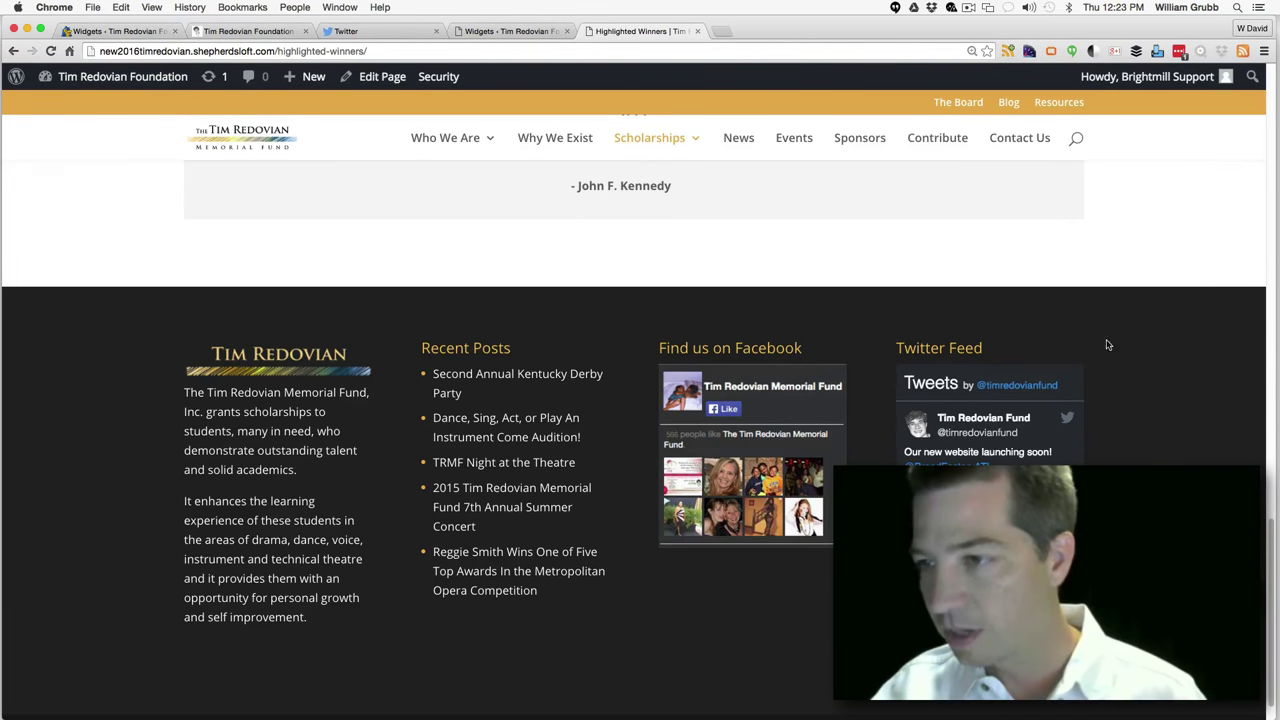
{"action": "right_click", "coordinate": [1108, 386]}
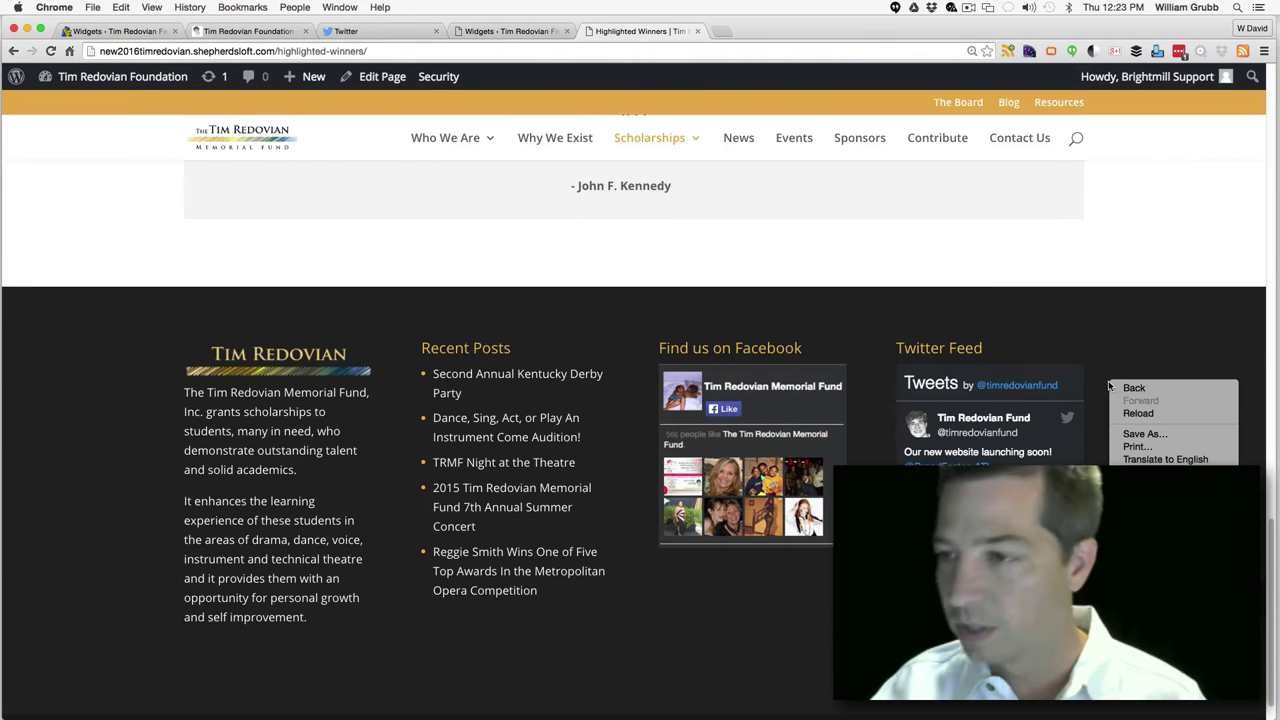
{"action": "key", "text": "Escape"}
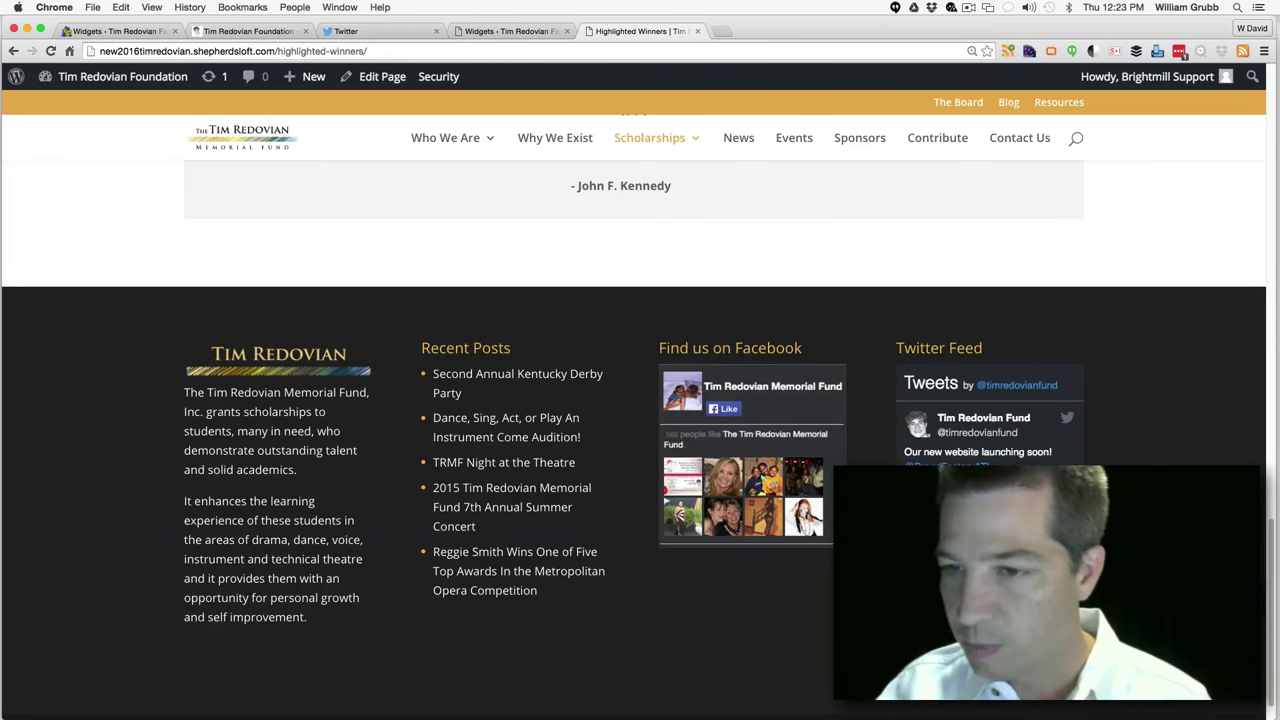
{"action": "key", "text": "super+alt+i"}
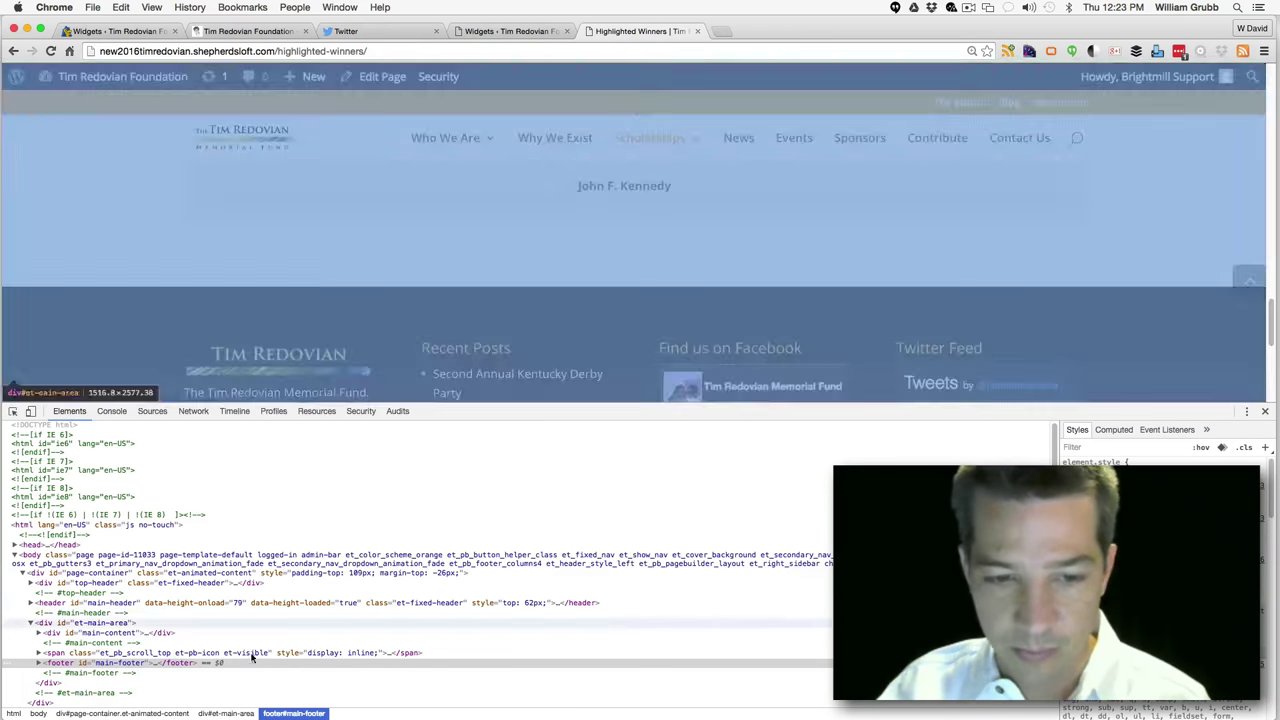
{"action": "left_click", "coordinate": [90, 664]}
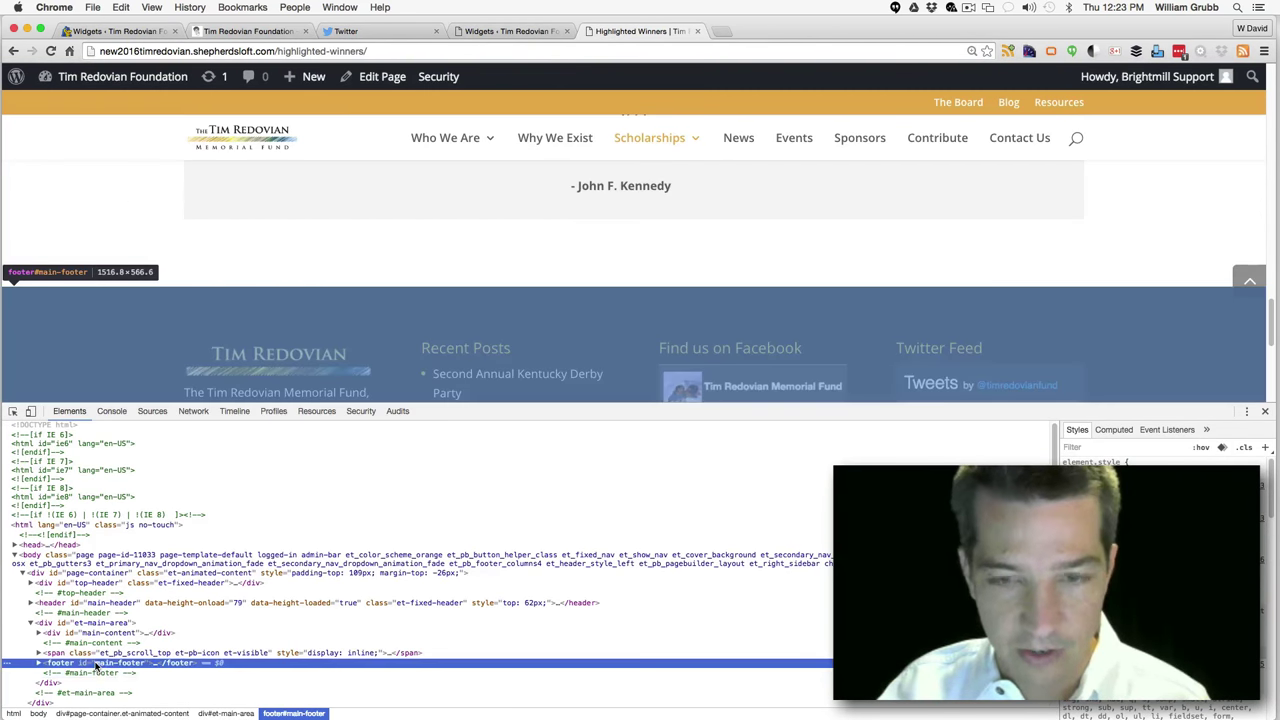
{"action": "left_click", "coordinate": [38, 664]}
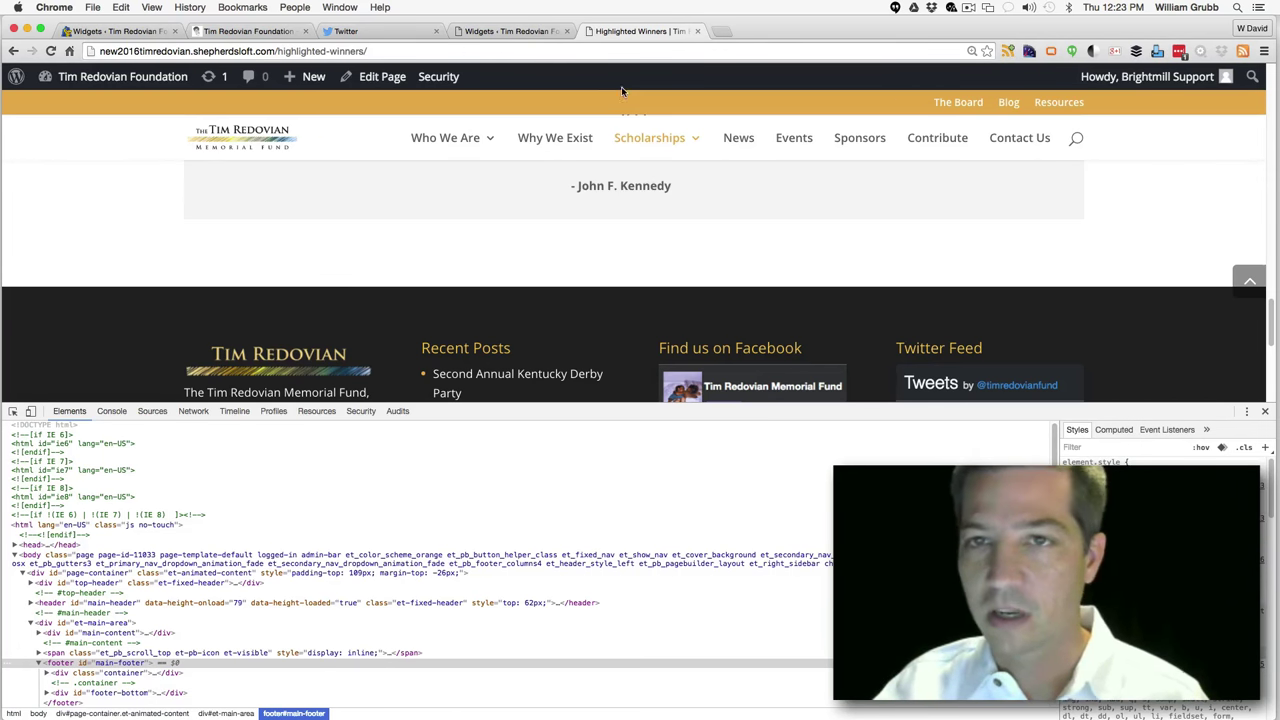
{"action": "left_click", "coordinate": [527, 32]}
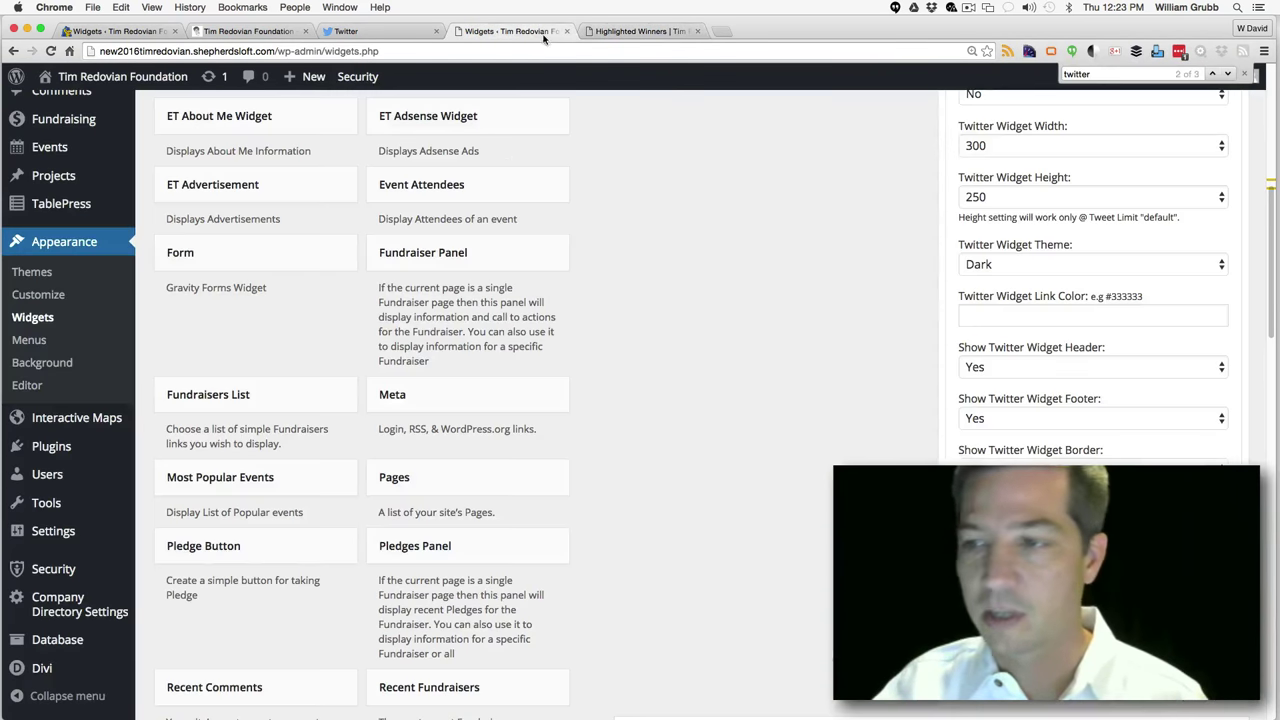
{"action": "left_click", "coordinate": [995, 313]}
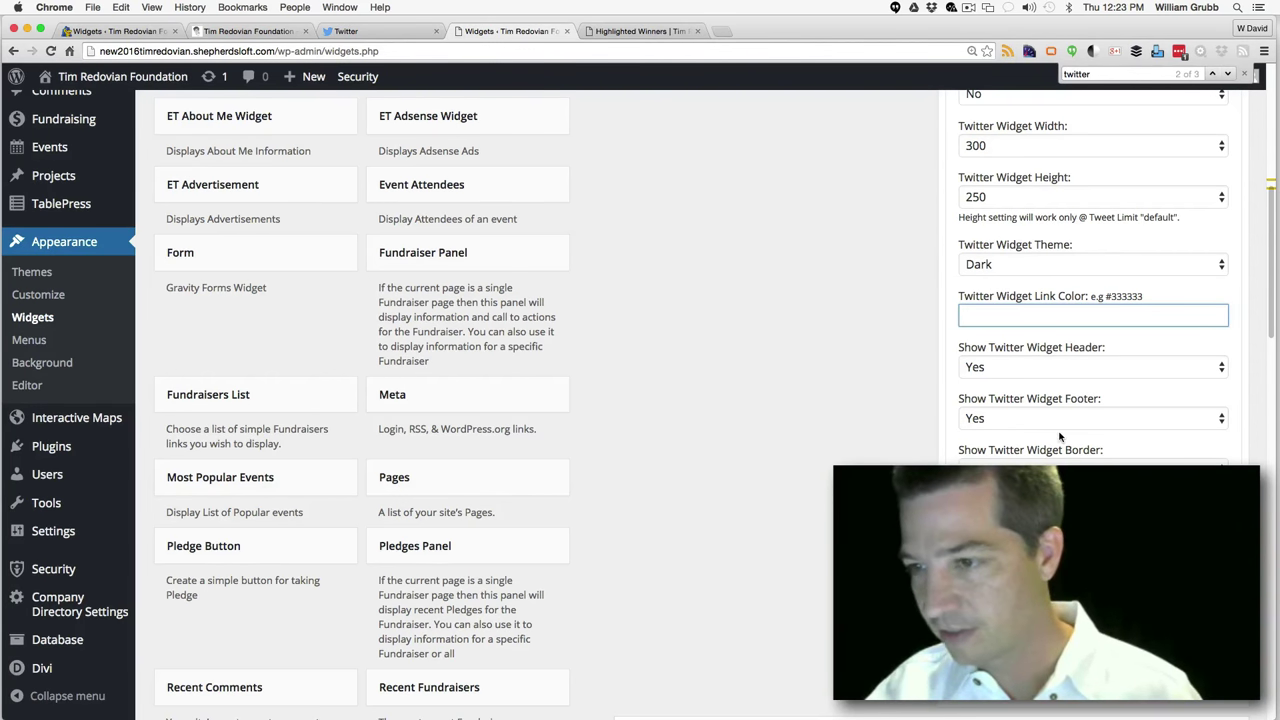
{"action": "left_click", "coordinate": [656, 32]}
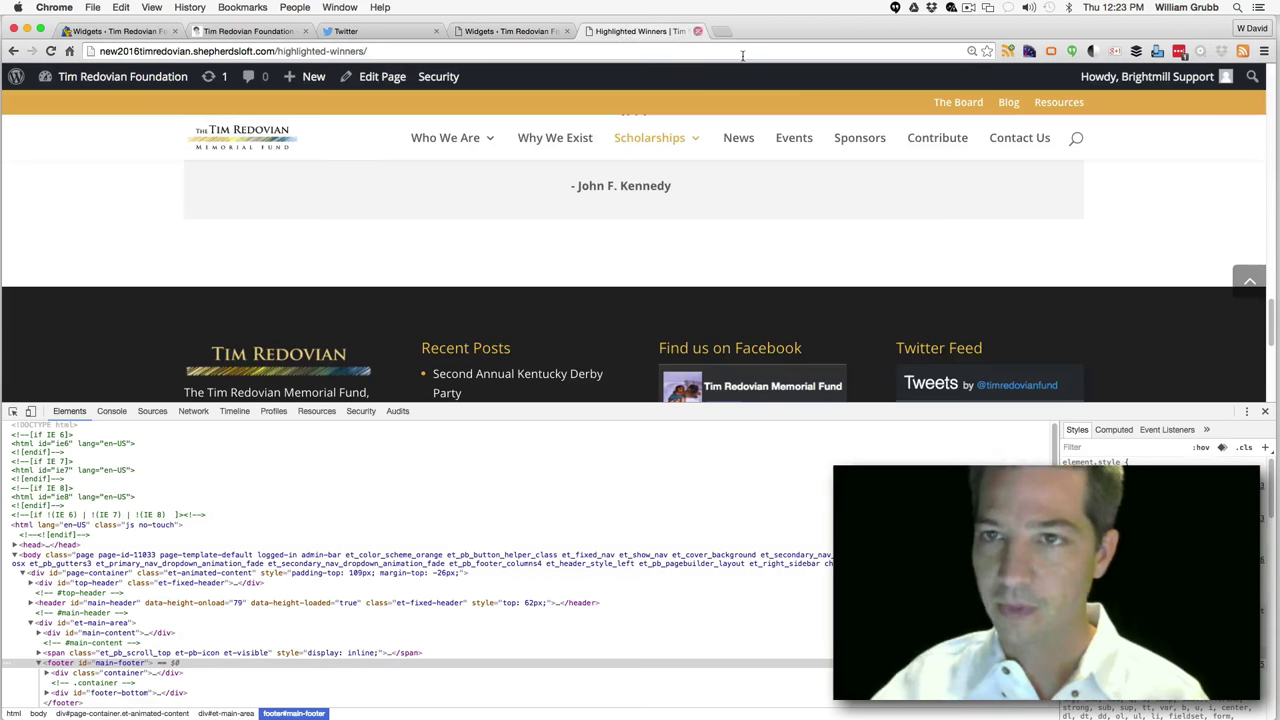
{"action": "left_click", "coordinate": [1265, 411]}
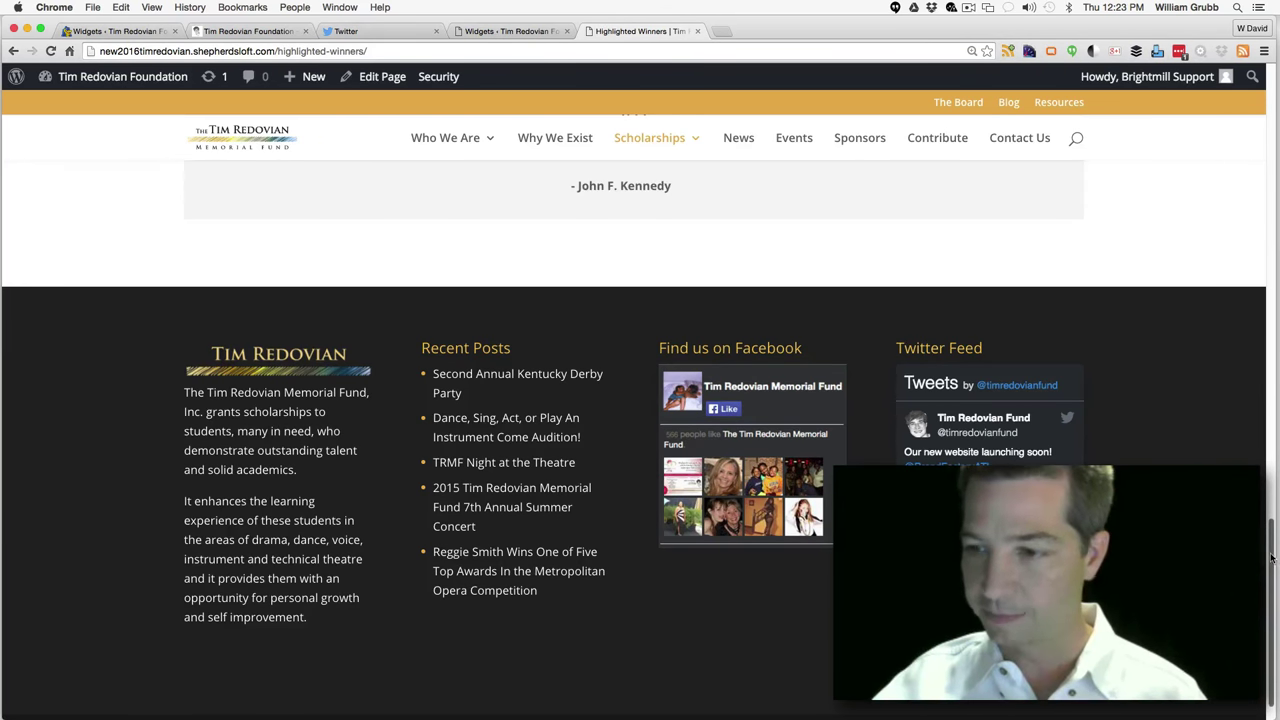
{"action": "scroll", "coordinate": [1270, 553], "scroll_direction": "up", "scroll_amount": 2}
{"action": "scroll", "coordinate": [1268, 556], "scroll_direction": "down", "scroll_amount": 2}
{"action": "scroll", "coordinate": [1268, 556], "scroll_direction": "down", "scroll_amount": 2}
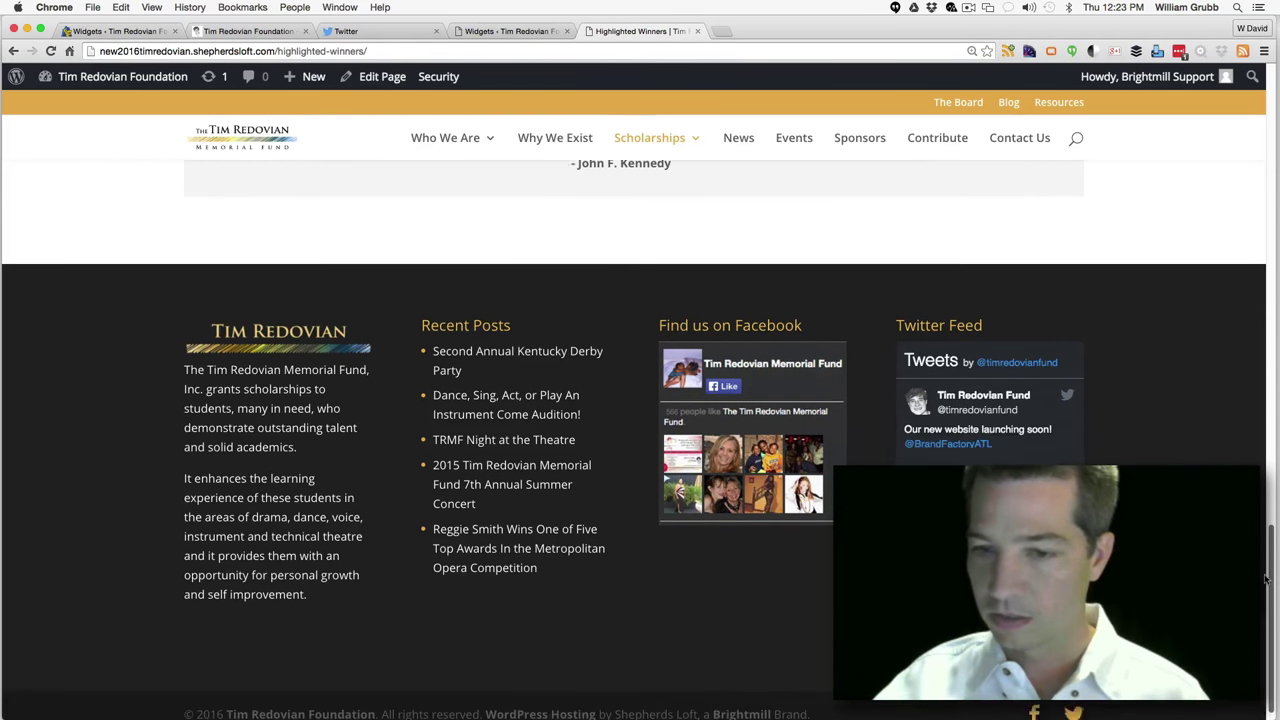
{"action": "scroll", "coordinate": [1265, 570], "scroll_direction": "up", "scroll_amount": 2}
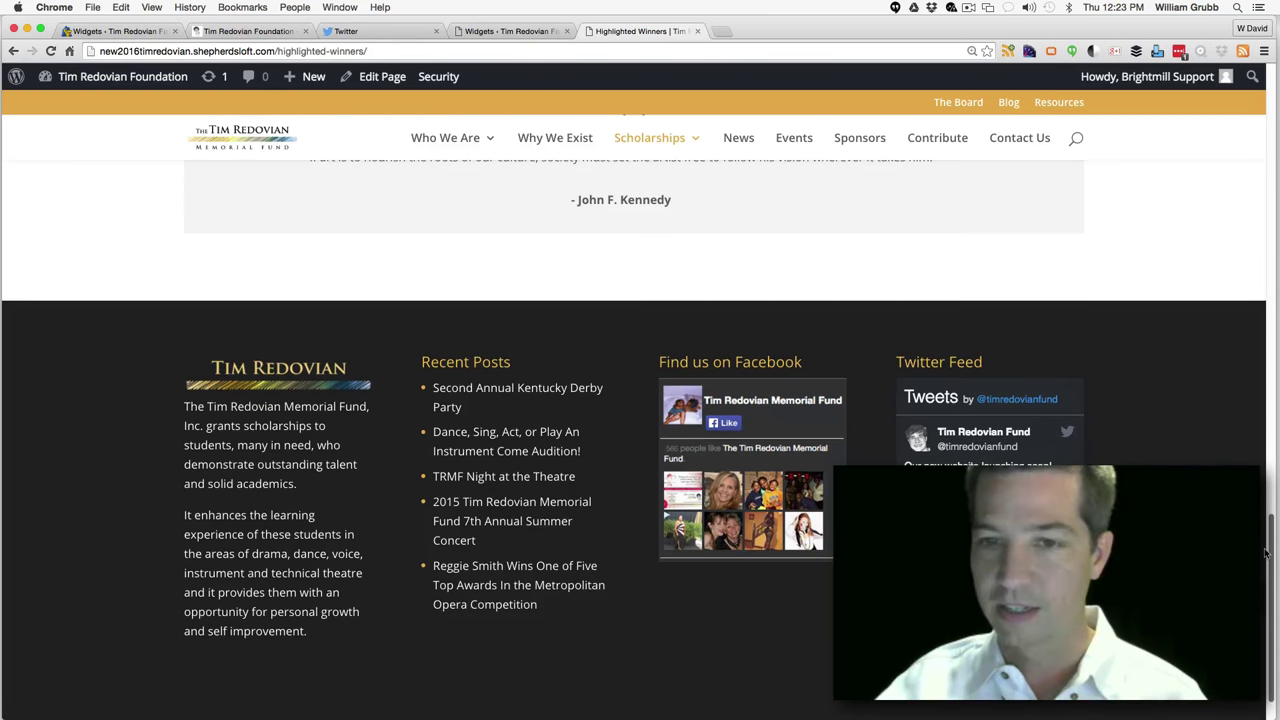
{"action": "scroll", "coordinate": [1265, 553], "scroll_direction": "up", "scroll_amount": 2}
{"action": "scroll", "coordinate": [1266, 553], "scroll_direction": "down", "scroll_amount": 2}
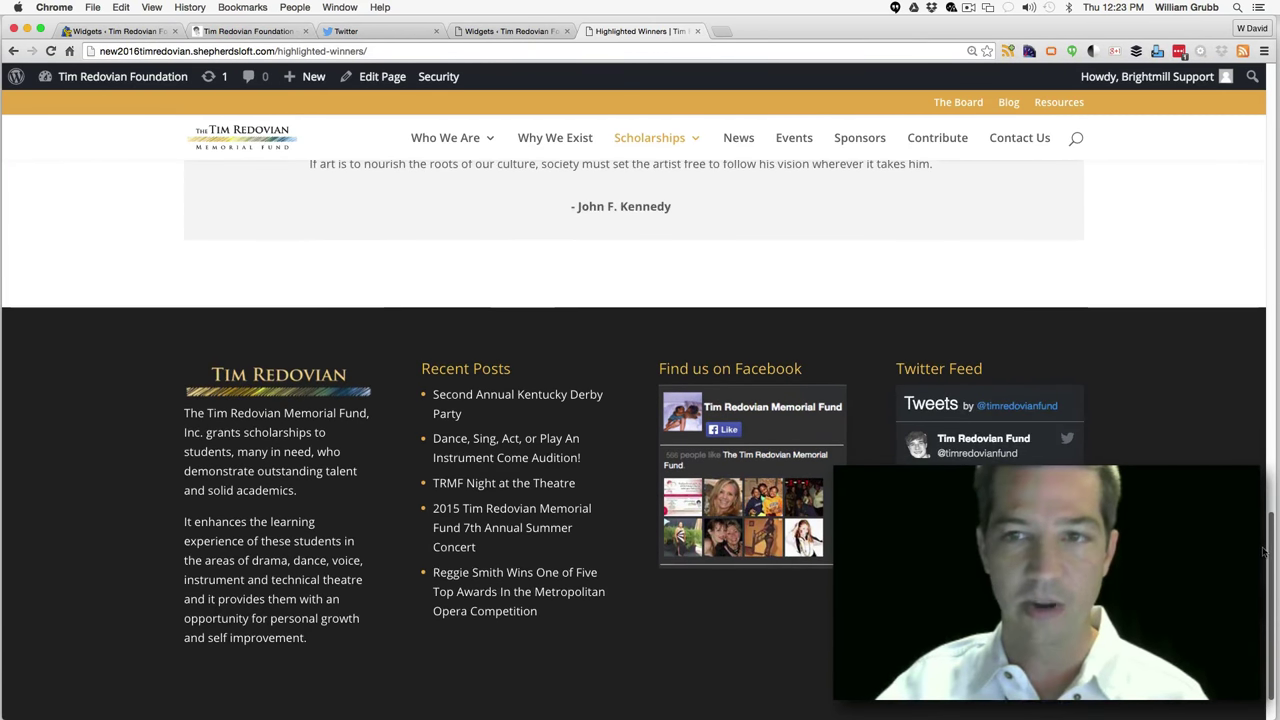
Compare the old site's Recent Posts footer heading with the new Highlighted Winners page footer
{"action": "left_click", "coordinate": [262, 32]}
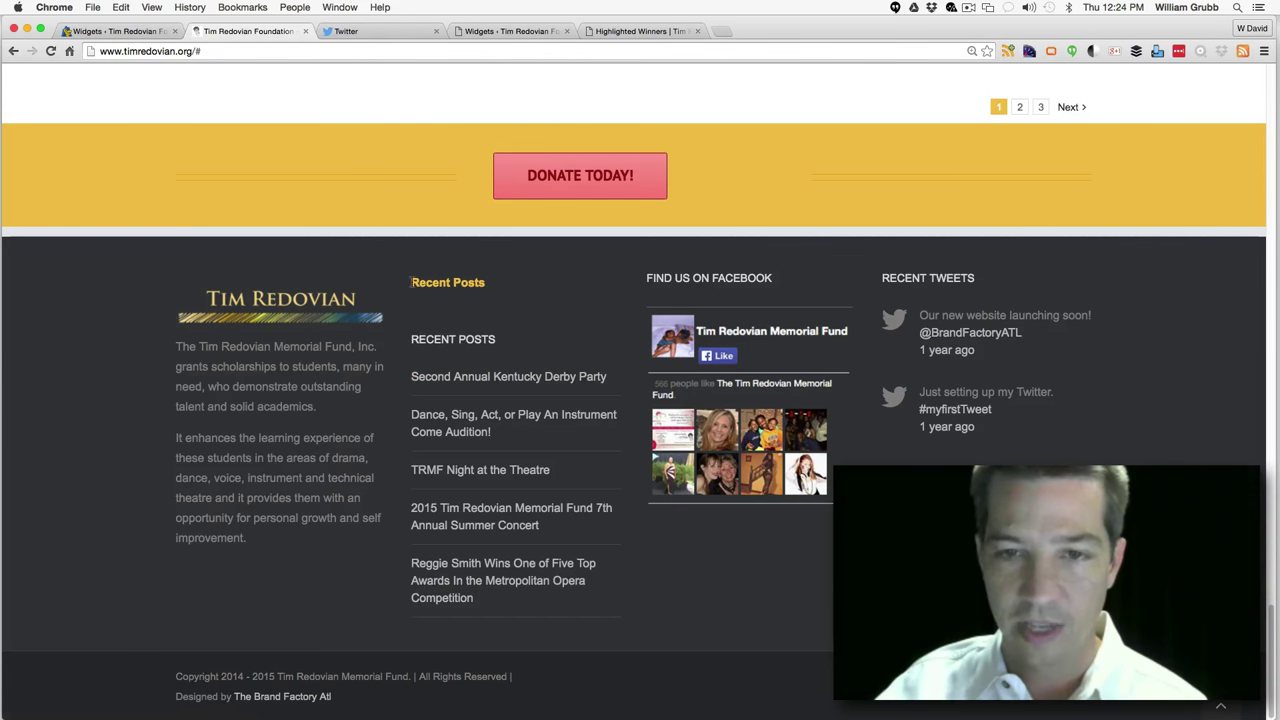
{"action": "left_click_drag", "start_coordinate": [412, 283], "coordinate": [467, 324]}
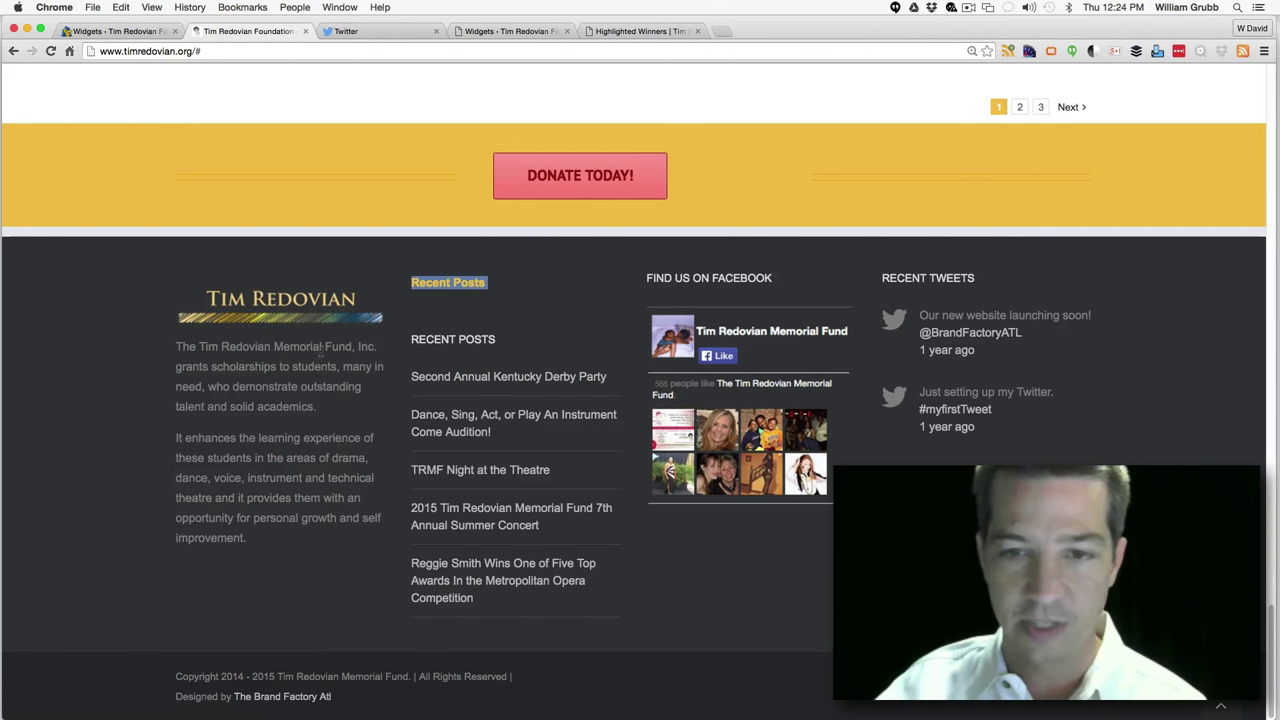
{"action": "left_click", "coordinate": [640, 31]}
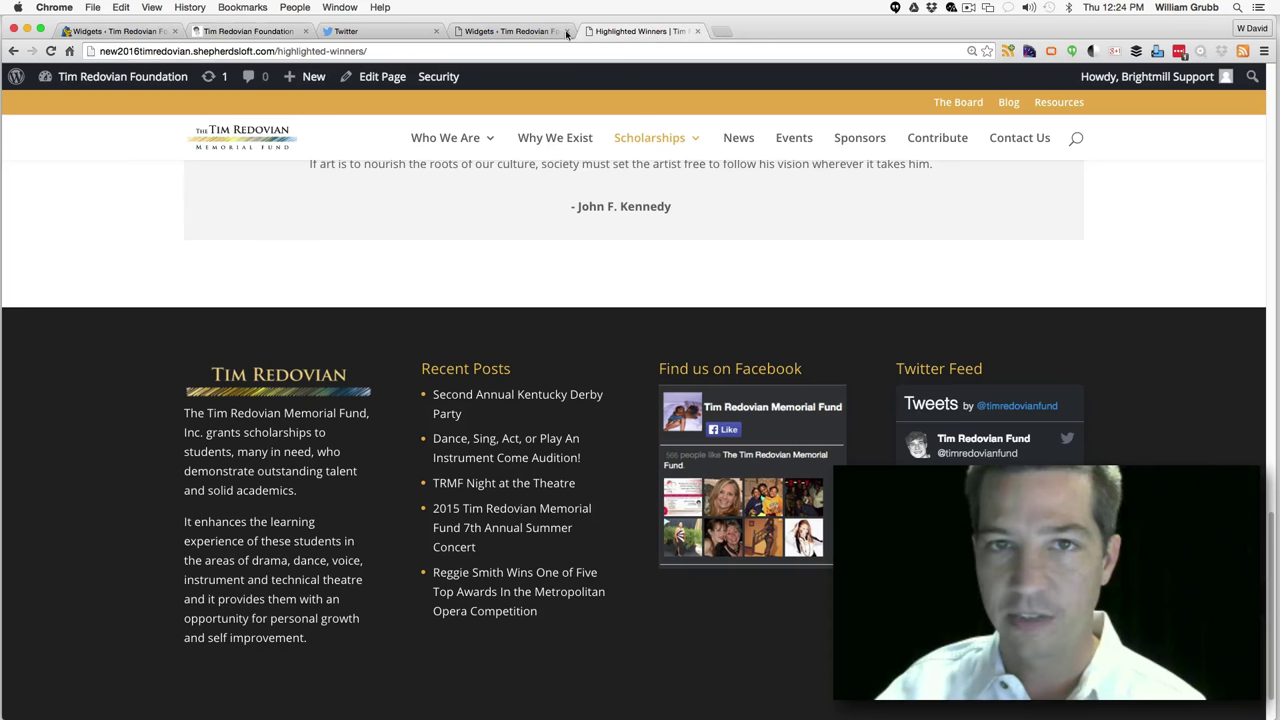
{"action": "left_click", "coordinate": [278, 31]}
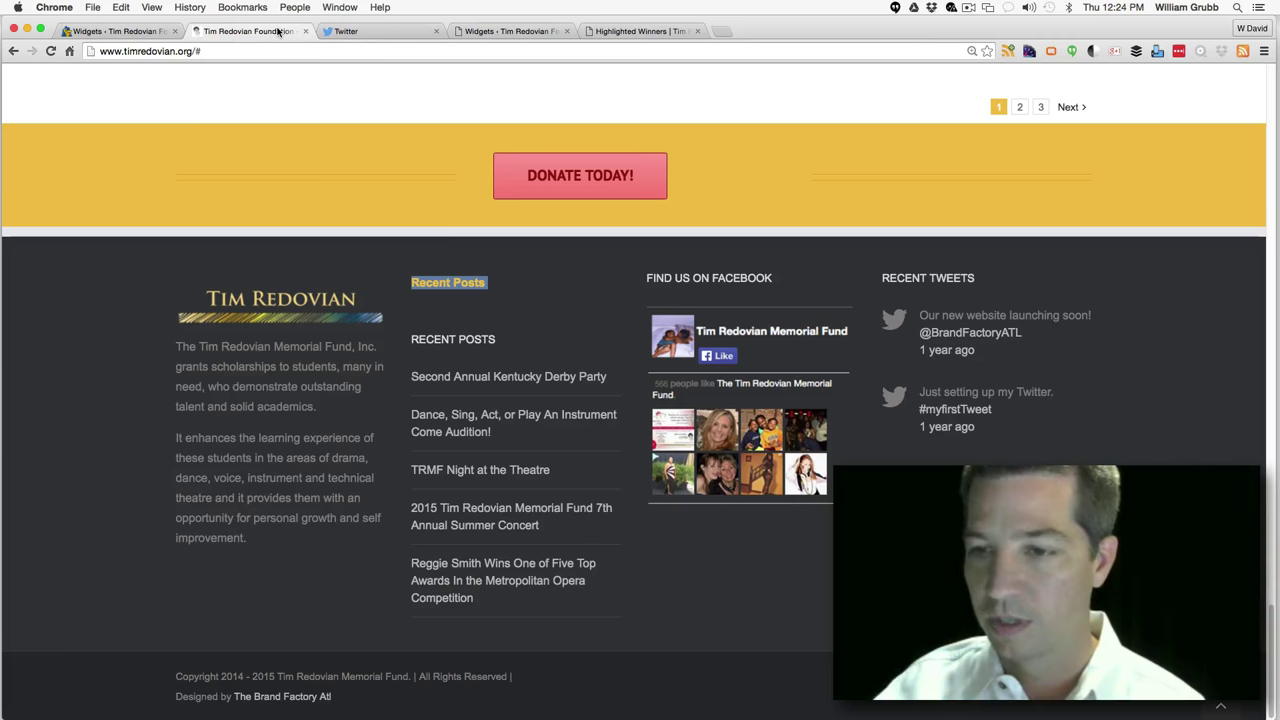
{"action": "left_click", "coordinate": [622, 31]}
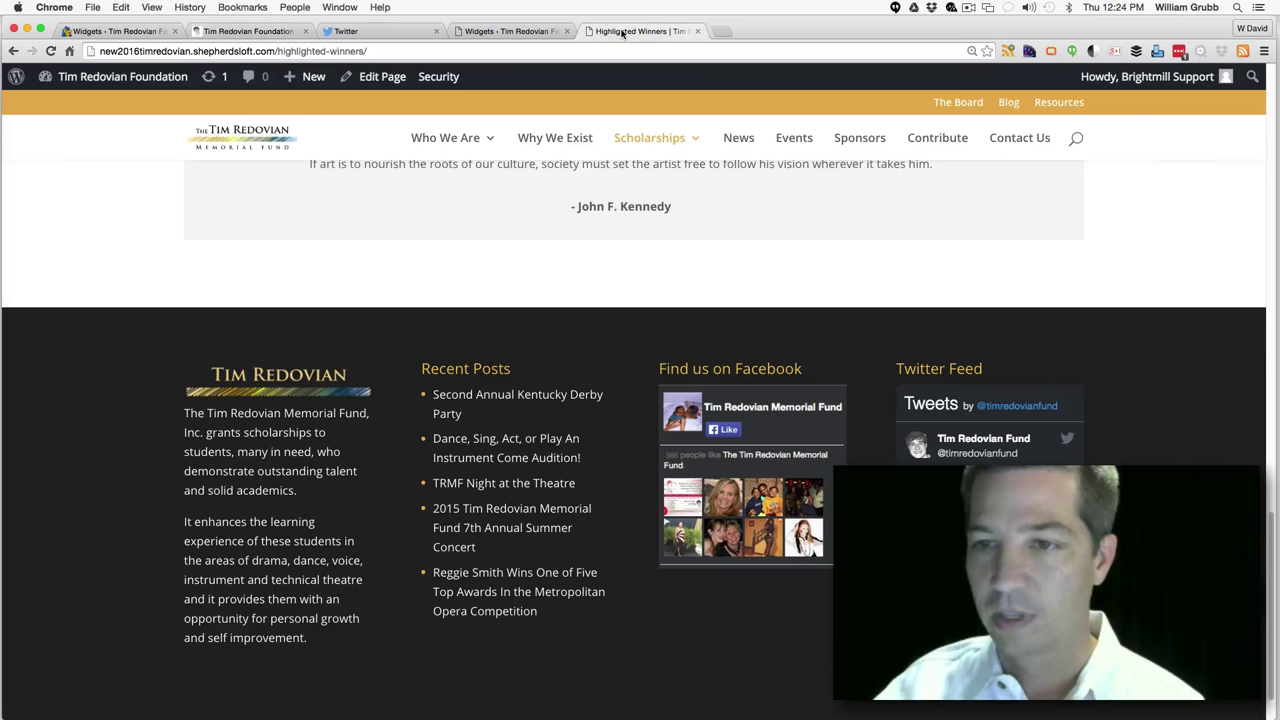
{"action": "left_click_drag", "start_coordinate": [430, 368], "coordinate": [527, 370]}
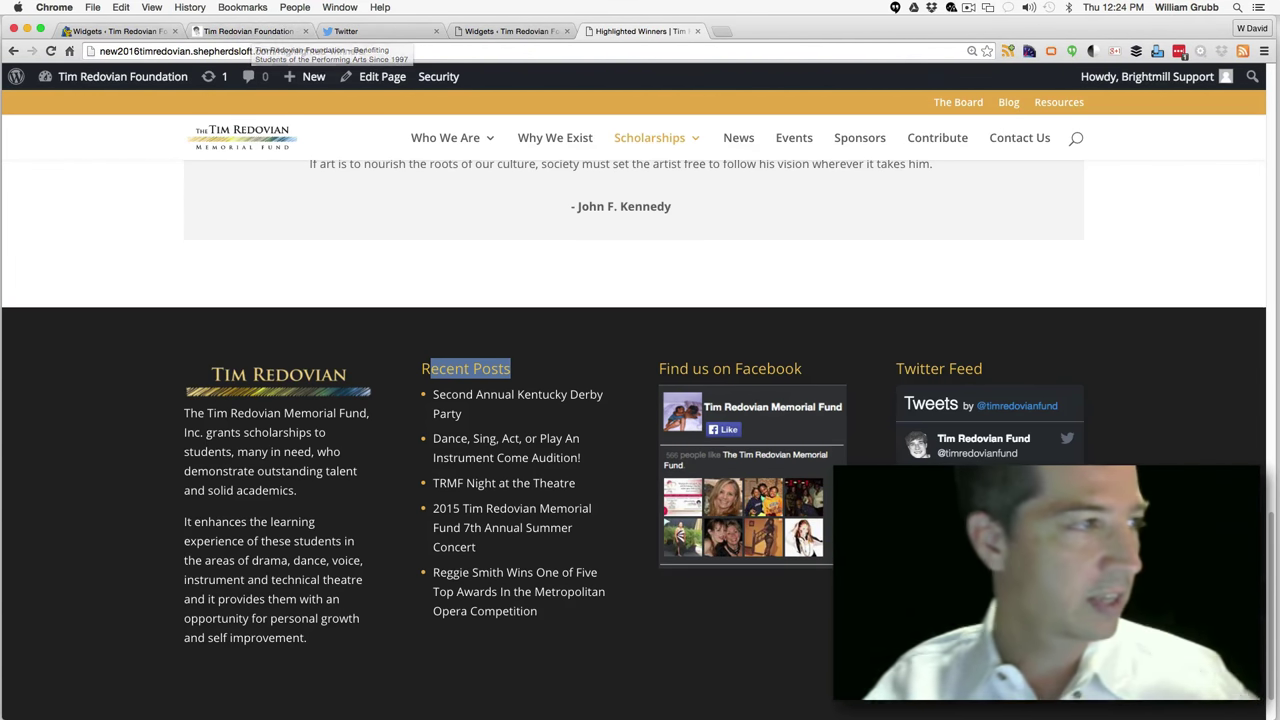
{"action": "key", "text": "super+Tab"}
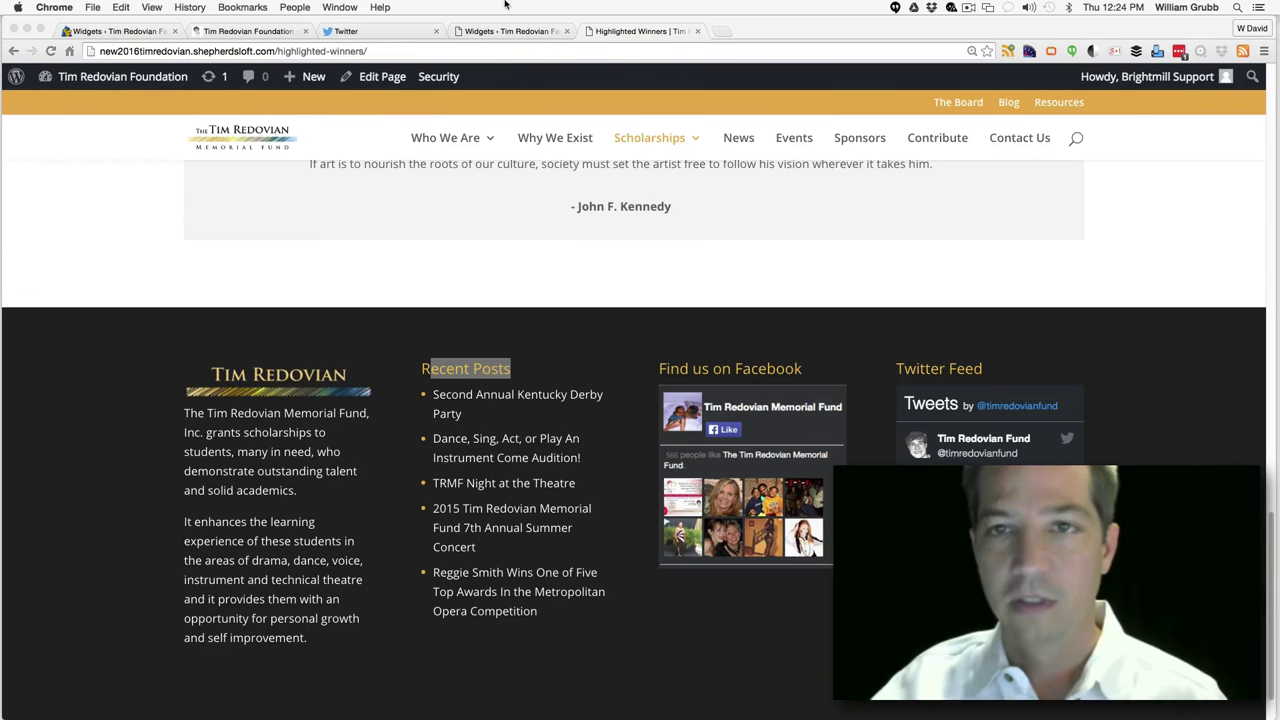
Open and scroll through the Second Annual Kentucky Derby Party post, then go back to Widgets admin
{"action": "left_click", "coordinate": [655, 37]}
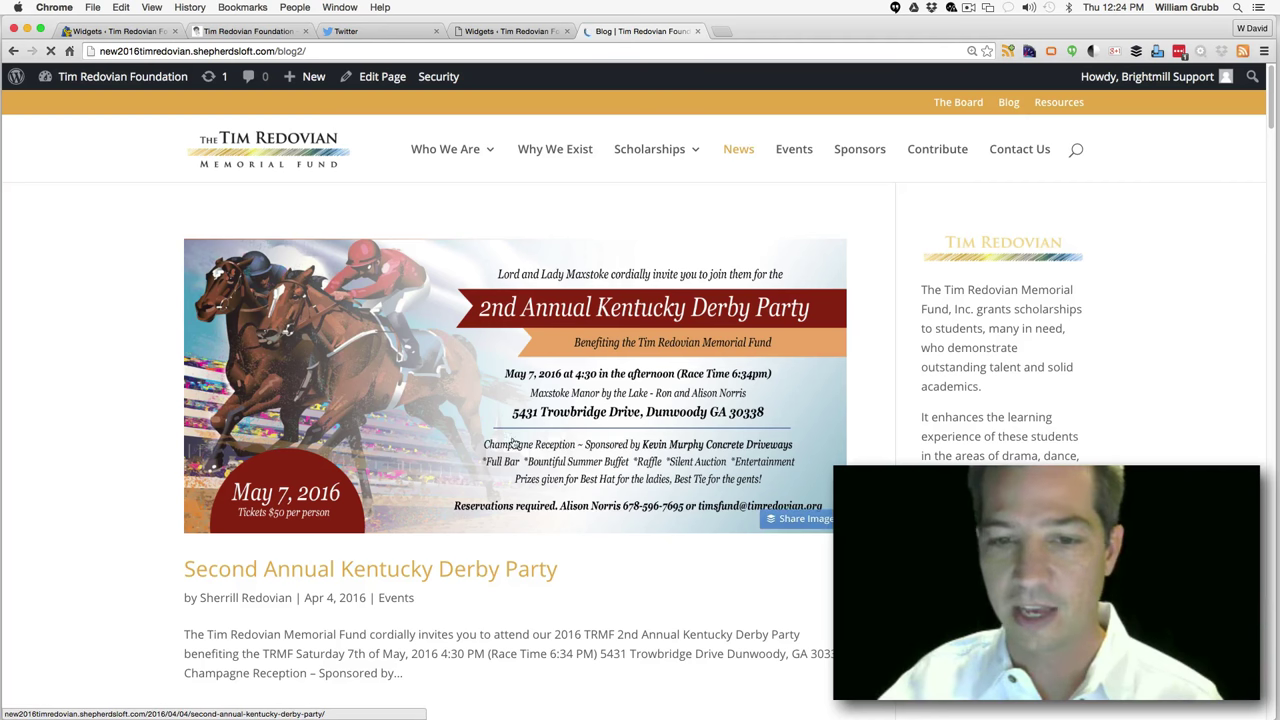
{"action": "left_click", "coordinate": [407, 569]}
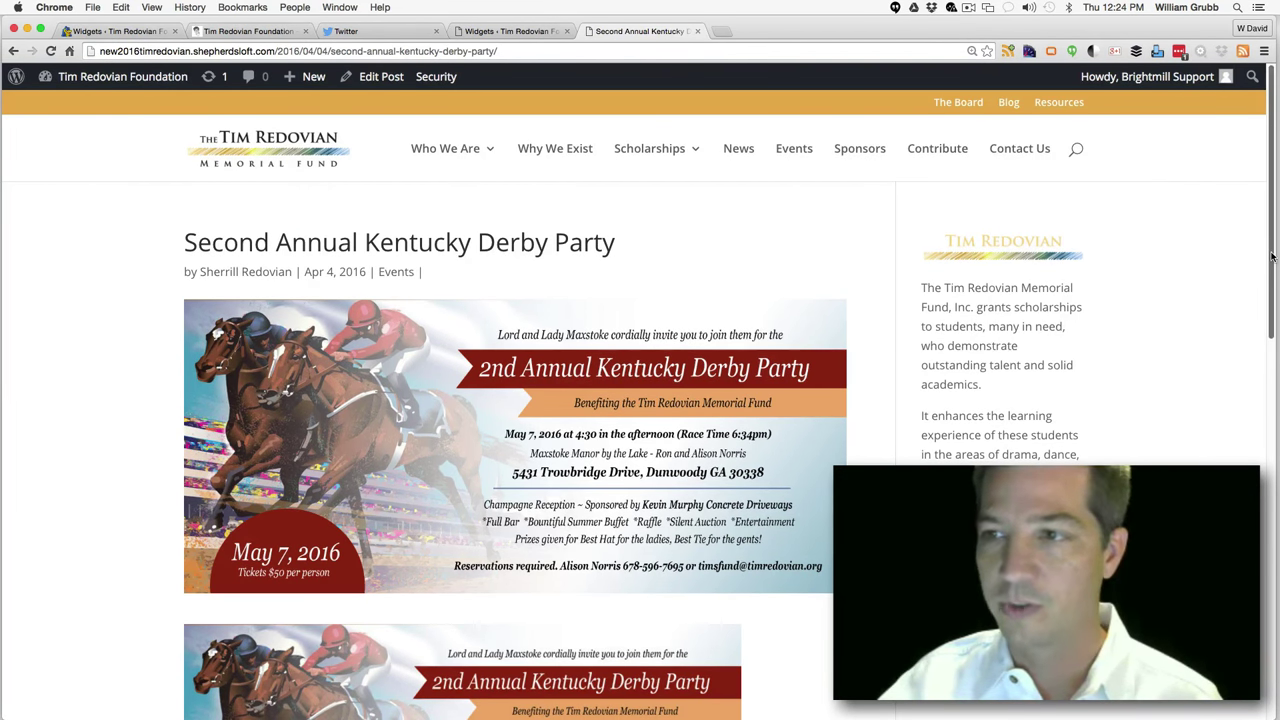
{"action": "scroll", "coordinate": [1267, 263], "scroll_direction": "down", "scroll_amount": 4}
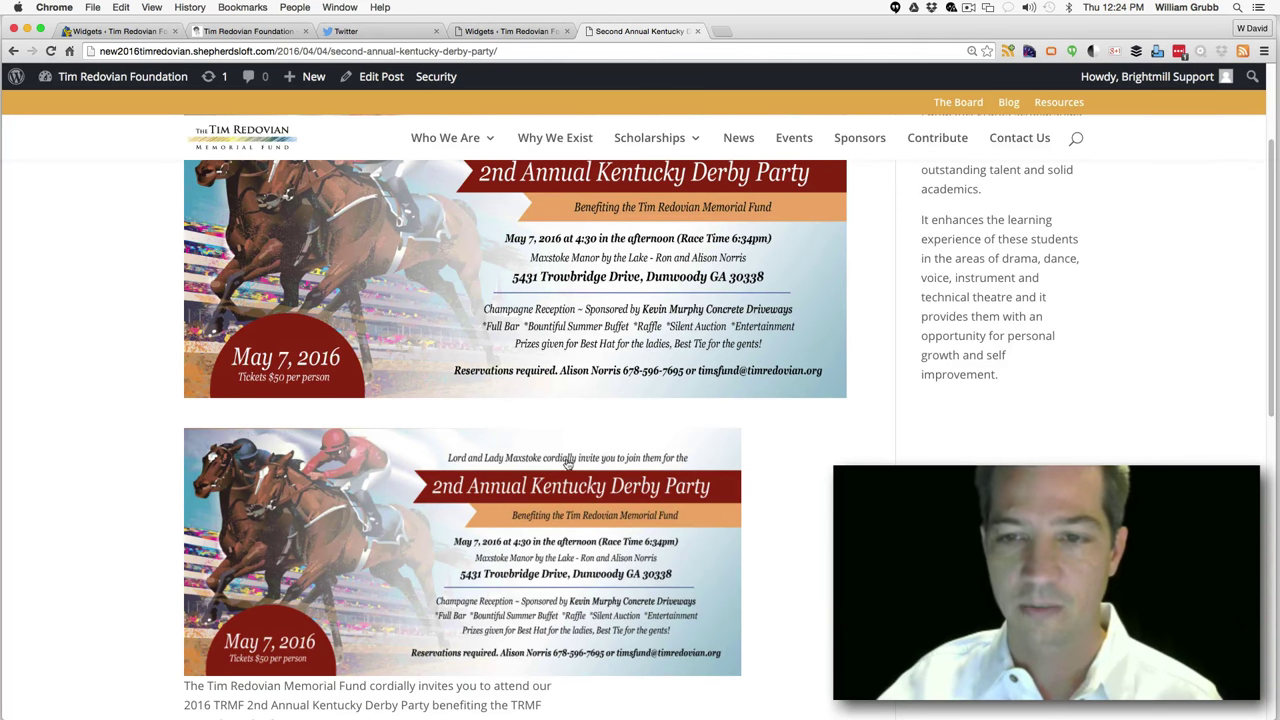
{"action": "left_click", "coordinate": [479, 34]}
In Divi Theme Options' Single Post Layout, set Place Thumbs on Posts to Disable and save
{"action": "mouse_move", "coordinate": [63, 664]}
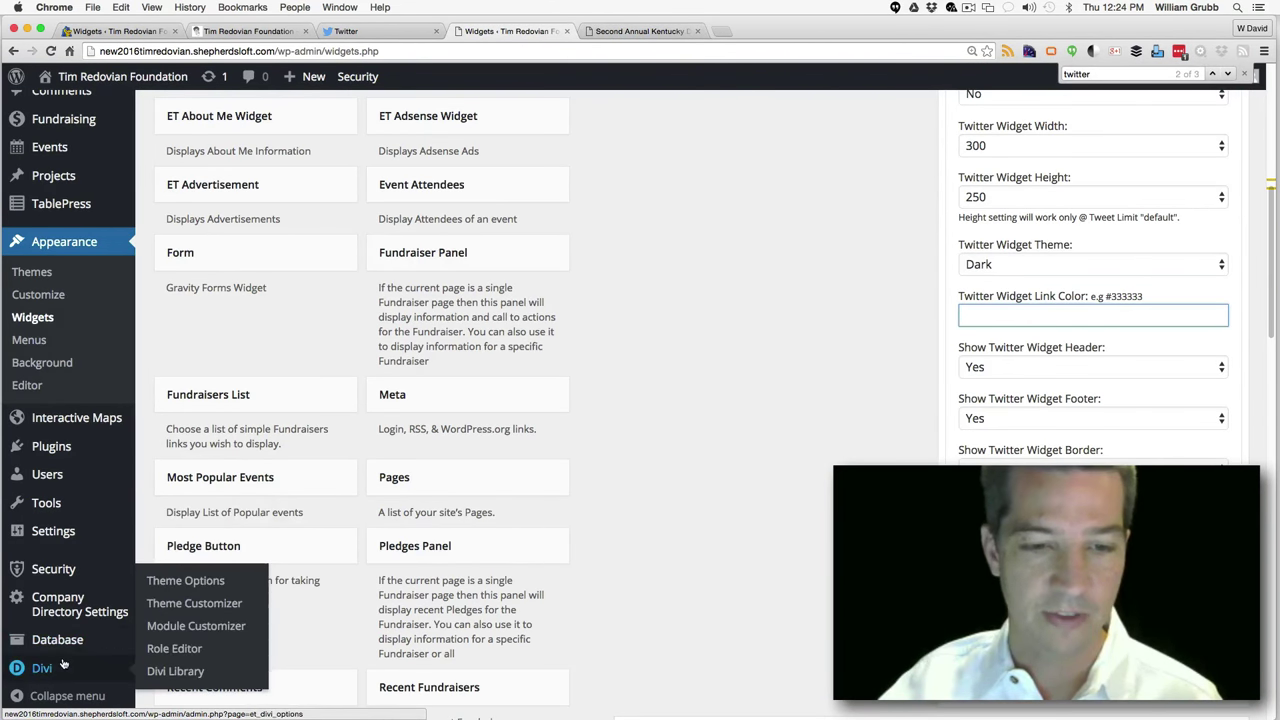
{"action": "left_click", "coordinate": [190, 581]}
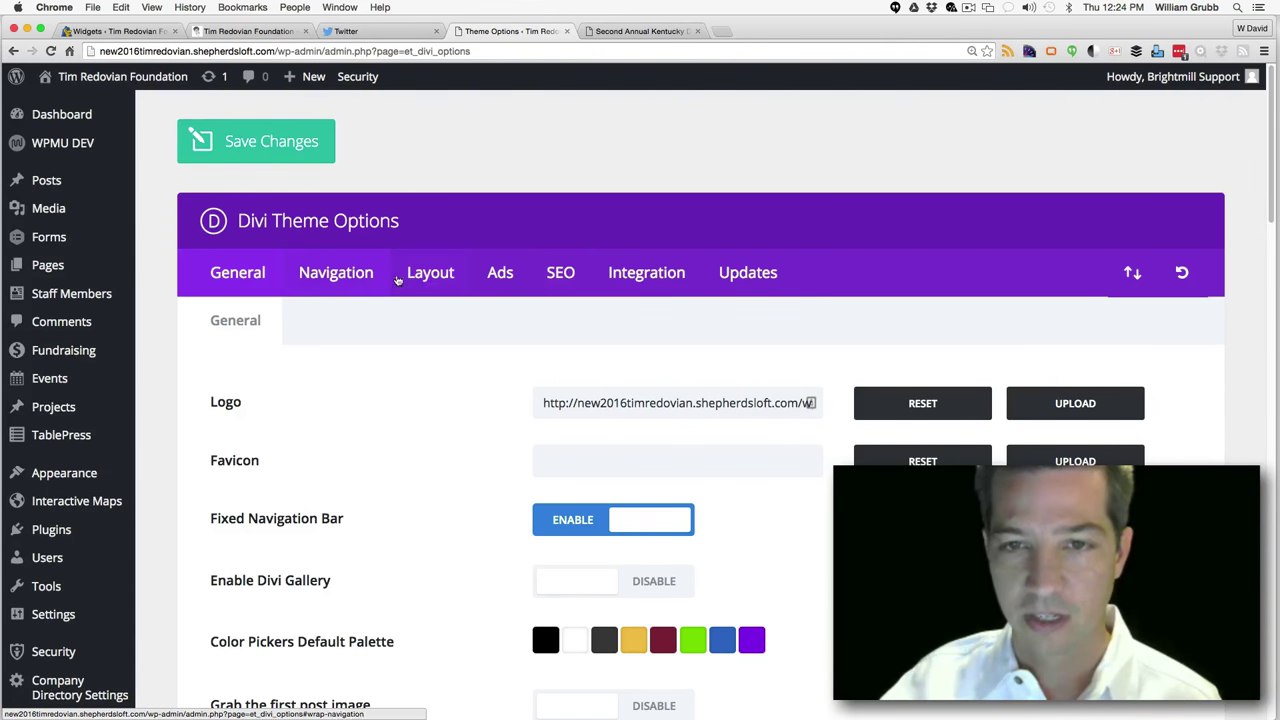
{"action": "left_click", "coordinate": [430, 276]}
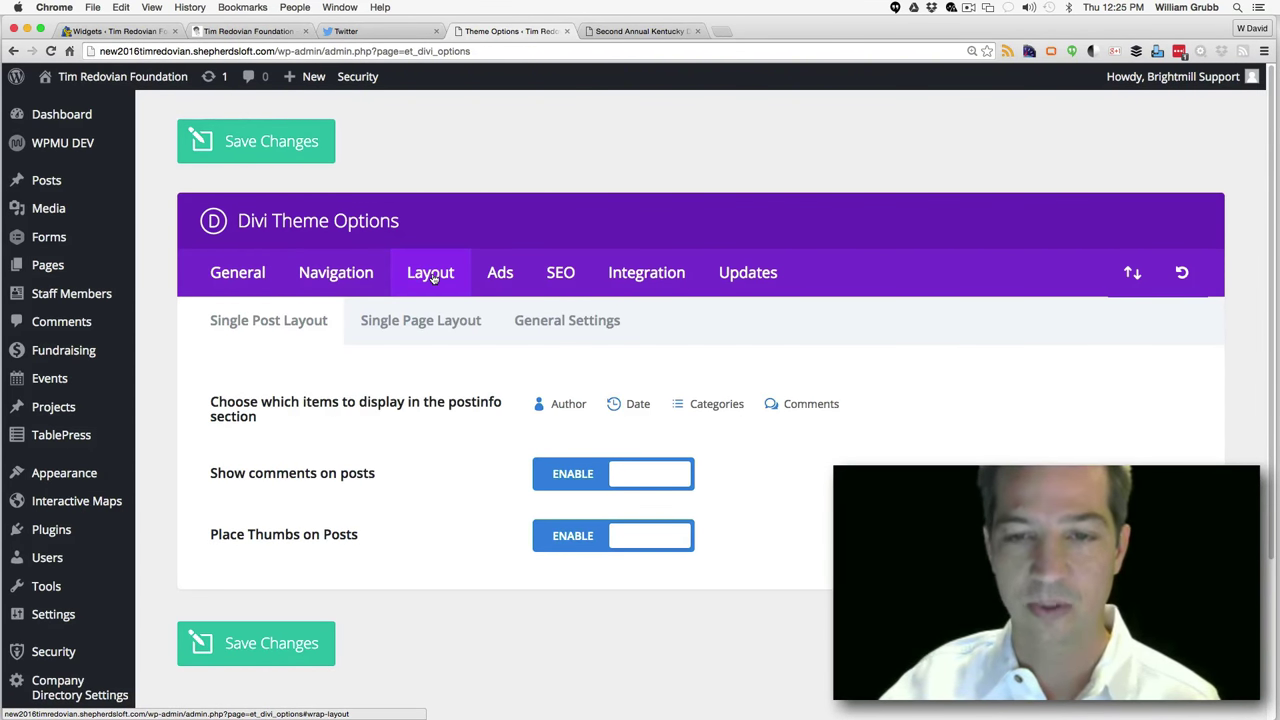
{"action": "left_click", "coordinate": [424, 328]}
{"action": "left_click", "coordinate": [298, 327]}
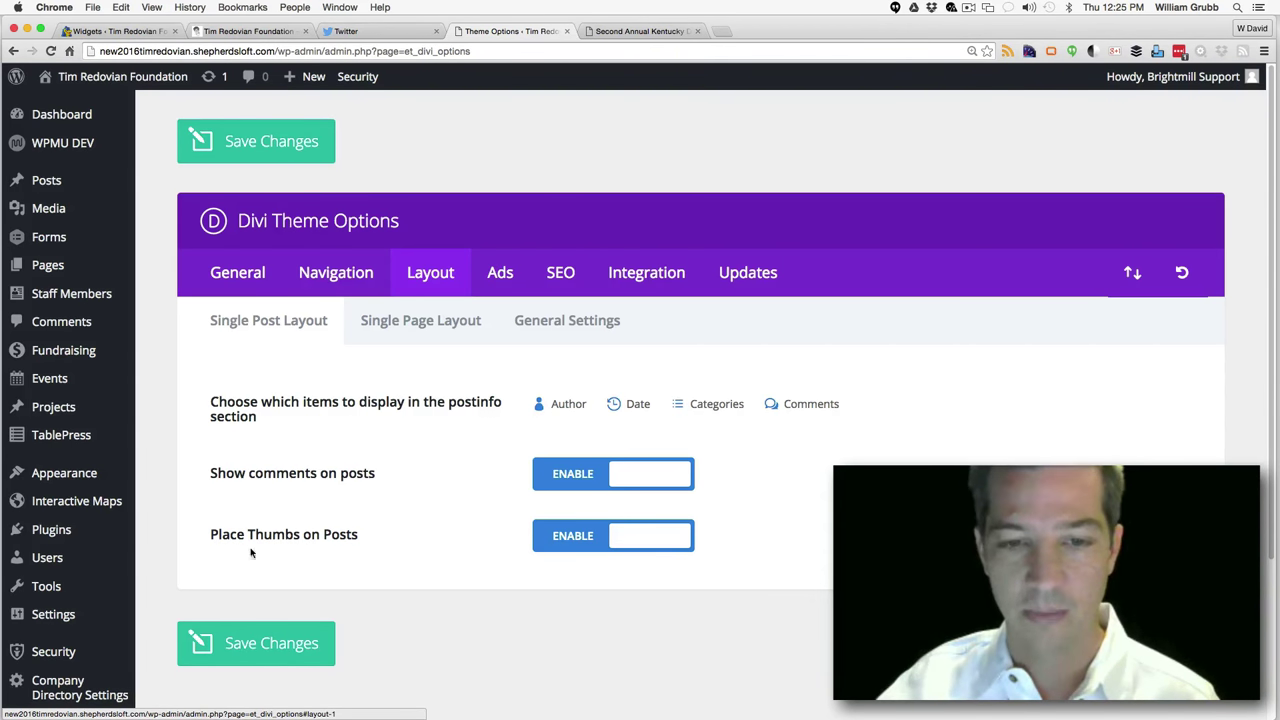
{"action": "left_click", "coordinate": [566, 538]}
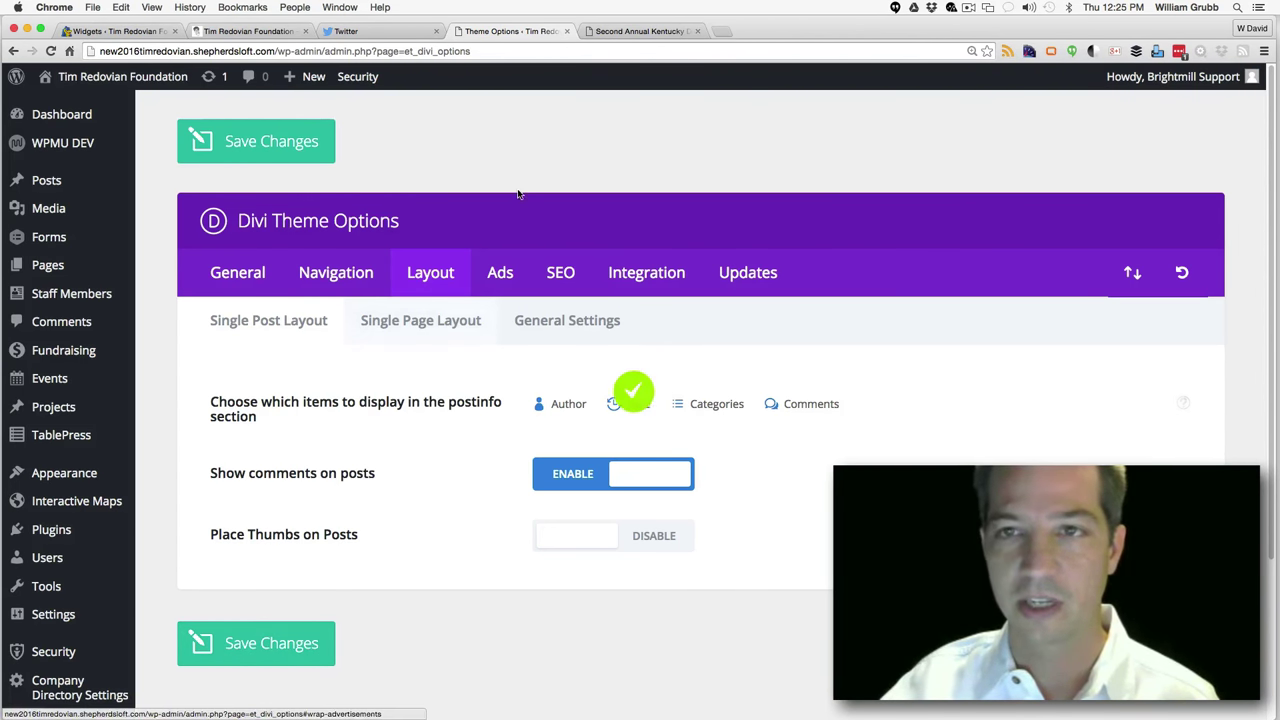
{"action": "left_click", "coordinate": [618, 31]}
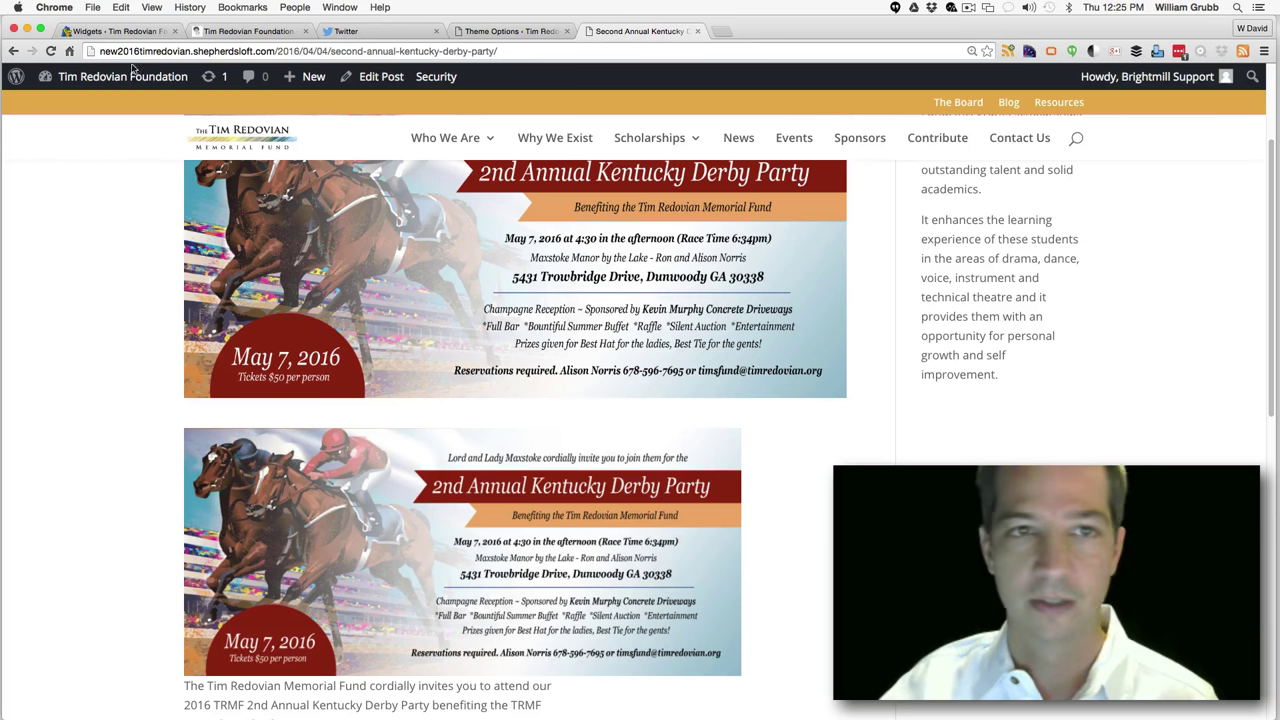
Reload the Kentucky Derby post to confirm one flyer, then open the Dance, Sing, Act audition post from News
{"action": "left_click", "coordinate": [66, 52]}
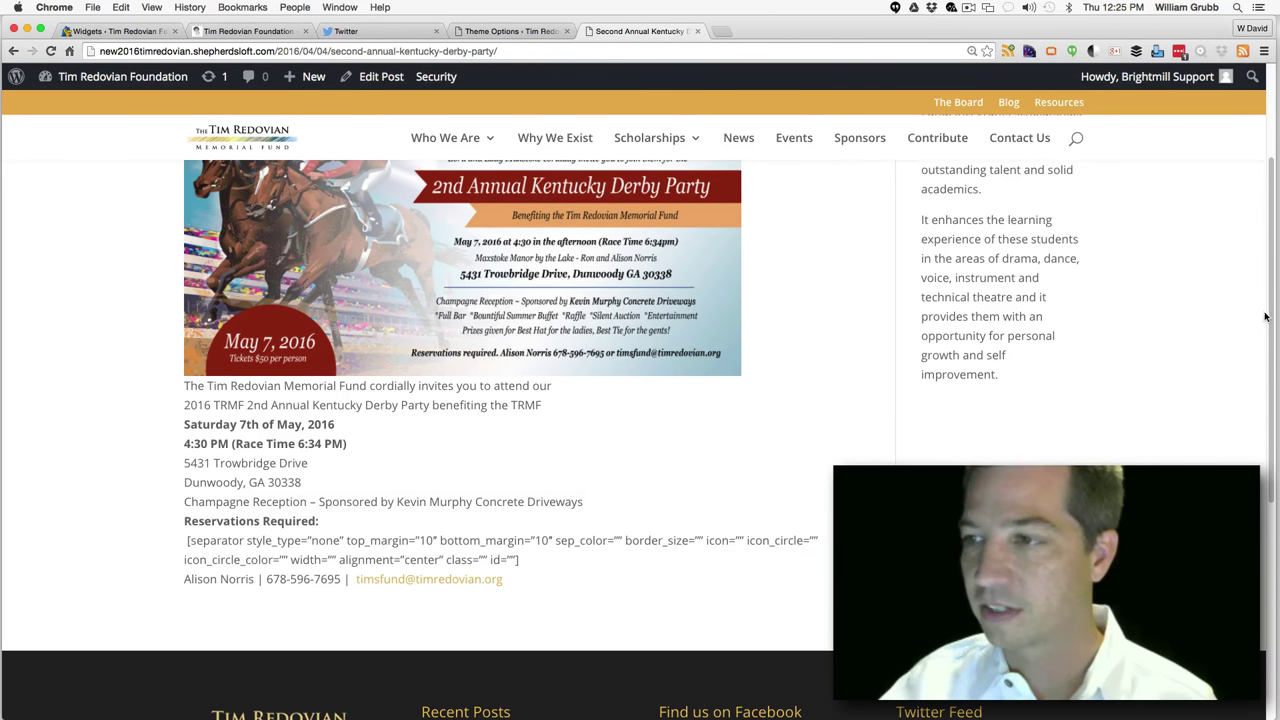
{"action": "left_click_drag", "start_coordinate": [1271, 318], "coordinate": [1266, 258]}
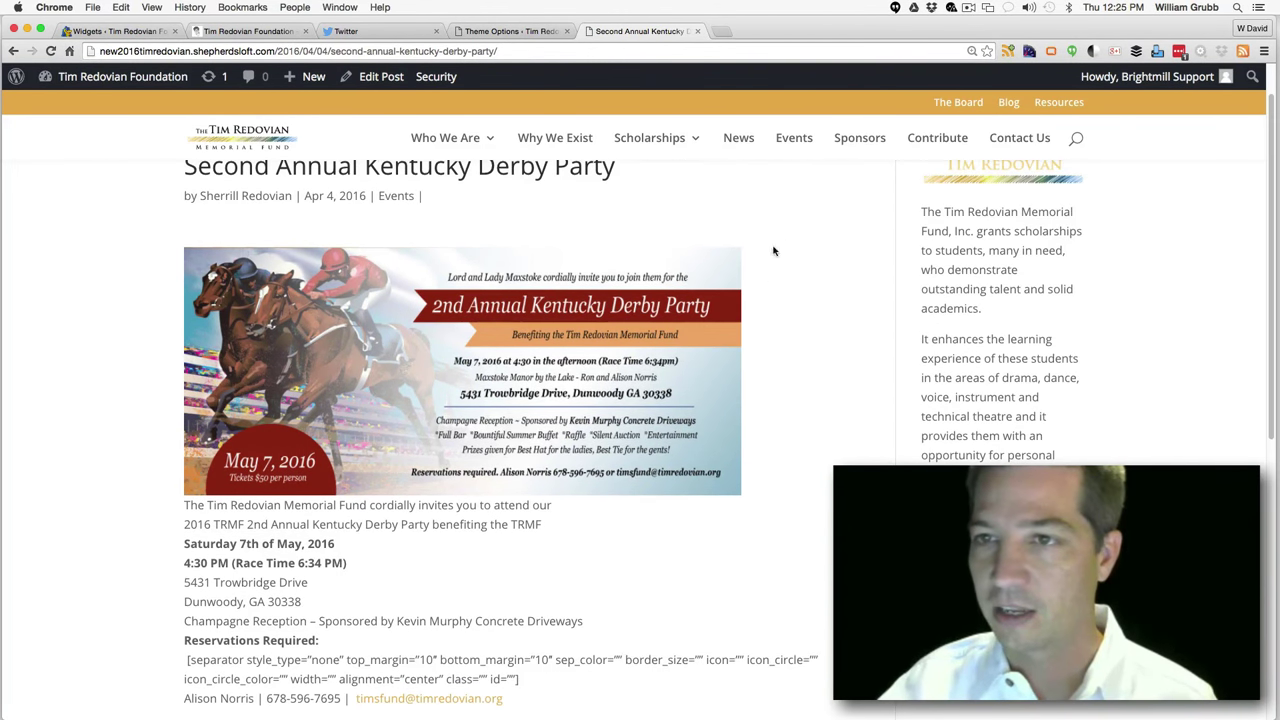
{"action": "left_click", "coordinate": [743, 140]}
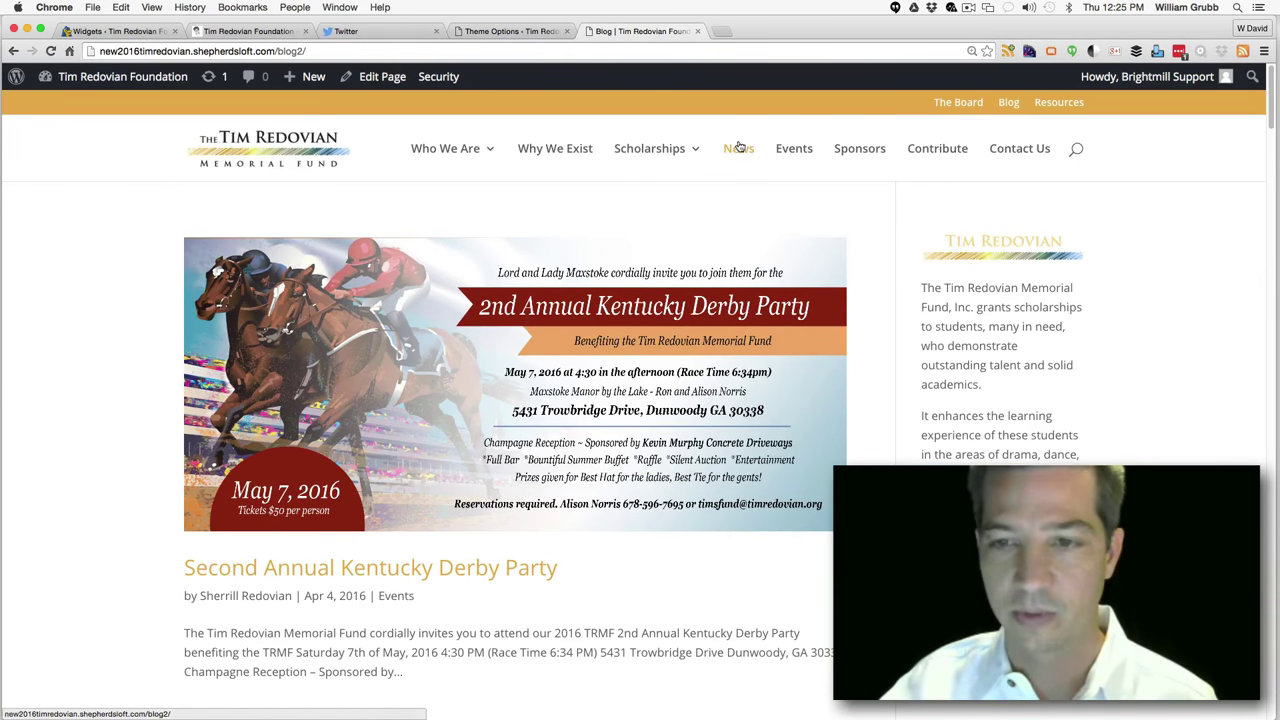
{"action": "left_click_drag", "start_coordinate": [1271, 119], "coordinate": [1269, 246]}
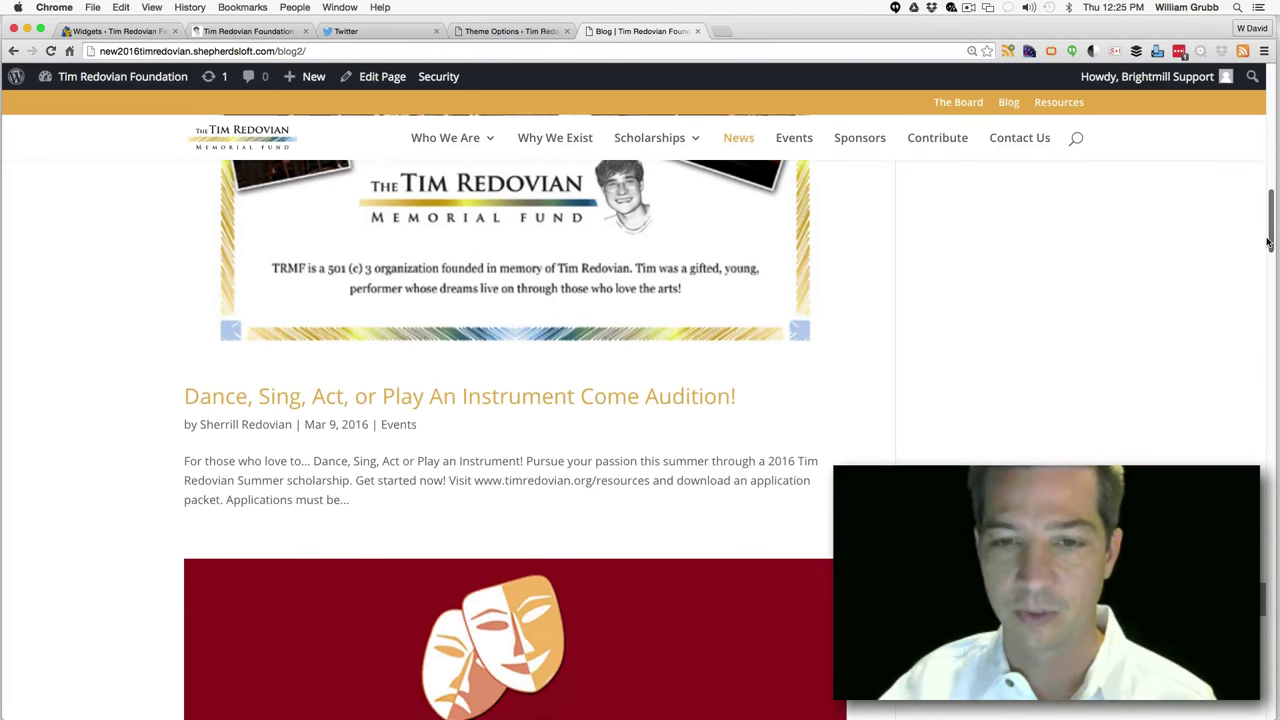
{"action": "left_click", "coordinate": [537, 396]}
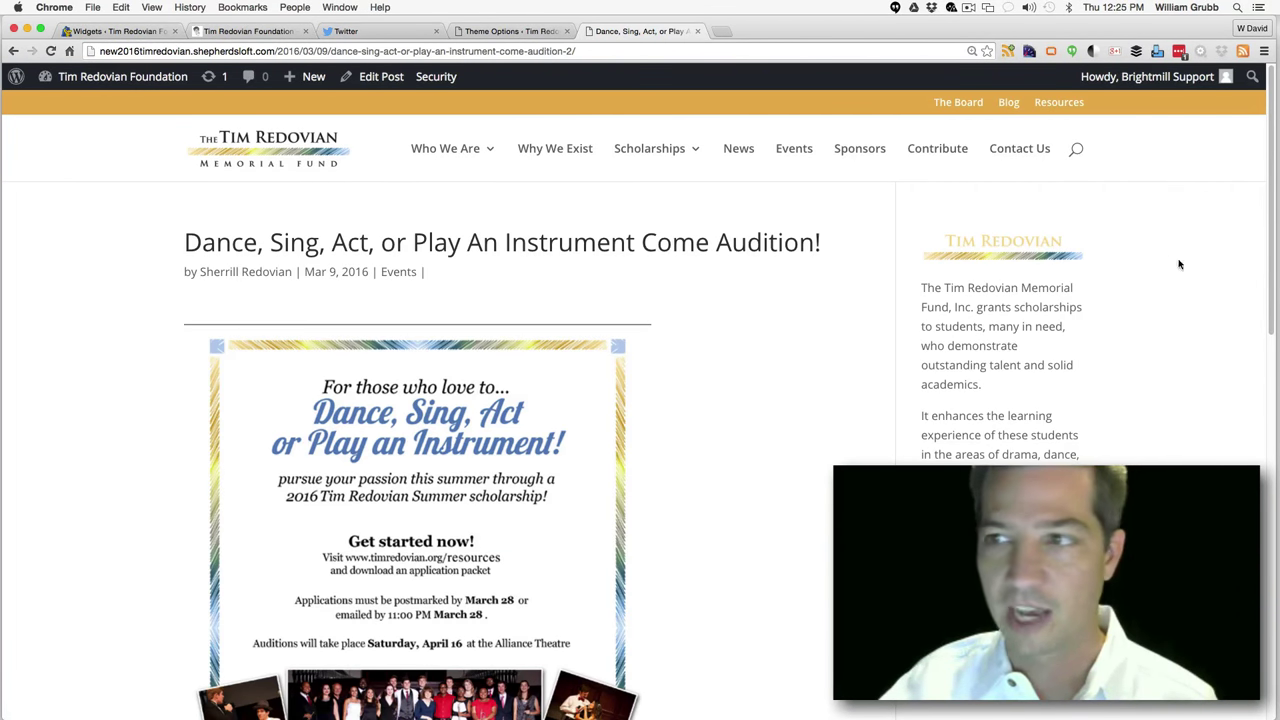
{"action": "left_click_drag", "start_coordinate": [1270, 195], "coordinate": [1259, 127]}
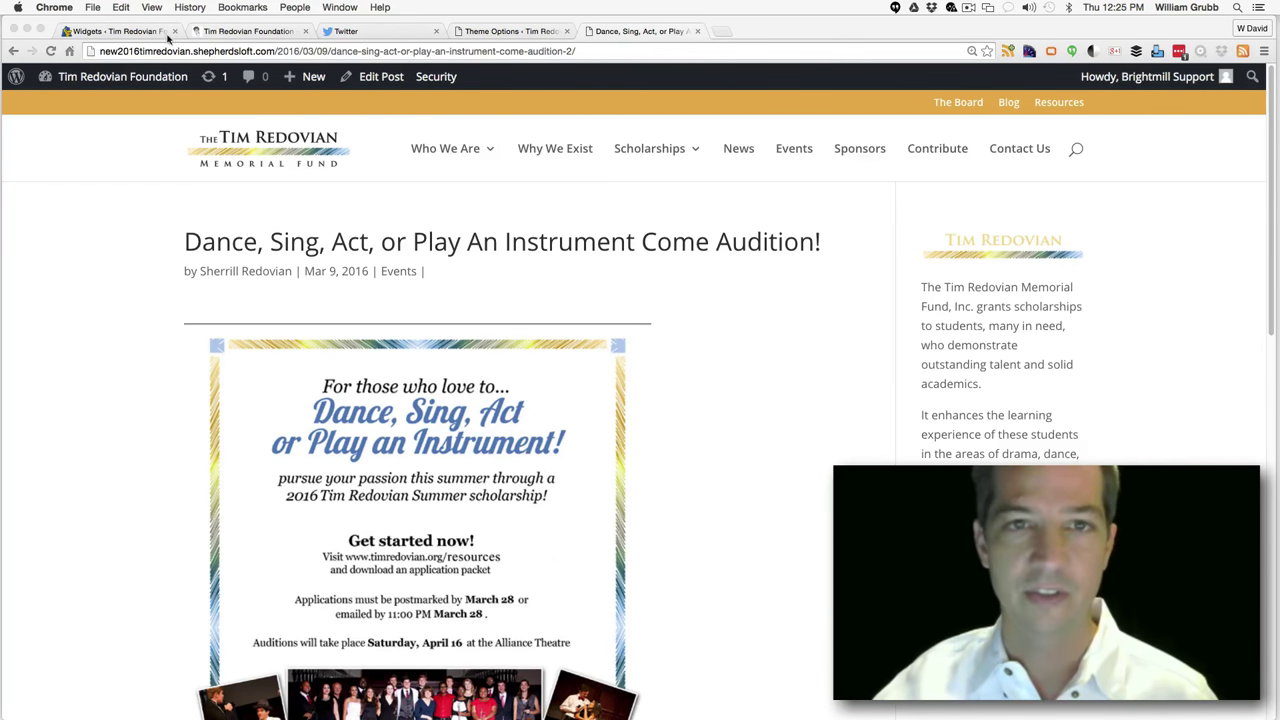
Review the sidebar widgets on the old timredovian.org Blog page, then go back to Divi Theme Options
{"action": "left_click", "coordinate": [259, 33]}
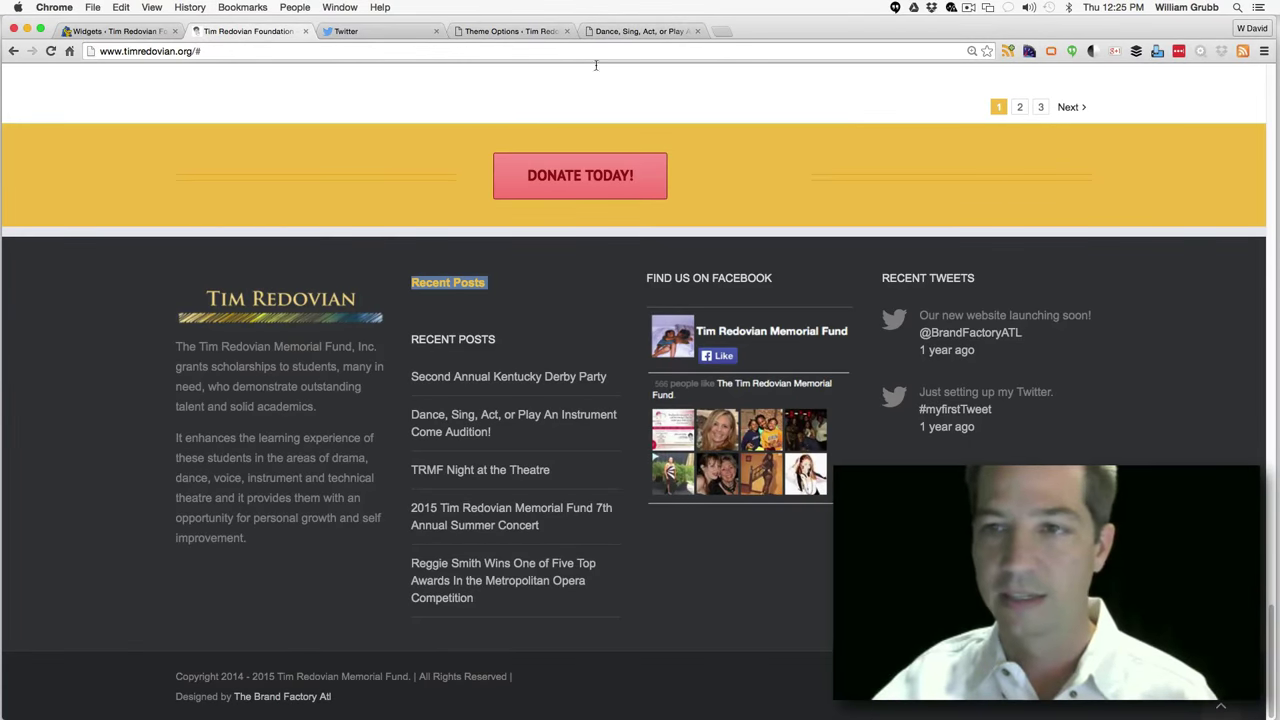
{"action": "left_click", "coordinate": [1275, 116]}
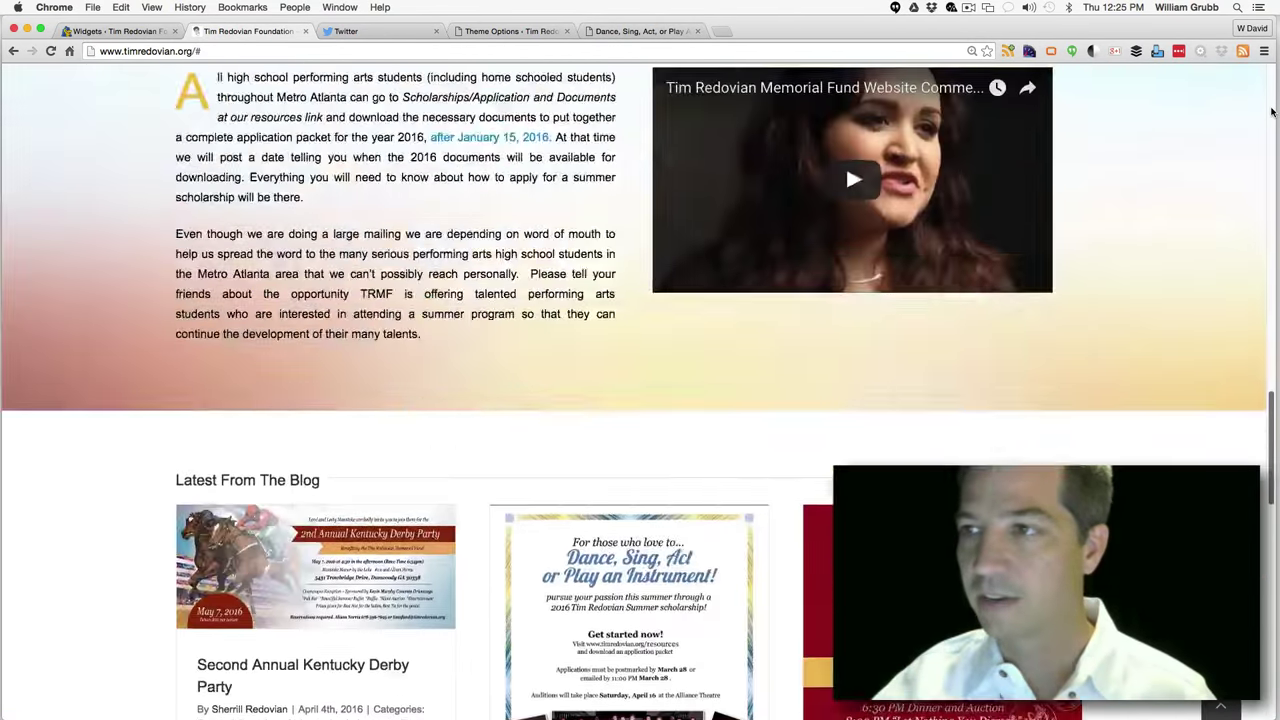
{"action": "scroll", "coordinate": [1272, 112], "scroll_direction": "down", "scroll_amount": 2}
{"action": "scroll", "coordinate": [1272, 112], "scroll_direction": "up", "scroll_amount": 2}
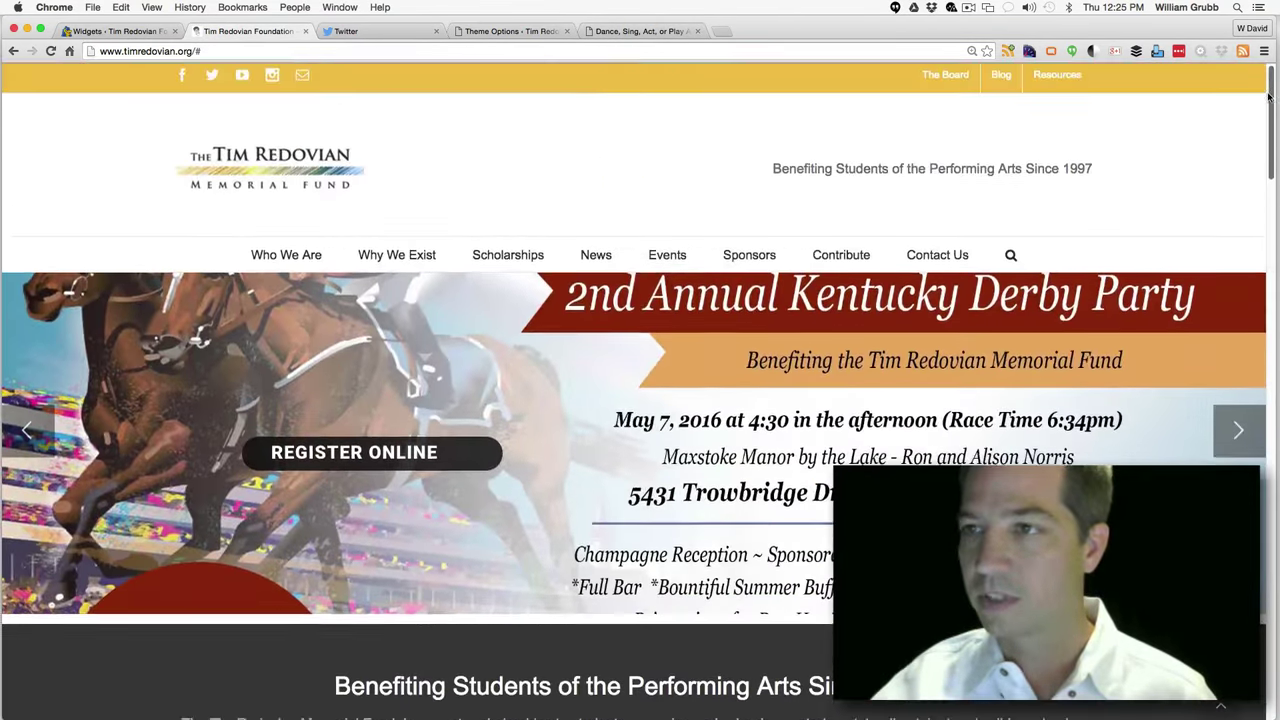
{"action": "left_click", "coordinate": [1000, 83]}
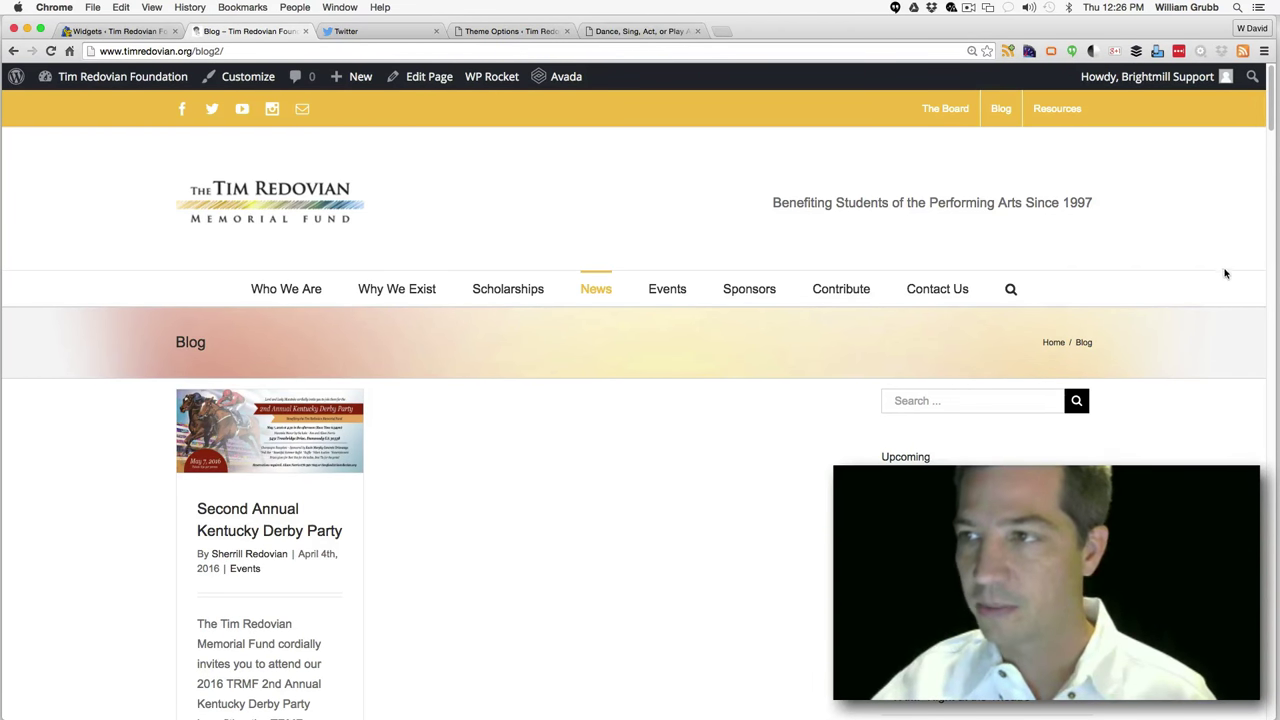
{"action": "left_click_drag", "start_coordinate": [1275, 105], "coordinate": [1270, 134]}
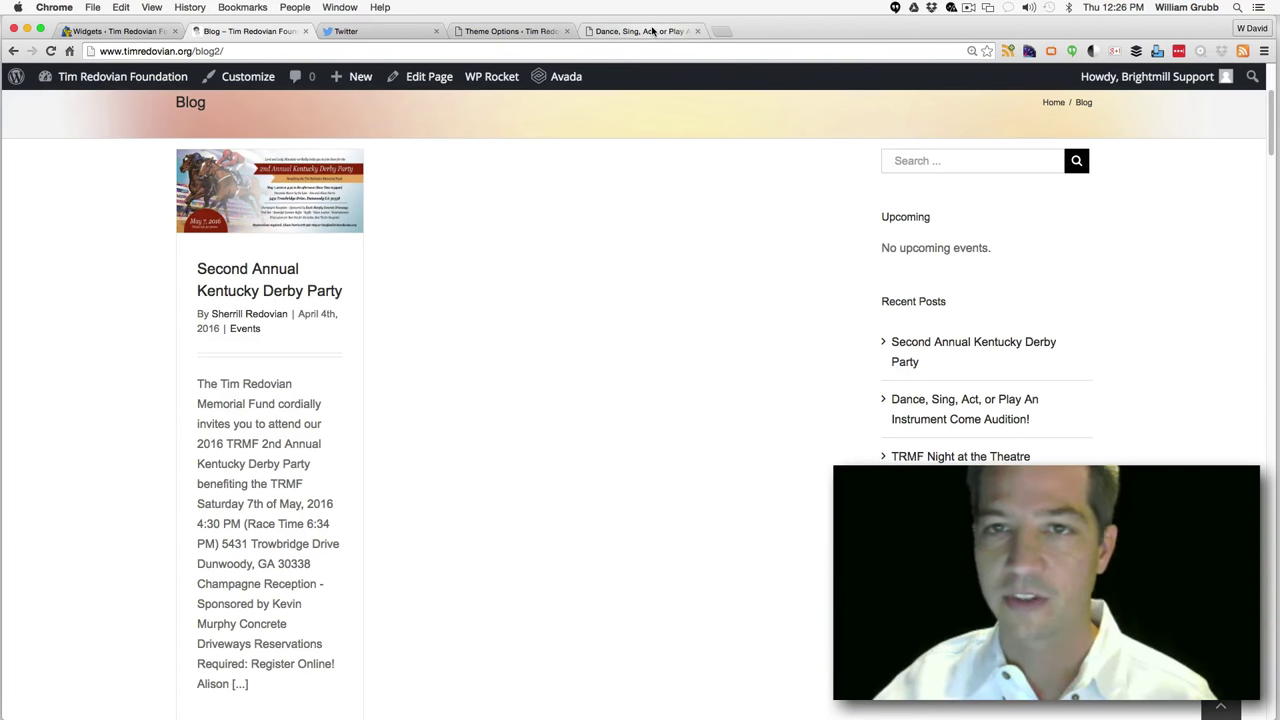
{"action": "left_click", "coordinate": [500, 31]}
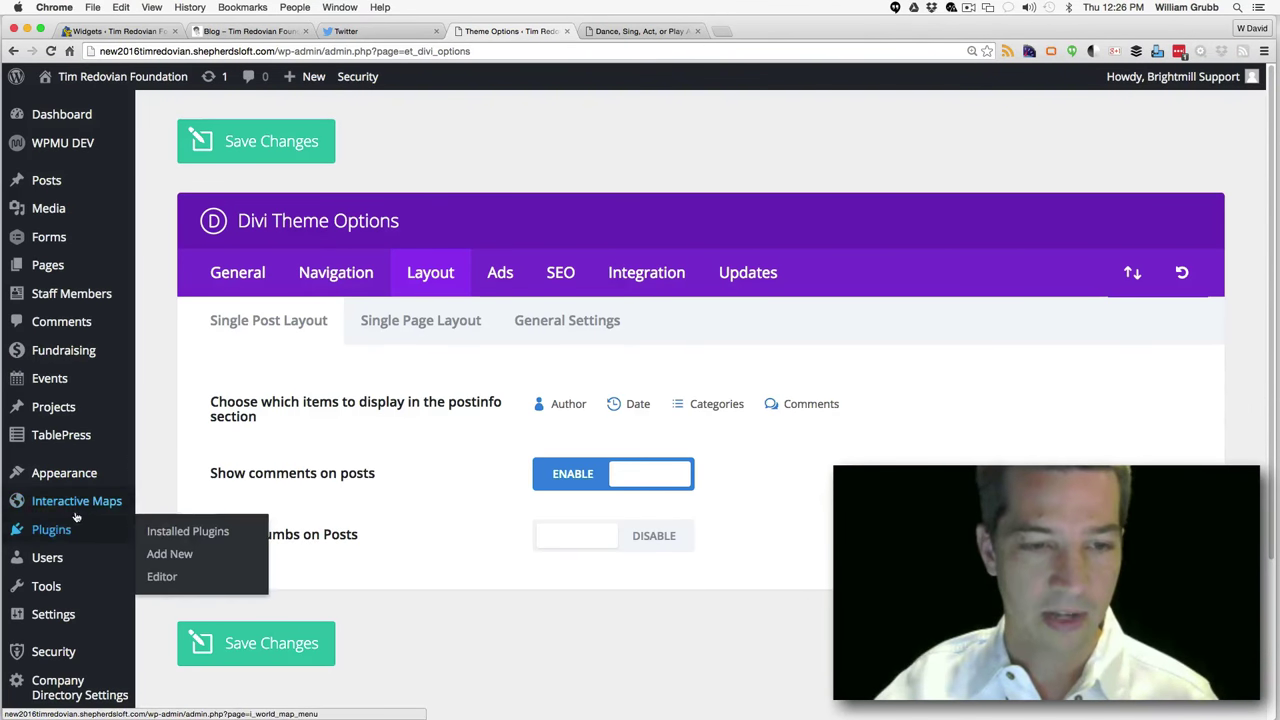
Expand the Sidebar area in Appearance > Widgets and inspect its single Text widget
{"action": "mouse_move", "coordinate": [57, 590]}
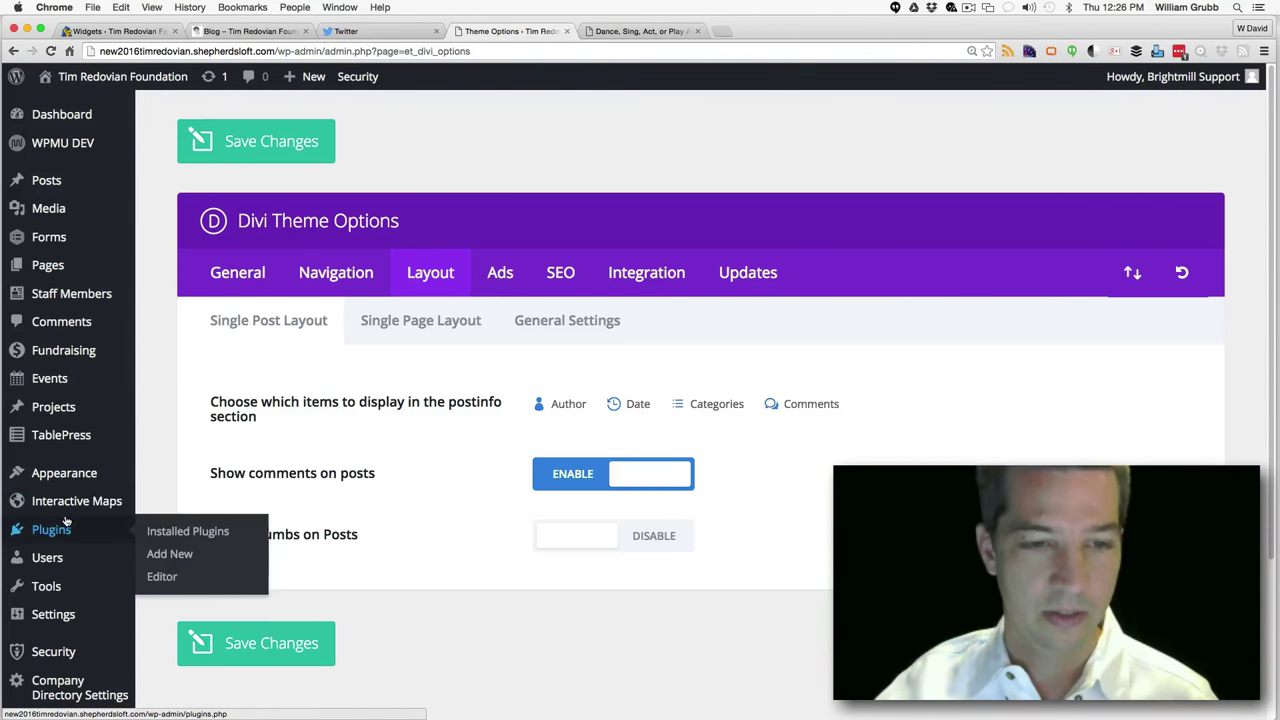
{"action": "mouse_move", "coordinate": [67, 486]}
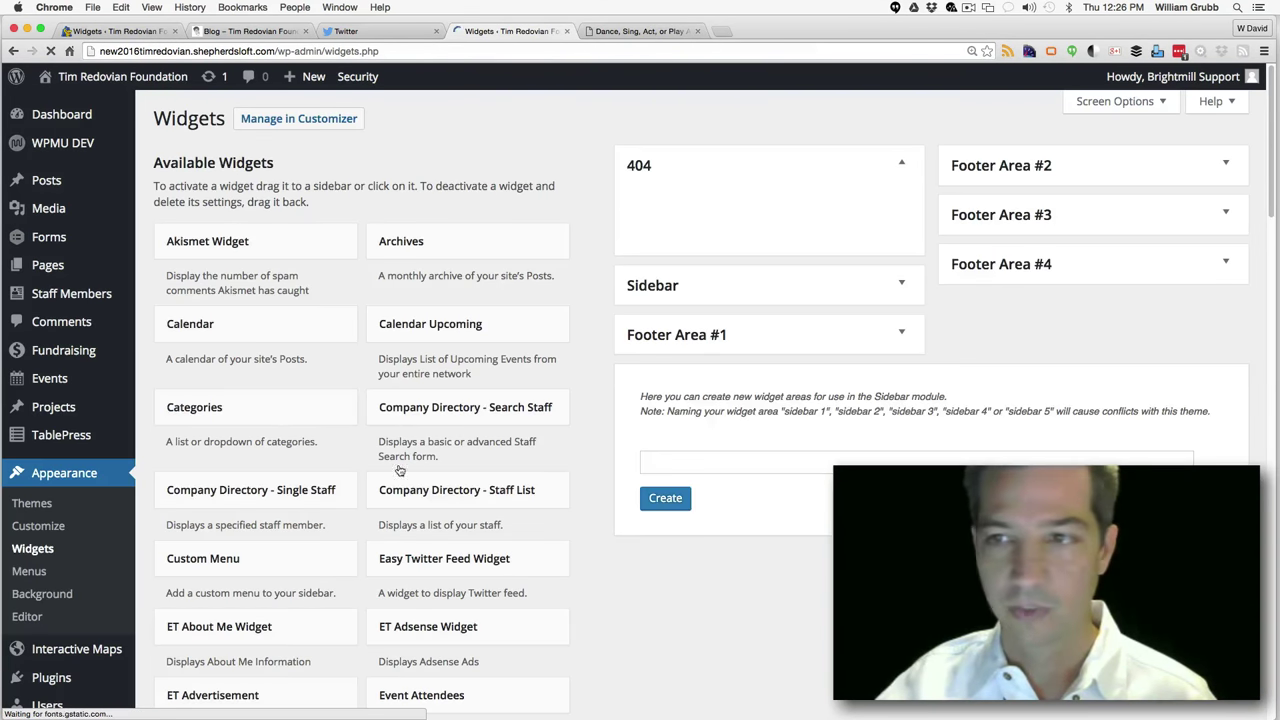
{"action": "left_click", "coordinate": [901, 286]}
{"action": "left_click", "coordinate": [900, 326]}
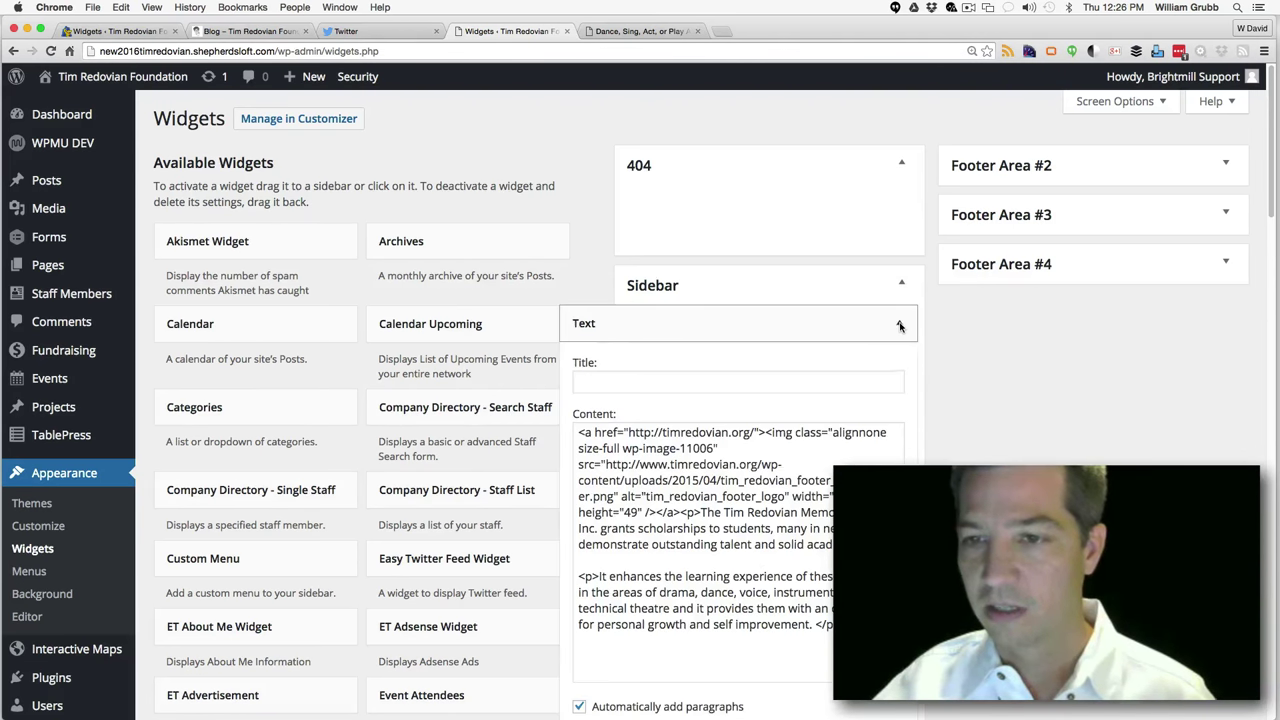
{"action": "left_click", "coordinate": [900, 326]}
{"action": "left_click", "coordinate": [900, 325]}
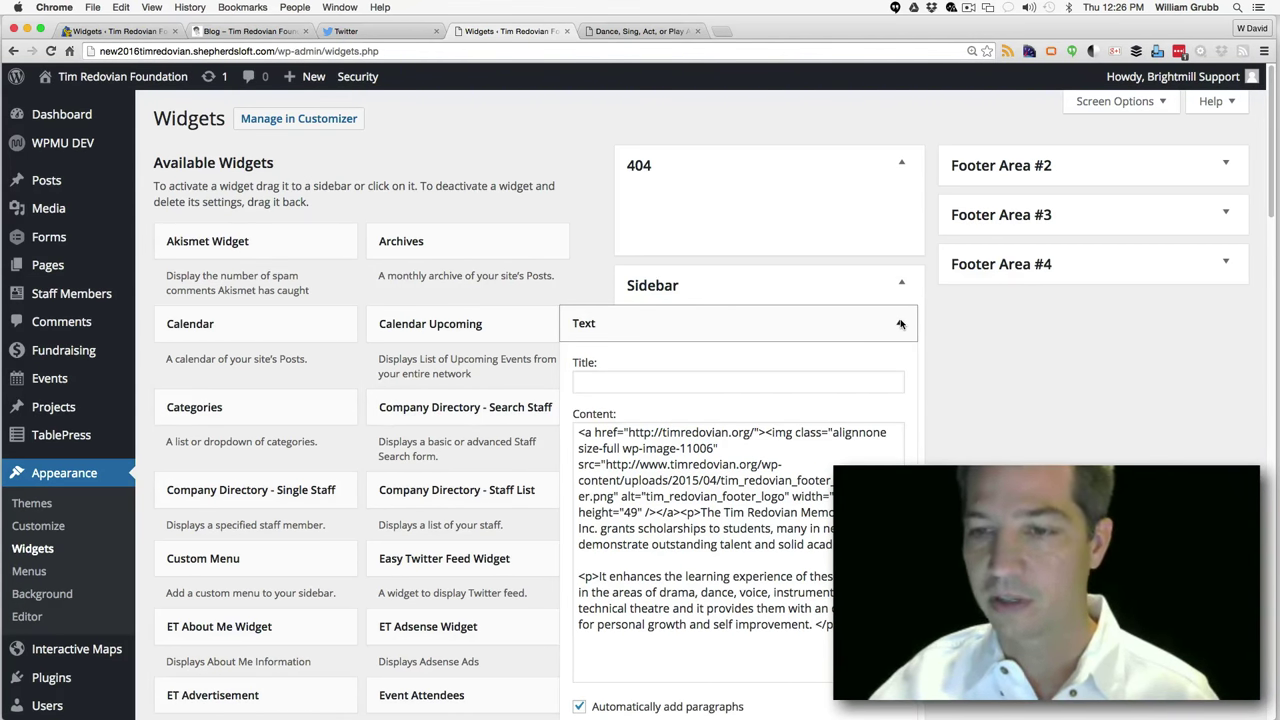
{"action": "left_click", "coordinate": [900, 324]}
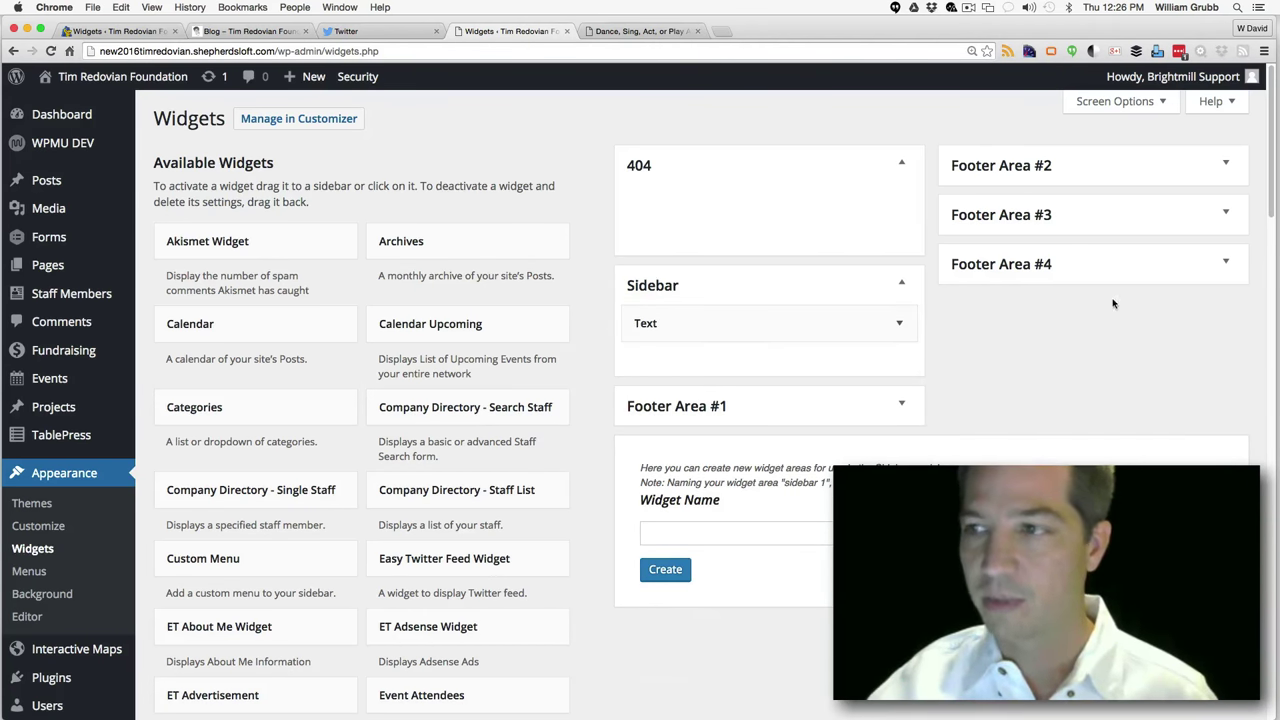
{"action": "scroll", "coordinate": [1270, 210], "scroll_direction": "down", "scroll_amount": 2}
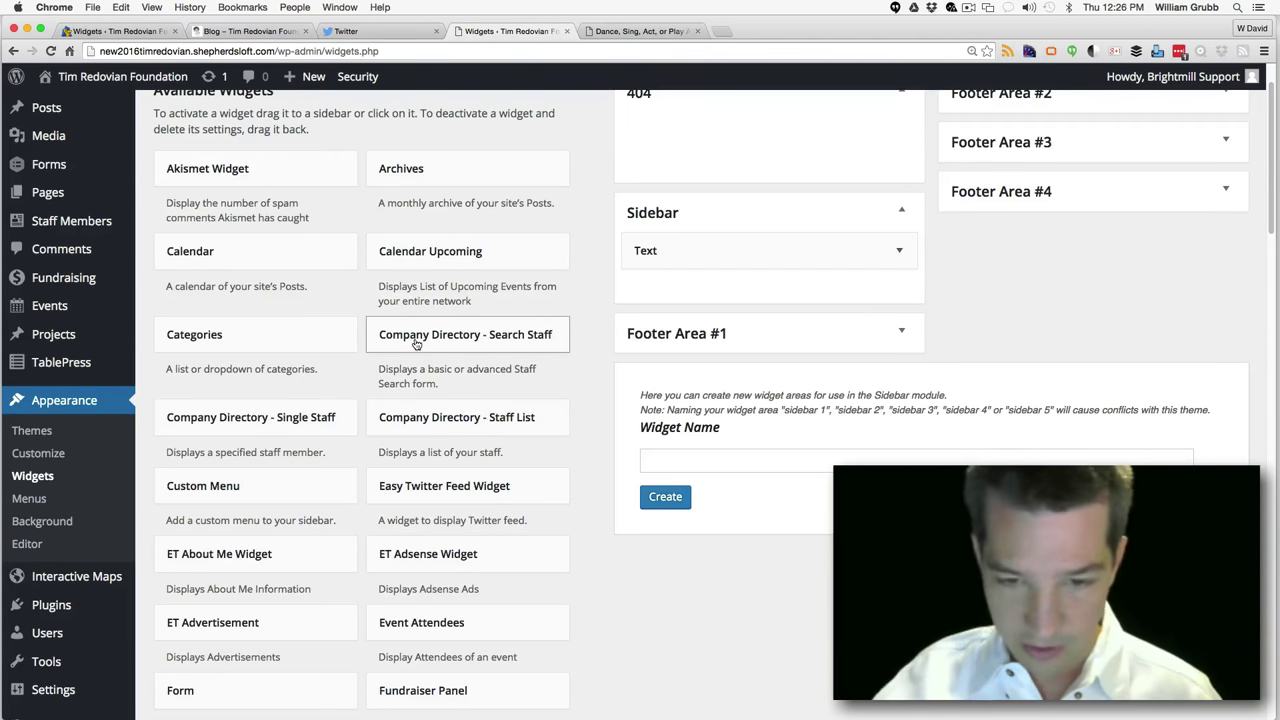
Search the page for 'events' and drag Calendar Upcoming into the Sidebar above Text
{"action": "key", "text": "super+f"}
{"action": "type", "text": "events"}
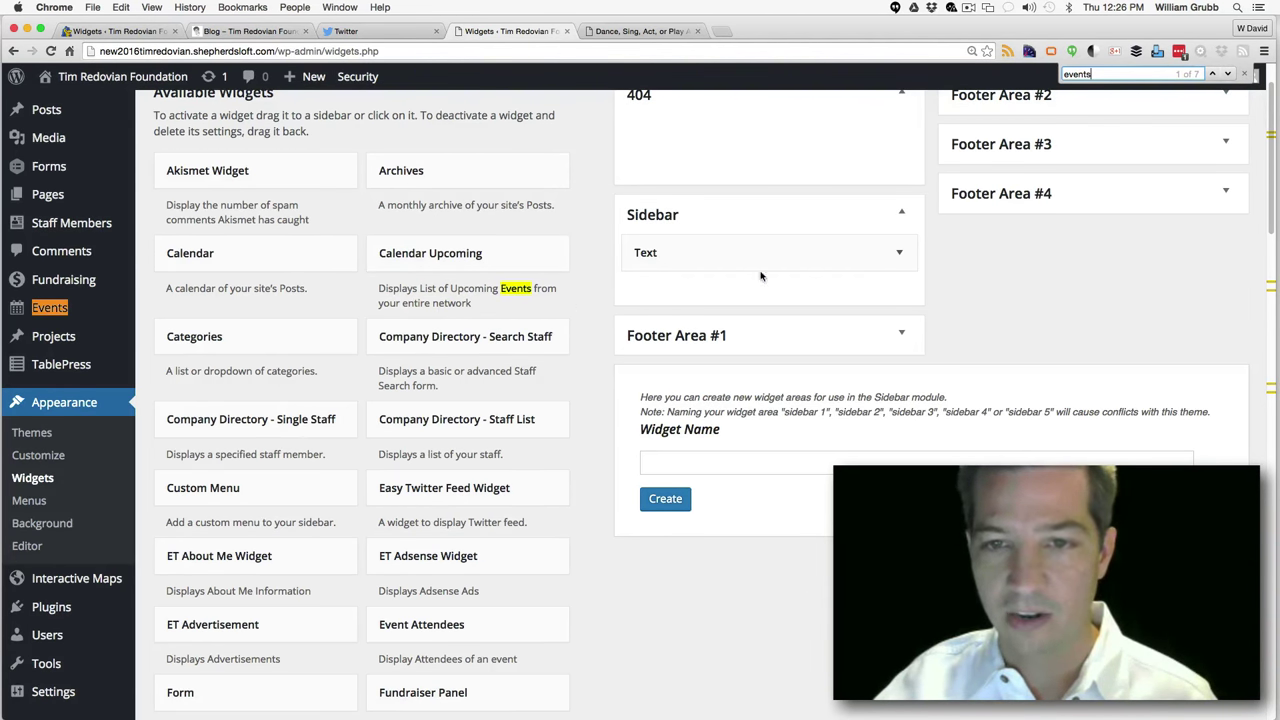
{"action": "left_click_drag", "start_coordinate": [1272, 210], "coordinate": [1272, 210]}
{"action": "left_click_drag", "start_coordinate": [479, 229], "coordinate": [734, 220]}
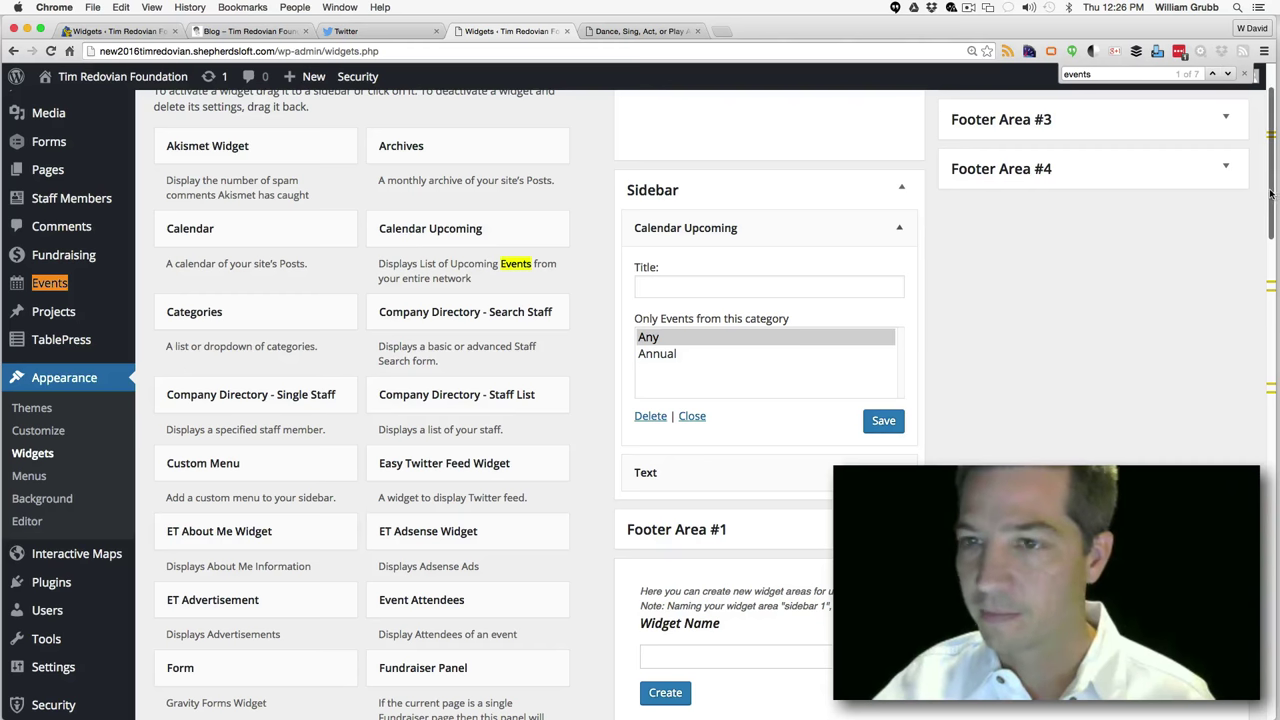
Add the Upcoming Events widget to the Sidebar through its widget-area chooser
{"action": "scroll", "coordinate": [1272, 208], "scroll_direction": "down", "scroll_amount": 2}
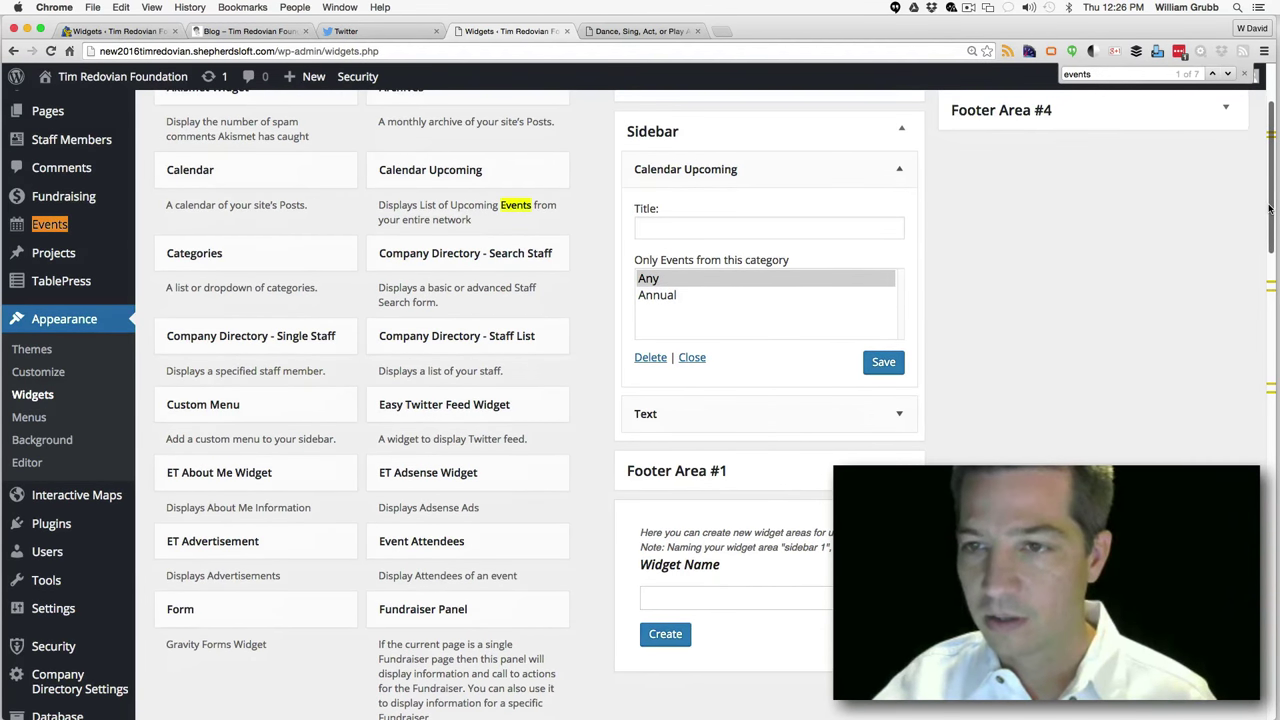
{"action": "scroll", "coordinate": [1268, 208], "scroll_direction": "down", "scroll_amount": 2}
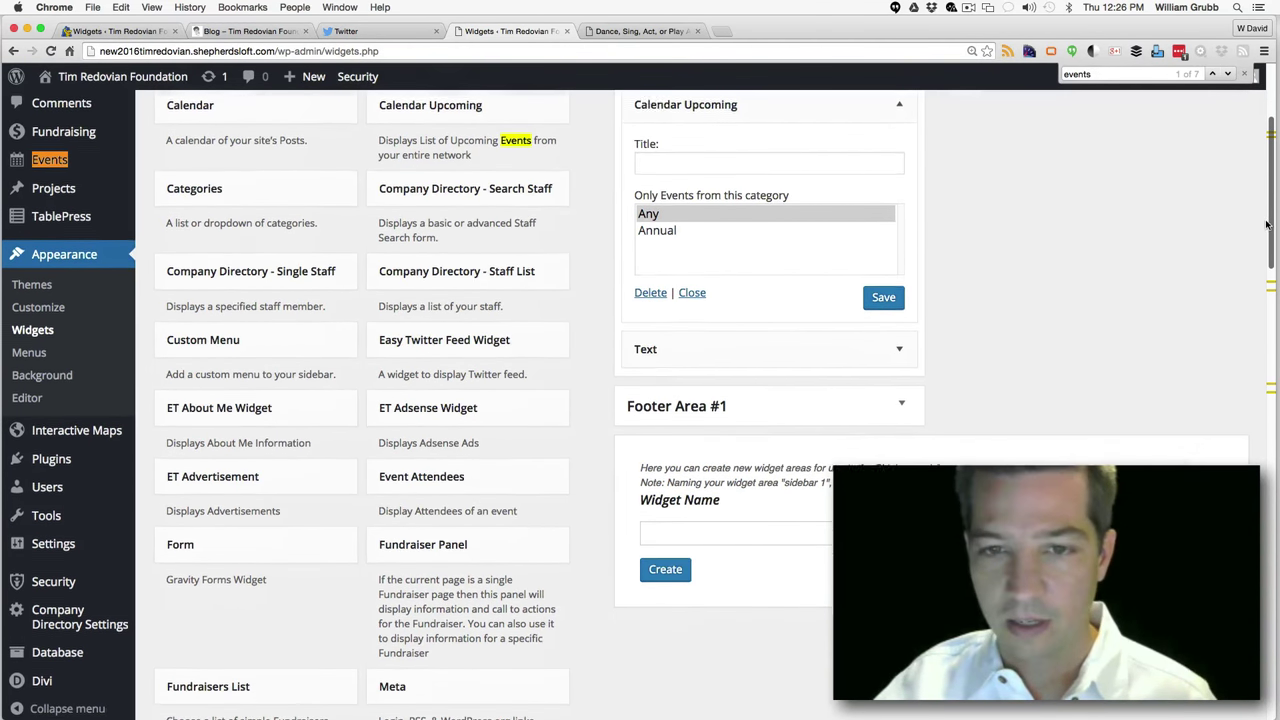
{"action": "left_click_drag", "start_coordinate": [1266, 224], "coordinate": [1258, 395]}
{"action": "left_click_drag", "start_coordinate": [500, 474], "coordinate": [740, 420]}
{"action": "left_click", "coordinate": [528, 477]}
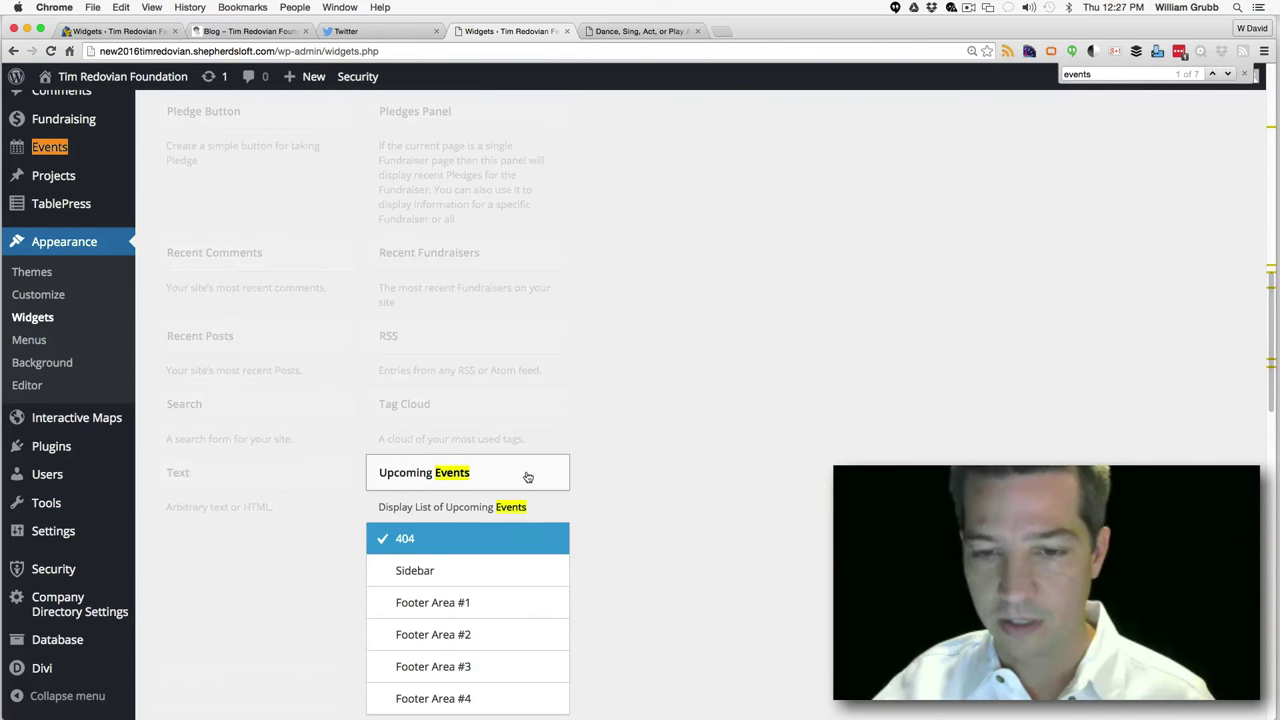
{"action": "left_click", "coordinate": [486, 569]}
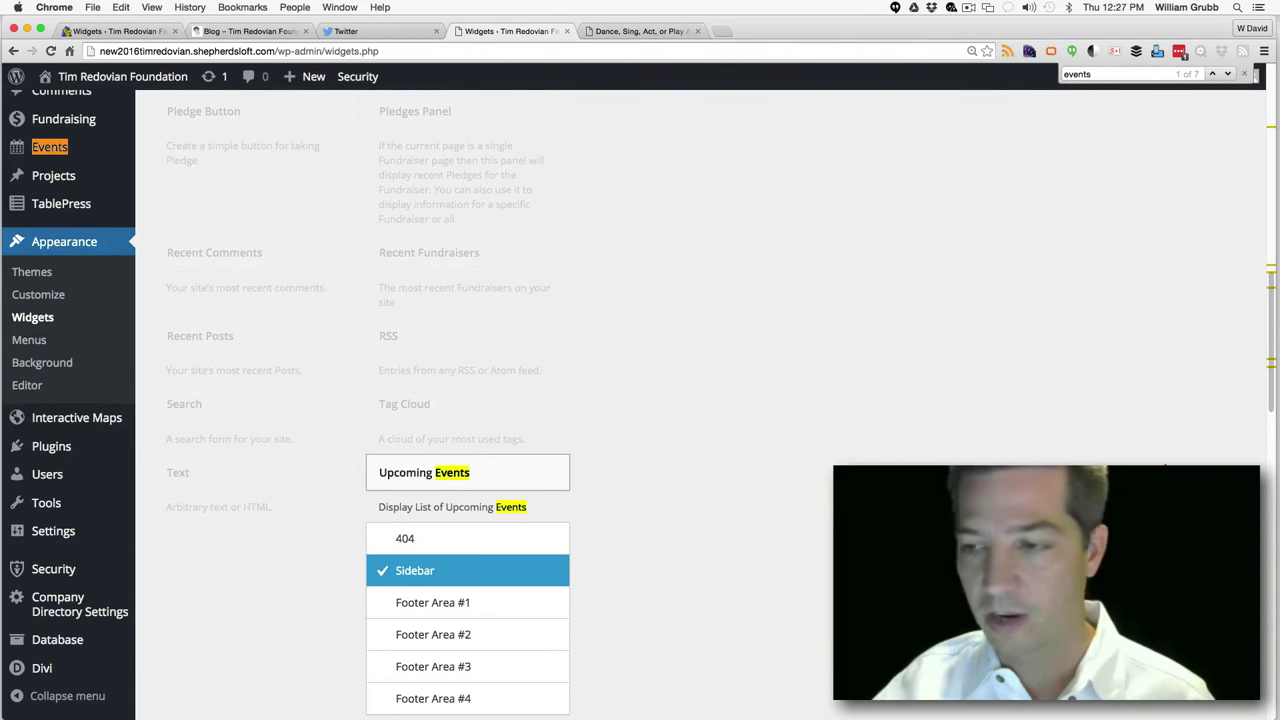
{"action": "left_click_drag", "start_coordinate": [1270, 405], "coordinate": [1267, 467]}
{"action": "left_click", "coordinate": [494, 432]}
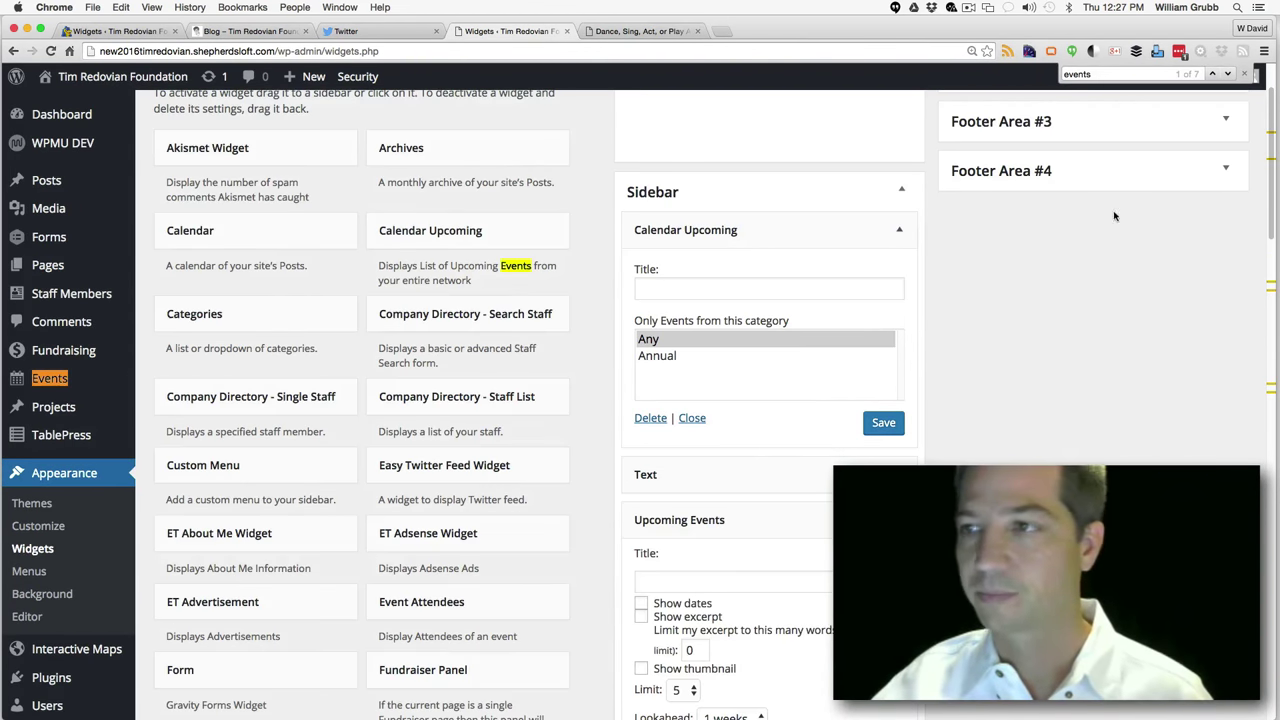
Move Upcoming Events above Text, enable Show dates, and set Lookahead to 12 weeks
{"action": "scroll", "coordinate": [1150, 170], "scroll_direction": "up", "scroll_amount": 1}
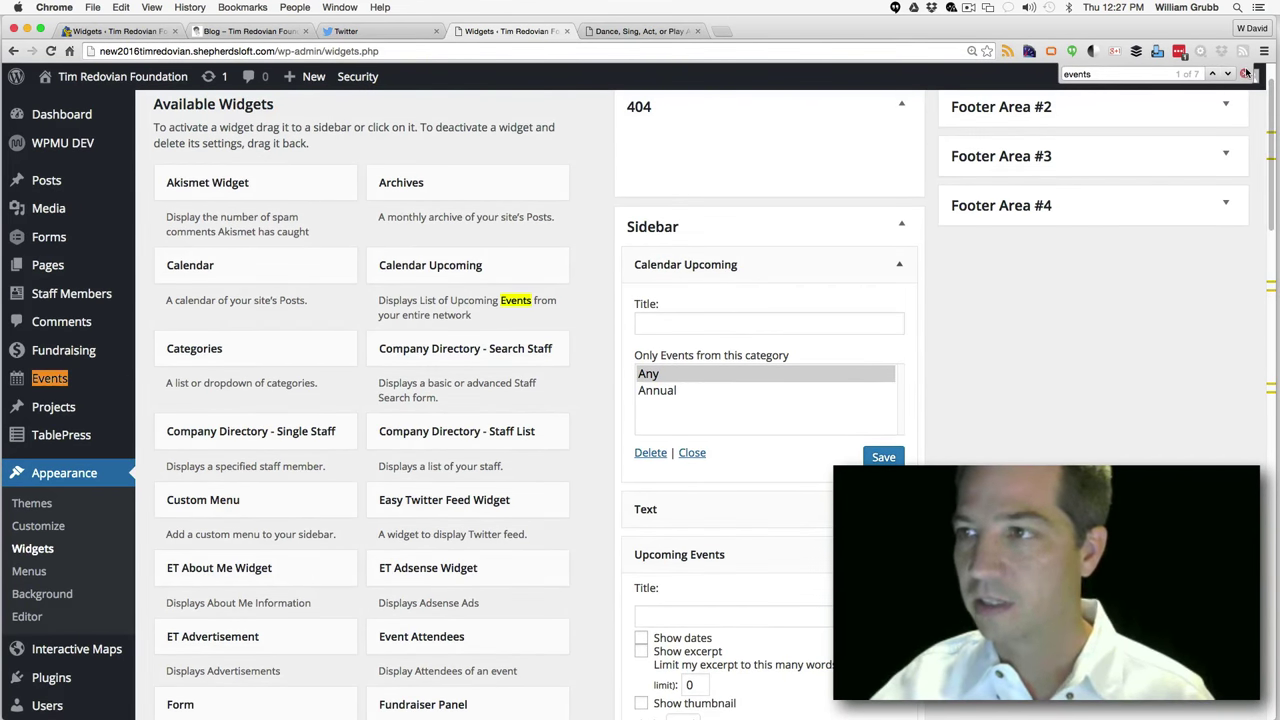
{"action": "left_click", "coordinate": [1246, 73]}
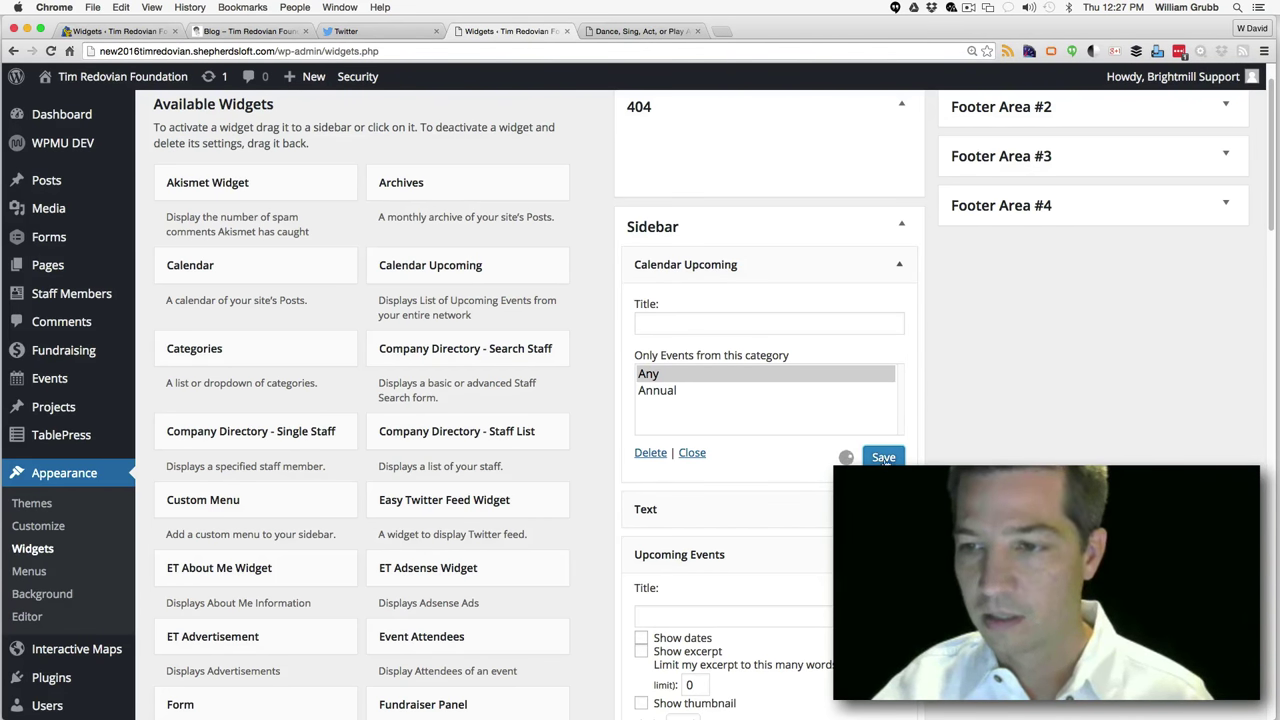
{"action": "left_click", "coordinate": [898, 267]}
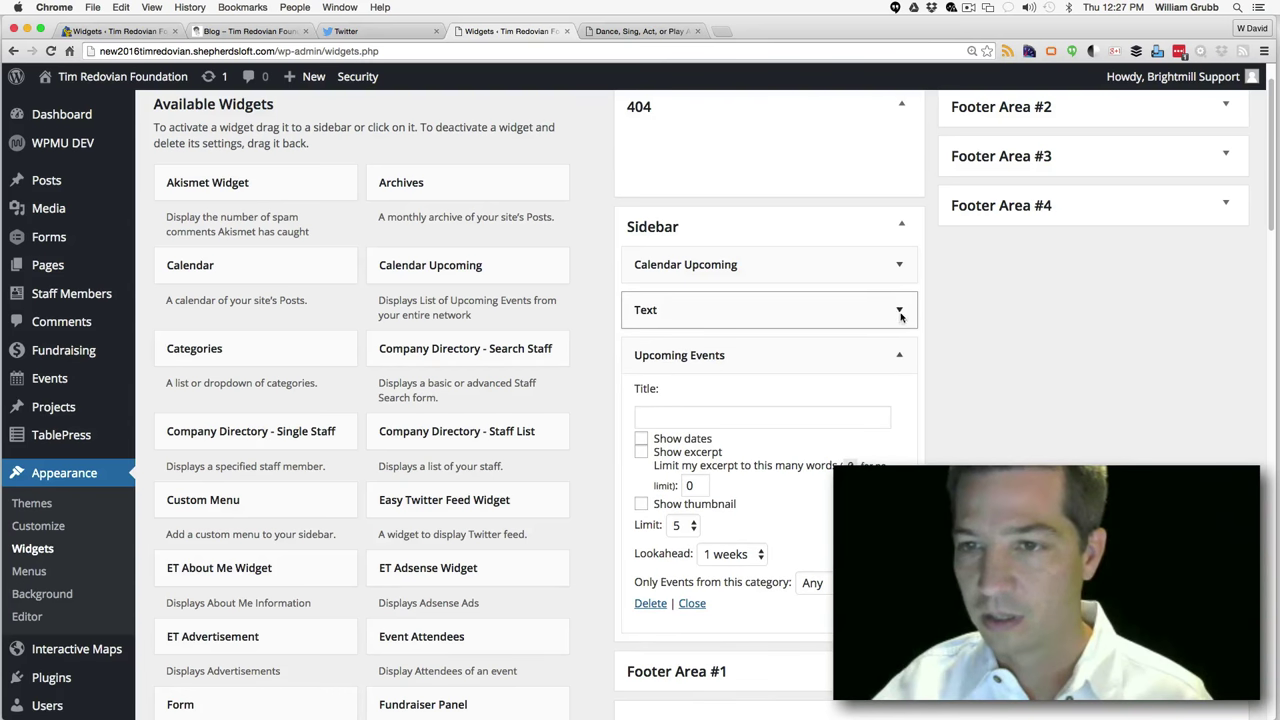
{"action": "left_click_drag", "start_coordinate": [873, 331], "coordinate": [897, 314]}
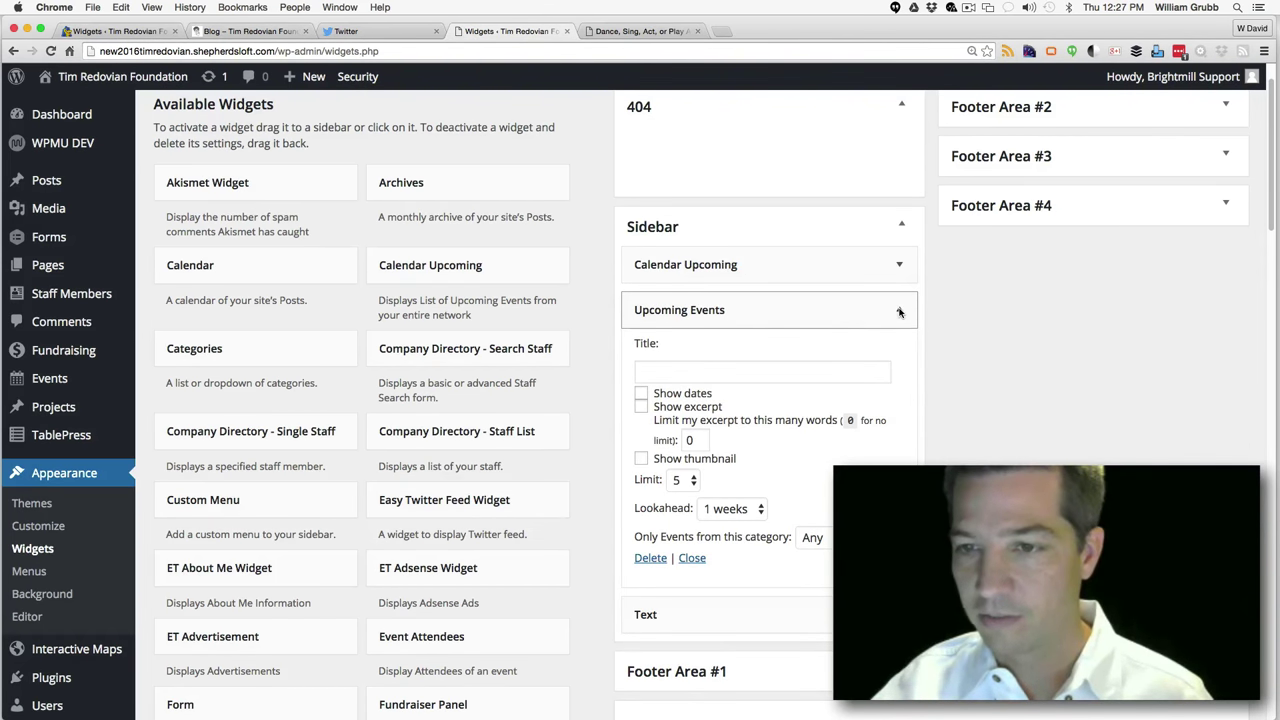
{"action": "left_click", "coordinate": [641, 394]}
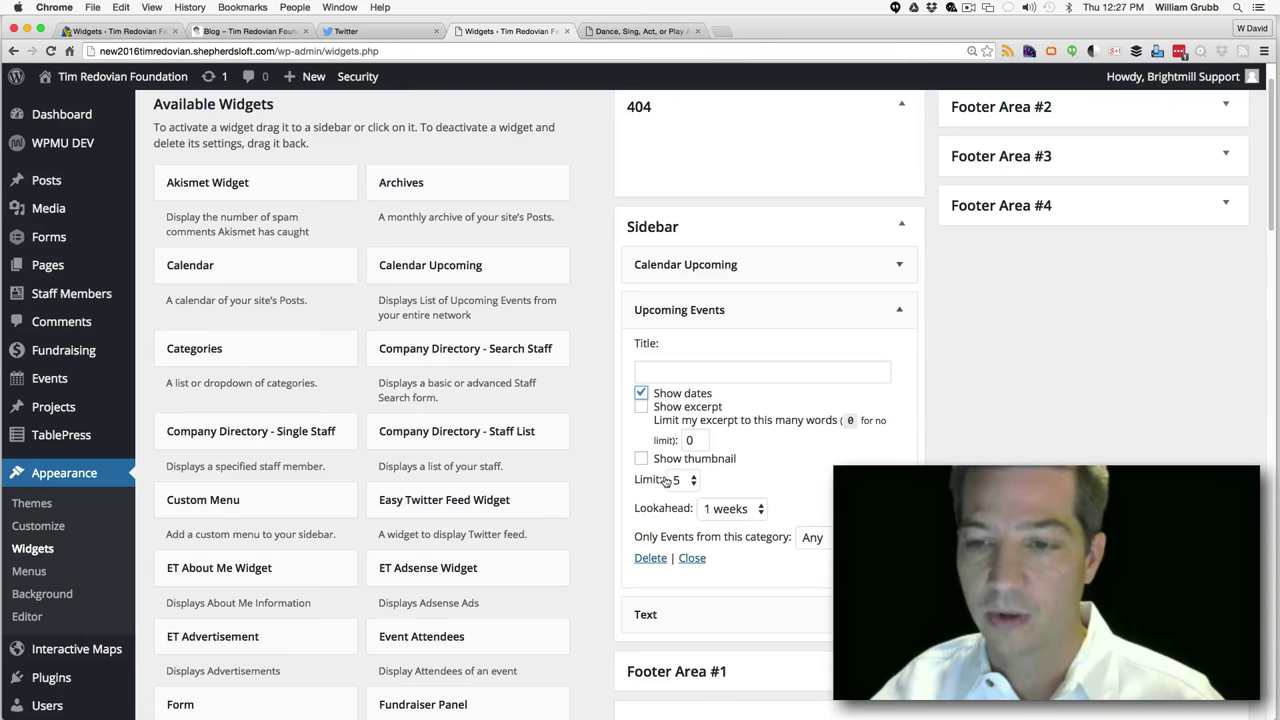
{"action": "left_click", "coordinate": [727, 510]}
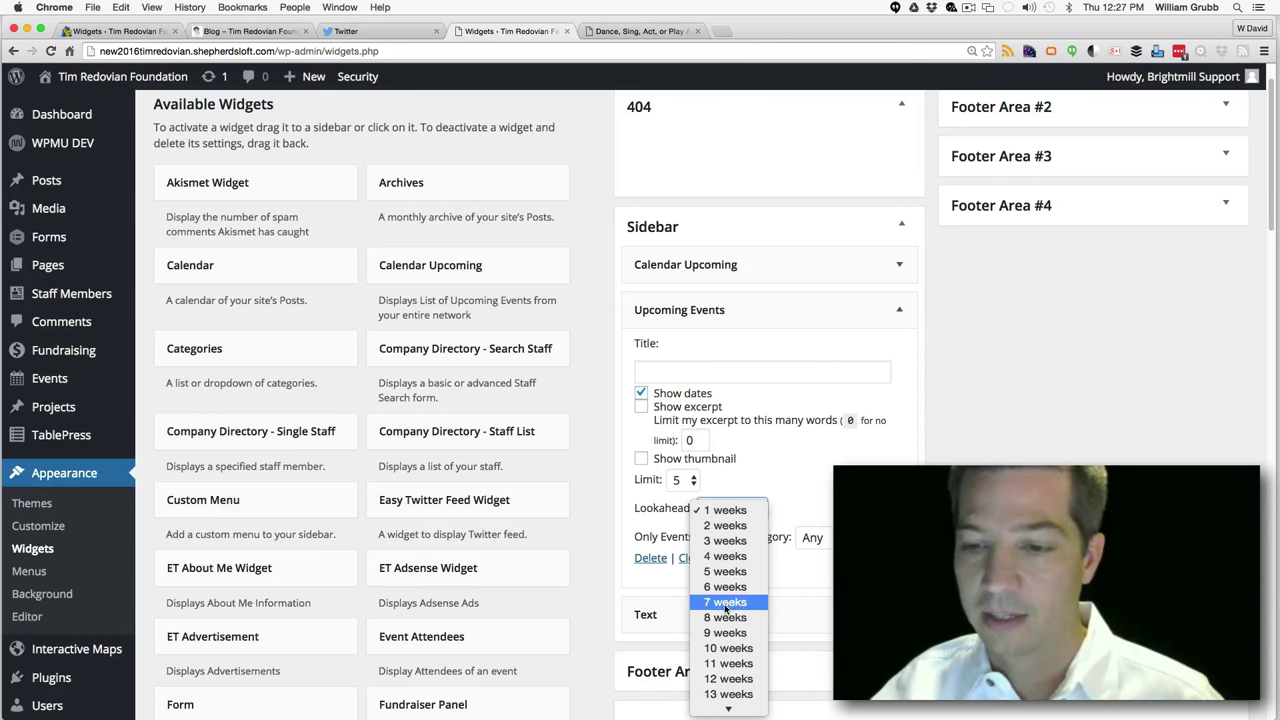
{"action": "left_click", "coordinate": [730, 680]}
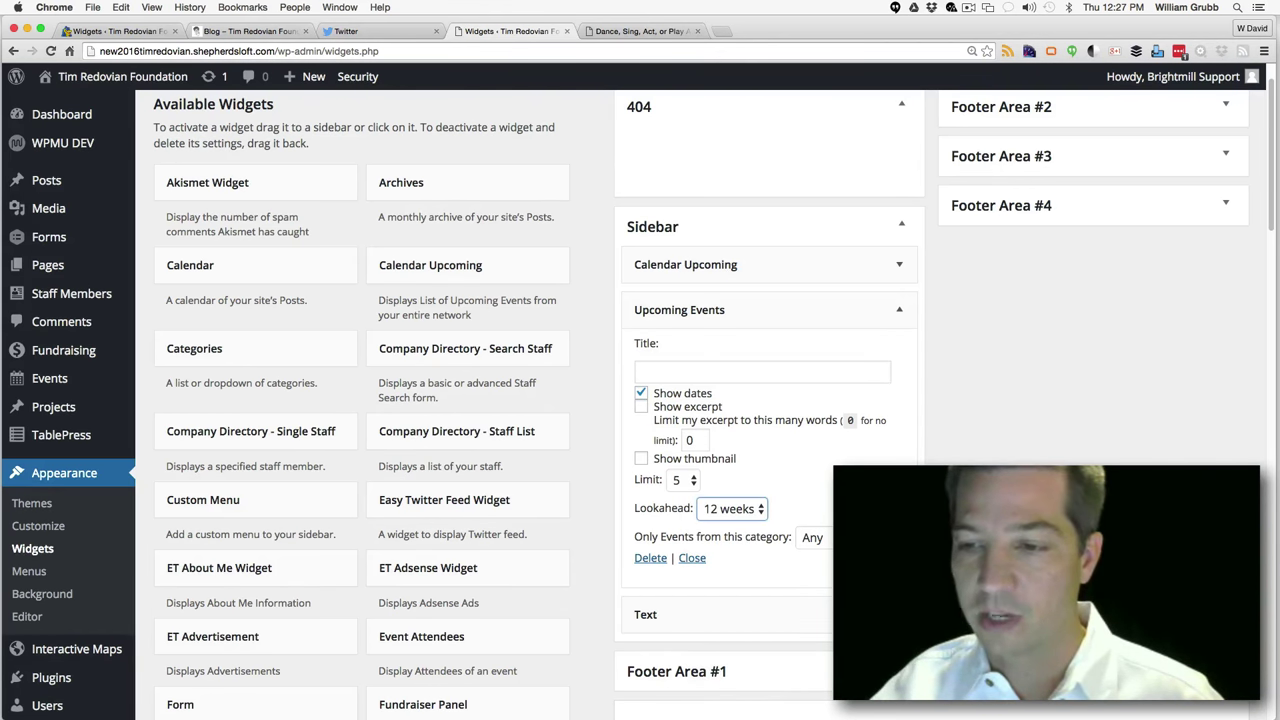
{"action": "left_click", "coordinate": [890, 423]}
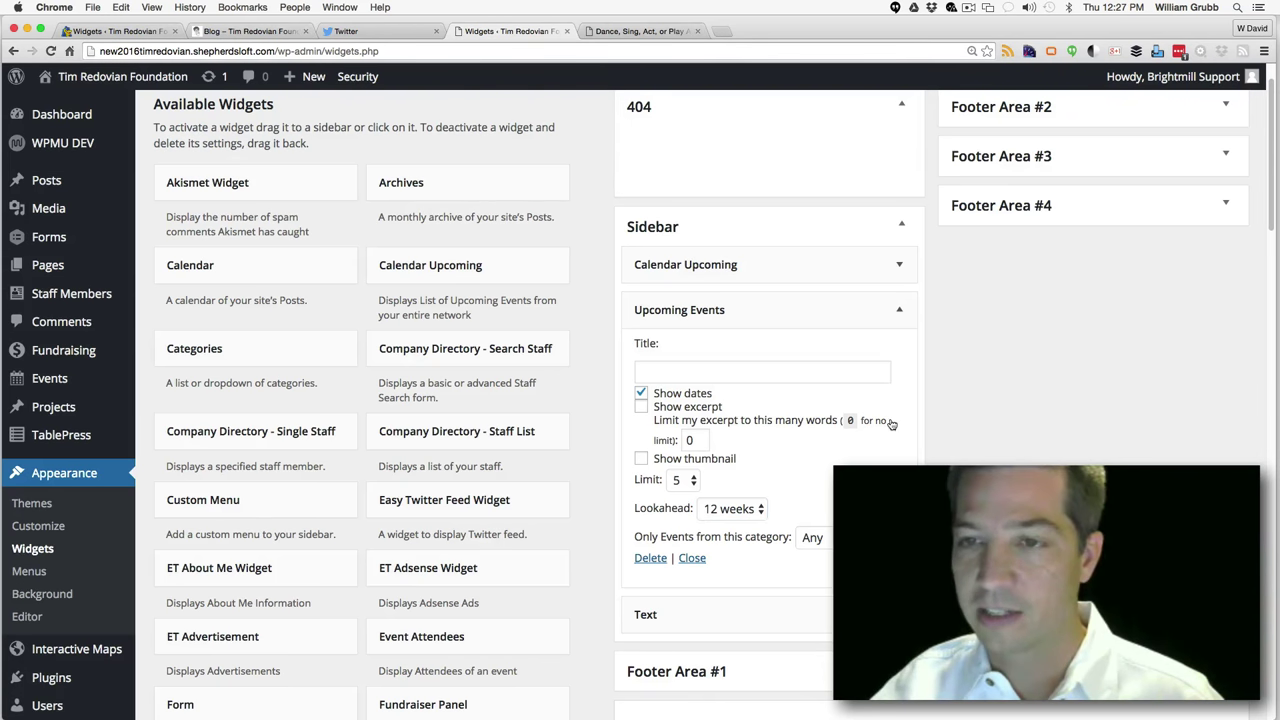
Delete the Calendar Upcoming widget from the Sidebar
{"action": "left_click", "coordinate": [899, 311]}
{"action": "left_click", "coordinate": [899, 268]}
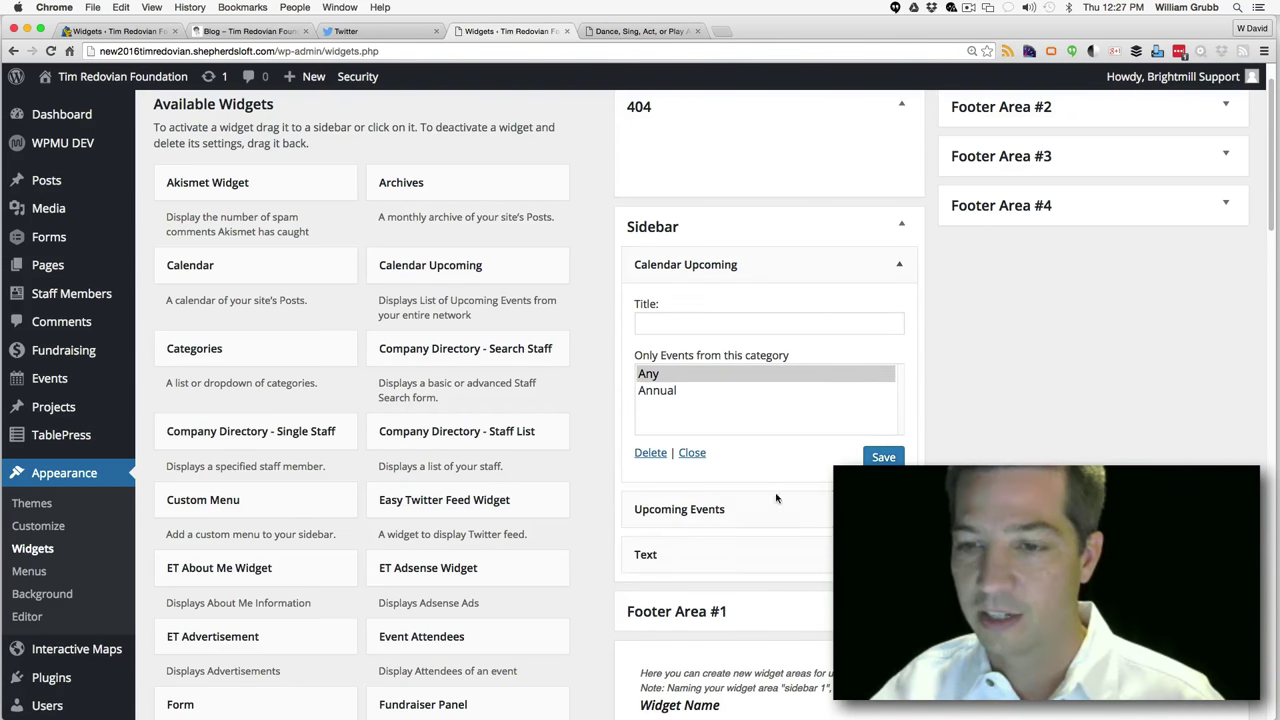
{"action": "left_click", "coordinate": [655, 456]}
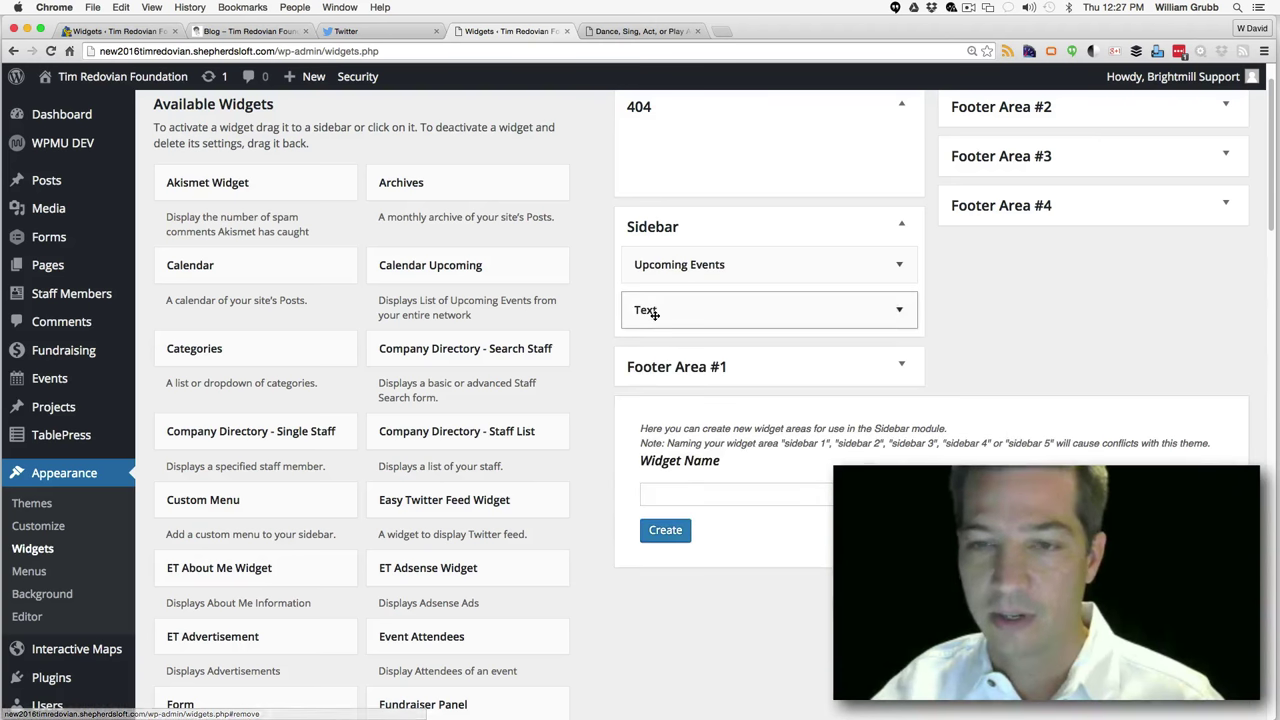
Add a Recent Posts widget to the Sidebar and drag Text to the top, above Upcoming Events
{"action": "left_click", "coordinate": [240, 31]}
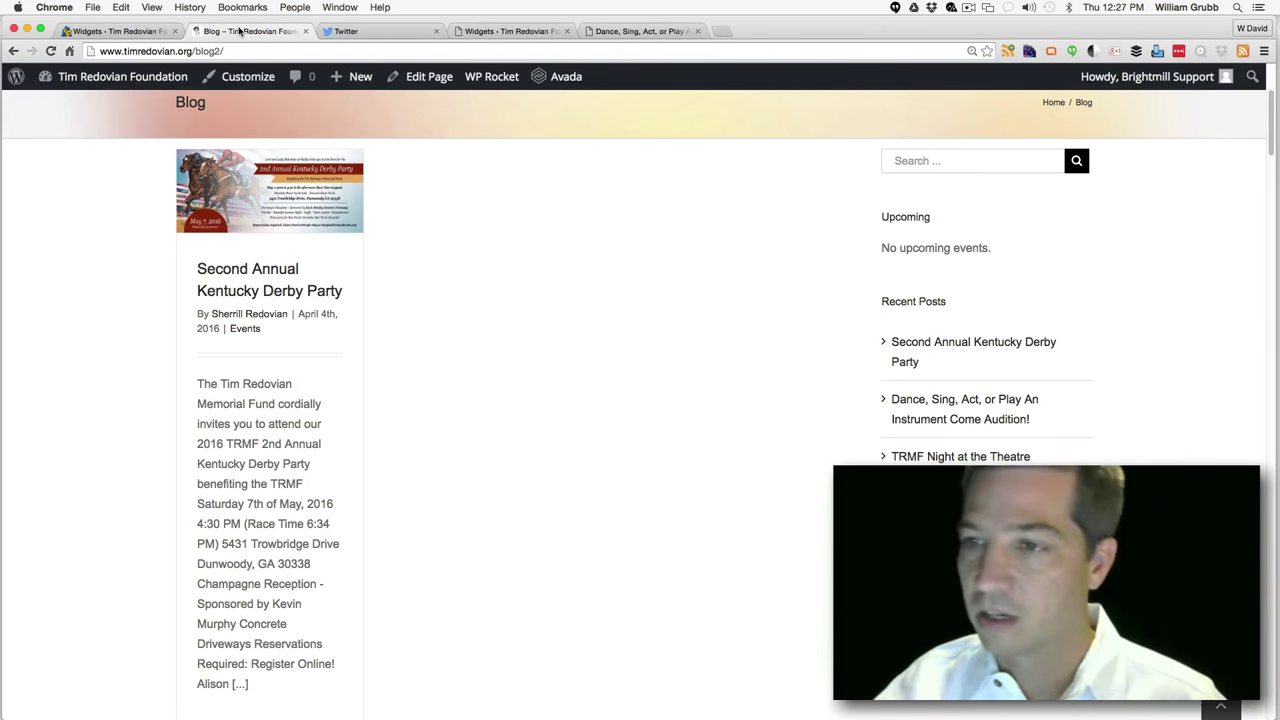
{"action": "left_click", "coordinate": [526, 31]}
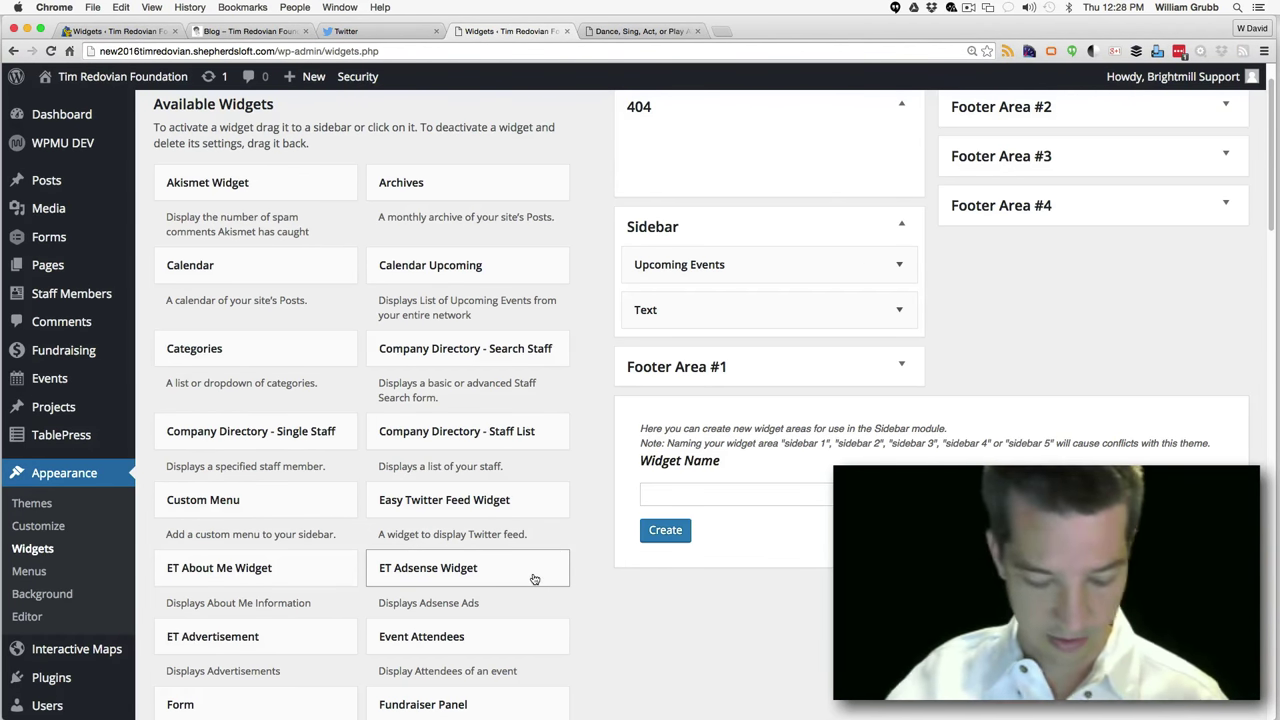
{"action": "key", "text": "super+f"}
{"action": "type", "text": "recent"}
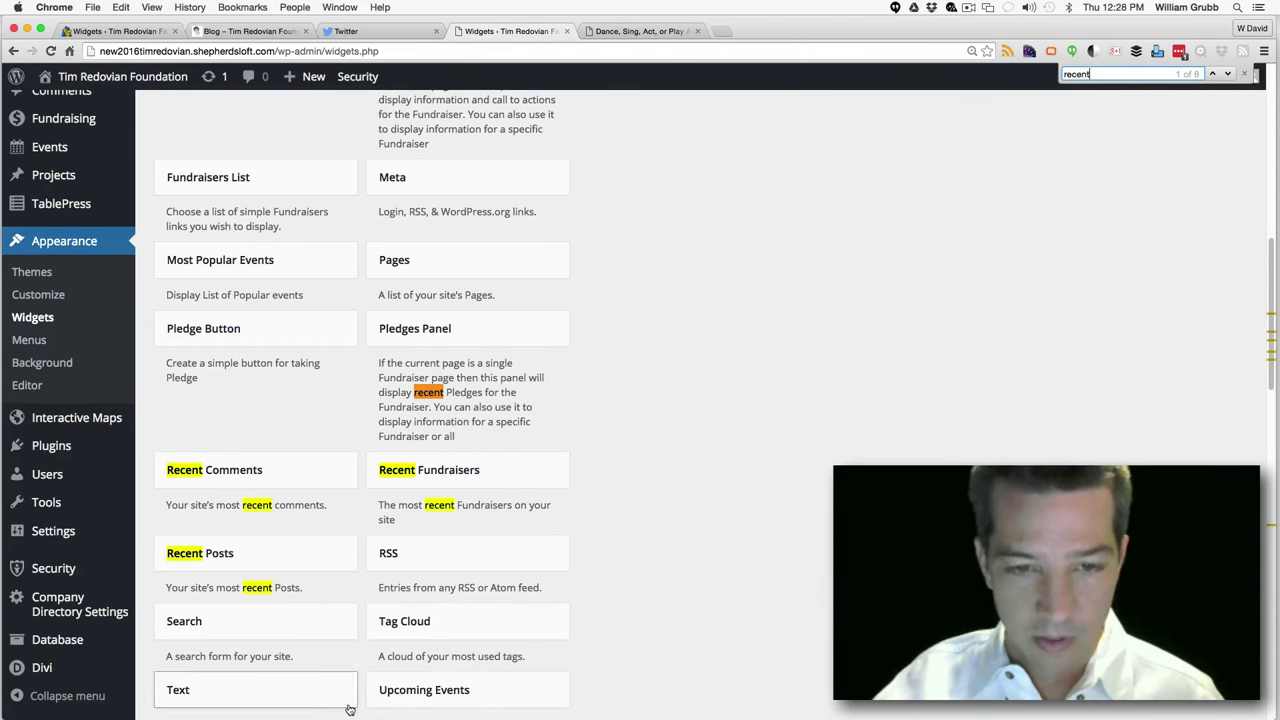
{"action": "left_click", "coordinate": [274, 557]}
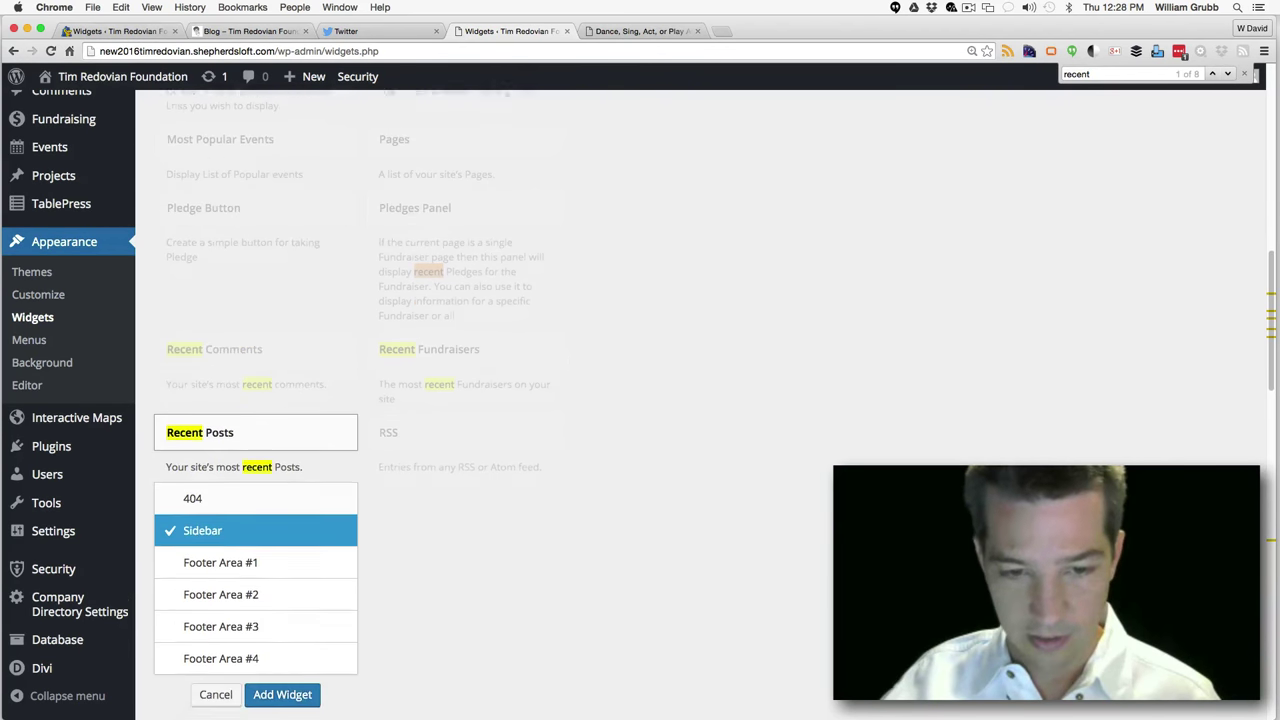
{"action": "left_click", "coordinate": [295, 626]}
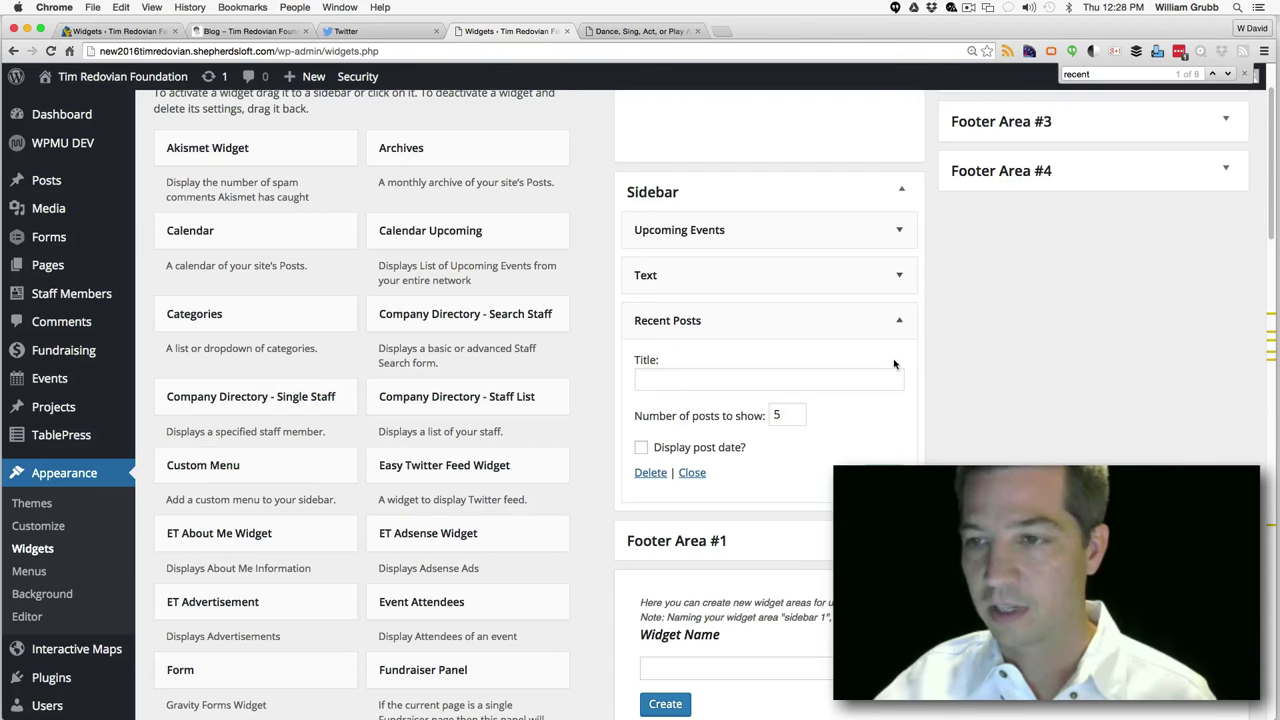
{"action": "left_click", "coordinate": [899, 320]}
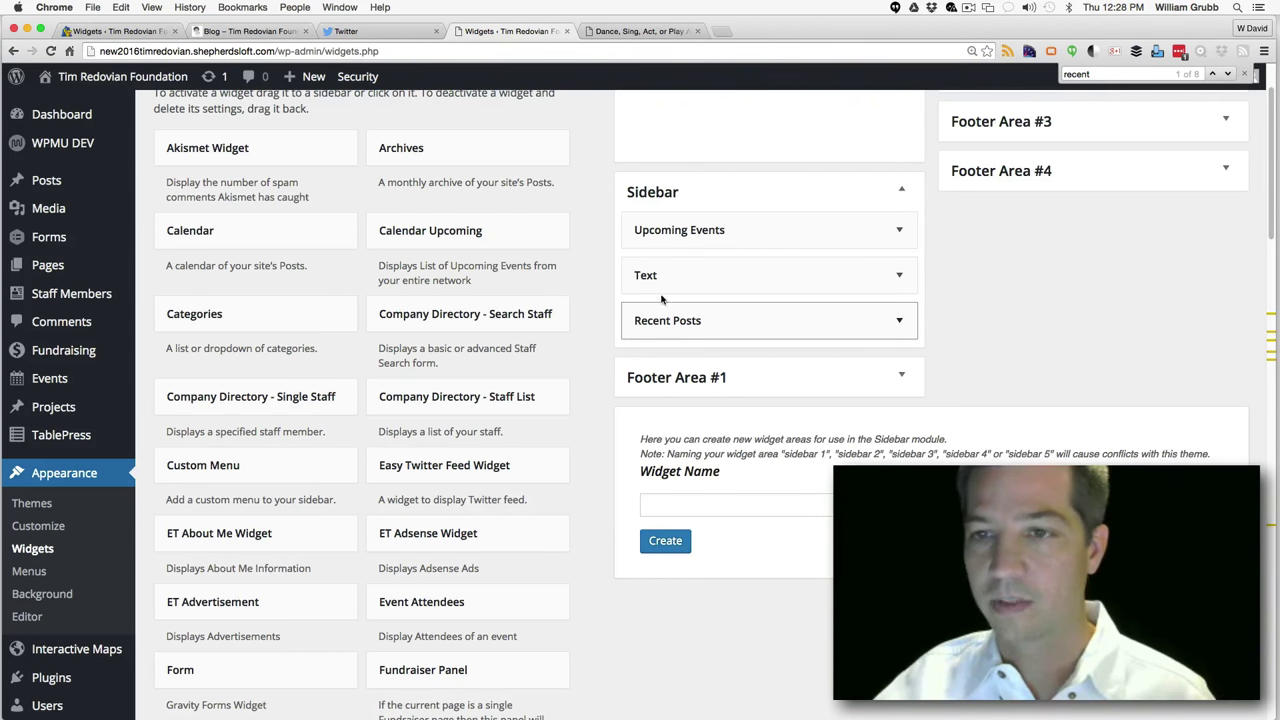
{"action": "left_click_drag", "start_coordinate": [663, 274], "coordinate": [660, 228]}
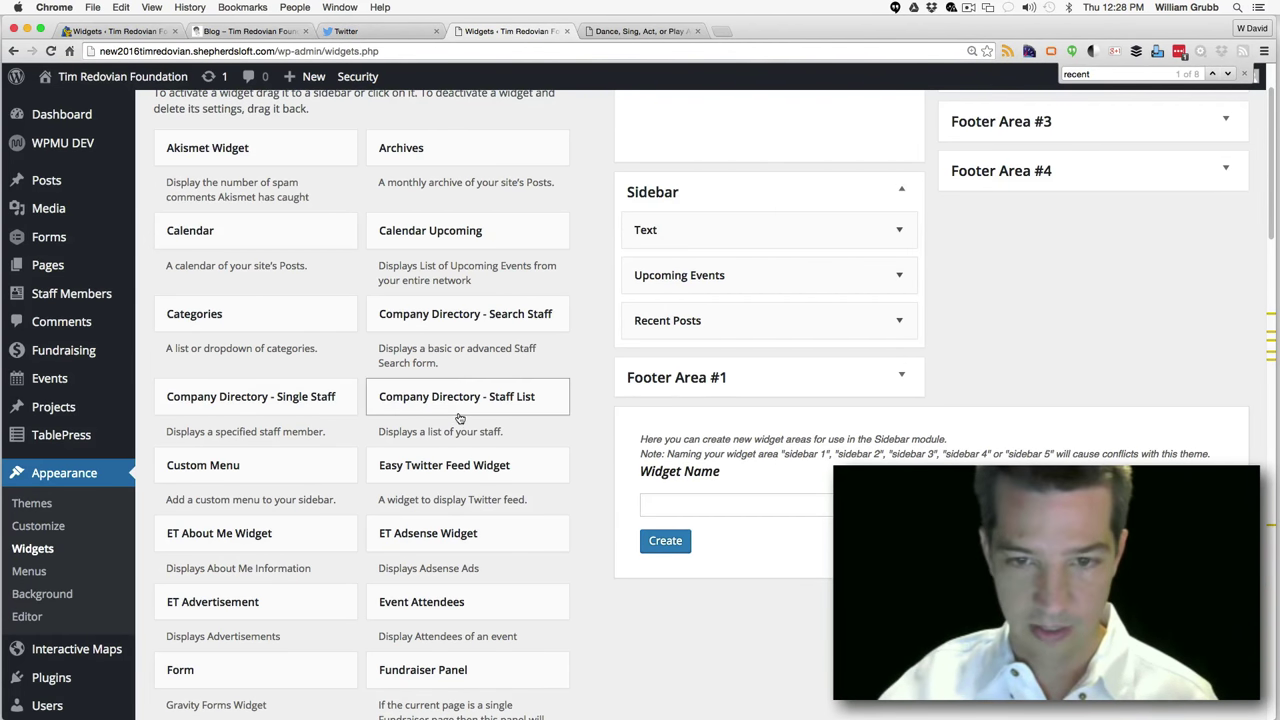
Drag the Easy Twitter Feed Widget into the Sidebar below Recent Posts
{"action": "left_click_drag", "start_coordinate": [469, 477], "coordinate": [814, 357]}
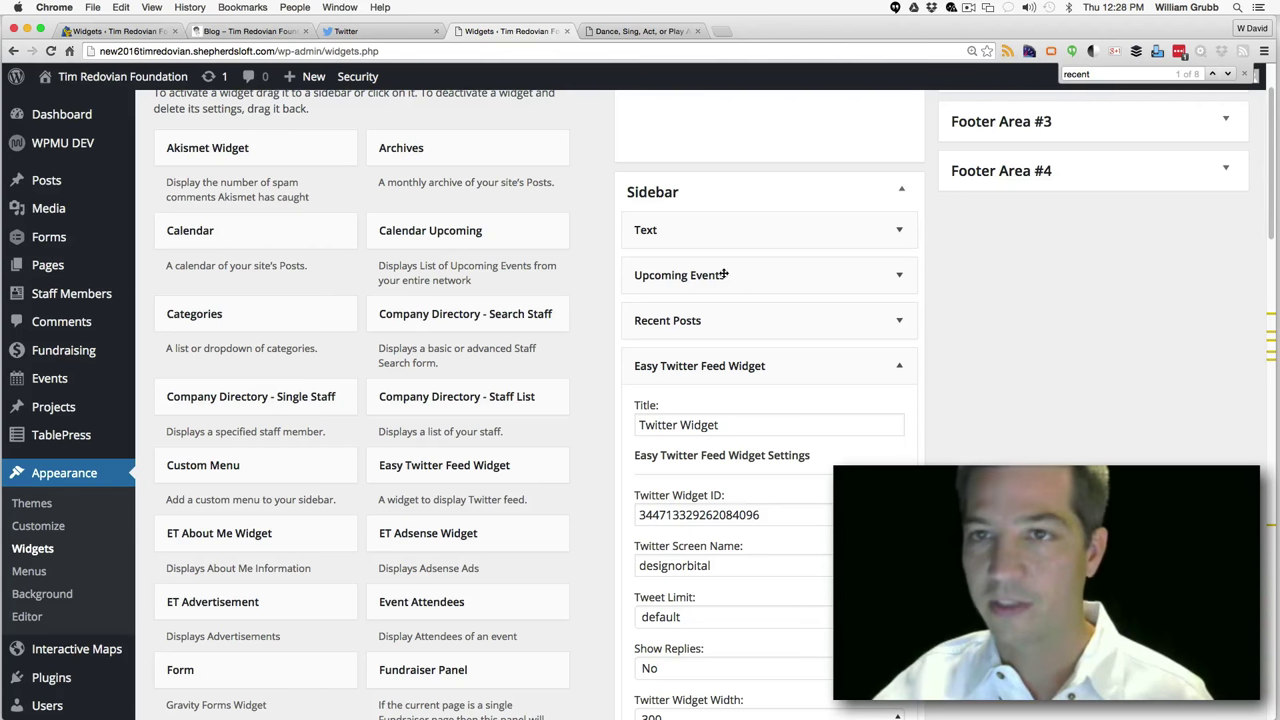
{"action": "left_click", "coordinate": [686, 33]}
{"action": "scroll", "coordinate": [1150, 180], "scroll_direction": "down", "scroll_amount": 4}
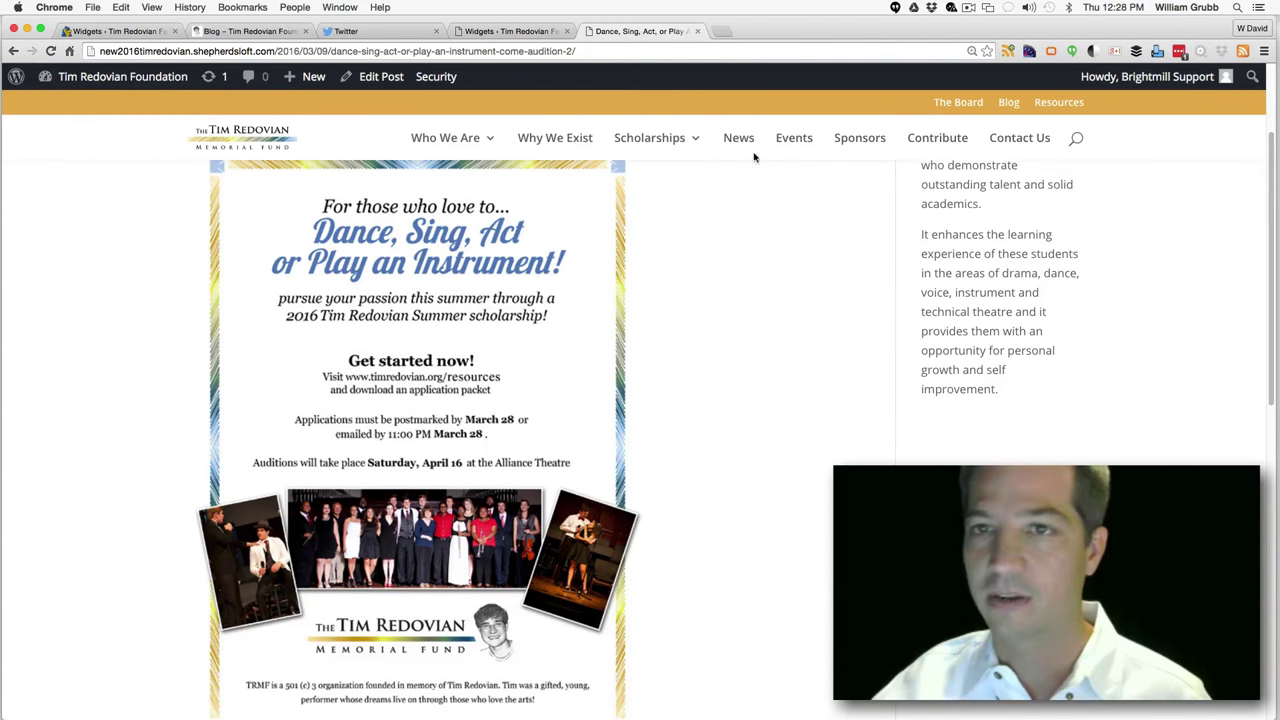
{"action": "left_click", "coordinate": [522, 32]}
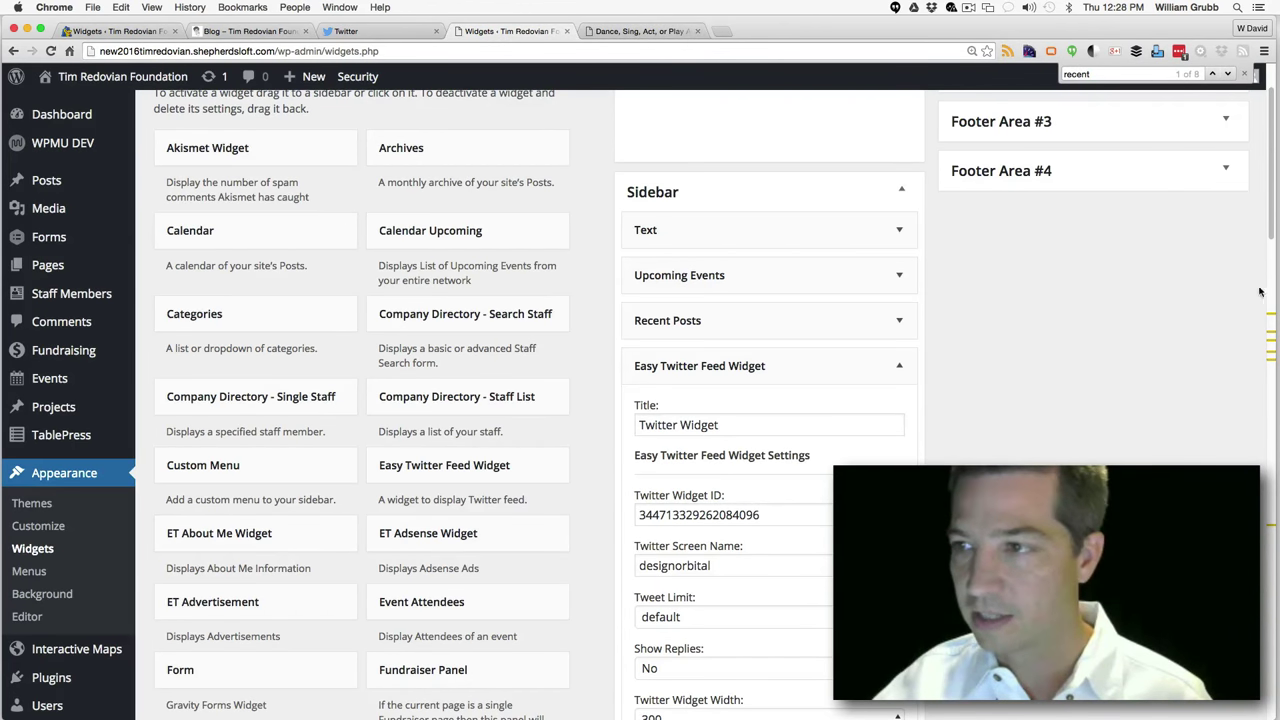
{"action": "scroll", "coordinate": [1271, 260], "scroll_direction": "down", "scroll_amount": 4}
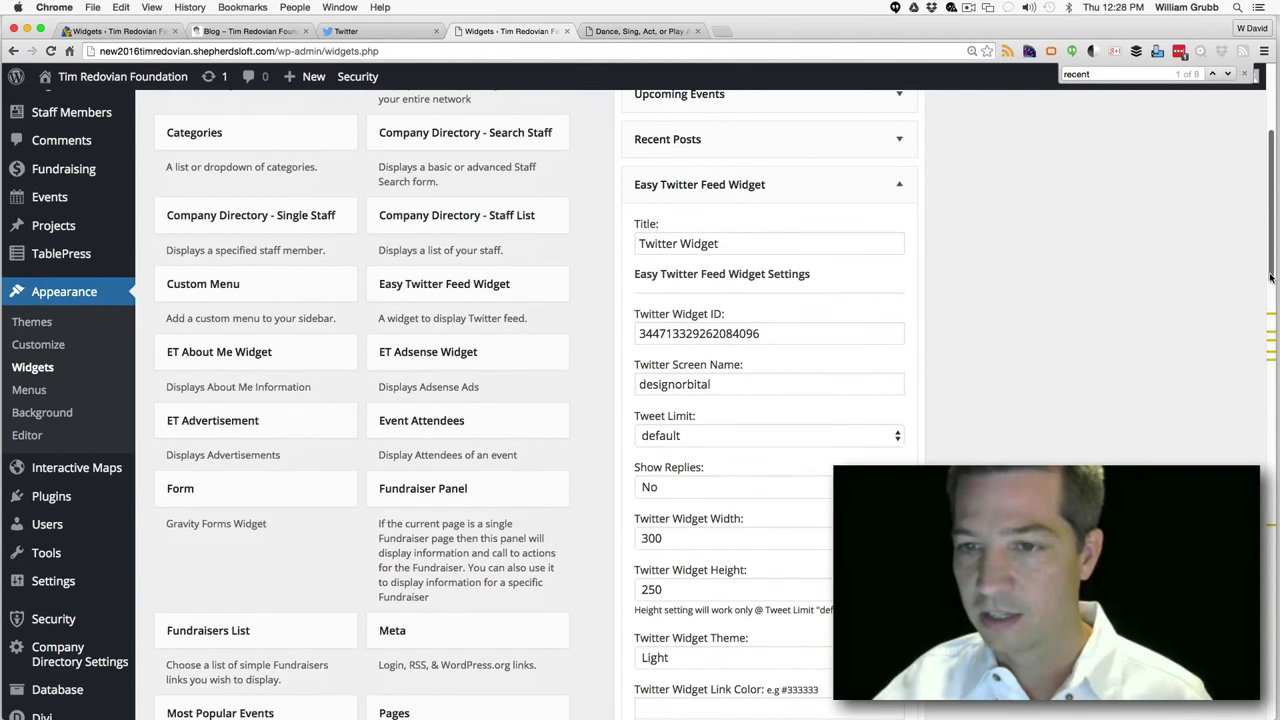
{"action": "scroll", "coordinate": [1271, 277], "scroll_direction": "up", "scroll_amount": 1}
Set the Sidebar Twitter widget's screen name to timredovianfund, matching Footer Area #4, and save
{"action": "double_click", "coordinate": [683, 412]}
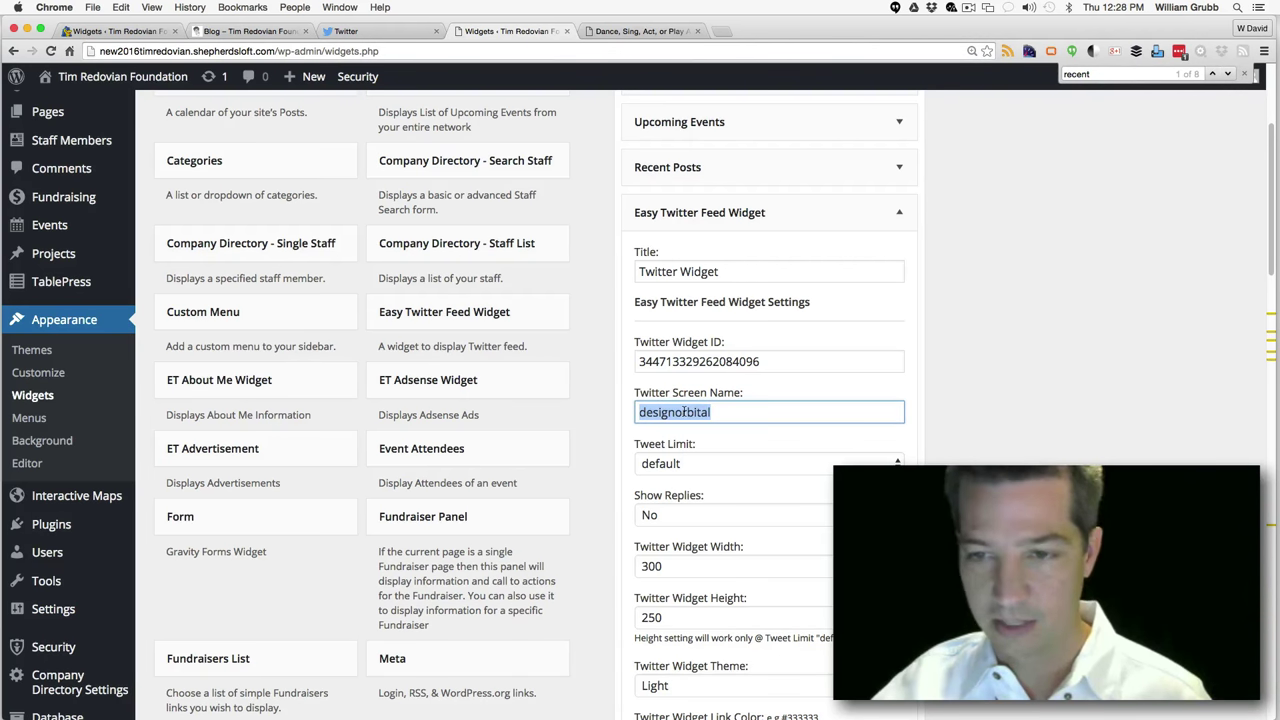
{"action": "type", "text": "#222"}
{"action": "left_click_drag", "start_coordinate": [690, 412], "coordinate": [575, 410]}
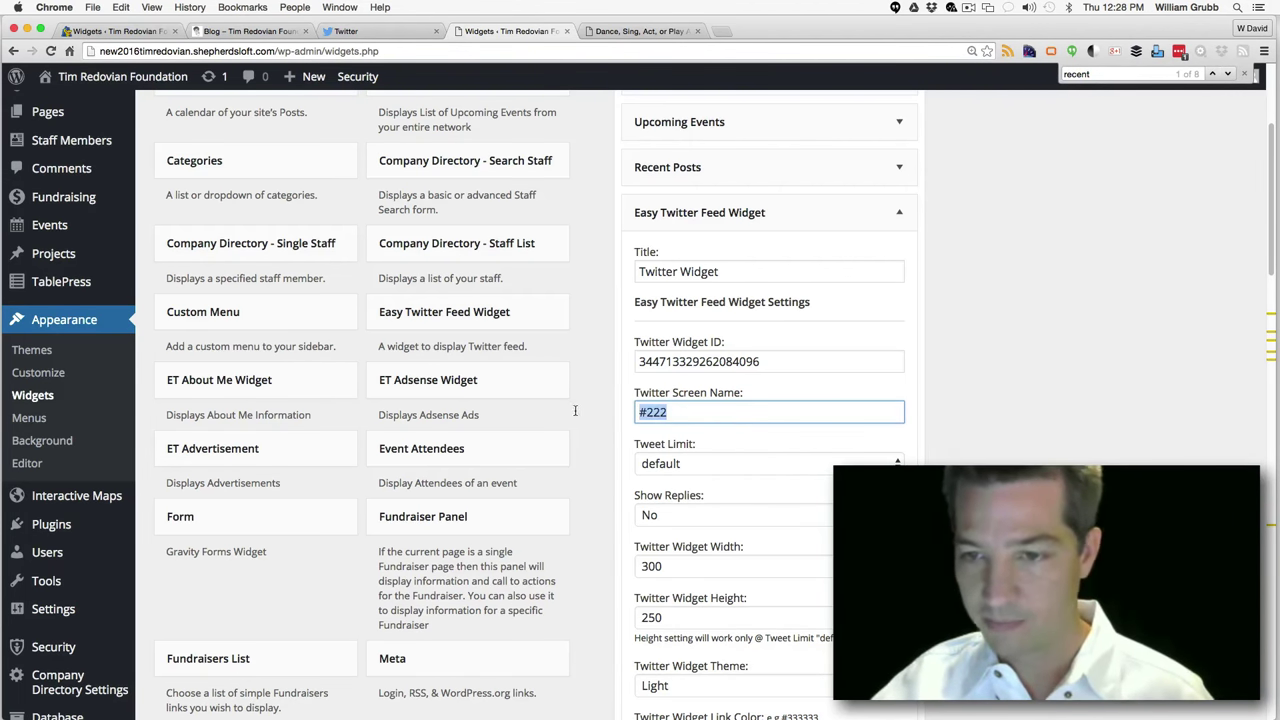
{"action": "key", "text": "BackSpace"}
{"action": "scroll", "coordinate": [1278, 281], "scroll_direction": "up", "scroll_amount": 5}
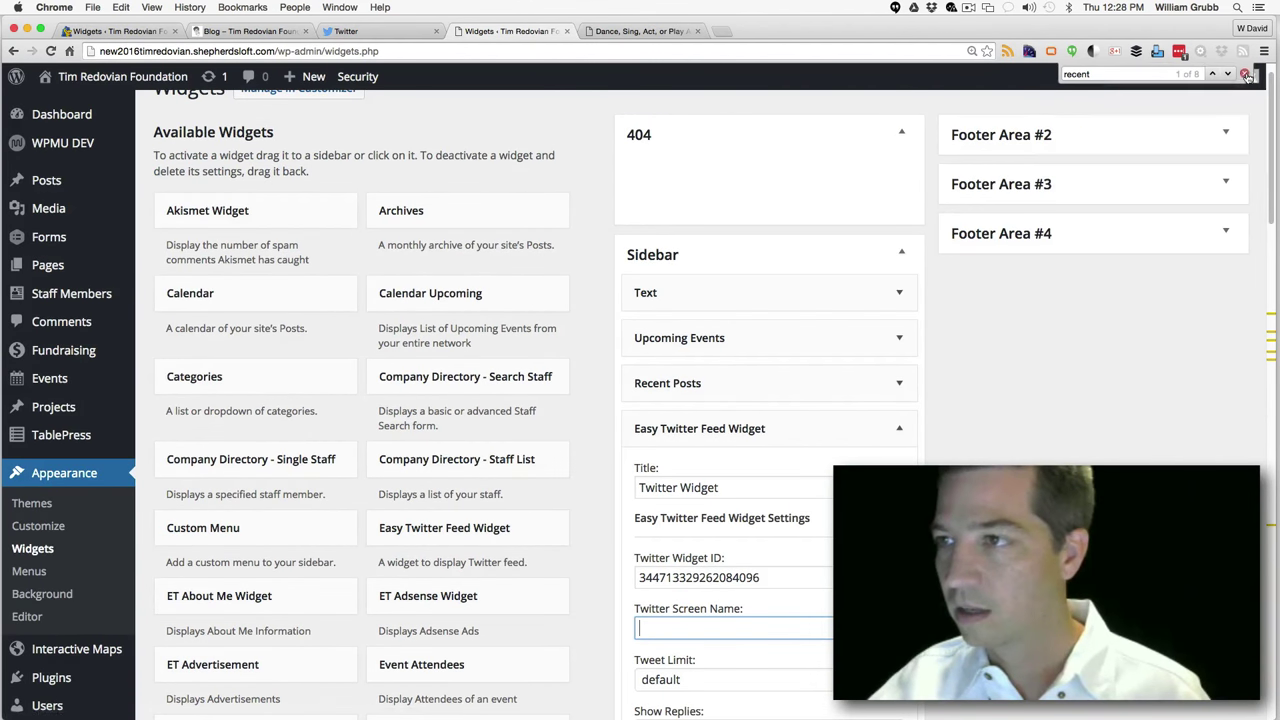
{"action": "left_click", "coordinate": [1244, 74]}
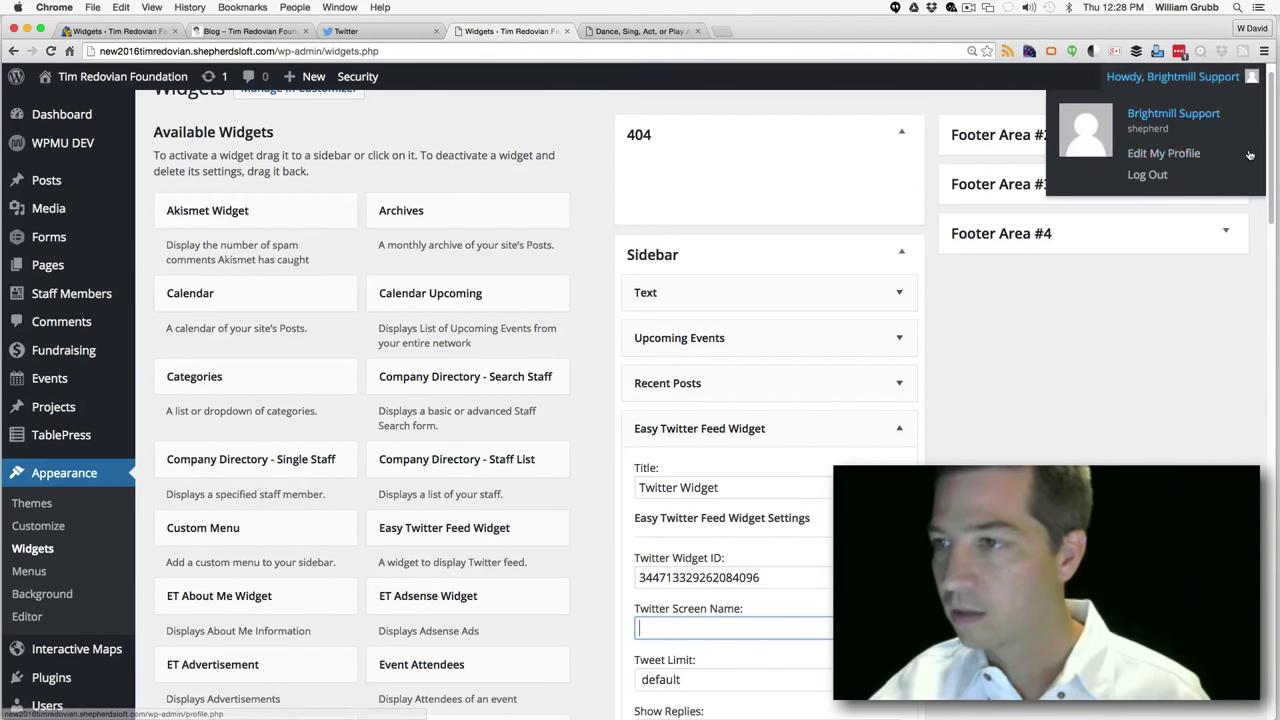
{"action": "left_click", "coordinate": [1224, 231]}
{"action": "left_click", "coordinate": [1222, 272]}
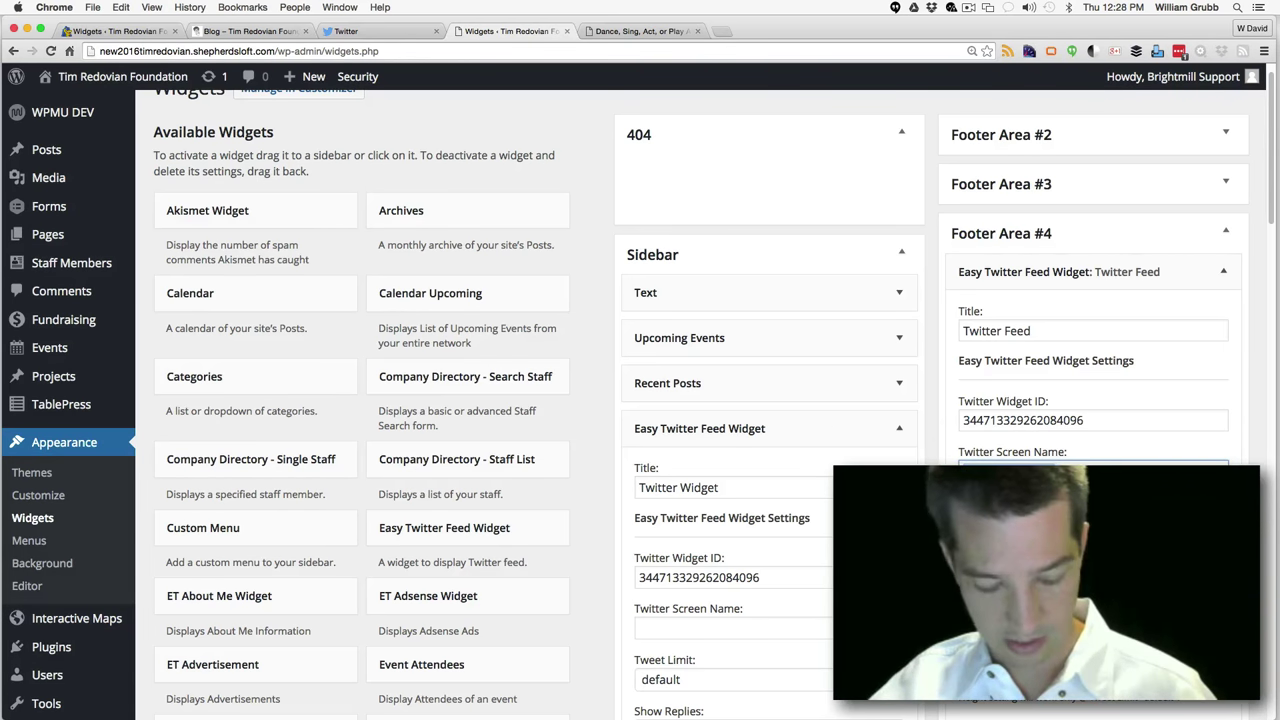
{"action": "left_click", "coordinate": [739, 628]}
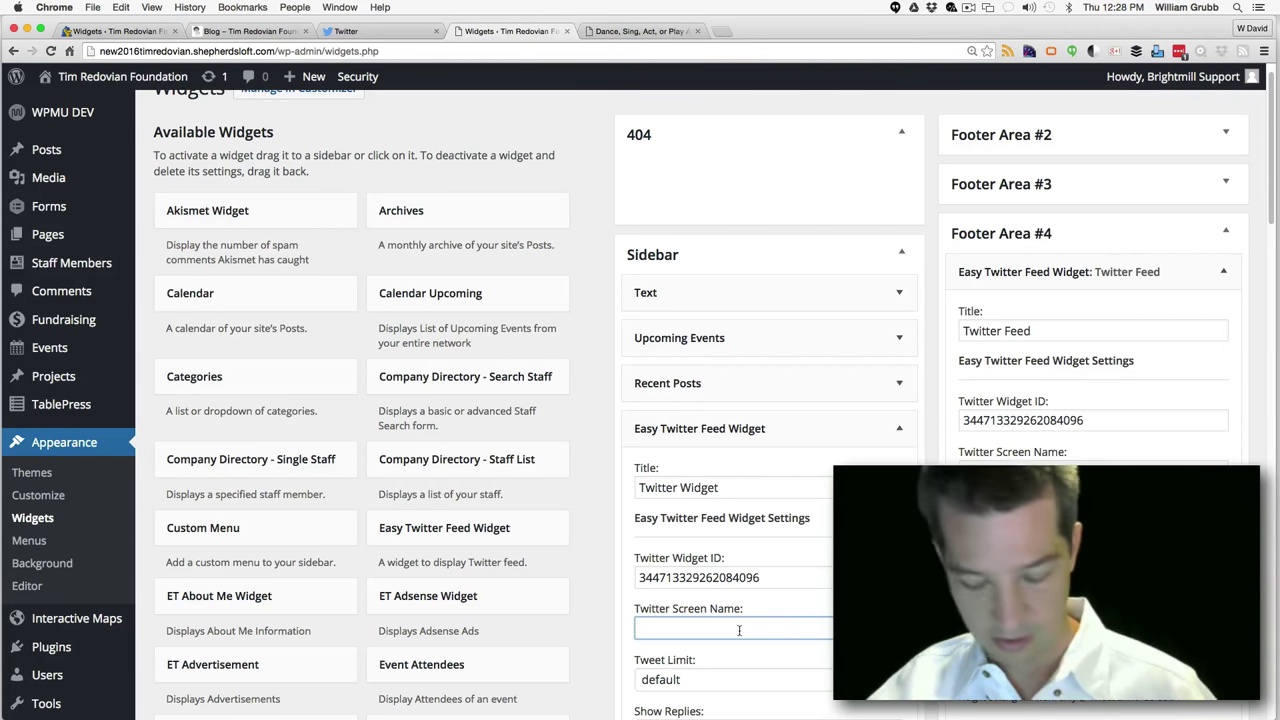
{"action": "type", "text": "timredovianfund"}
{"action": "left_click", "coordinate": [897, 428]}
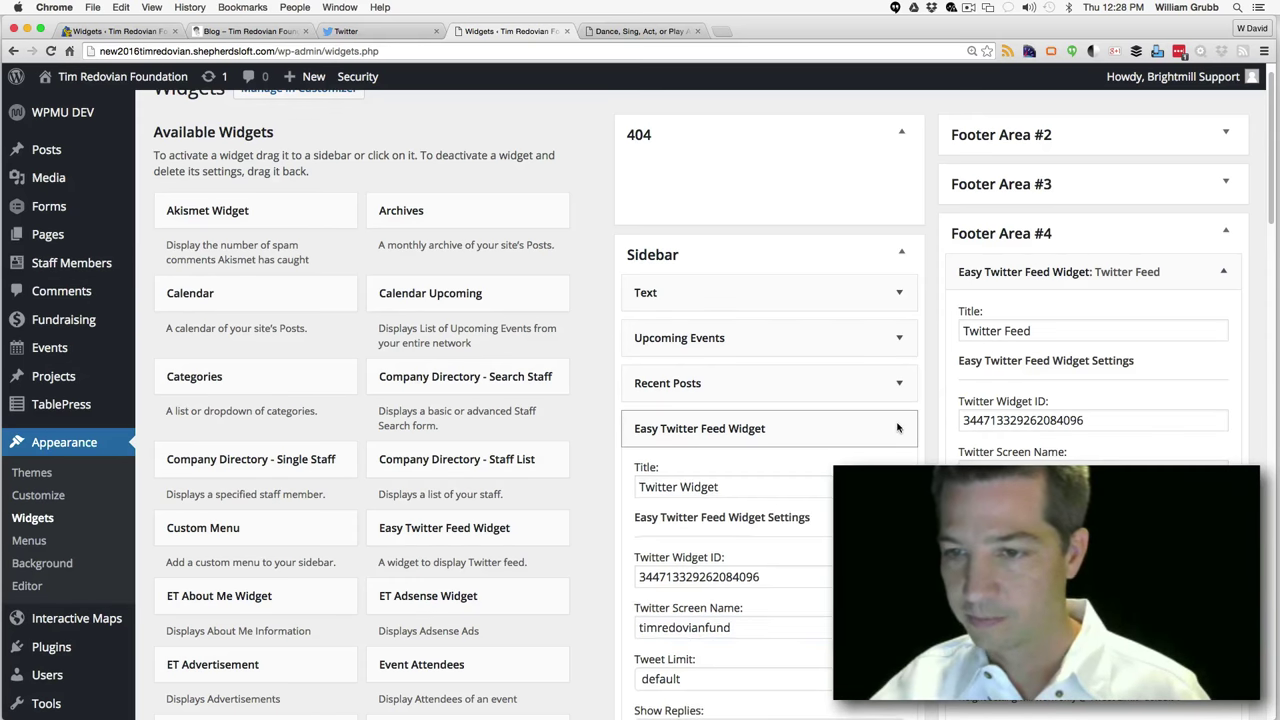
{"action": "left_click", "coordinate": [897, 428]}
Collapse both the Footer Area #4 and Sidebar Twitter Feed widgets
{"action": "scroll", "coordinate": [1040, 436], "scroll_direction": "down", "scroll_amount": 6}
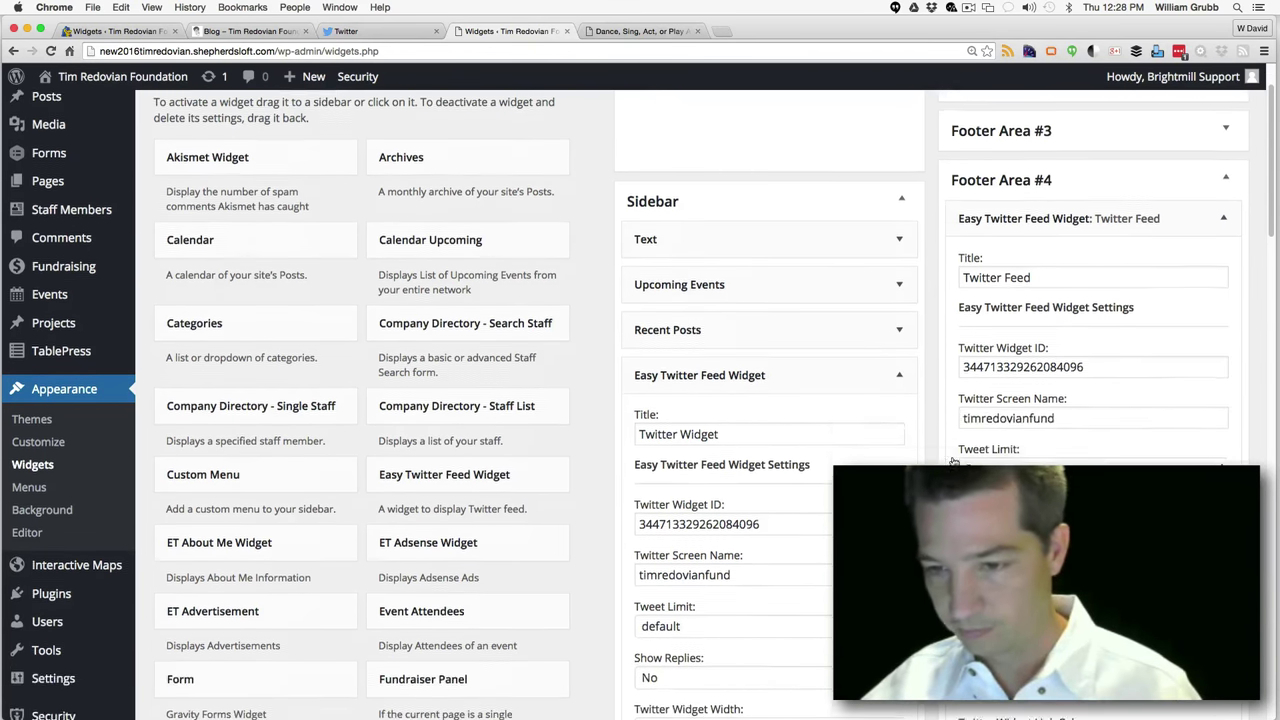
{"action": "scroll", "coordinate": [817, 683], "scroll_direction": "down", "scroll_amount": 5}
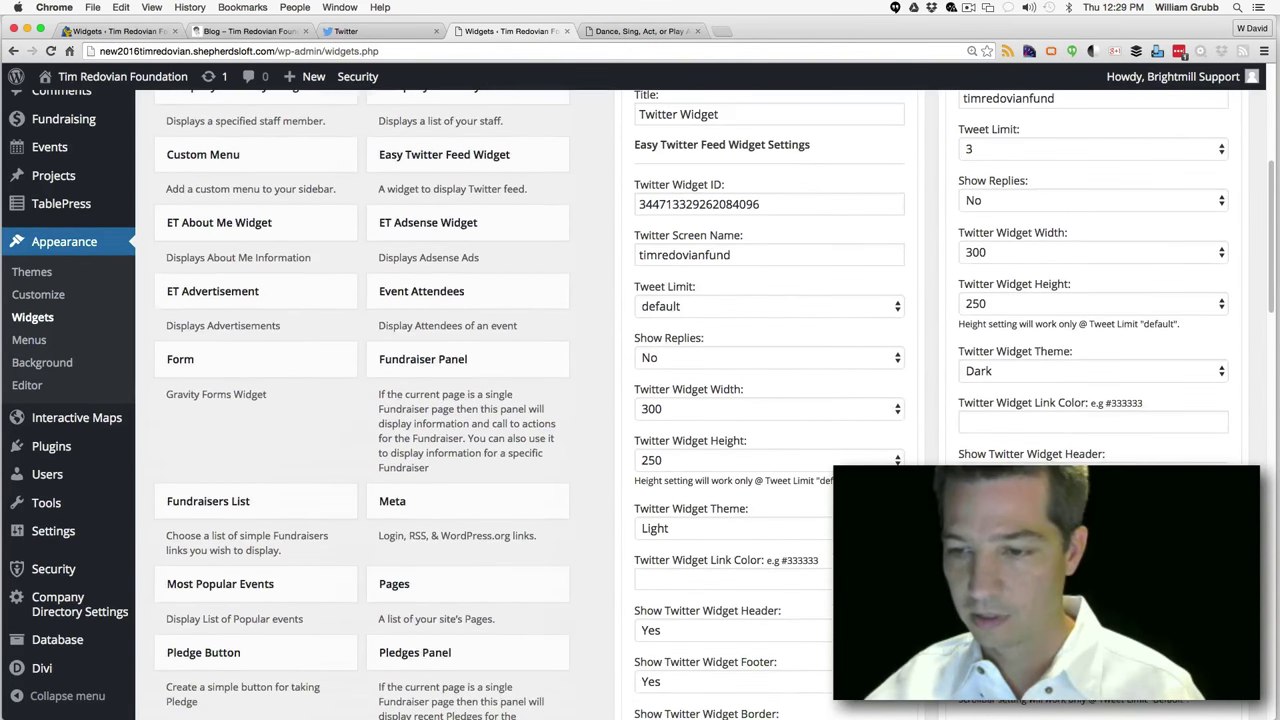
{"action": "scroll", "coordinate": [826, 657], "scroll_direction": "down", "scroll_amount": 1}
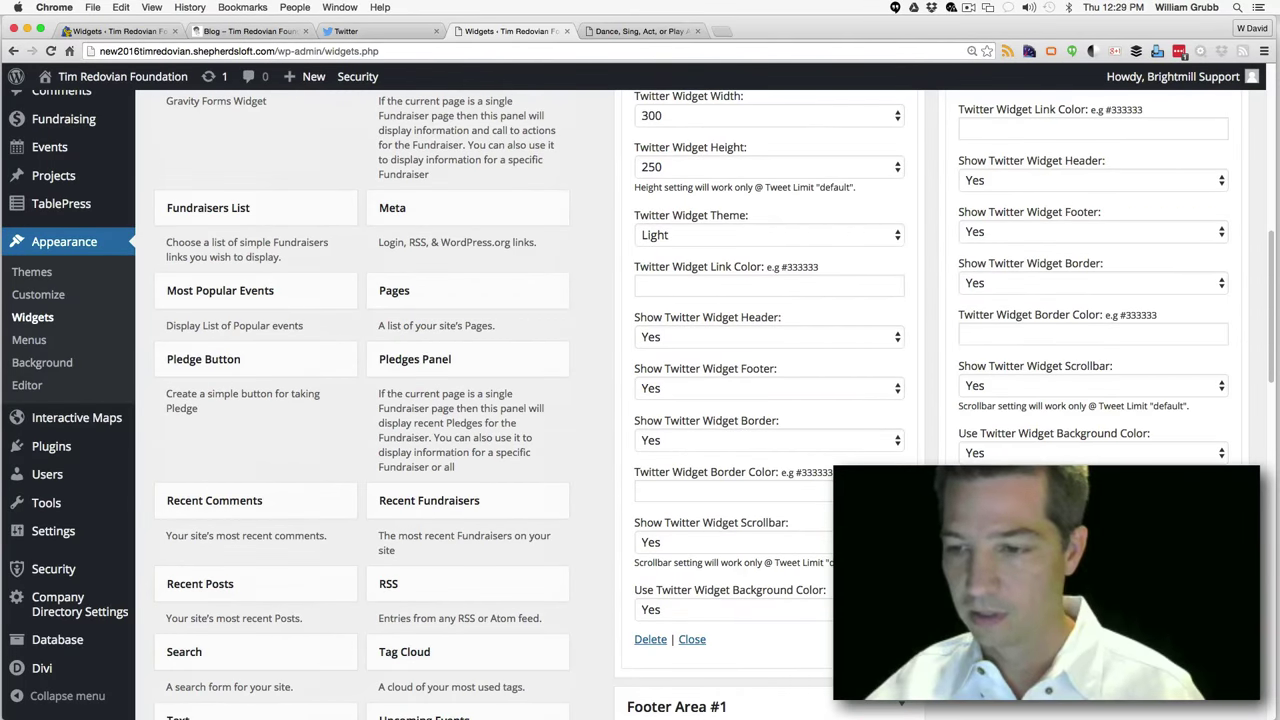
{"action": "scroll", "coordinate": [1203, 390], "scroll_direction": "up", "scroll_amount": 10}
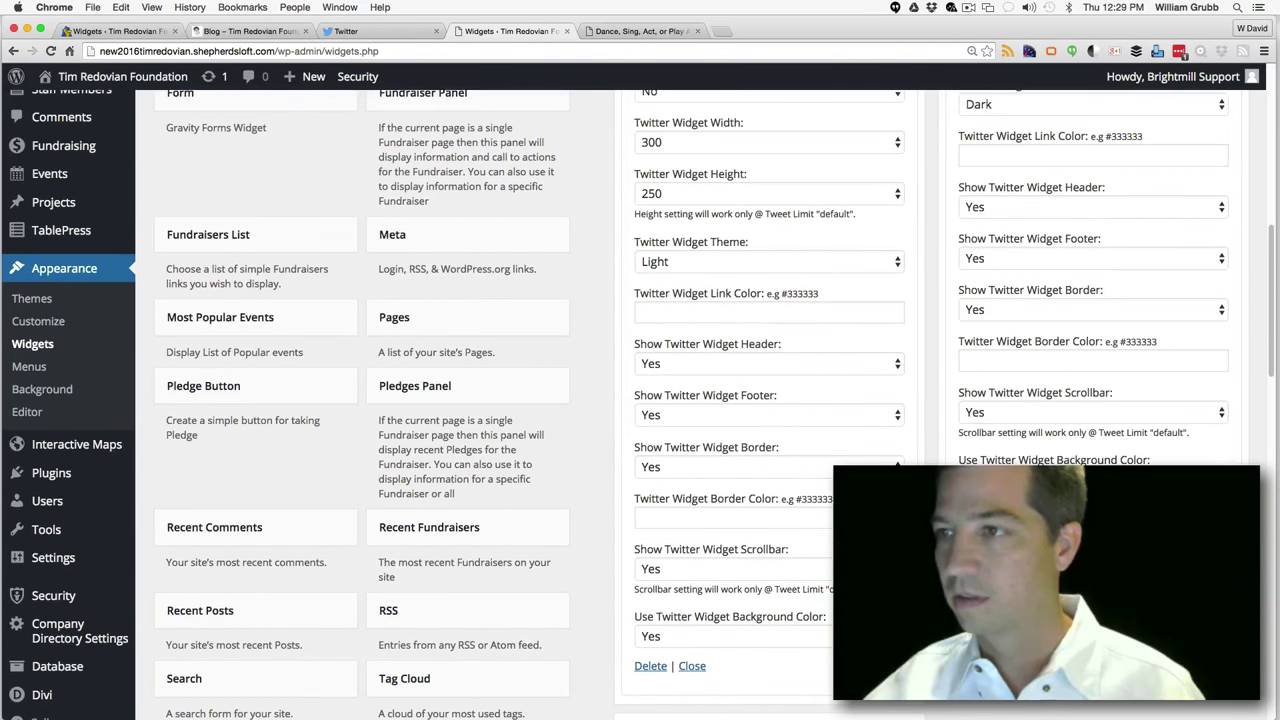
{"action": "scroll", "coordinate": [1215, 235], "scroll_direction": "up", "scroll_amount": 3}
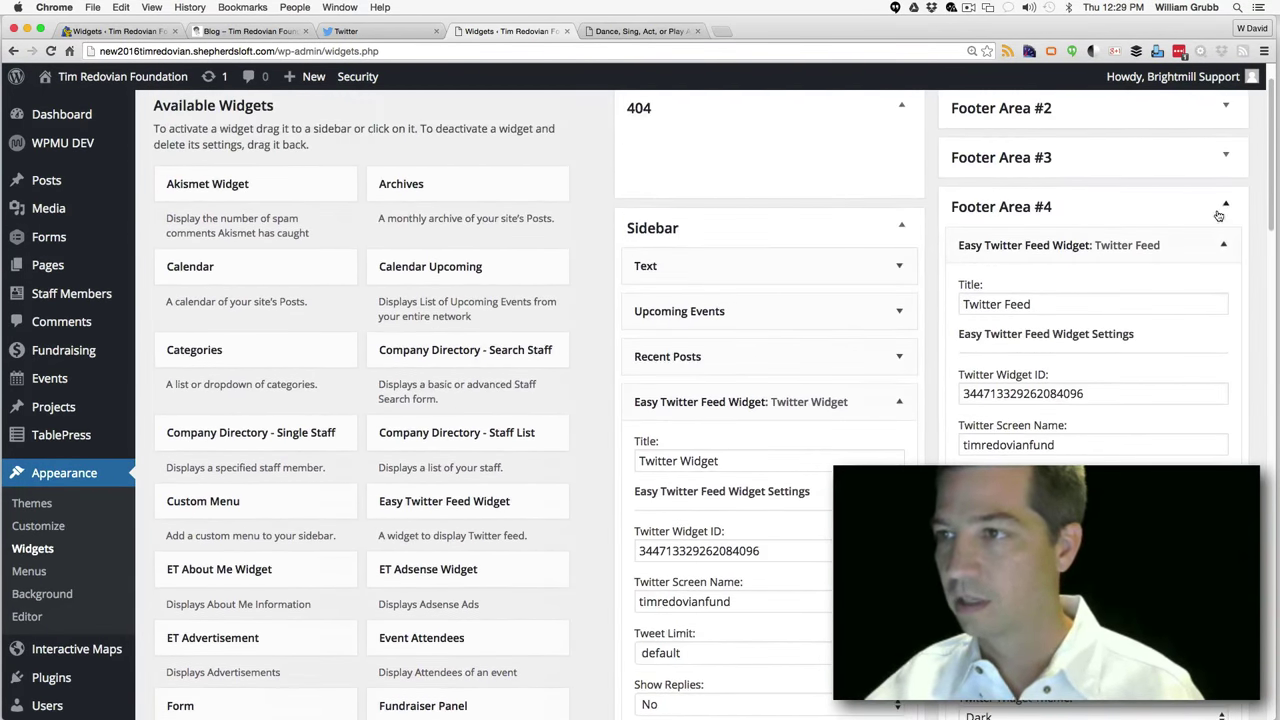
{"action": "left_click", "coordinate": [1222, 245]}
{"action": "left_click", "coordinate": [899, 402]}
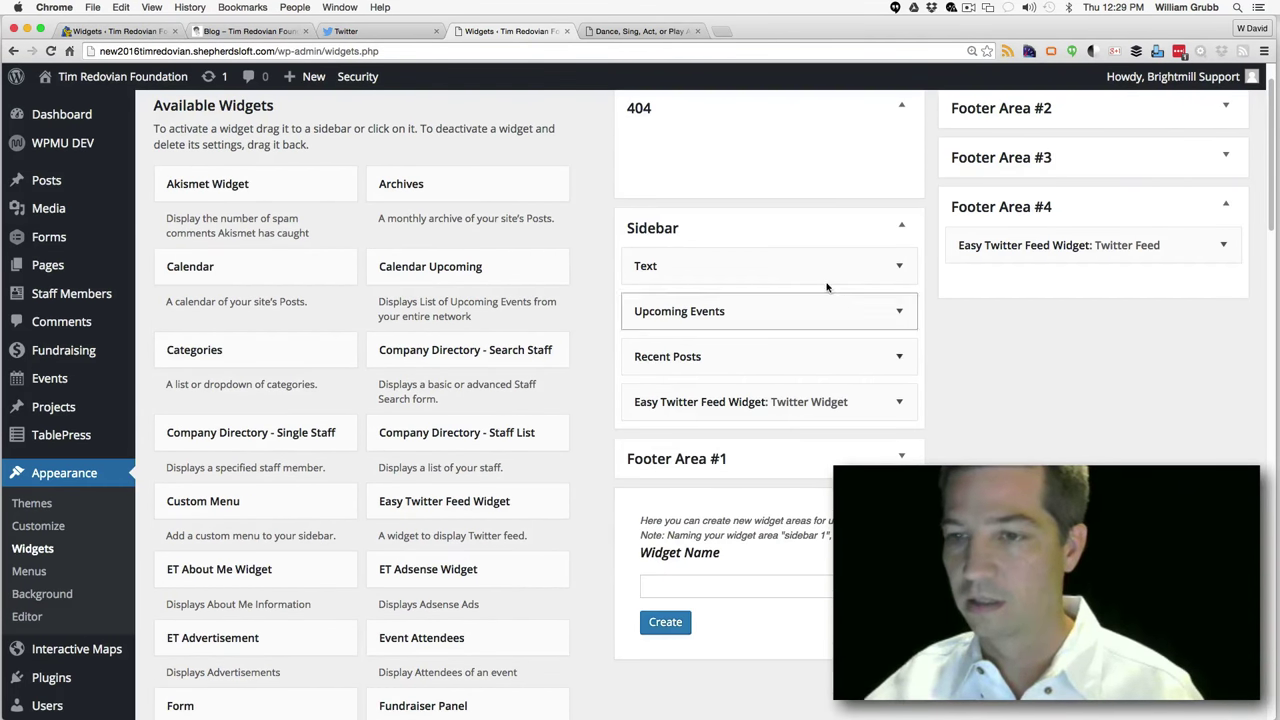
Reload the Dance, Sing, Act audition post and check its updated sidebar
{"action": "left_click", "coordinate": [628, 31]}
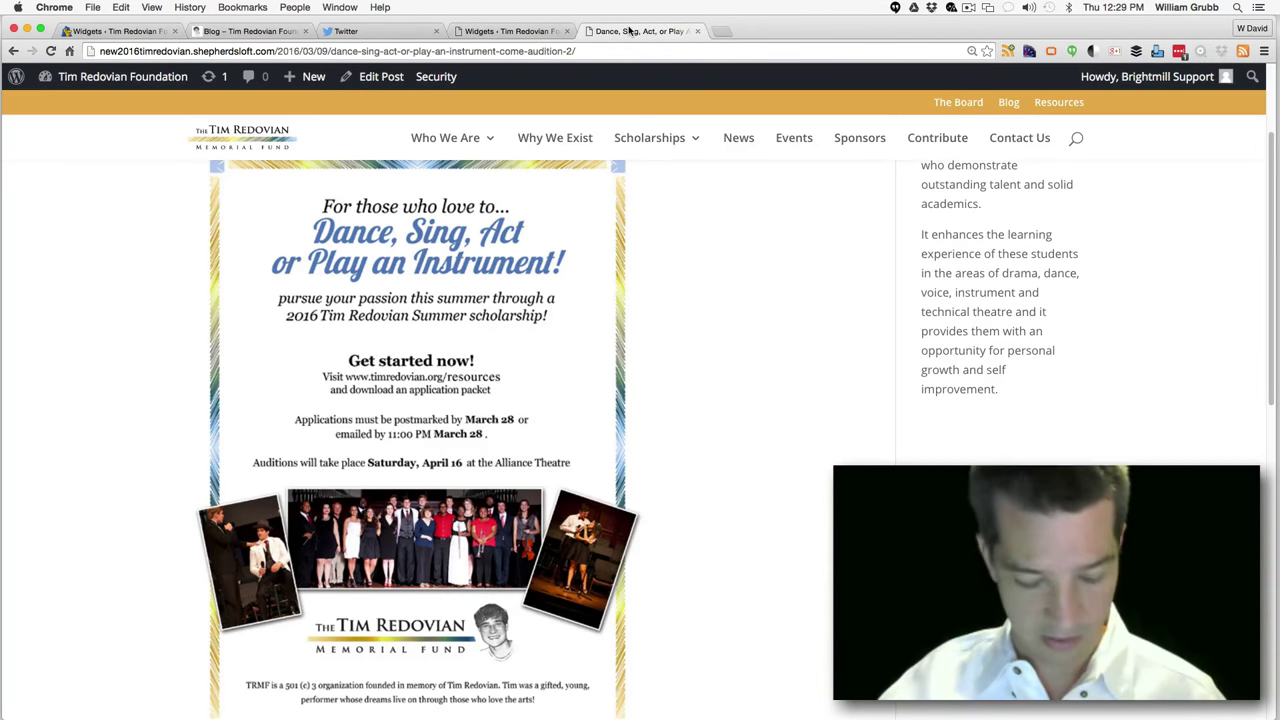
{"action": "key", "text": "super+r"}
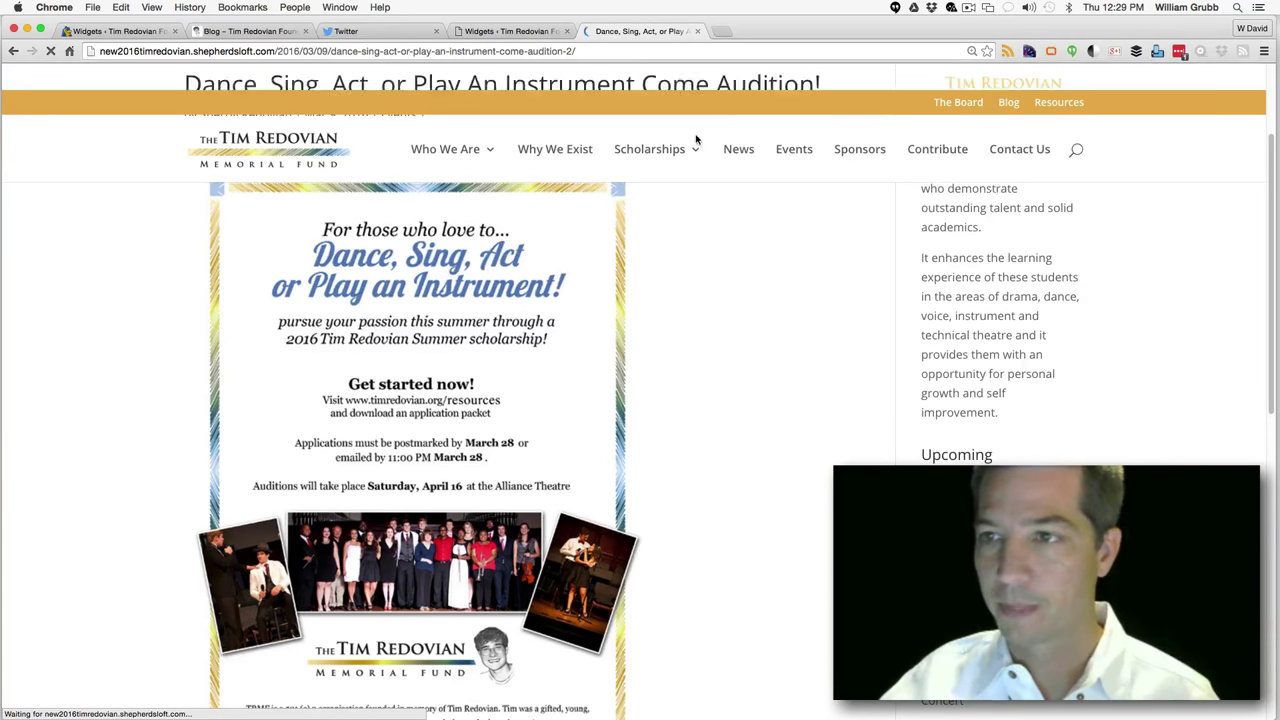
{"action": "left_click_drag", "start_coordinate": [1268, 262], "coordinate": [1260, 163]}
{"action": "scroll", "coordinate": [1259, 204], "scroll_direction": "down", "scroll_amount": 5}
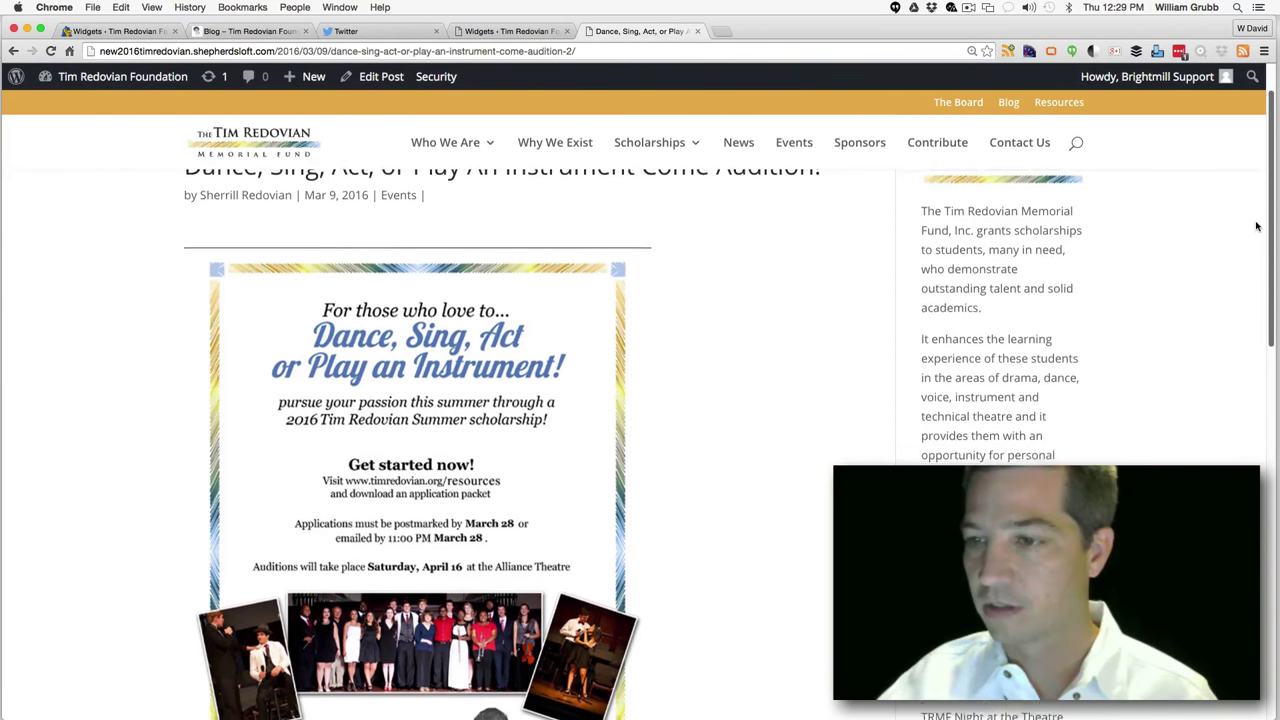
{"action": "scroll", "coordinate": [1246, 303], "scroll_direction": "down", "scroll_amount": 2}
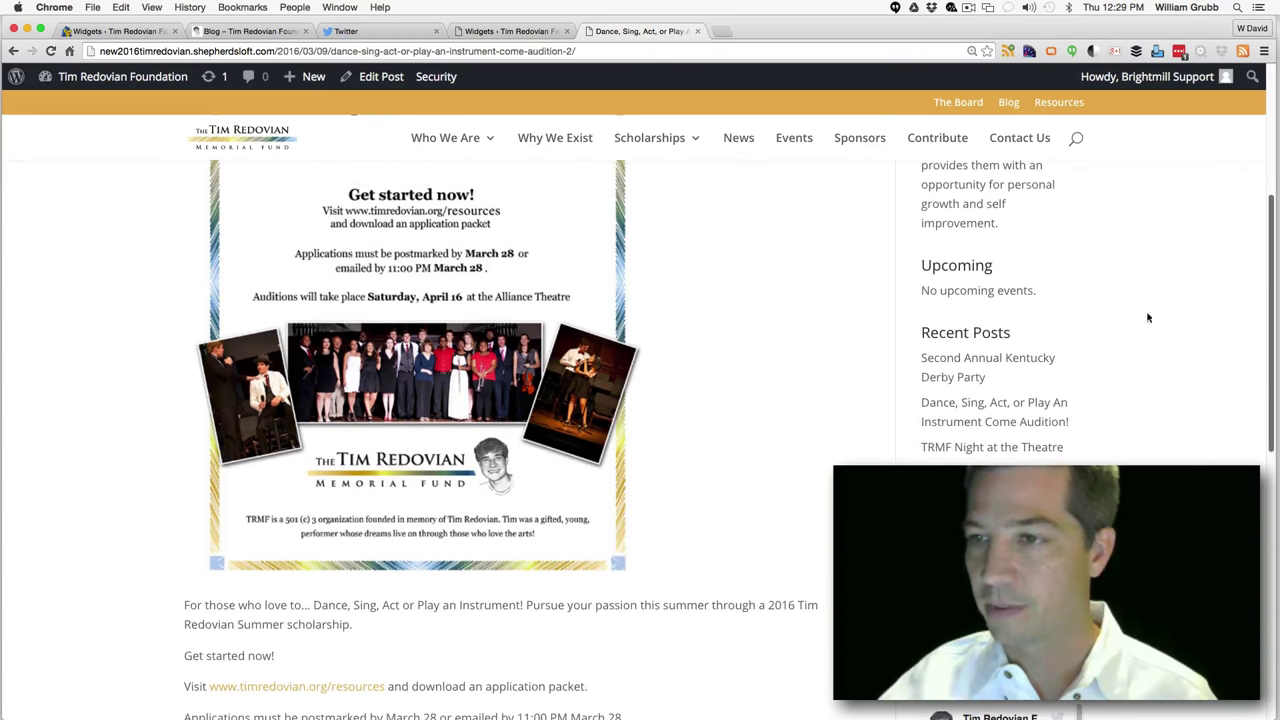
{"action": "left_click_drag", "start_coordinate": [1277, 304], "coordinate": [1248, 150]}
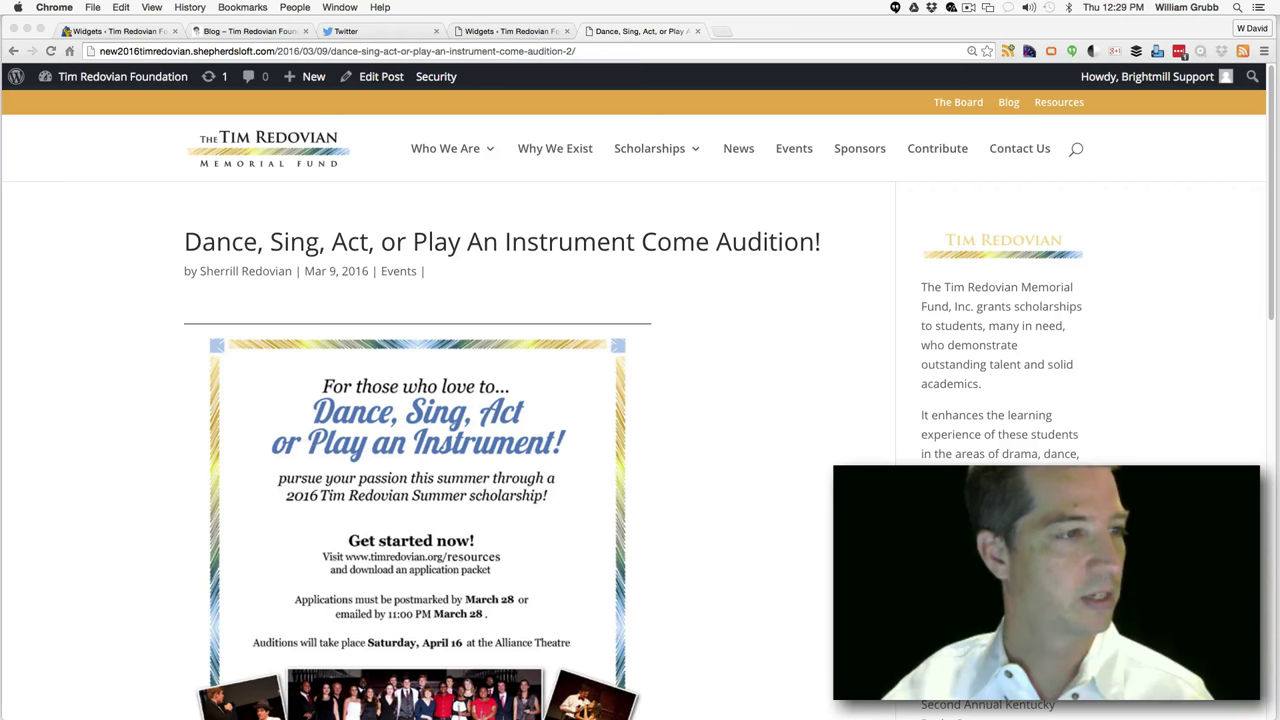
Open the old site's Who We Are > The TRMF – 501c3 page for reference
{"action": "left_click", "coordinate": [250, 31]}
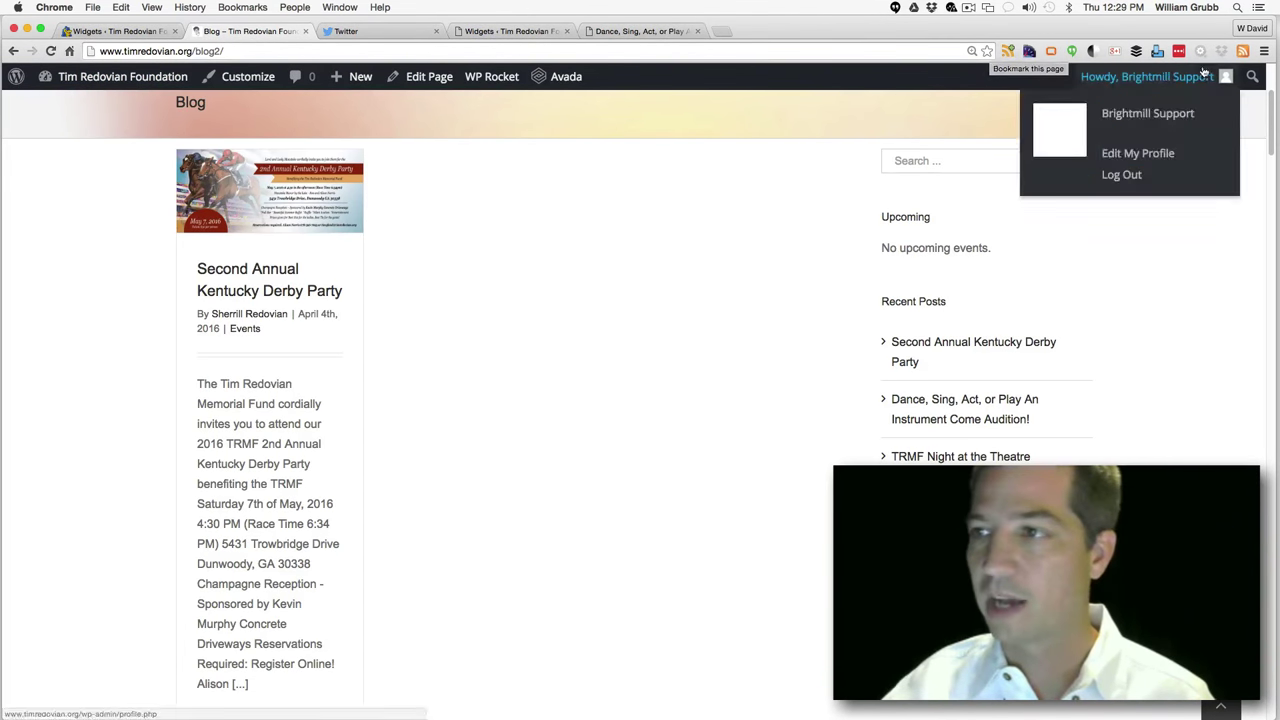
{"action": "left_click", "coordinate": [1272, 77]}
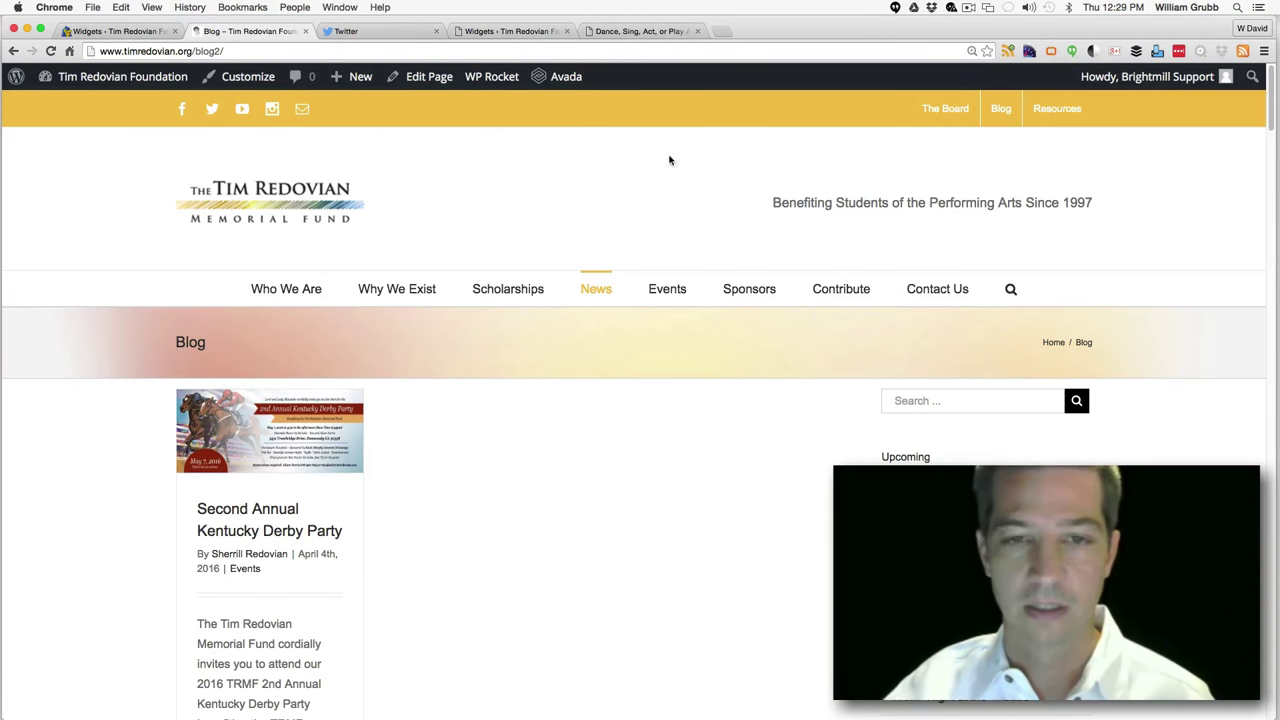
{"action": "mouse_move", "coordinate": [310, 288]}
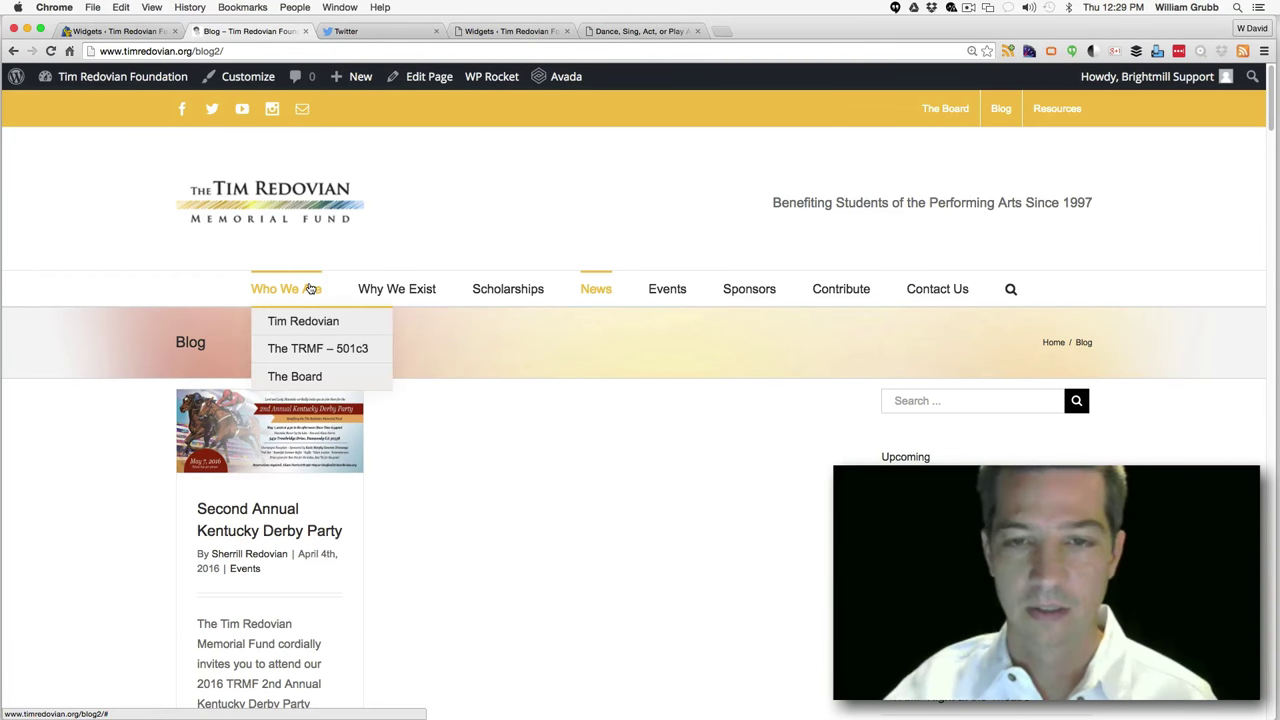
{"action": "left_click", "coordinate": [305, 349]}
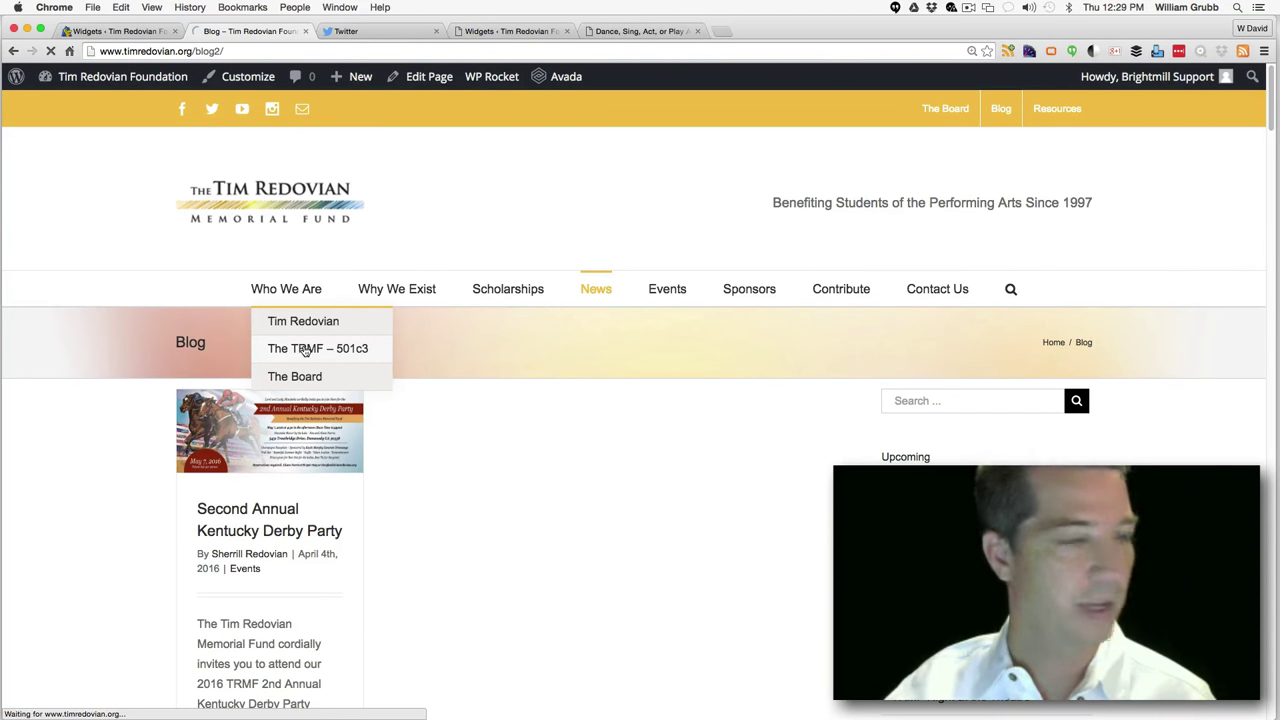
{"action": "left_click", "coordinate": [608, 31]}
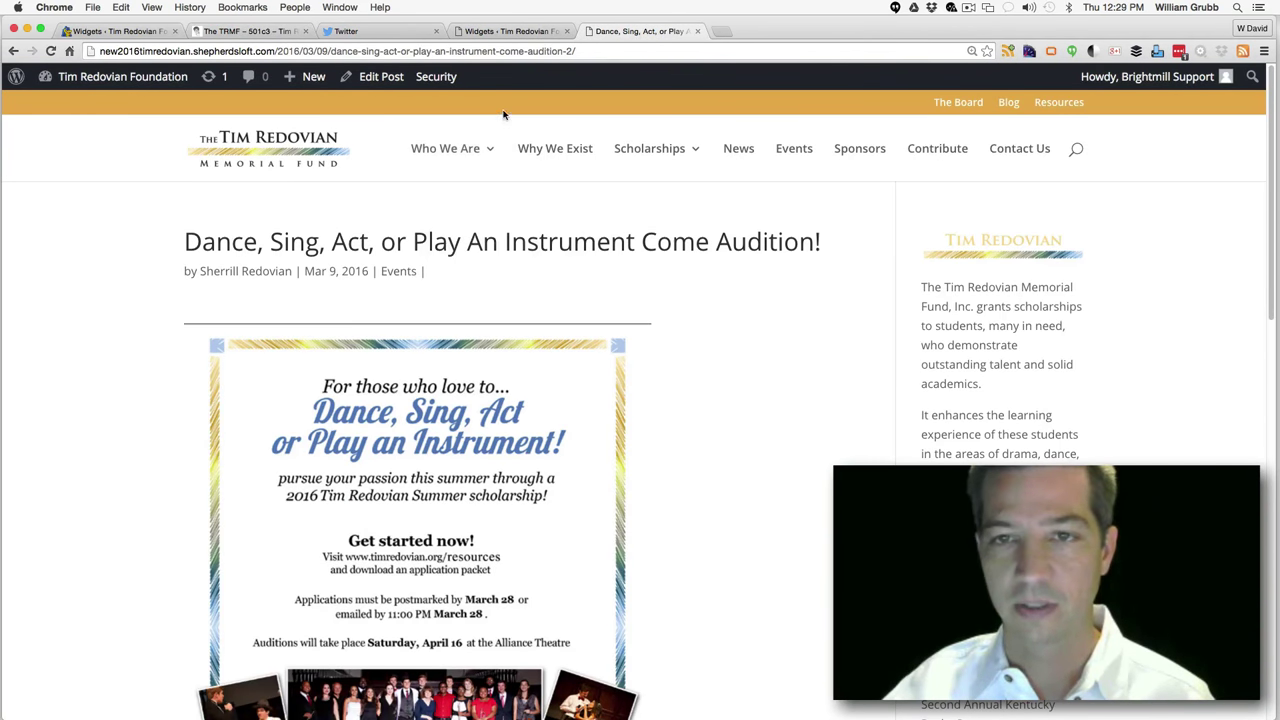
Open the new site's The TRMF – 501c3 page and close the Widgets and Twitter tabs
{"action": "mouse_move", "coordinate": [472, 150]}
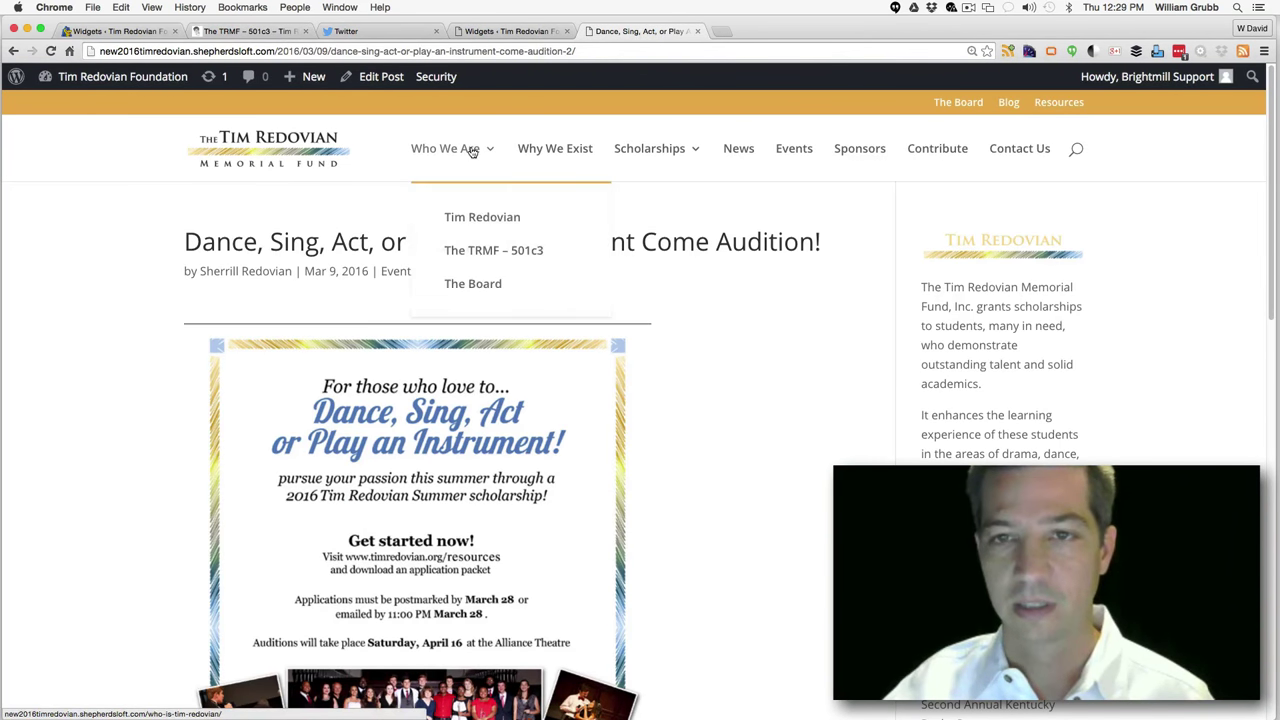
{"action": "left_click", "coordinate": [473, 256]}
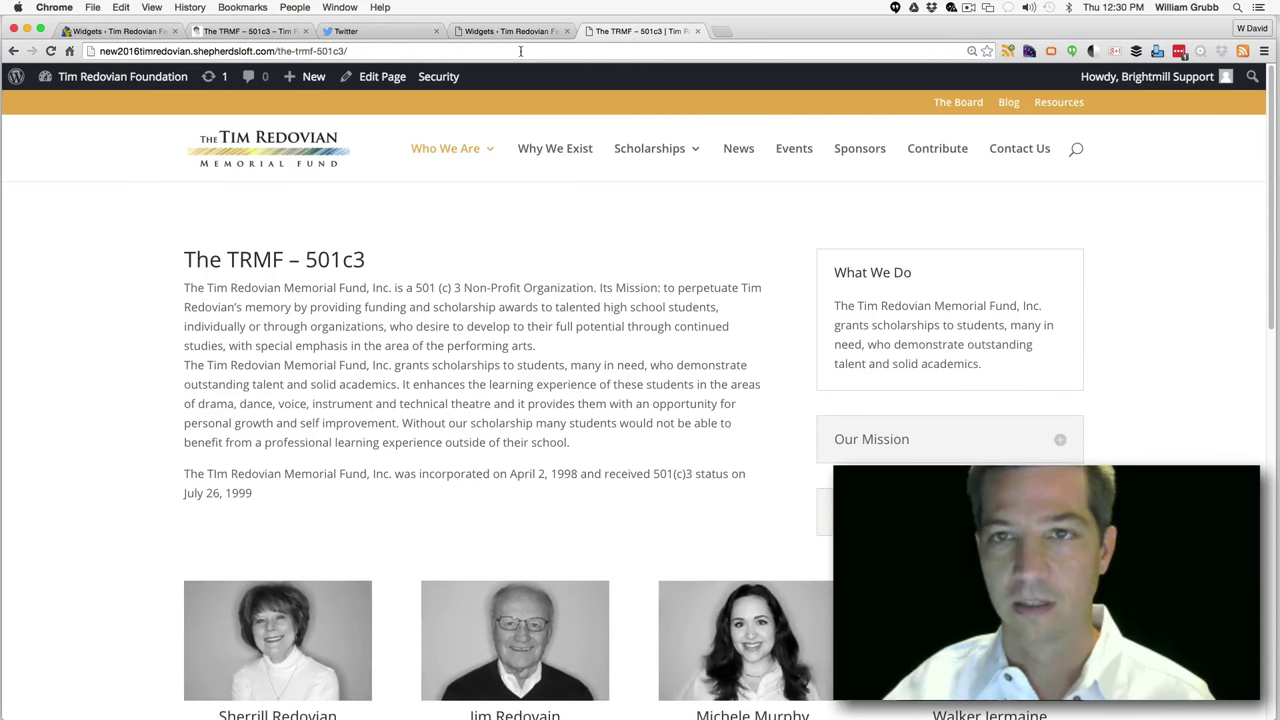
{"action": "left_click", "coordinate": [515, 31]}
{"action": "left_click", "coordinate": [566, 31]}
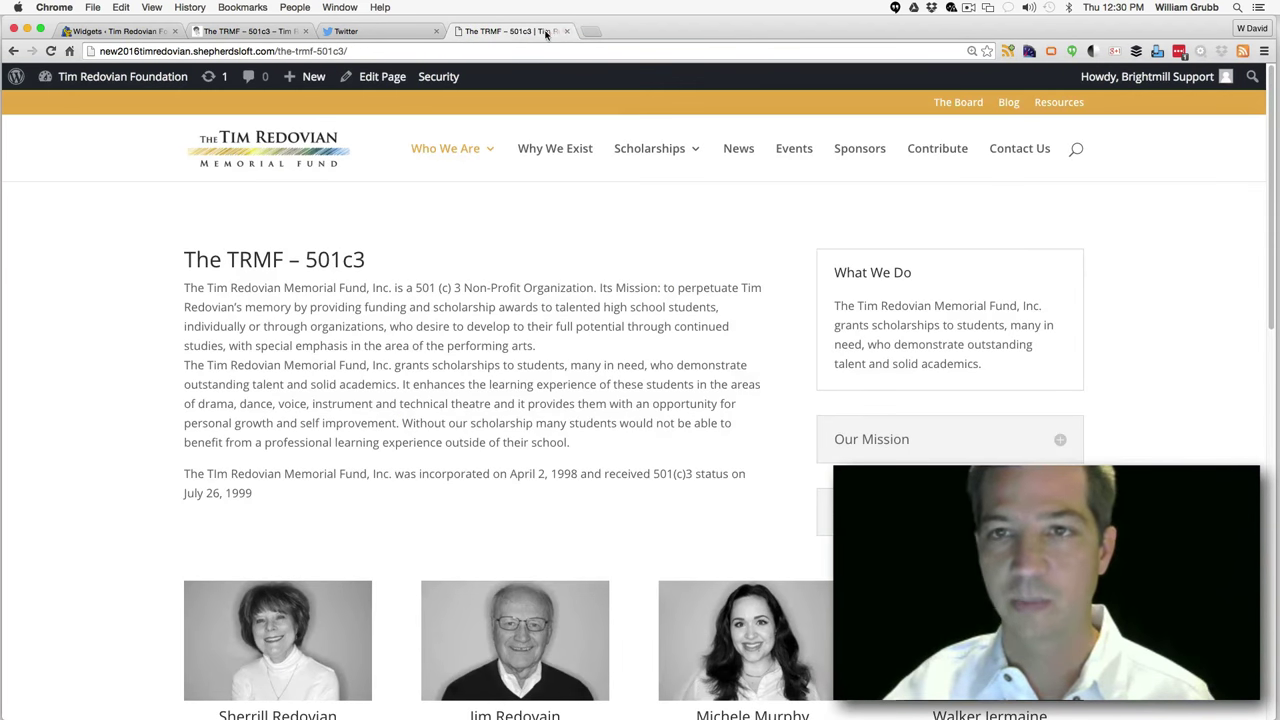
{"action": "left_click", "coordinate": [406, 33]}
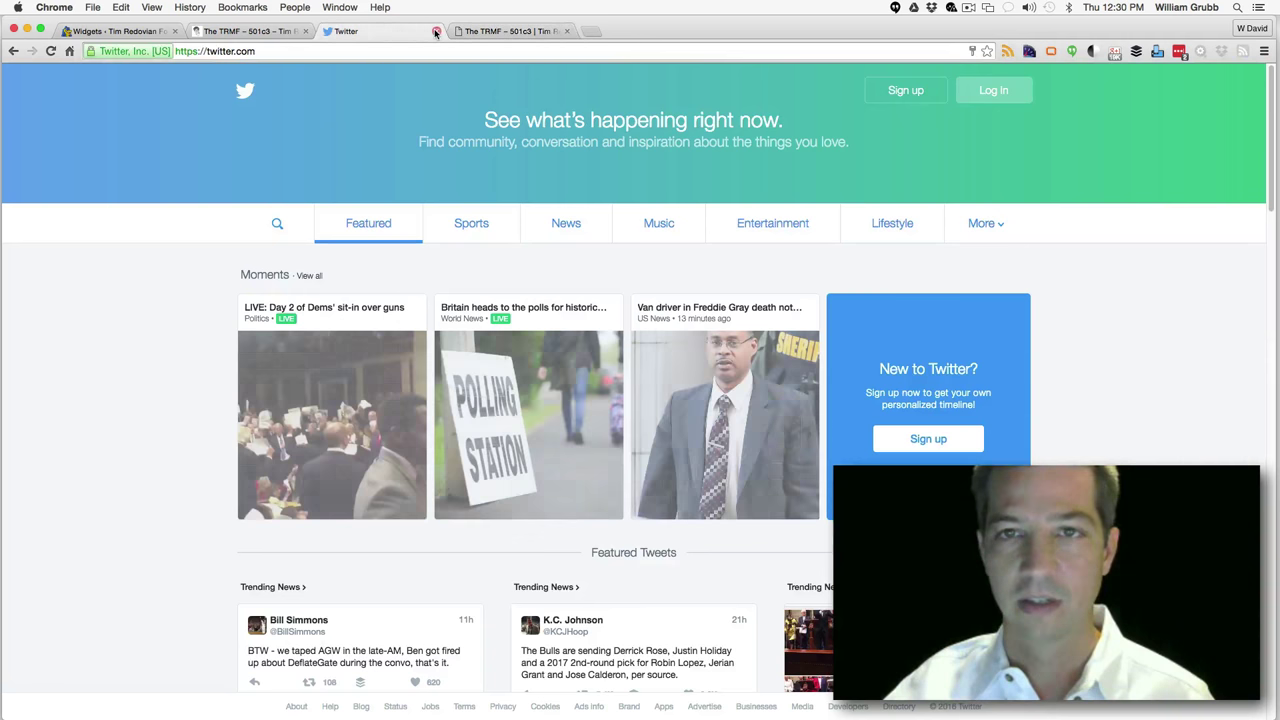
{"action": "key", "text": "super+w"}
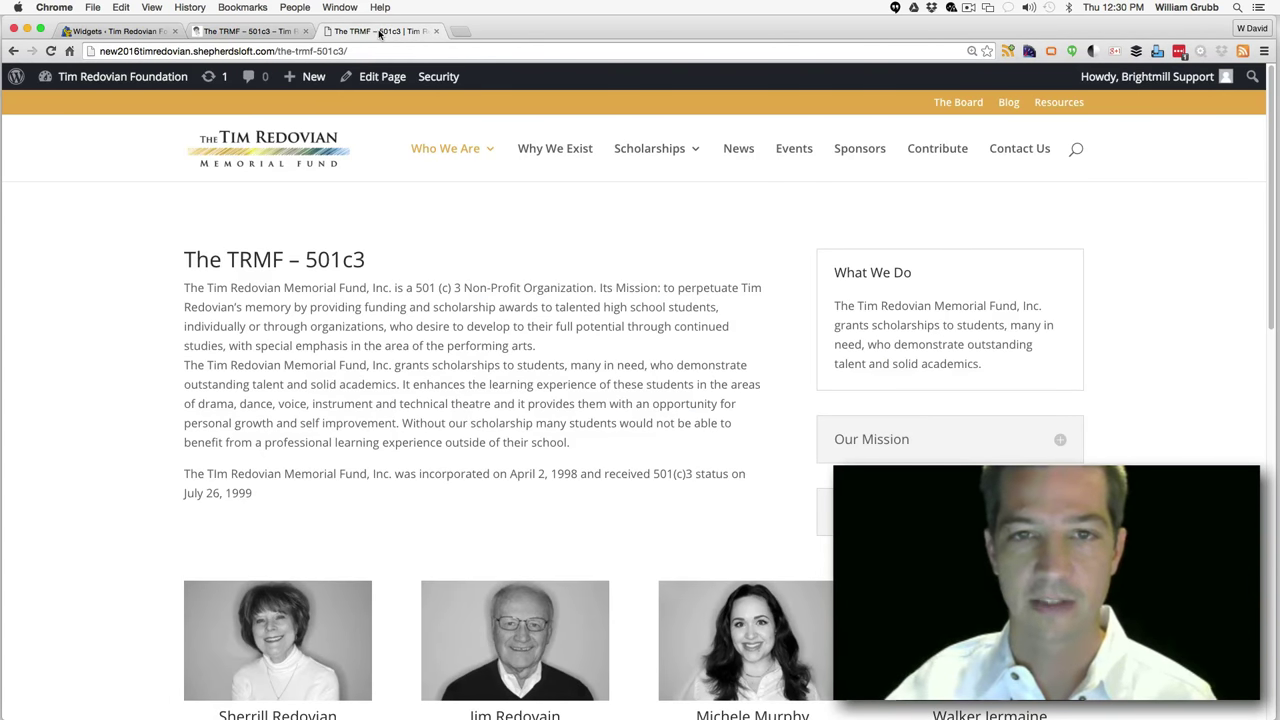
Compare the old and new TRMF – 501c3 pages, then open the new one in Divi Builder
{"action": "key", "text": "super+alt+Left"}
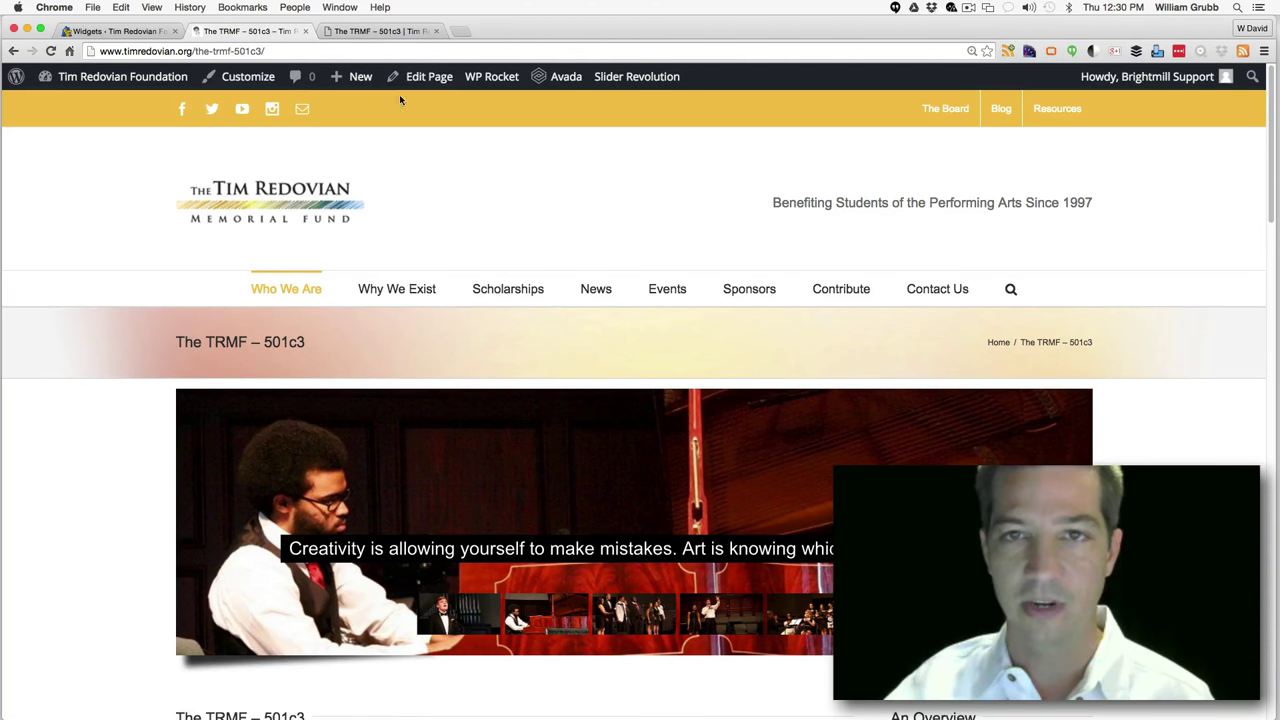
{"action": "key", "text": "super+alt+Right"}
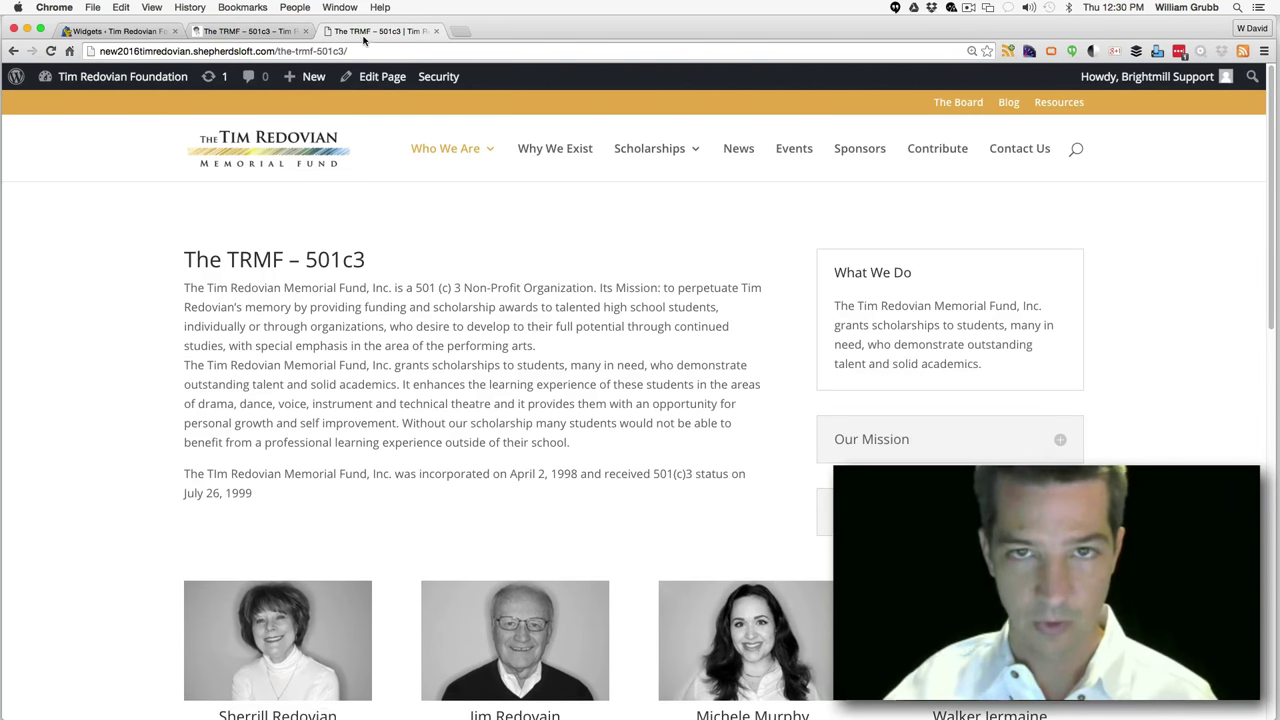
{"action": "left_click", "coordinate": [386, 78]}
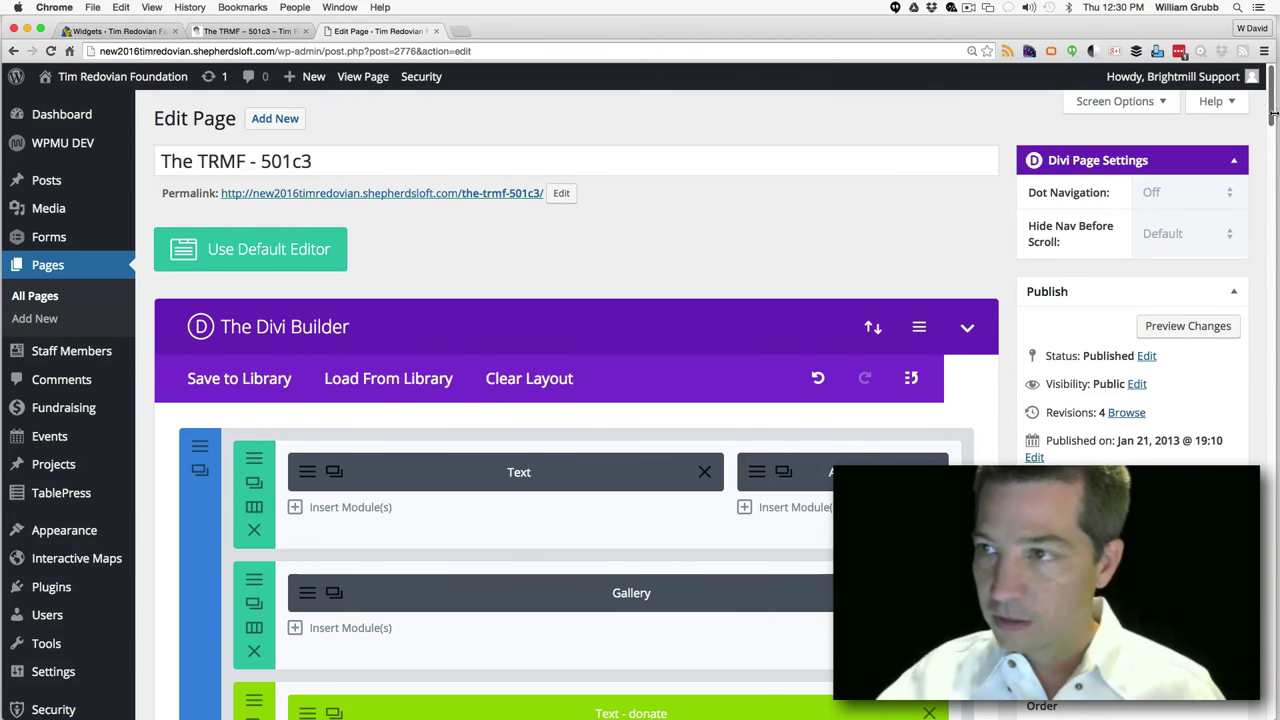
Add a fullwidth section at the page bottom with a Fullwidth Image module using header_divider.png
{"action": "scroll", "coordinate": [1268, 143], "scroll_direction": "down", "scroll_amount": 5}
{"action": "left_click_drag", "start_coordinate": [1268, 143], "coordinate": [1268, 172]}
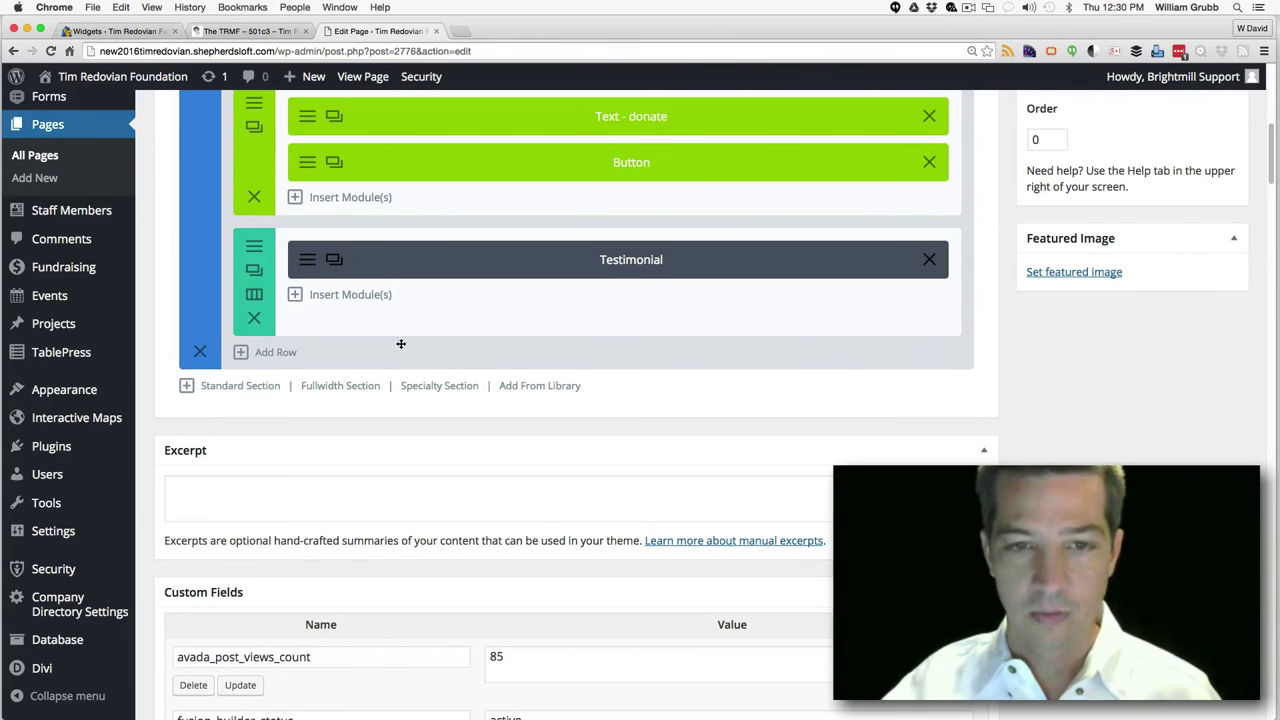
{"action": "left_click", "coordinate": [342, 390]}
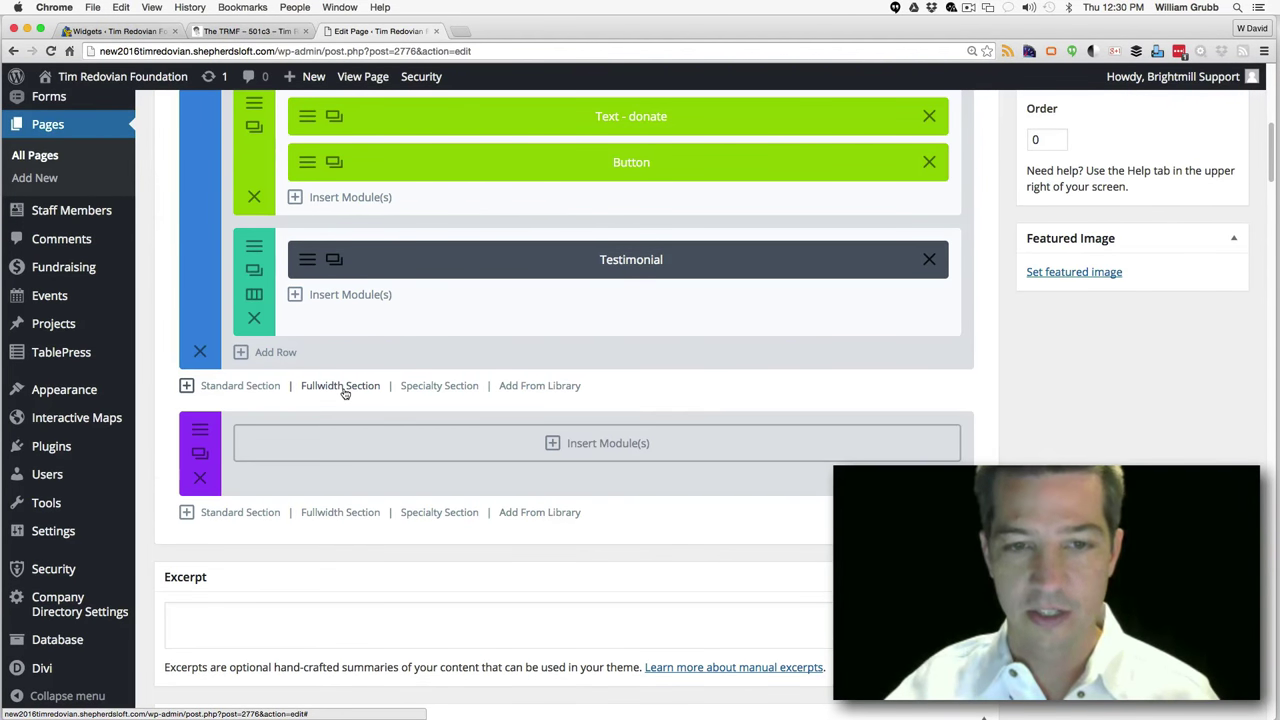
{"action": "left_click", "coordinate": [603, 446]}
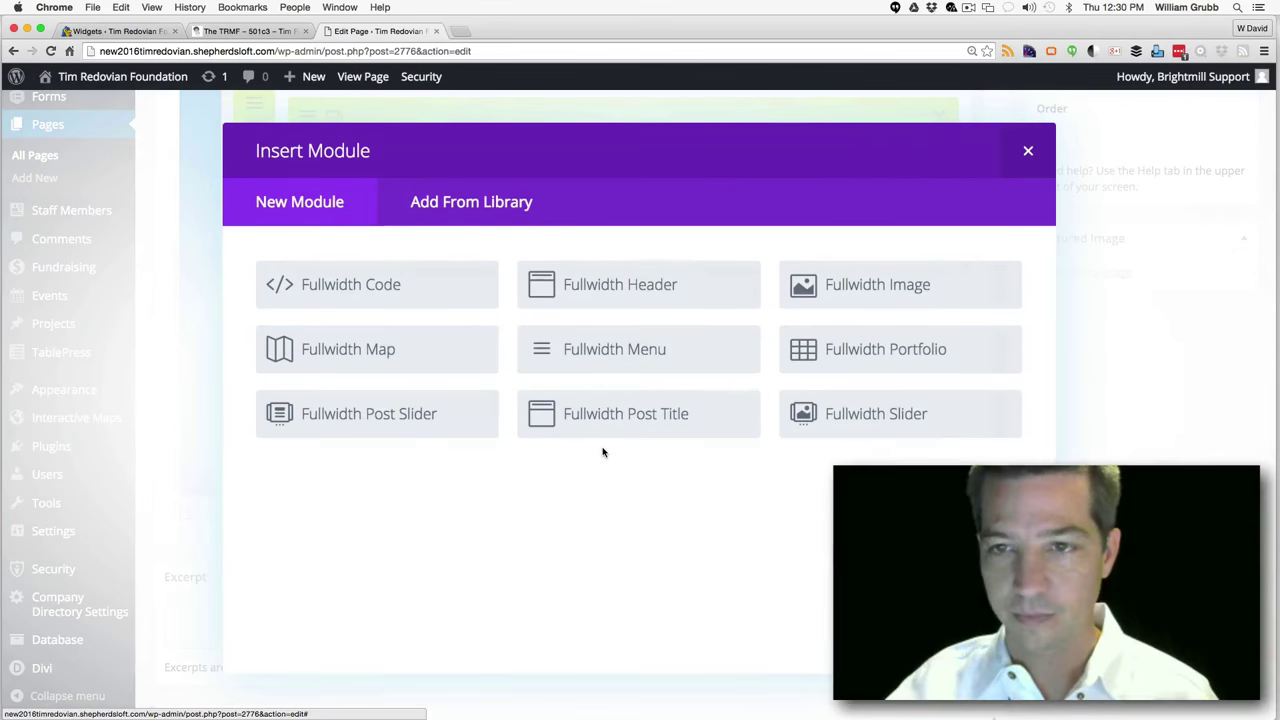
{"action": "left_click", "coordinate": [851, 290]}
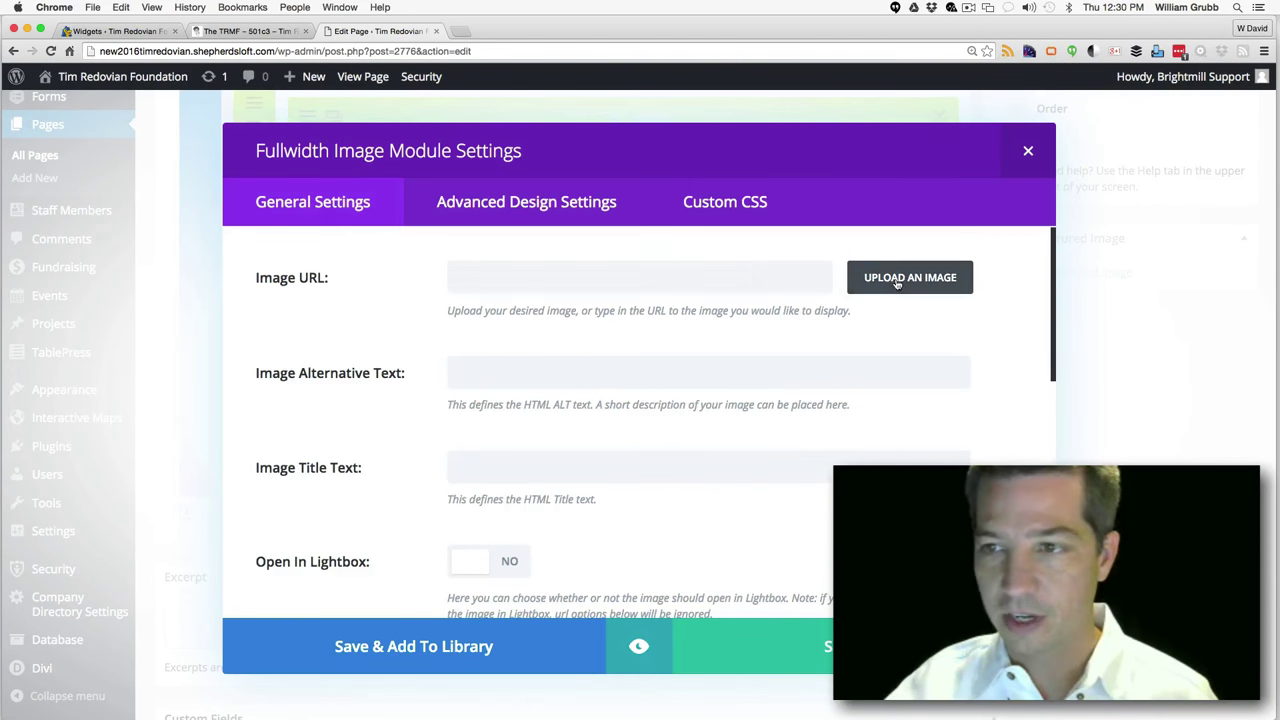
{"action": "left_click", "coordinate": [896, 284]}
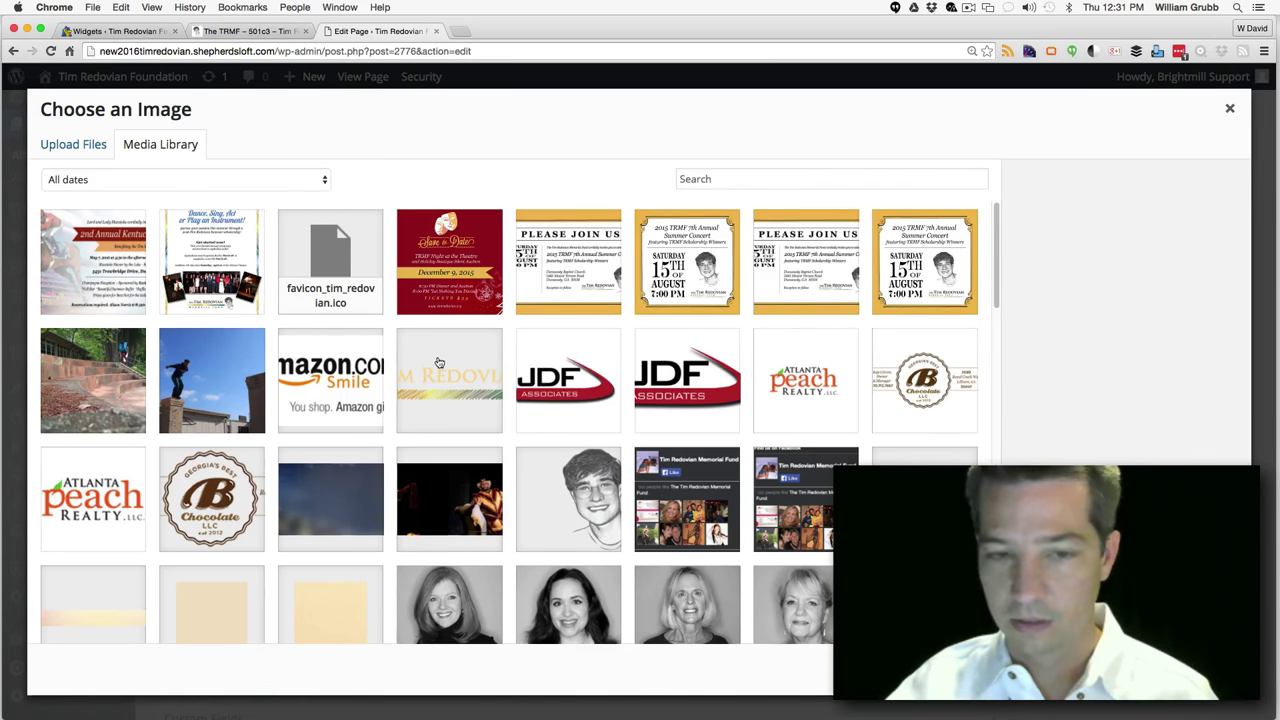
{"action": "left_click", "coordinate": [94, 609]}
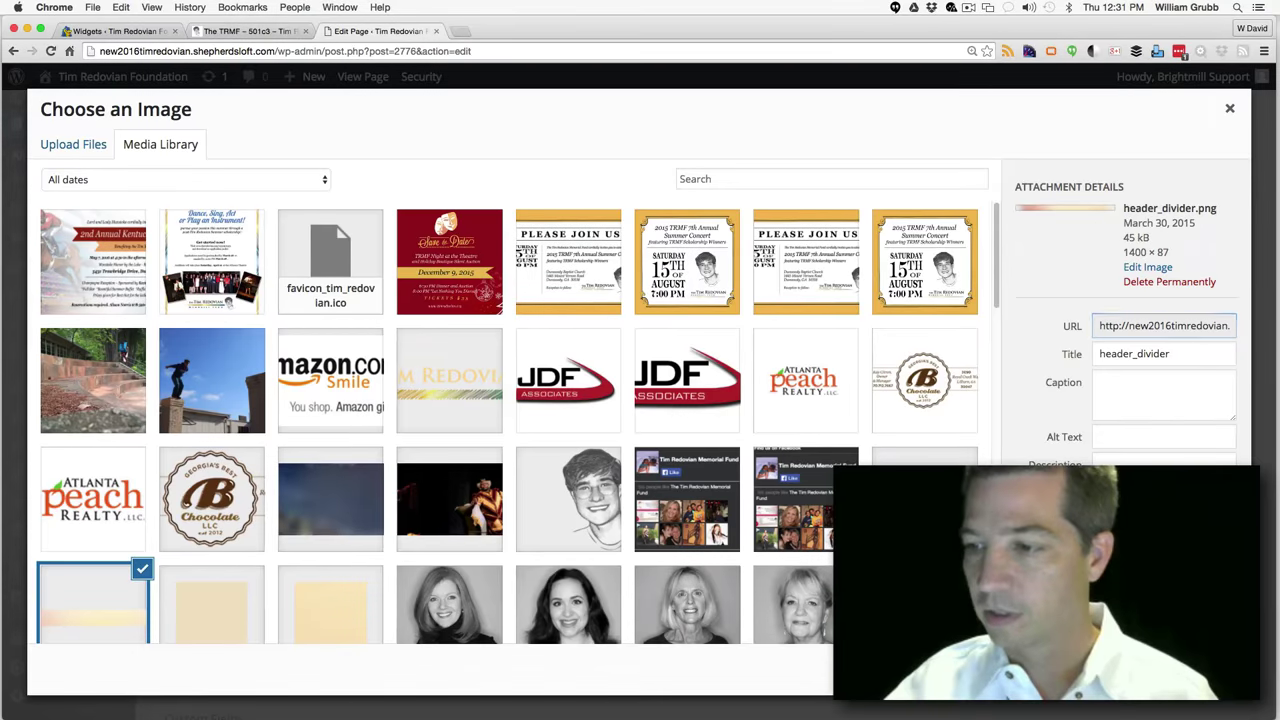
{"action": "left_click", "coordinate": [1190, 667]}
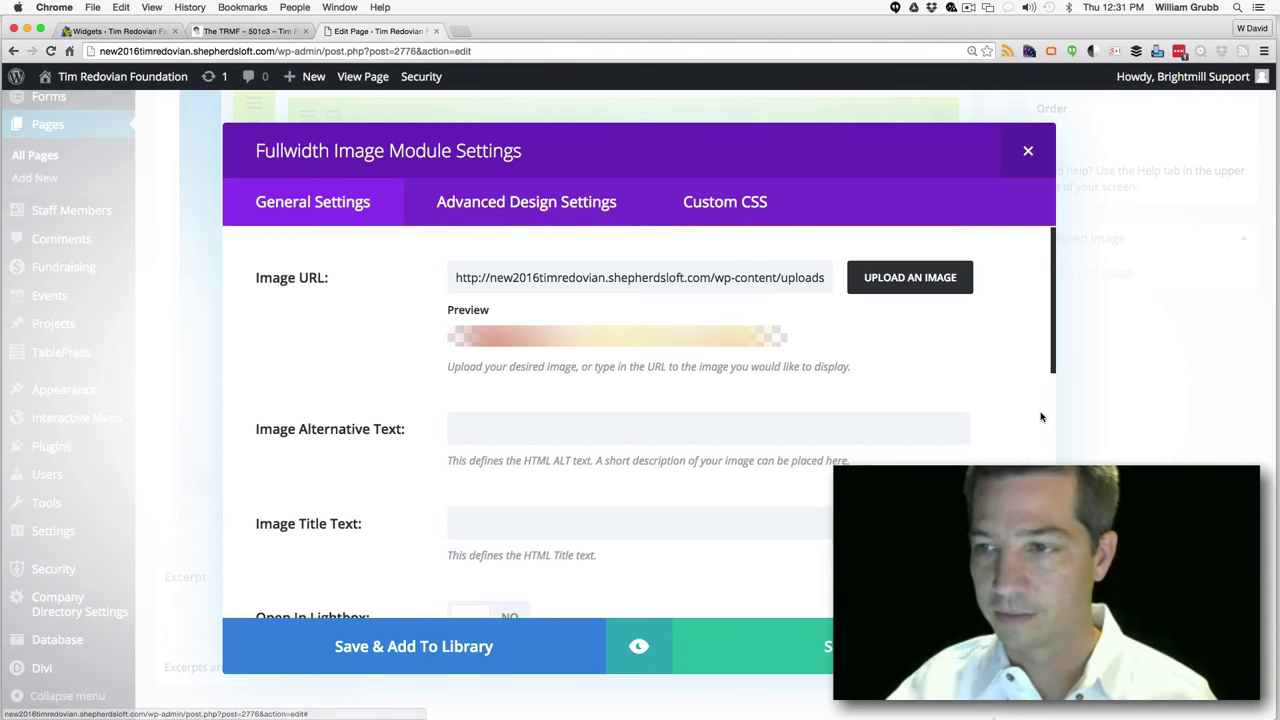
Copy the old page title 'The TRMF – 501c3' into Image Title Text and save the module
{"action": "scroll", "coordinate": [1050, 420], "scroll_direction": "down", "scroll_amount": 3}
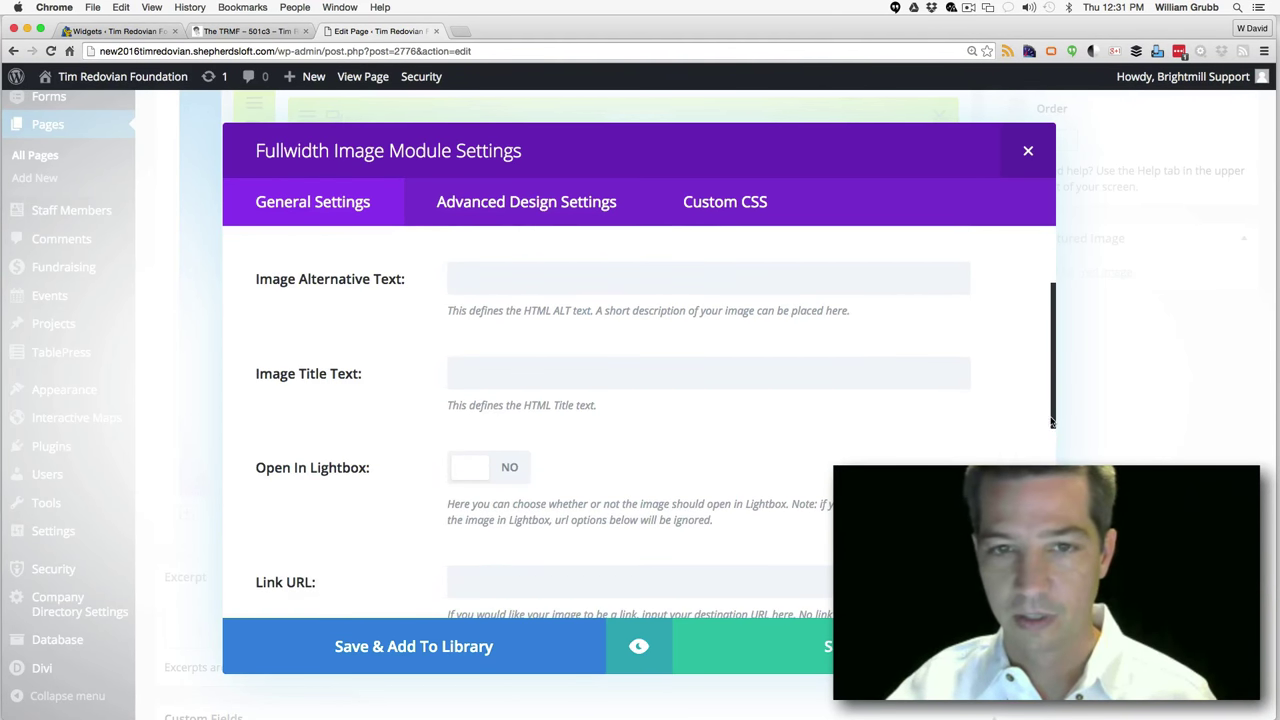
{"action": "scroll", "coordinate": [1051, 421], "scroll_direction": "up", "scroll_amount": 1}
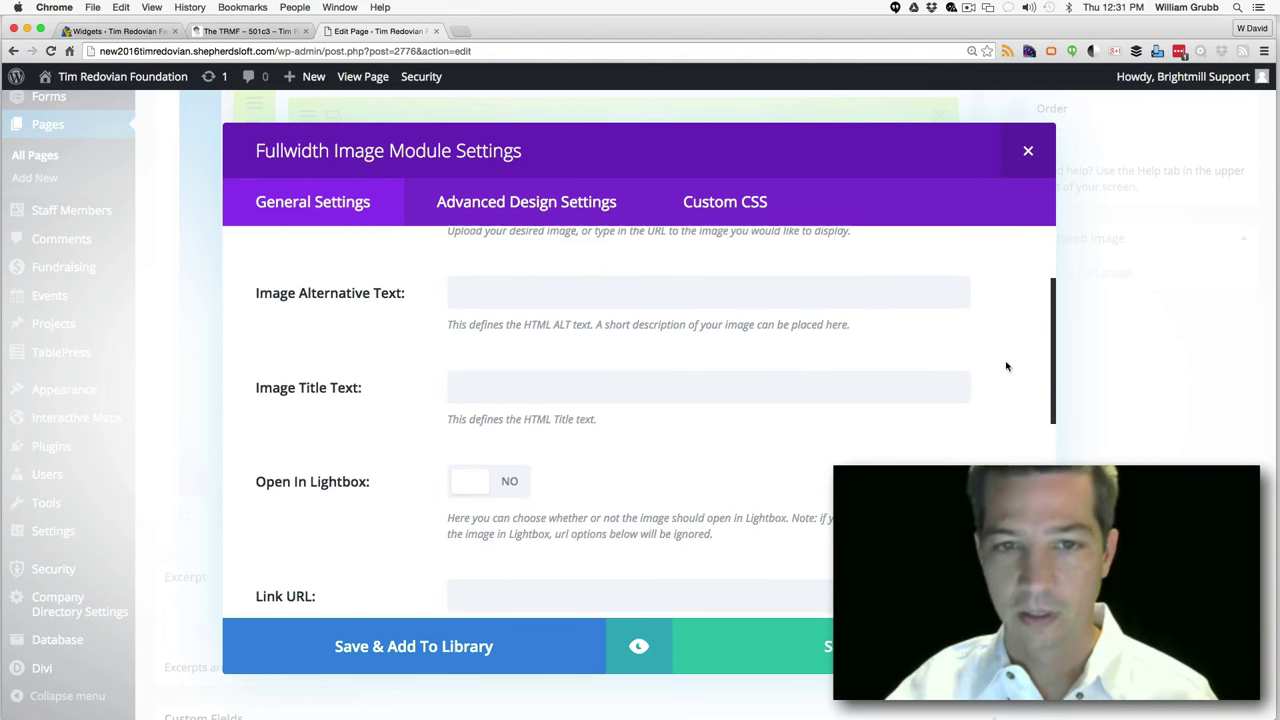
{"action": "left_click", "coordinate": [272, 33]}
{"action": "left_click_drag", "start_coordinate": [170, 343], "coordinate": [329, 337]}
{"action": "key", "text": "super+c"}
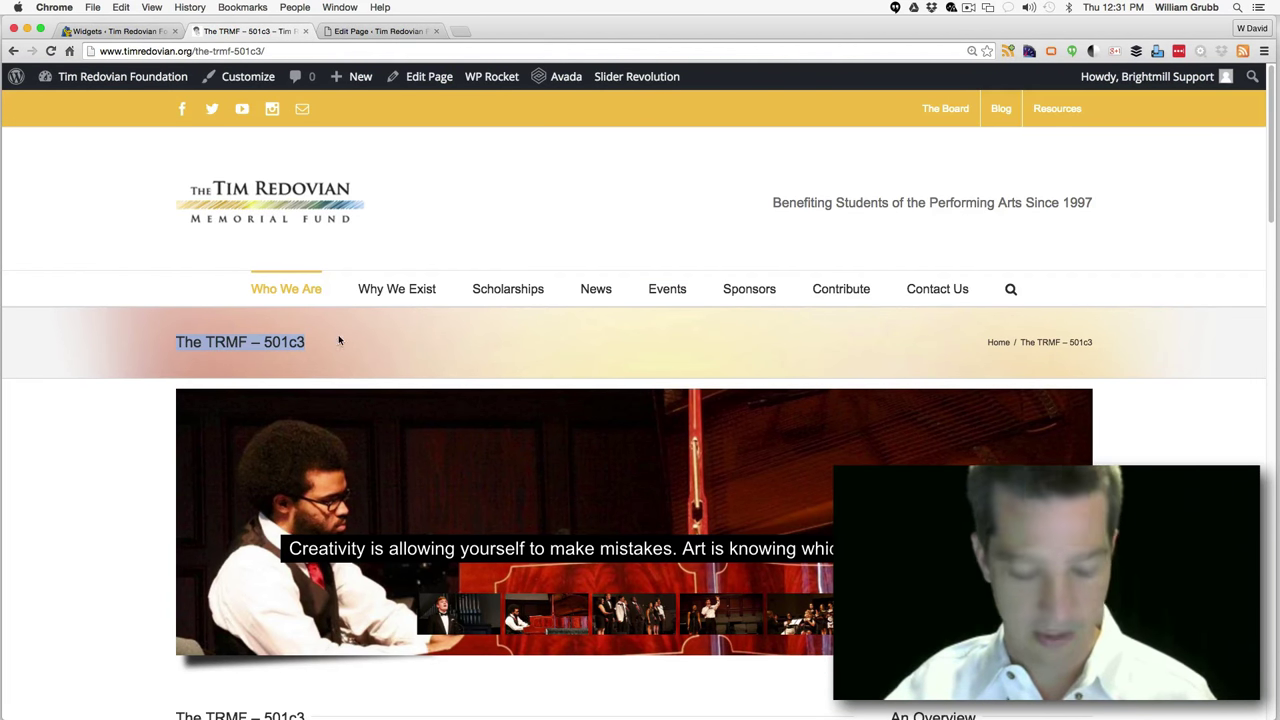
{"action": "left_click", "coordinate": [378, 31]}
{"action": "left_click", "coordinate": [503, 378]}
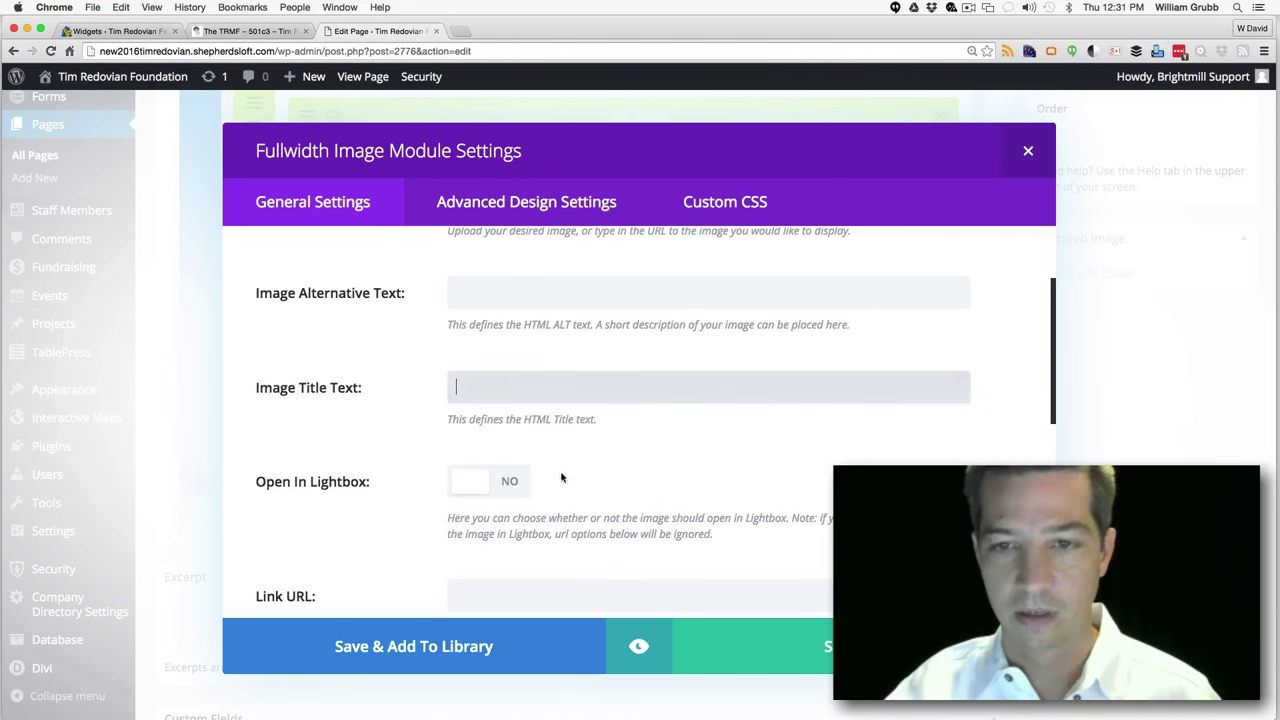
{"action": "key", "text": "super+v"}
{"action": "left_click", "coordinate": [751, 657]}
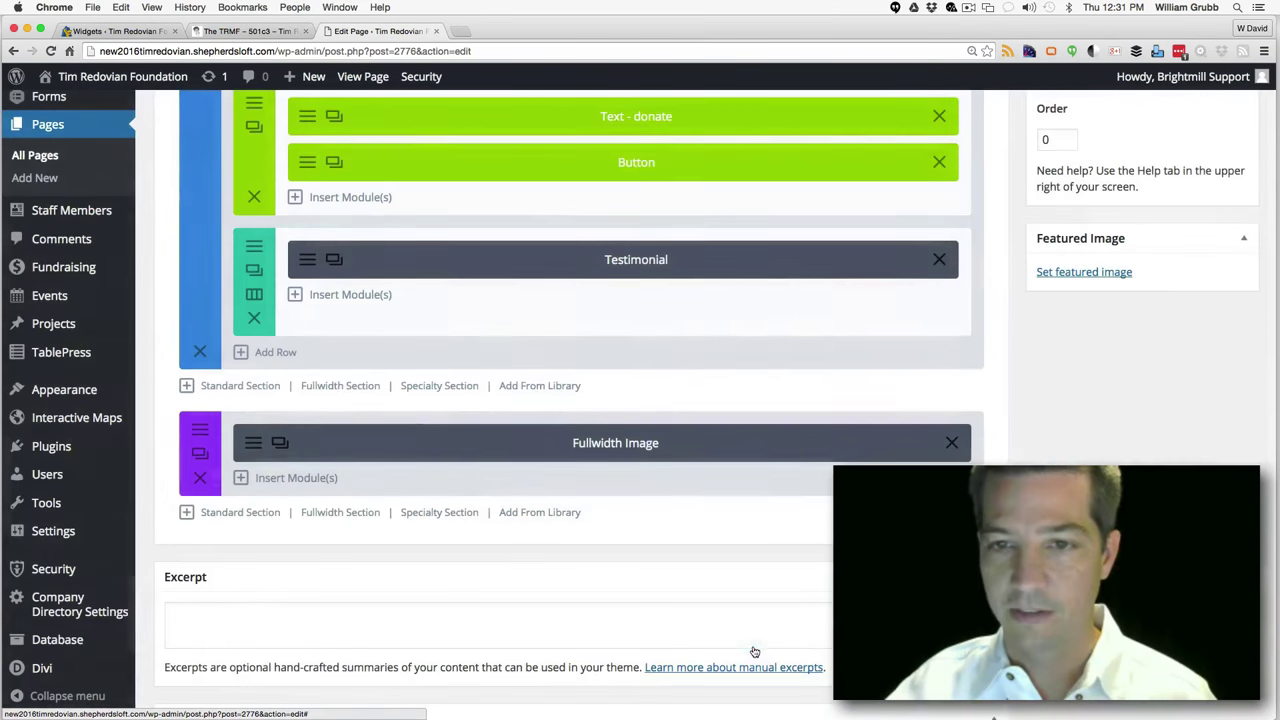
Move the header image section to the top, add a Fullwidth Slider below with a new slide, then view the old page
{"action": "left_click_drag", "start_coordinate": [216, 457], "coordinate": [210, 245]}
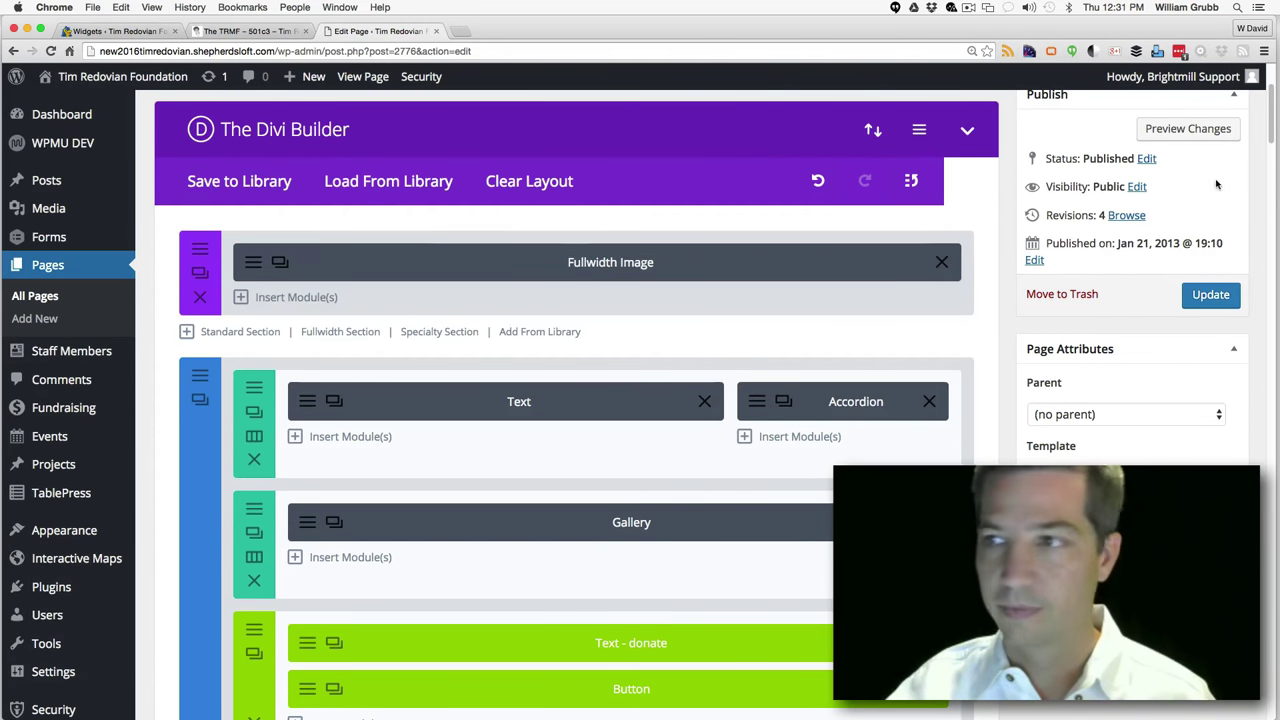
{"action": "left_click", "coordinate": [325, 334]}
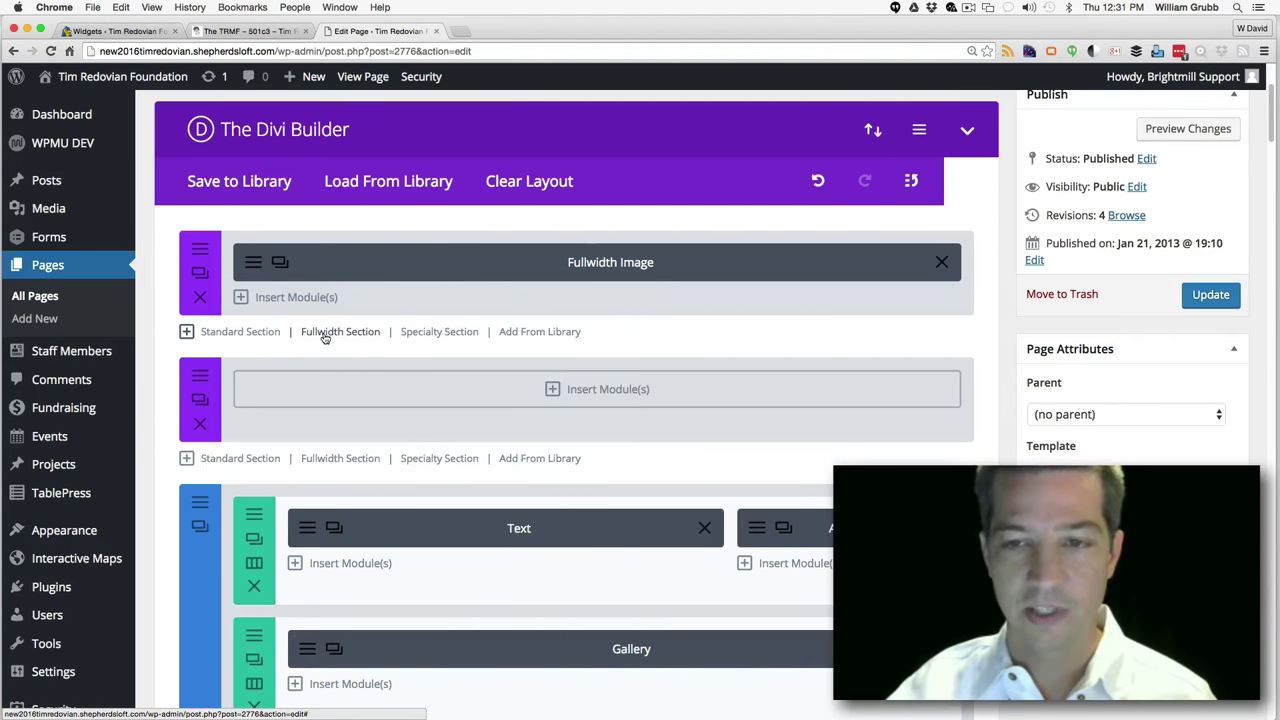
{"action": "left_click", "coordinate": [614, 390]}
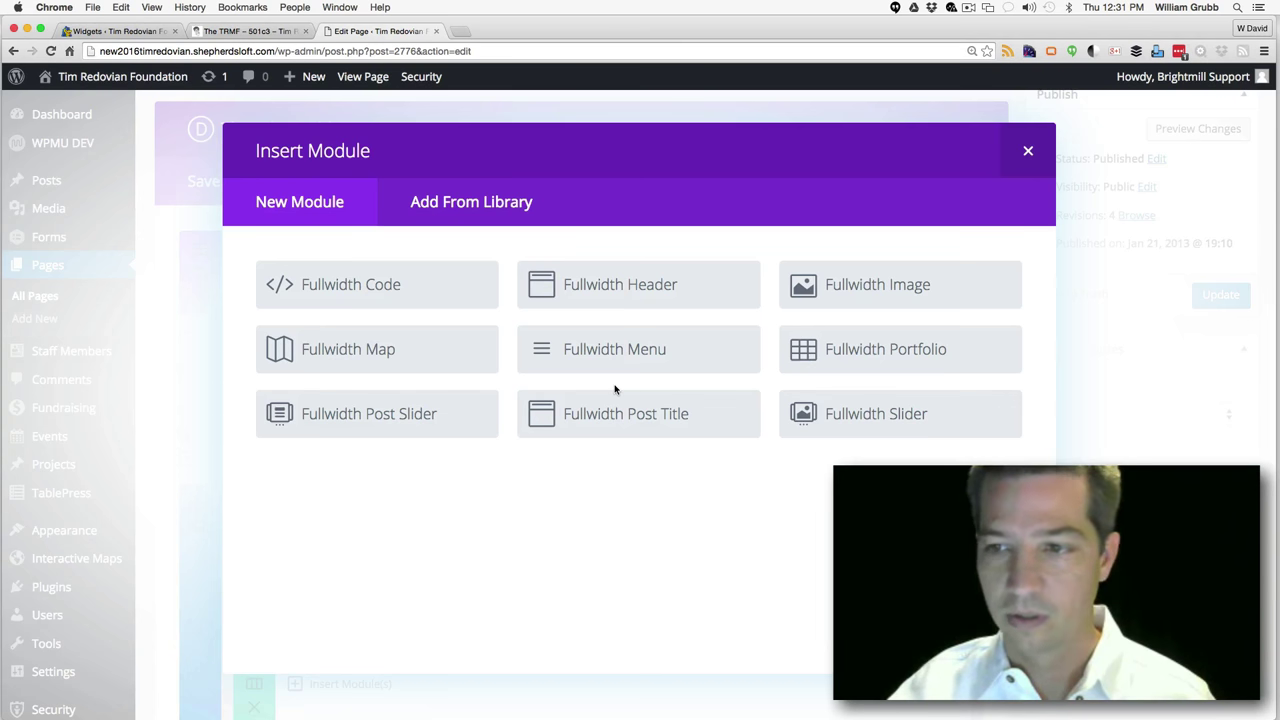
{"action": "left_click", "coordinate": [846, 417]}
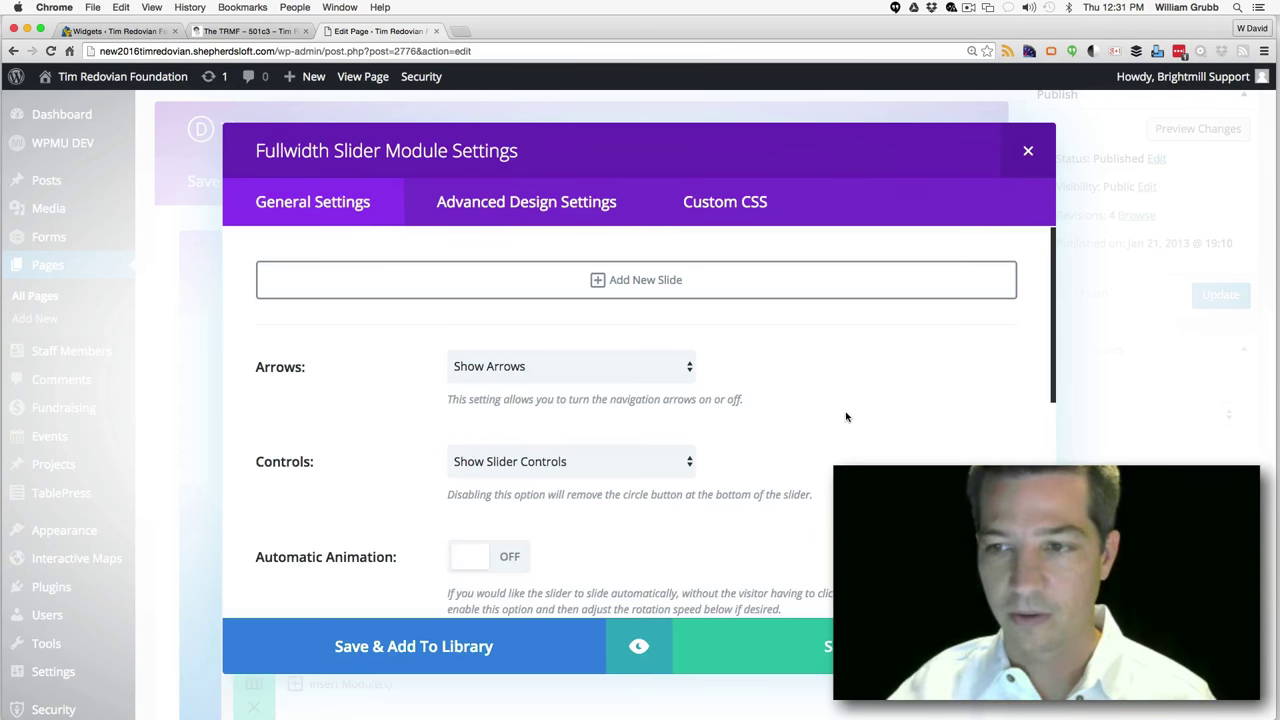
{"action": "left_click", "coordinate": [640, 281]}
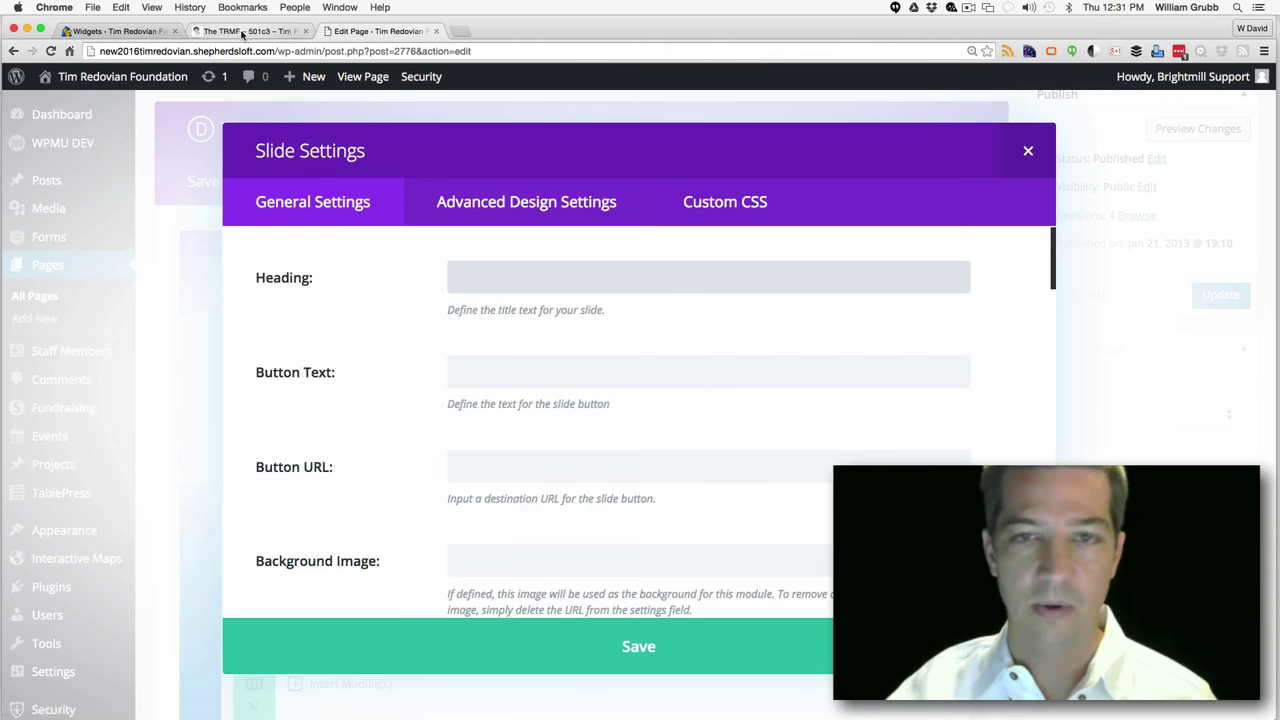
{"action": "left_click", "coordinate": [250, 31]}
{"action": "scroll", "coordinate": [1272, 214], "scroll_direction": "down", "scroll_amount": 1}
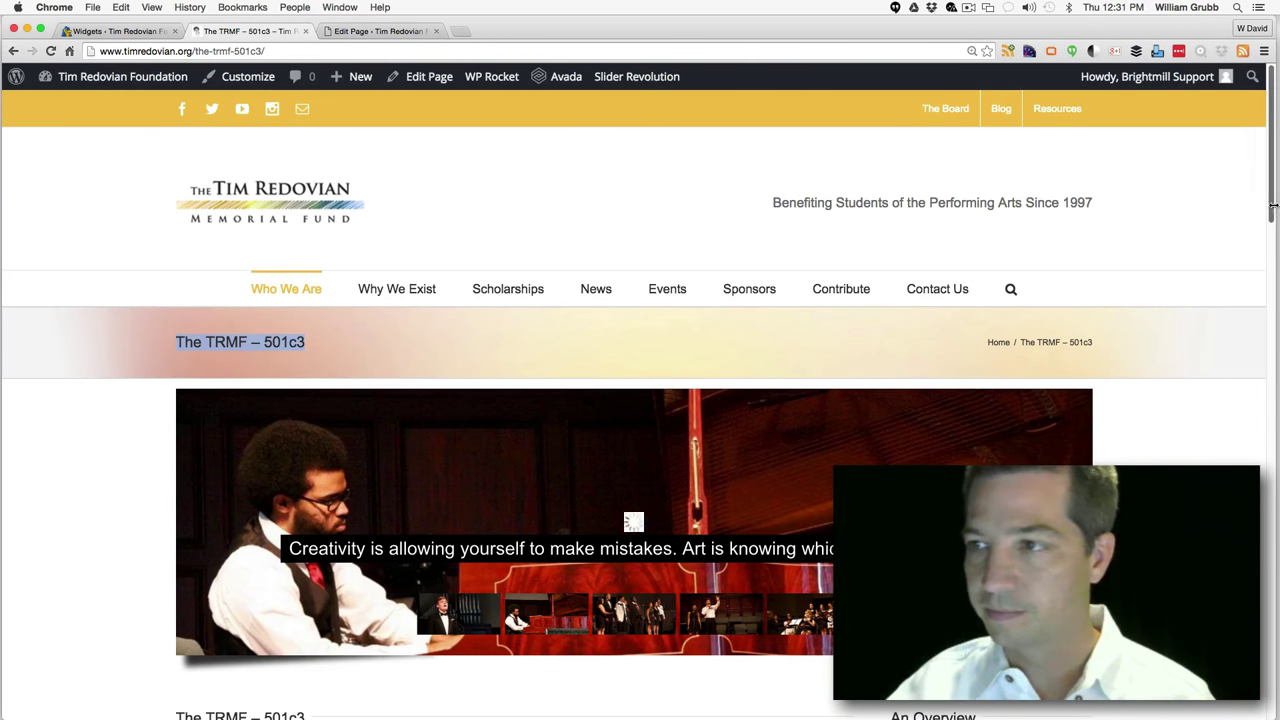
View the old slider's pianist, choir, waving singer and Beethoven quote slides, then search Spotlight for TextEdit
{"action": "scroll", "coordinate": [1272, 214], "scroll_direction": "down", "scroll_amount": 5}
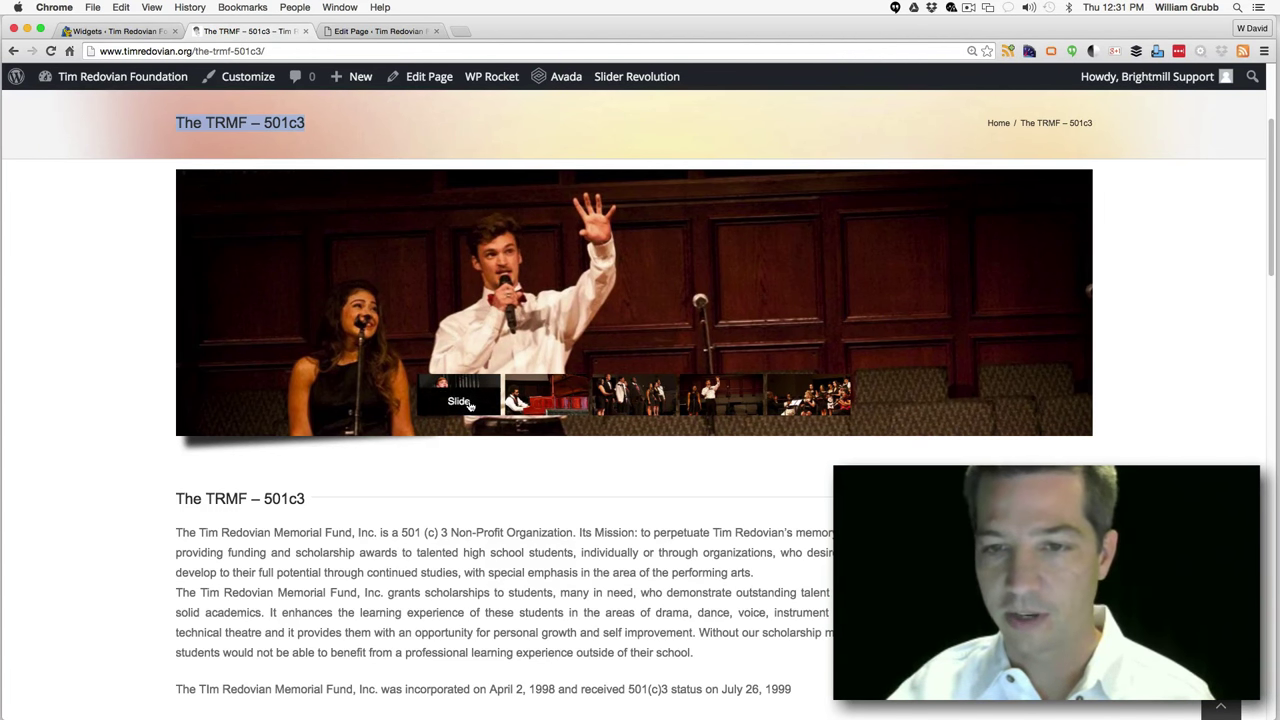
{"action": "left_click", "coordinate": [546, 398]}
{"action": "left_click", "coordinate": [604, 400]}
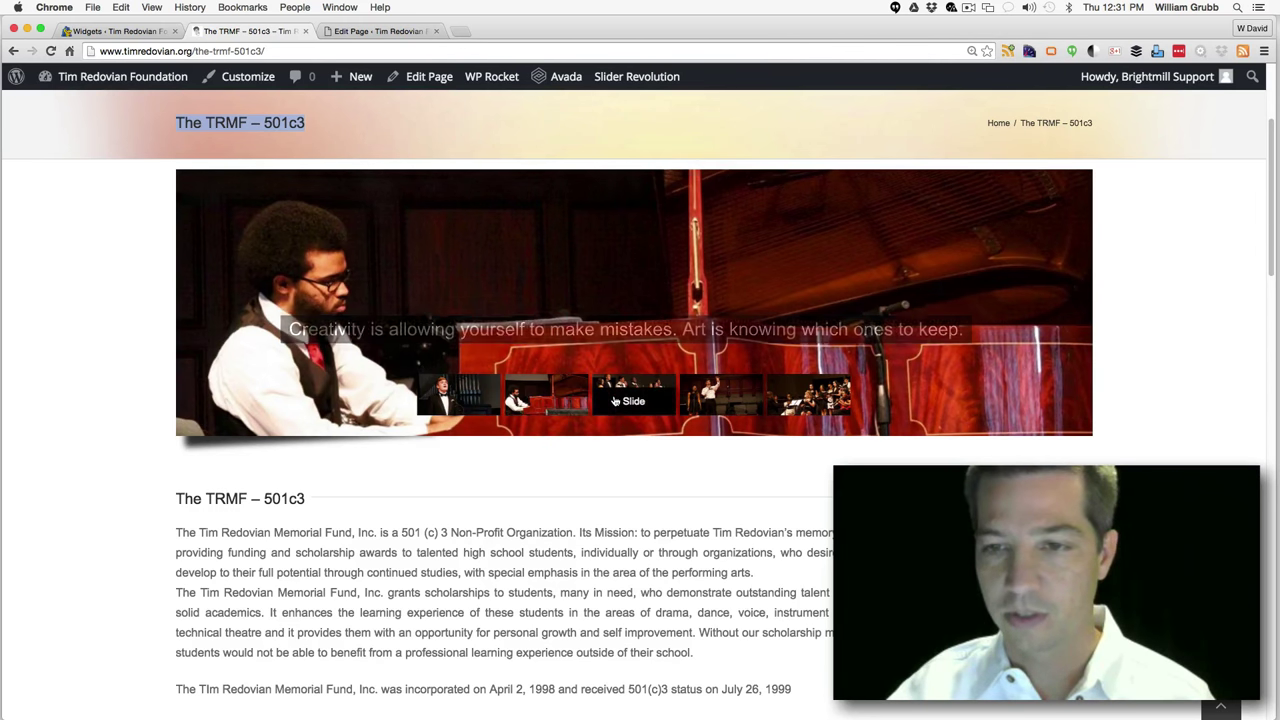
{"action": "left_click", "coordinate": [738, 401]}
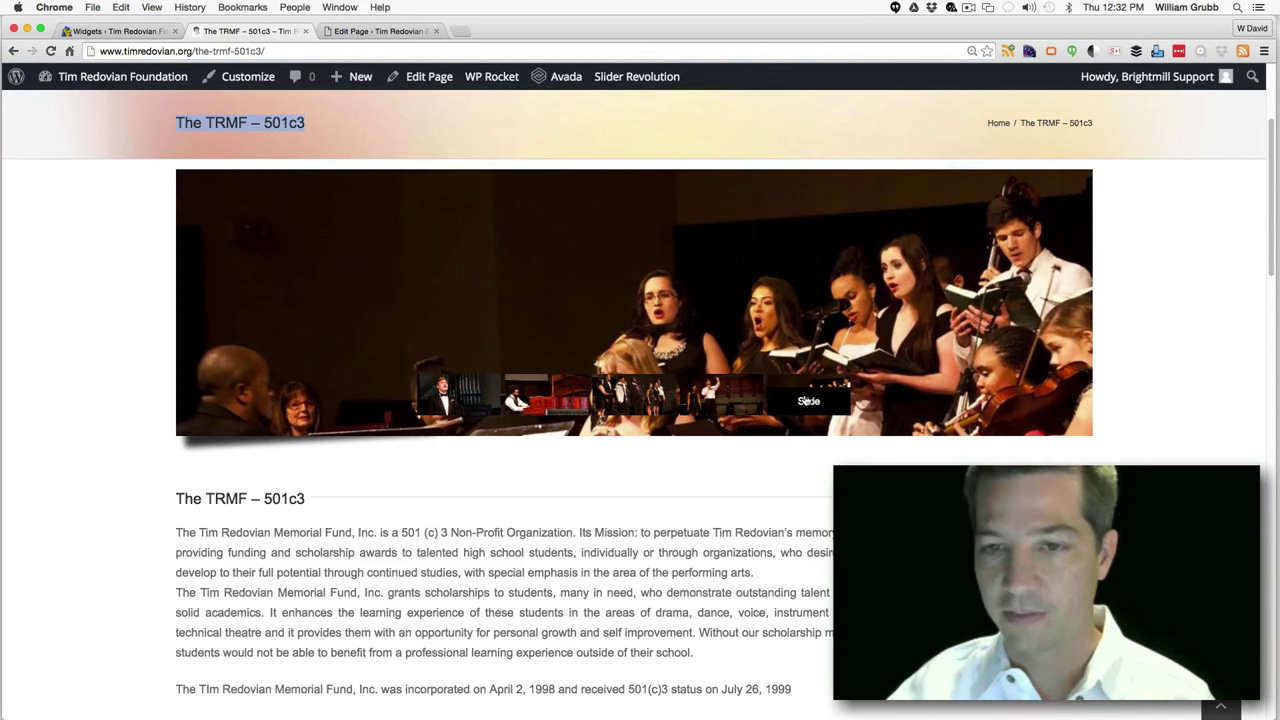
{"action": "left_click", "coordinate": [460, 401]}
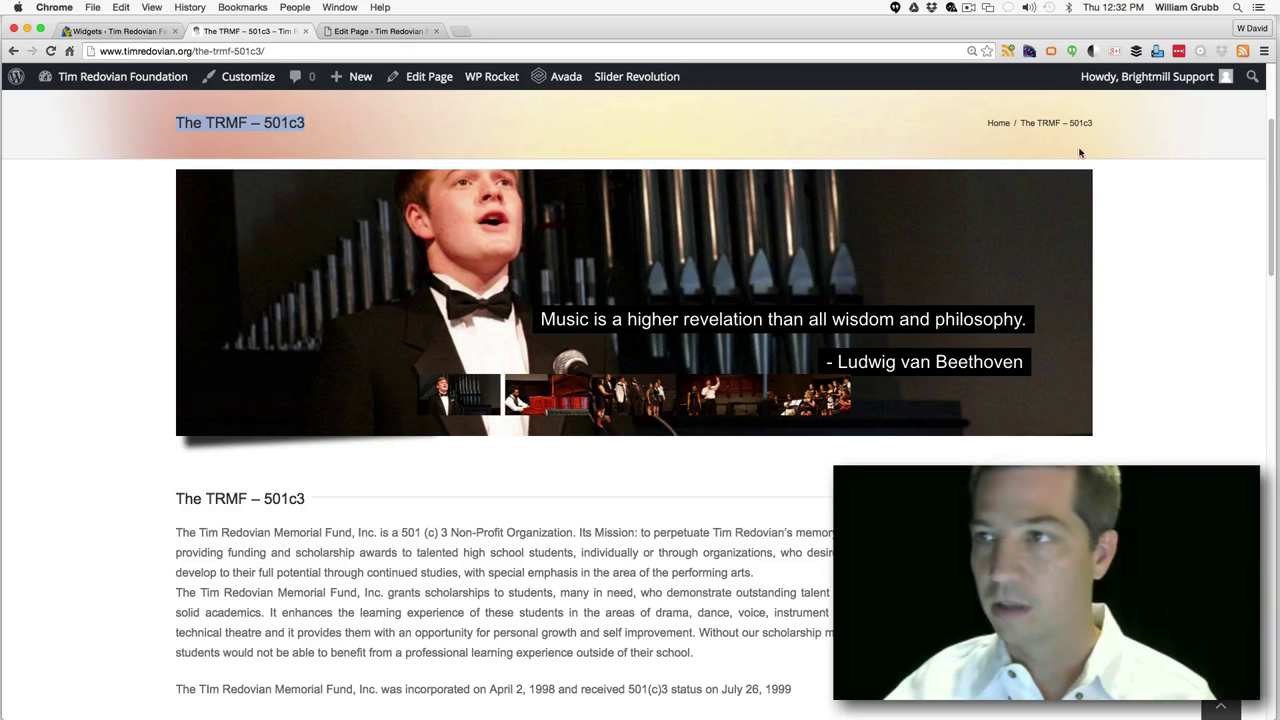
{"action": "left_click", "coordinate": [1237, 7]}
{"action": "type", "text": "textEdit"}
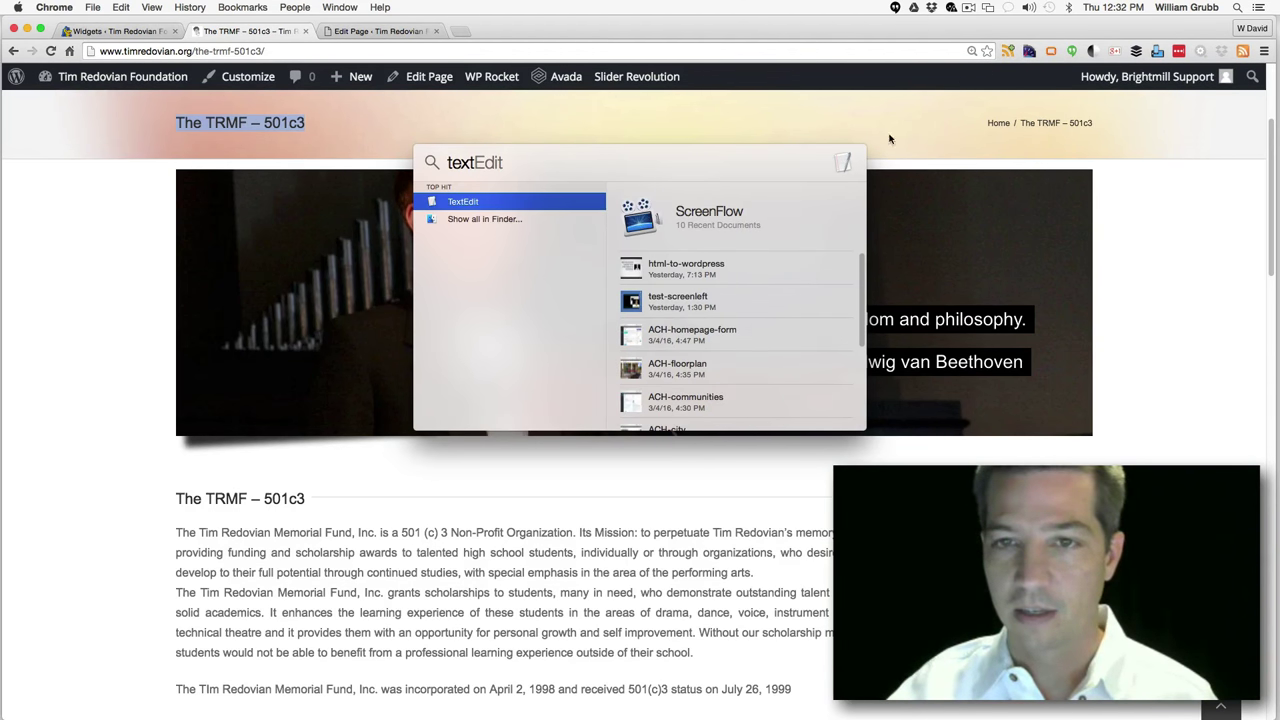
Launch TextEdit, create a new blank document, and begin typing the quote with 'Music i'
{"action": "left_click", "coordinate": [463, 209]}
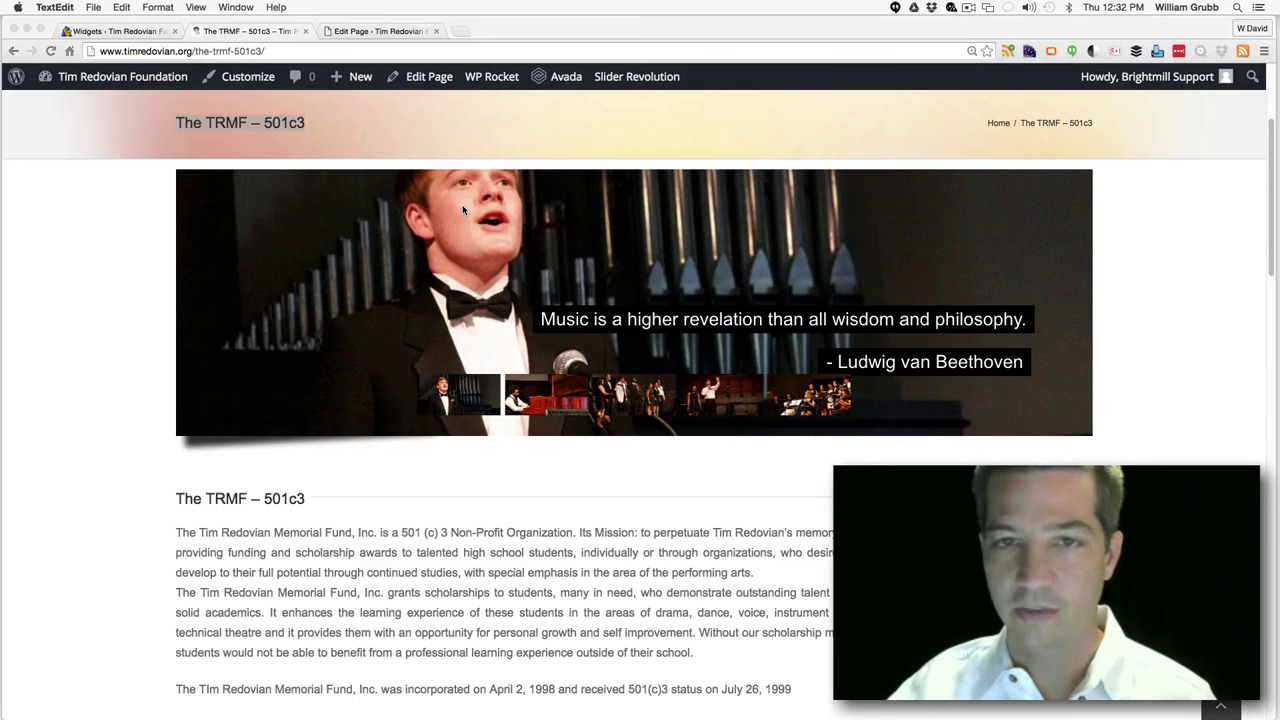
{"action": "left_click_drag", "start_coordinate": [715, 136], "coordinate": [333, 232]}
{"action": "left_click", "coordinate": [66, 481]}
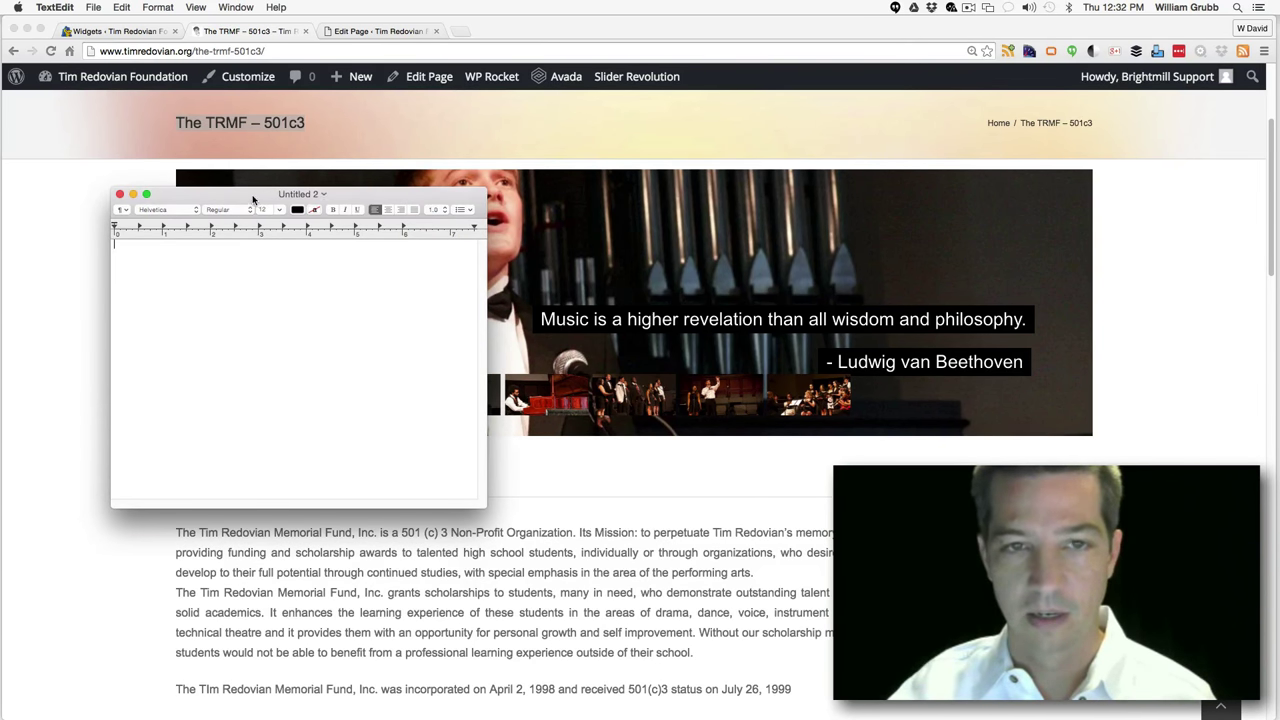
{"action": "left_click_drag", "start_coordinate": [253, 201], "coordinate": [185, 203]}
{"action": "type", "text": "Music"}
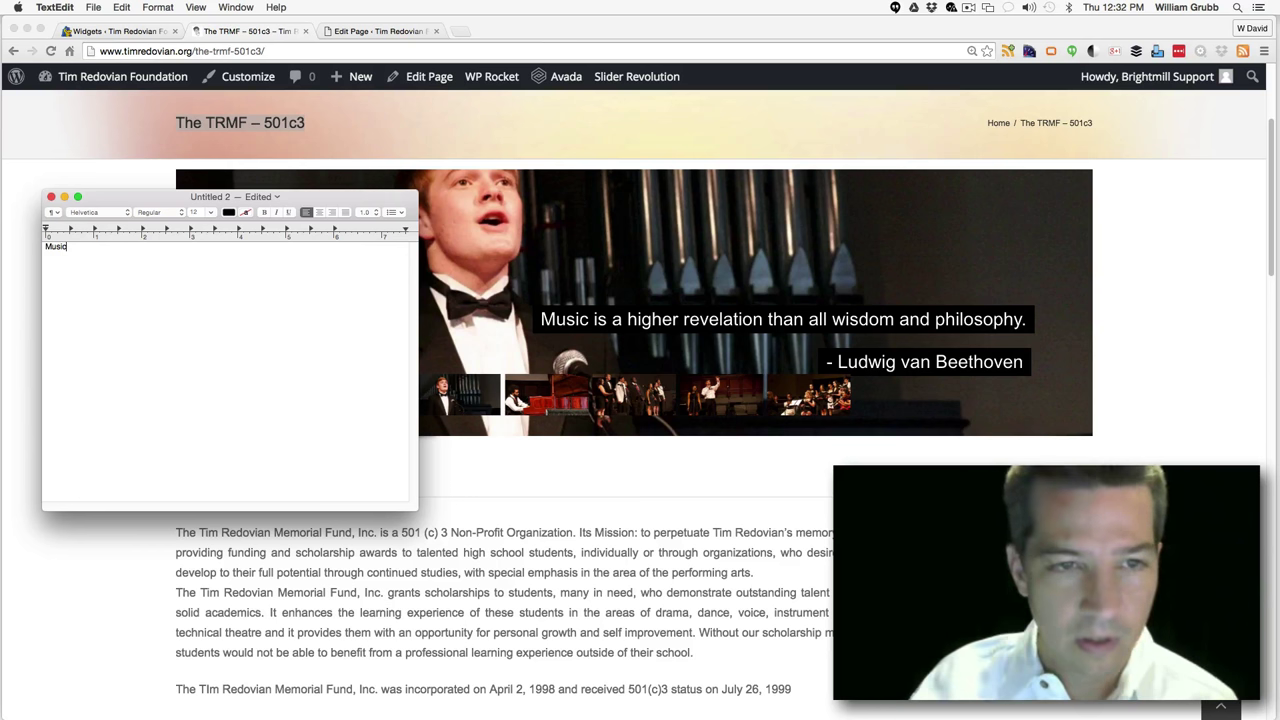
{"action": "type", "text": " is a higher revelation than all wisdom and philosophy."}
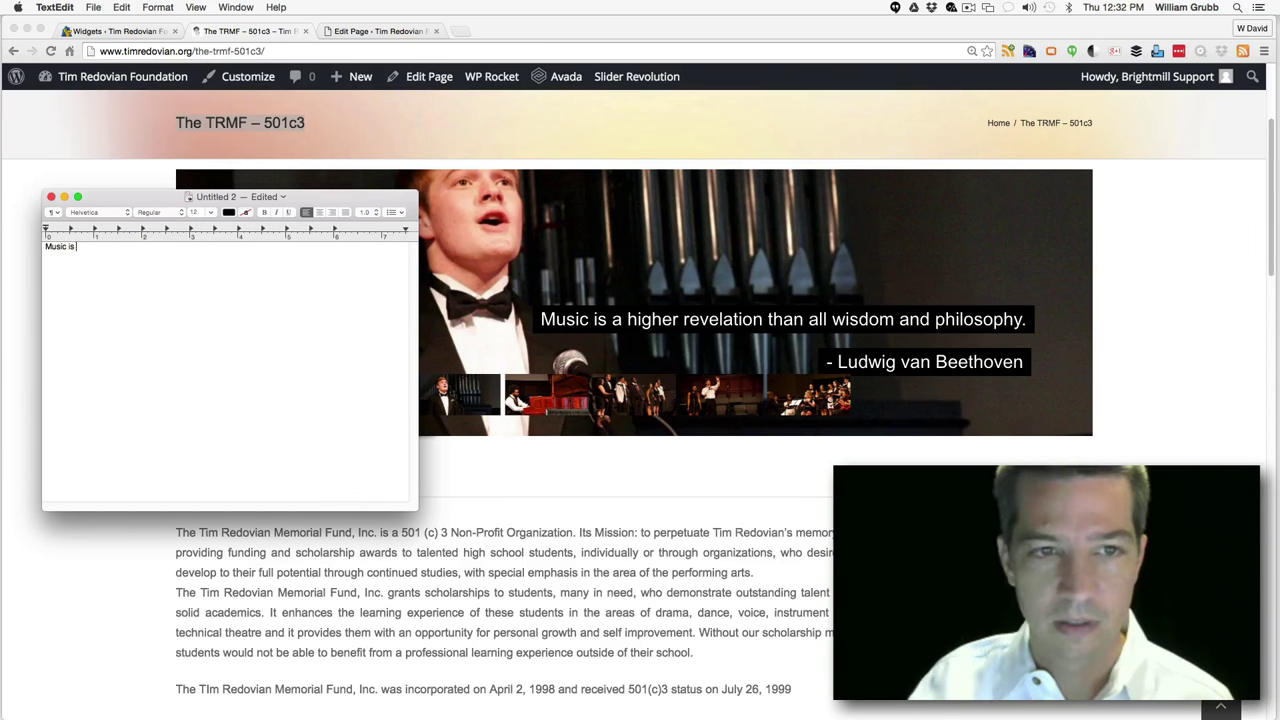
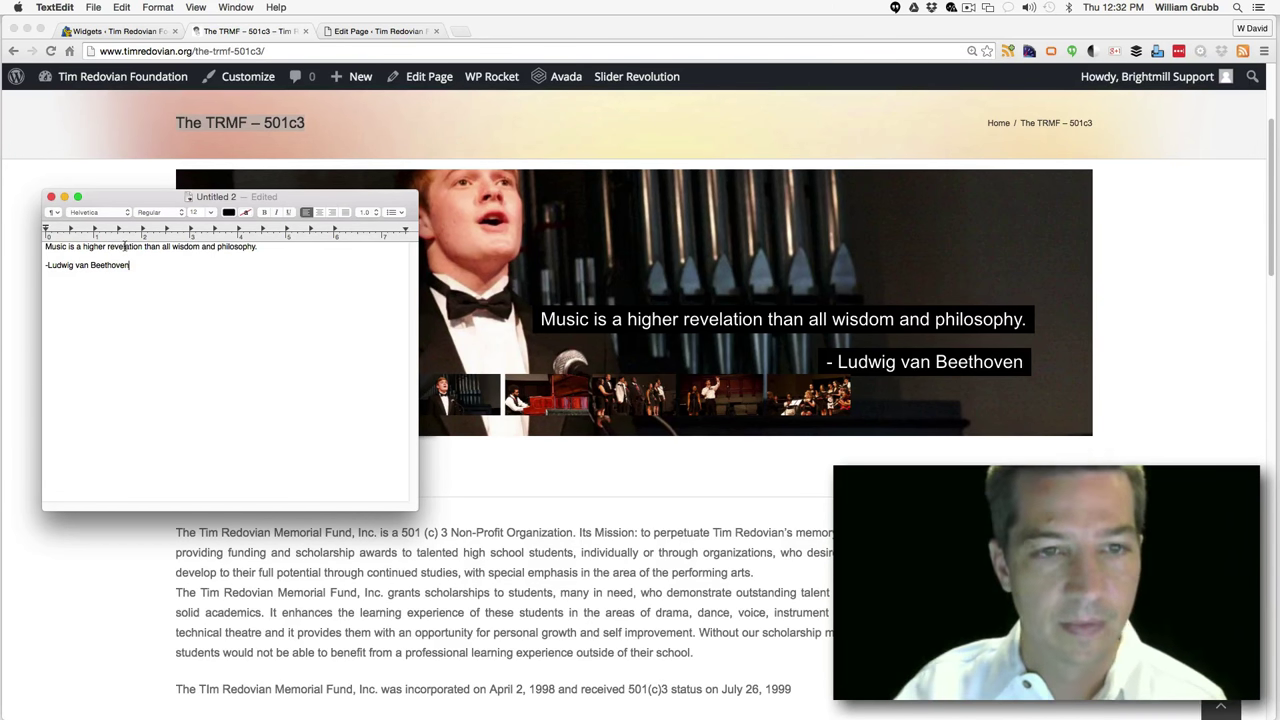
Enlarge the Beethoven quote and attribution to 27 pt, then select the quote sentence
{"action": "key", "text": "super+a"}
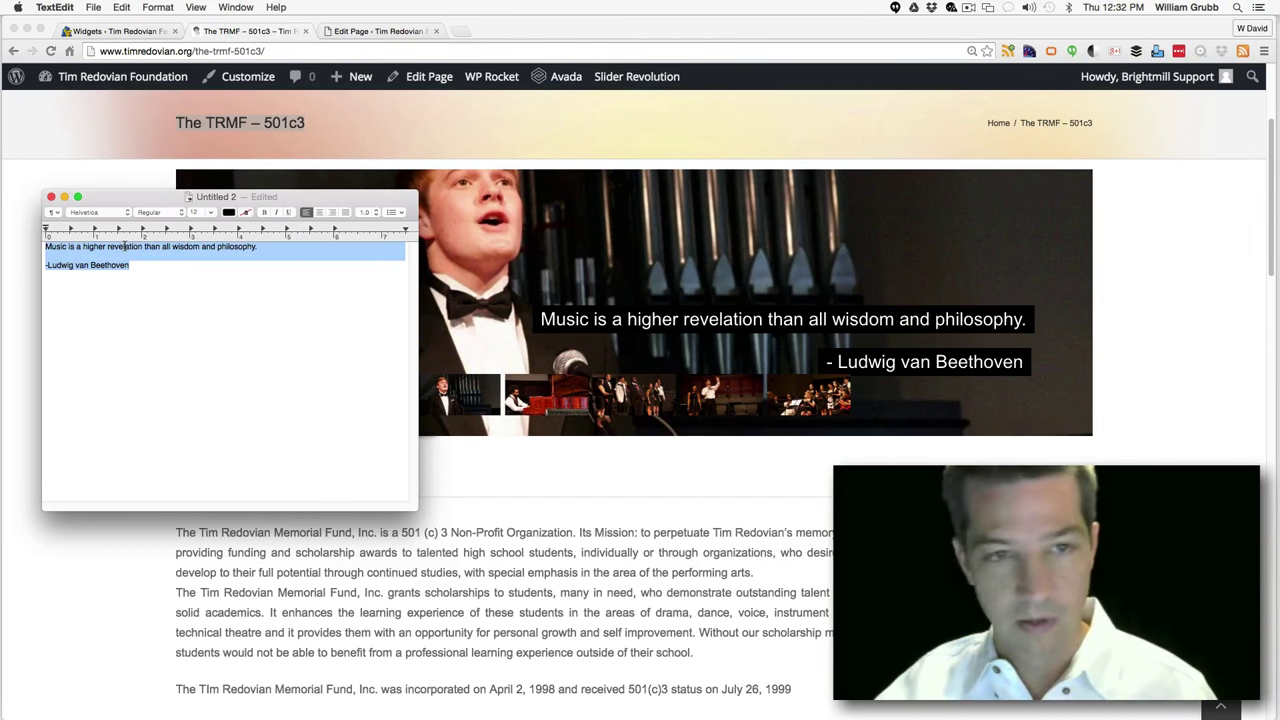
{"action": "key", "text": "super+plus"}
{"action": "key", "text": "super+plus"}
{"action": "key", "text": "super+plus"}
{"action": "key", "text": "super+plus"}
{"action": "key", "text": "super+plus"}
{"action": "key", "text": "super+plus"}
{"action": "key", "text": "super+plus"}
{"action": "key", "text": "super+plus"}
{"action": "key", "text": "super+plus"}
{"action": "key", "text": "super+plus"}
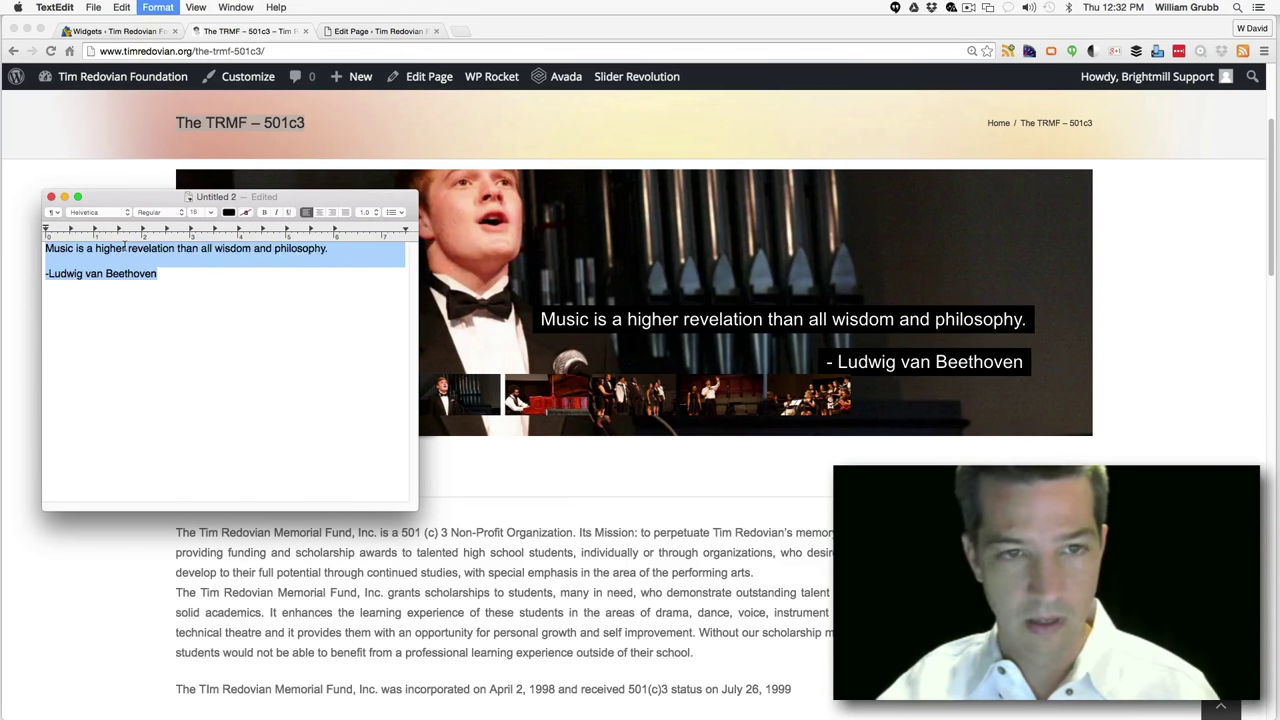
{"action": "key", "text": "super+plus"}
{"action": "key", "text": "super+plus"}
{"action": "key", "text": "super+plus"}
{"action": "key", "text": "super+plus"}
{"action": "key", "text": "super+plus"}
{"action": "left_click", "coordinate": [146, 281]}
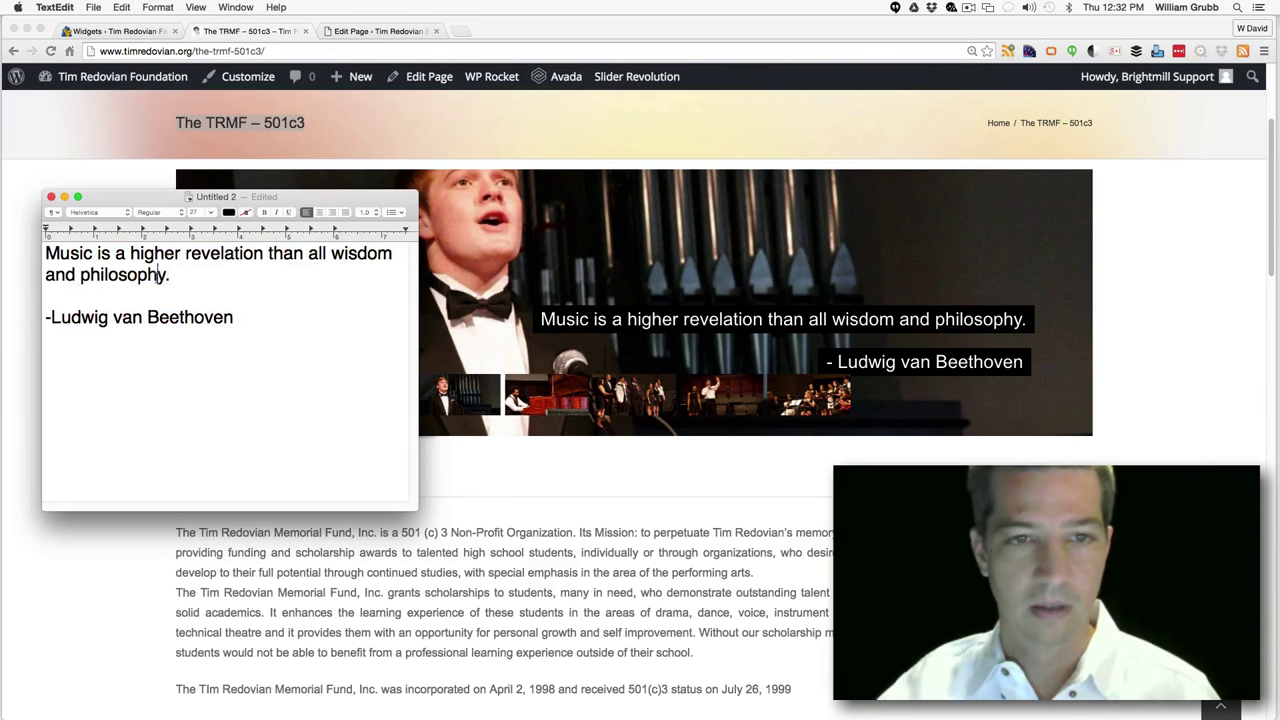
{"action": "left_click_drag", "start_coordinate": [172, 275], "coordinate": [45, 253]}
{"action": "key", "text": "super+c"}
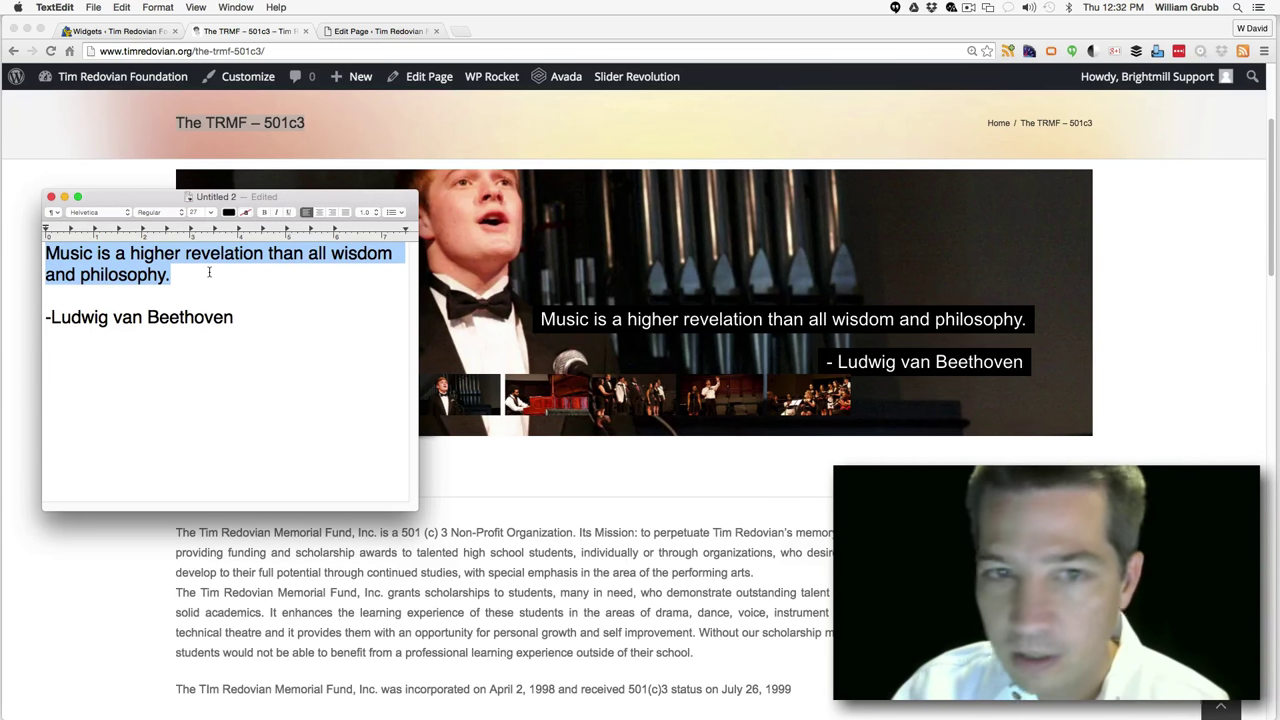
Paste the quote 'Music is a higher revelation than all wisdom and philosophy.' into the slide content
{"action": "left_click", "coordinate": [377, 31]}
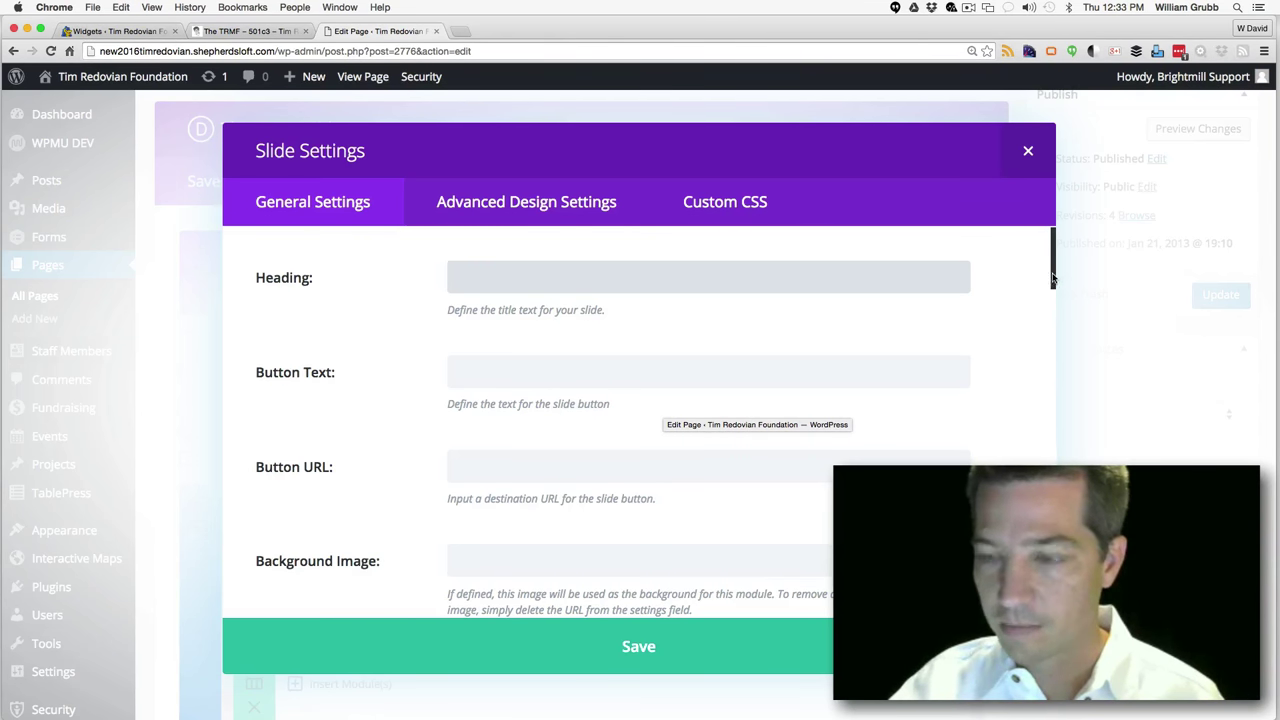
{"action": "left_click_drag", "start_coordinate": [1052, 278], "coordinate": [1044, 613]}
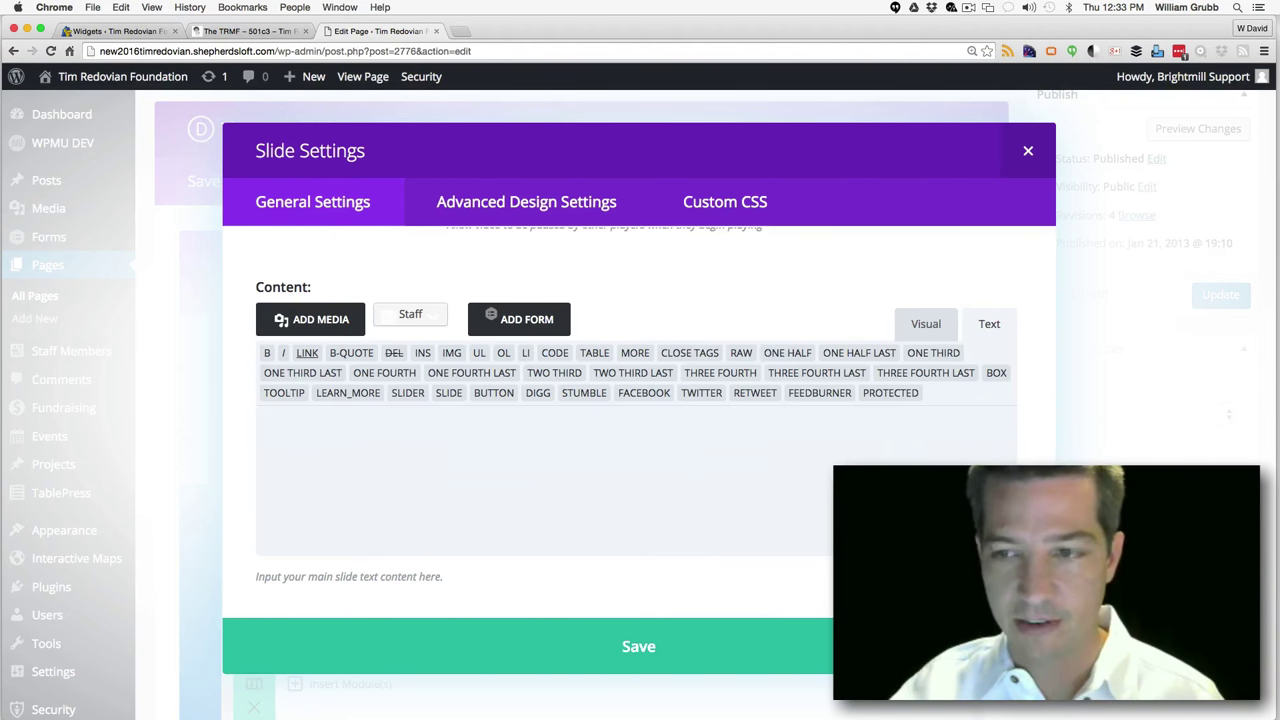
{"action": "left_click", "coordinate": [949, 331]}
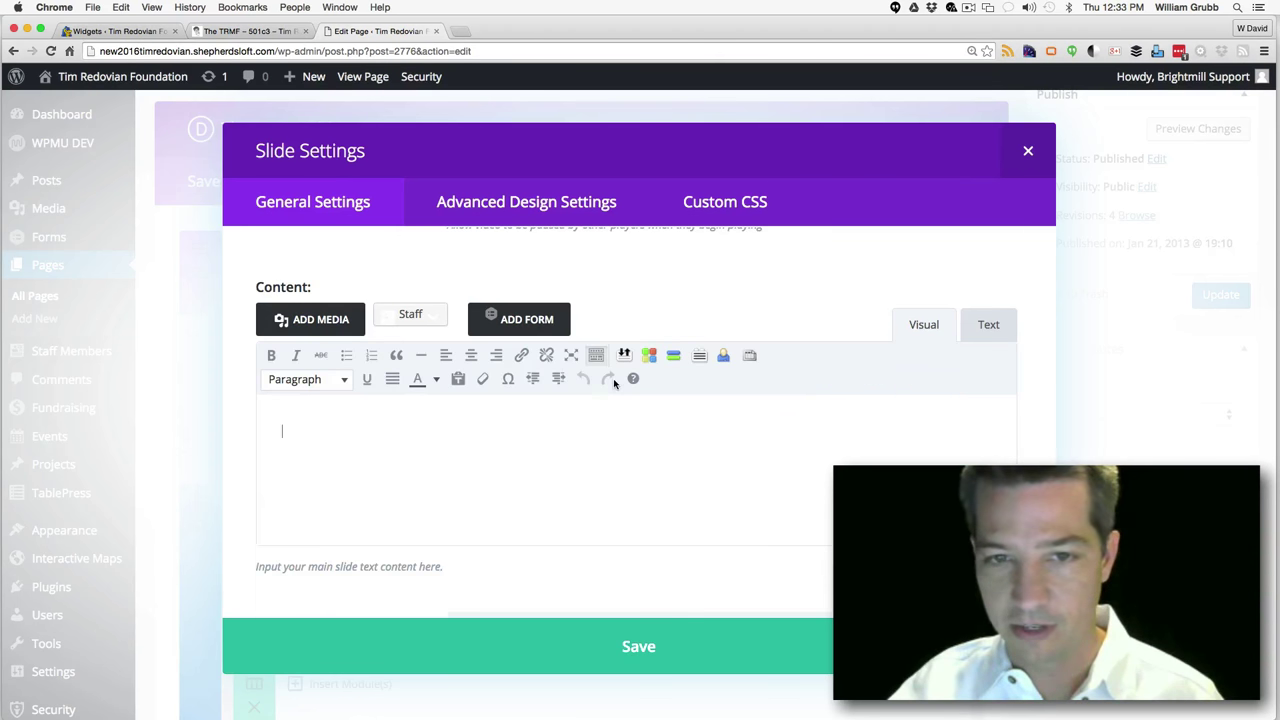
{"action": "key", "text": "super+v"}
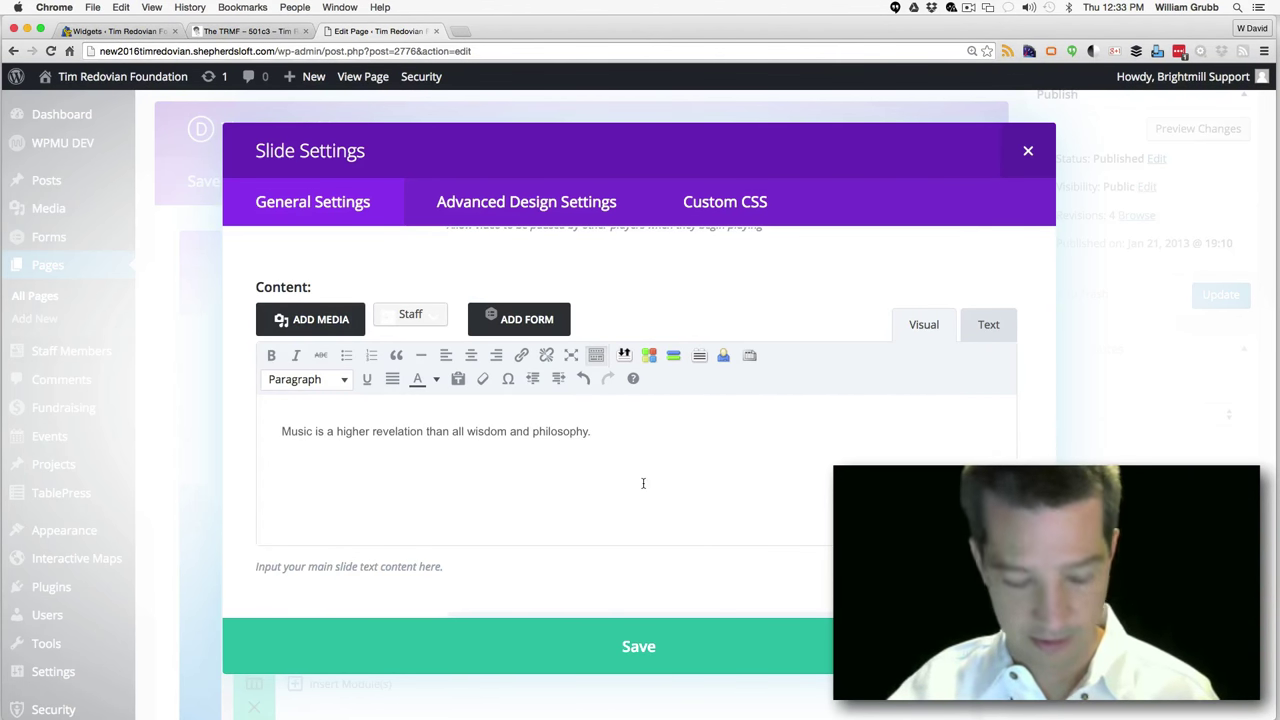
Copy the '-Ludwig van Beethoven' line from TextEdit and paste it below the quote
{"action": "key", "text": "super+Tab"}
{"action": "triple_click", "coordinate": [207, 316]}
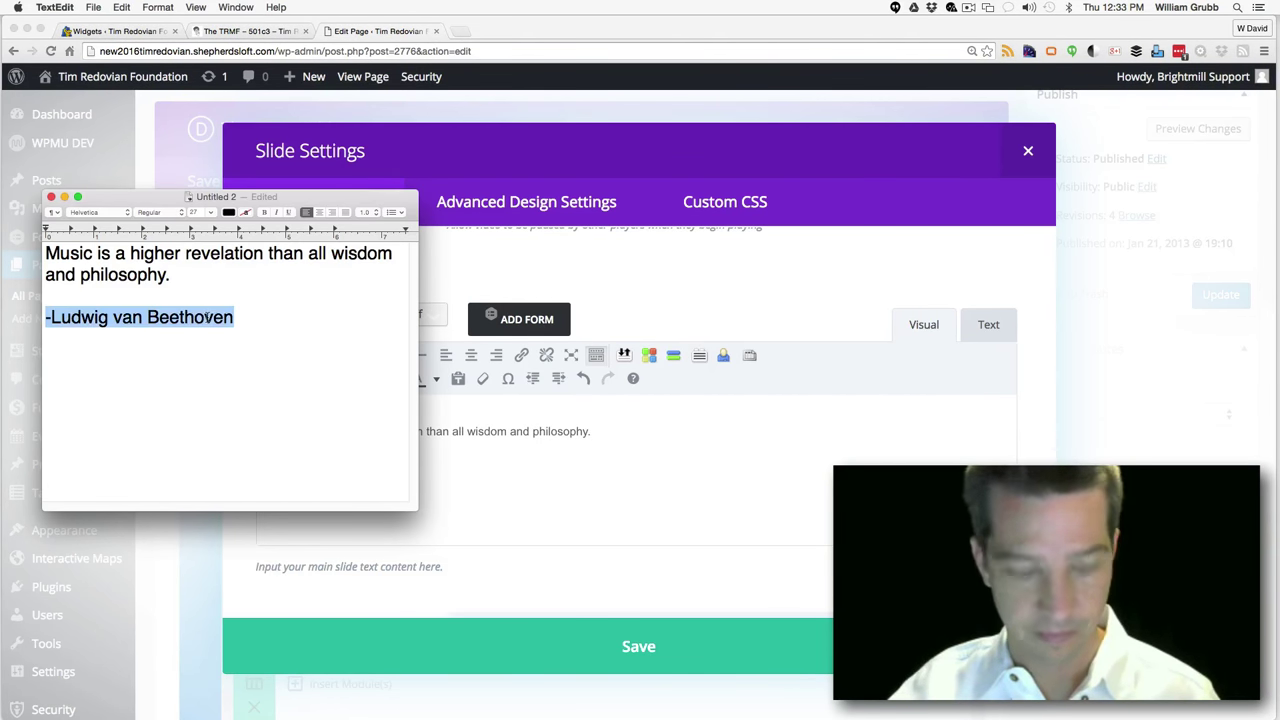
{"action": "key", "text": "super+c"}
{"action": "key", "text": "super+Tab"}
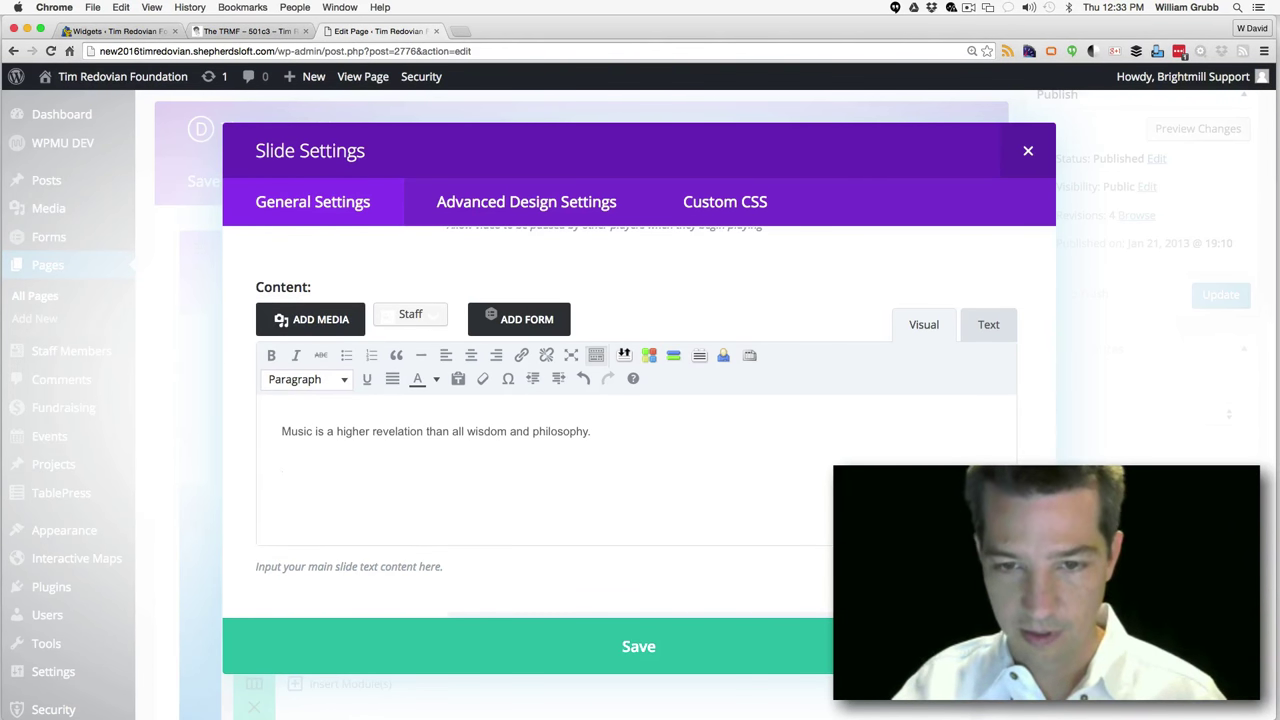
{"action": "key", "text": "super+v"}
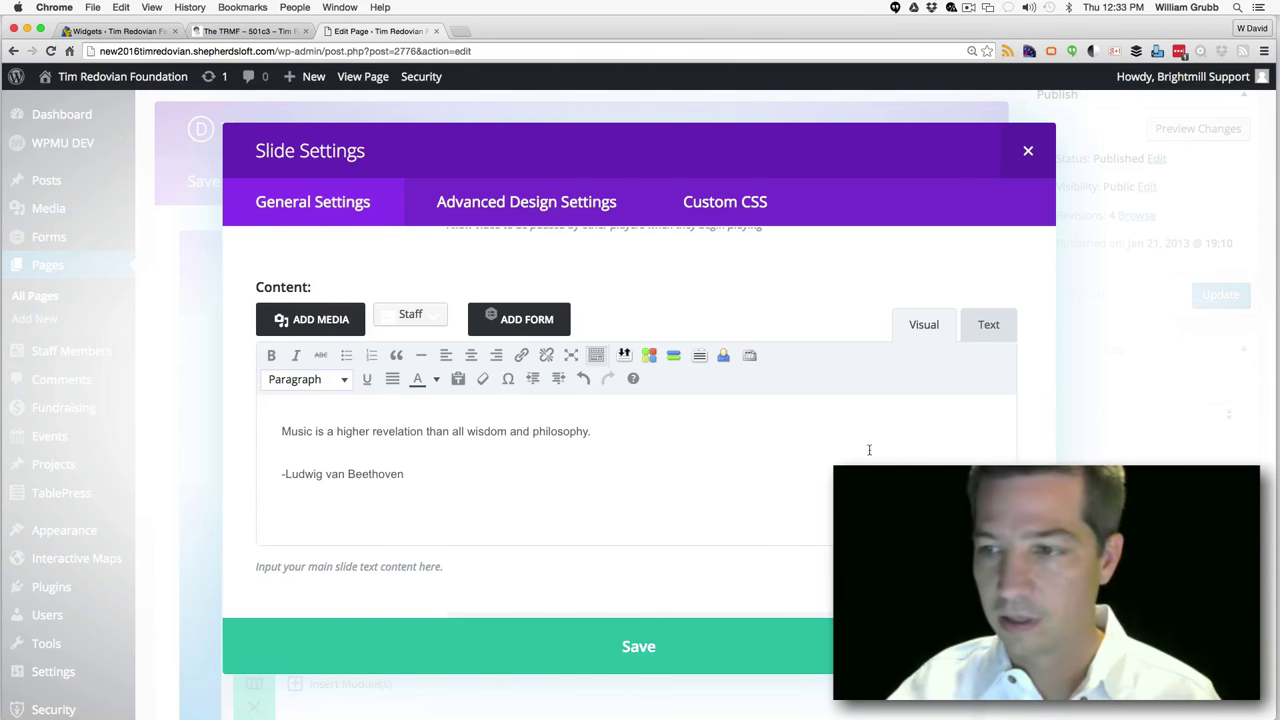
{"action": "scroll", "coordinate": [1046, 240], "scroll_direction": "up", "scroll_amount": 15}
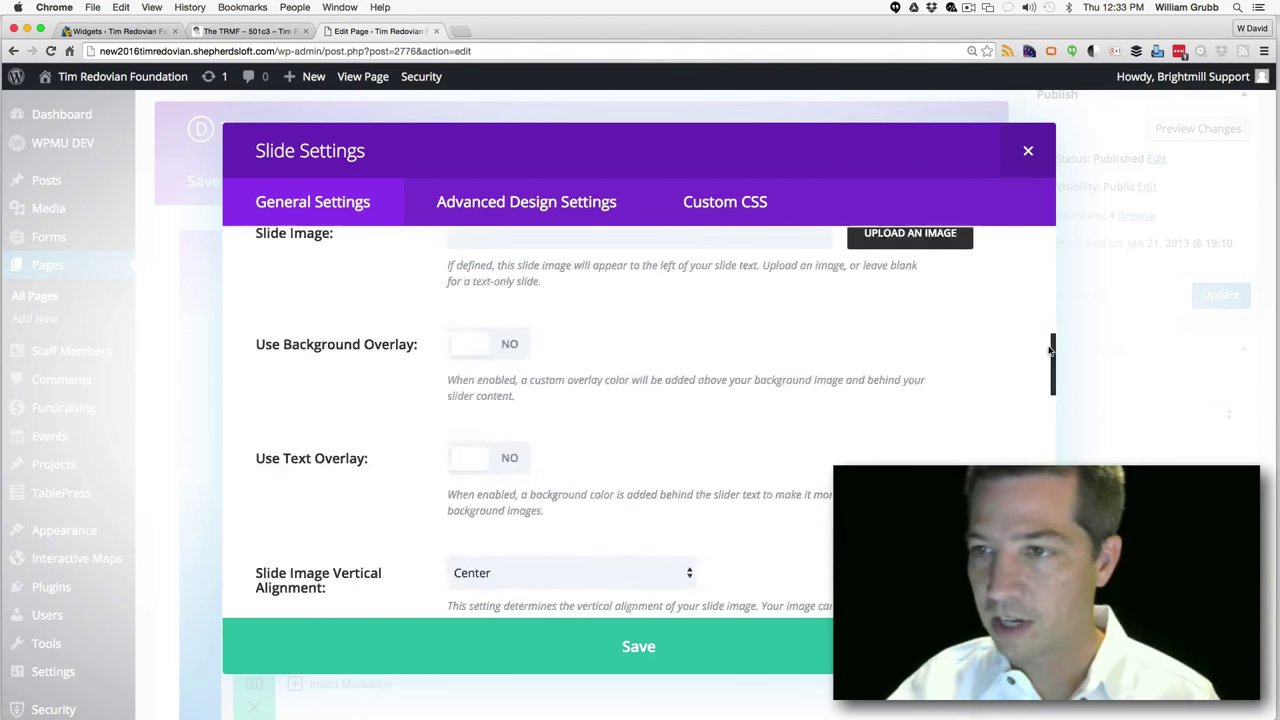
{"action": "scroll", "coordinate": [1040, 233], "scroll_direction": "down", "scroll_amount": 5}
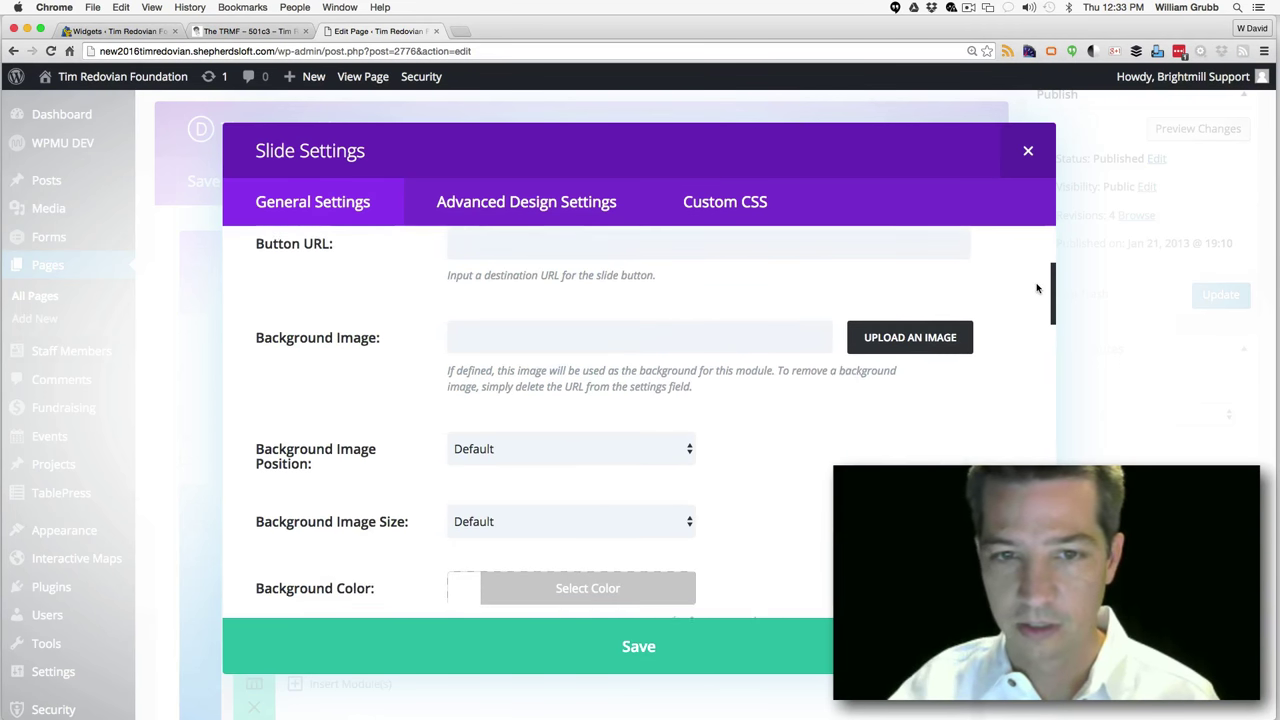
Set the youngman_singing photo as the slide background and save the slide
{"action": "left_click", "coordinate": [913, 329]}
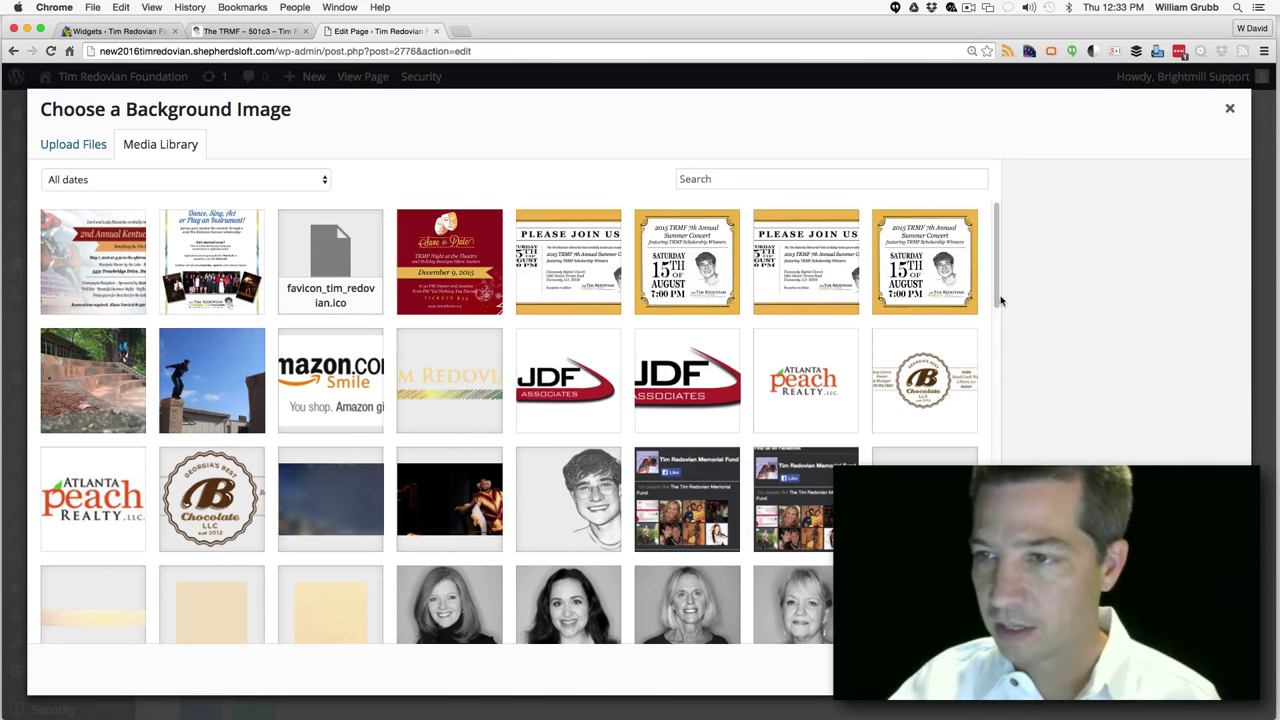
{"action": "left_click_drag", "start_coordinate": [1000, 300], "coordinate": [985, 629]}
{"action": "left_click", "coordinate": [219, 465]}
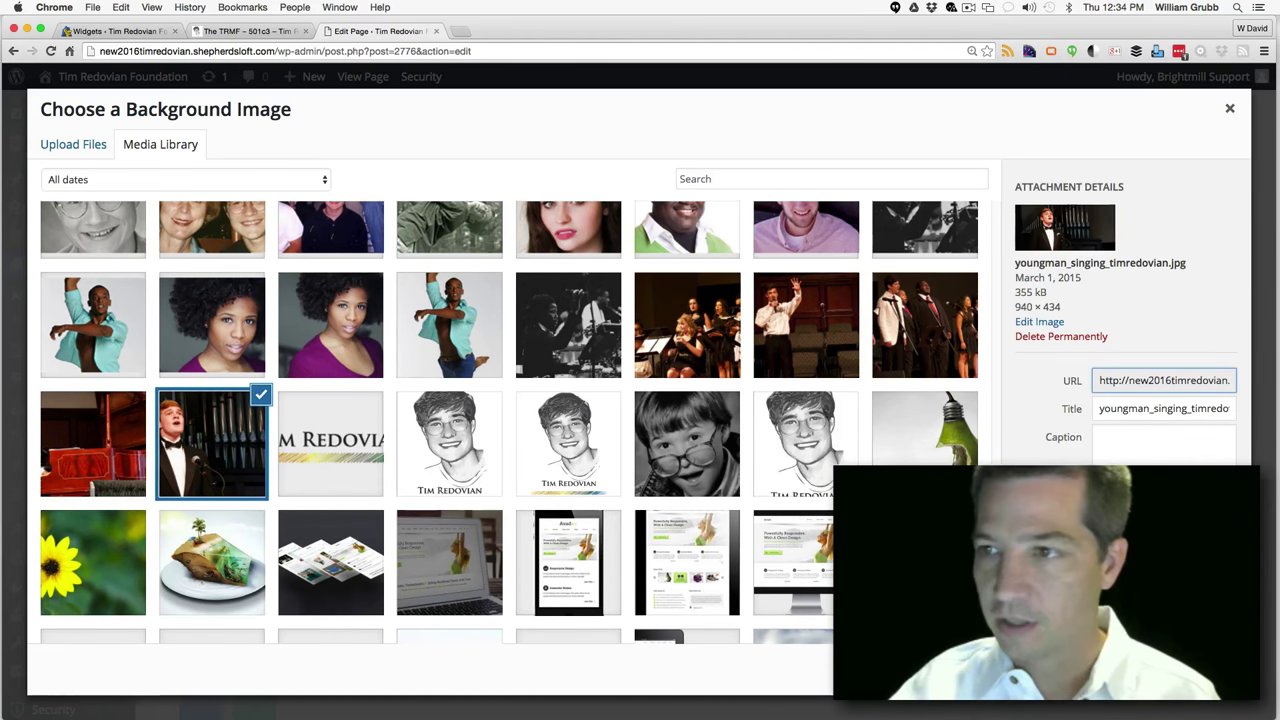
{"action": "left_click", "coordinate": [1180, 668]}
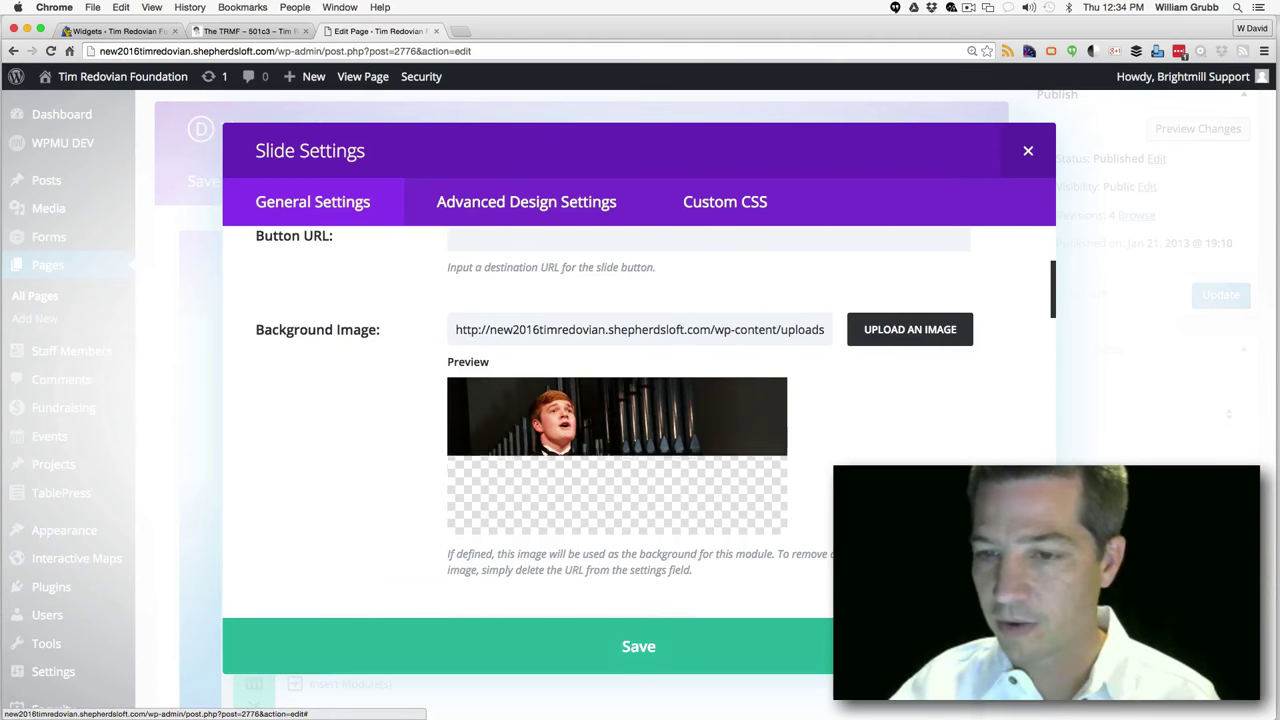
{"action": "left_click", "coordinate": [651, 648]}
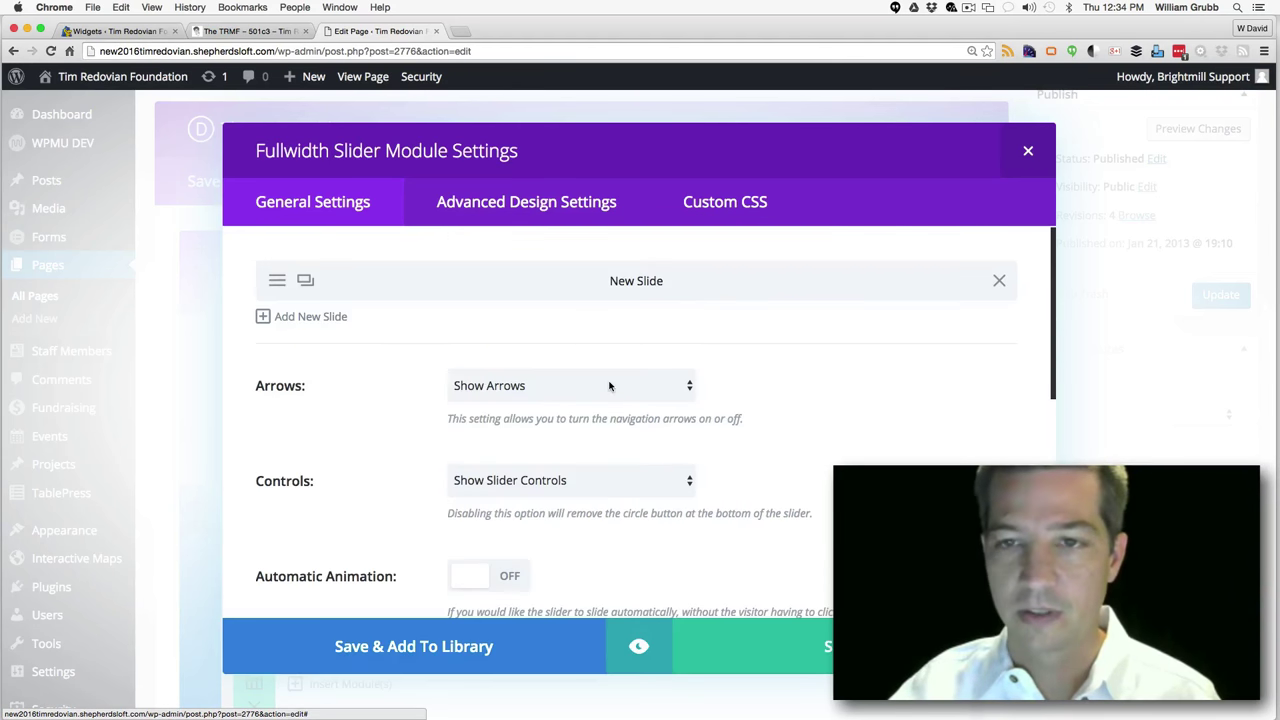
Add a second slide, then advance the live page's slider to the Scott Adams quote
{"action": "left_click", "coordinate": [312, 316]}
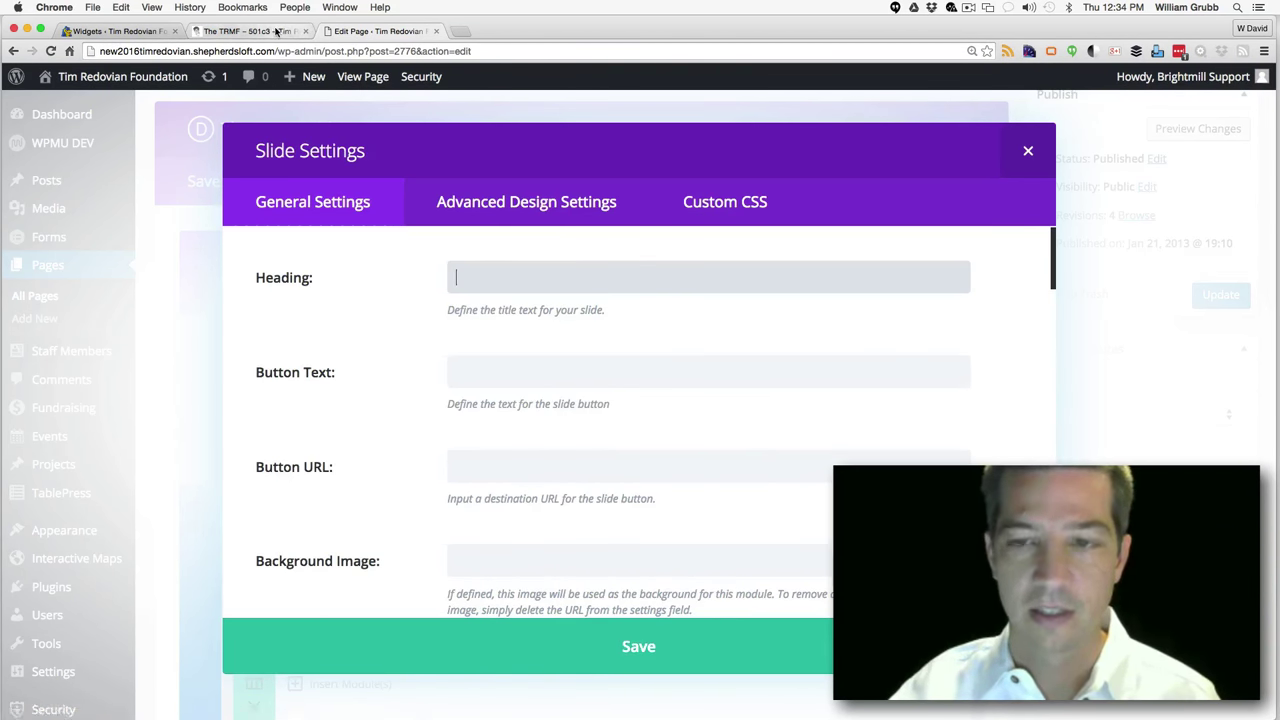
{"action": "left_click", "coordinate": [250, 31]}
{"action": "left_click", "coordinate": [518, 415]}
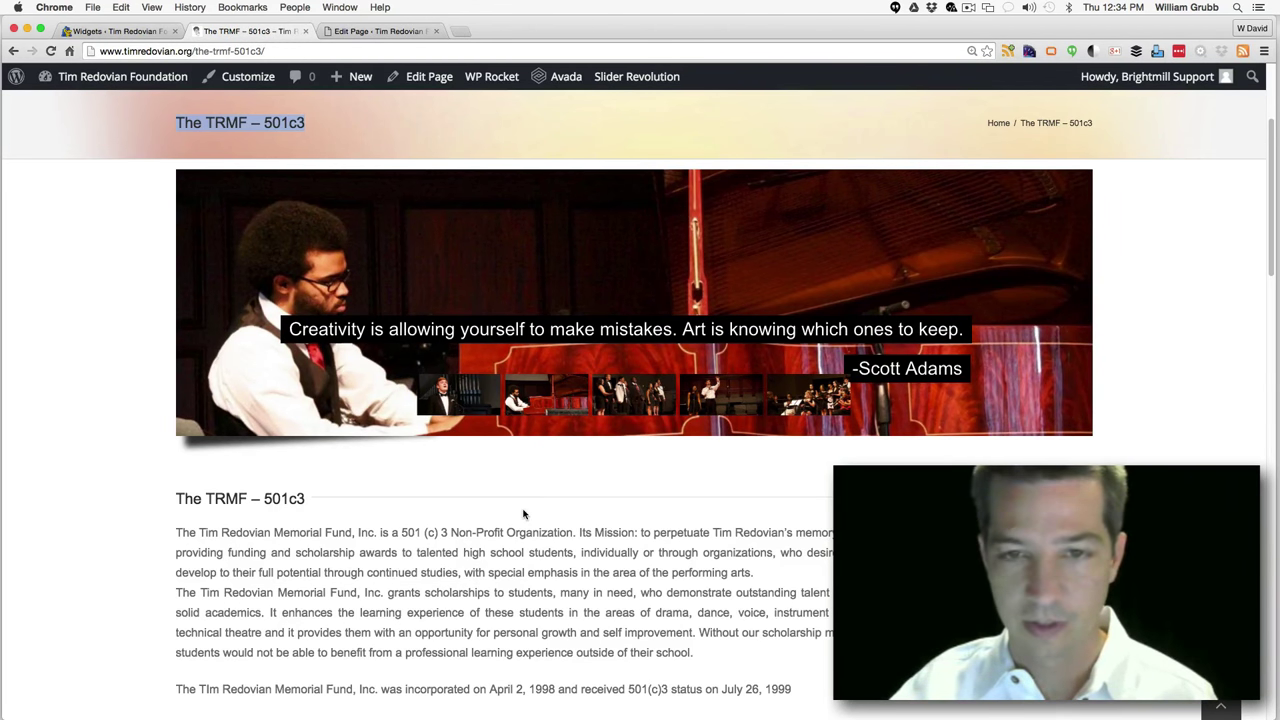
Replace the notes with 'Creativity is allowing yourself to make mistakes. Art is knowing which ones to keep.' plus a Scott Adams attribution, and select it
{"action": "key", "text": "super+Tab"}
{"action": "left_click_drag", "start_coordinate": [358, 203], "coordinate": [449, 410]}
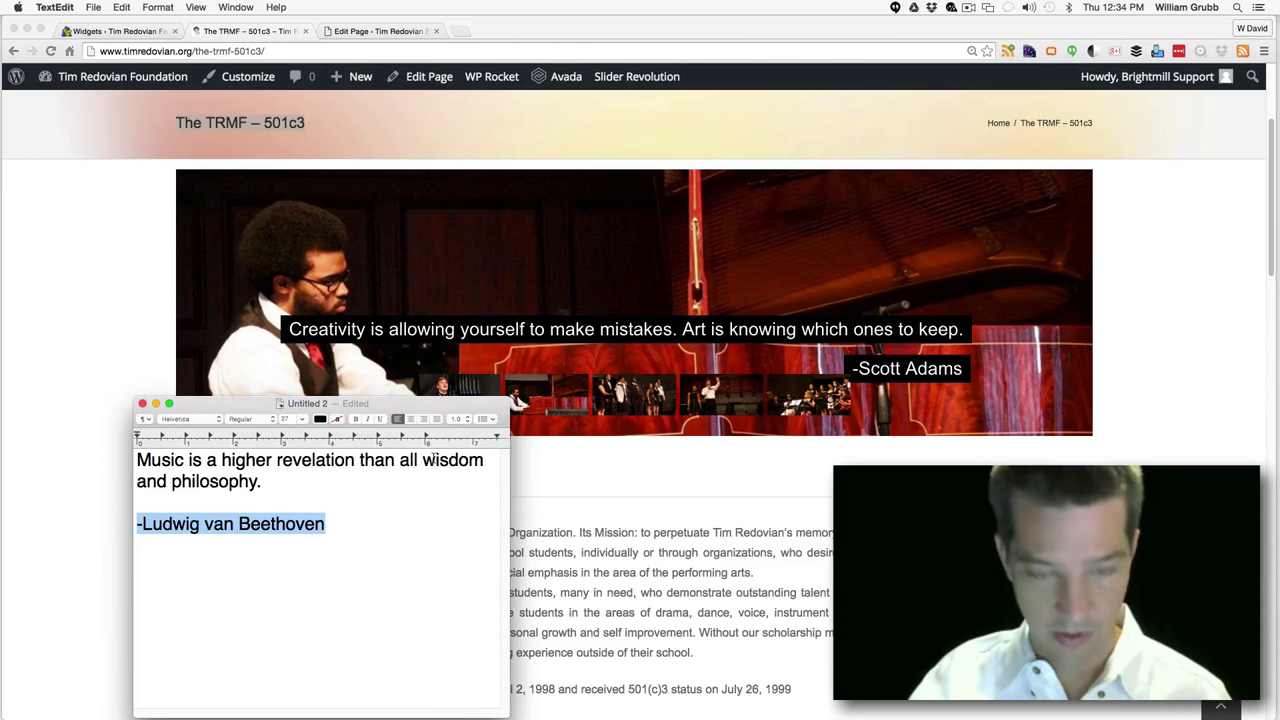
{"action": "key", "text": "super+a"}
{"action": "type", "text": "Creat"}
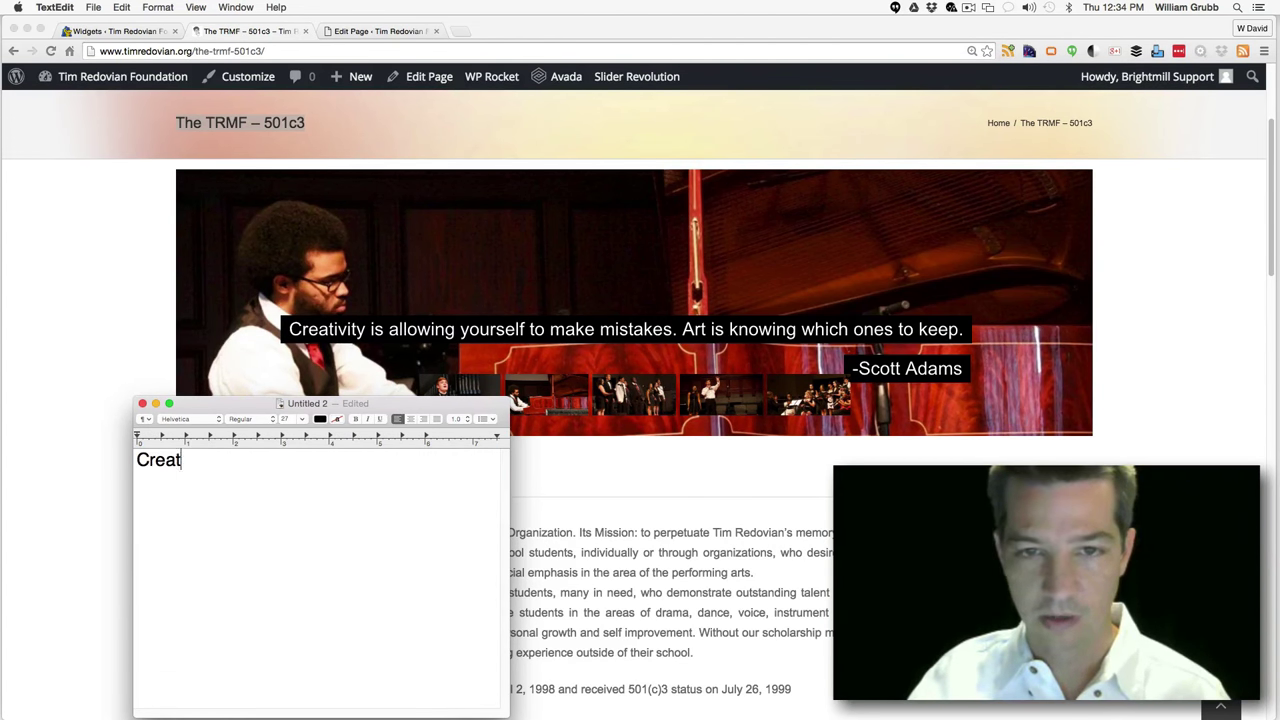
{"action": "type", "text": "ivity is allowing you"}
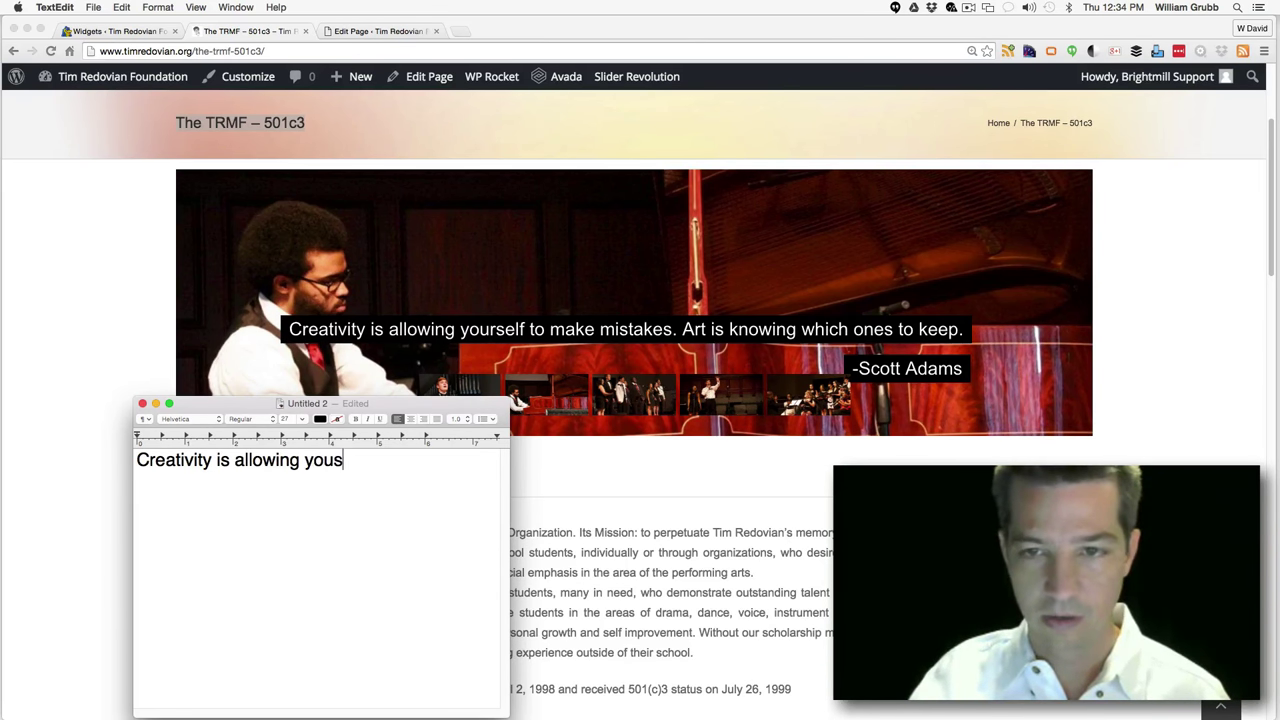
{"action": "type", "text": "rself"}
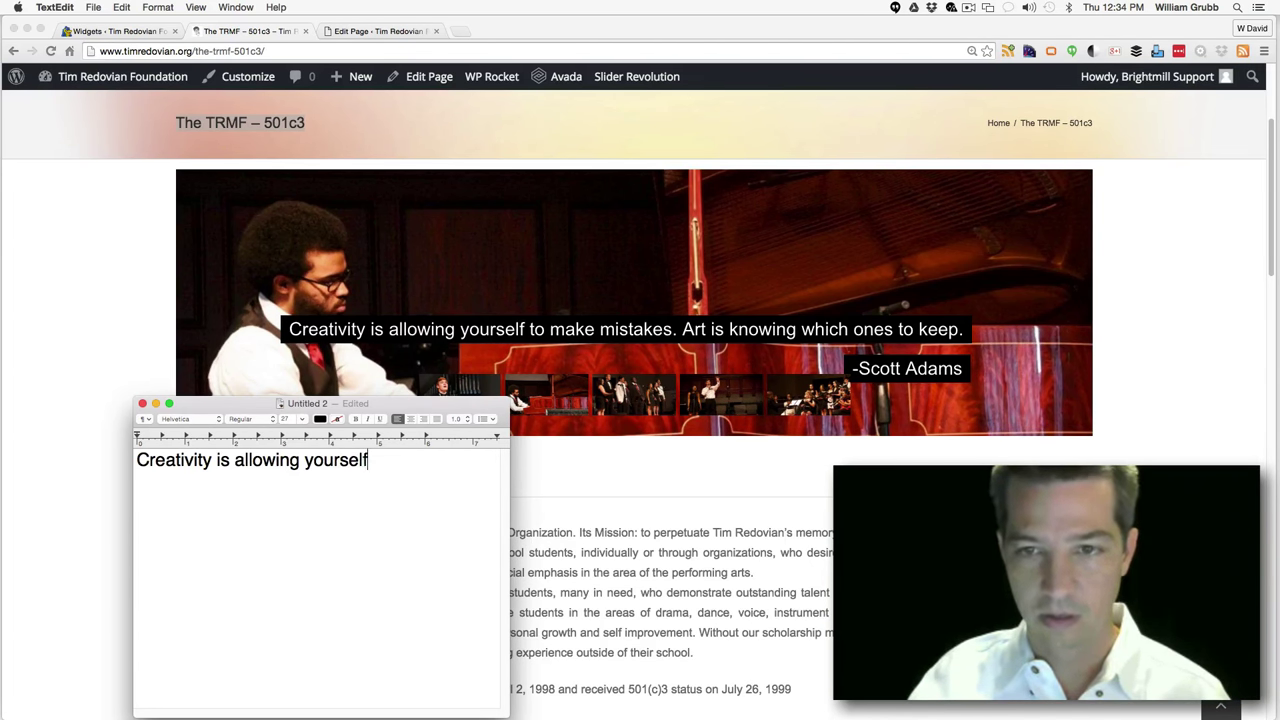
{"action": "type", "text": " to make mista"}
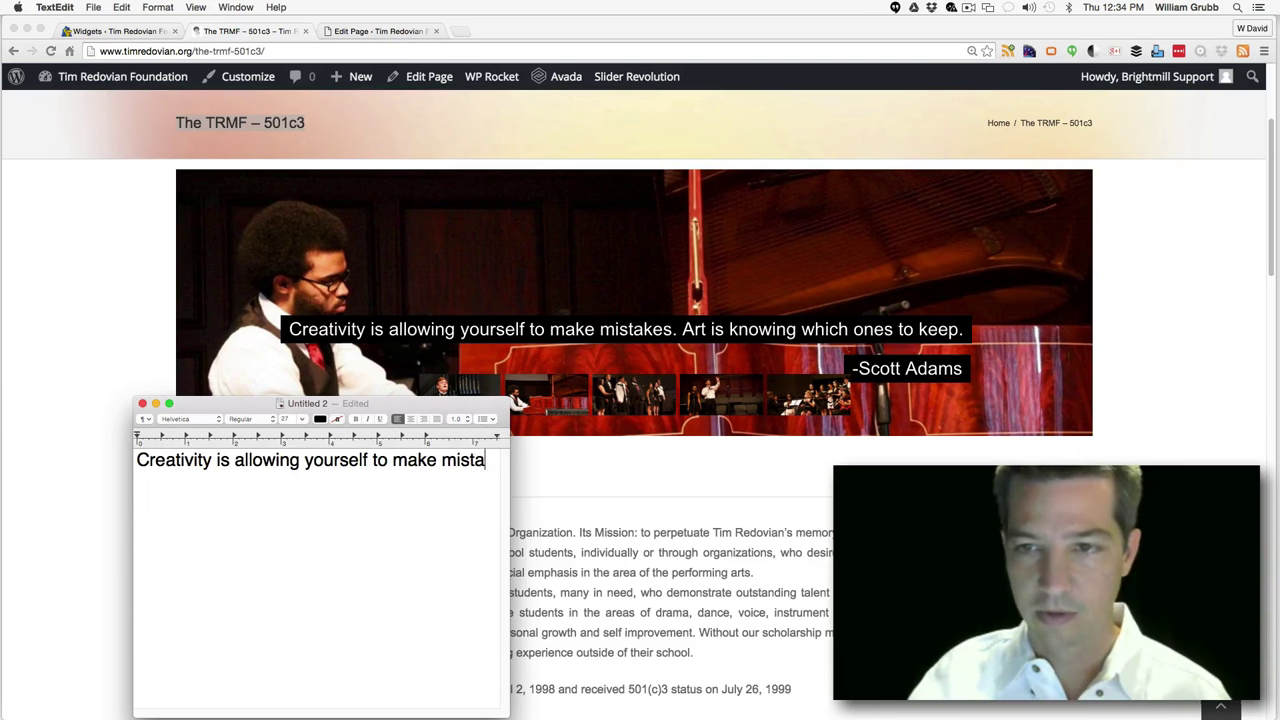
{"action": "type", "text": "kes. Art "}
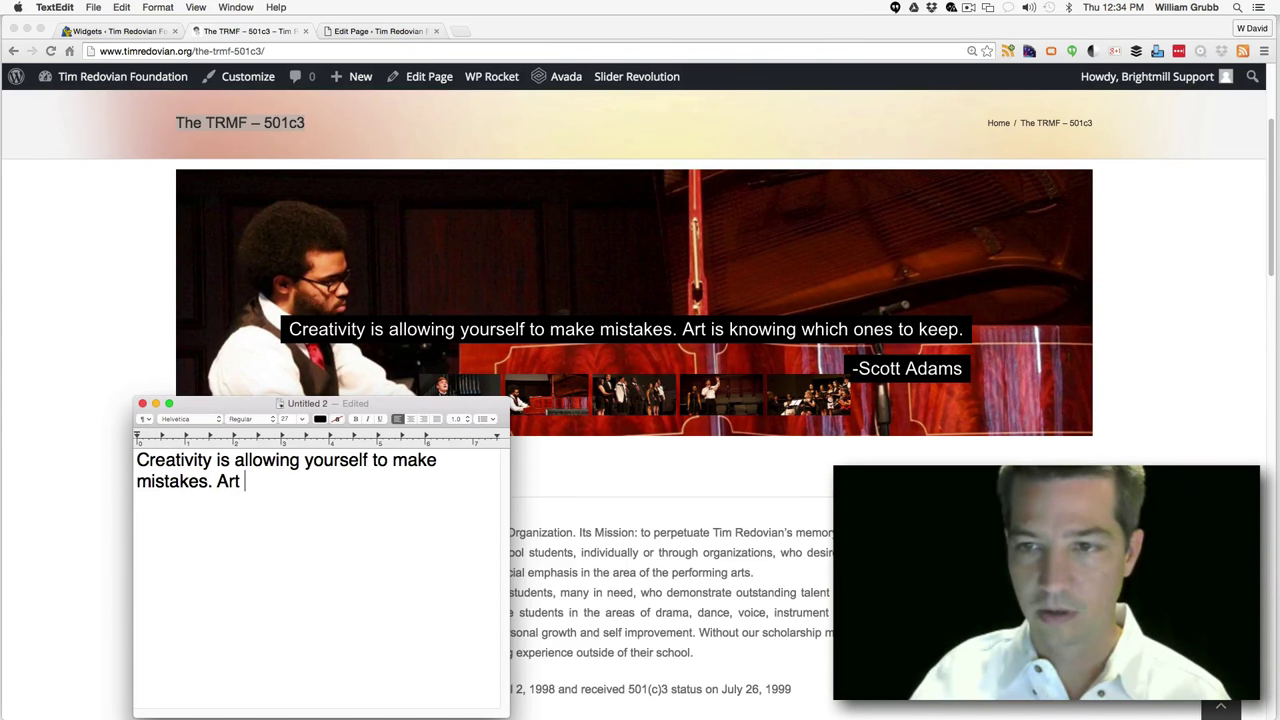
{"action": "type", "text": "is knowing"}
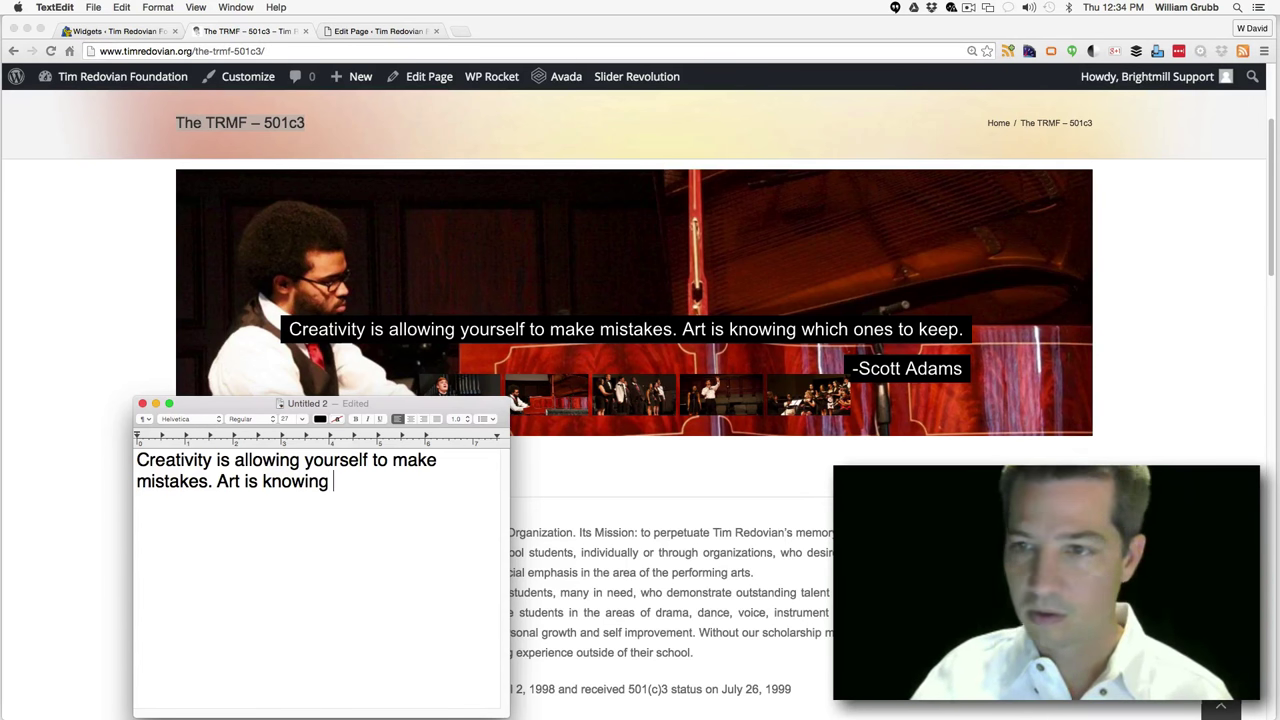
{"action": "type", "text": " which ones "}
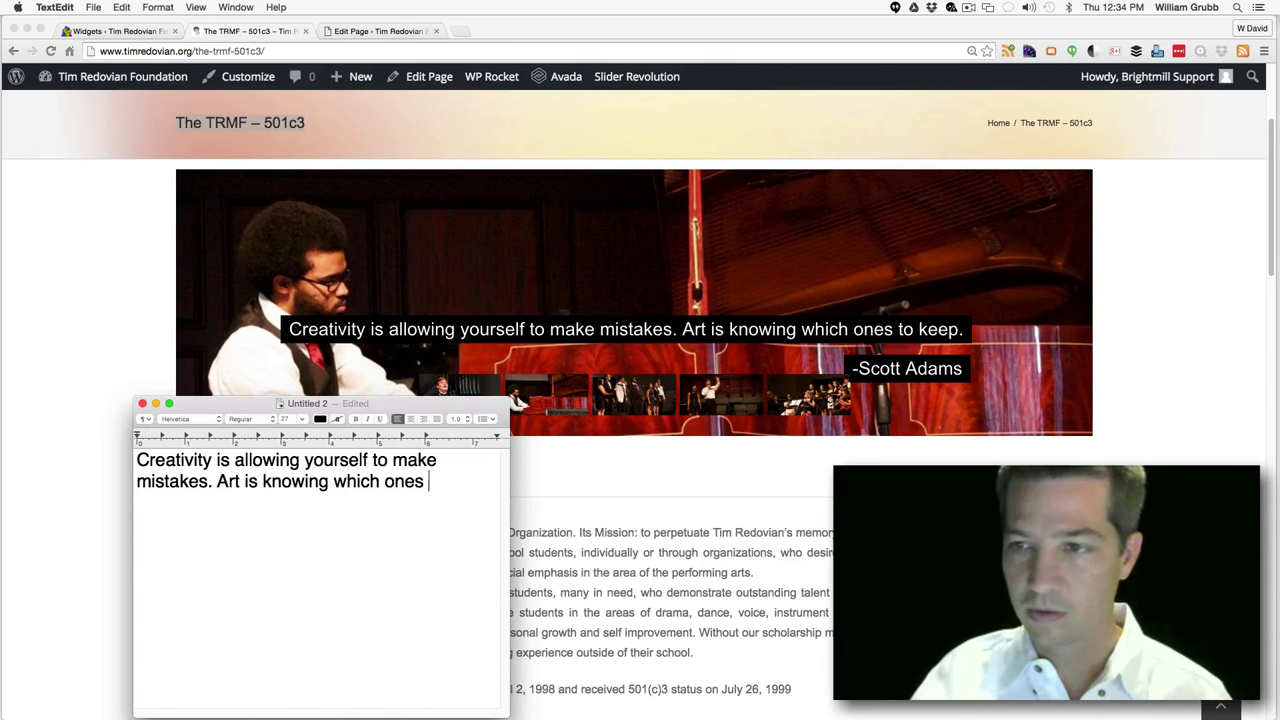
{"action": "type", "text": "to keep"}
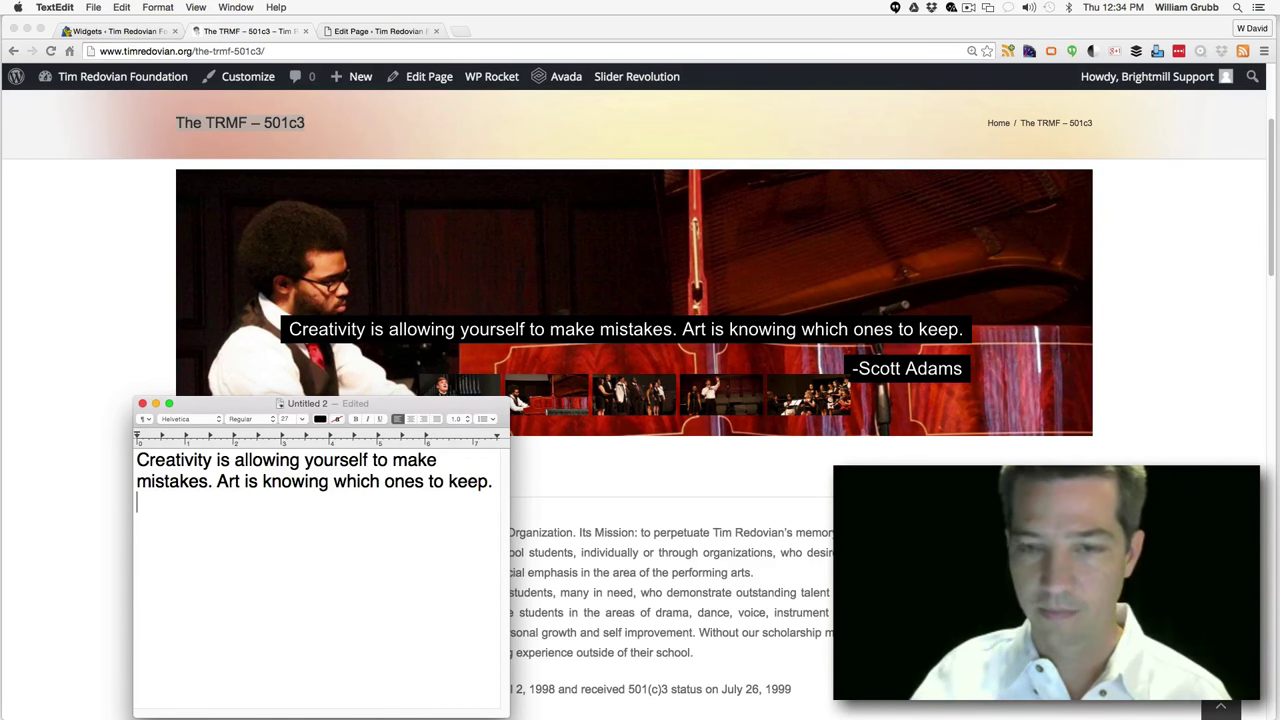
{"action": "type", "text": "."}
{"action": "key", "text": "Return"}
{"action": "type", "text": "- Scott "}
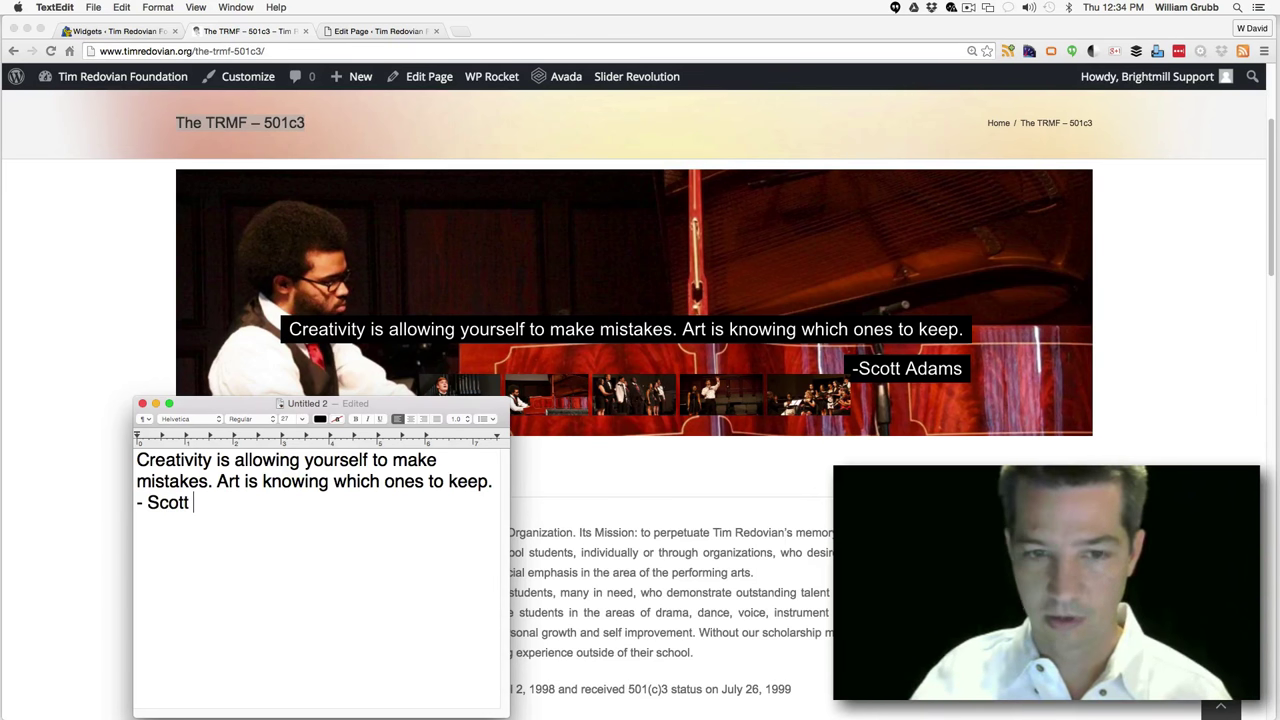
{"action": "type", "text": "Admas"}
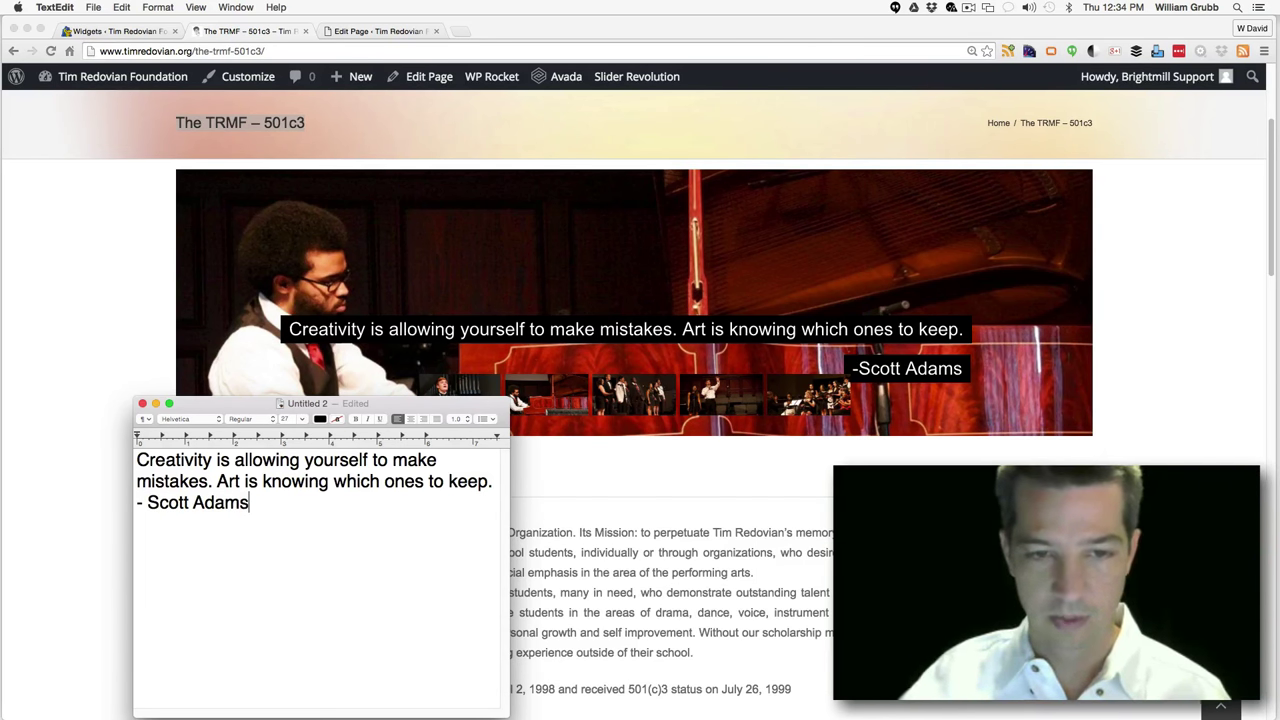
{"action": "key", "text": "super+a"}
{"action": "key", "text": "super+c"}
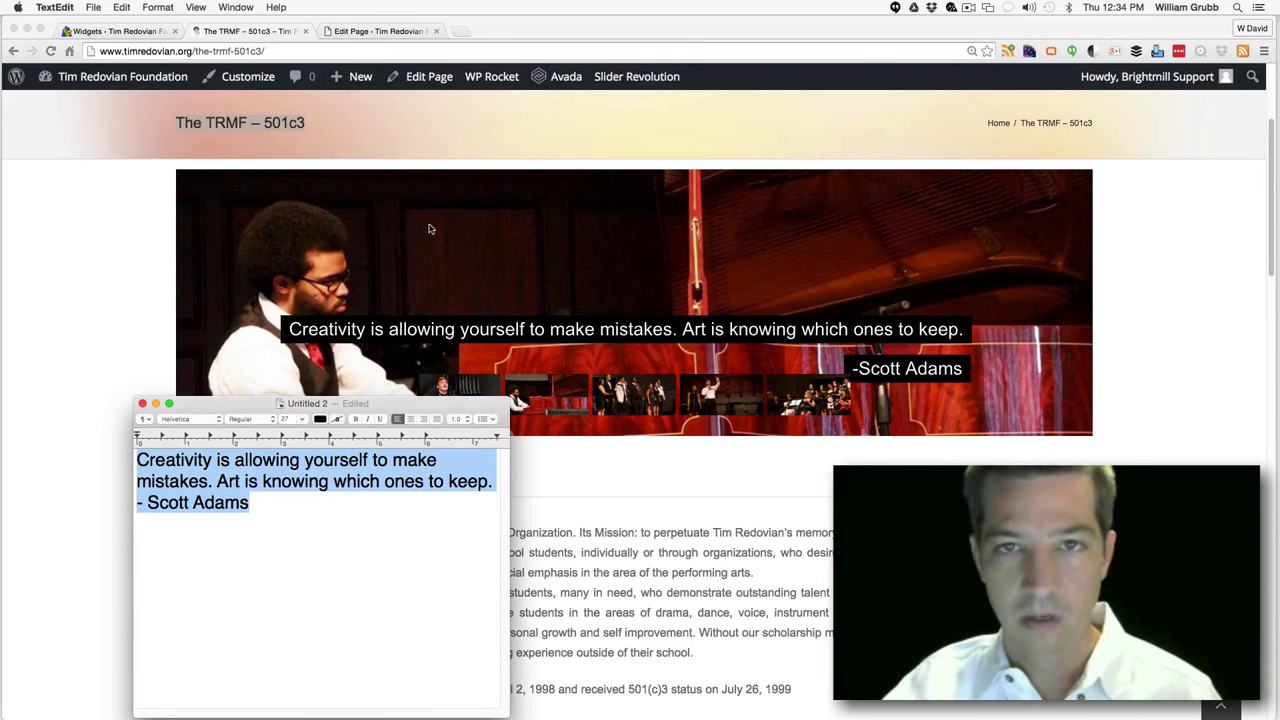
{"action": "left_click", "coordinate": [400, 32]}
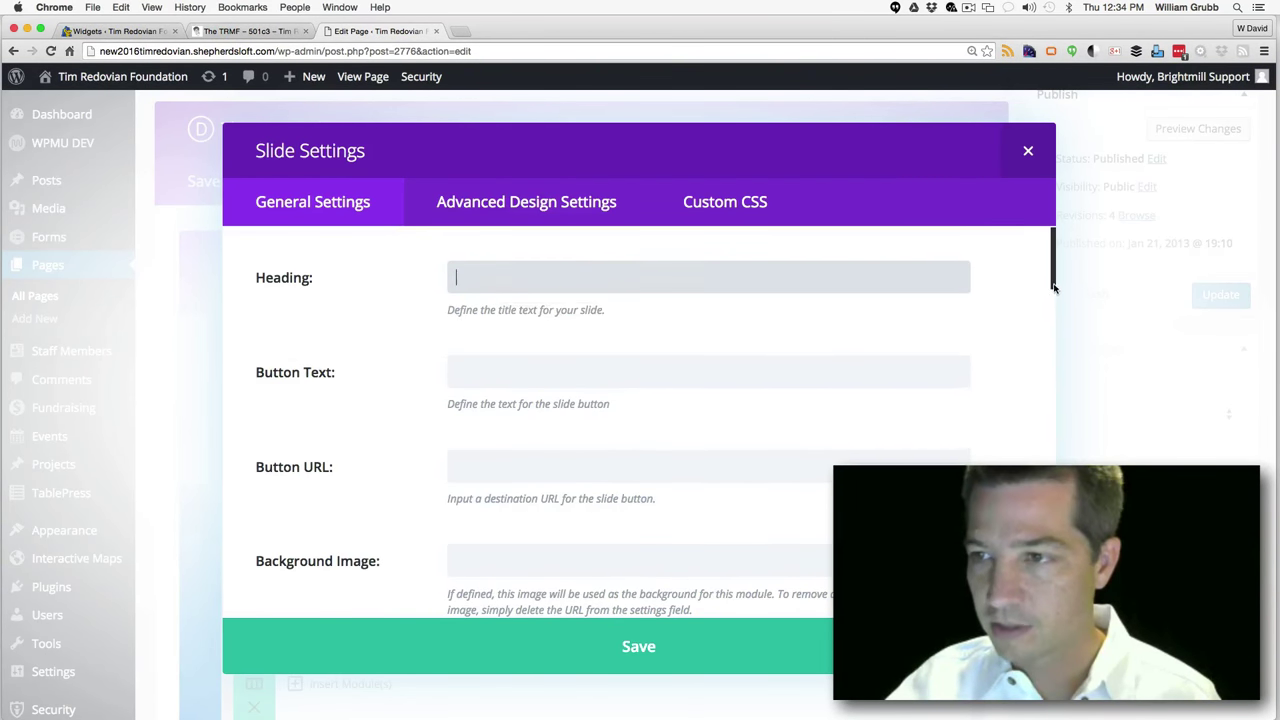
Paste the Scott Adams creativity quote into the new slide's content
{"action": "scroll", "coordinate": [1053, 287], "scroll_direction": "down", "scroll_amount": 10}
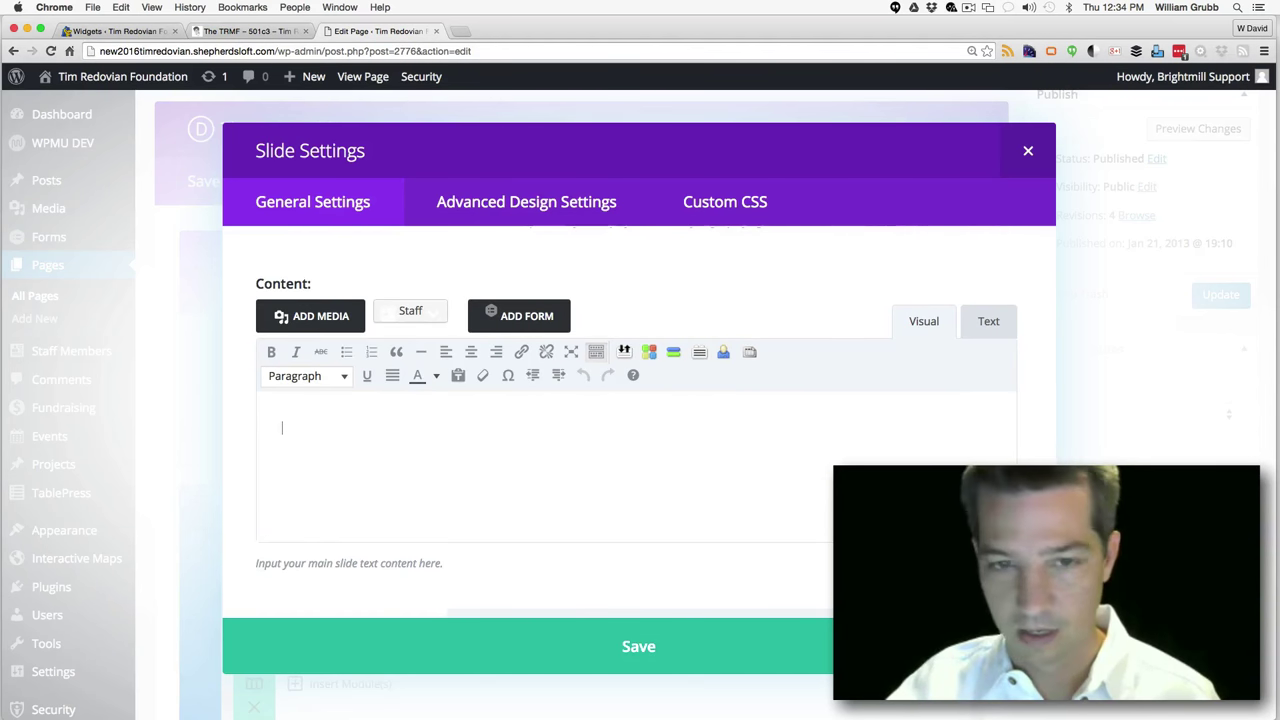
{"action": "key", "text": "super+v"}
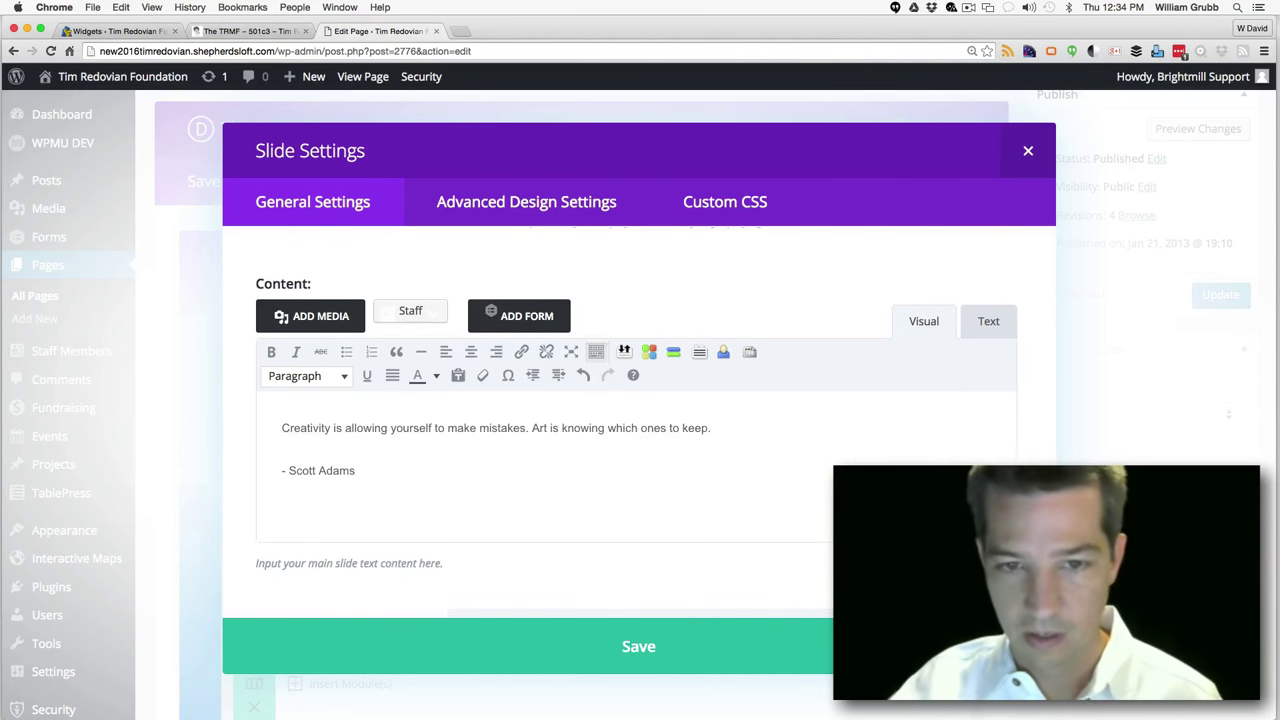
{"action": "scroll", "coordinate": [1050, 357], "scroll_direction": "up", "scroll_amount": 10}
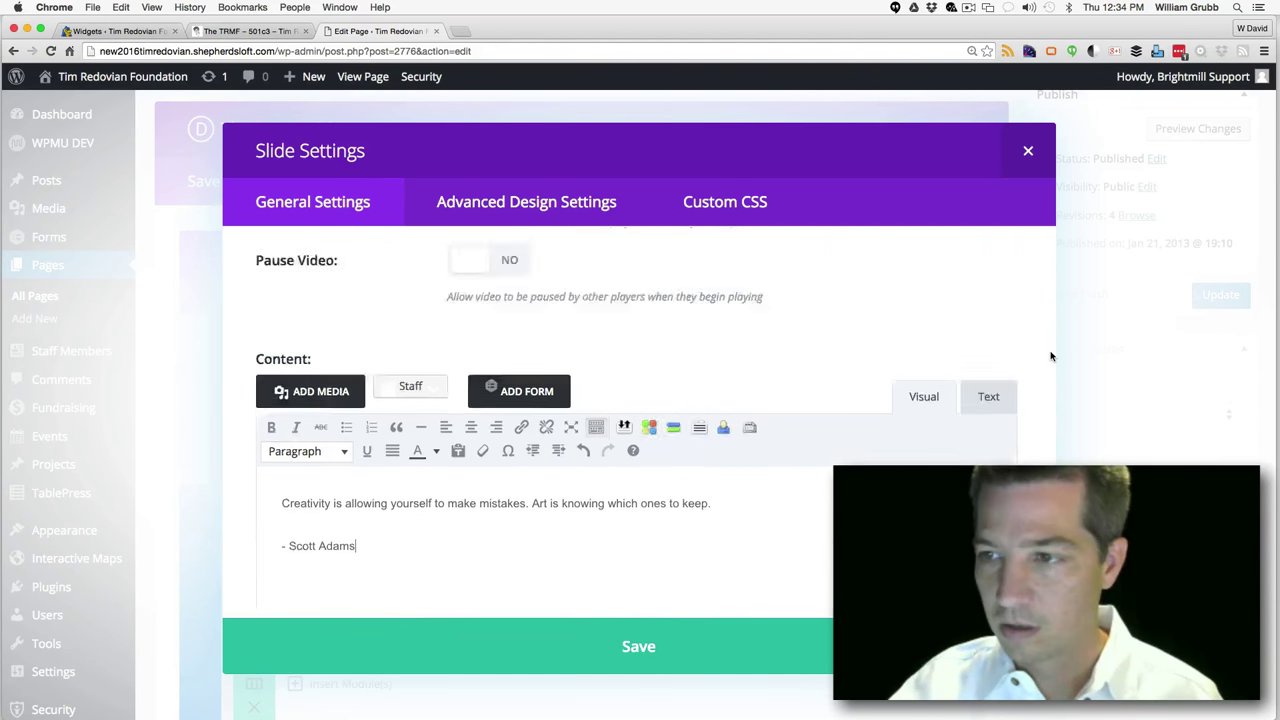
{"action": "left_click_drag", "start_coordinate": [1050, 340], "coordinate": [1043, 307]}
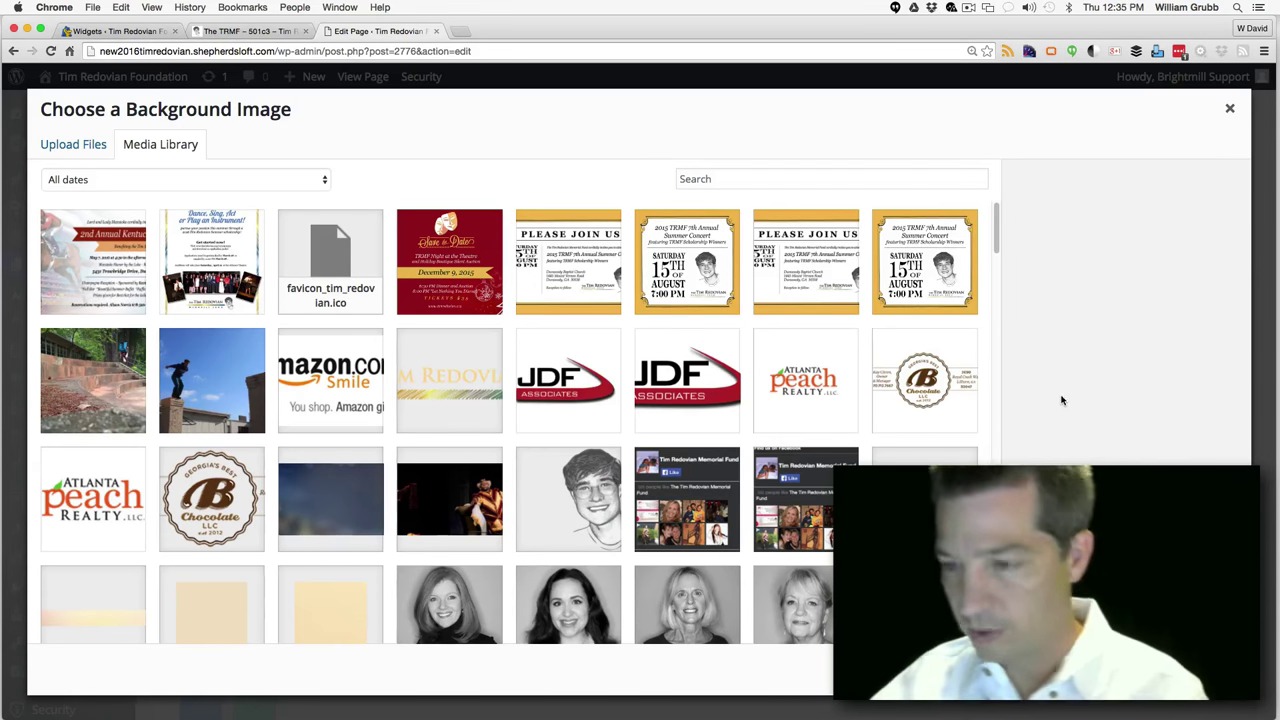
Set the piano photo as the slide background, save the slide, and view the live page
{"action": "scroll", "coordinate": [997, 431], "scroll_direction": "down", "scroll_amount": 5}
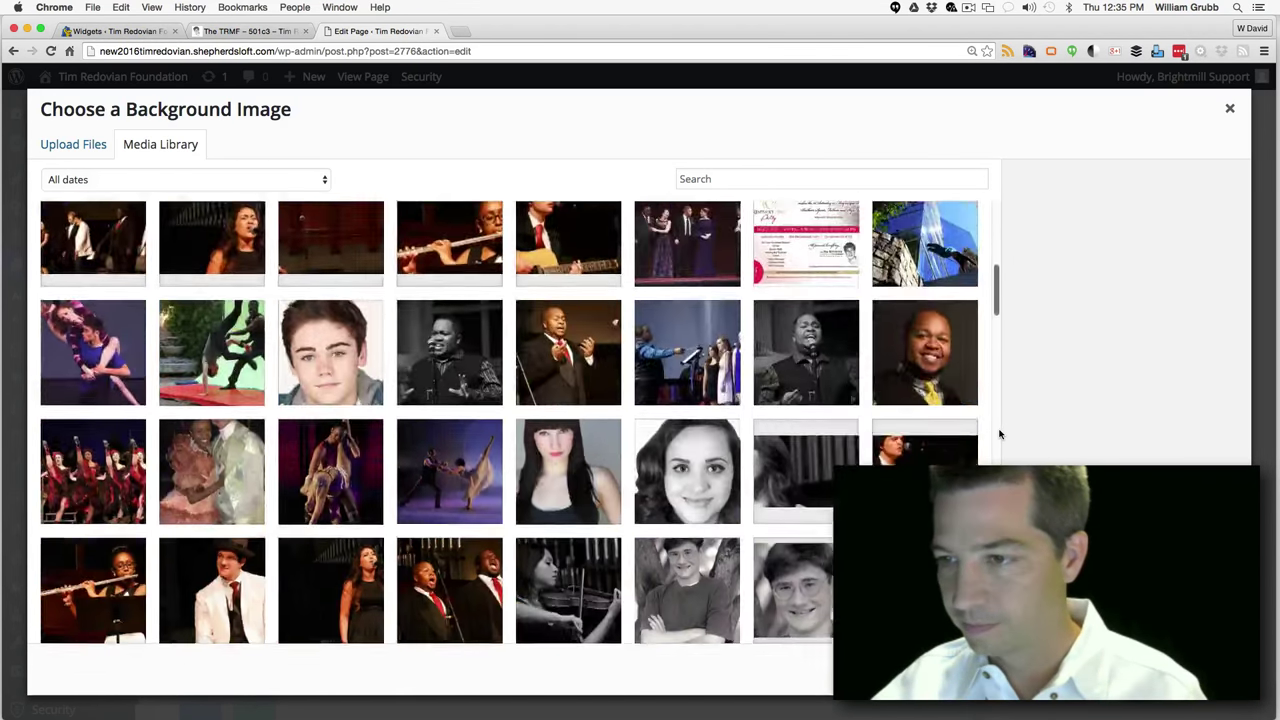
{"action": "scroll", "coordinate": [997, 433], "scroll_direction": "down", "scroll_amount": 15}
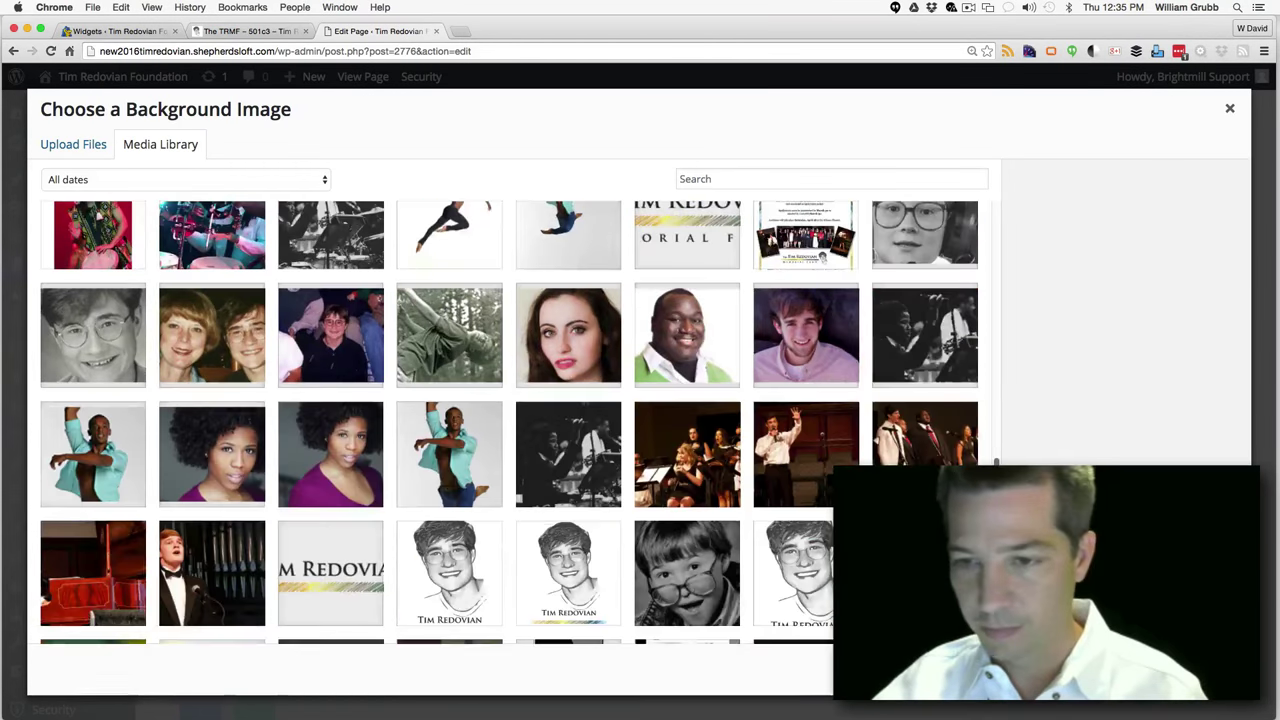
{"action": "scroll", "coordinate": [997, 433], "scroll_direction": "down", "scroll_amount": 5}
{"action": "scroll", "coordinate": [997, 433], "scroll_direction": "up", "scroll_amount": 2}
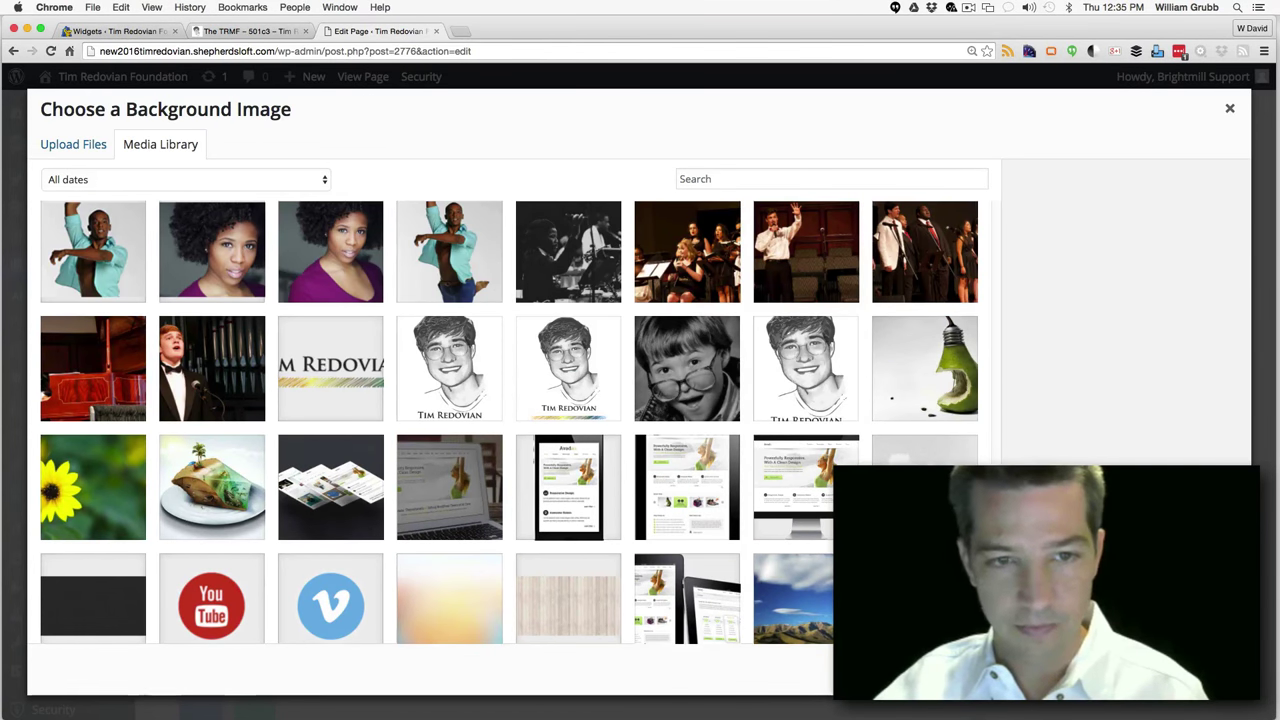
{"action": "left_click", "coordinate": [95, 371]}
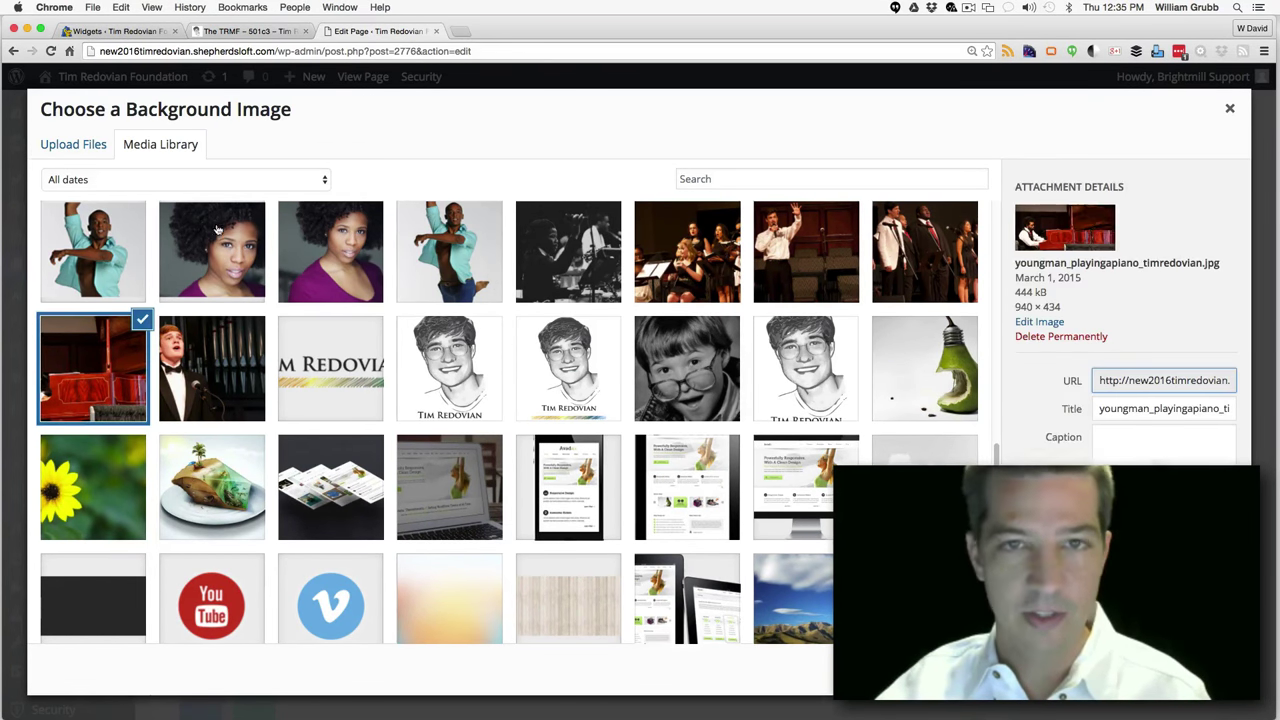
{"action": "left_click", "coordinate": [284, 33]}
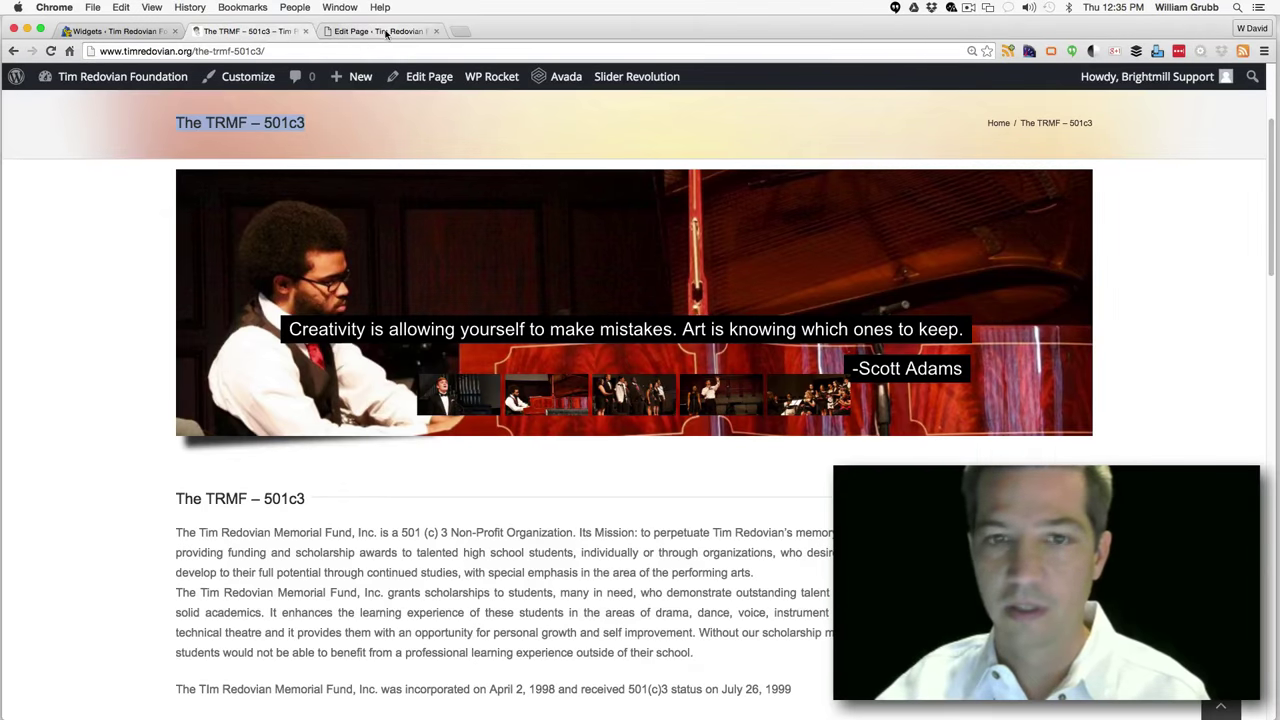
{"action": "left_click", "coordinate": [386, 33]}
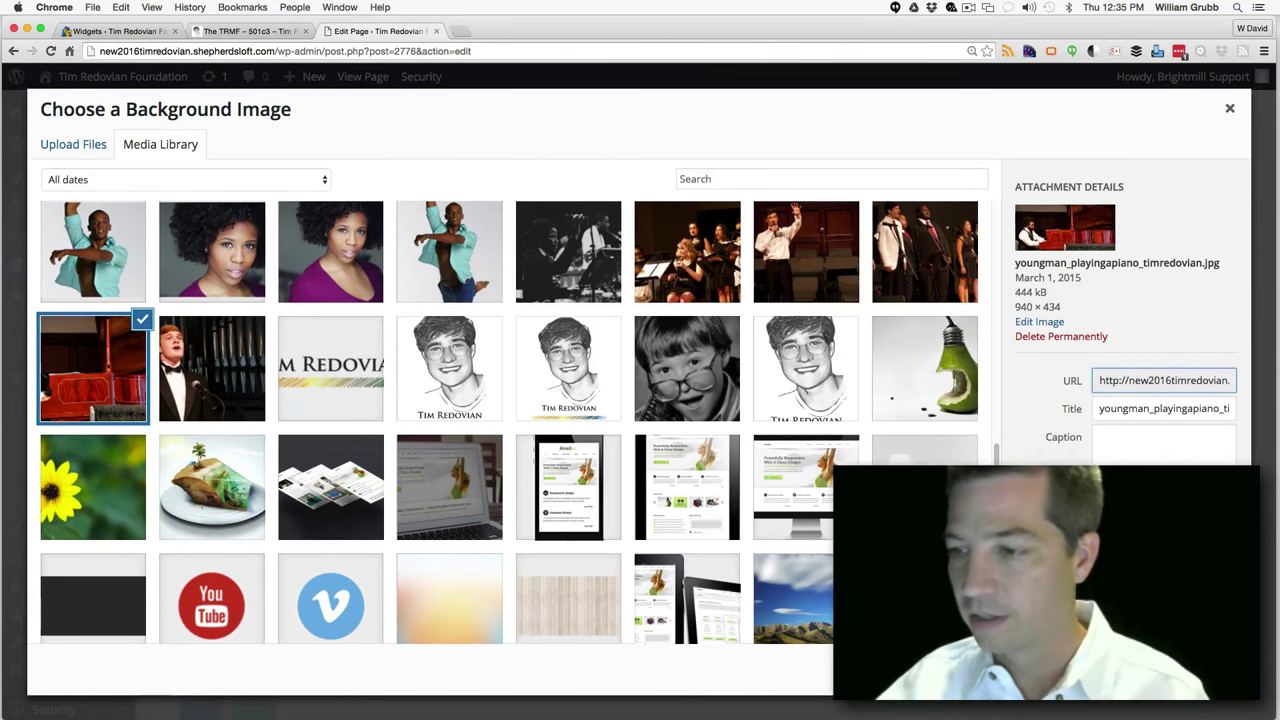
{"action": "left_click", "coordinate": [1185, 668]}
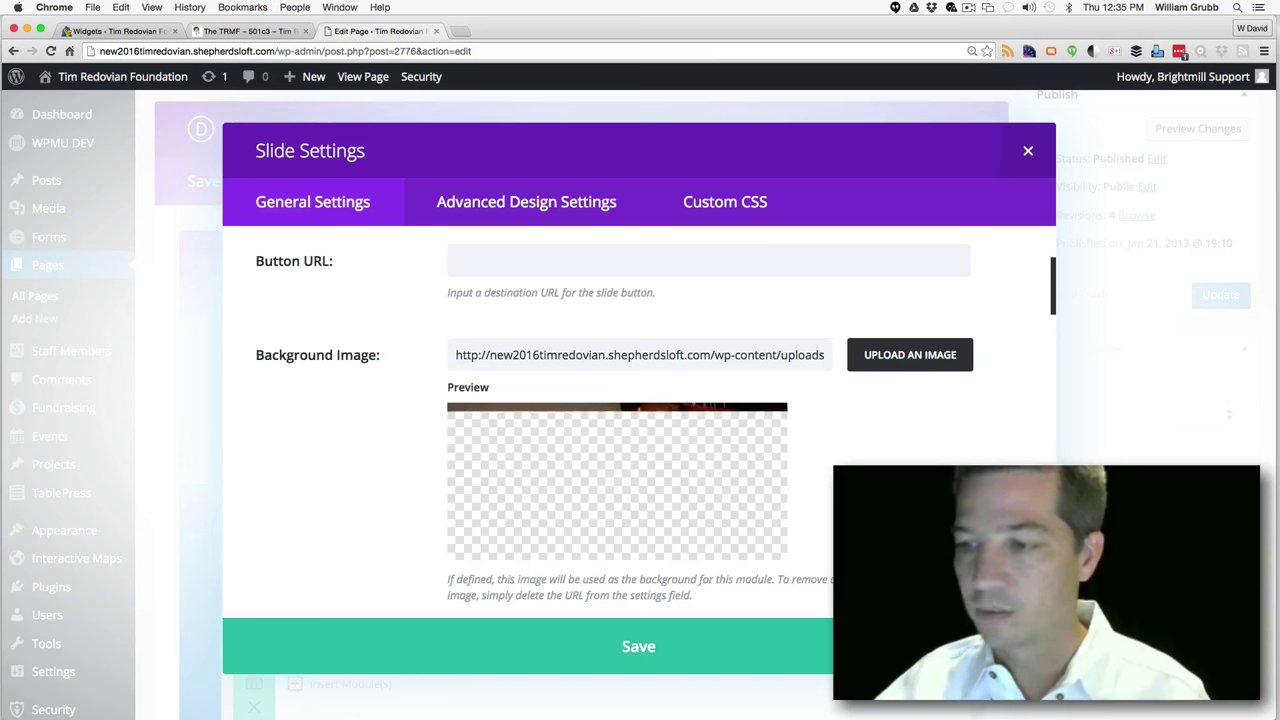
{"action": "left_click", "coordinate": [645, 649]}
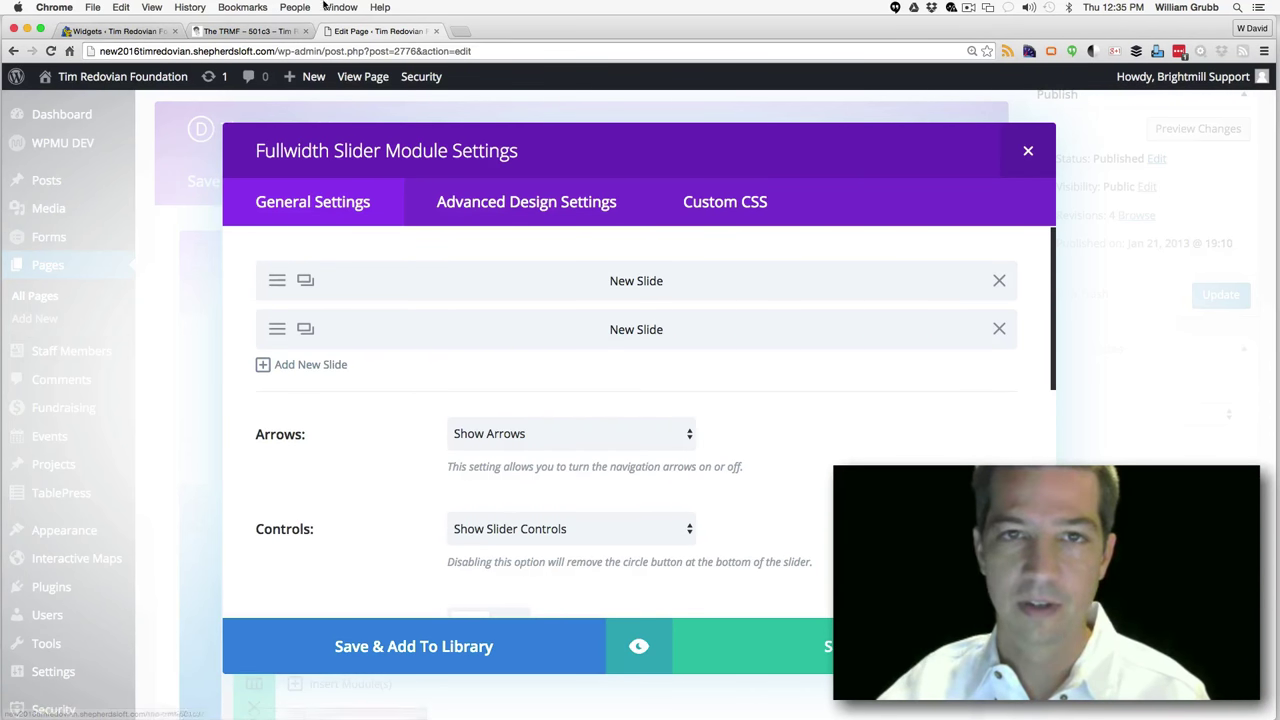
{"action": "left_click", "coordinate": [281, 32]}
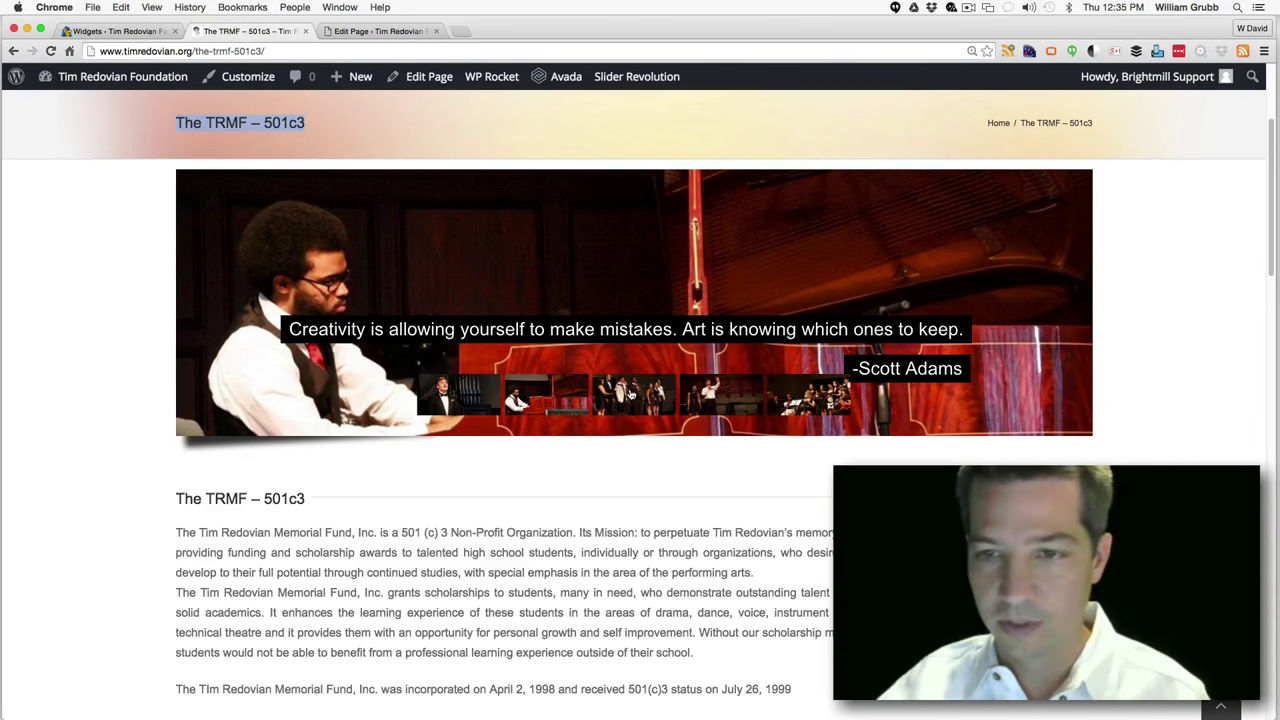
Clear the notes and begin the Kennedy quote 'If art is to nourish the roots of our culture, society must…'
{"action": "left_click", "coordinate": [631, 395]}
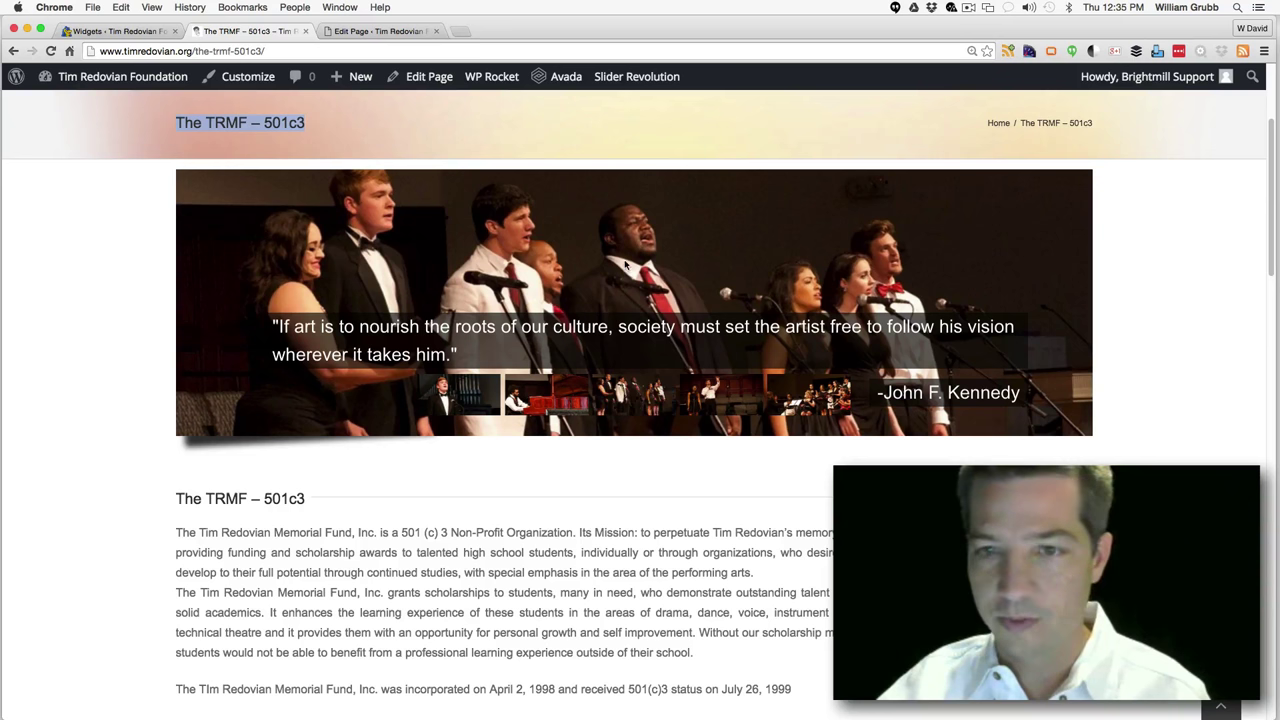
{"action": "key", "text": "super+Tab"}
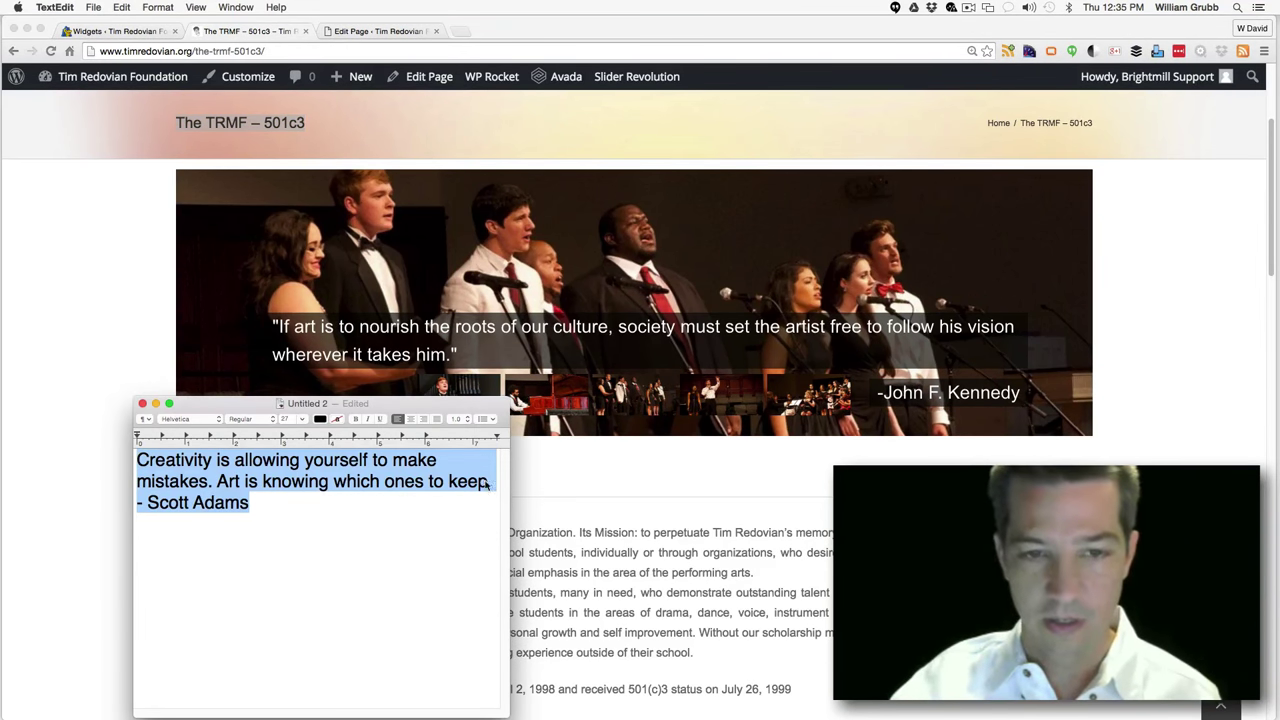
{"action": "key", "text": "super+x"}
{"action": "type", "text": "If "}
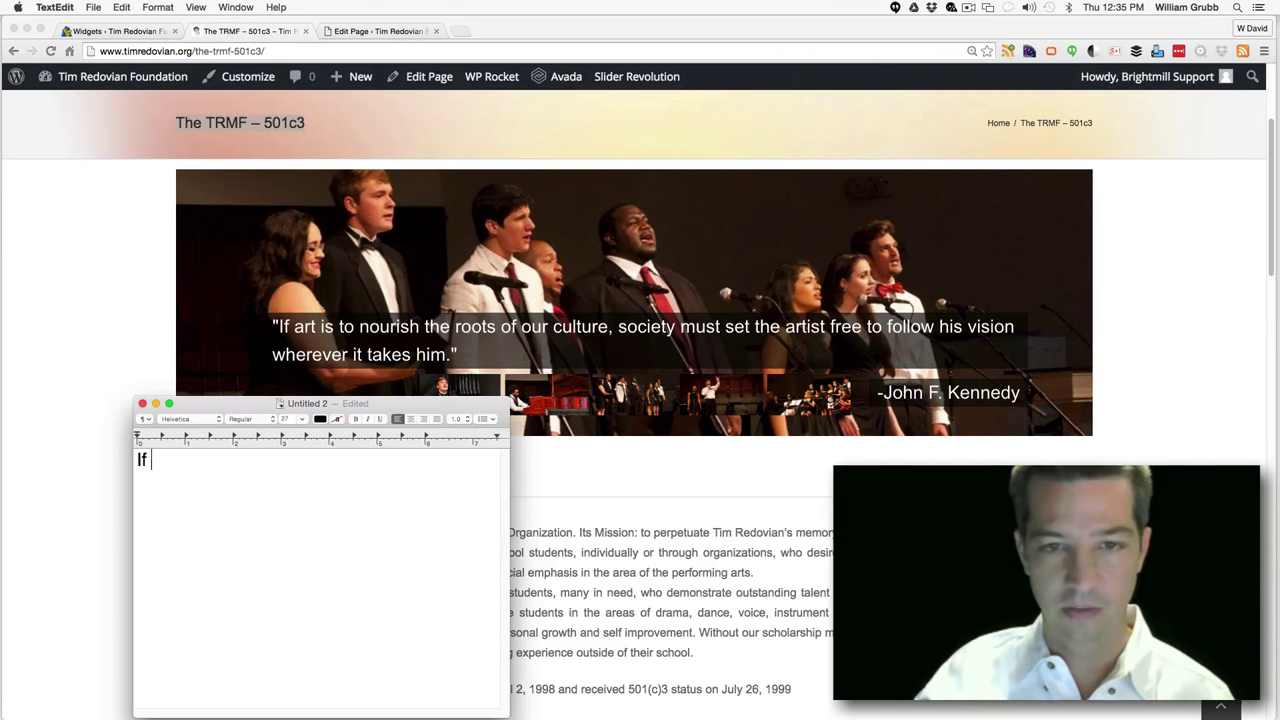
{"action": "type", "text": "art is to nou"}
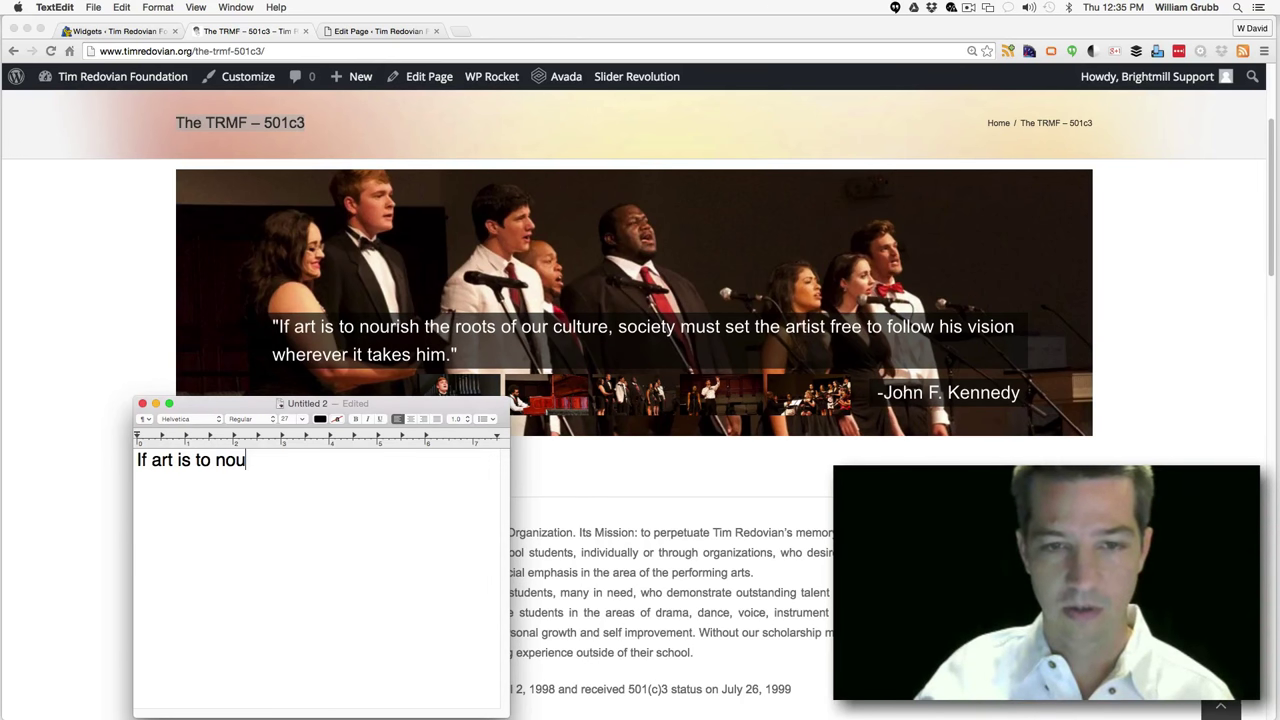
{"action": "type", "text": "rish the roots of our "}
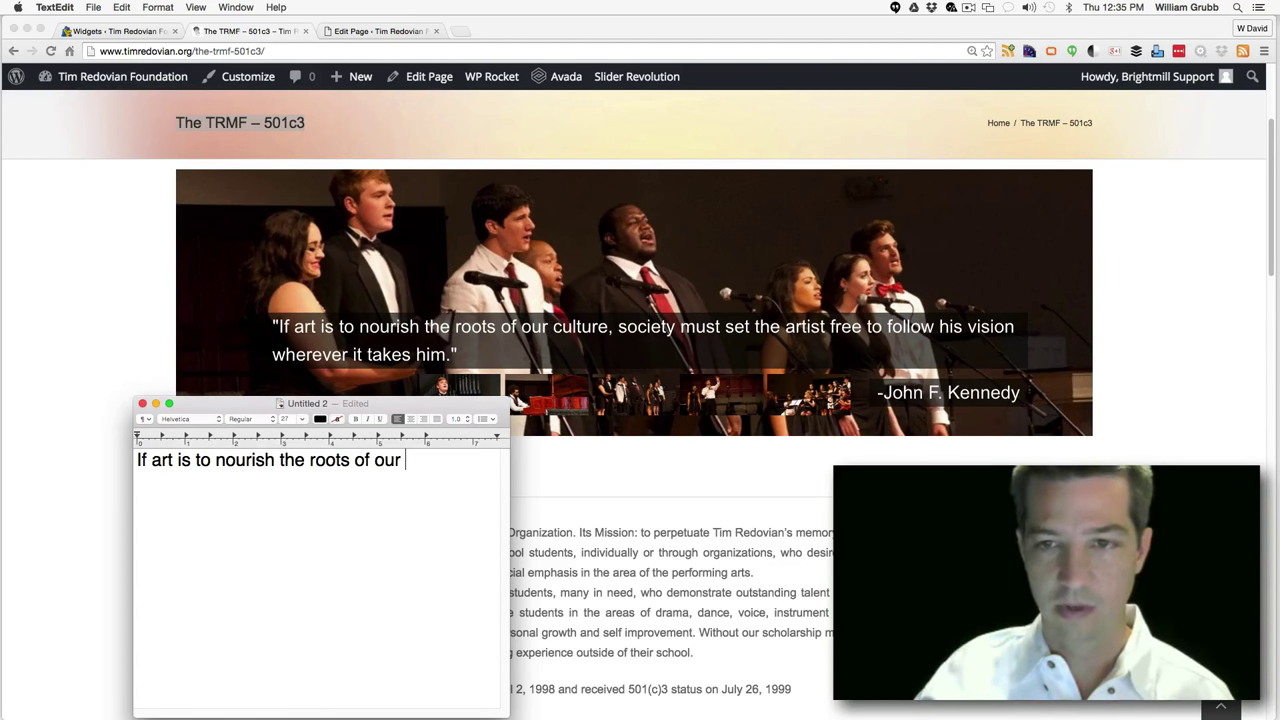
{"action": "type", "text": "culture"}
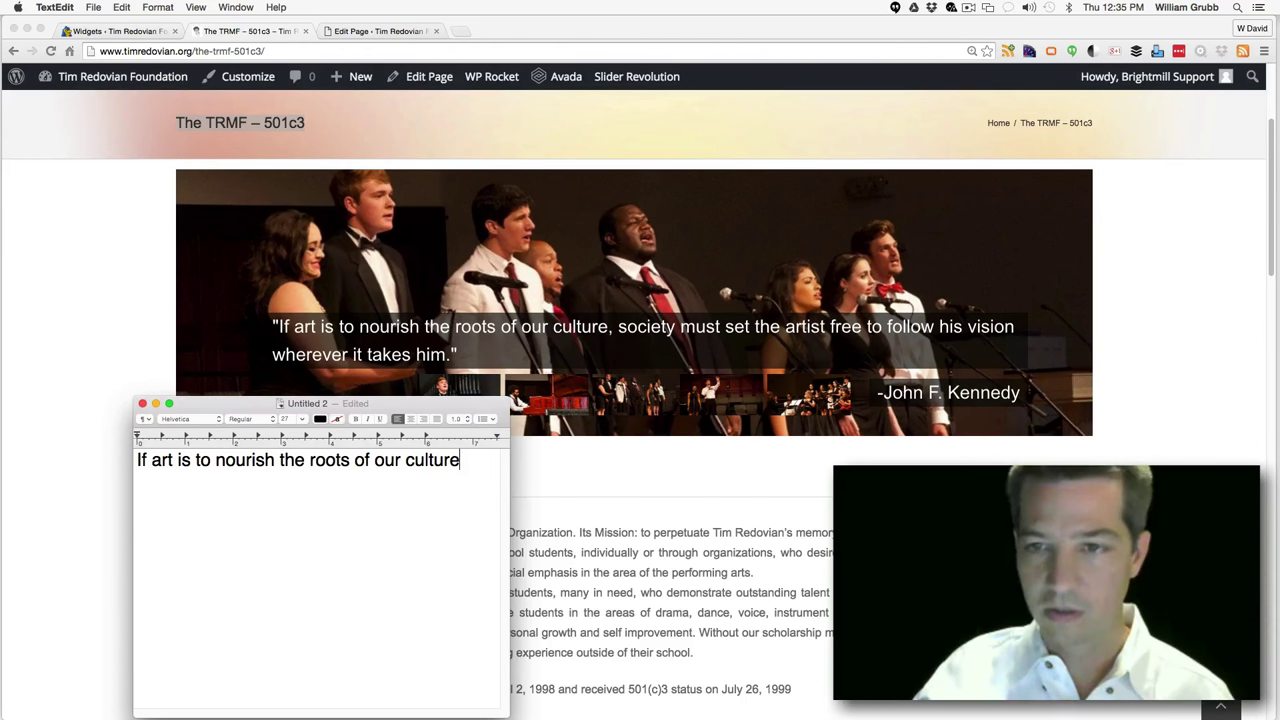
{"action": "type", "text": ", sociat"}
{"action": "key", "text": "BackSpace"}
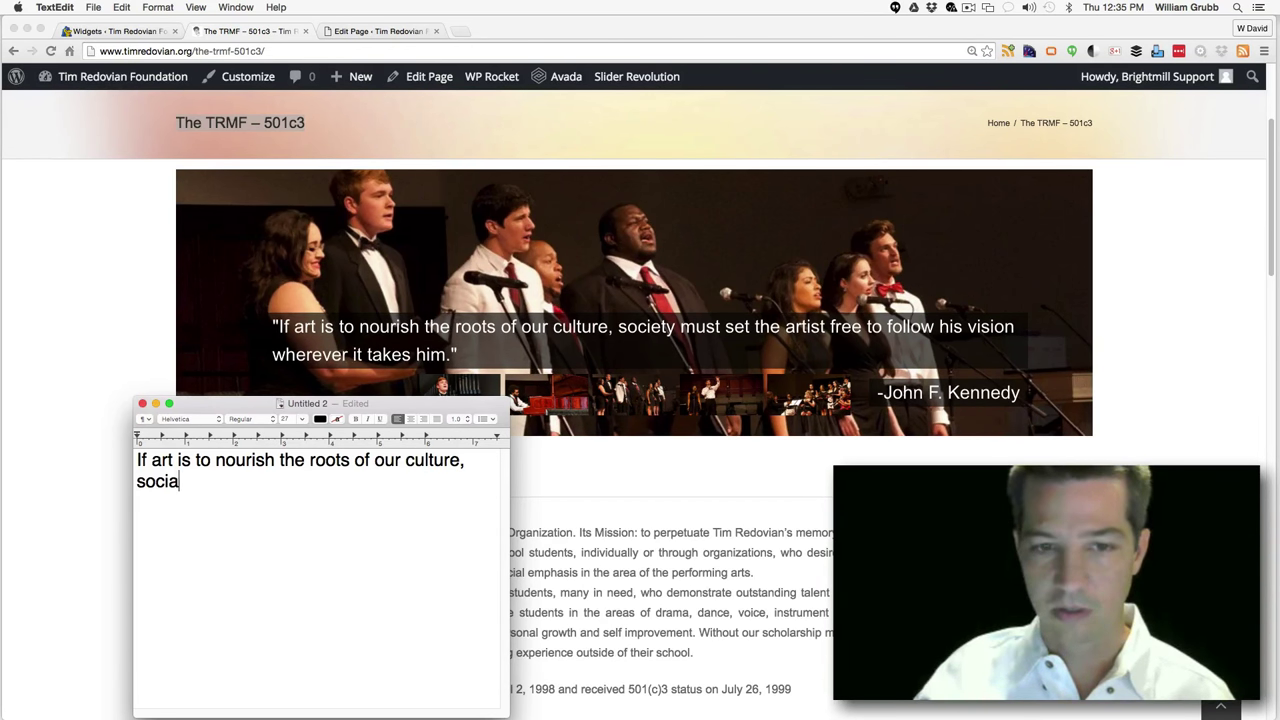
{"action": "key", "text": "BackSpace"}
{"action": "type", "text": "ety must "}
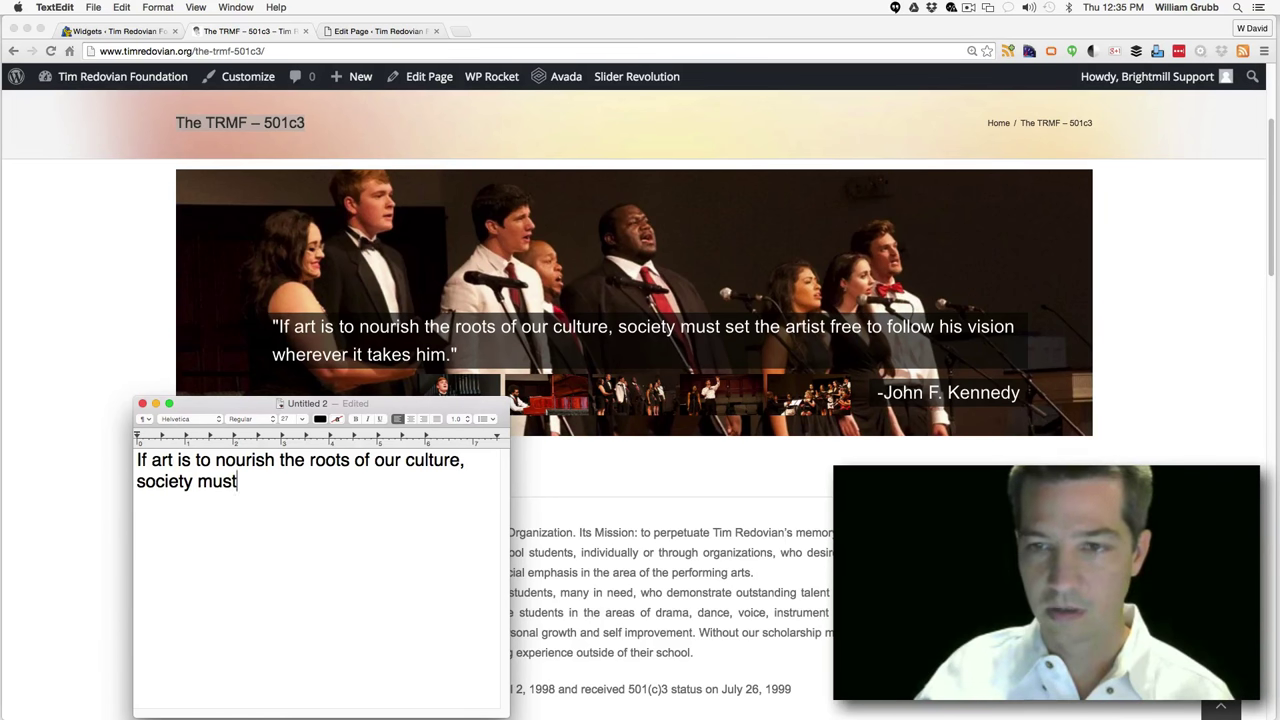
{"action": "type", "text": "set the sa"}
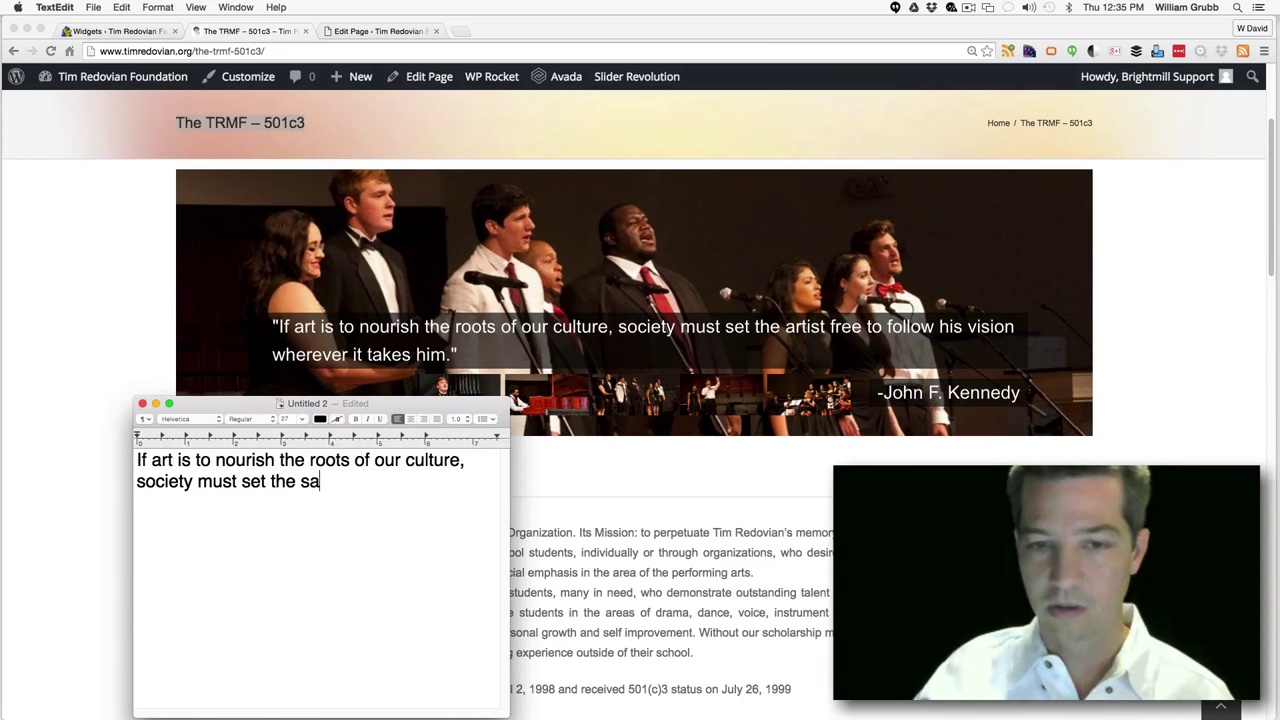
Finish '…set the artist free to follow his vision wherever it takes him. - John F. Kennedy' and select it
{"action": "key", "text": "BackSpace"}
{"action": "key", "text": "BackSpace"}
{"action": "type", "text": "artist"}
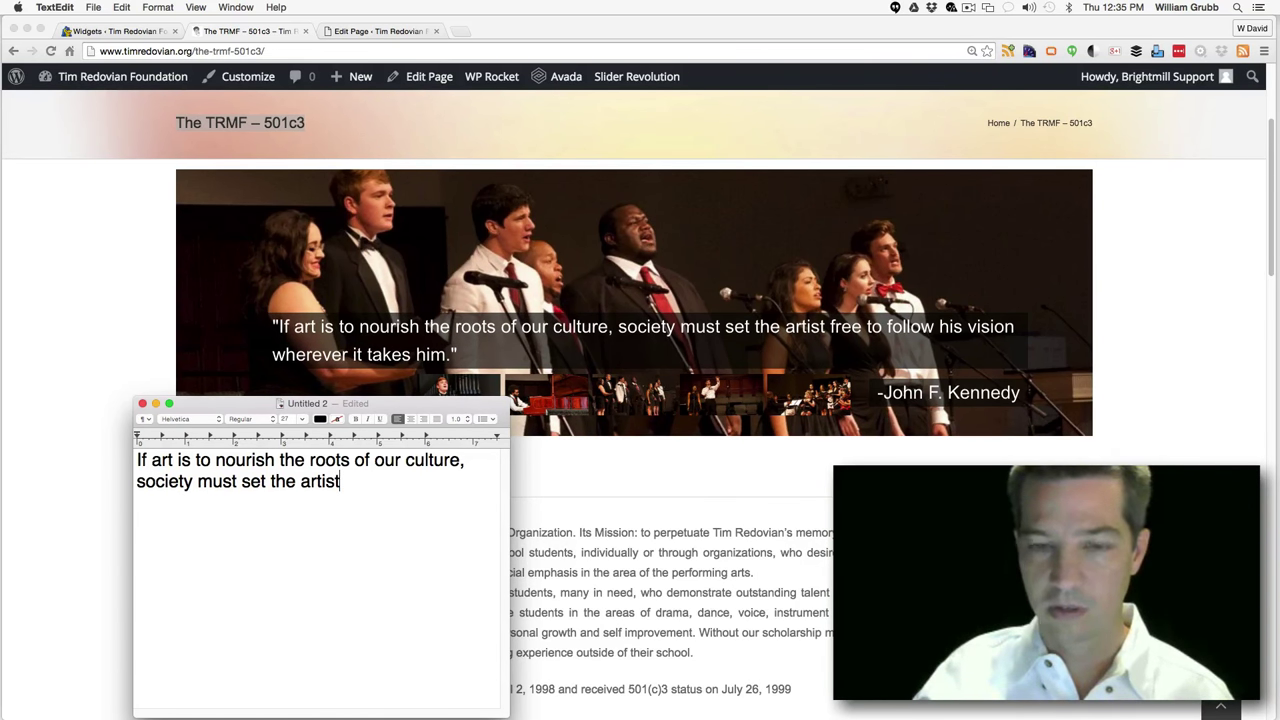
{"action": "type", "text": " free to folo"}
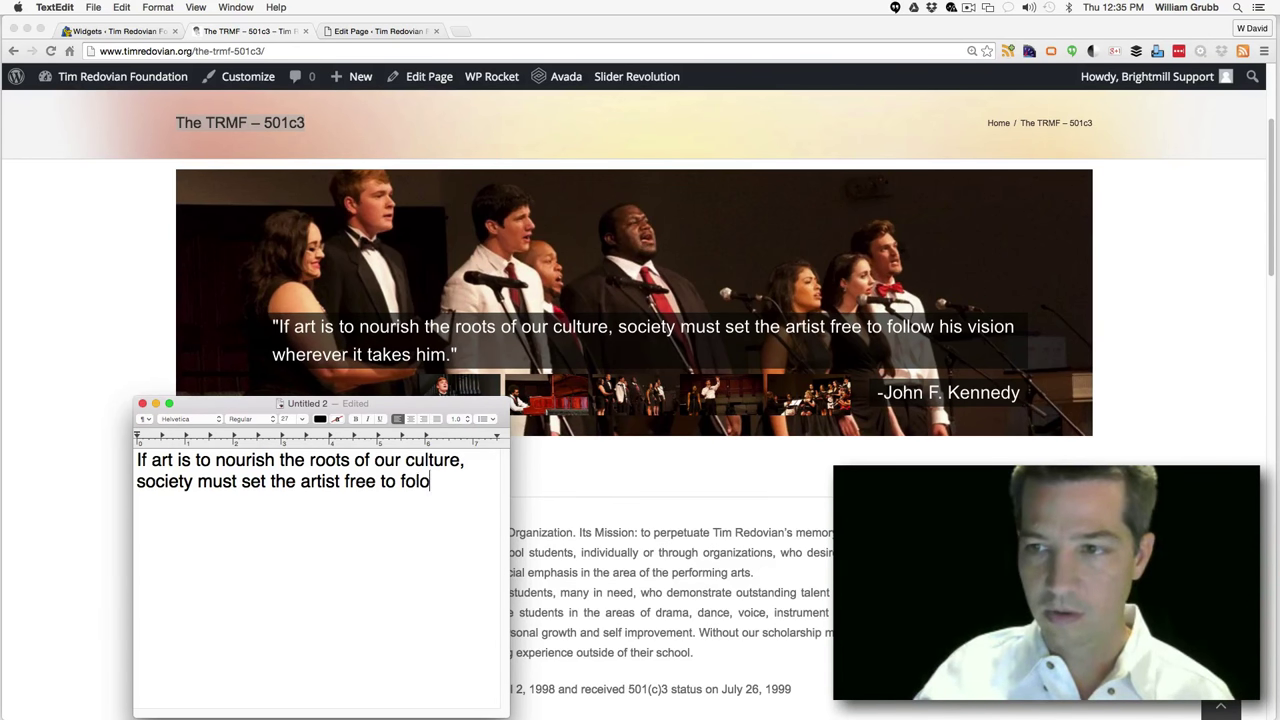
{"action": "key", "text": "BackSpace"}
{"action": "type", "text": "low his "}
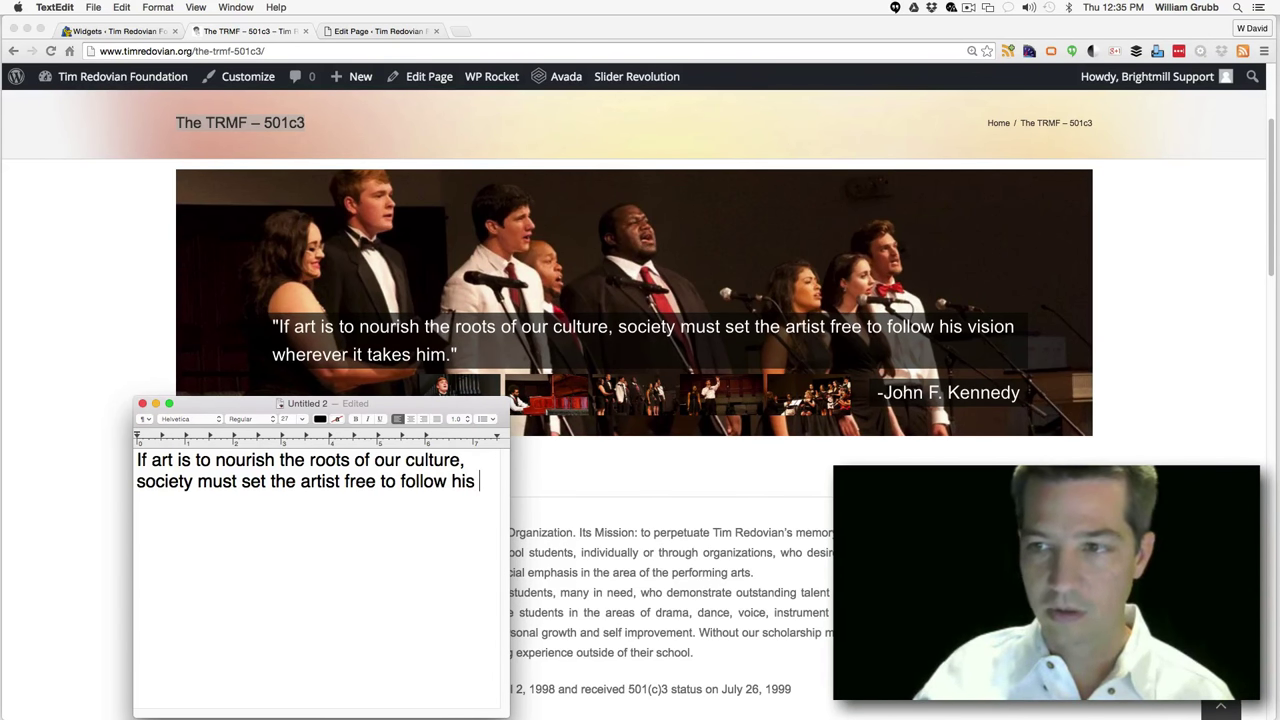
{"action": "type", "text": "vision where"}
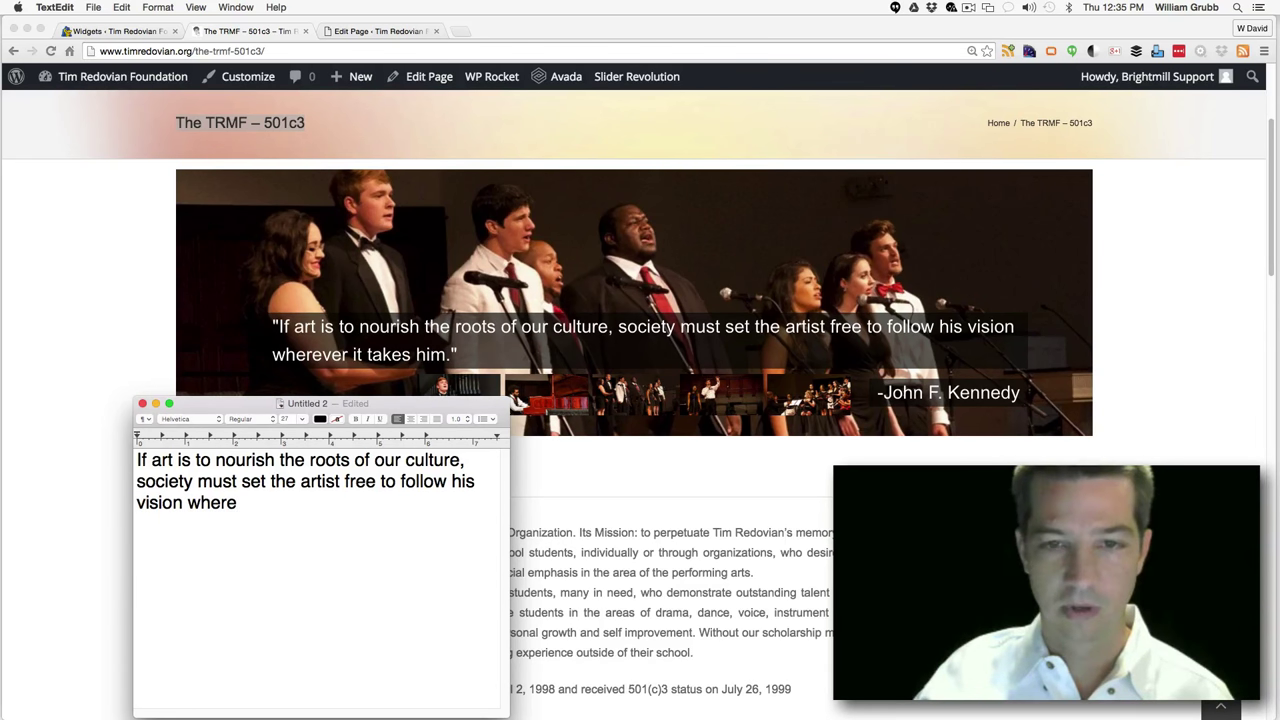
{"action": "type", "text": "er"}
{"action": "key", "text": "BackSpace"}
{"action": "key", "text": "BackSpace"}
{"action": "type", "text": "ver"}
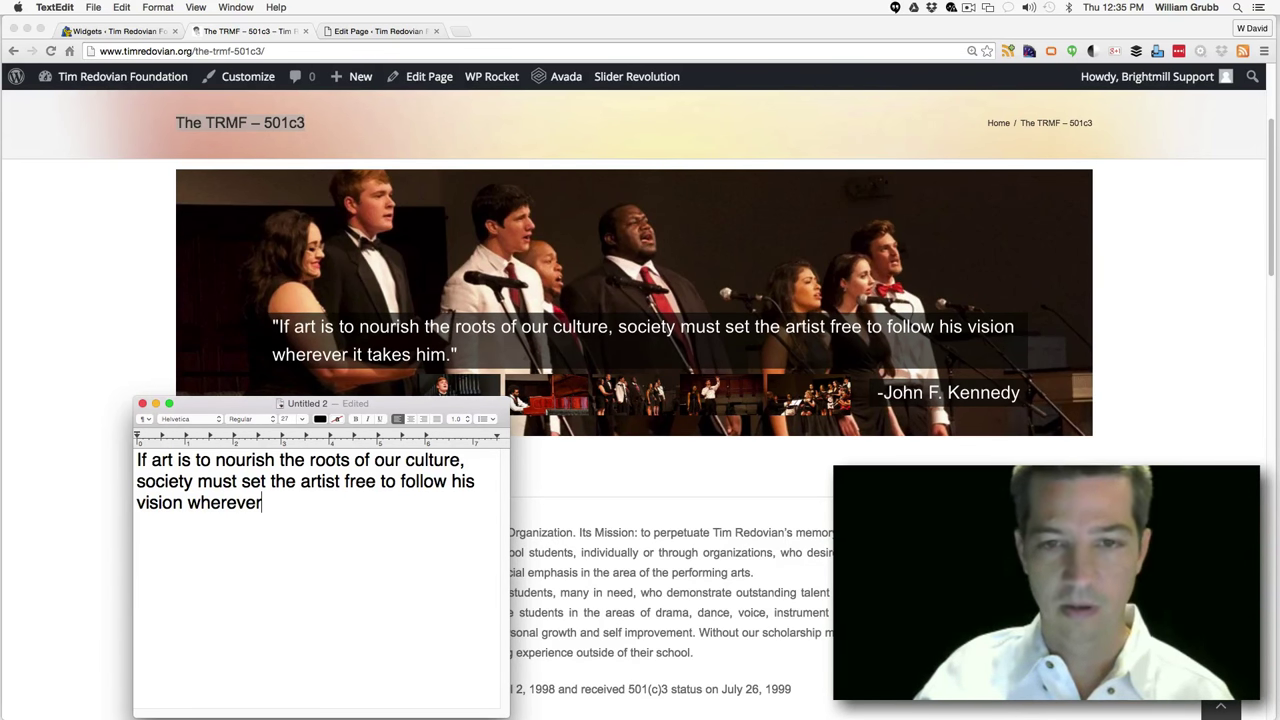
{"action": "type", "text": " it takes him"}
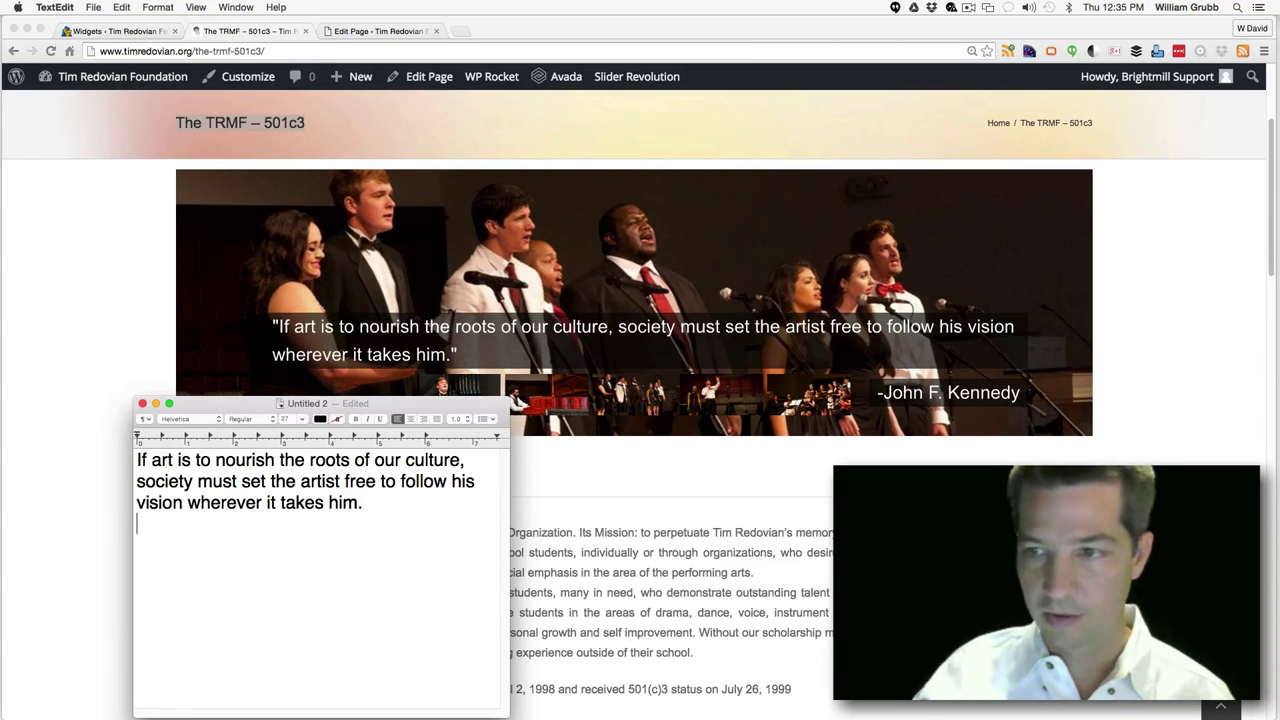
{"action": "type", "text": ". - John"}
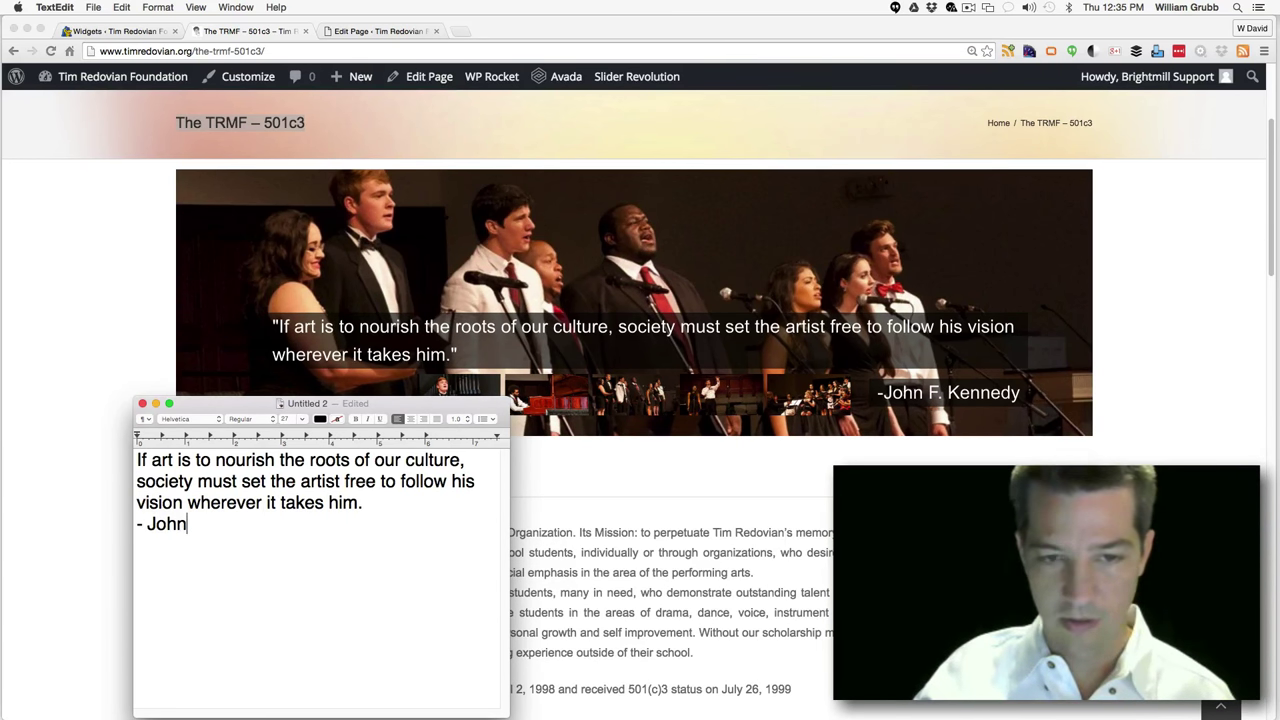
{"action": "type", "text": " F. Kenn"}
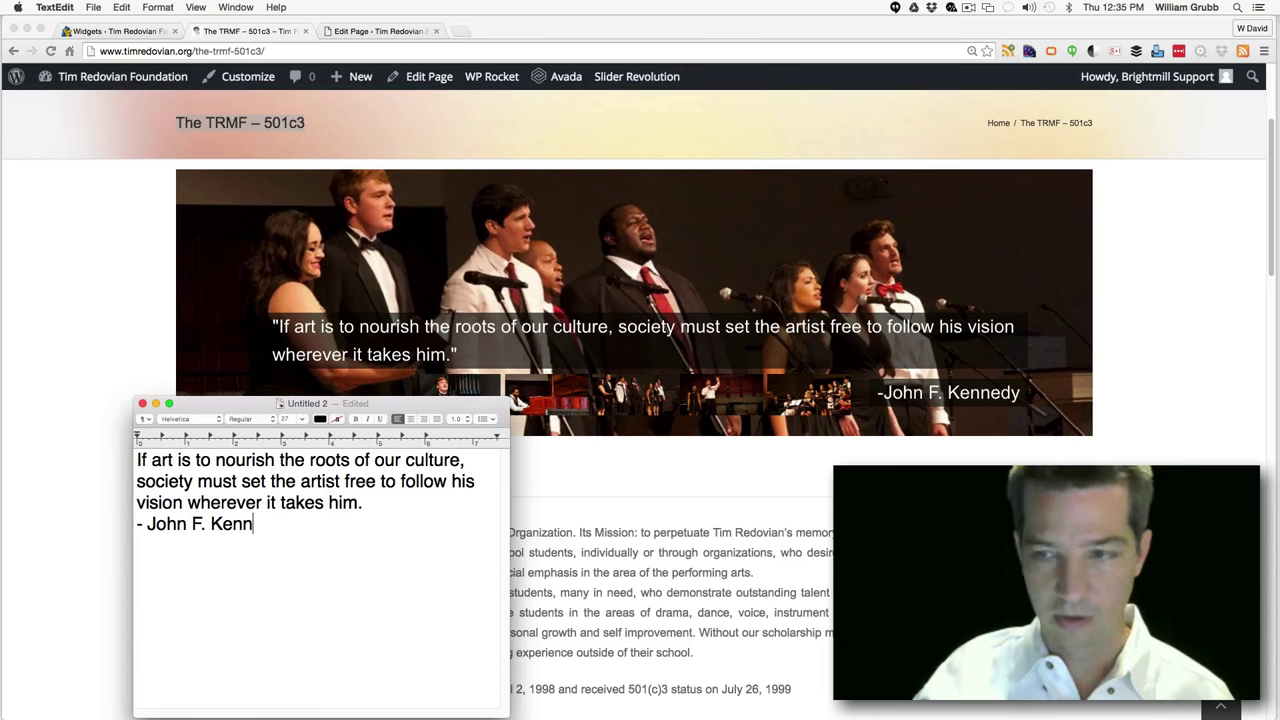
{"action": "type", "text": "edy"}
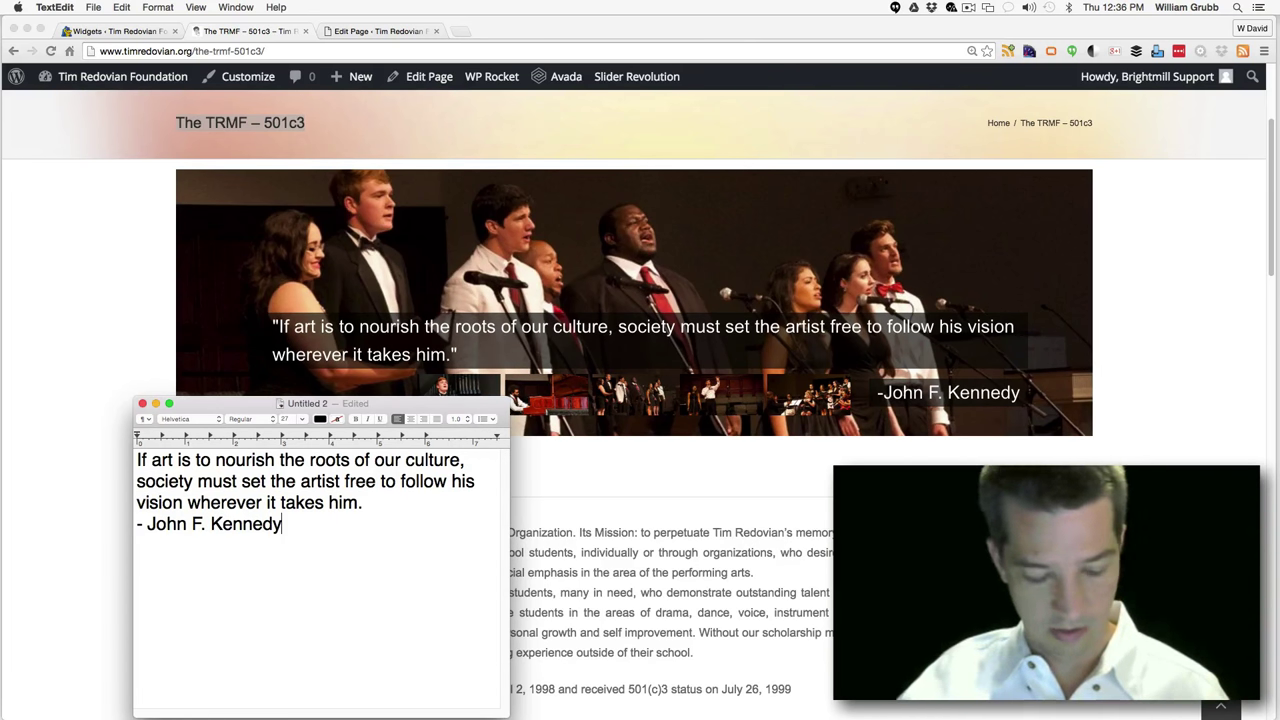
{"action": "key", "text": "super+a"}
{"action": "key", "text": "ctrl+c"}
{"action": "key", "text": "super+Tab"}
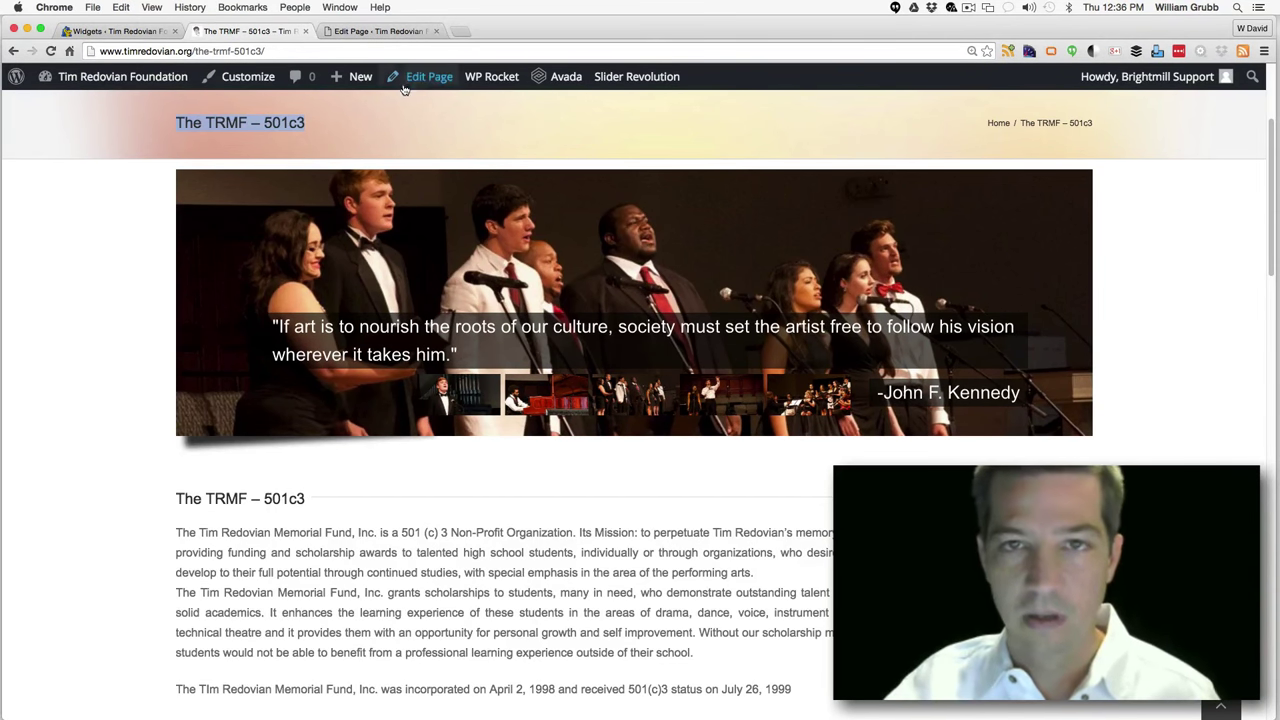
Add a third slide and paste the Kennedy quote into its content
{"action": "left_click", "coordinate": [398, 31]}
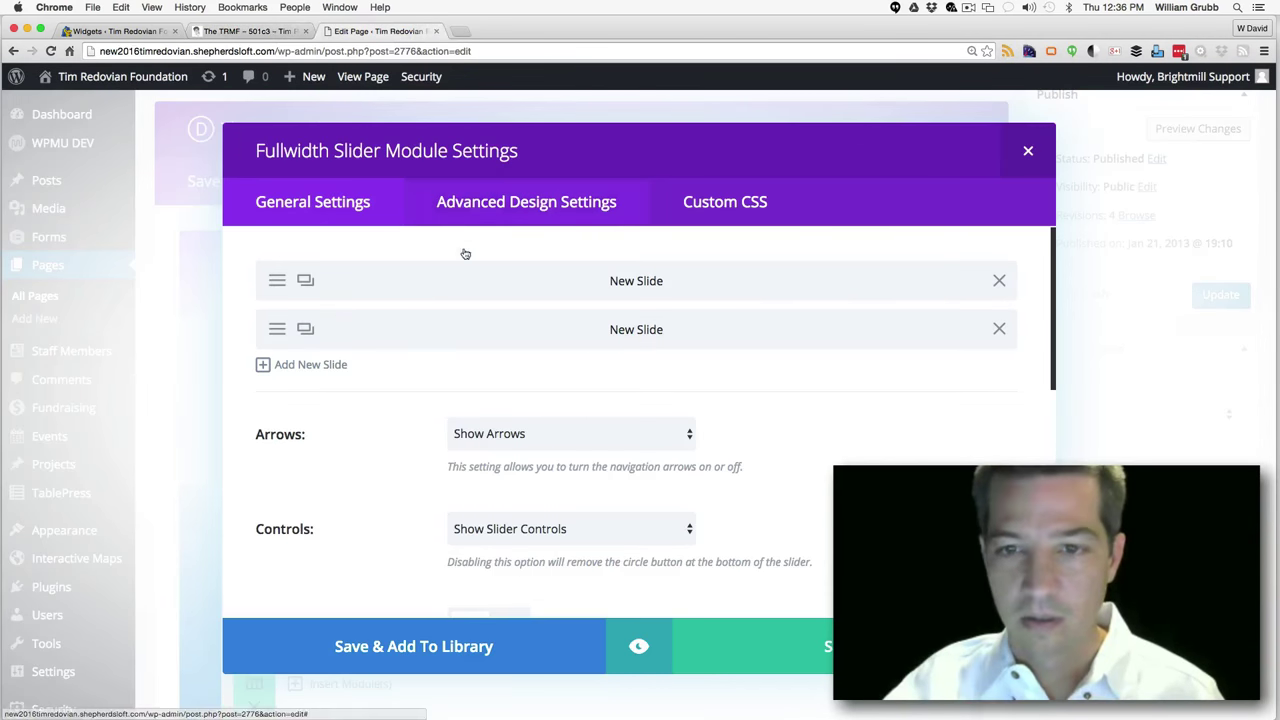
{"action": "left_click", "coordinate": [304, 367]}
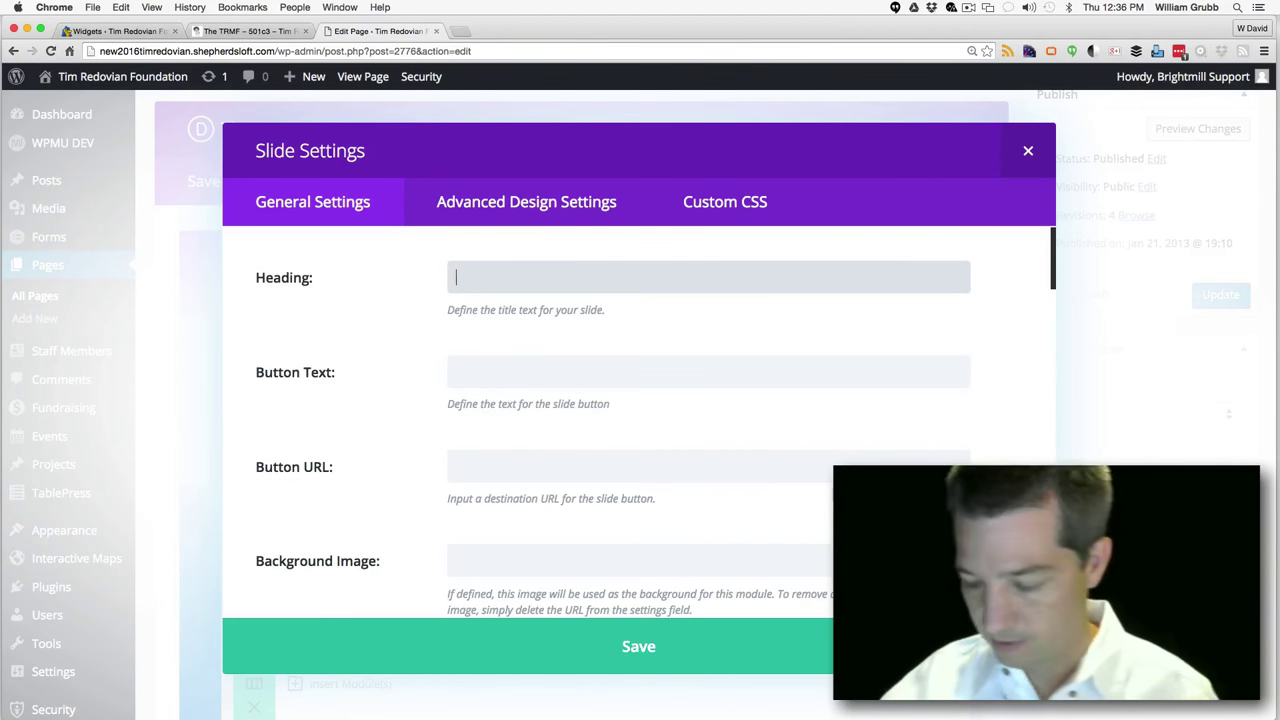
{"action": "scroll", "coordinate": [1016, 465], "scroll_direction": "down", "scroll_amount": 5}
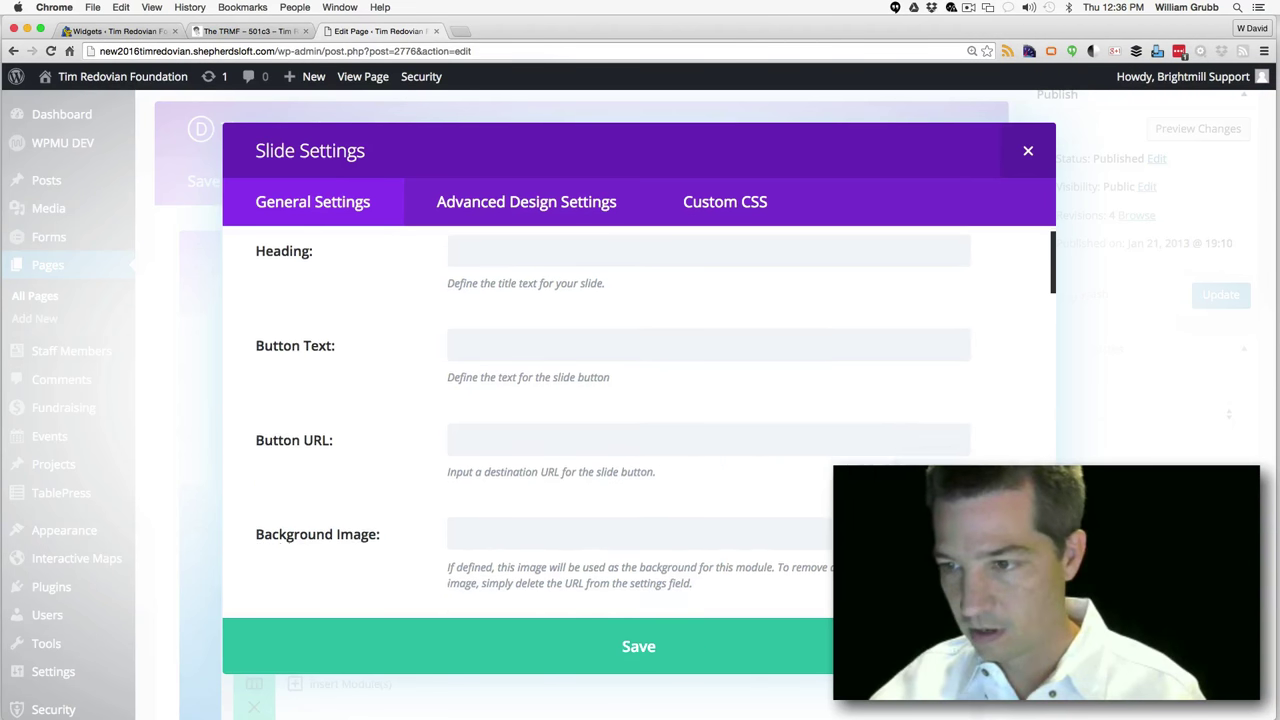
{"action": "scroll", "coordinate": [1016, 465], "scroll_direction": "down", "scroll_amount": 15}
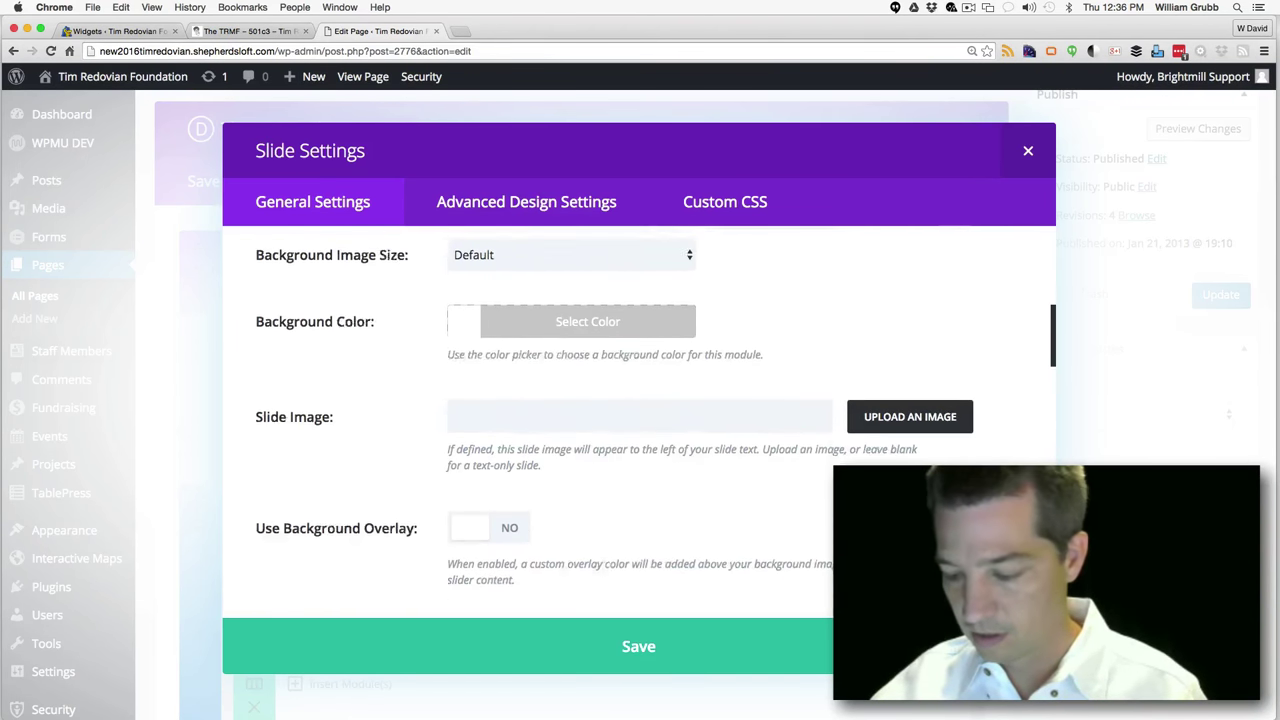
{"action": "scroll", "coordinate": [1016, 465], "scroll_direction": "down", "scroll_amount": 3}
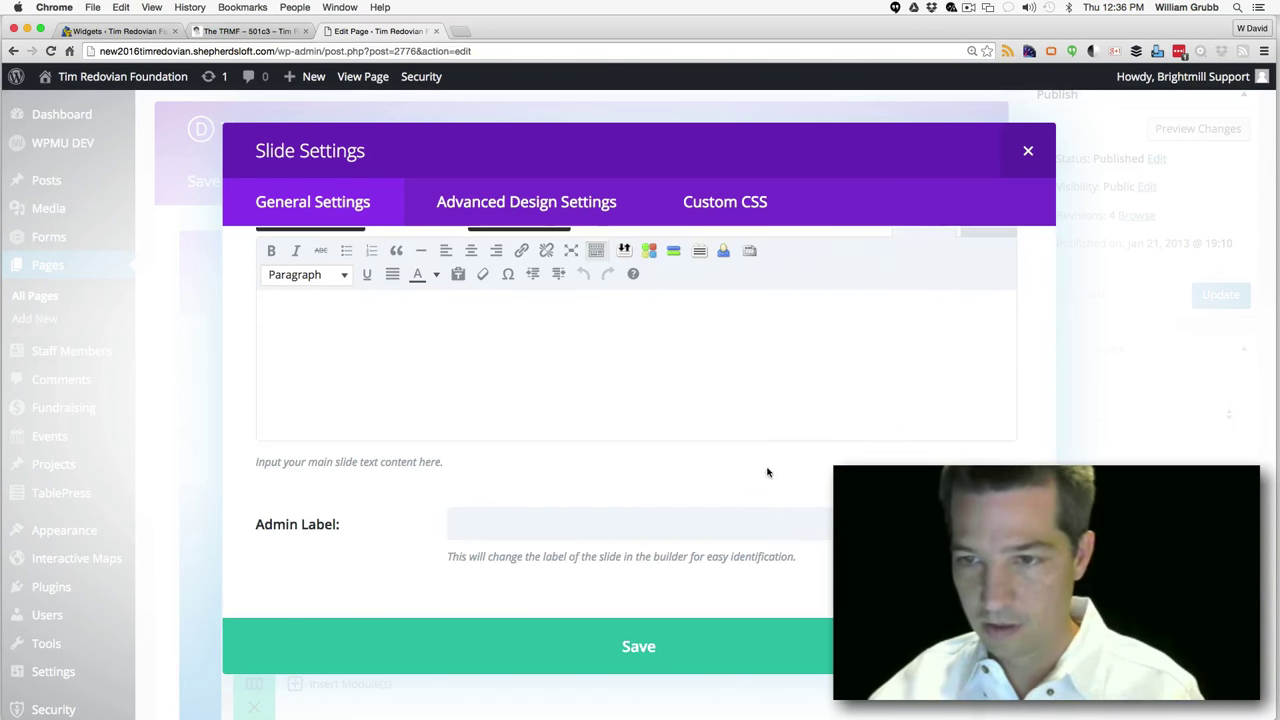
{"action": "left_click", "coordinate": [734, 400]}
{"action": "key", "text": "ctrl+v"}
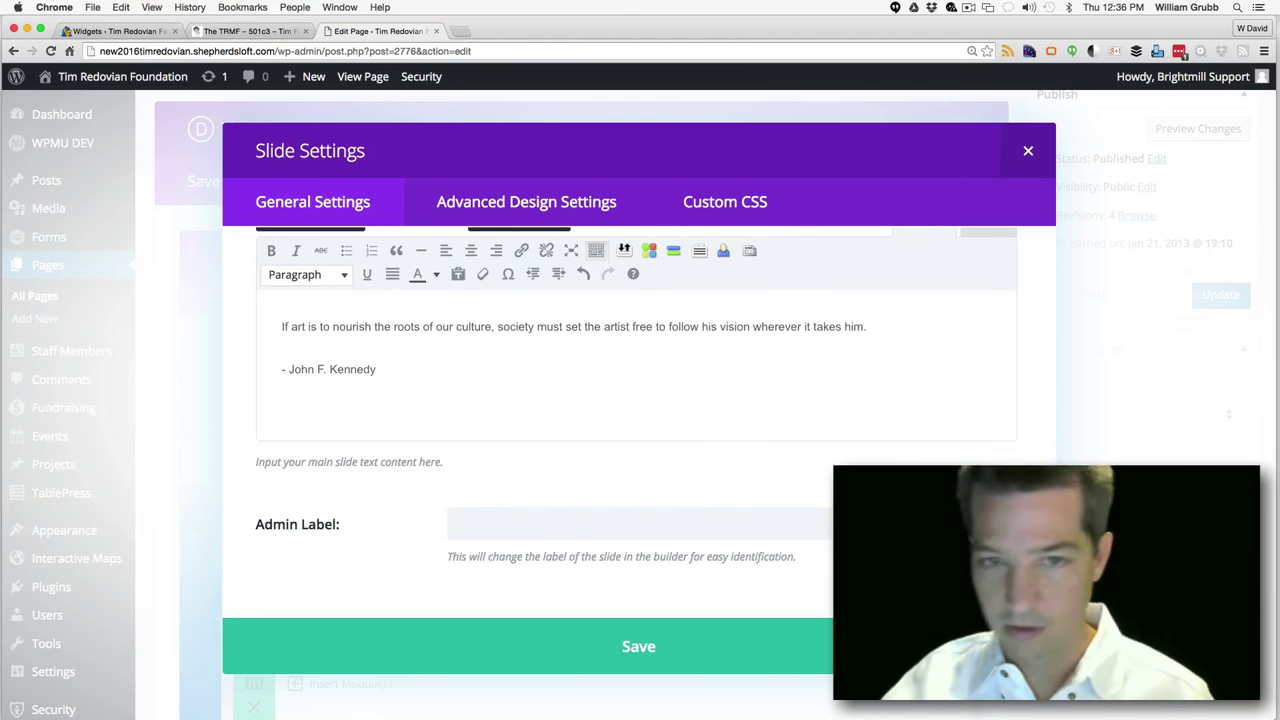
{"action": "scroll", "coordinate": [735, 399], "scroll_direction": "up", "scroll_amount": 20}
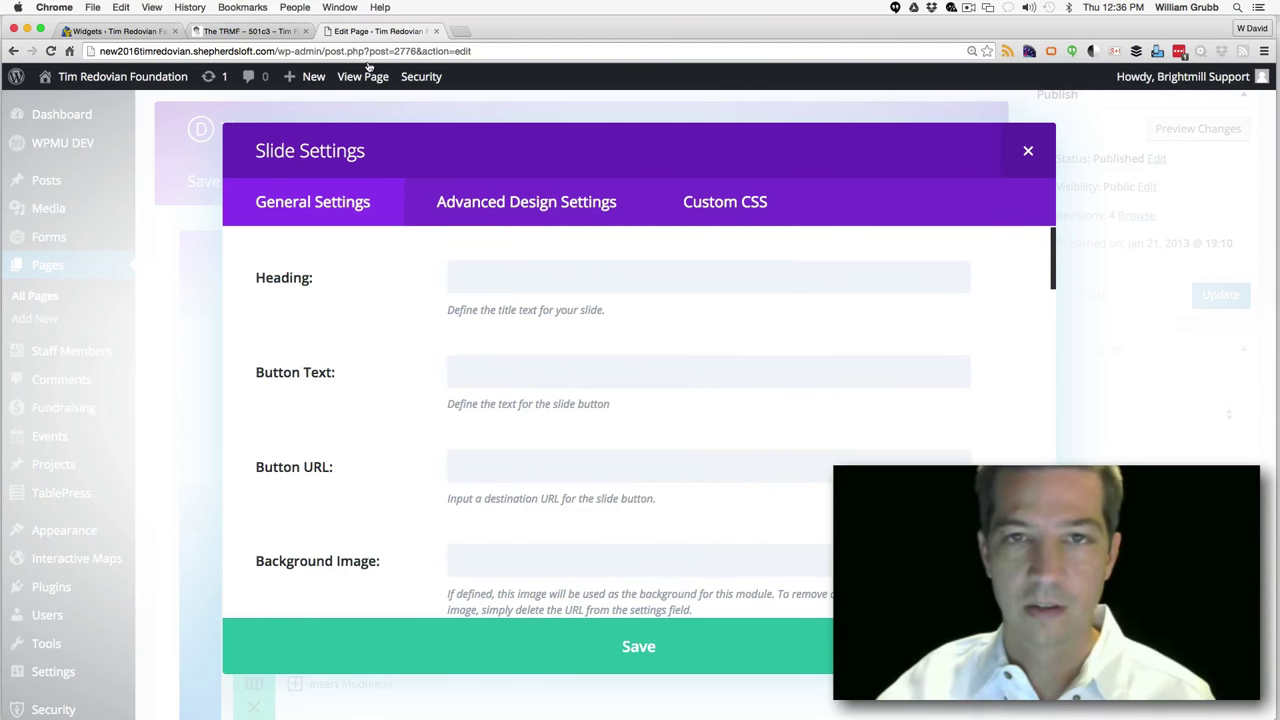
Set choir_singing_timredovian.jpg as the third slide's background, save it, and view the live page
{"action": "left_click", "coordinate": [278, 33]}
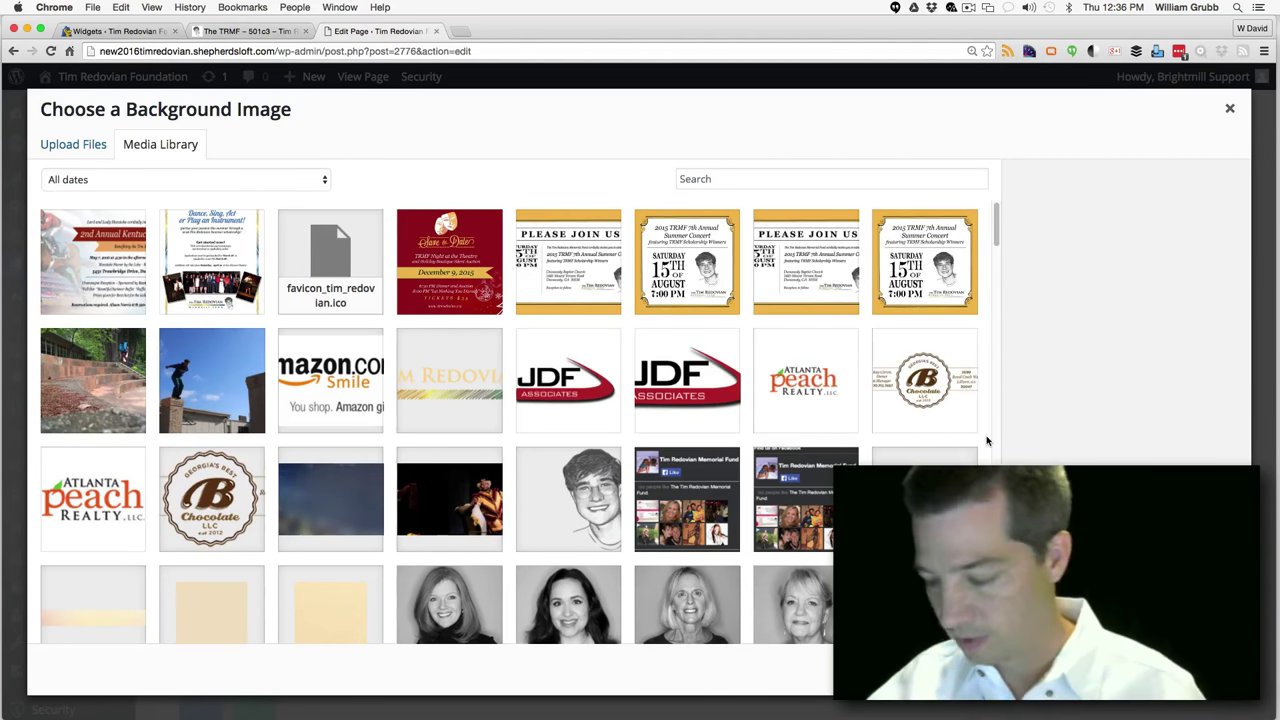
{"action": "scroll", "coordinate": [987, 441], "scroll_direction": "down", "scroll_amount": 10}
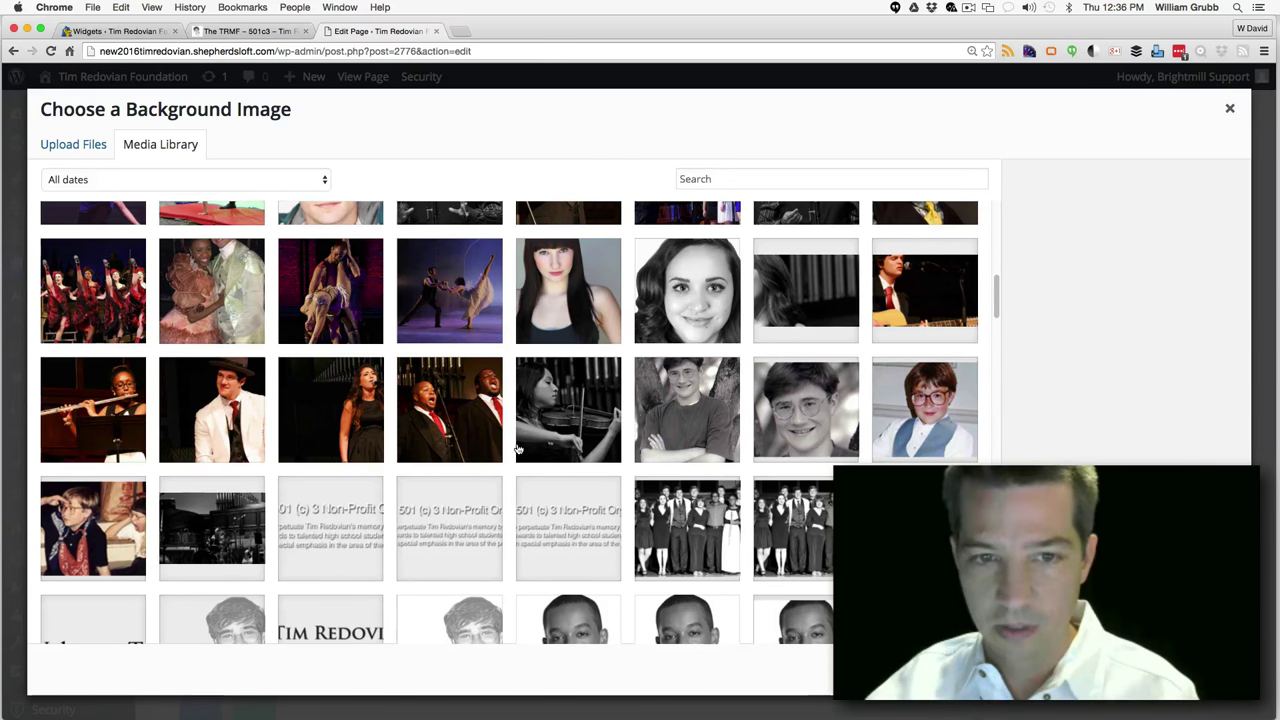
{"action": "scroll", "coordinate": [518, 450], "scroll_direction": "down", "scroll_amount": 3}
{"action": "scroll", "coordinate": [518, 450], "scroll_direction": "down", "scroll_amount": 5}
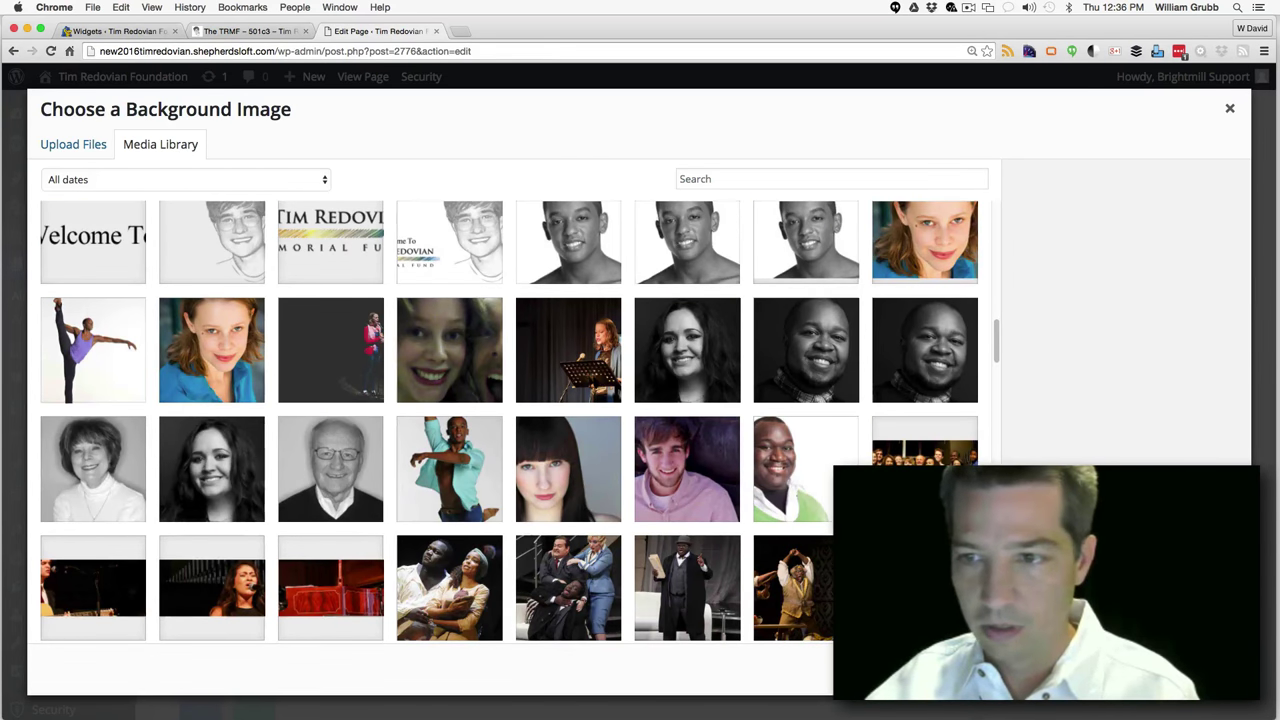
{"action": "scroll", "coordinate": [518, 450], "scroll_direction": "down", "scroll_amount": 9}
{"action": "scroll", "coordinate": [518, 450], "scroll_direction": "down", "scroll_amount": 7}
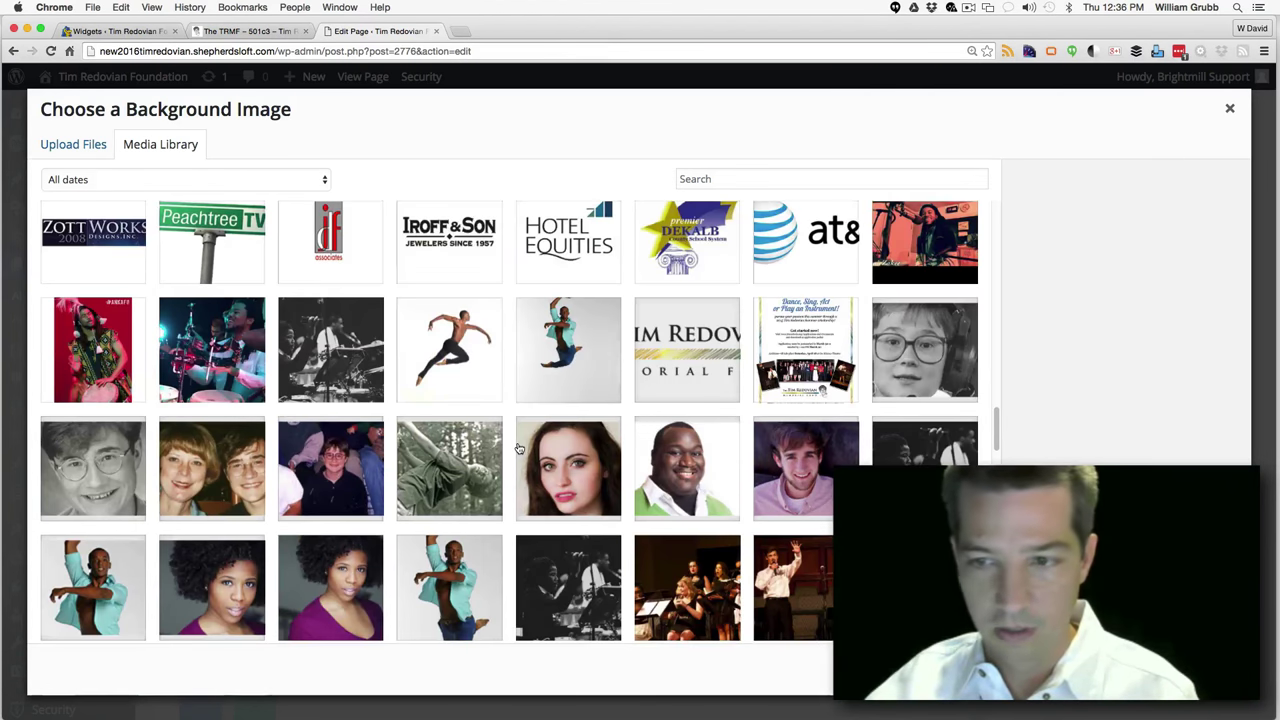
{"action": "left_click", "coordinate": [924, 490]}
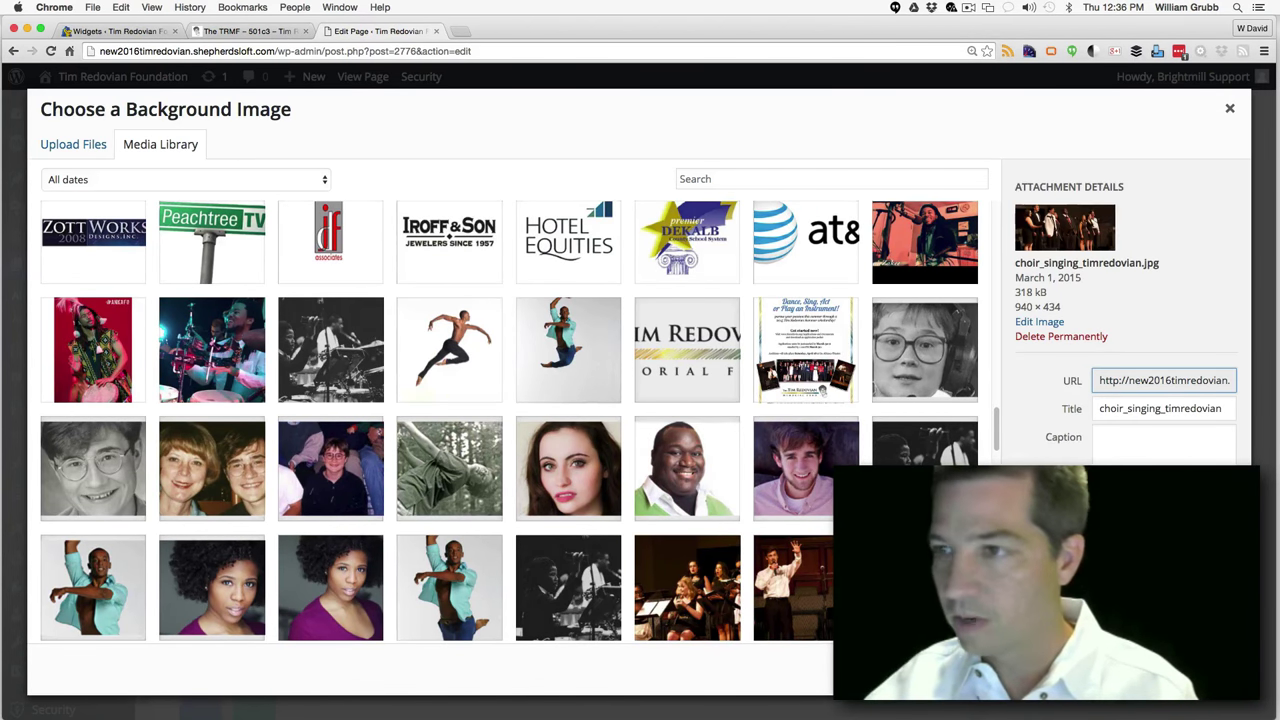
{"action": "left_click", "coordinate": [1180, 668]}
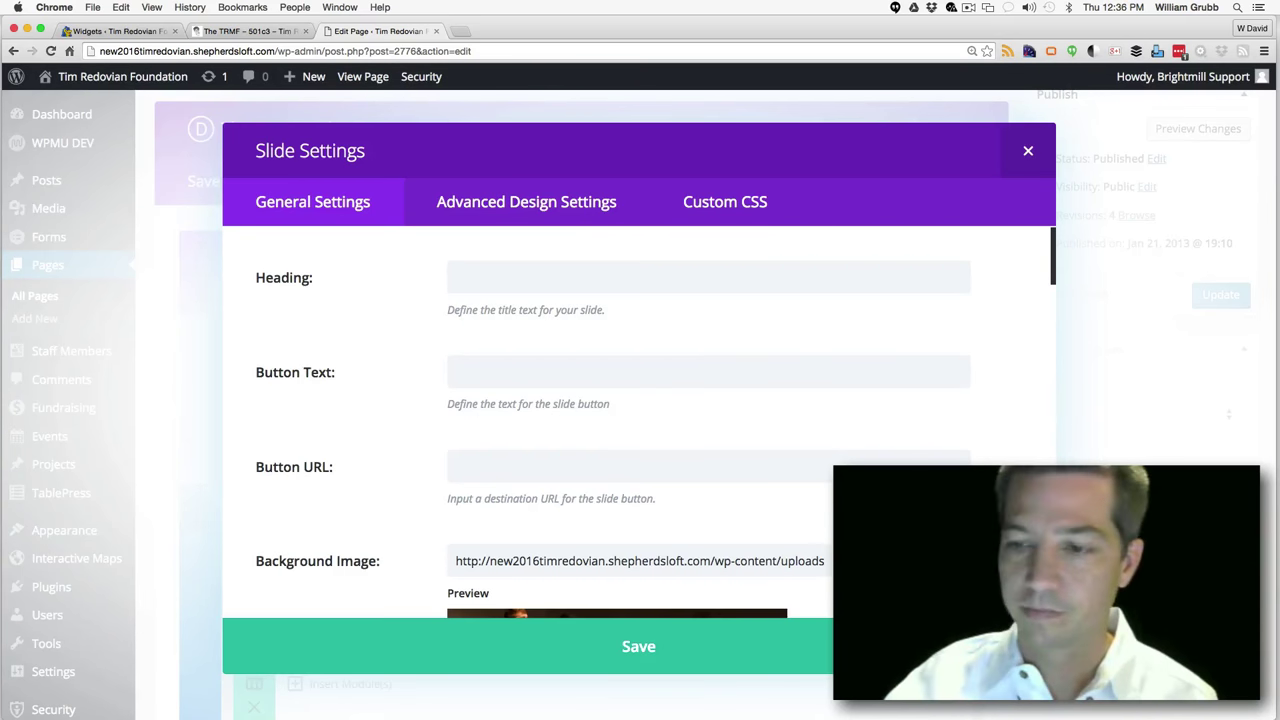
{"action": "left_click", "coordinate": [638, 646]}
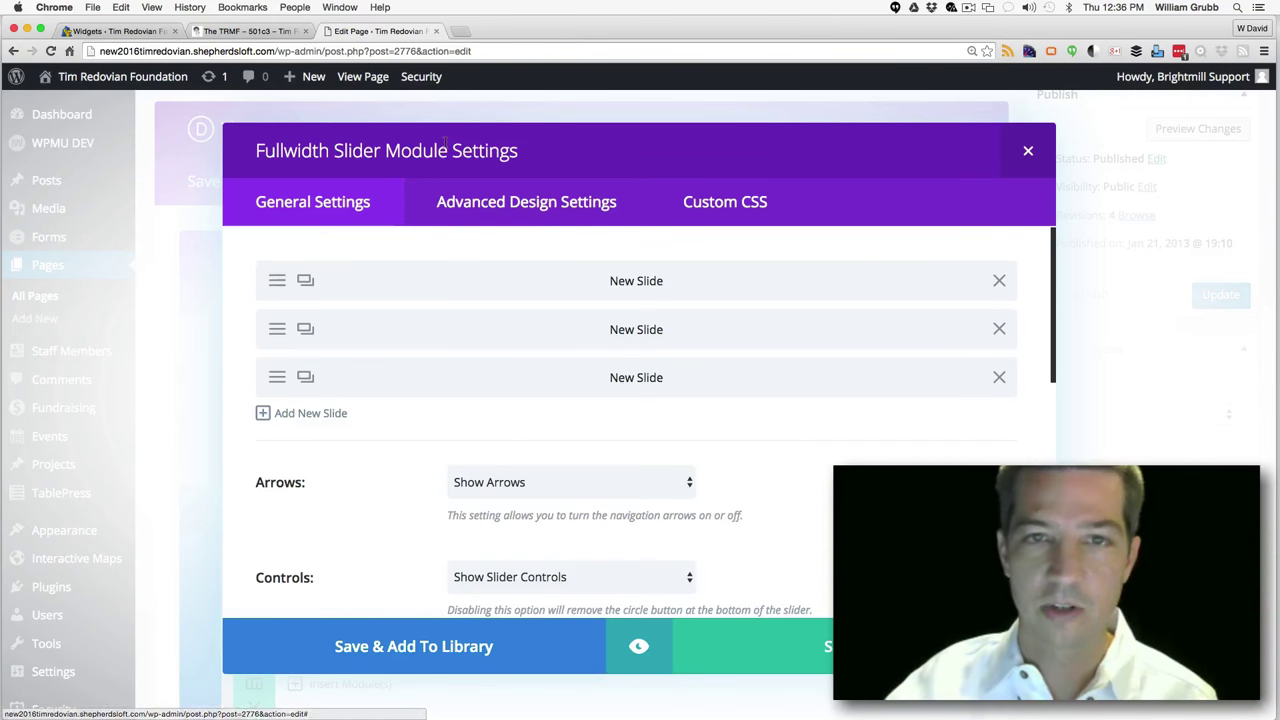
{"action": "left_click", "coordinate": [250, 31]}
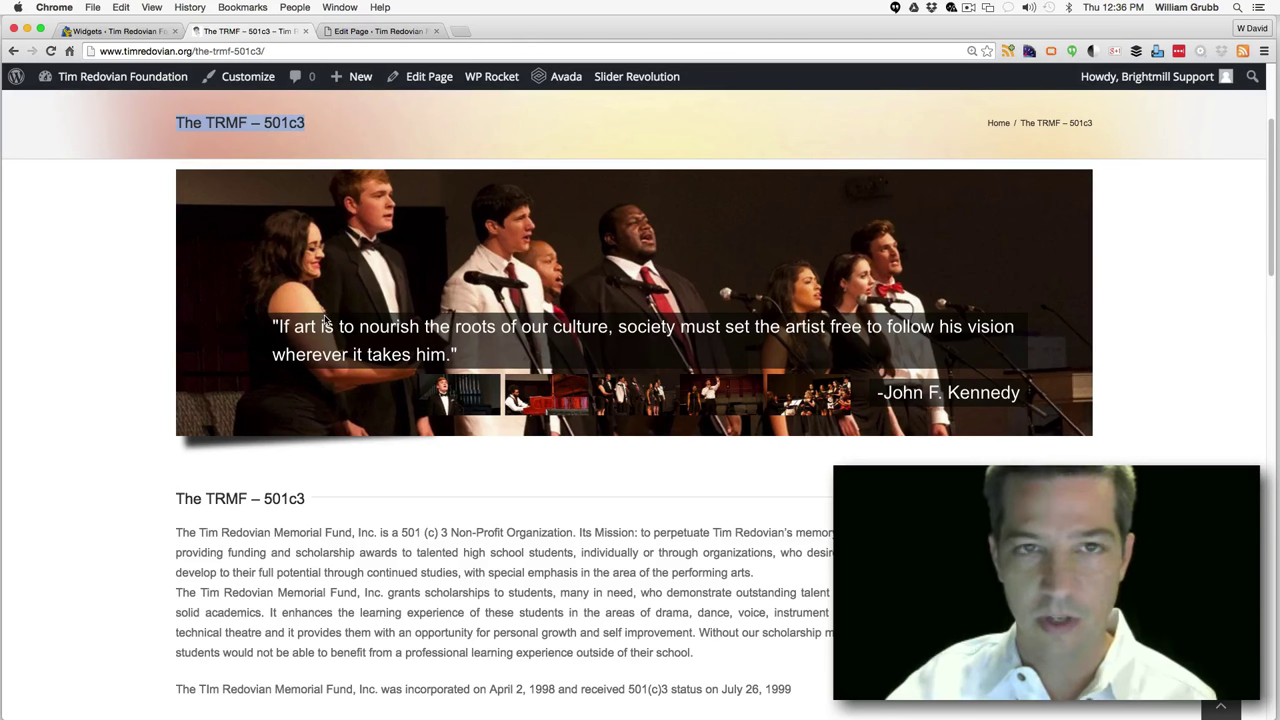
Show the live slider's singer-raising-his-hand slide, then return to the page editor
{"action": "left_click", "coordinate": [733, 398]}
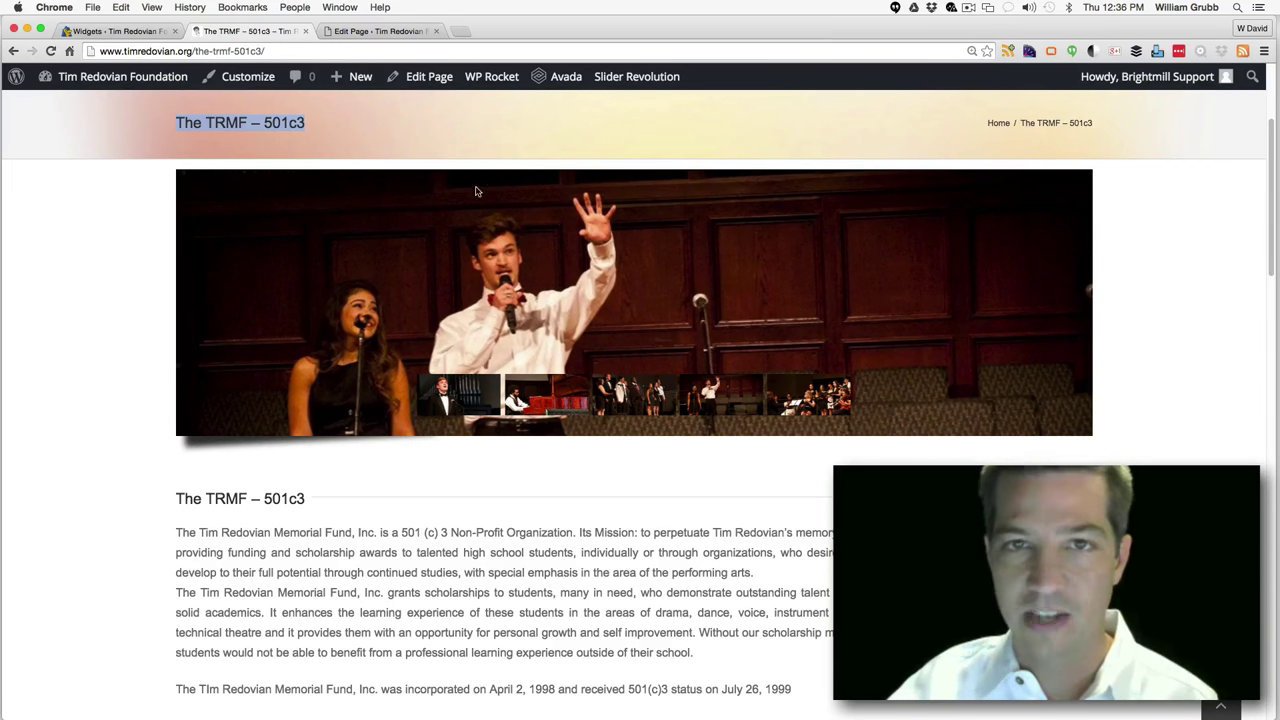
{"action": "left_click", "coordinate": [401, 33]}
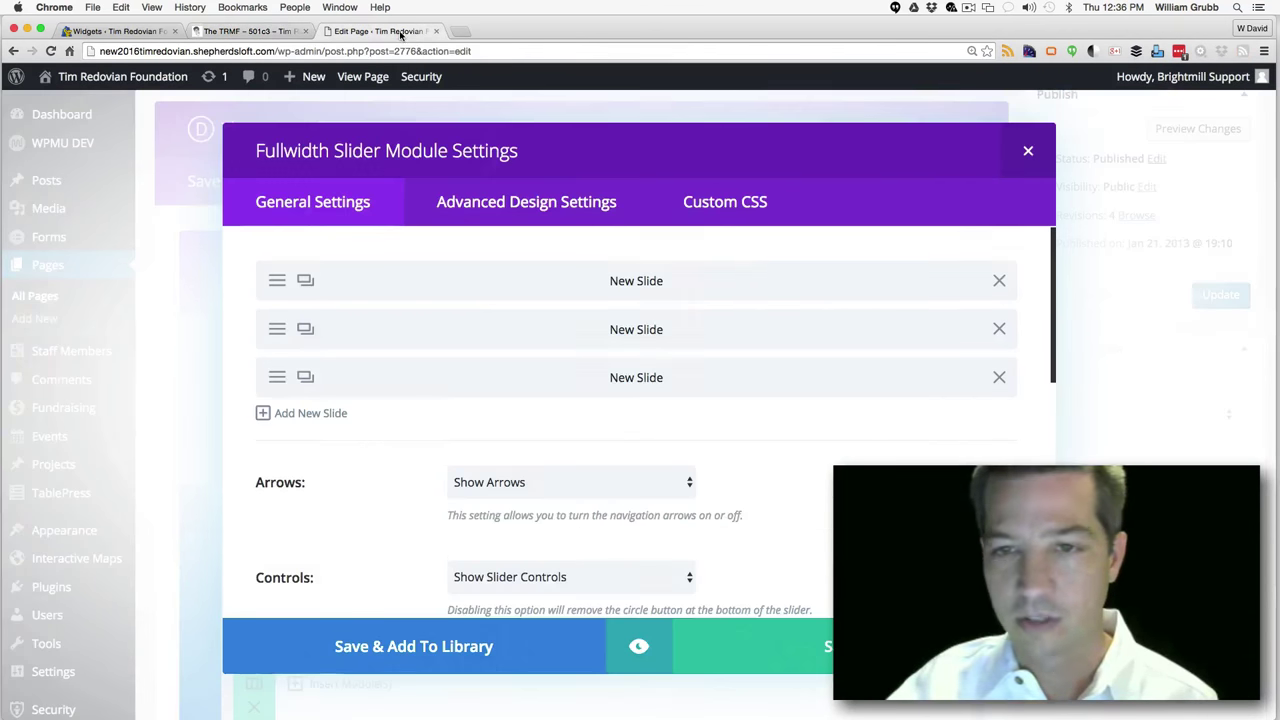
Add a fourth slide and browse the media library for its background image
{"action": "left_click", "coordinate": [322, 415]}
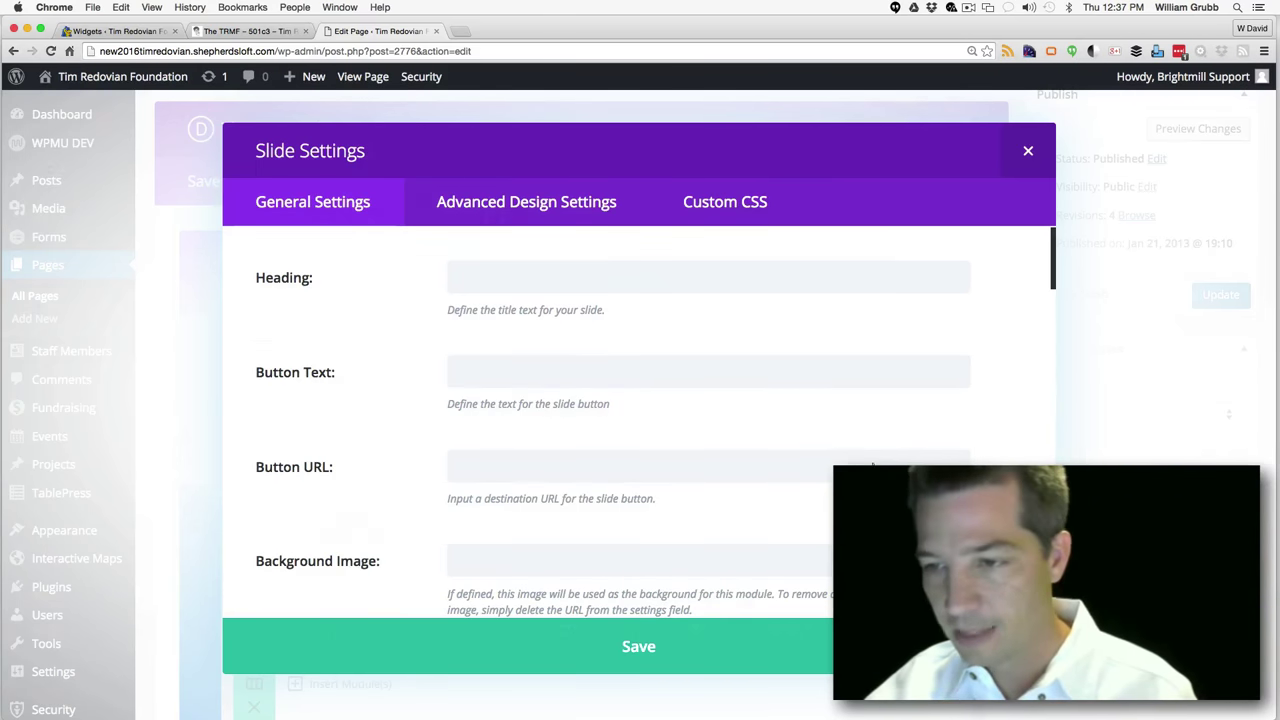
{"action": "left_click", "coordinate": [905, 561]}
{"action": "left_click", "coordinate": [880, 455]}
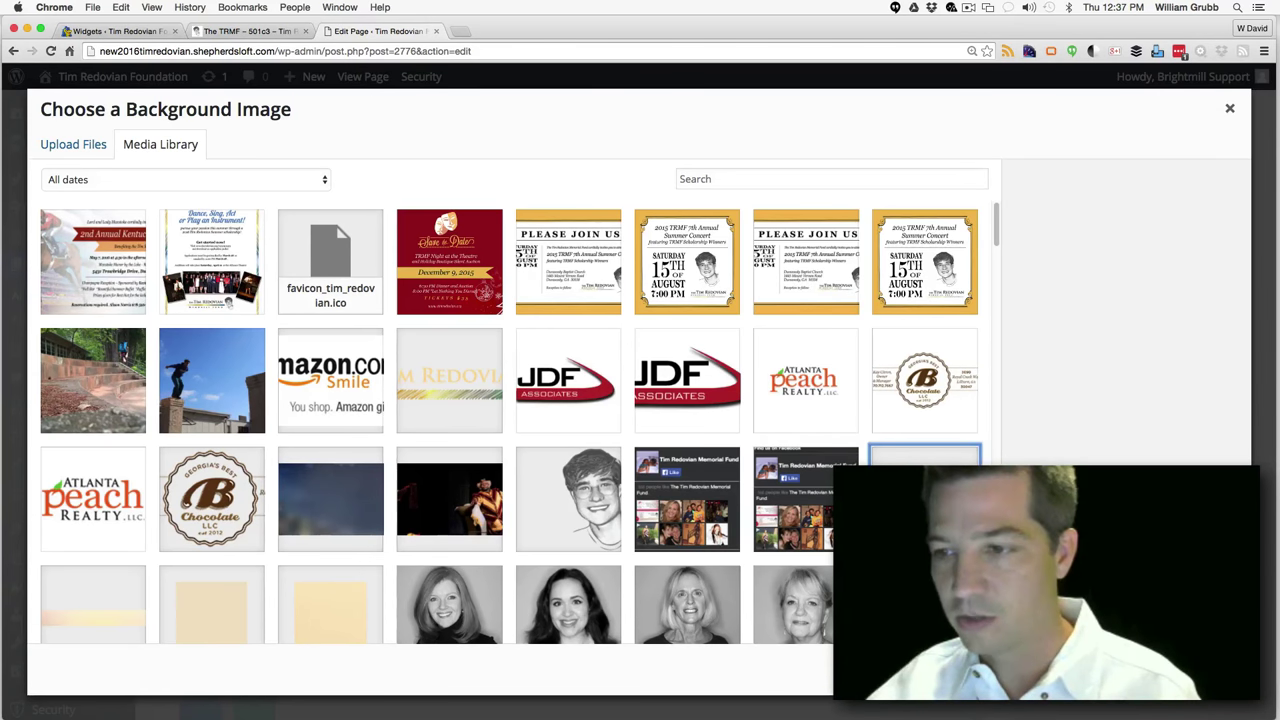
{"action": "scroll", "coordinate": [311, 422], "scroll_direction": "down", "scroll_amount": 20}
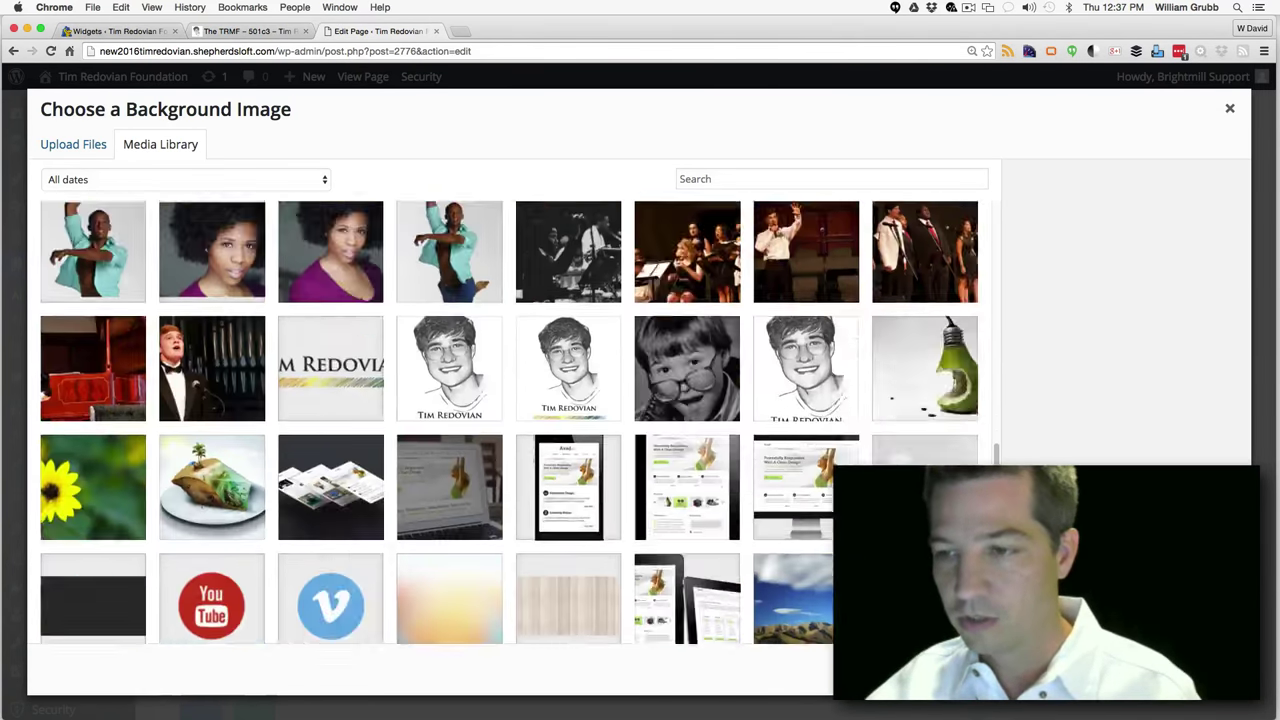
{"action": "scroll", "coordinate": [311, 422], "scroll_direction": "down", "scroll_amount": 5}
{"action": "scroll", "coordinate": [509, 422], "scroll_direction": "up", "scroll_amount": 4}
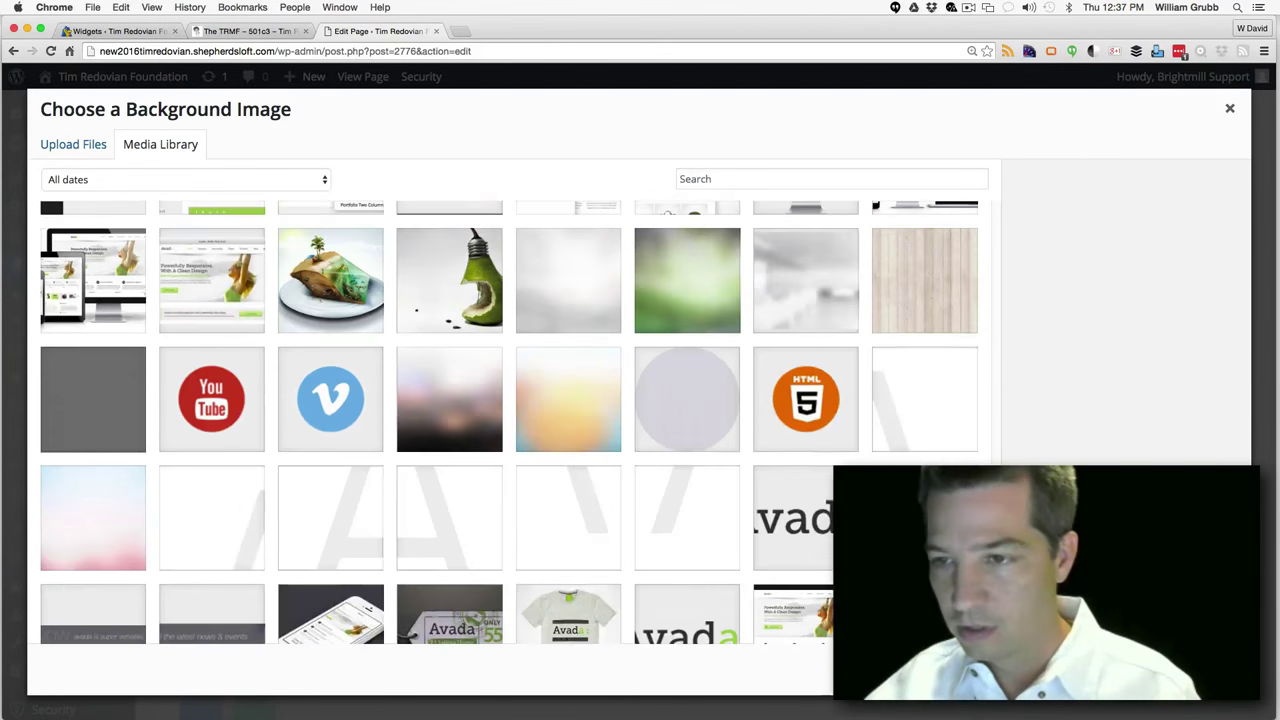
{"action": "scroll", "coordinate": [506, 422], "scroll_direction": "down", "scroll_amount": 2}
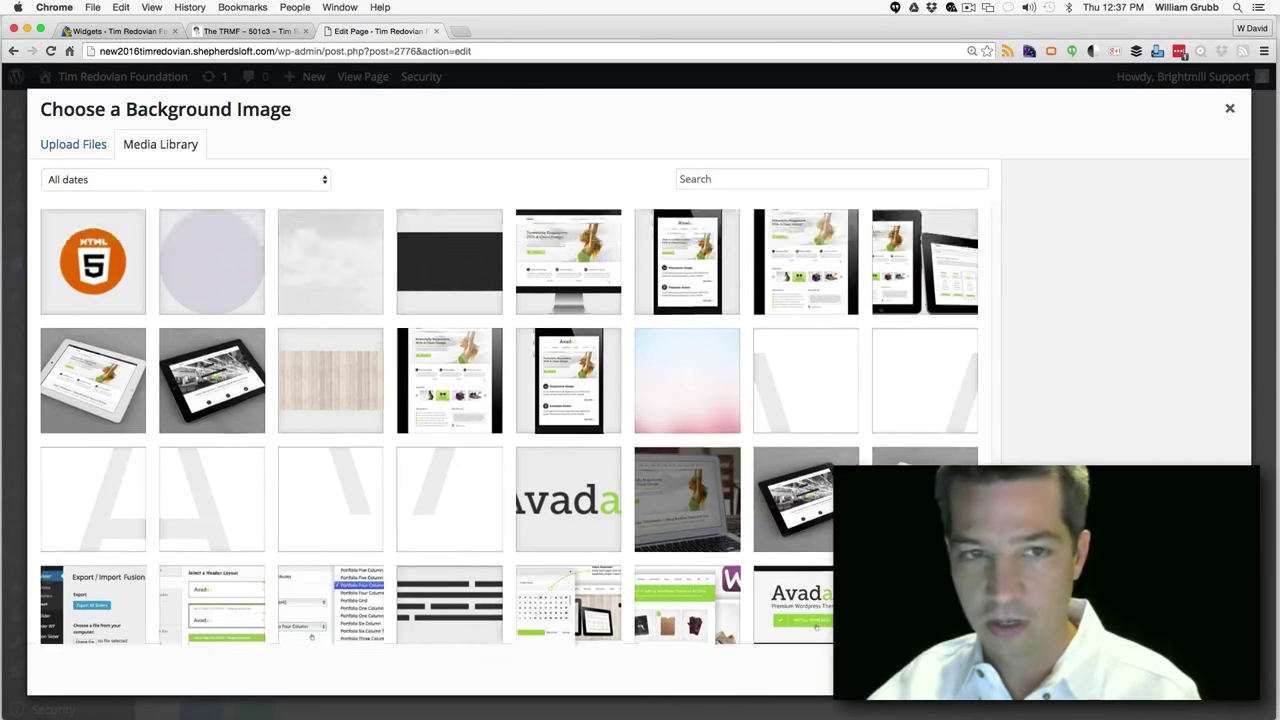
{"action": "scroll", "coordinate": [506, 422], "scroll_direction": "up", "scroll_amount": 4}
{"action": "scroll", "coordinate": [510, 423], "scroll_direction": "up", "scroll_amount": 5}
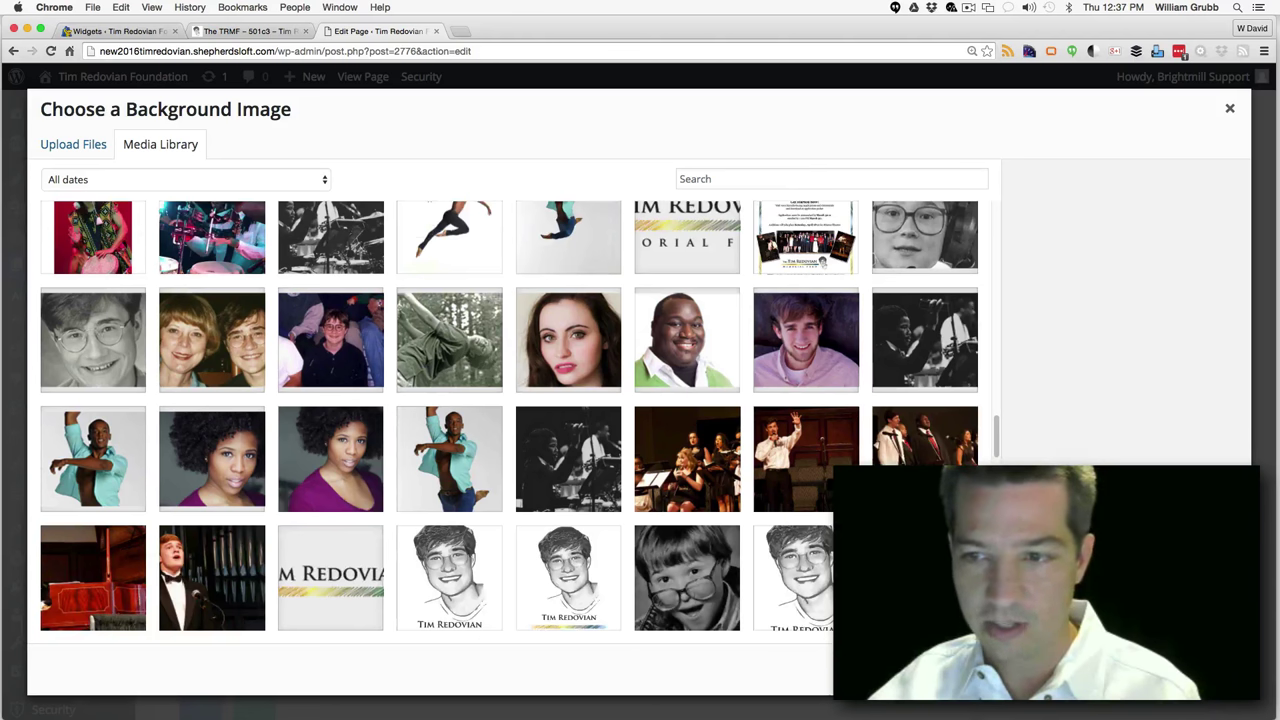
Set actor_actress_timredovian.jpg as the fourth slide's background, save it, and view the live page
{"action": "left_click", "coordinate": [788, 468]}
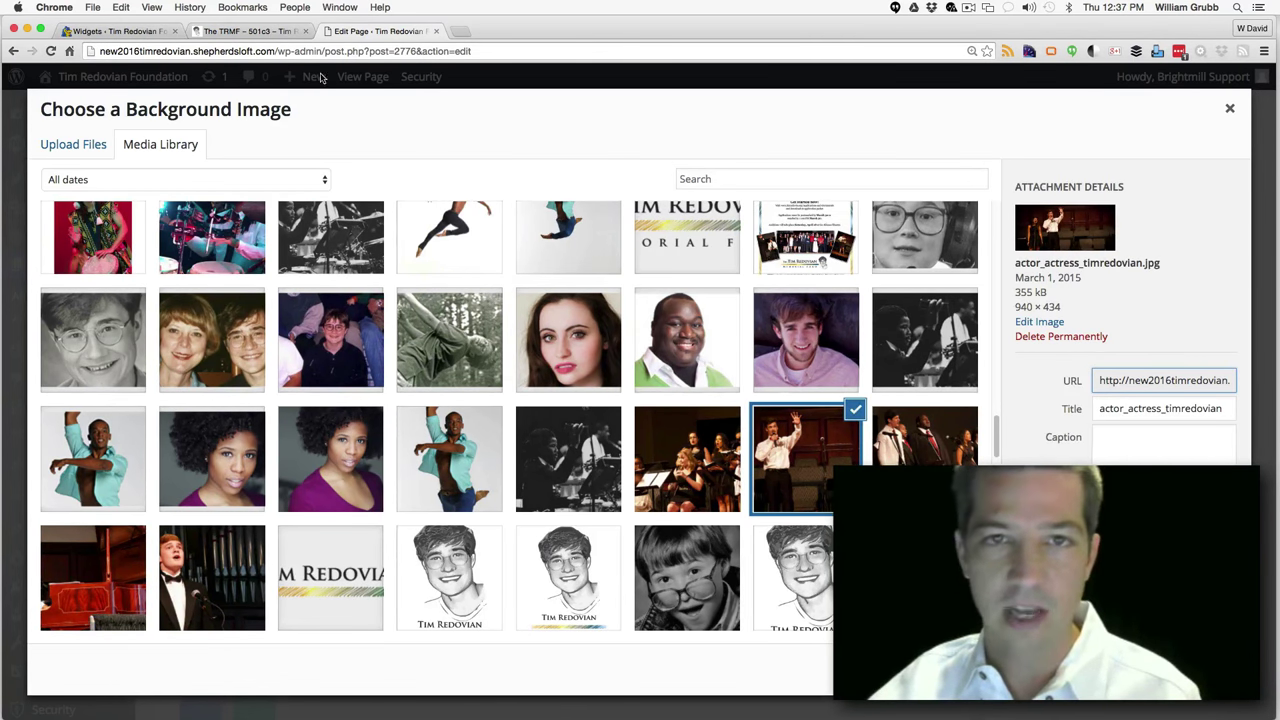
{"action": "left_click", "coordinate": [268, 32]}
{"action": "left_click", "coordinate": [362, 32]}
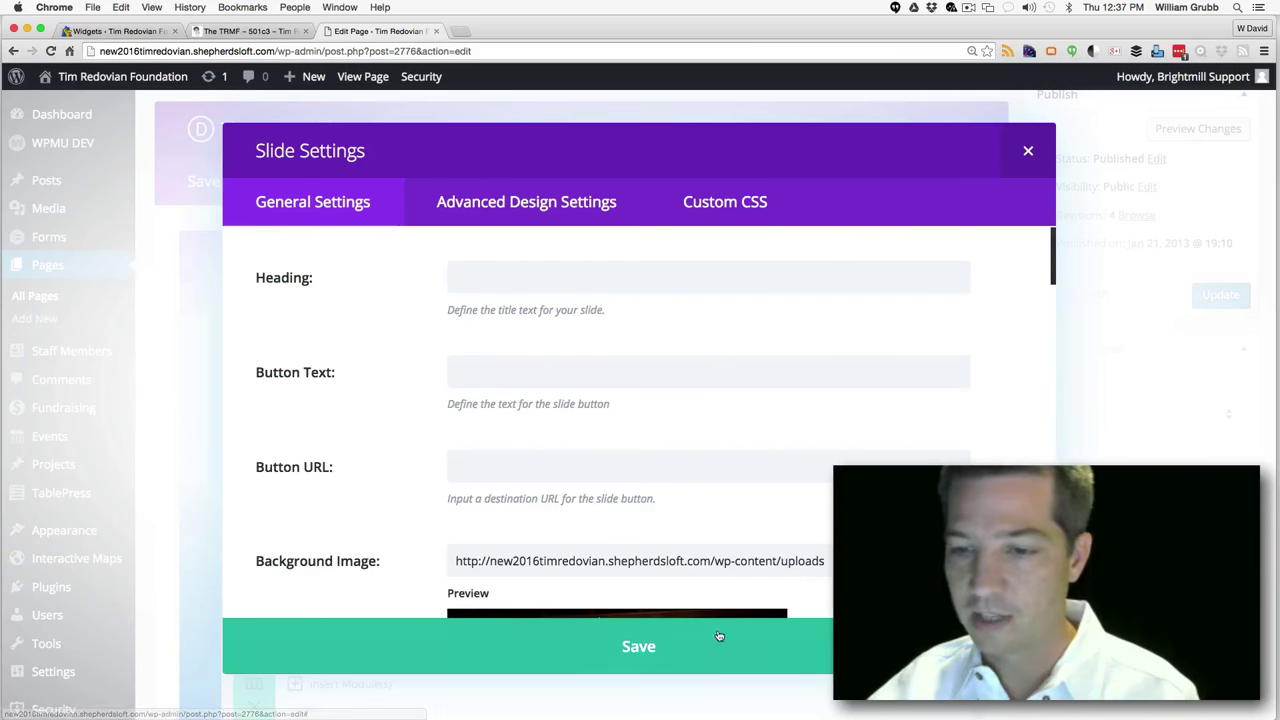
{"action": "left_click", "coordinate": [689, 652]}
{"action": "left_click", "coordinate": [285, 32]}
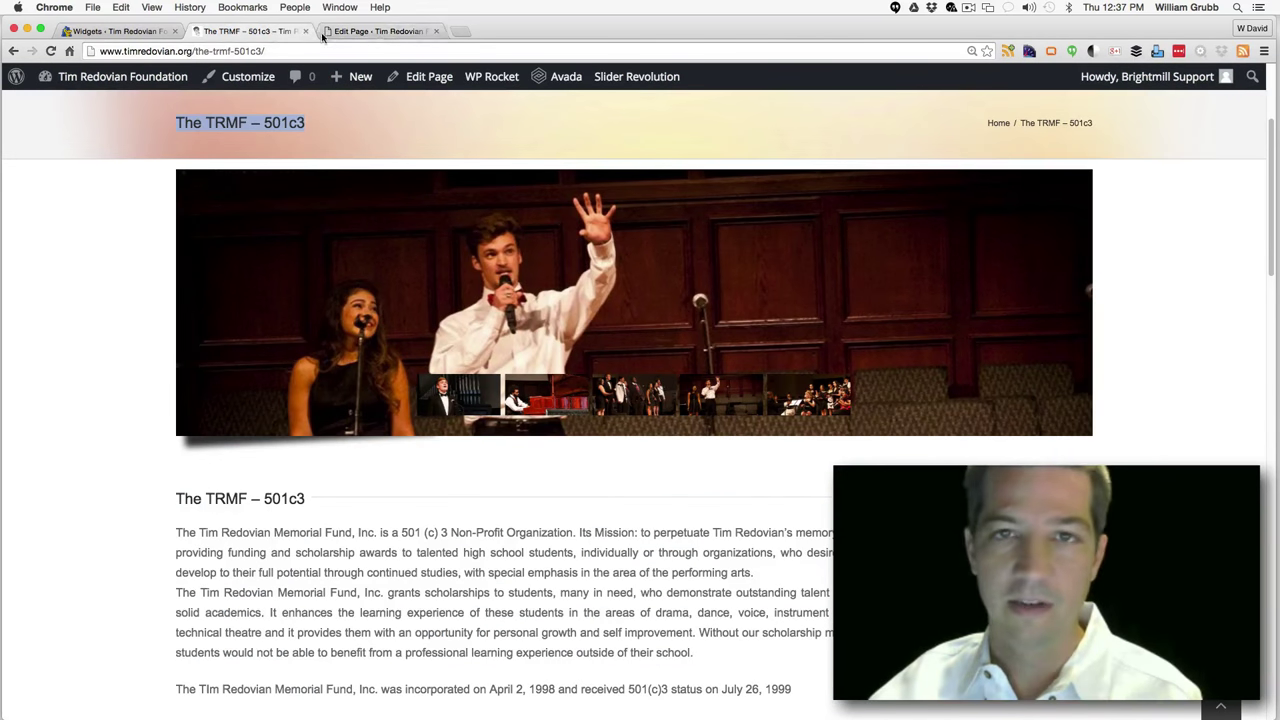
Add a fifth slide to the slider with the choir photo as its background
{"action": "left_click", "coordinate": [822, 403]}
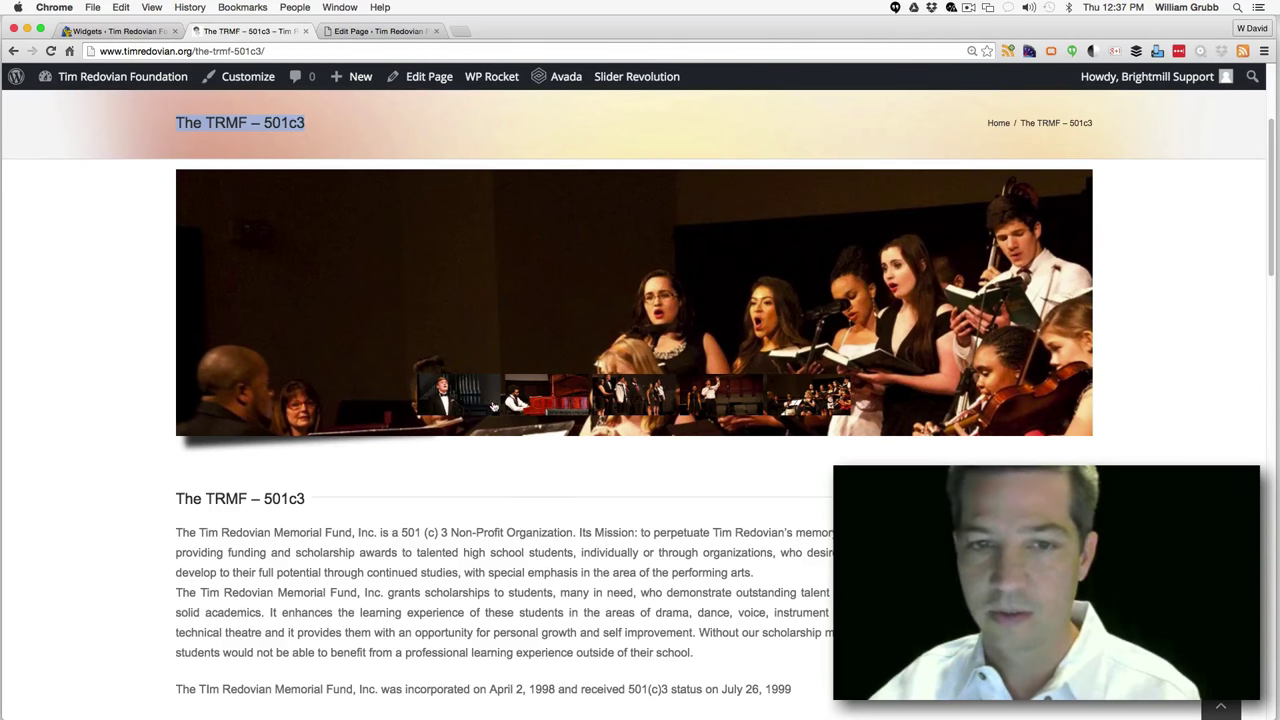
{"action": "left_click", "coordinate": [403, 31]}
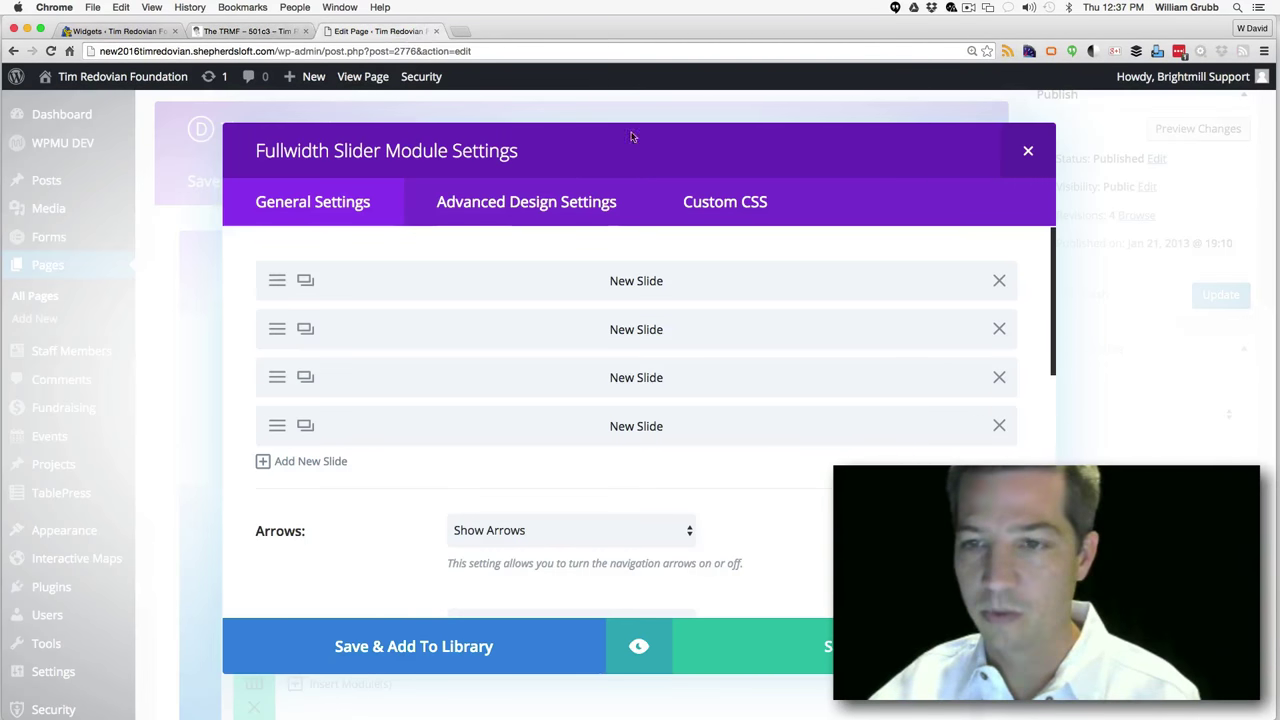
{"action": "left_click", "coordinate": [305, 466]}
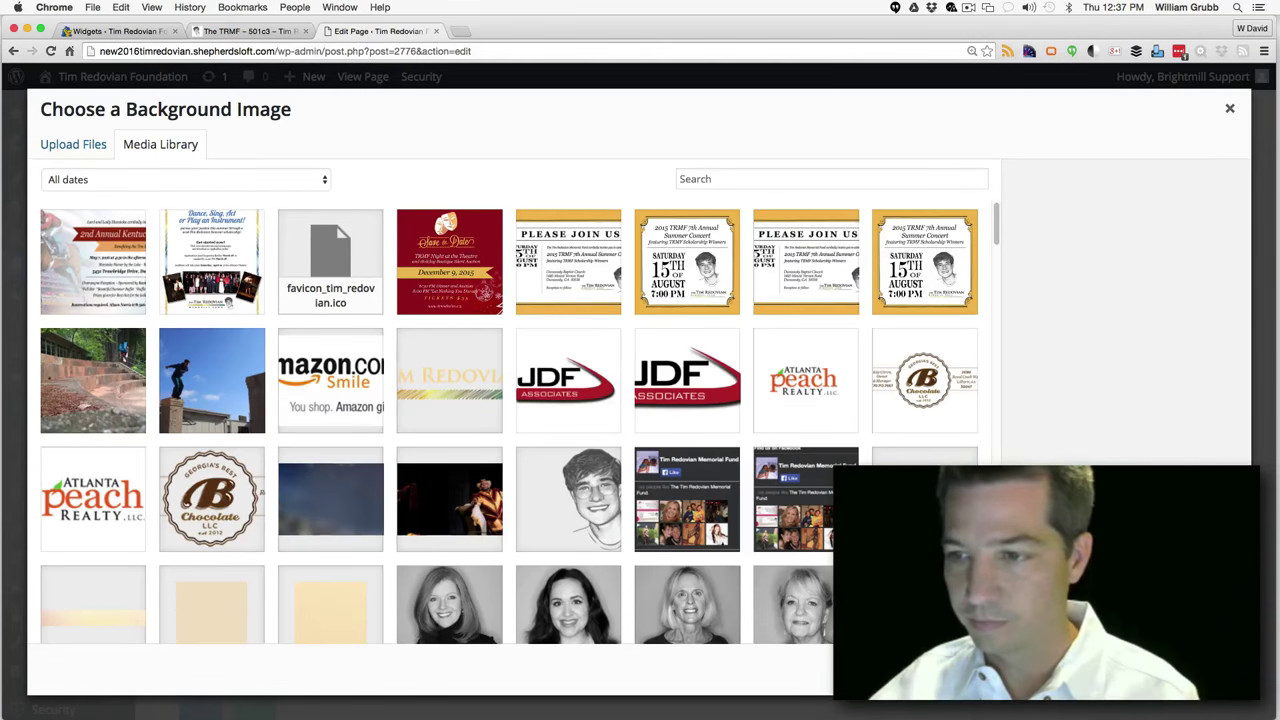
{"action": "scroll", "coordinate": [509, 425], "scroll_direction": "down", "scroll_amount": 15}
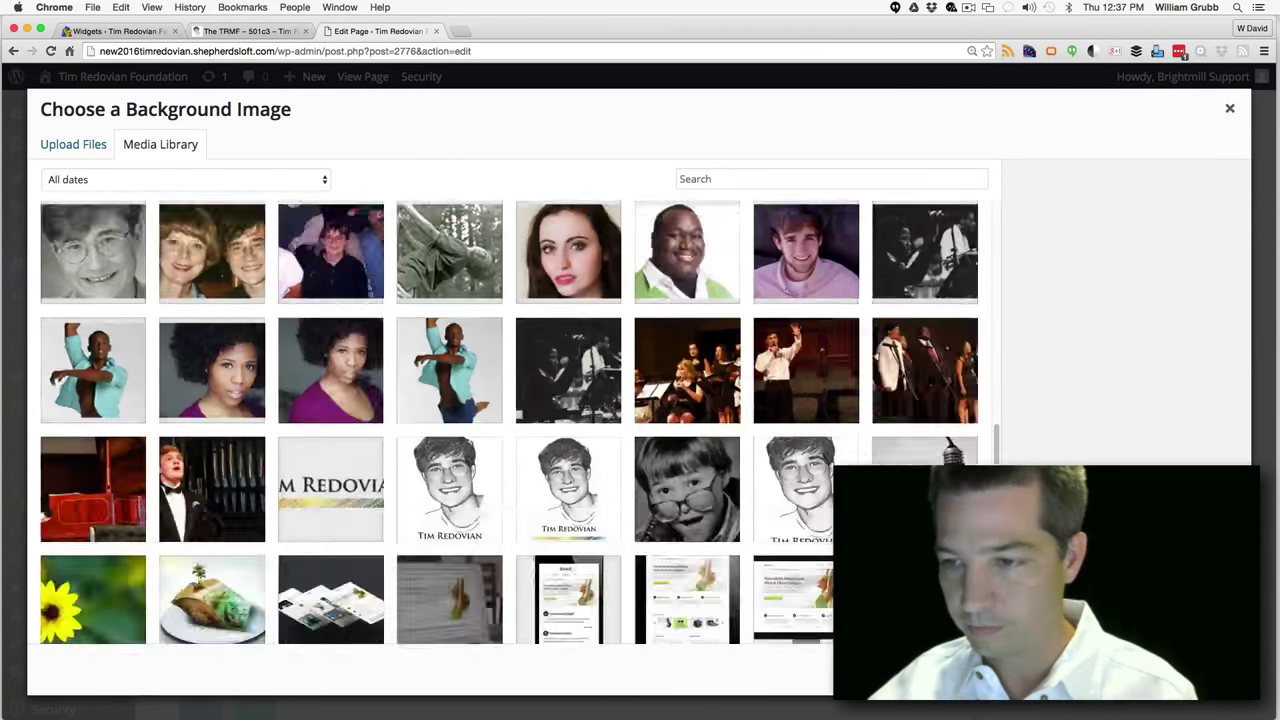
{"action": "scroll", "coordinate": [509, 420], "scroll_direction": "up", "scroll_amount": 3}
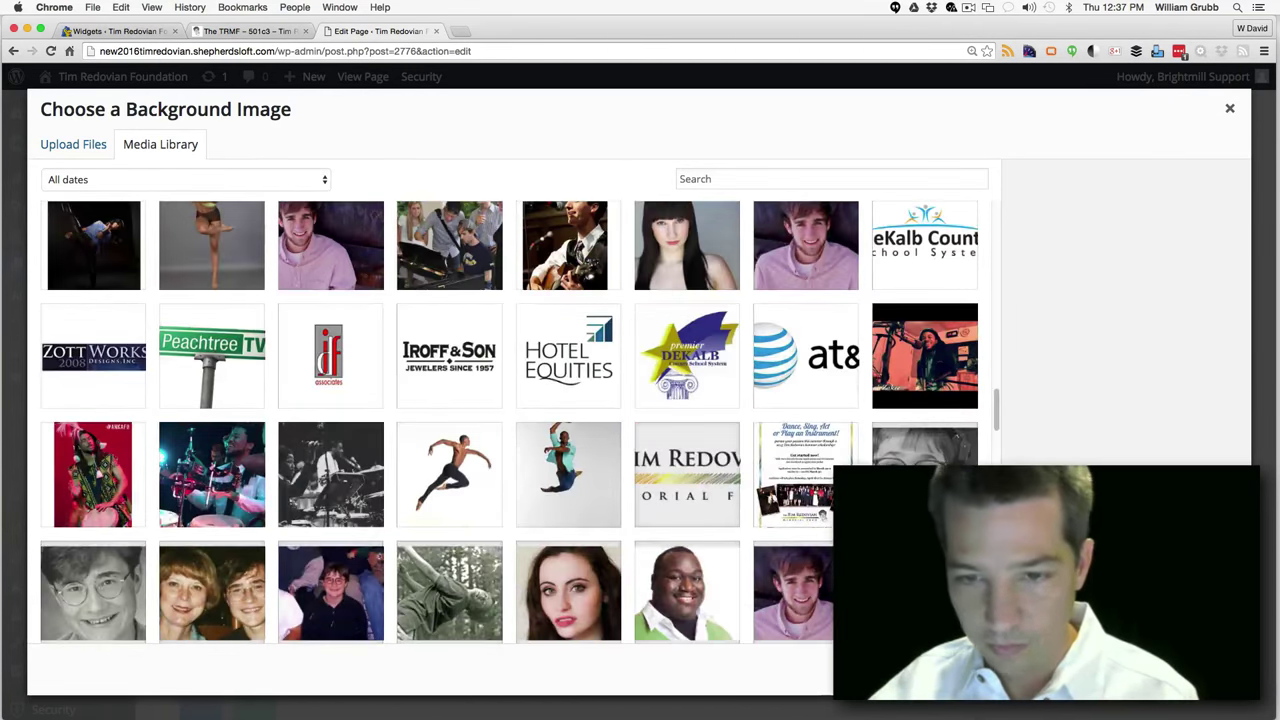
{"action": "scroll", "coordinate": [509, 420], "scroll_direction": "down", "scroll_amount": 5}
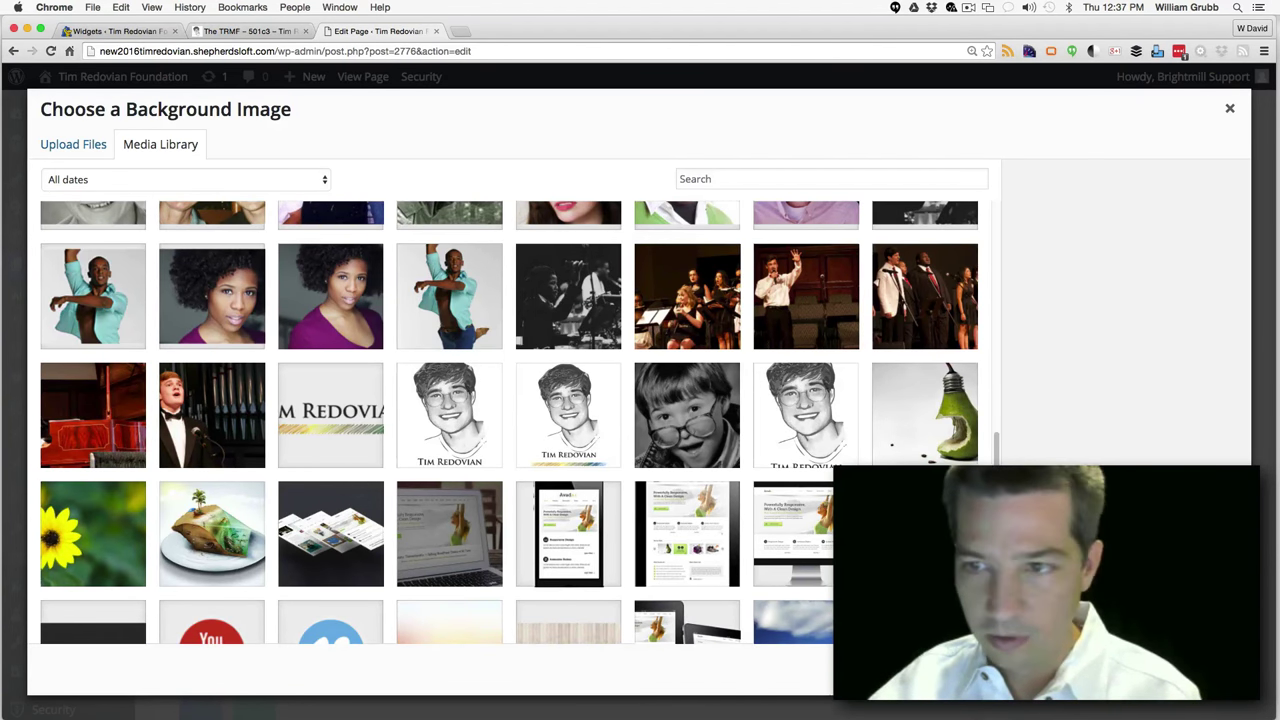
{"action": "left_click", "coordinate": [680, 320]}
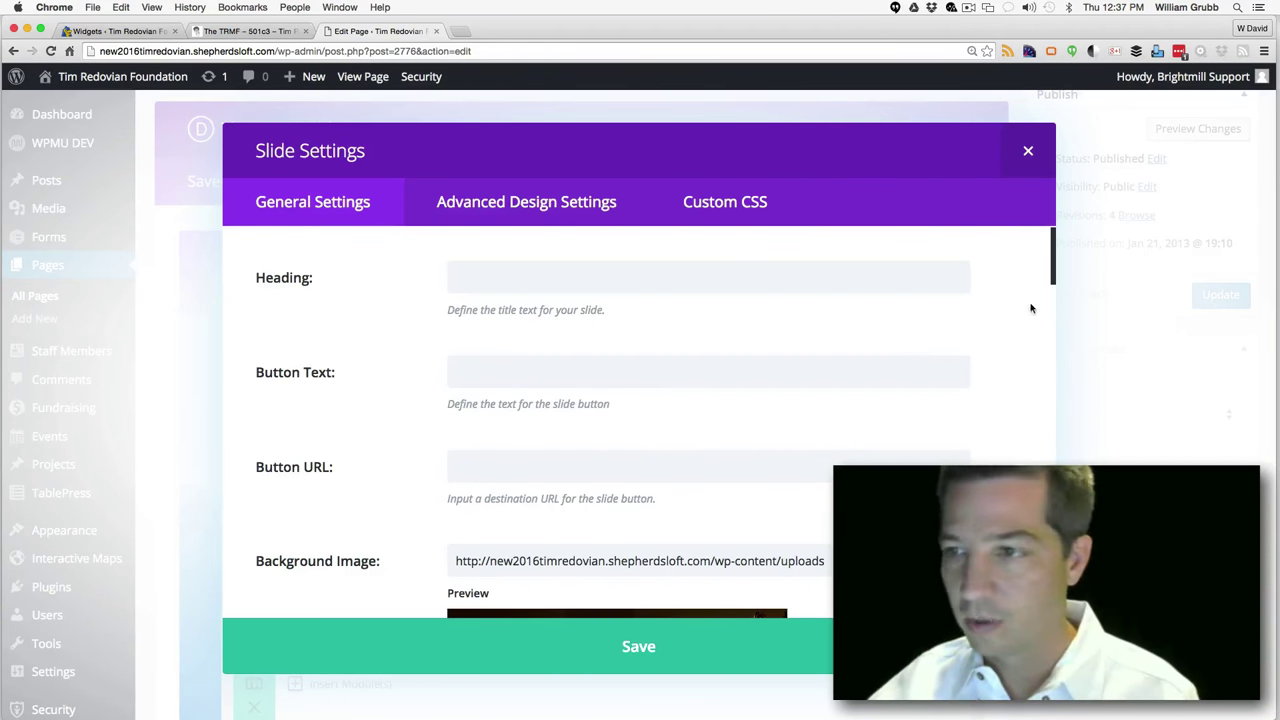
Paste the Kennedy art-and-culture quote into the fifth slide's content and save it
{"action": "left_click_drag", "start_coordinate": [1051, 279], "coordinate": [1051, 615]}
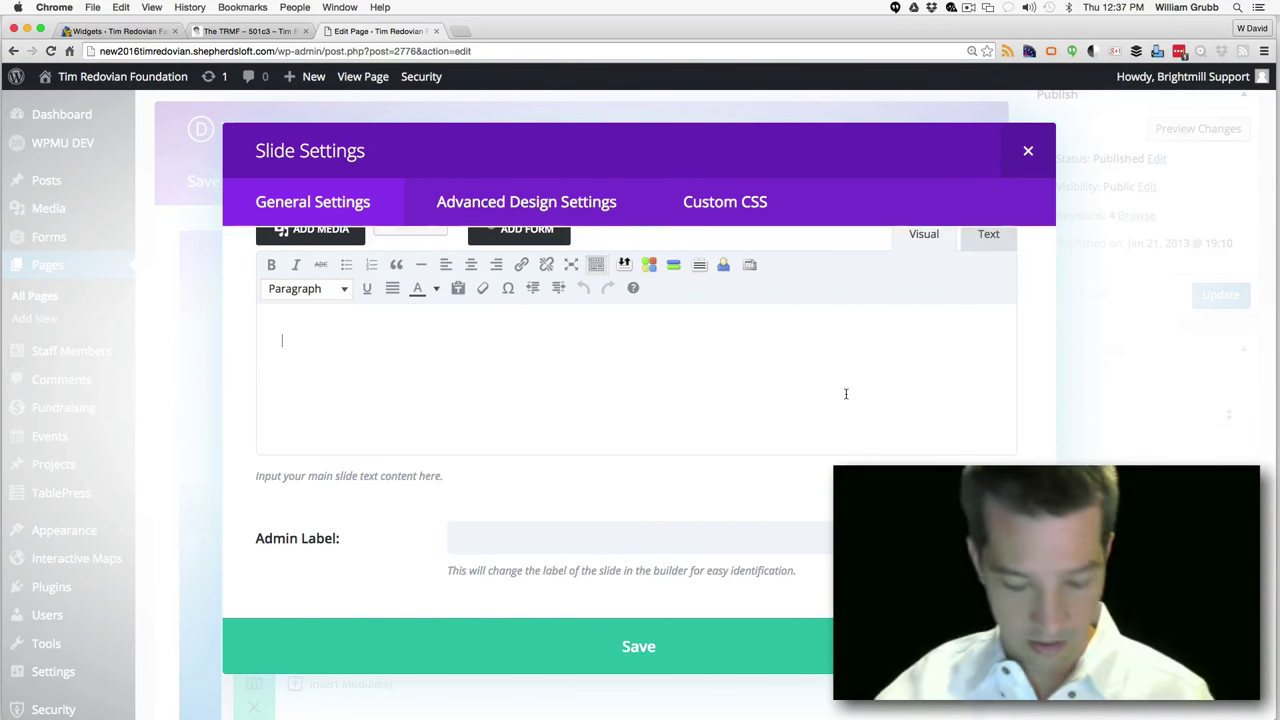
{"action": "type", "text": "If art is to nourish the roots of our culture, society must set the artist free to follow his vision wherever it takes him.  - John F. Kennedy"}
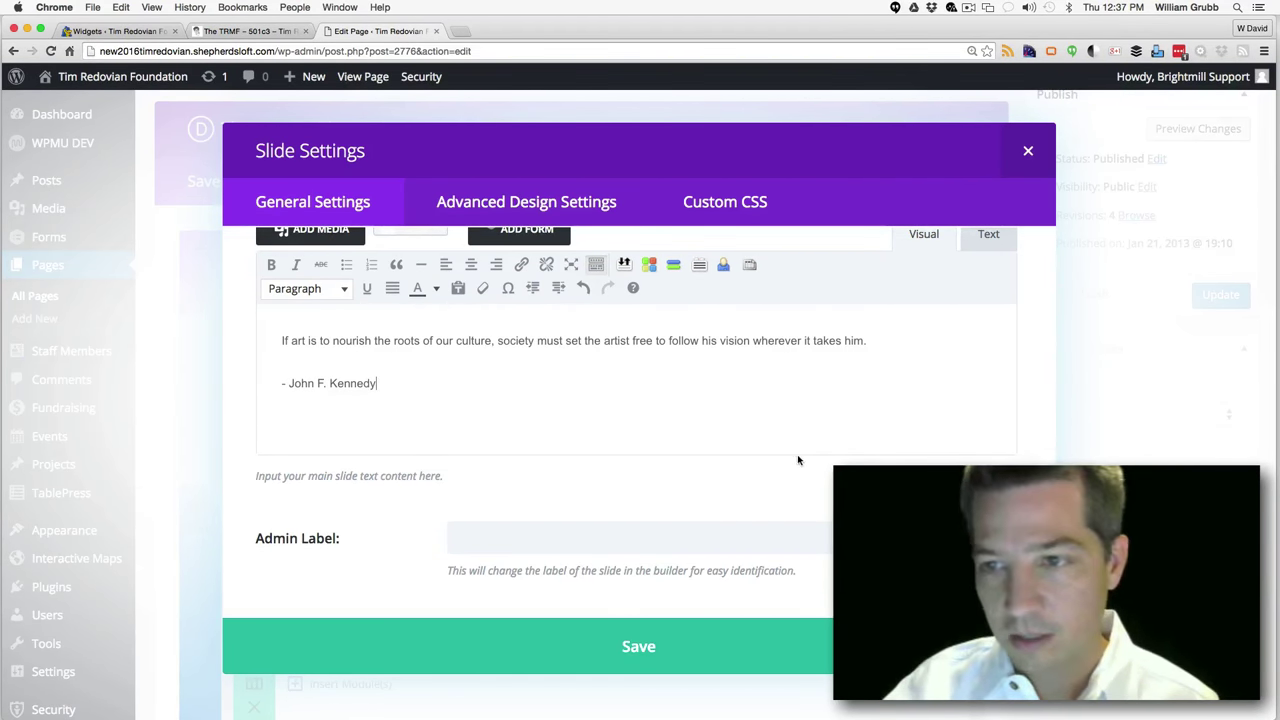
{"action": "left_click", "coordinate": [640, 647]}
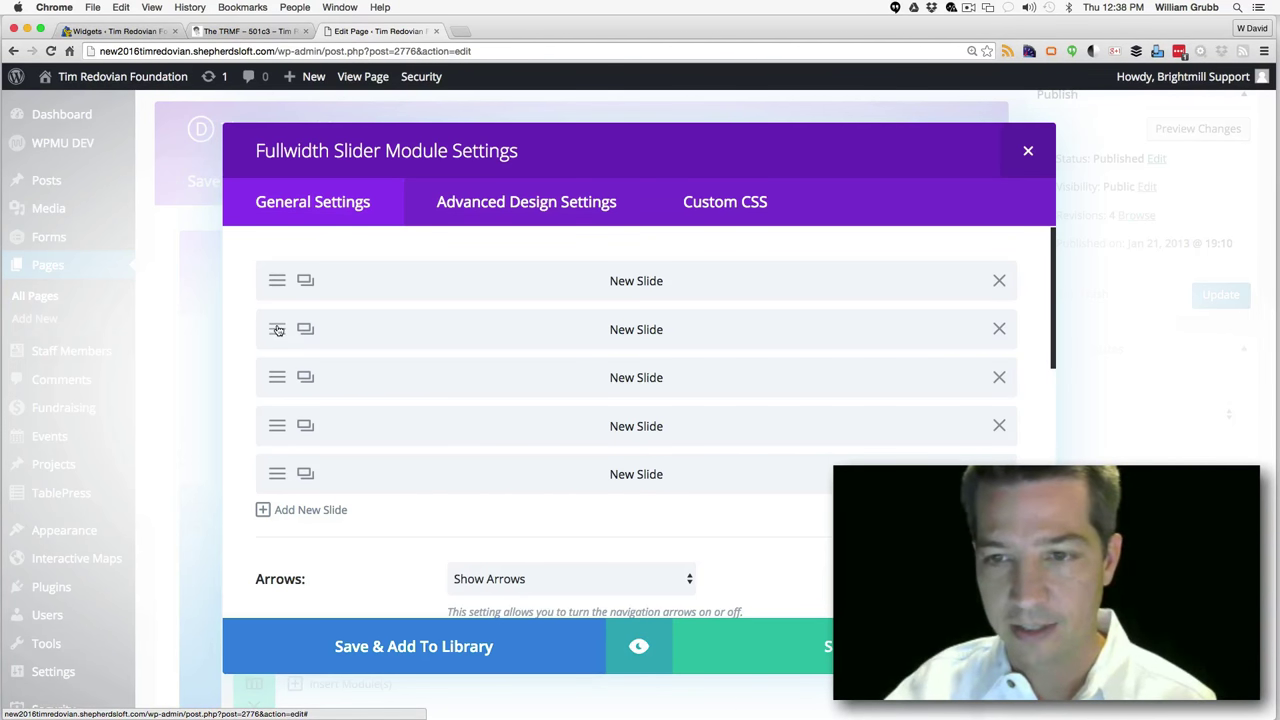
Copy the 'Creativity is allowing yourself to make mistakes' quote from the second slide
{"action": "left_click", "coordinate": [751, 422]}
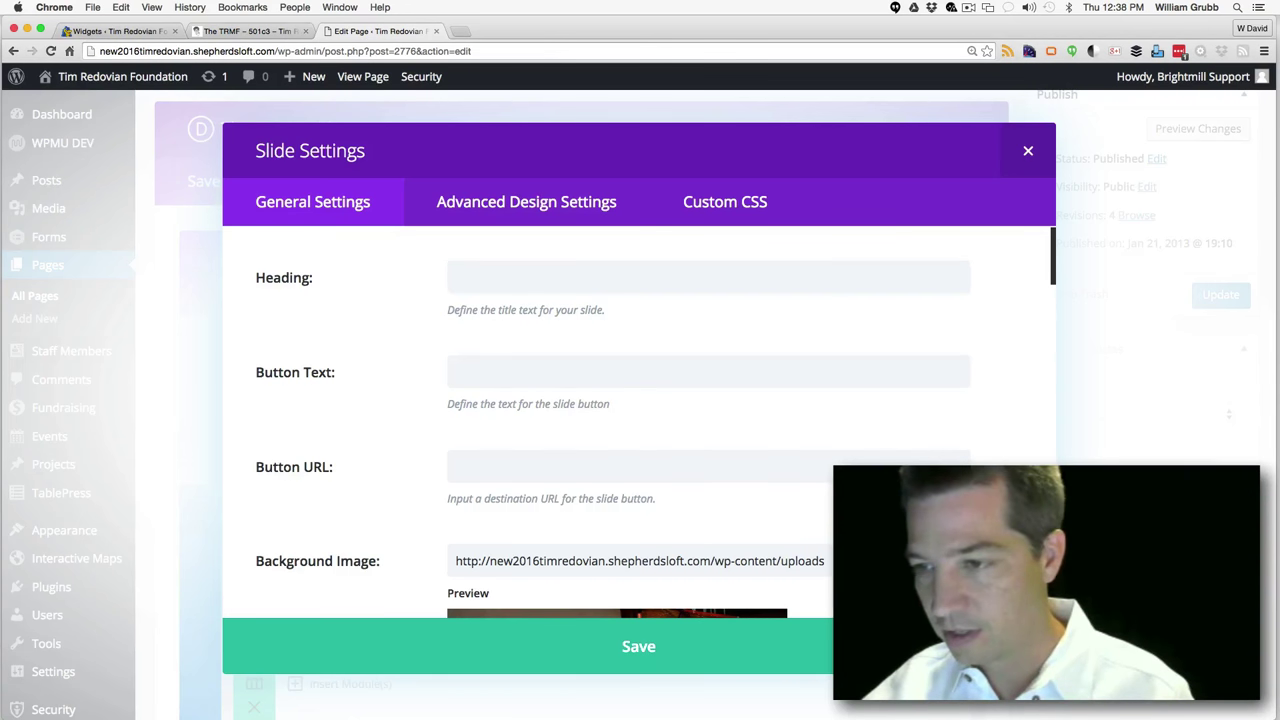
{"action": "scroll", "coordinate": [640, 420], "scroll_direction": "down", "scroll_amount": 10}
{"action": "scroll", "coordinate": [755, 410], "scroll_direction": "down", "scroll_amount": 10}
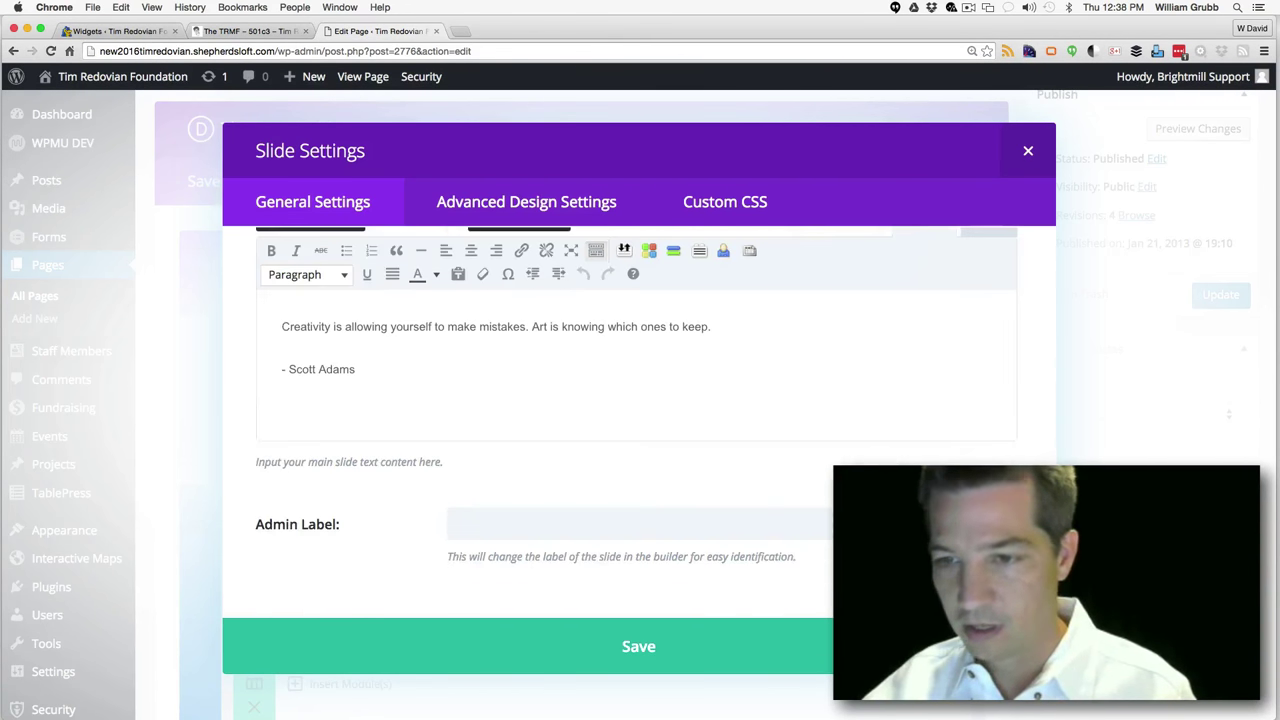
{"action": "key", "text": "super+a"}
{"action": "key", "text": "super+c"}
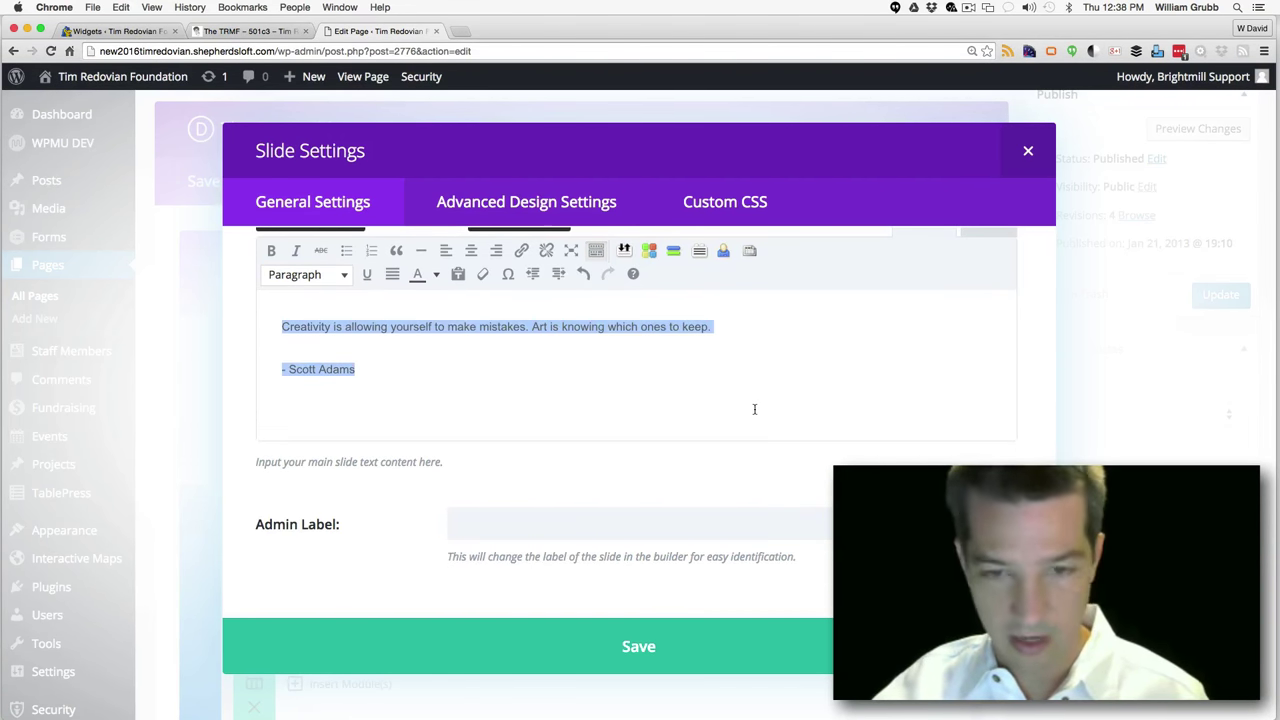
{"action": "left_click", "coordinate": [720, 651]}
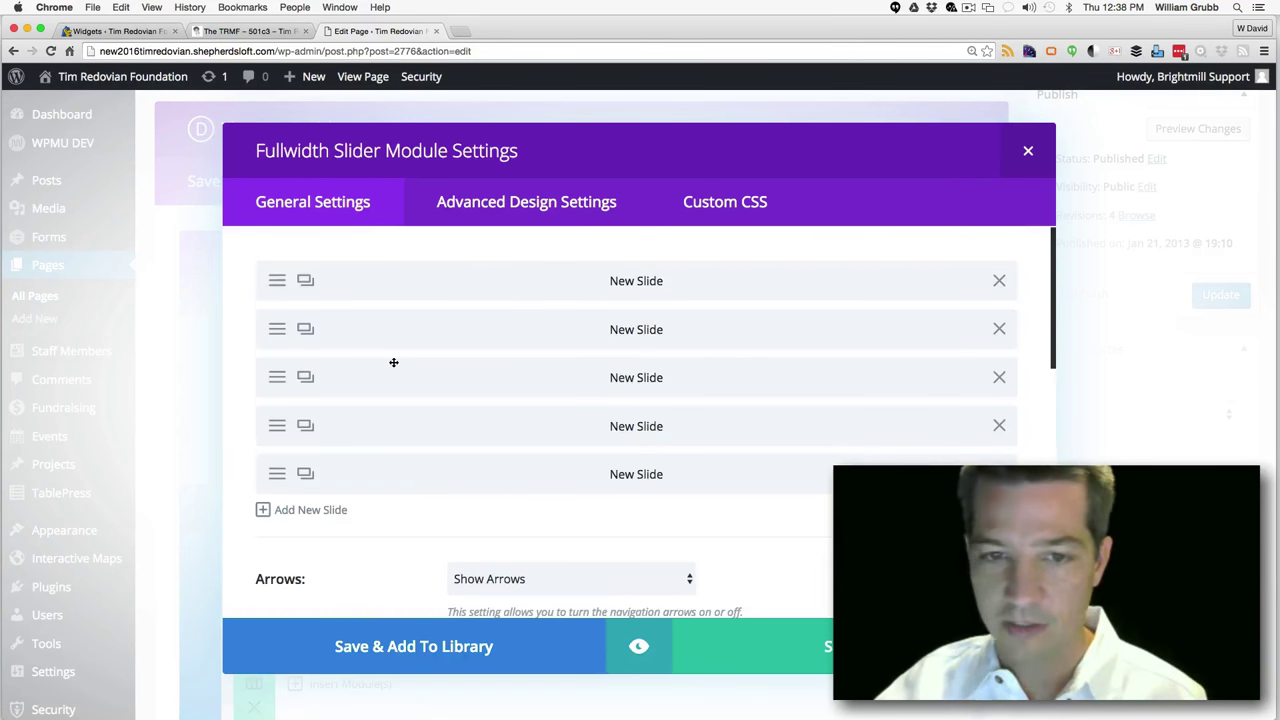
Paste the quote into the fourth slide's content, then save the slide and the slider module
{"action": "left_click", "coordinate": [837, 426]}
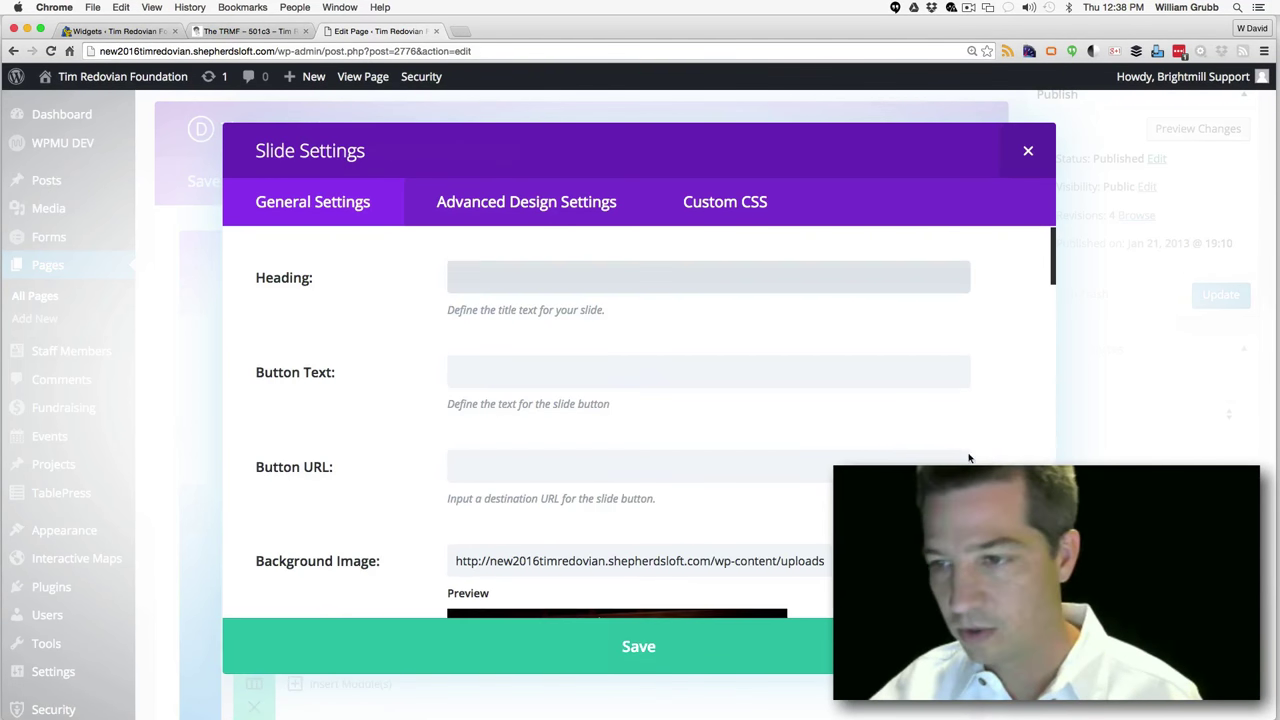
{"action": "scroll", "coordinate": [638, 420], "scroll_direction": "down", "scroll_amount": 20}
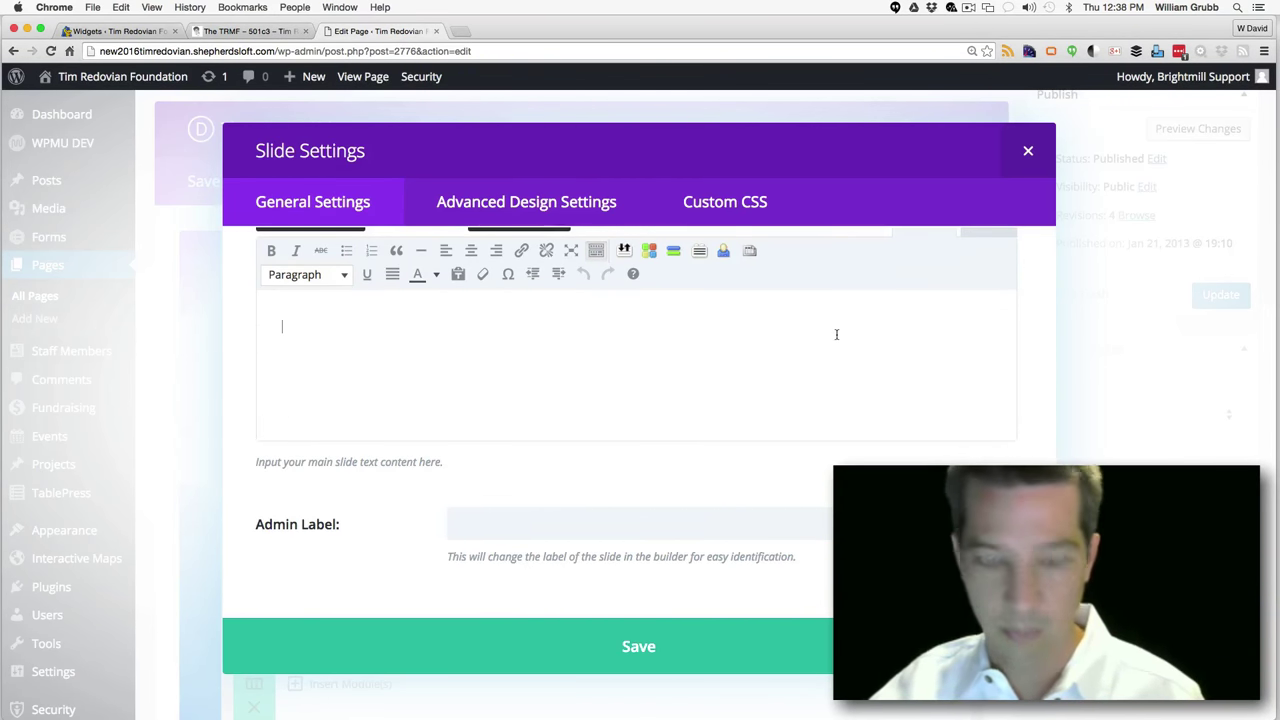
{"action": "left_click", "coordinate": [837, 334]}
{"action": "key", "text": "super+v"}
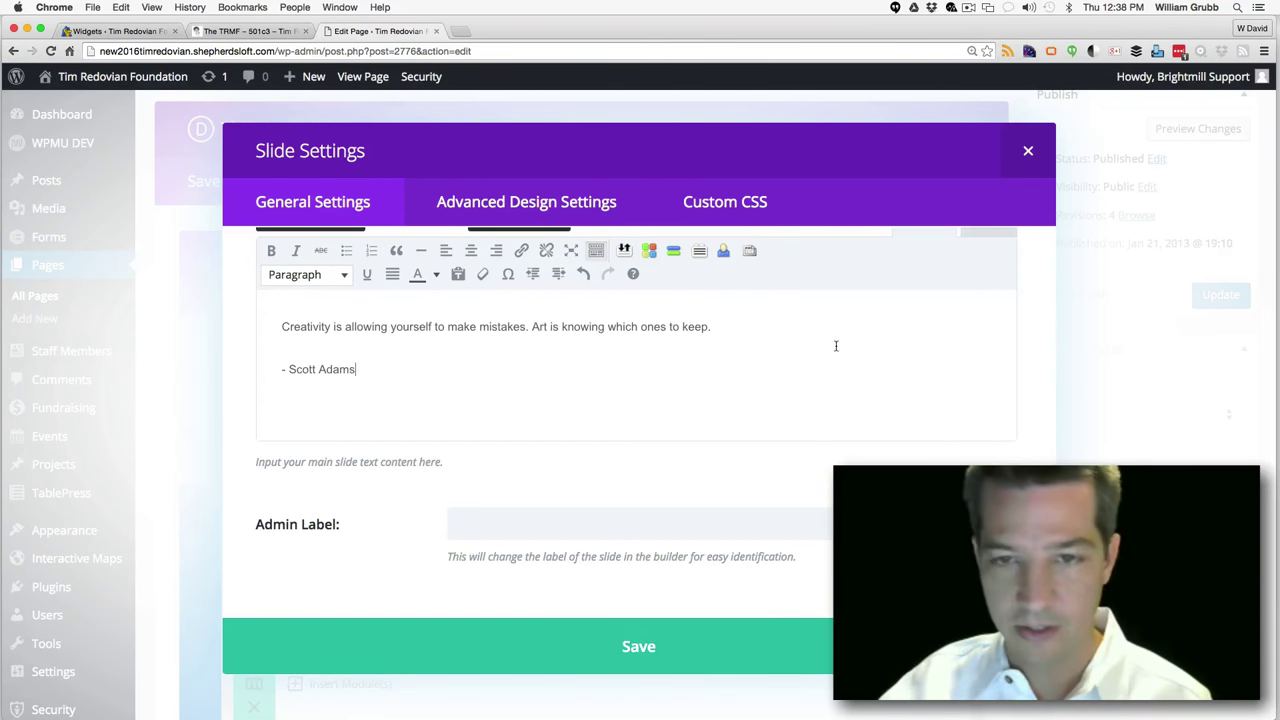
{"action": "left_click", "coordinate": [700, 653]}
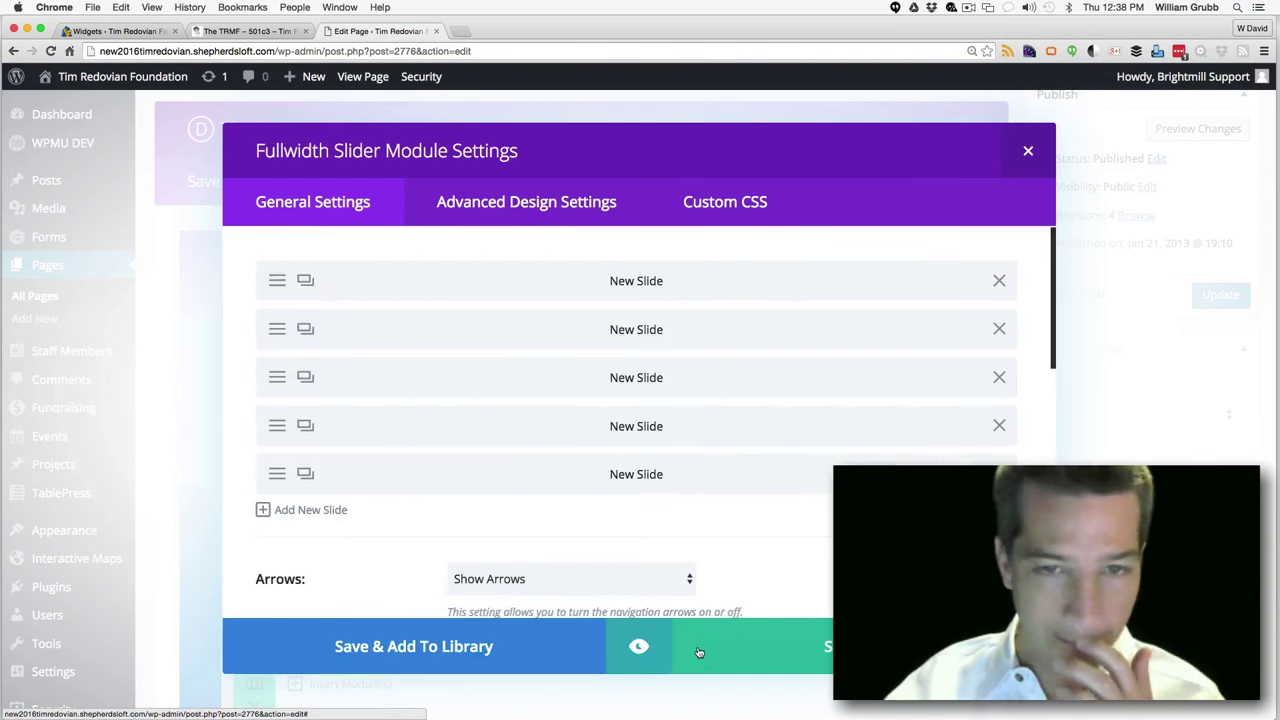
{"action": "left_click", "coordinate": [824, 642]}
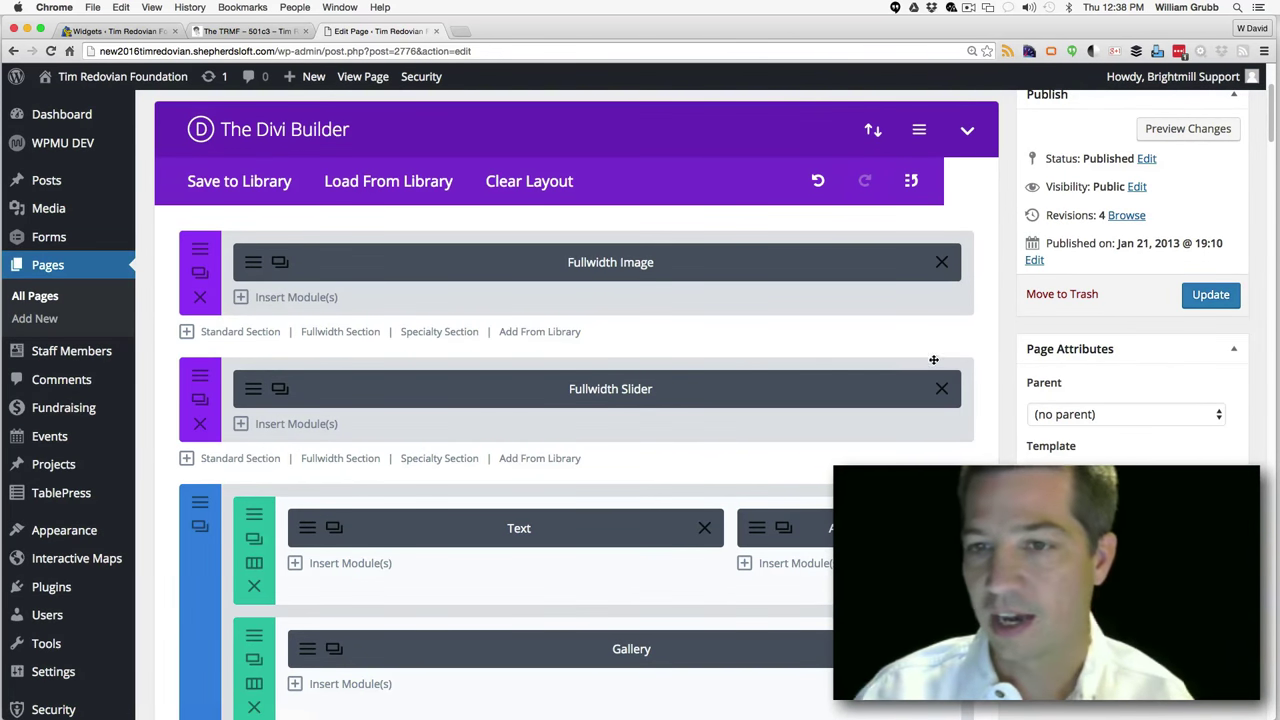
Update the page and view the live TRMF – 501c3 page
{"action": "left_click", "coordinate": [1210, 296]}
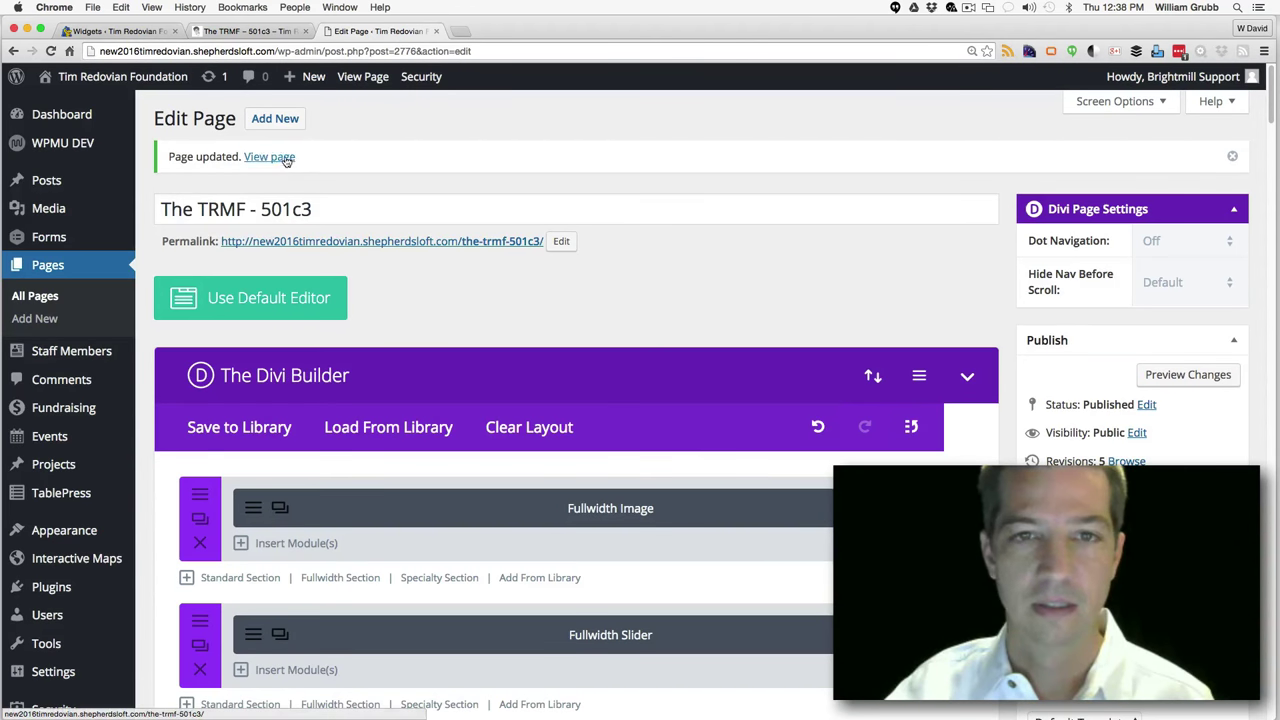
{"action": "left_click", "coordinate": [284, 158]}
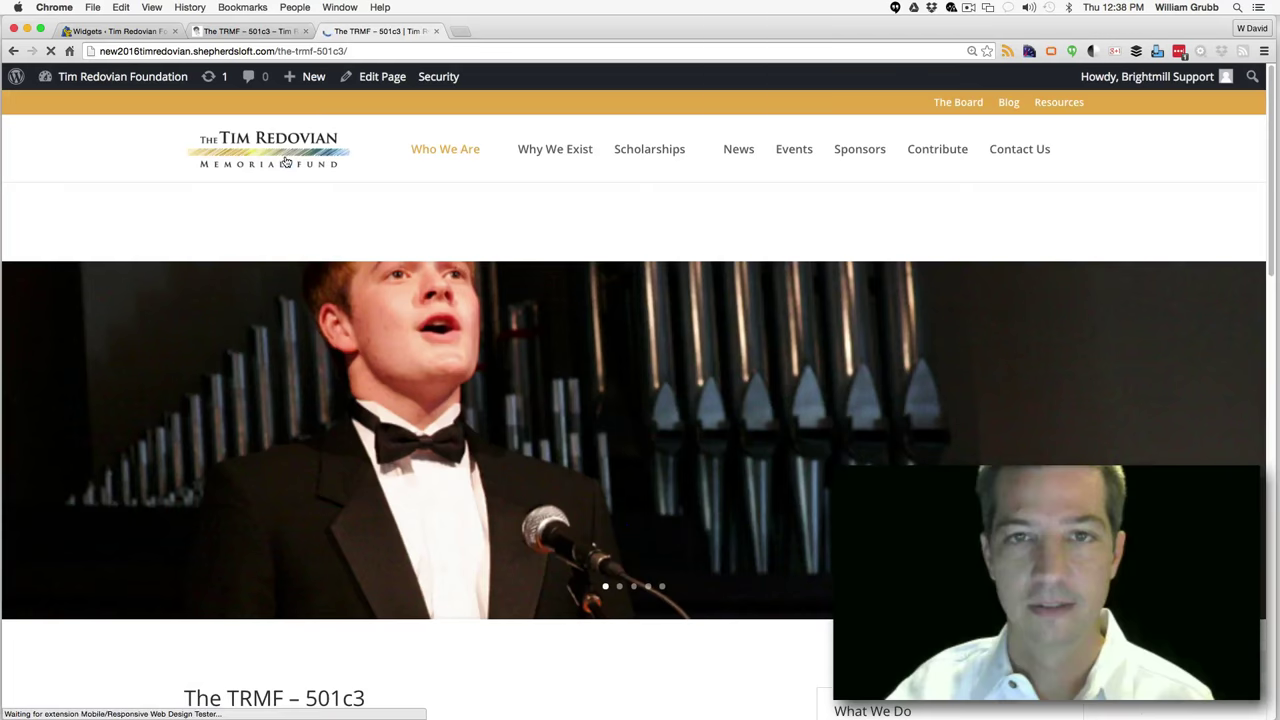
Compare the old site's Beethoven and Creativity slides against the new site's slider
{"action": "left_click", "coordinate": [250, 31]}
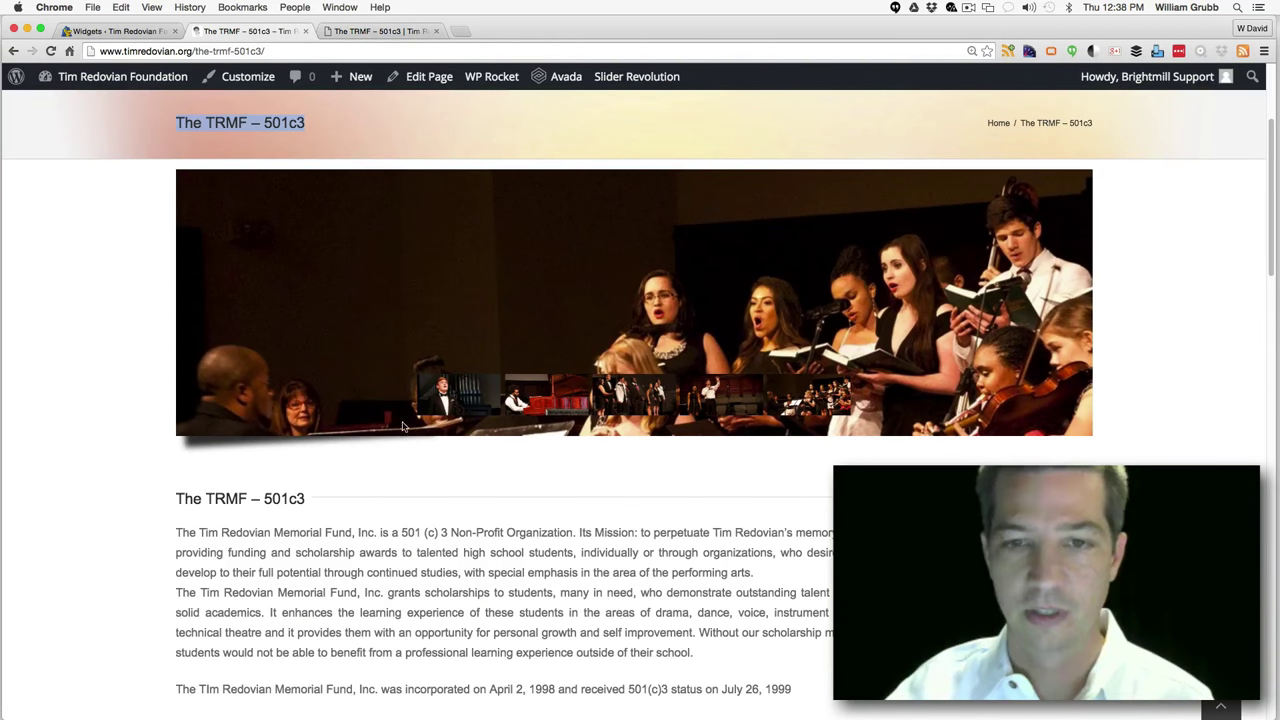
{"action": "left_click", "coordinate": [543, 398]}
{"action": "left_click", "coordinate": [480, 397]}
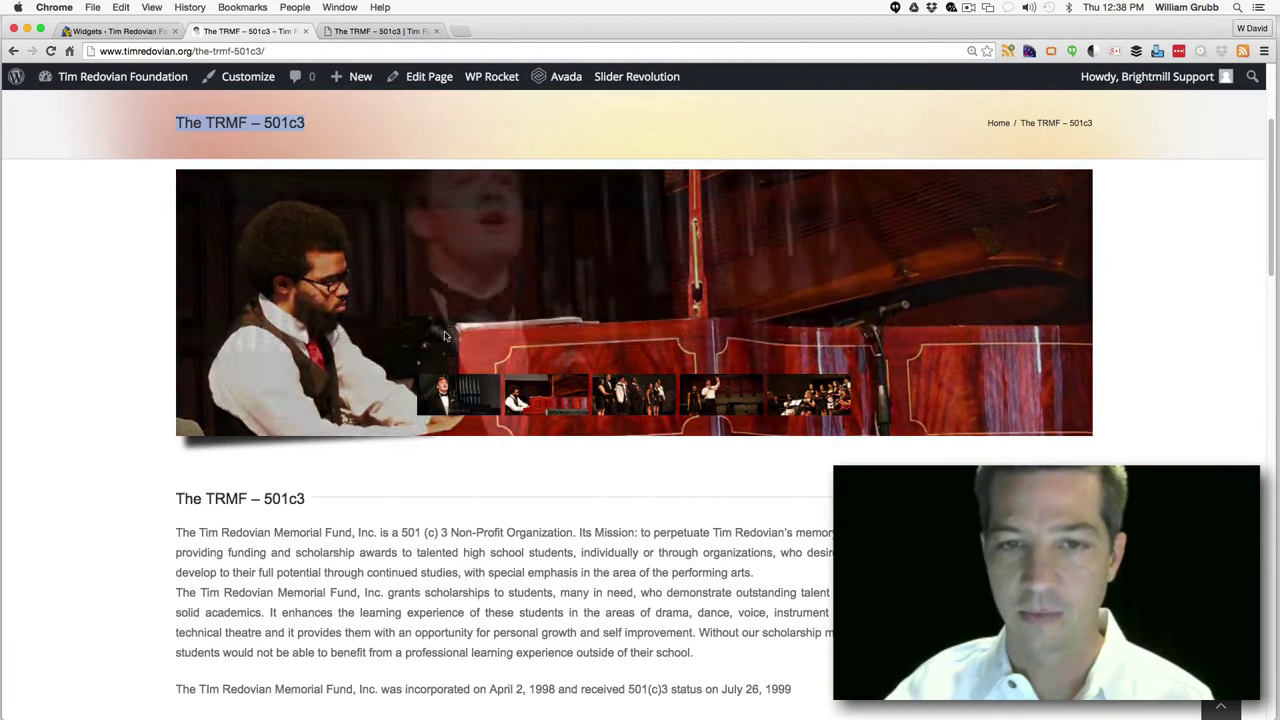
{"action": "left_click", "coordinate": [387, 31]}
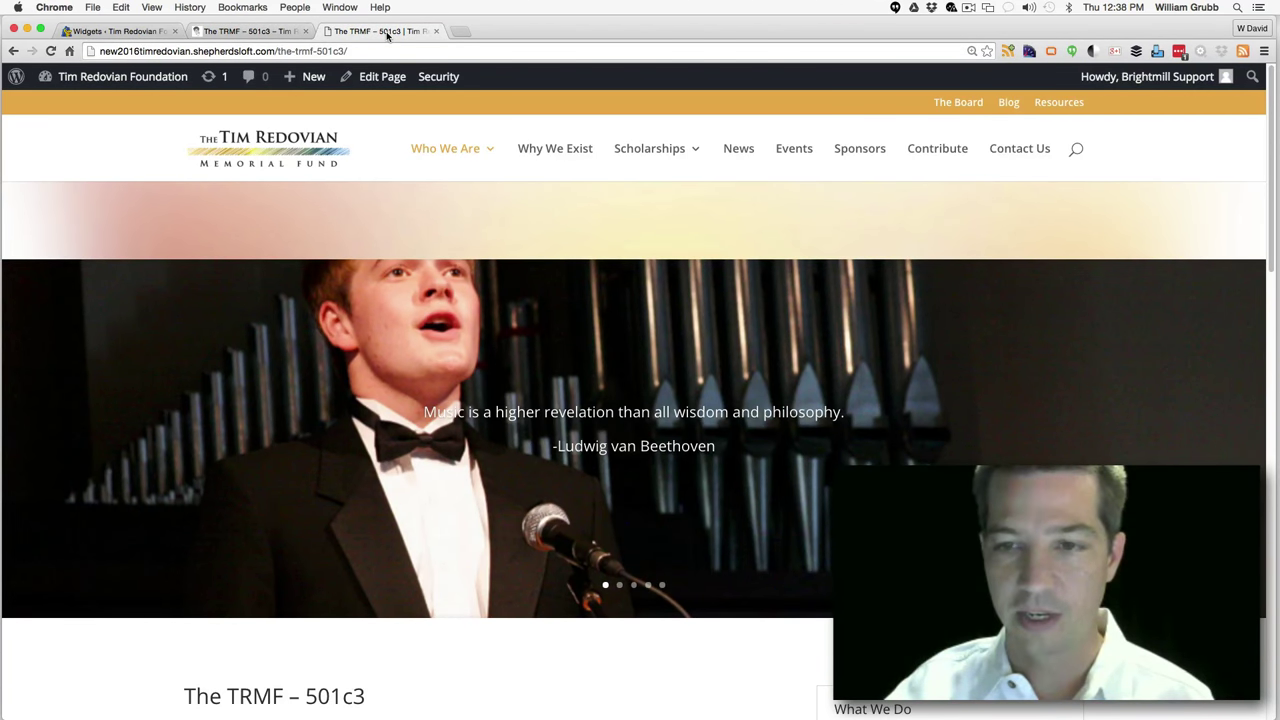
{"action": "left_click", "coordinate": [284, 32]}
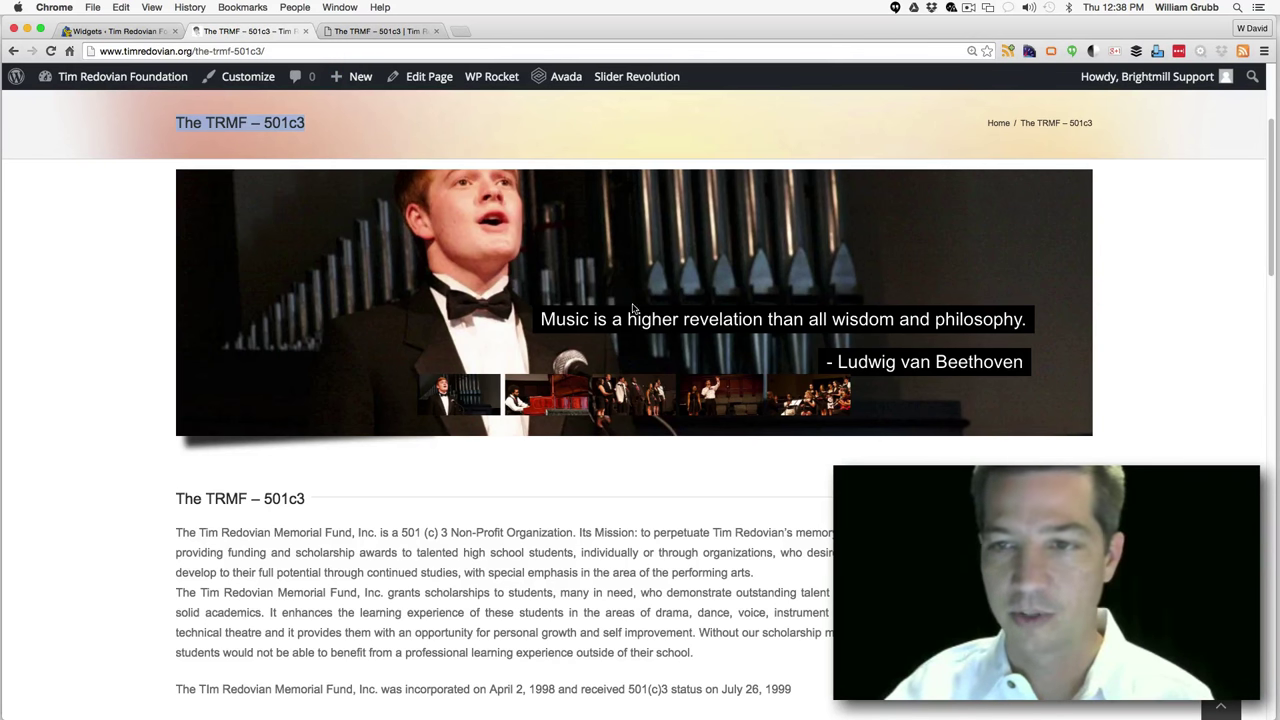
{"action": "left_click", "coordinate": [522, 398]}
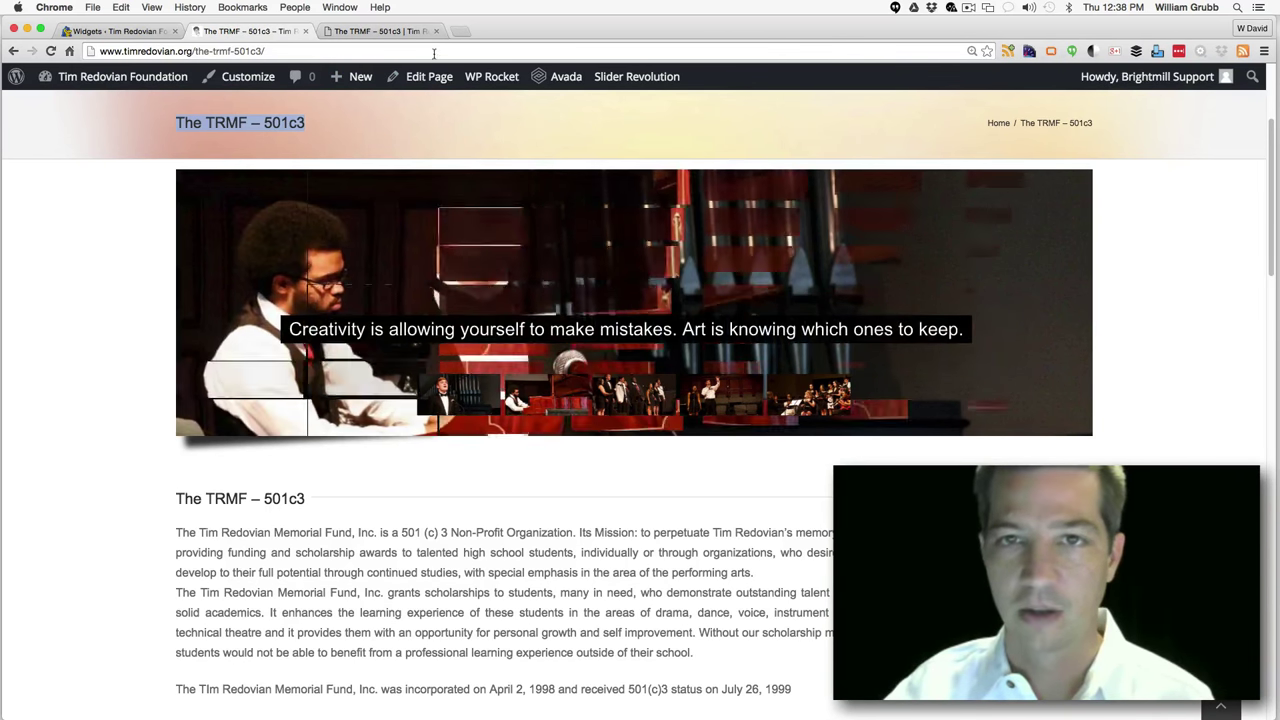
{"action": "left_click", "coordinate": [398, 31]}
{"action": "left_click", "coordinate": [398, 31]}
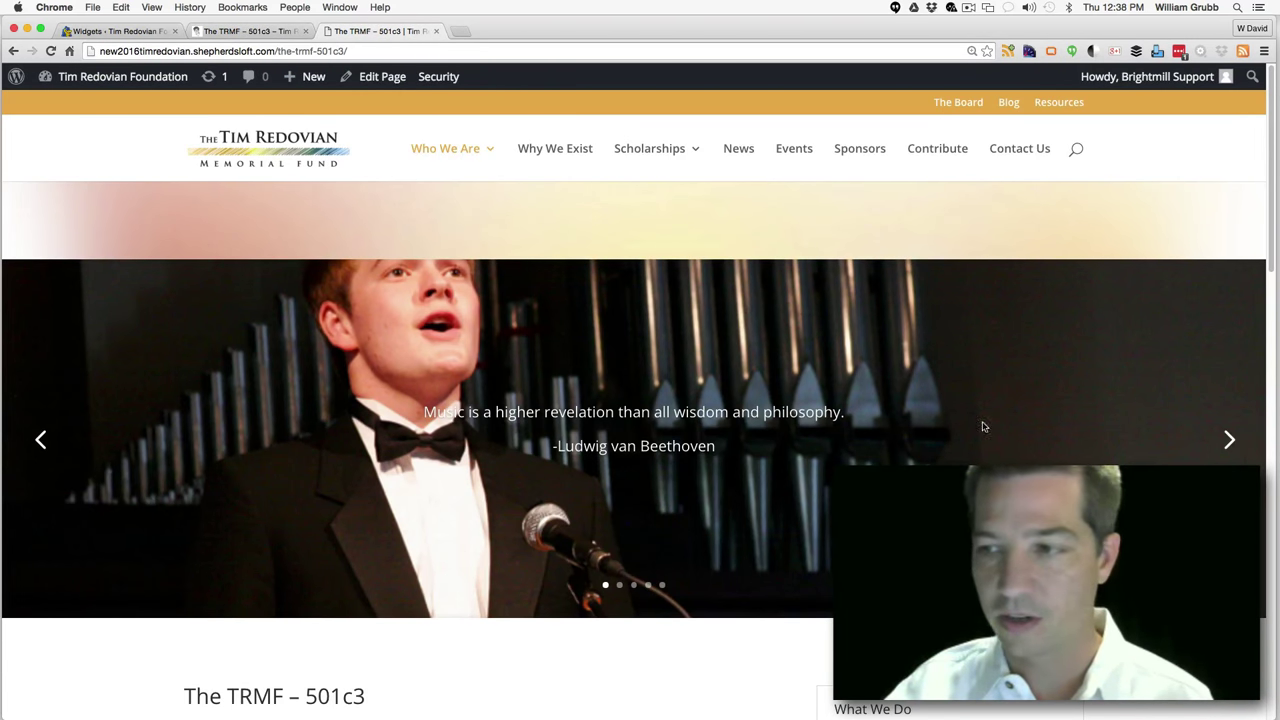
{"action": "left_click", "coordinate": [1228, 439]}
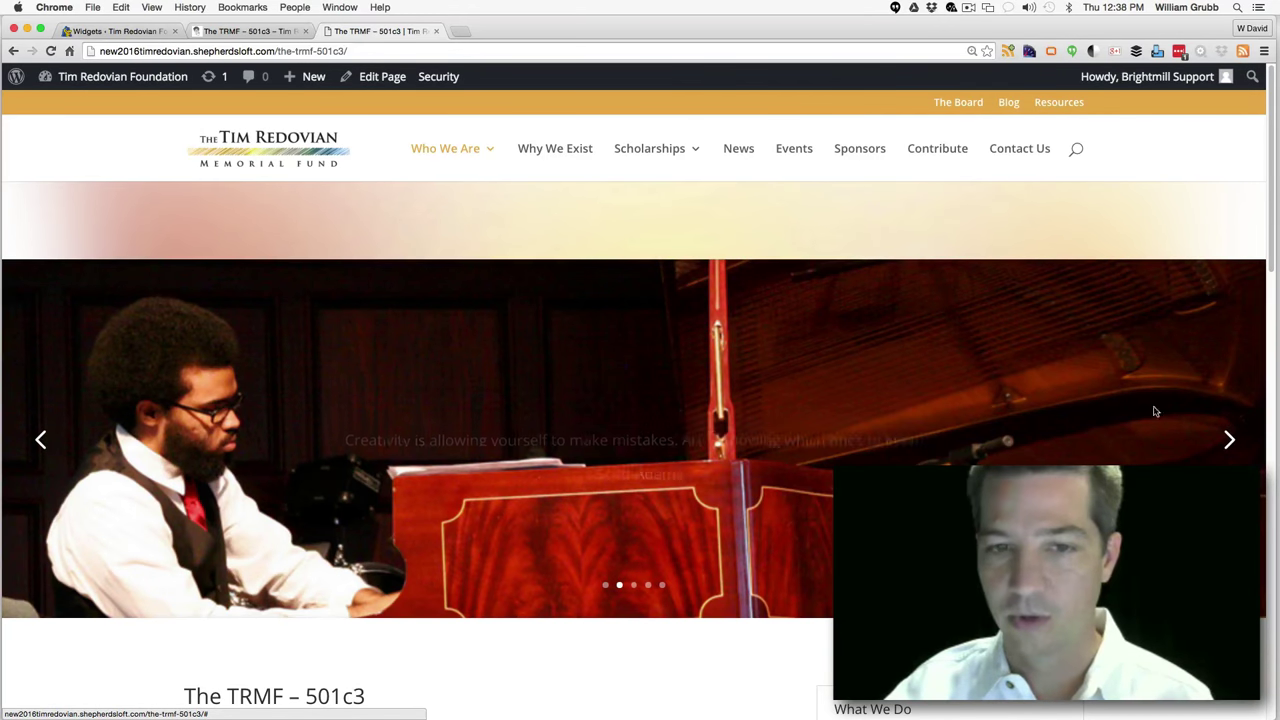
{"action": "left_click", "coordinate": [280, 33]}
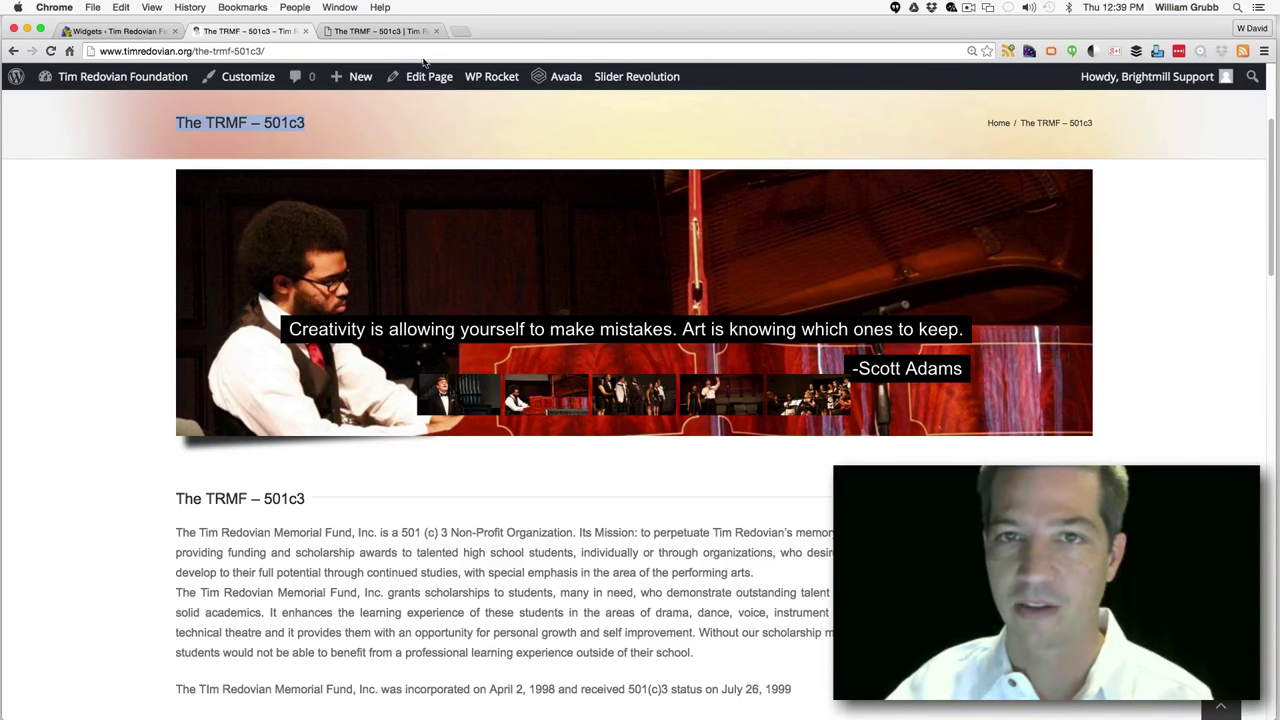
Cycle the new site's slider through its remaining slides, ending on the piano photo
{"action": "left_click", "coordinate": [397, 32]}
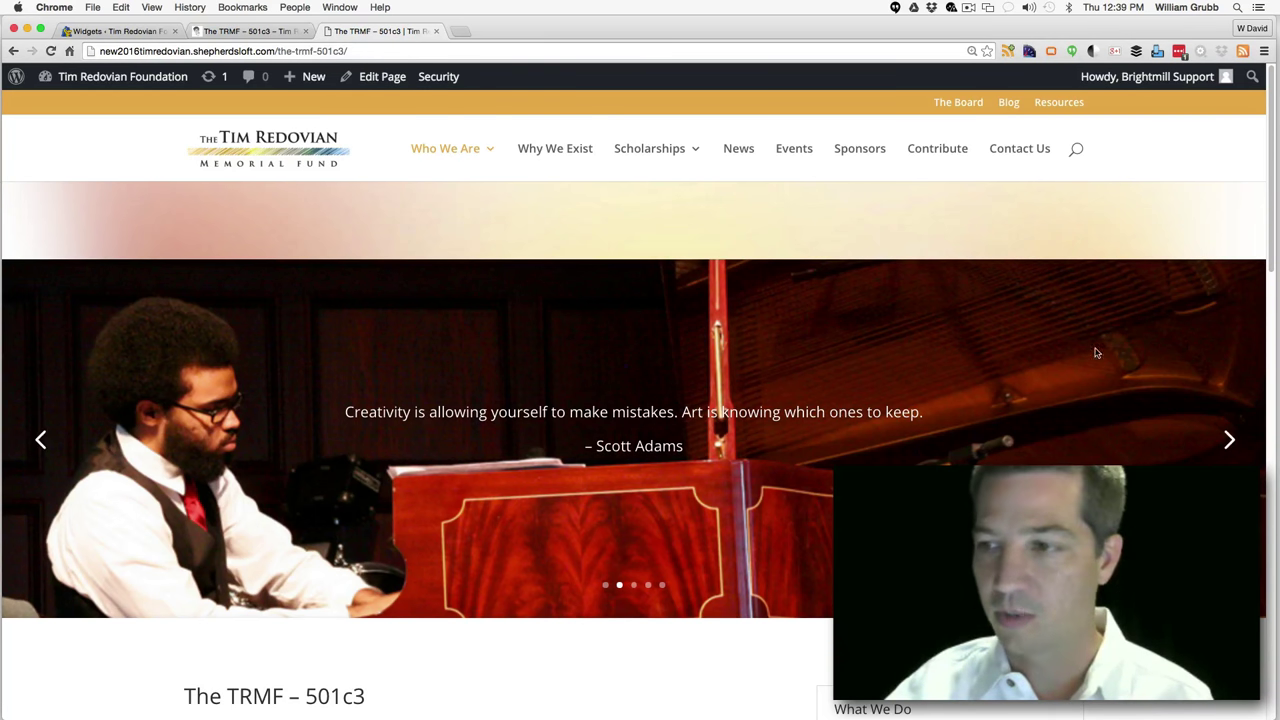
{"action": "left_click", "coordinate": [1230, 440]}
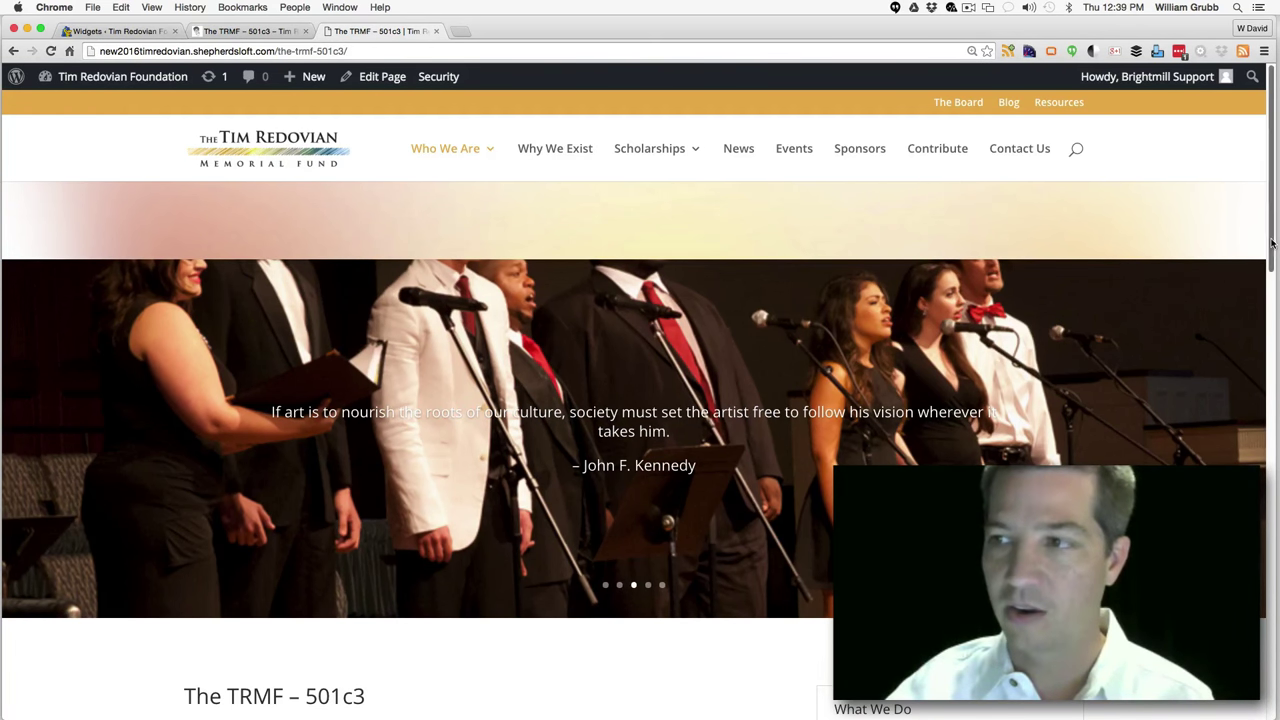
{"action": "scroll", "coordinate": [1254, 238], "scroll_direction": "down", "scroll_amount": 1}
{"action": "scroll", "coordinate": [1259, 218], "scroll_direction": "up", "scroll_amount": 1}
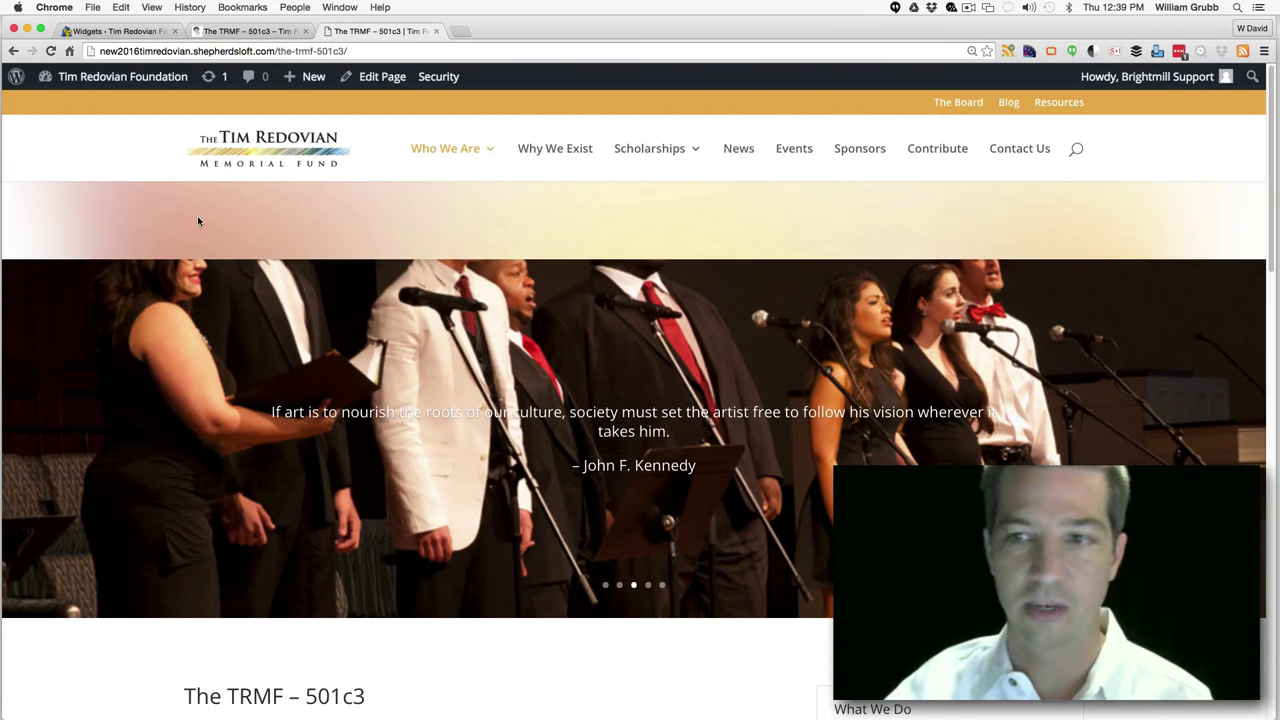
{"action": "scroll", "coordinate": [1274, 252], "scroll_direction": "down", "scroll_amount": 1}
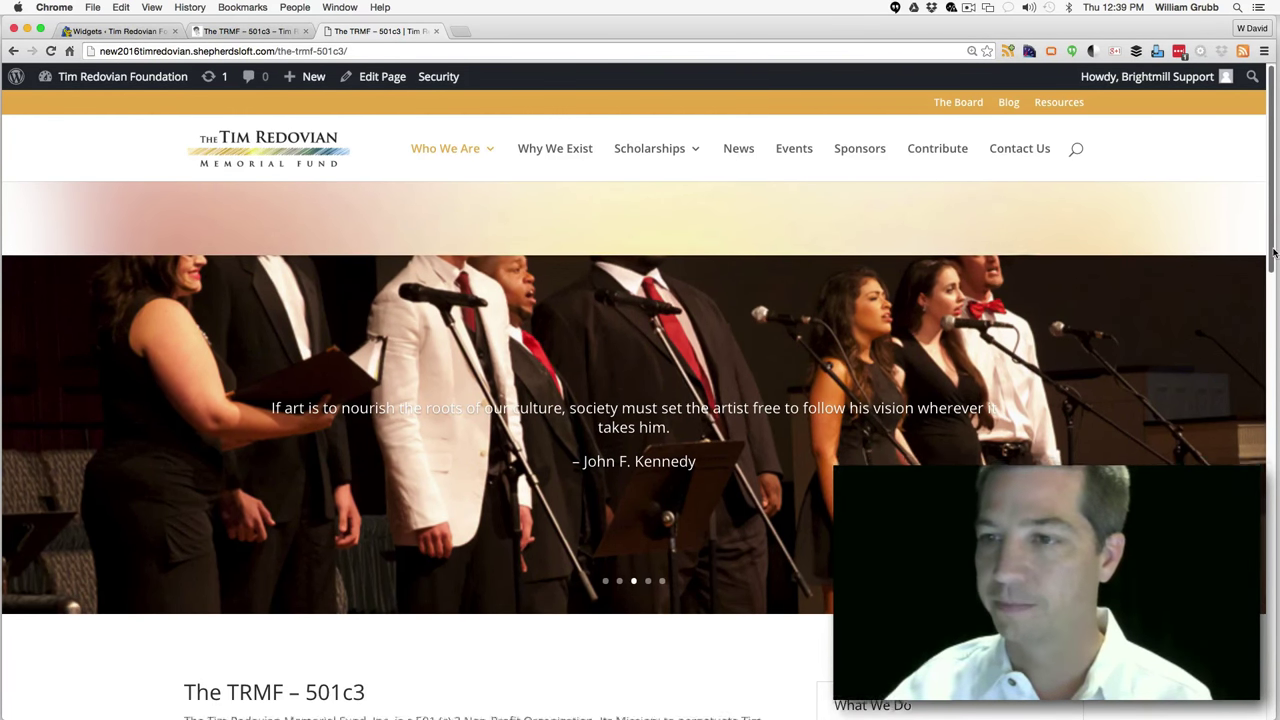
{"action": "scroll", "coordinate": [1274, 252], "scroll_direction": "down", "scroll_amount": 4}
{"action": "scroll", "coordinate": [1260, 300], "scroll_direction": "up", "scroll_amount": 4}
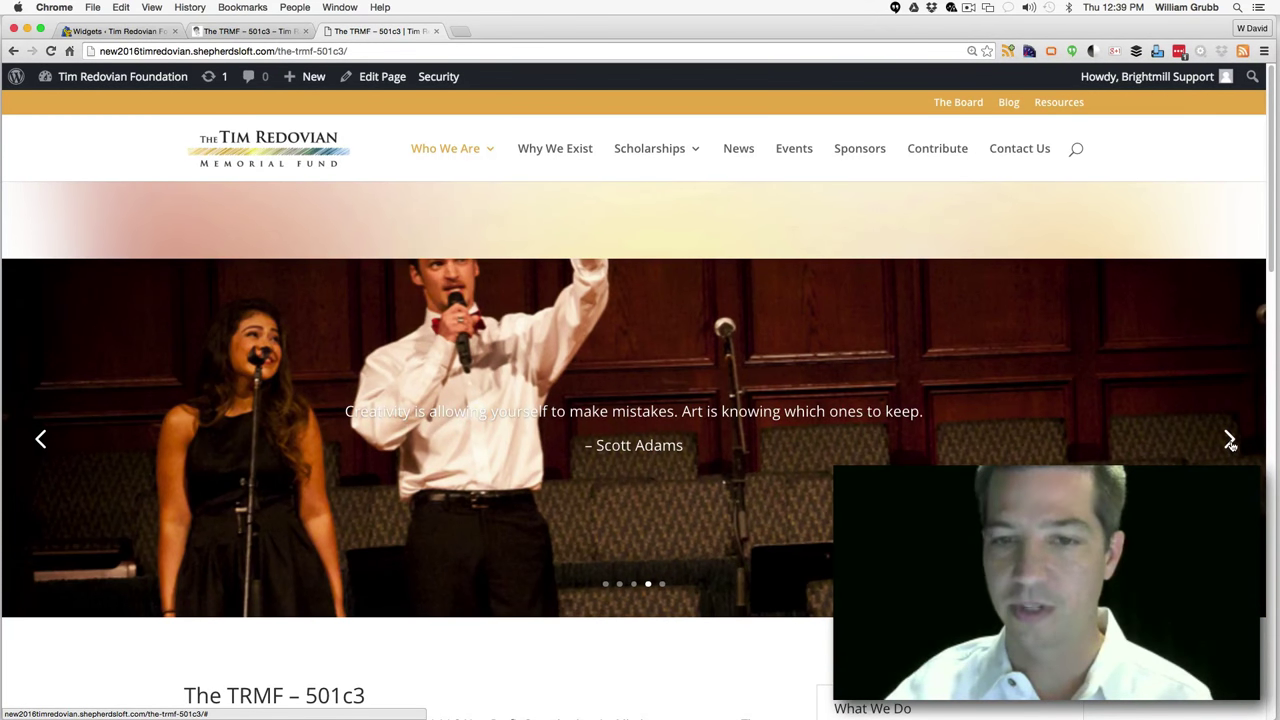
{"action": "left_click", "coordinate": [1230, 441]}
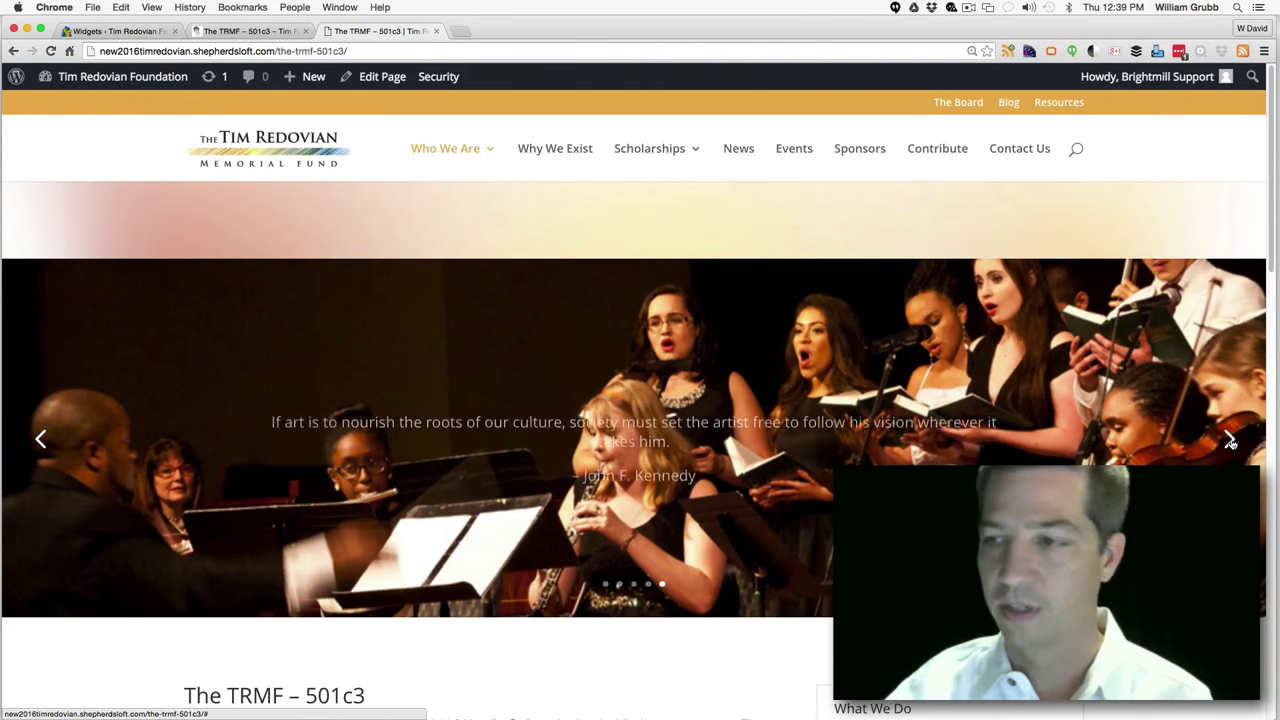
{"action": "left_click", "coordinate": [1230, 441]}
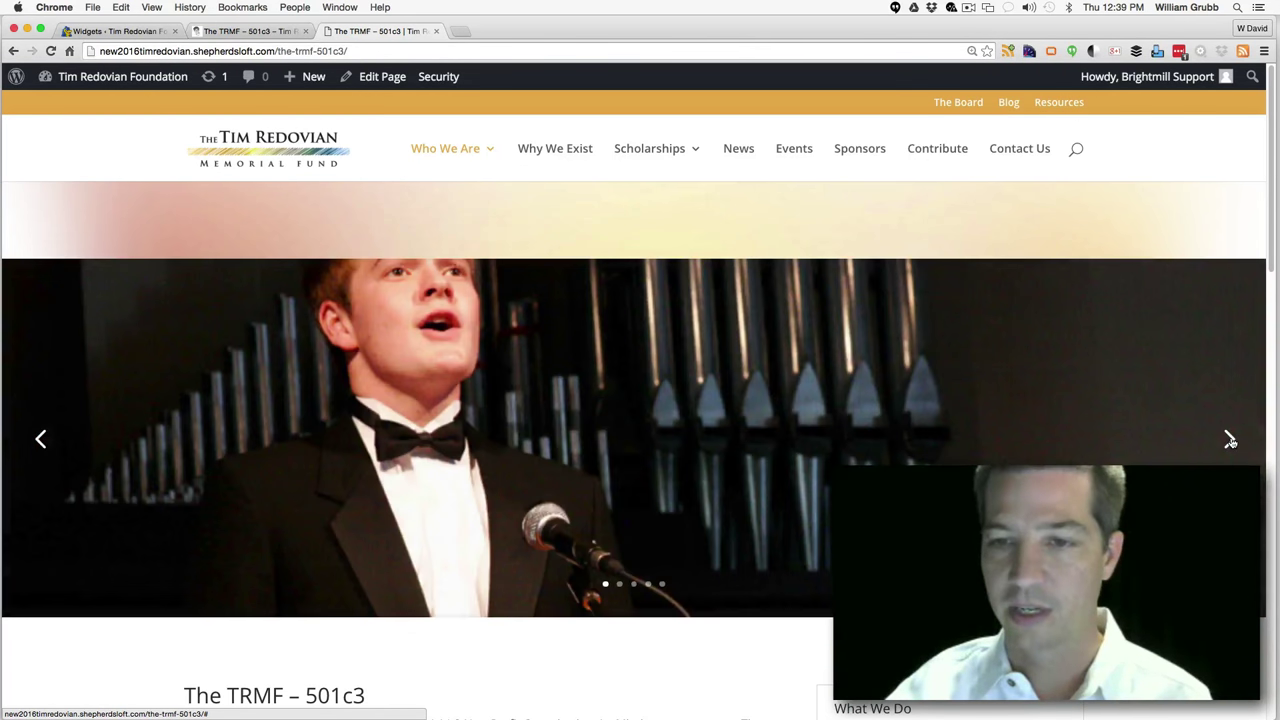
{"action": "left_click", "coordinate": [1230, 441]}
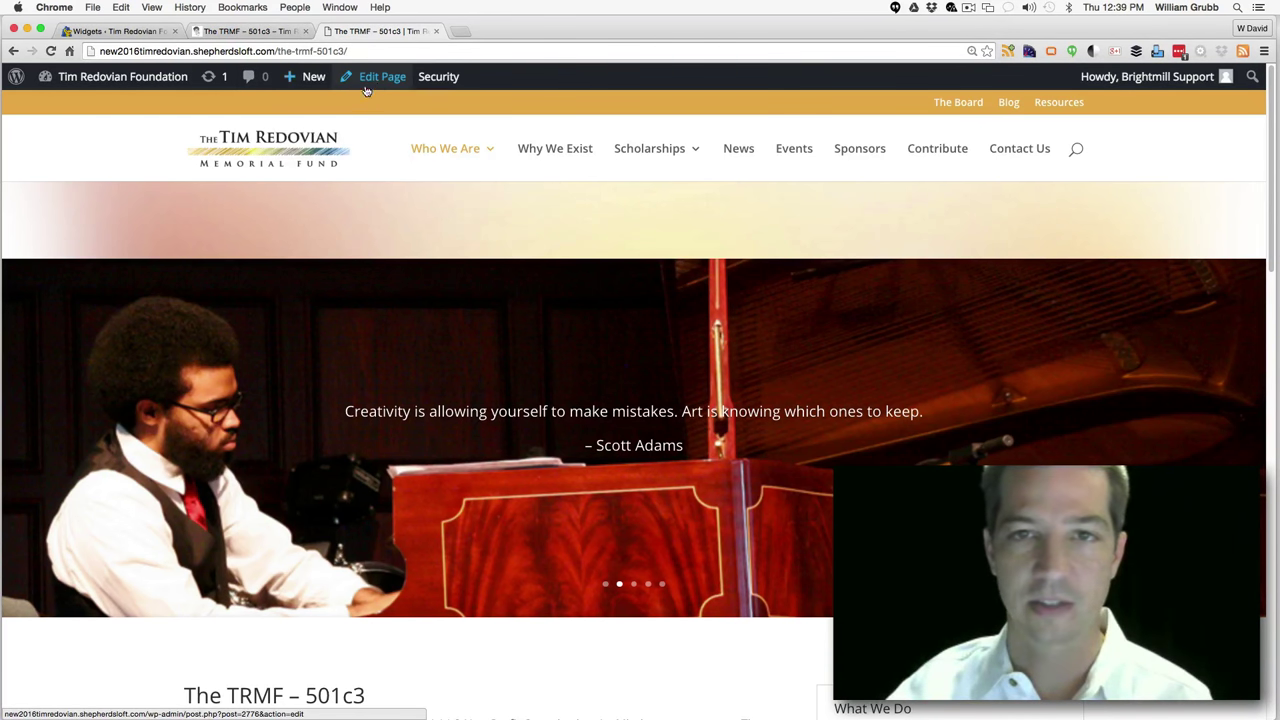
Open the TRMF – 501c3 page from the admin bar's Edit Page link
{"action": "left_click", "coordinate": [386, 80]}
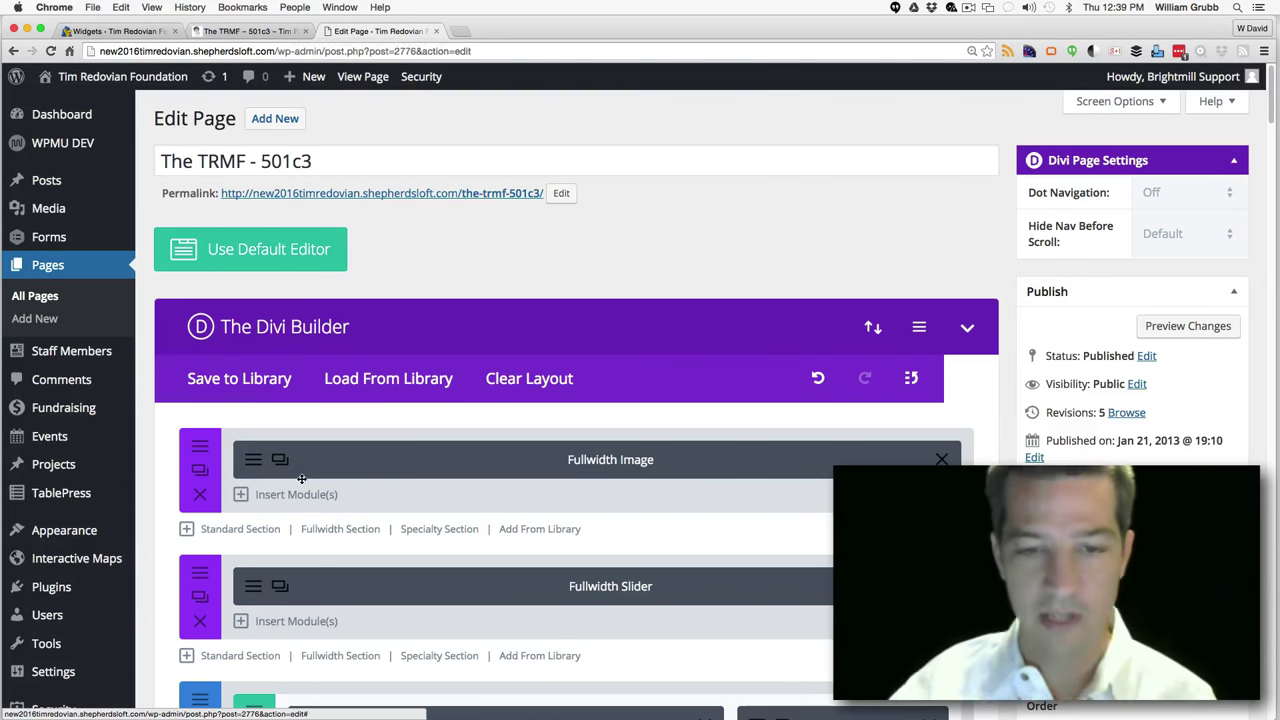
Copy the title text from the Fullwidth Image module's settings
{"action": "left_click", "coordinate": [253, 459]}
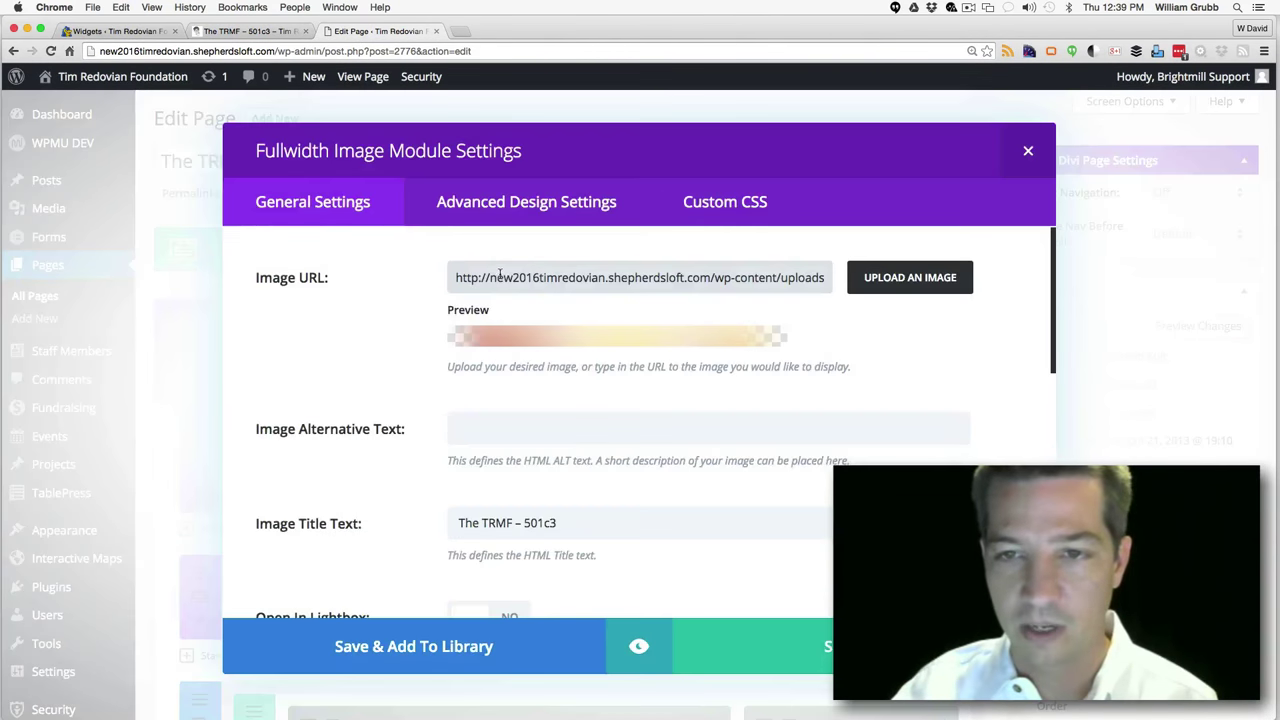
{"action": "left_click", "coordinate": [502, 278]}
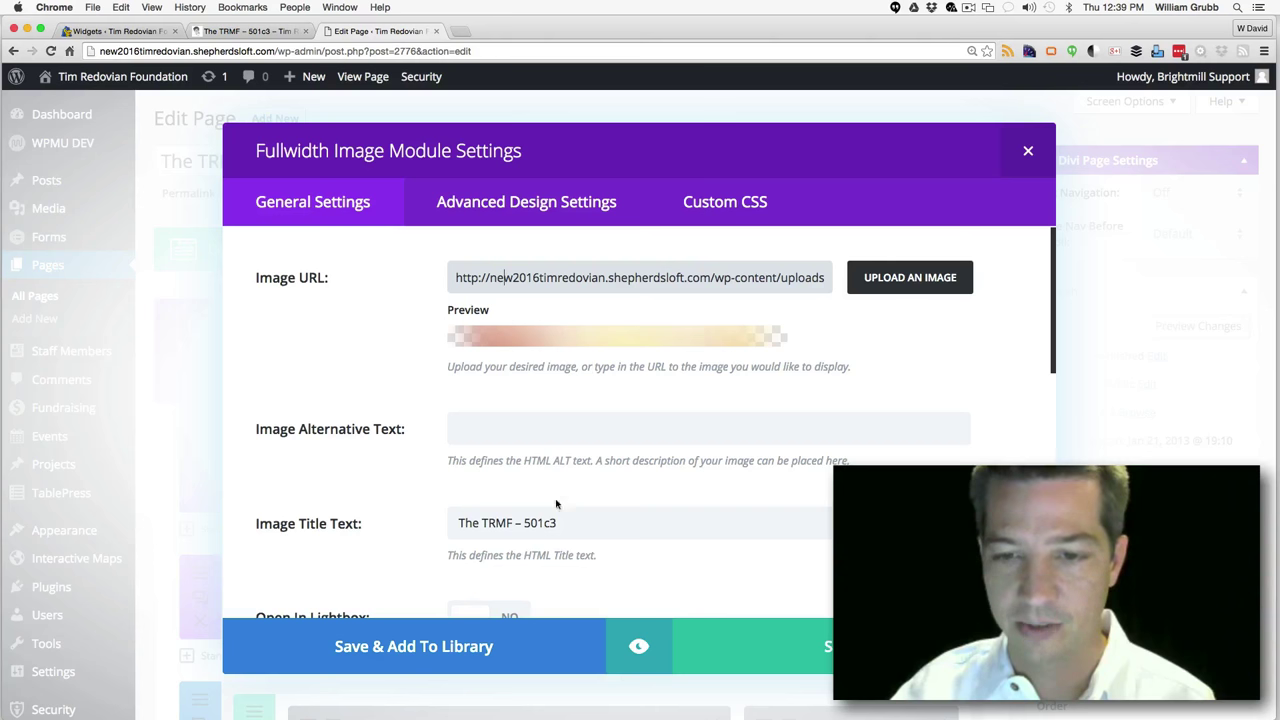
{"action": "triple_click", "coordinate": [550, 528]}
{"action": "key", "text": "super+c"}
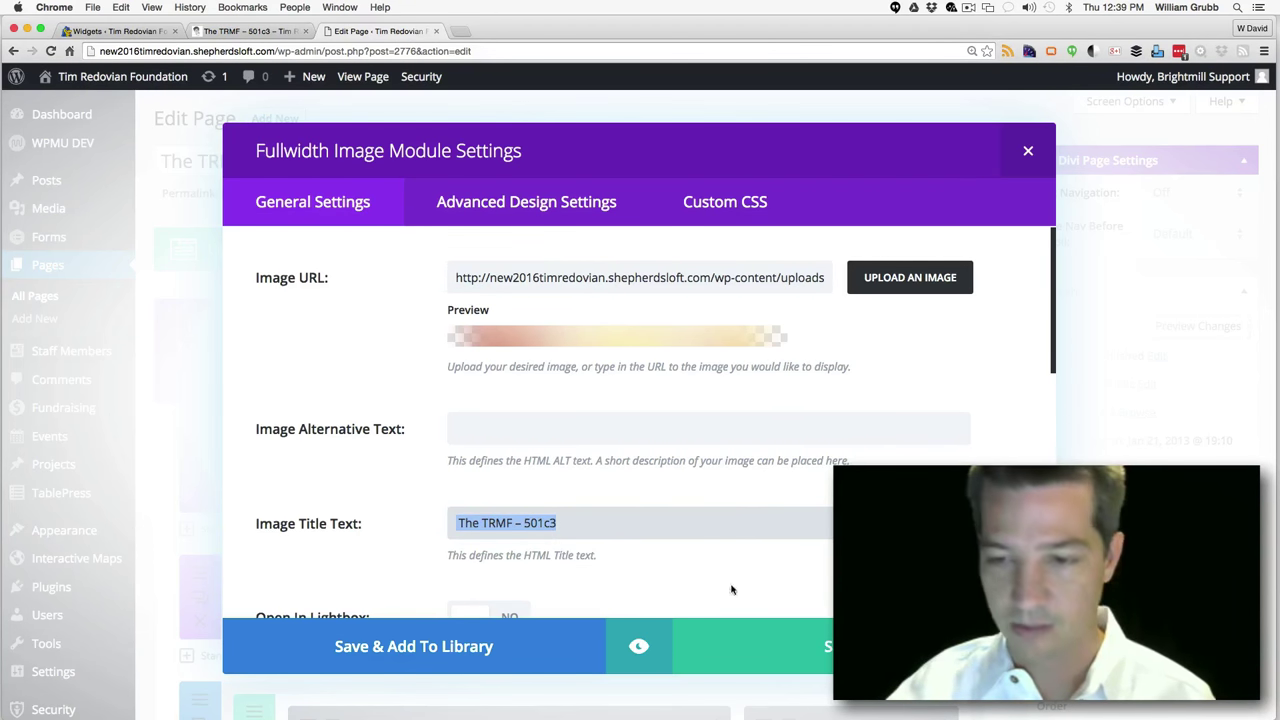
{"action": "left_click", "coordinate": [1028, 151]}
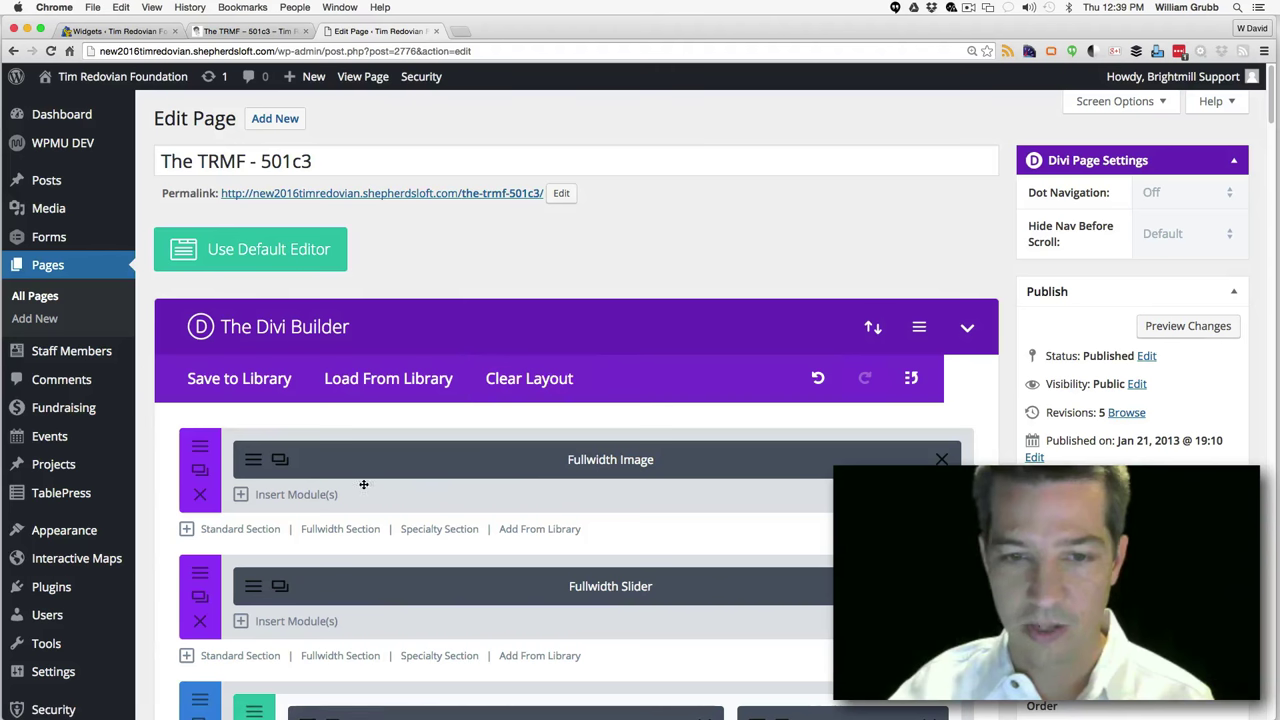
Add a Fullwidth Header titled 'The TRMF – 501c3' on header_divider.png, deleting the Fullwidth Image
{"action": "left_click", "coordinate": [314, 495]}
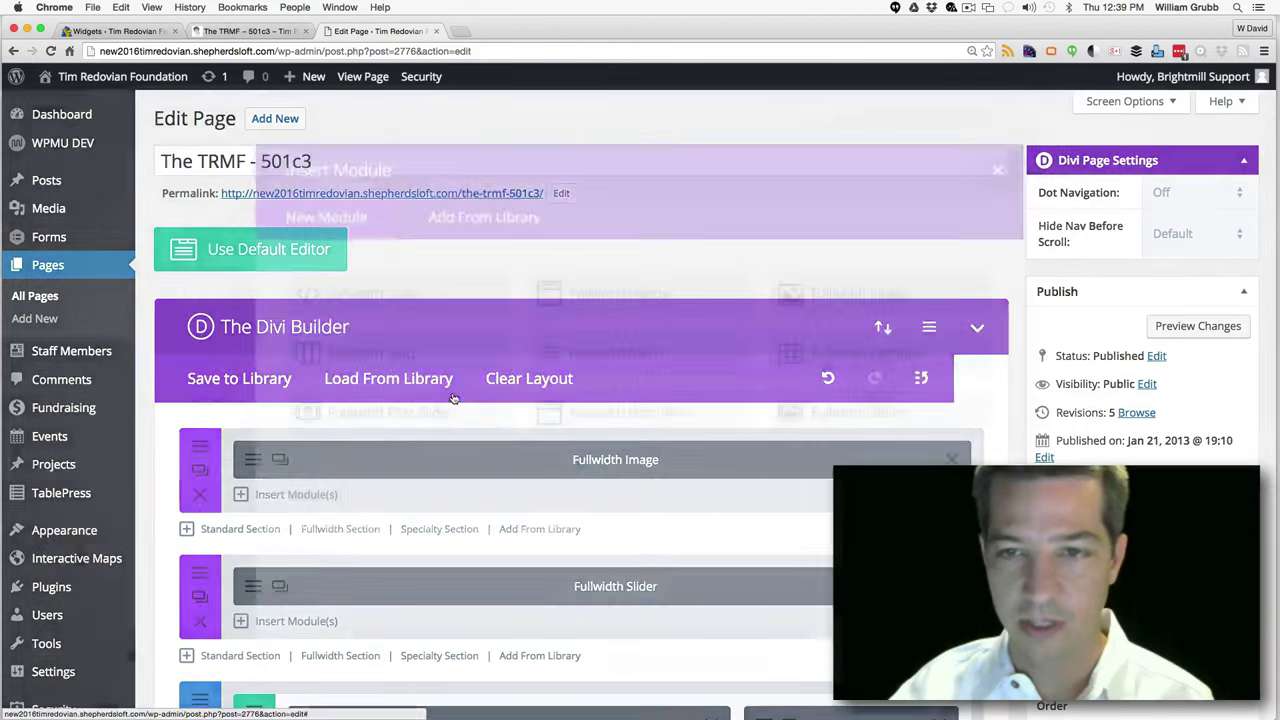
{"action": "left_click", "coordinate": [655, 285]}
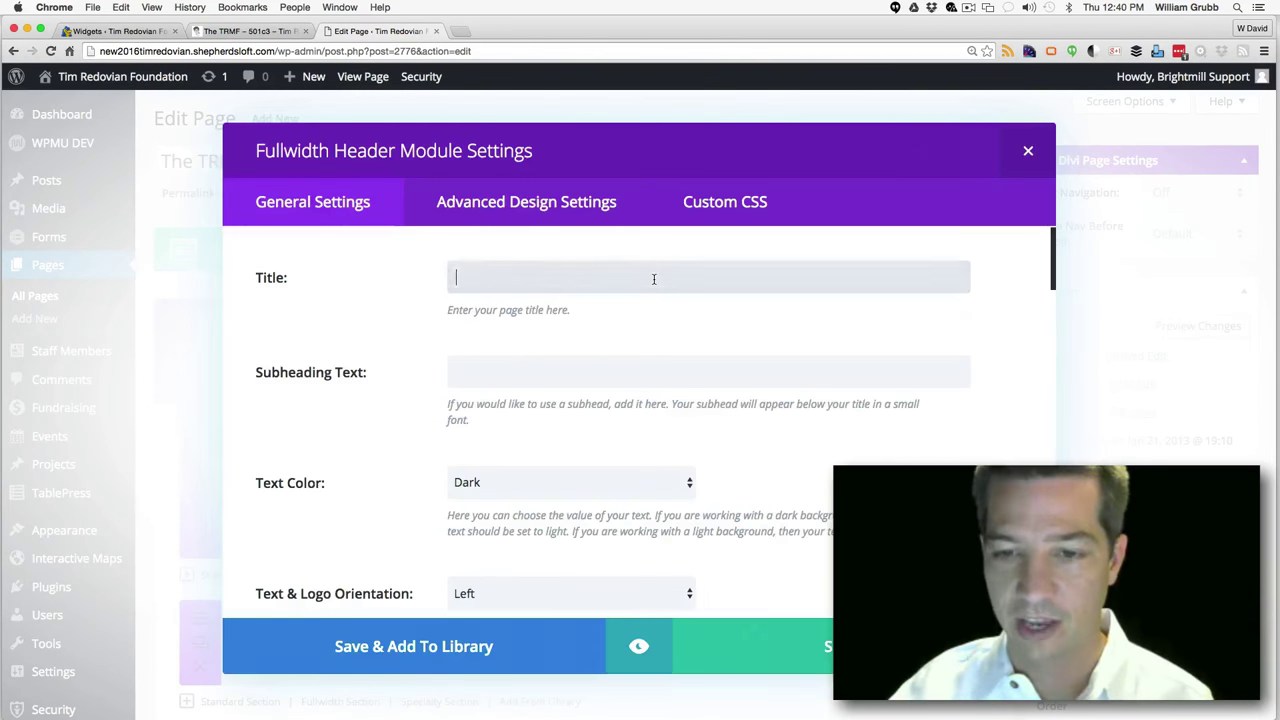
{"action": "key", "text": "super+v"}
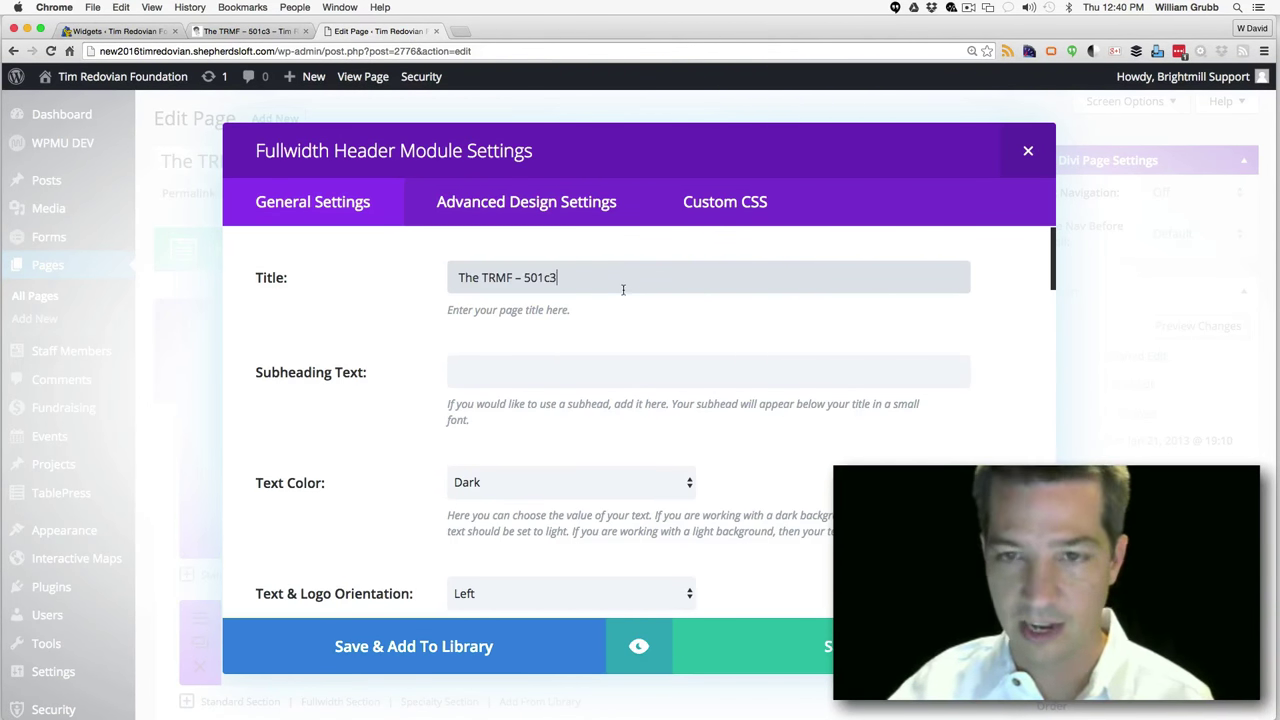
{"action": "left_click_drag", "start_coordinate": [1057, 284], "coordinate": [1043, 424]}
{"action": "left_click", "coordinate": [920, 395]}
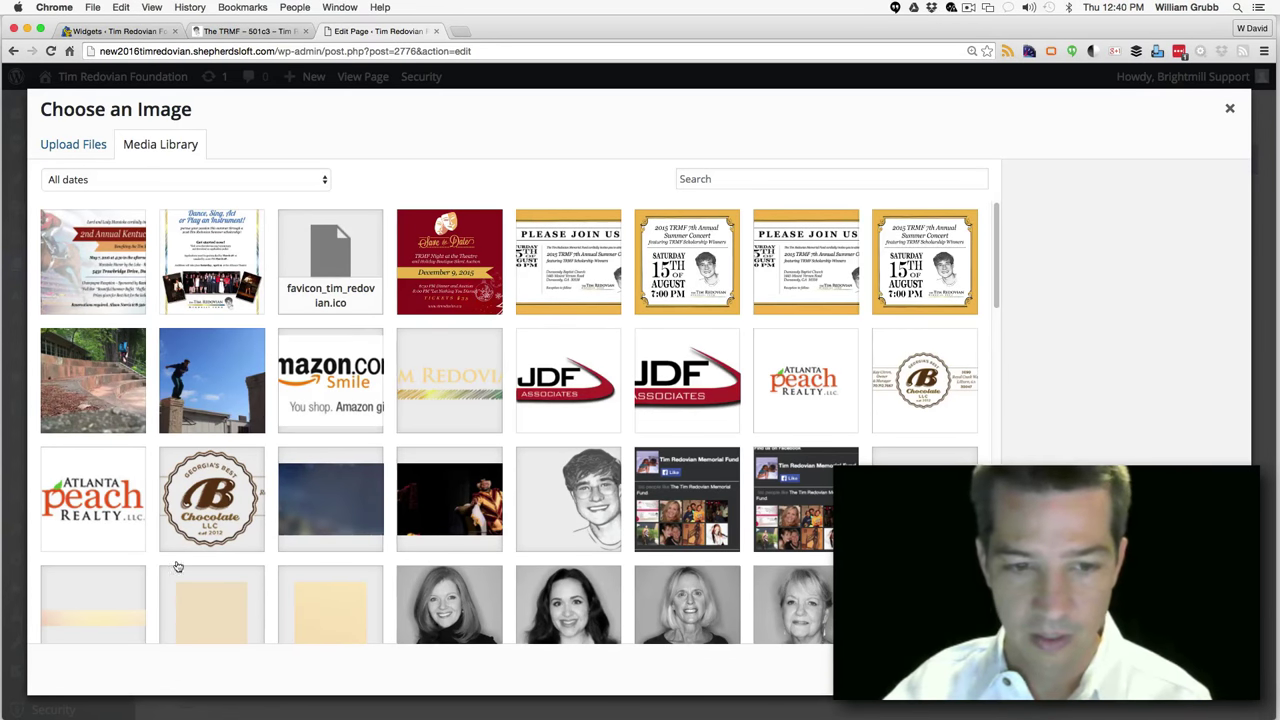
{"action": "left_click", "coordinate": [103, 600]}
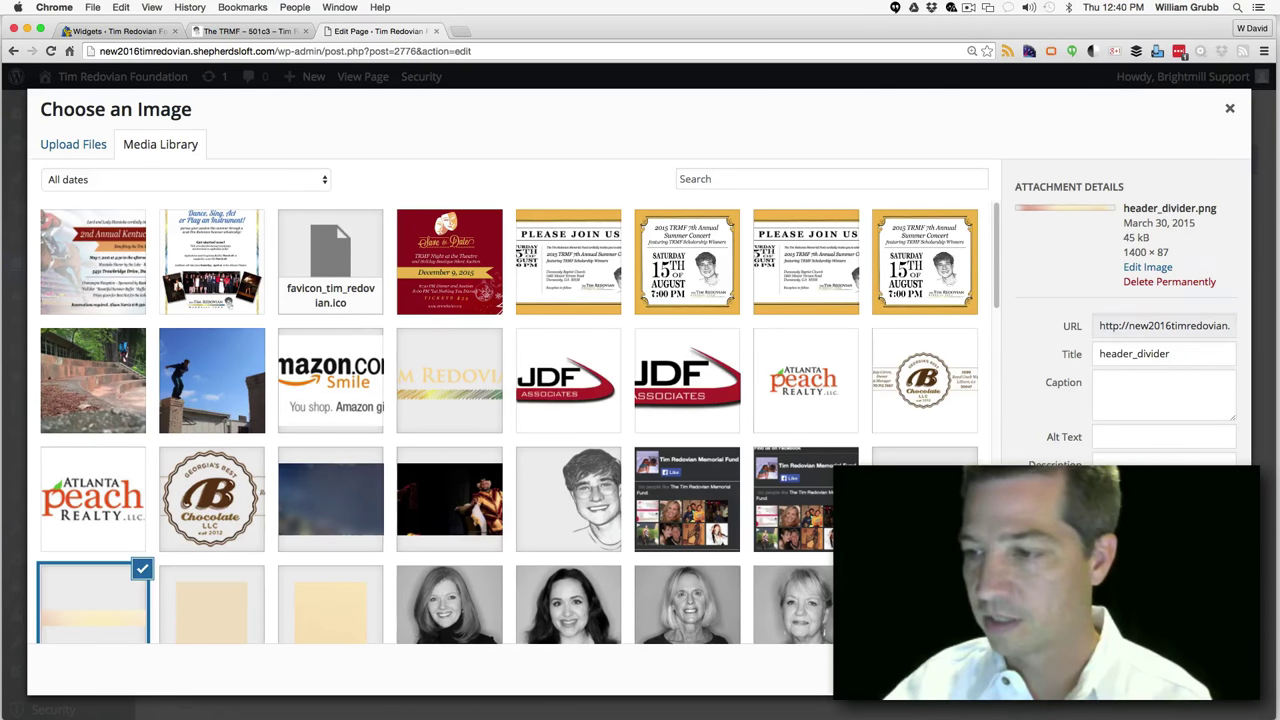
{"action": "left_click", "coordinate": [1180, 668]}
{"action": "left_click", "coordinate": [750, 646]}
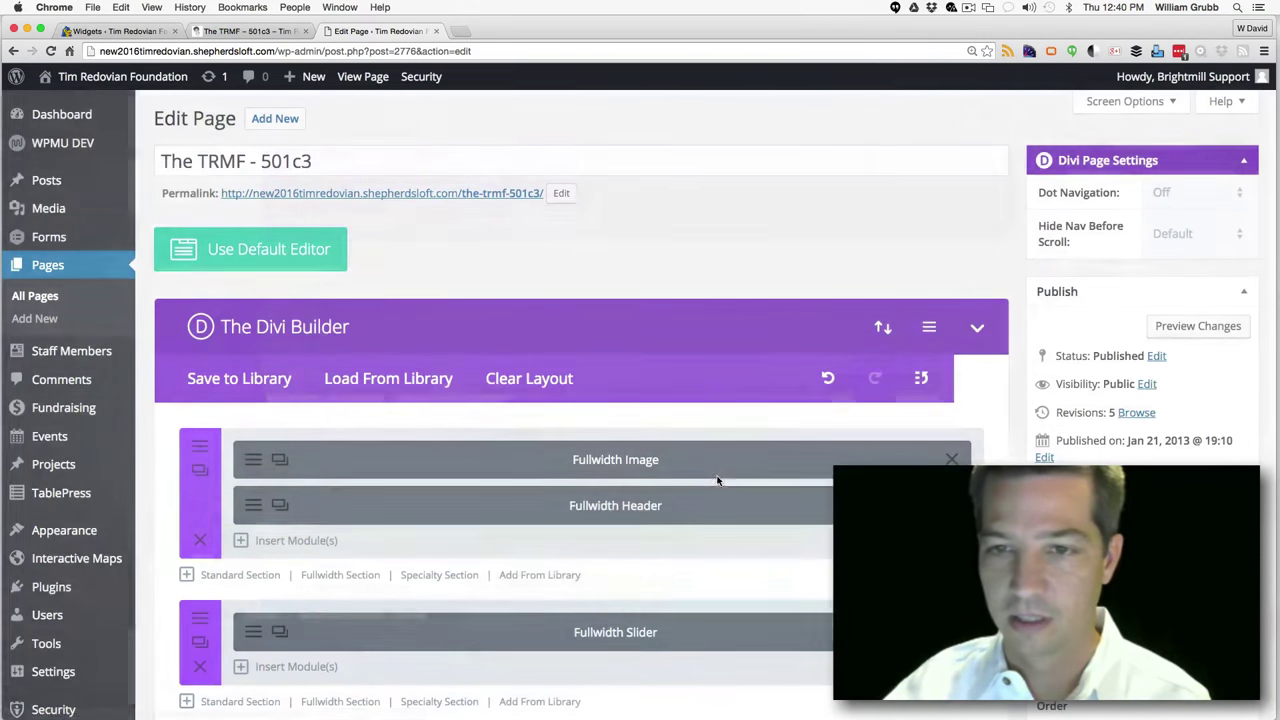
{"action": "left_click", "coordinate": [941, 459]}
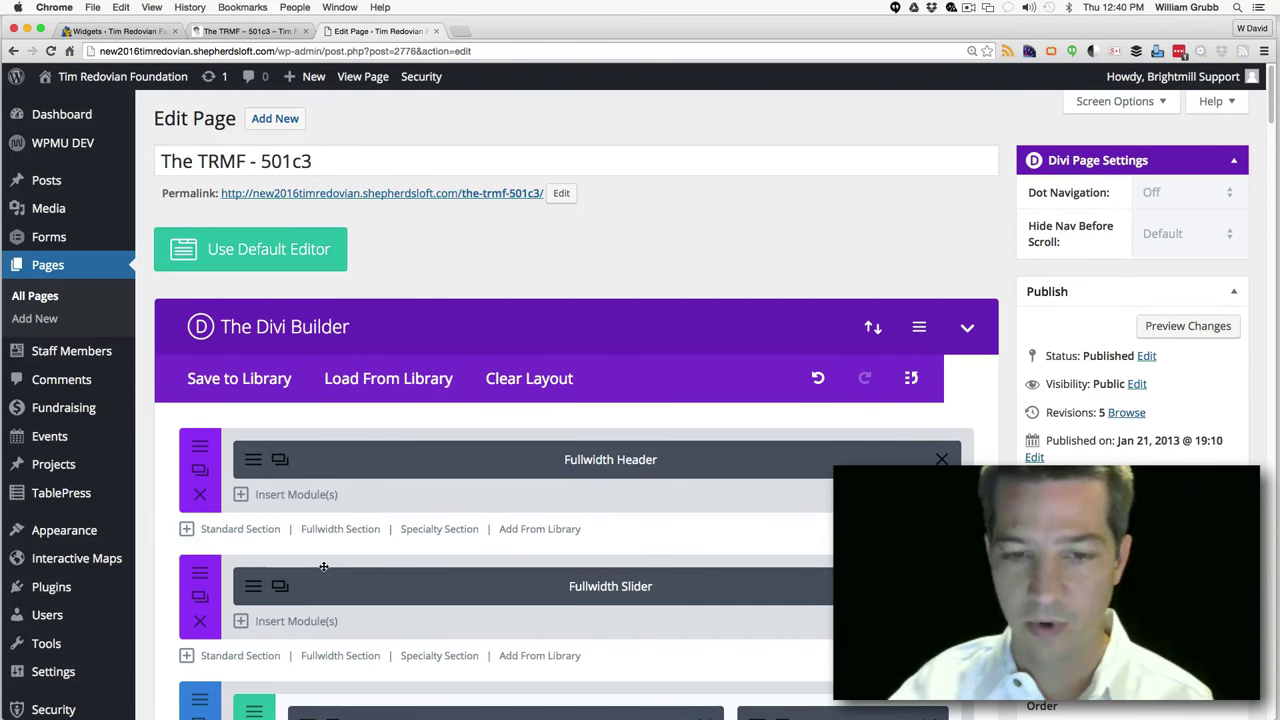
Turn on Automatic Animation and Remove Inner Shadow for the Fullwidth Slider, then update the page
{"action": "left_click", "coordinate": [432, 565]}
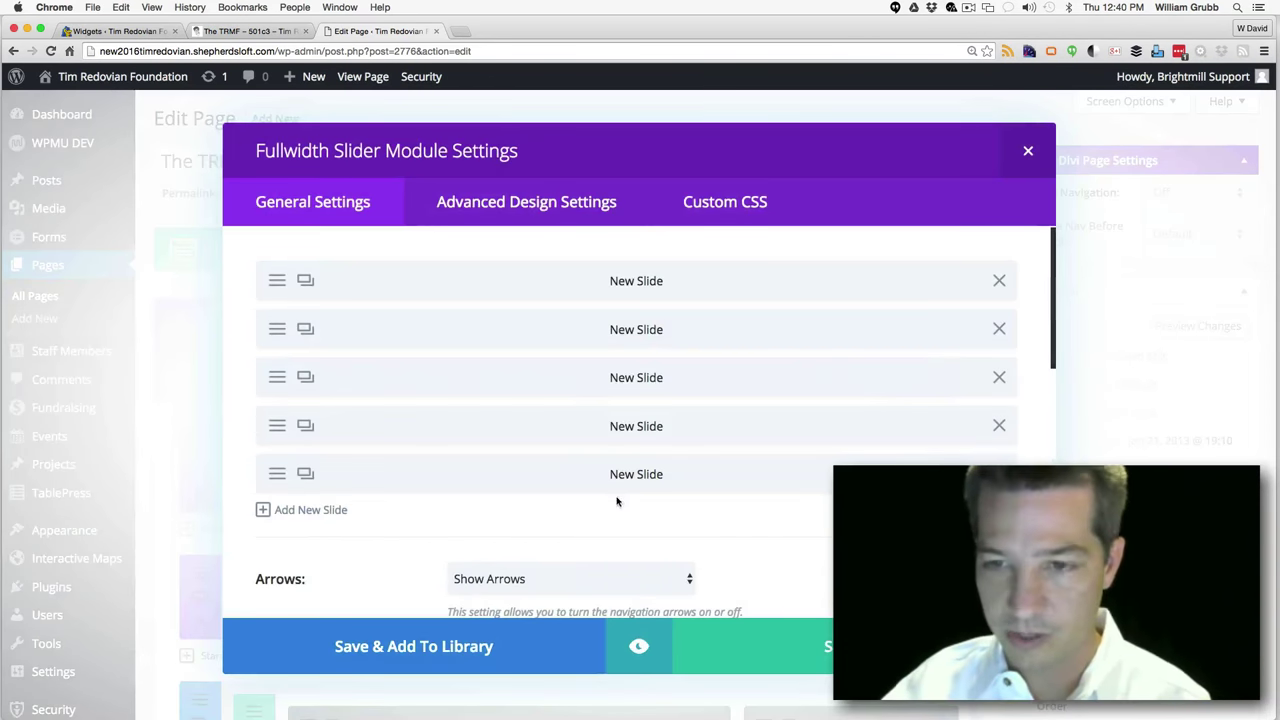
{"action": "left_click_drag", "start_coordinate": [1050, 333], "coordinate": [1047, 440]}
{"action": "scroll", "coordinate": [718, 421], "scroll_direction": "down", "scroll_amount": 1}
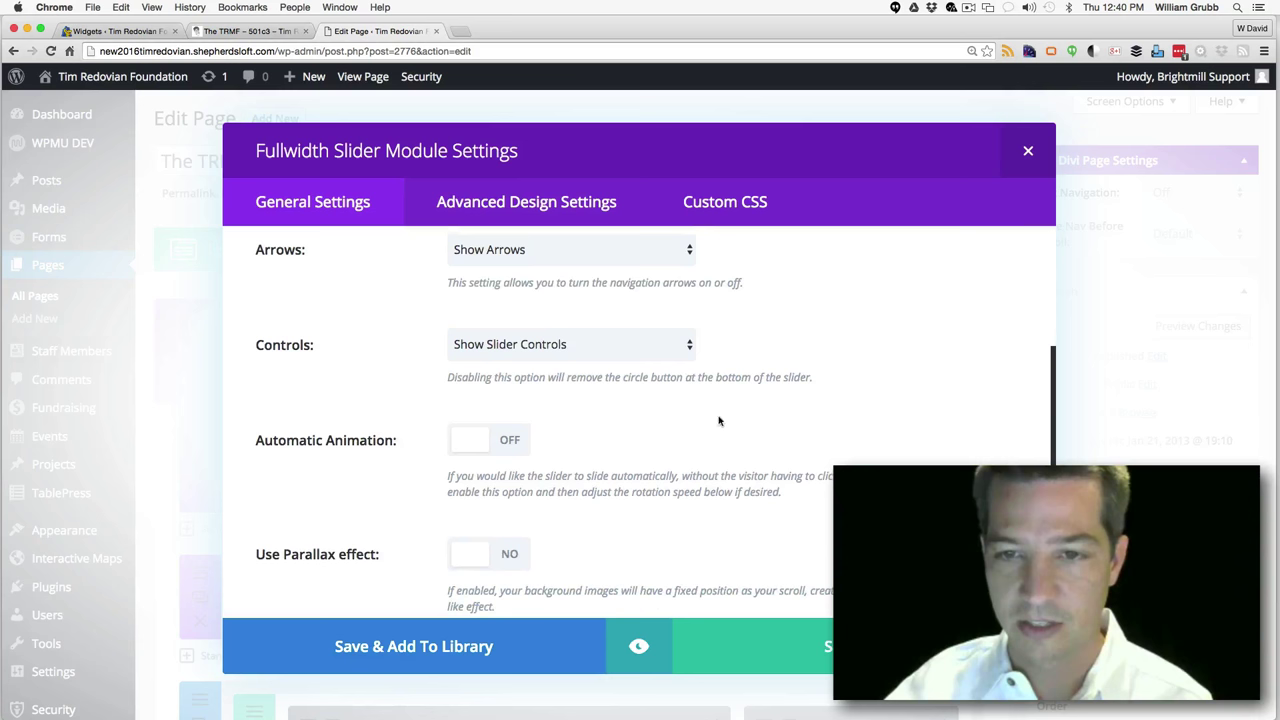
{"action": "left_click", "coordinate": [507, 442]}
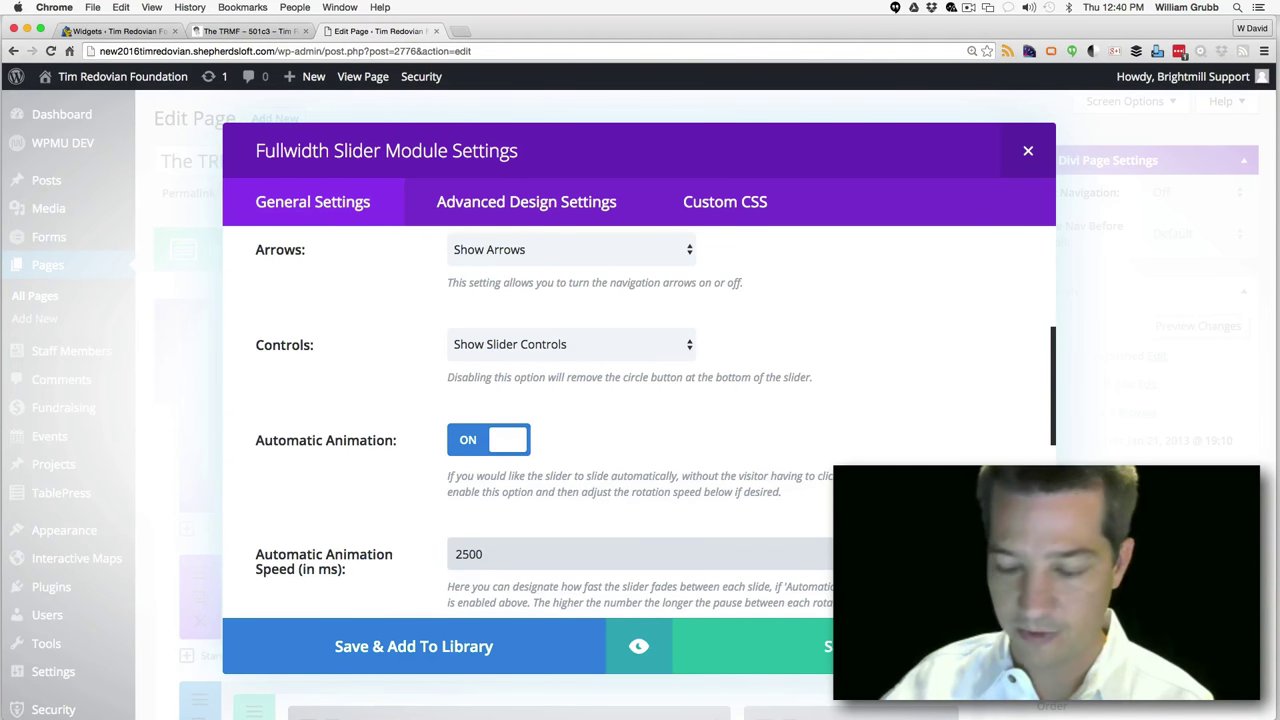
{"action": "scroll", "coordinate": [638, 420], "scroll_direction": "down", "scroll_amount": 5}
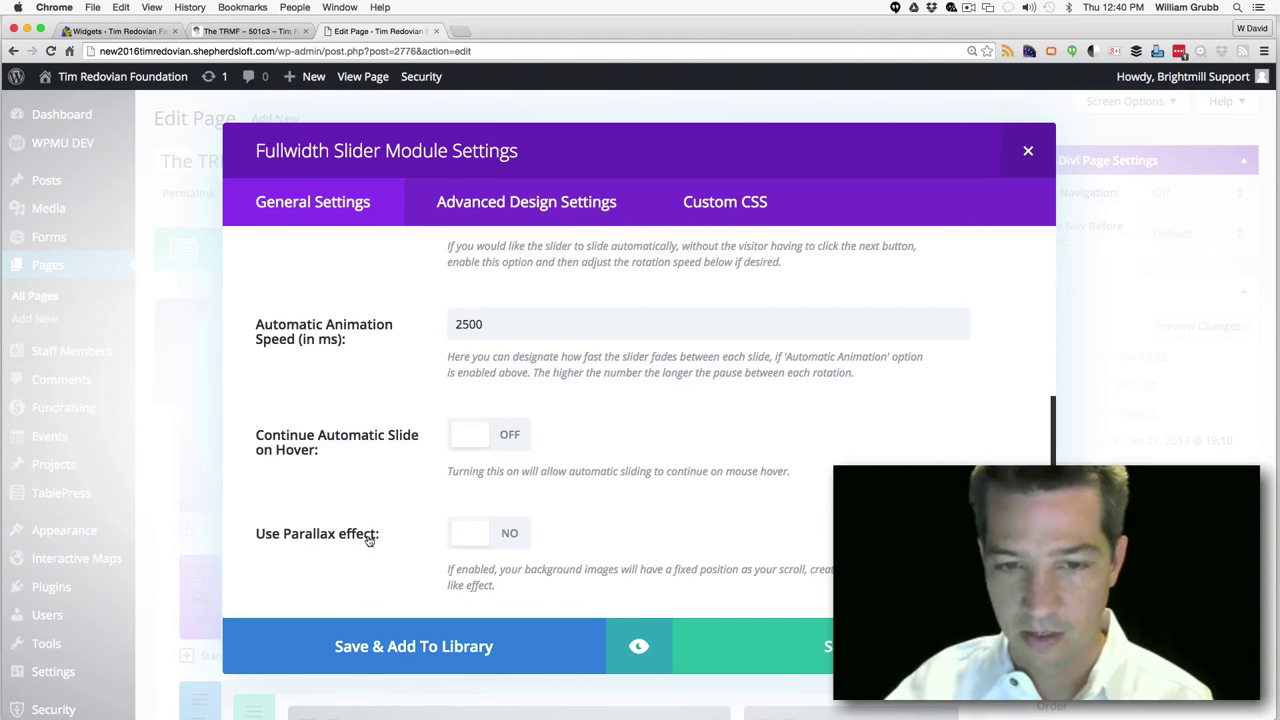
{"action": "scroll", "coordinate": [793, 490], "scroll_direction": "down", "scroll_amount": 5}
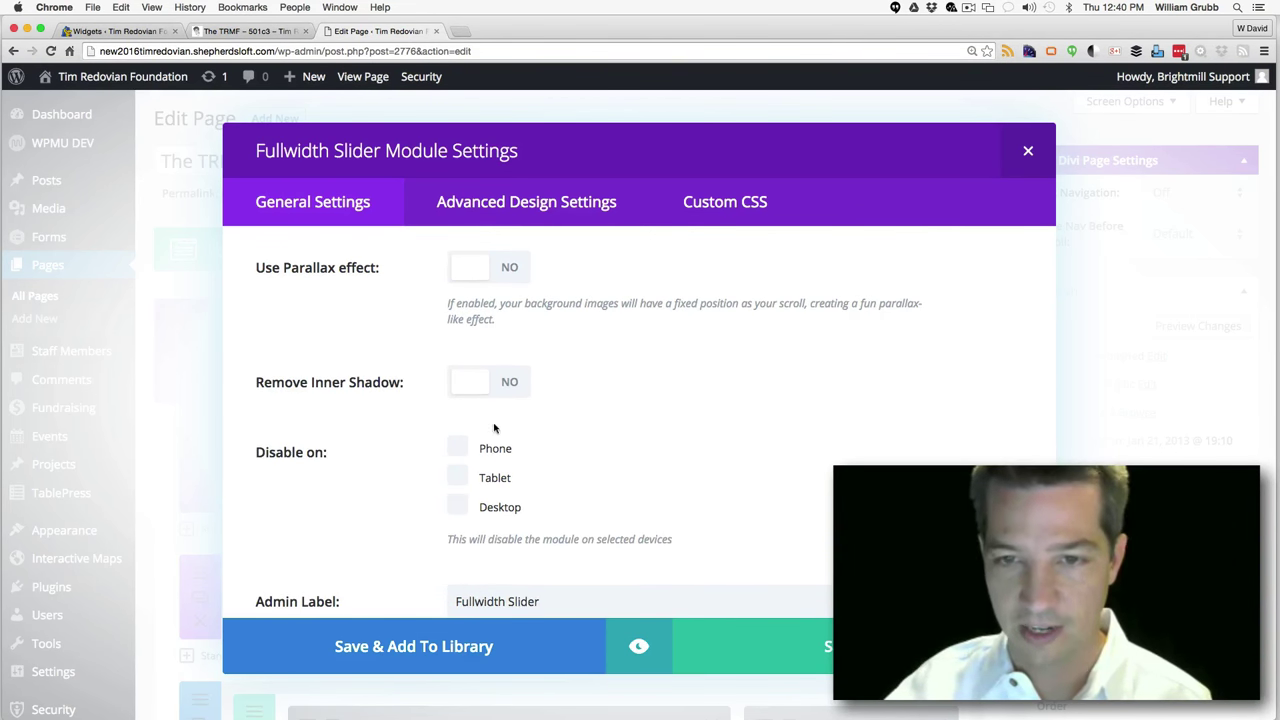
{"action": "left_click", "coordinate": [510, 388]}
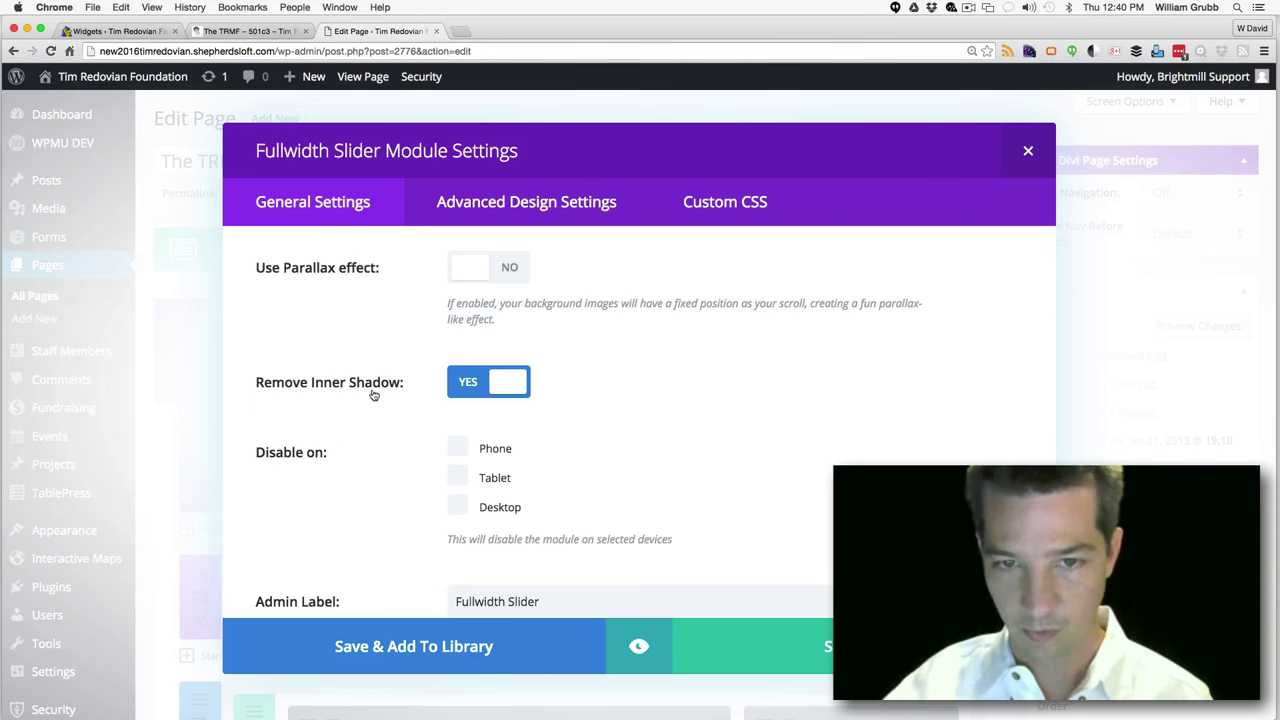
{"action": "left_click", "coordinate": [795, 640]}
{"action": "left_click", "coordinate": [1205, 495]}
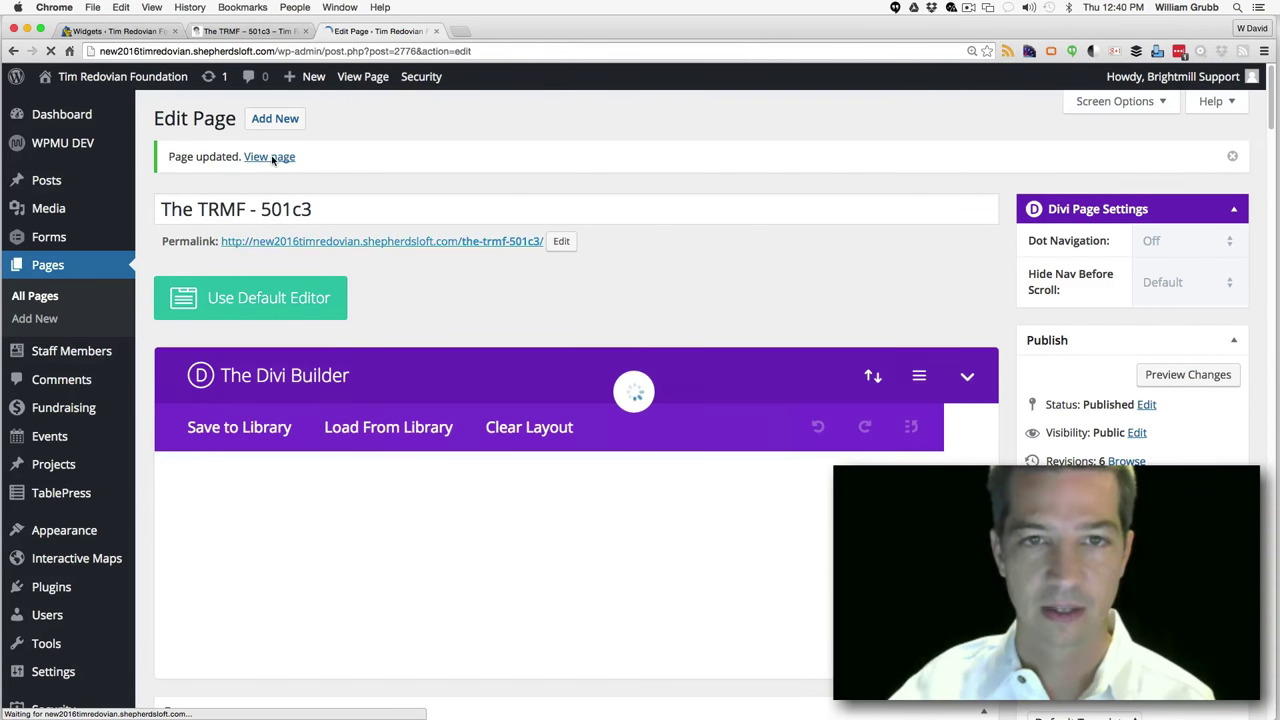
Browse the live Who Is Tim Redovian, Why We Exist and TRMF – 501c3 pages
{"action": "left_click", "coordinate": [270, 158]}
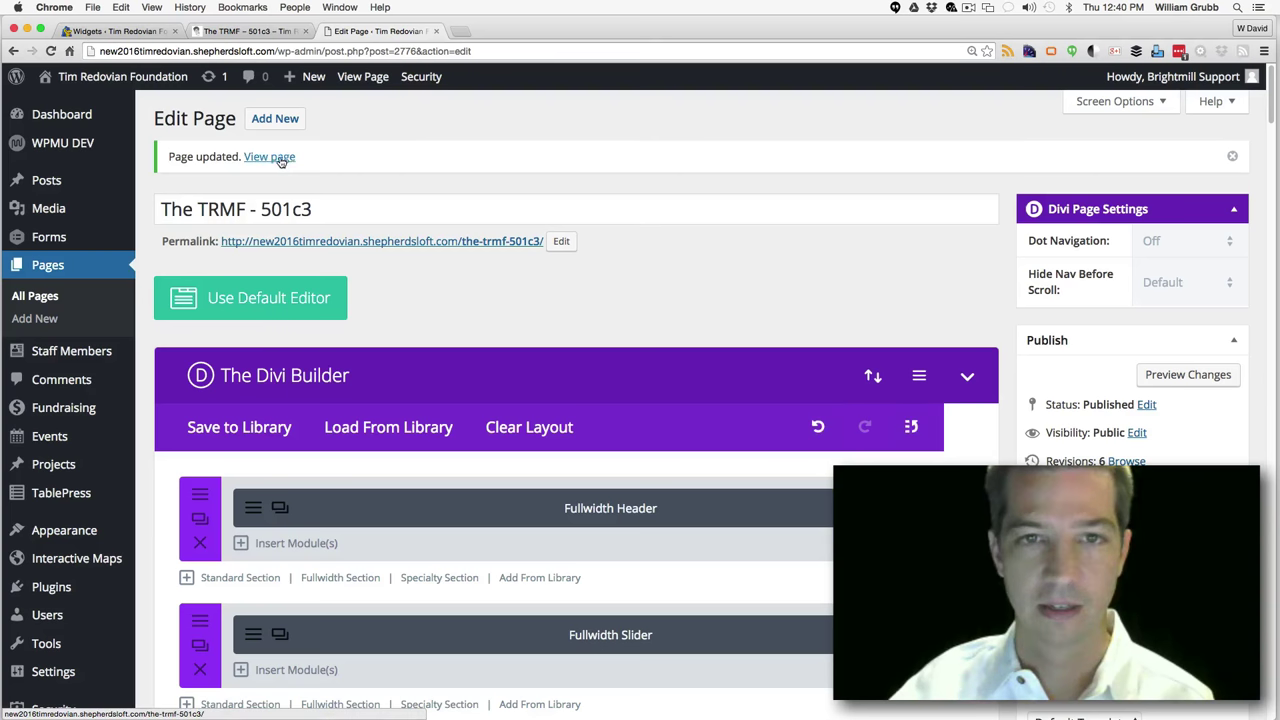
{"action": "left_click", "coordinate": [280, 160]}
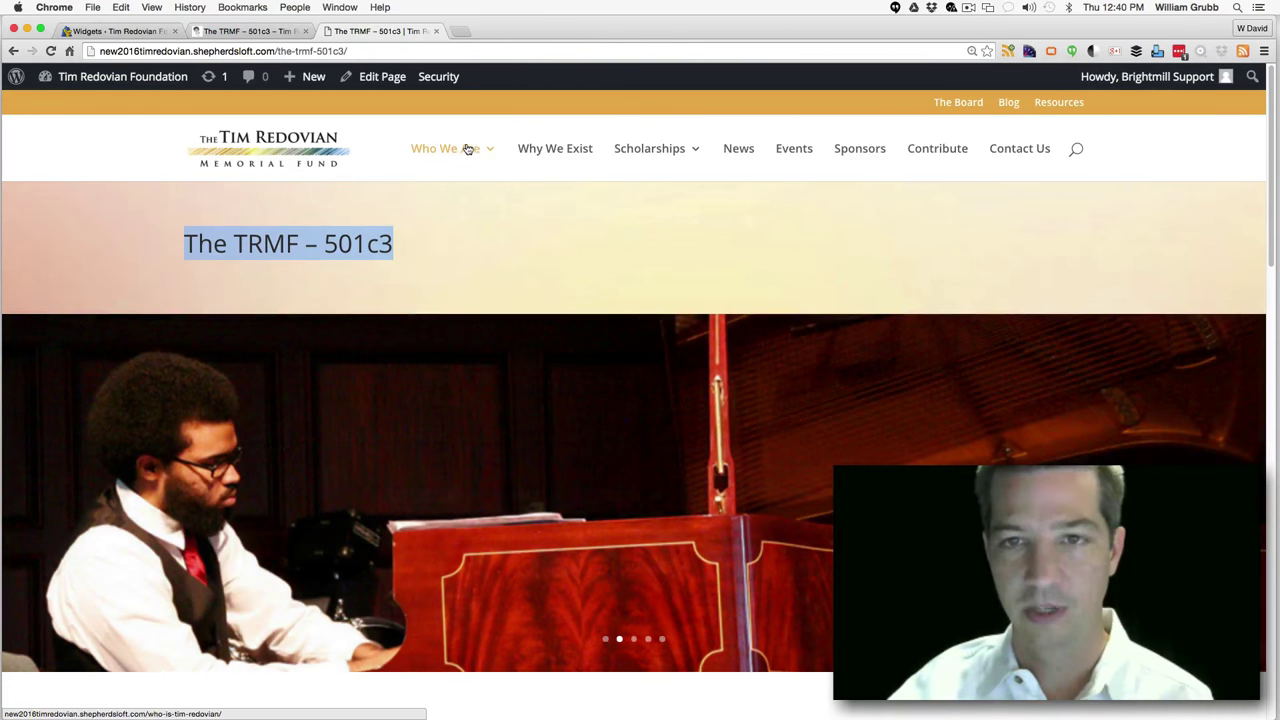
{"action": "mouse_move", "coordinate": [466, 150]}
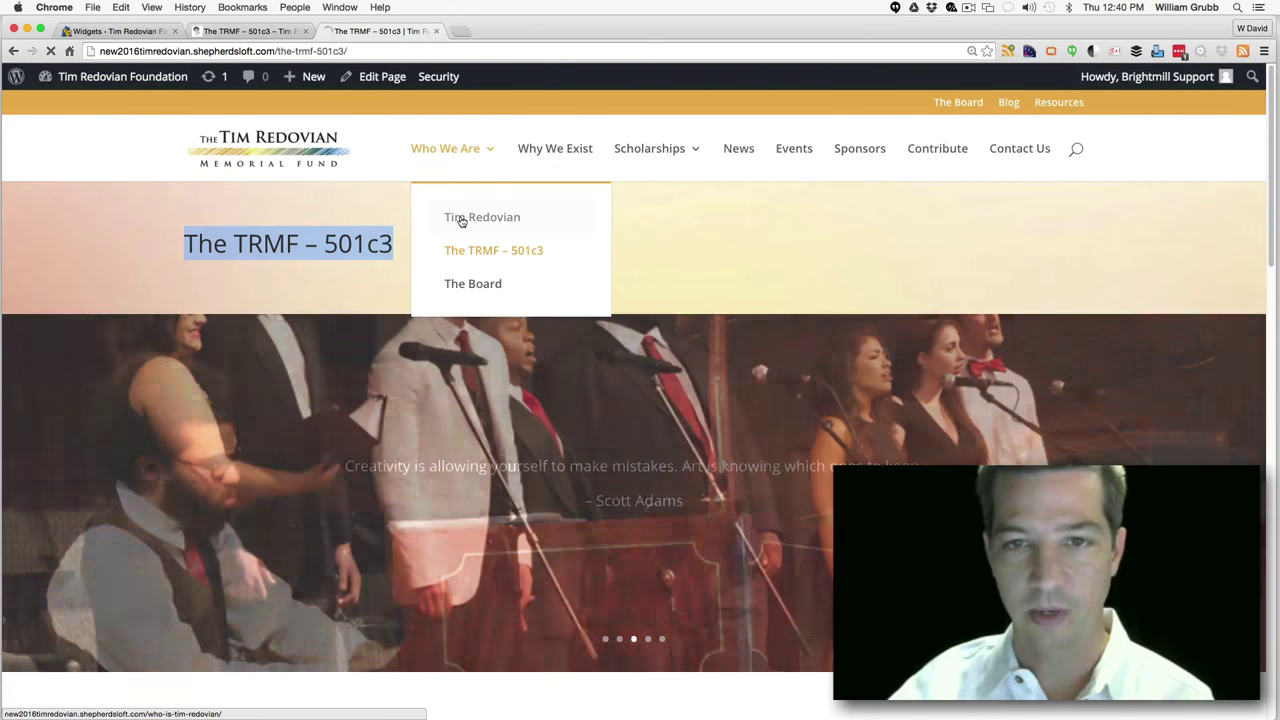
{"action": "left_click", "coordinate": [461, 220]}
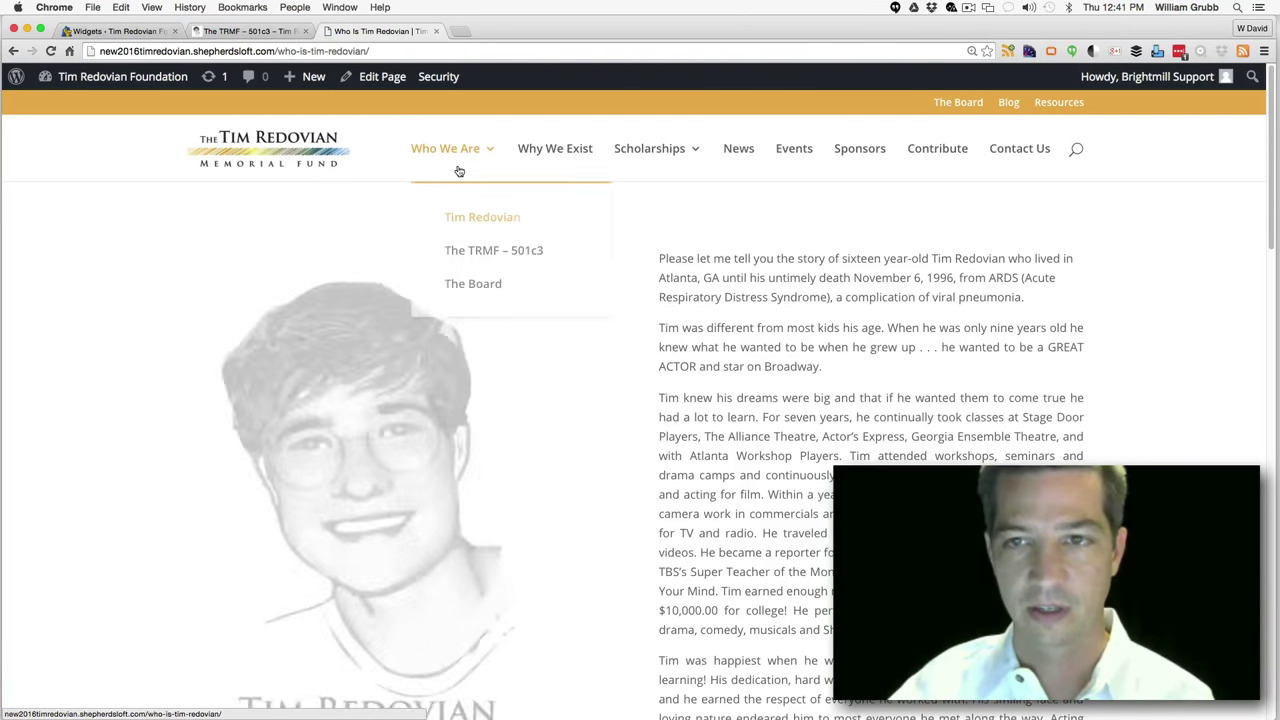
{"action": "left_click", "coordinate": [558, 152]}
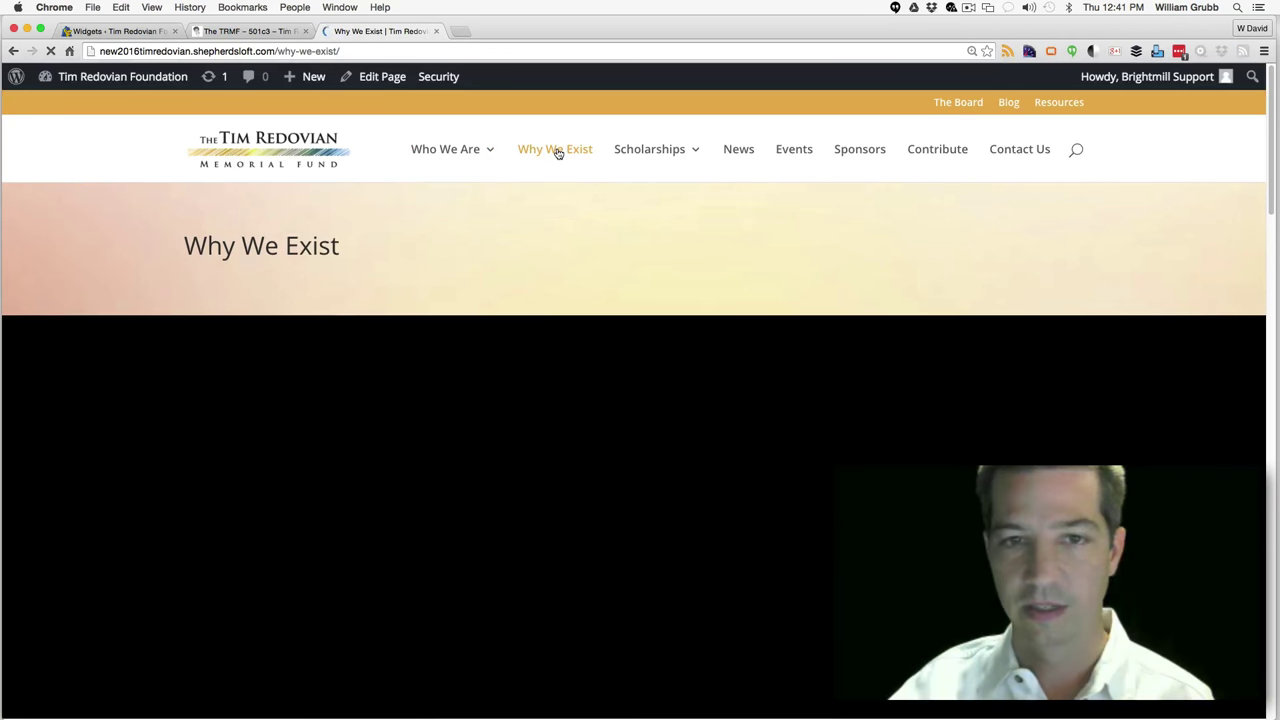
{"action": "triple_click", "coordinate": [366, 238]}
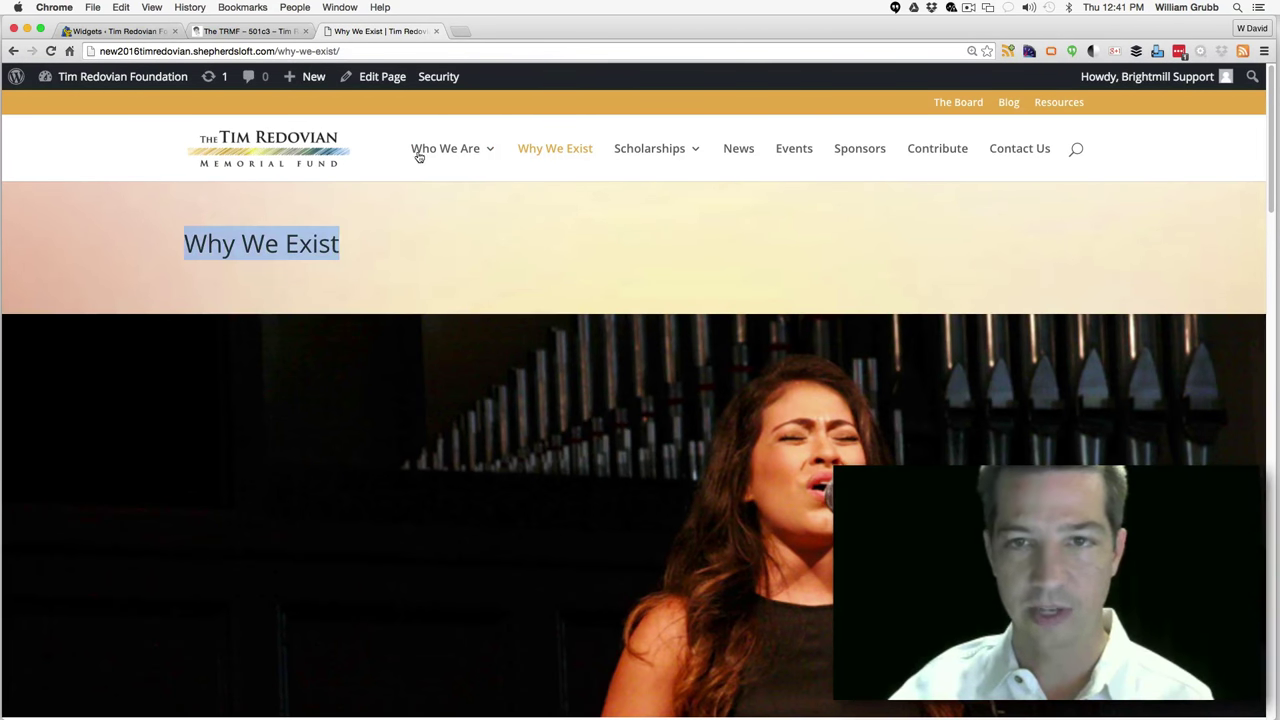
{"action": "mouse_move", "coordinate": [440, 205]}
{"action": "left_click", "coordinate": [446, 257]}
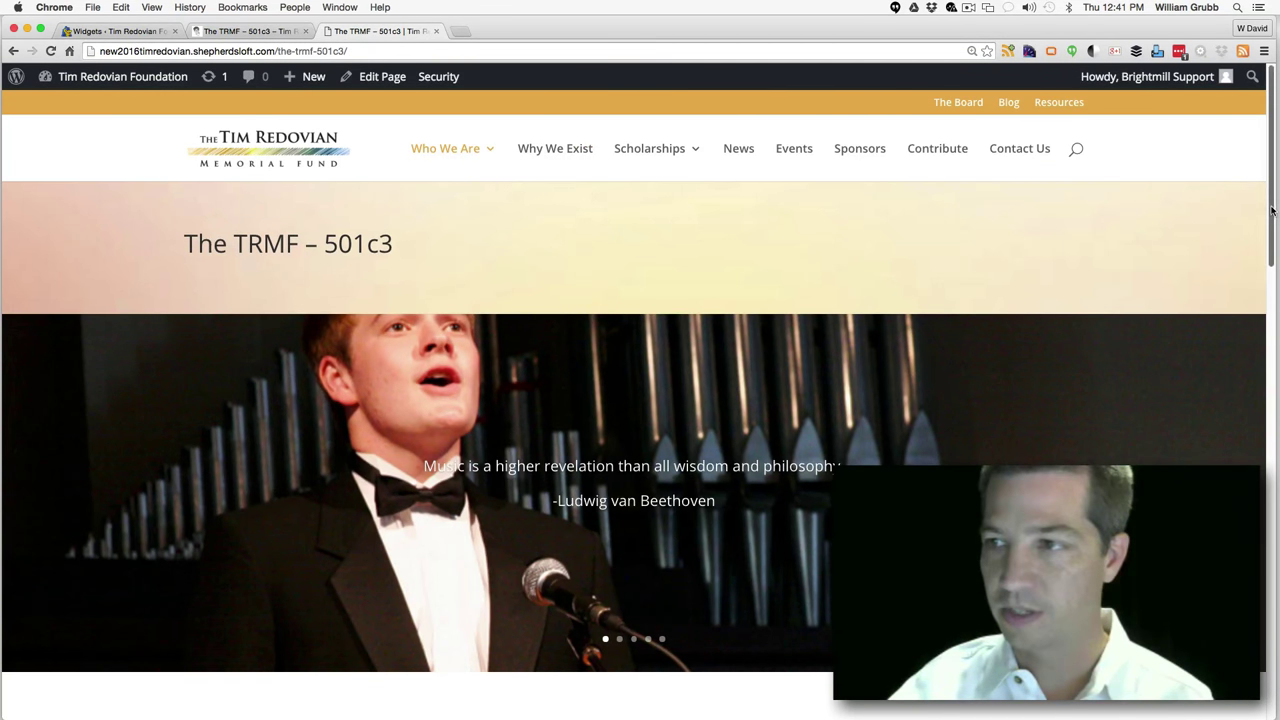
Return to Why We Exist and select the Web address line with leftover shortcode
{"action": "mouse_move", "coordinate": [1271, 215]}
{"action": "left_mouse_down"}
{"action": "mouse_move", "coordinate": [1266, 665]}
{"action": "mouse_move", "coordinate": [1271, 215]}
{"action": "left_mouse_up"}
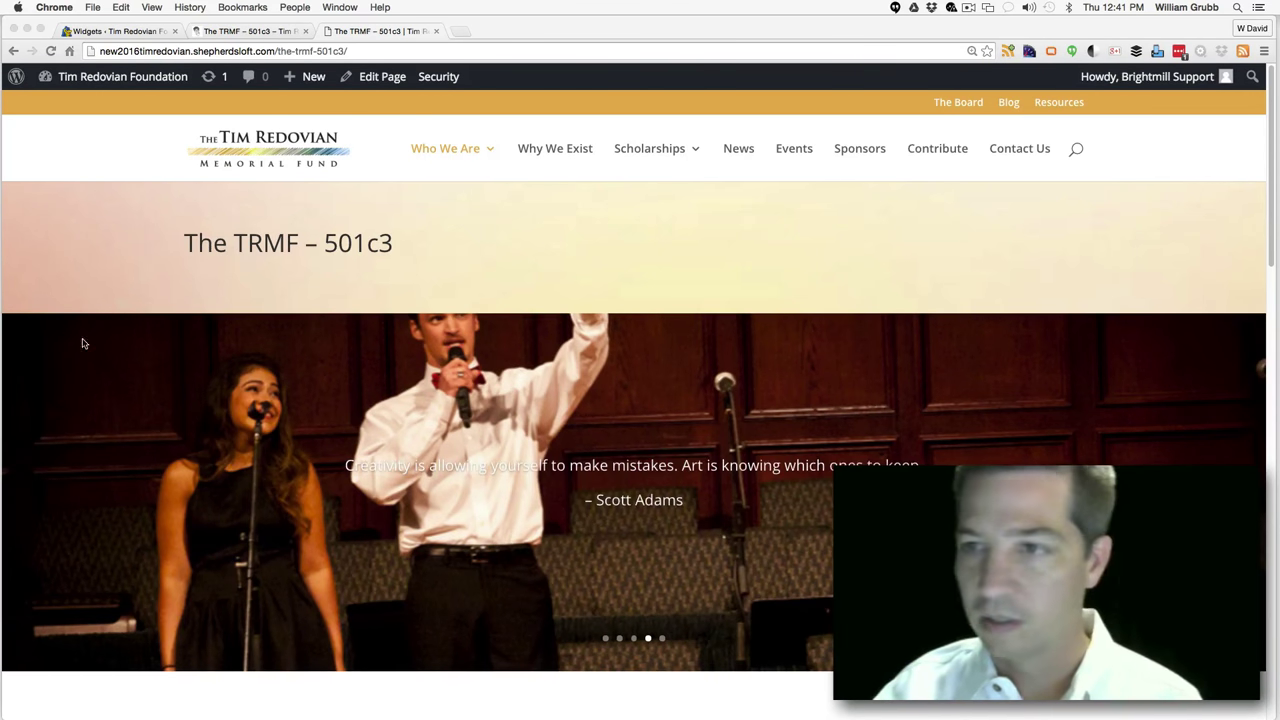
{"action": "mouse_move", "coordinate": [462, 153]}
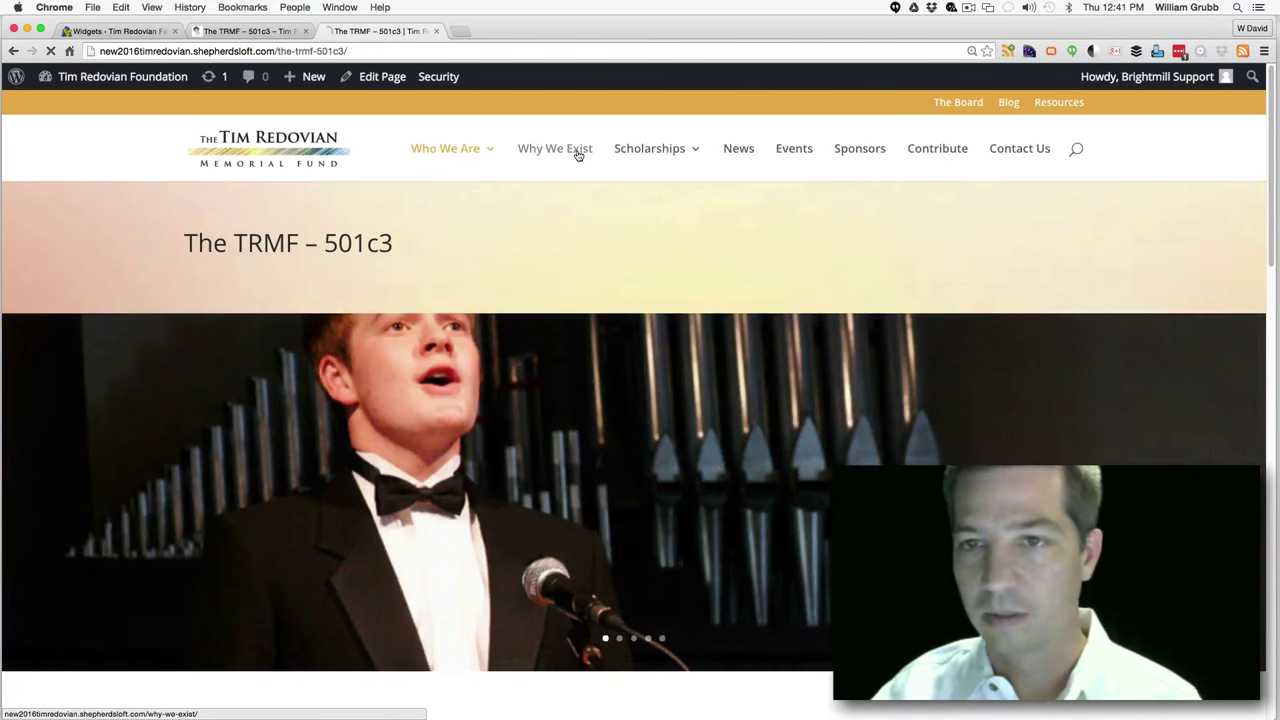
{"action": "left_click", "coordinate": [575, 153]}
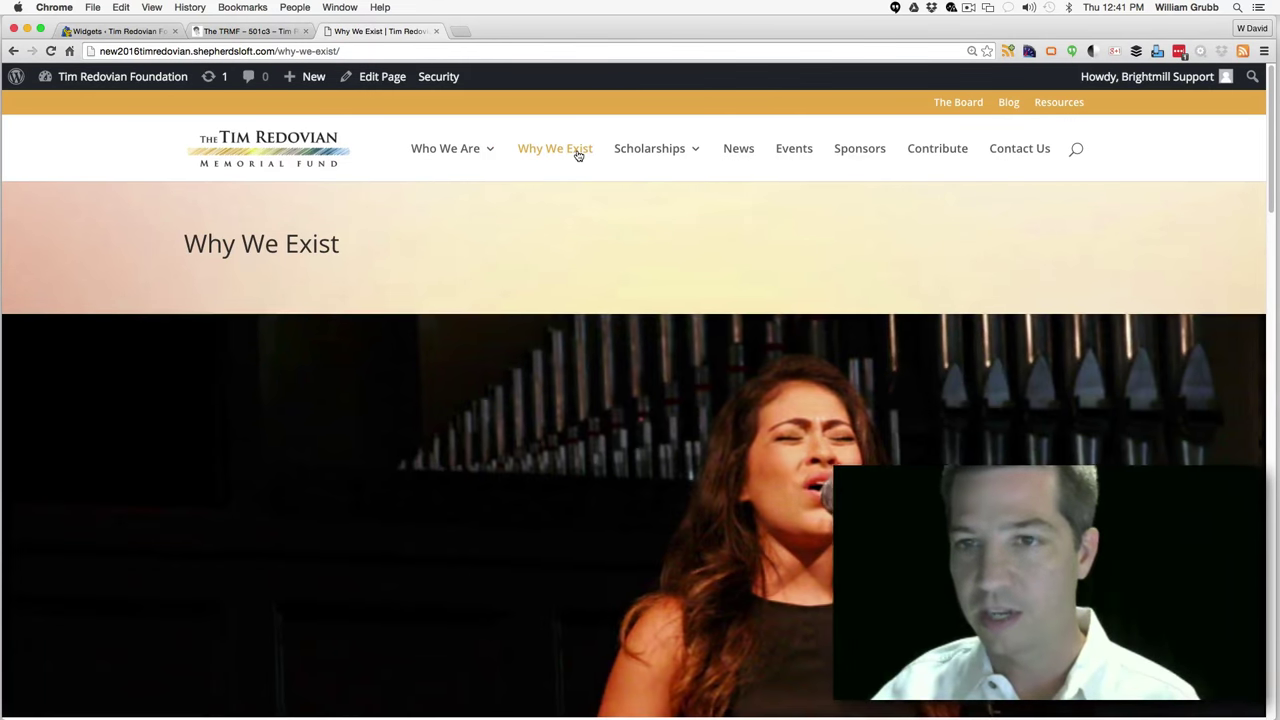
{"action": "left_click_drag", "start_coordinate": [1272, 176], "coordinate": [1274, 283]}
{"action": "scroll", "coordinate": [1274, 283], "scroll_direction": "down", "scroll_amount": 10}
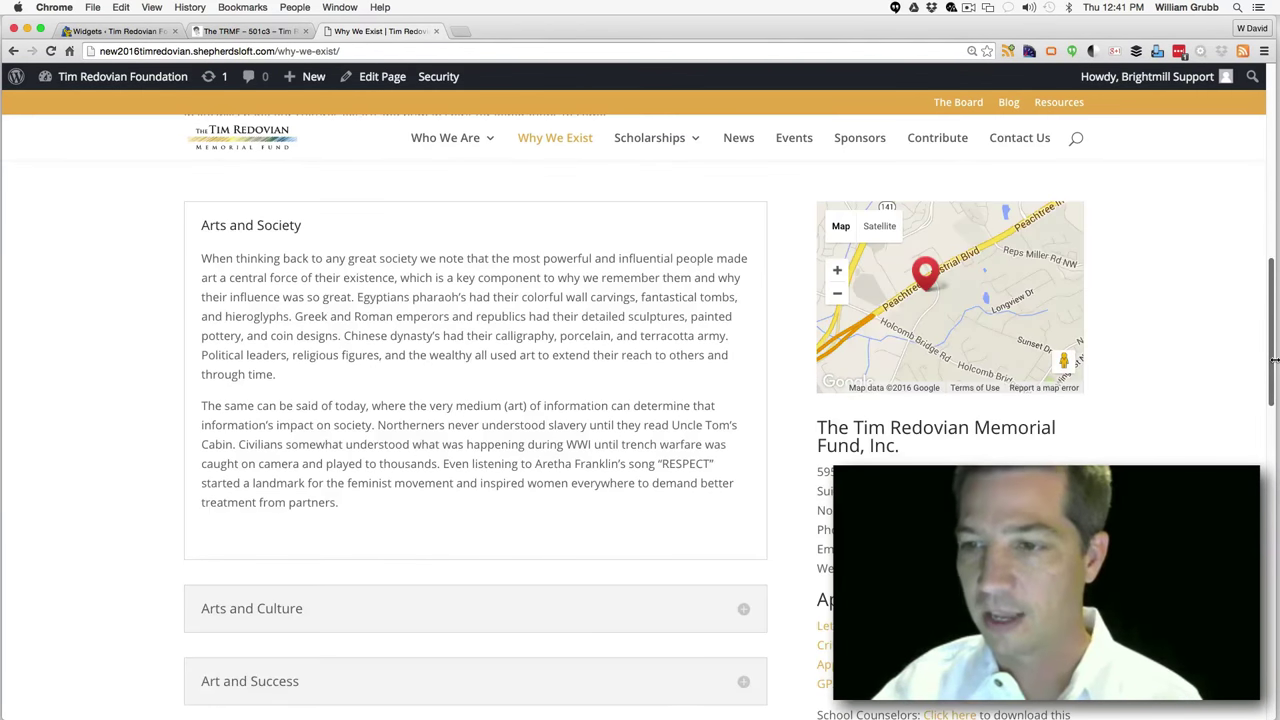
{"action": "triple_click", "coordinate": [1010, 305]}
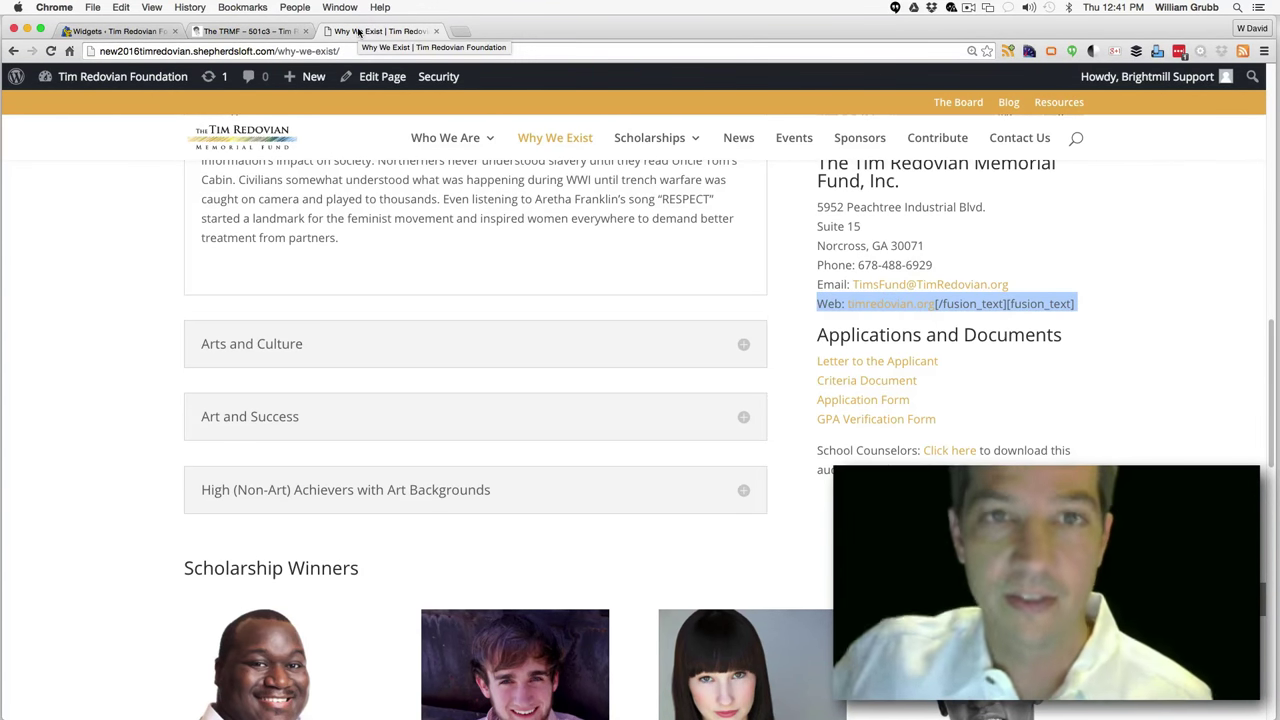
{"action": "left_click", "coordinate": [255, 33]}
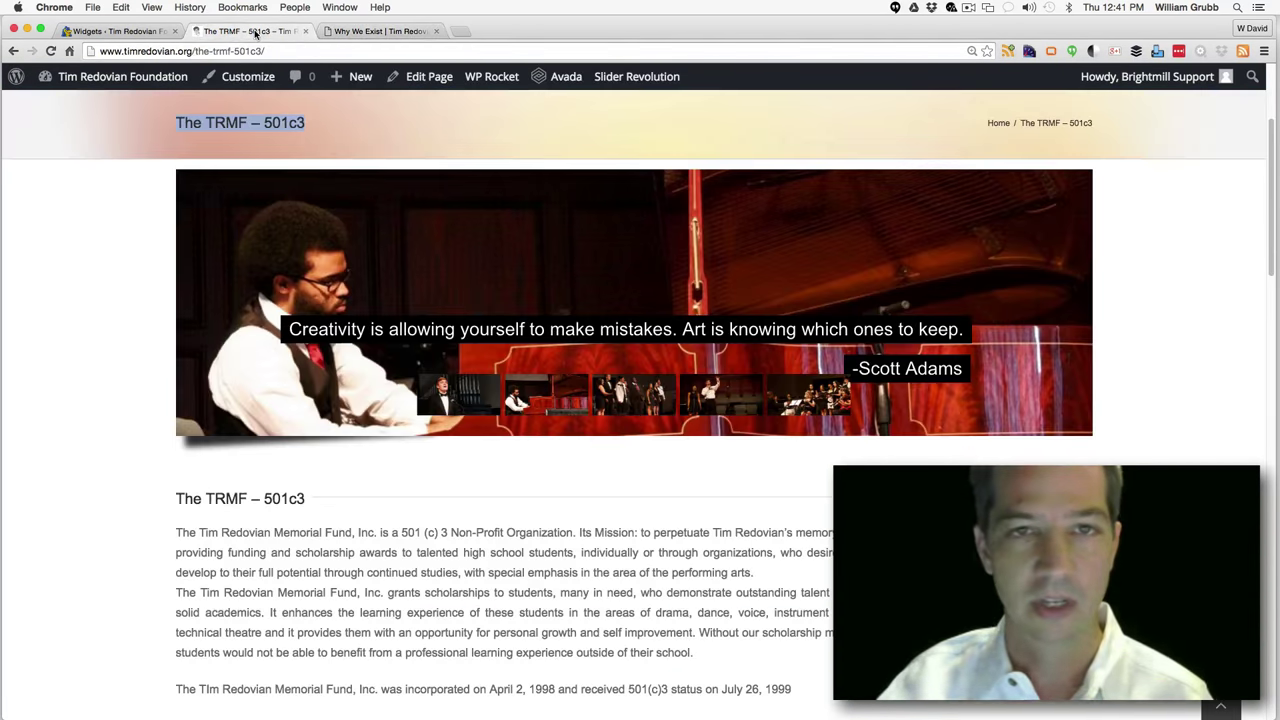
{"action": "left_click", "coordinate": [368, 33]}
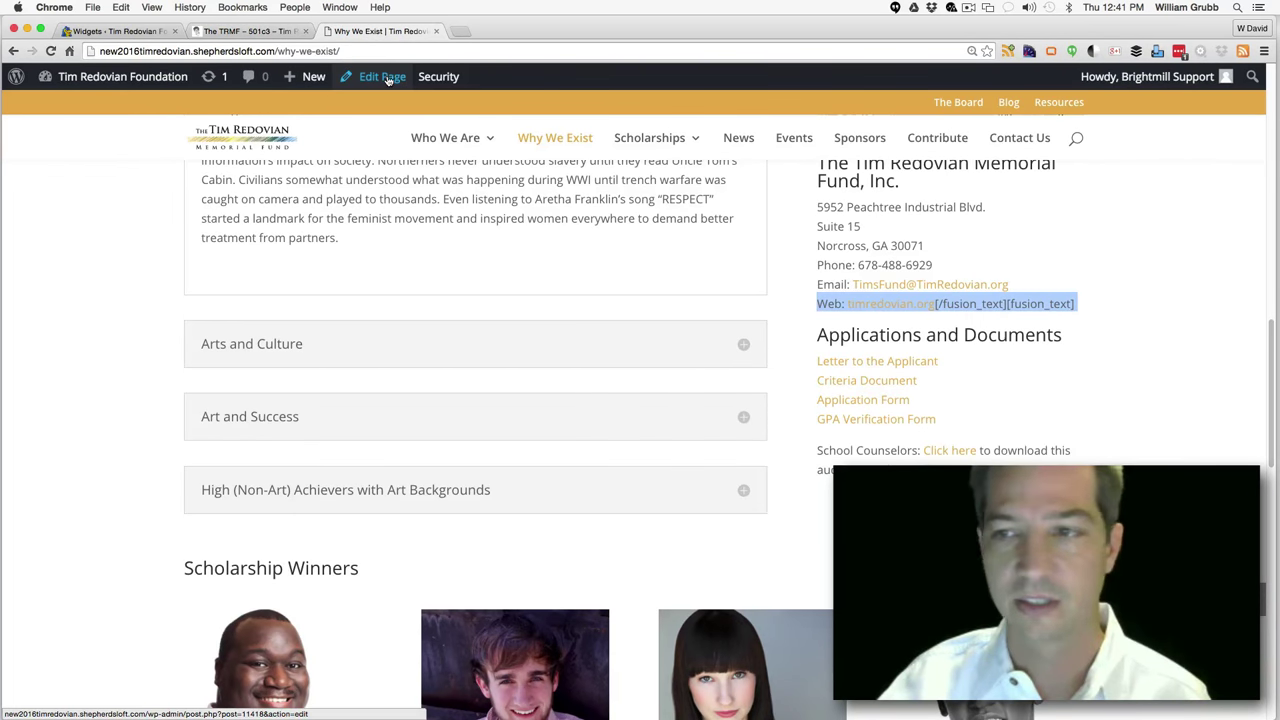
Delete the [/fusion_text][fusion_text] text after timredovian.org in the contact Text module and save
{"action": "left_click", "coordinate": [385, 77]}
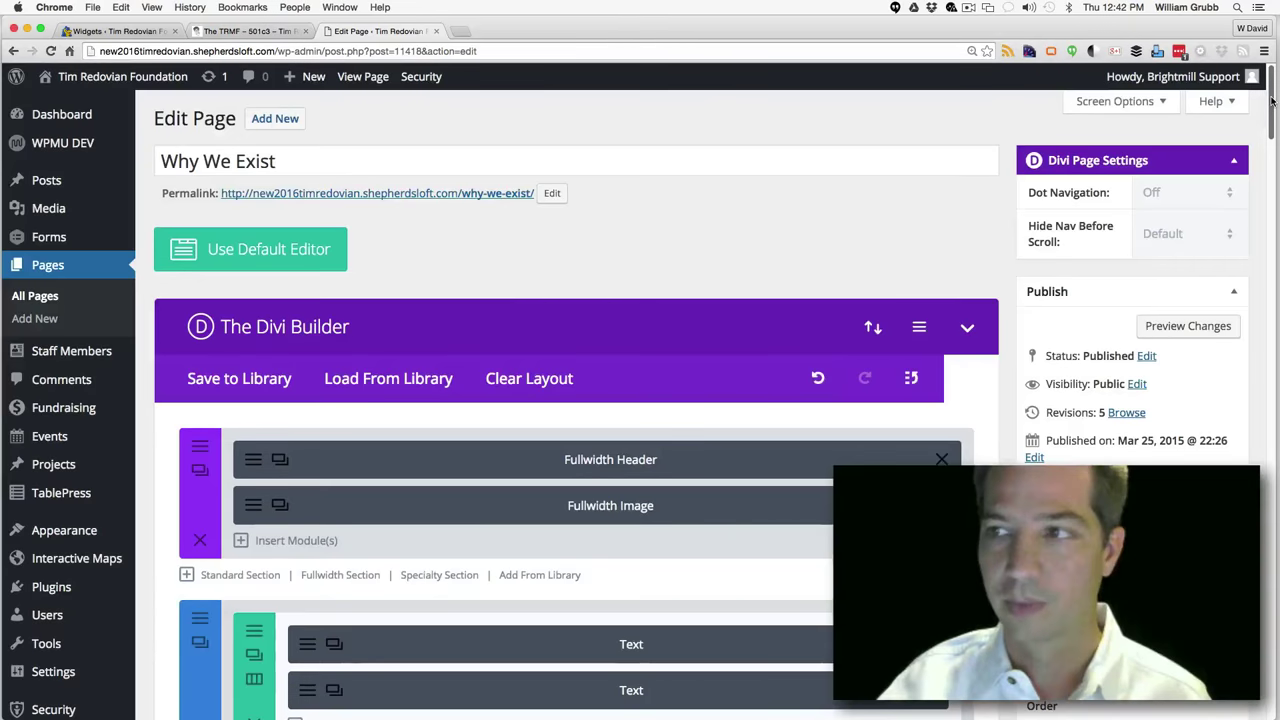
{"action": "left_click_drag", "start_coordinate": [1272, 104], "coordinate": [1272, 130]}
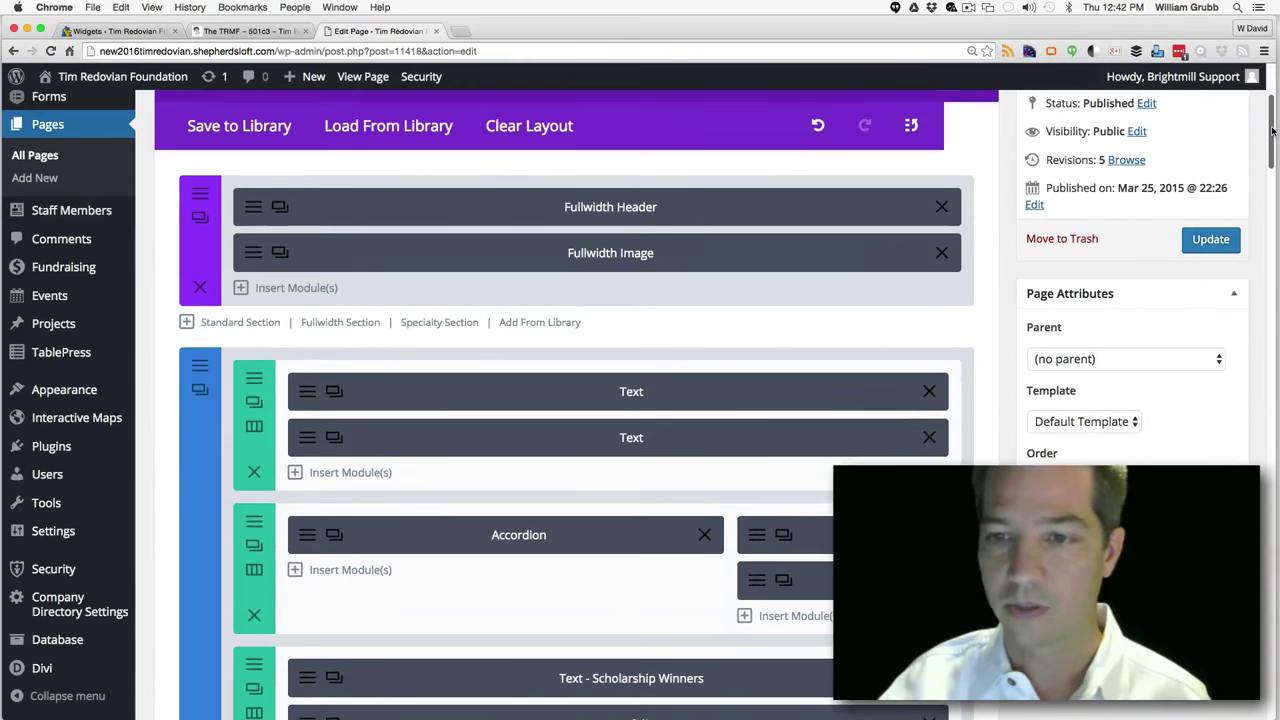
{"action": "scroll", "coordinate": [745, 312], "scroll_direction": "down", "scroll_amount": 5}
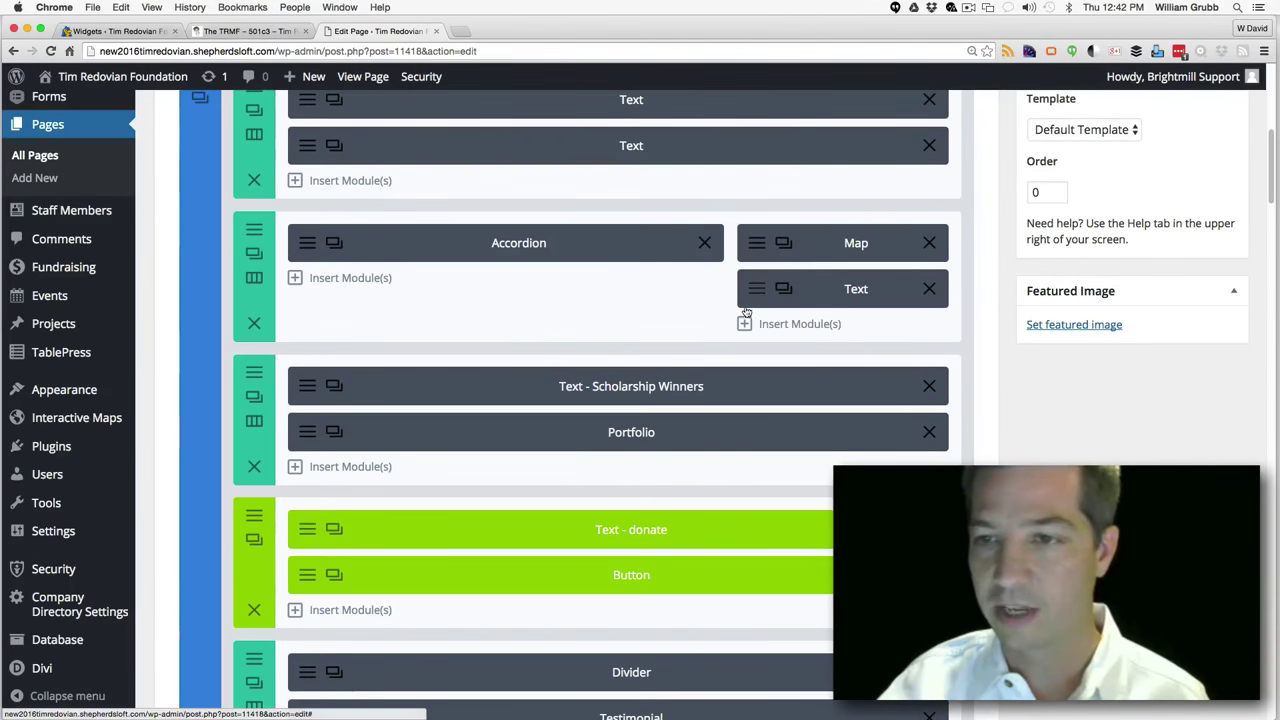
{"action": "left_click", "coordinate": [757, 292]}
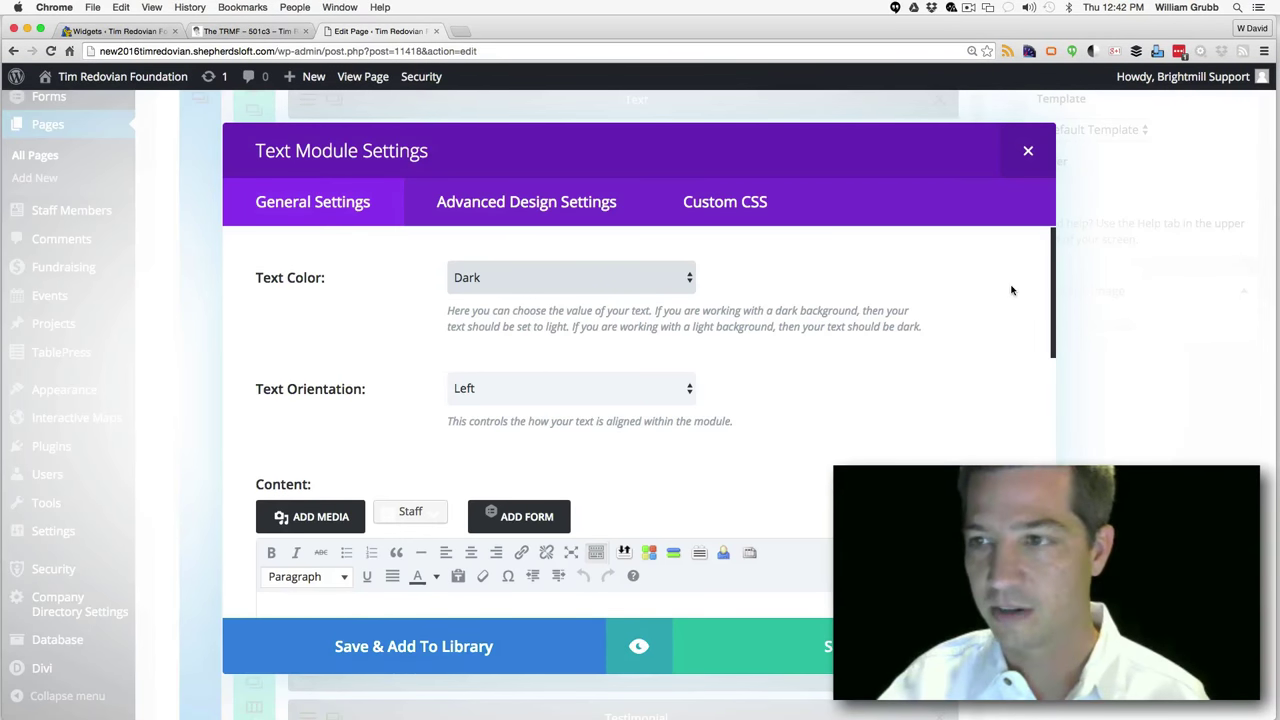
{"action": "left_click_drag", "start_coordinate": [1055, 288], "coordinate": [1037, 398]}
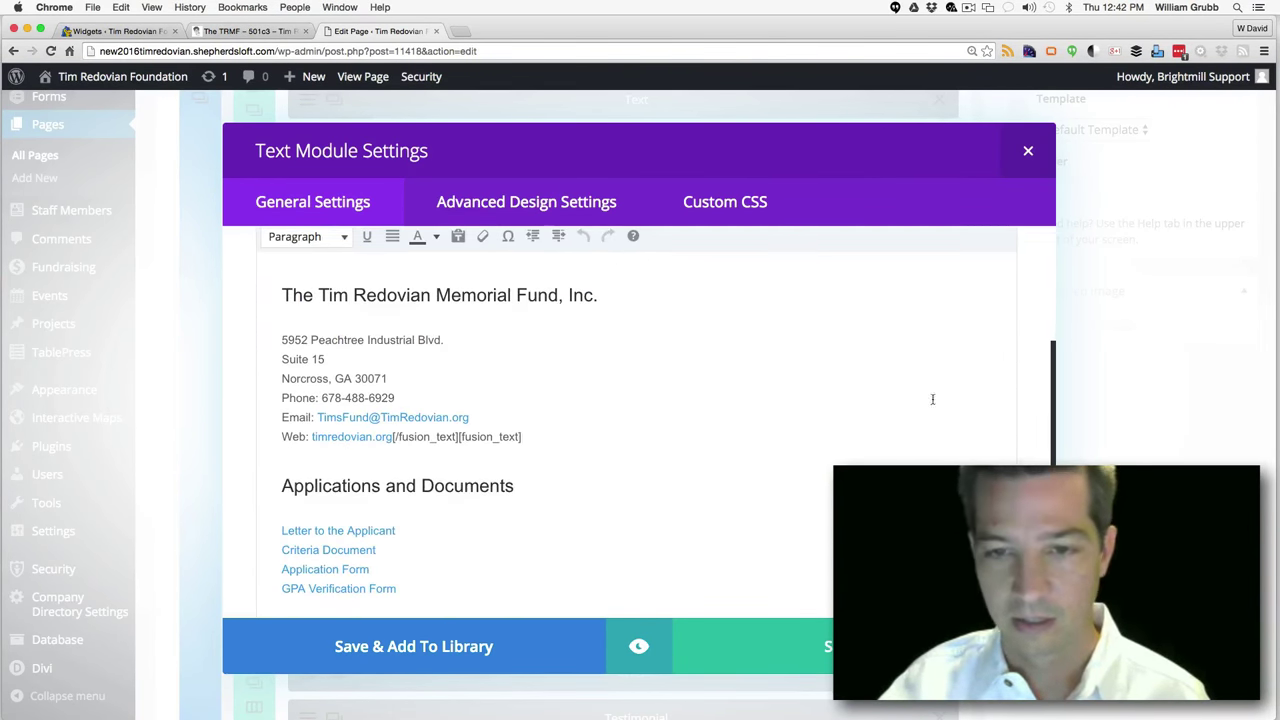
{"action": "left_click_drag", "start_coordinate": [525, 438], "coordinate": [404, 443]}
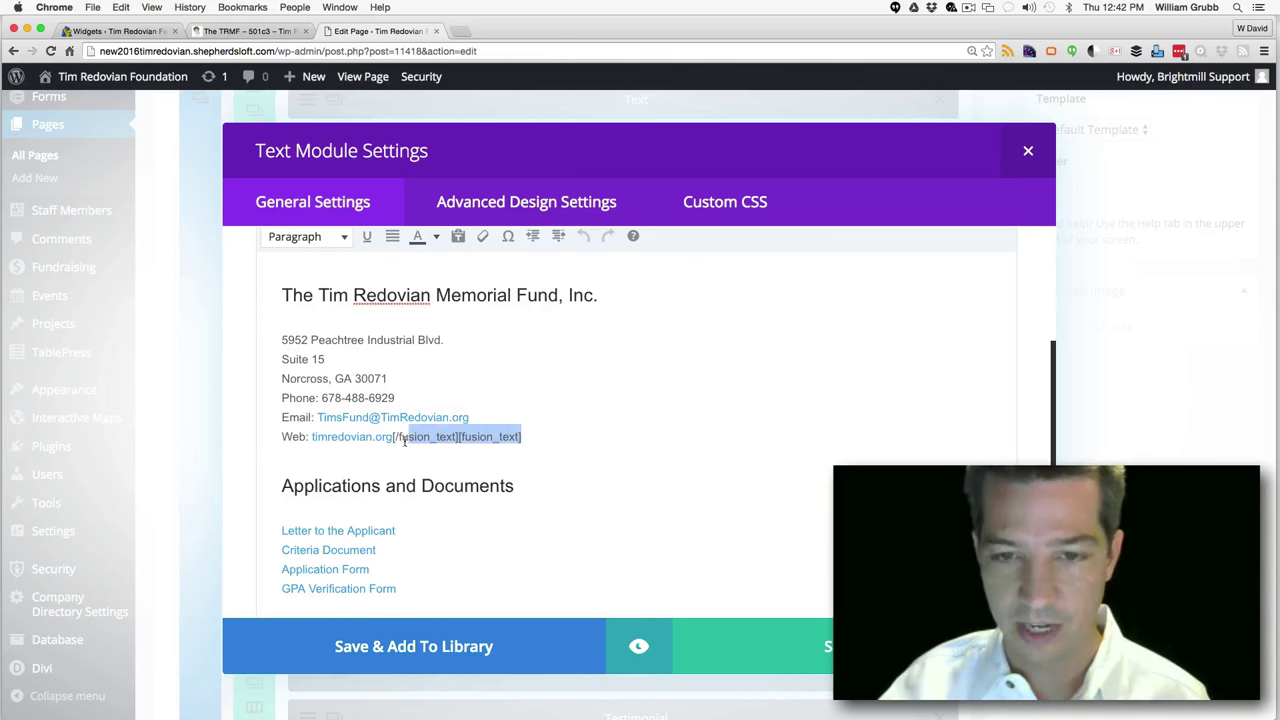
{"action": "key", "text": "BackSpace"}
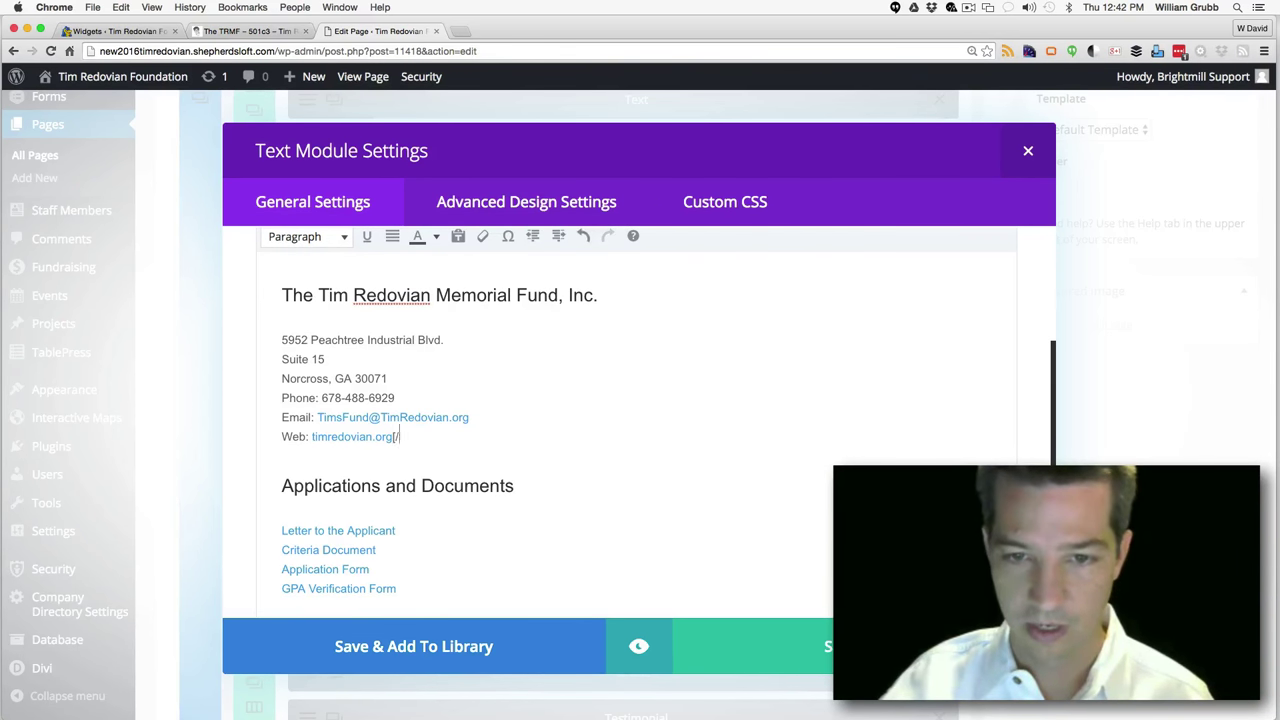
{"action": "key", "text": "BackSpace"}
{"action": "key", "text": "BackSpace"}
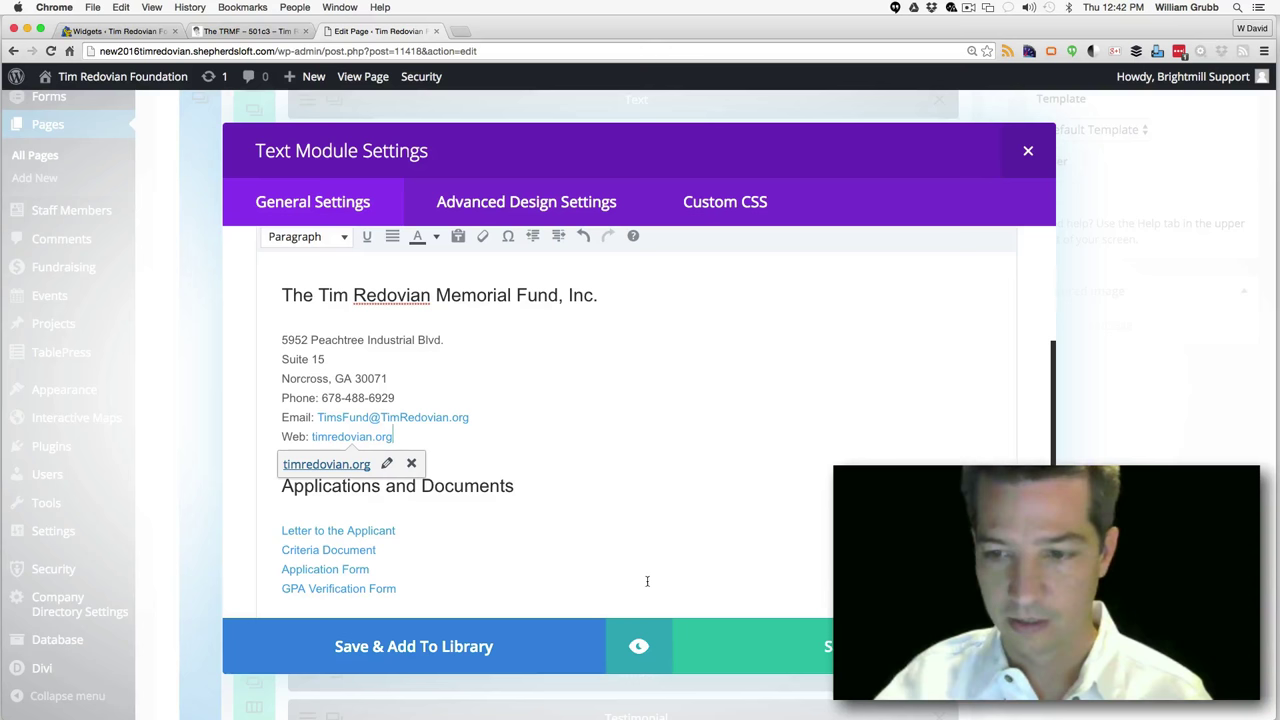
{"action": "scroll", "coordinate": [811, 640], "scroll_direction": "down", "scroll_amount": 10}
{"action": "left_click", "coordinate": [811, 655]}
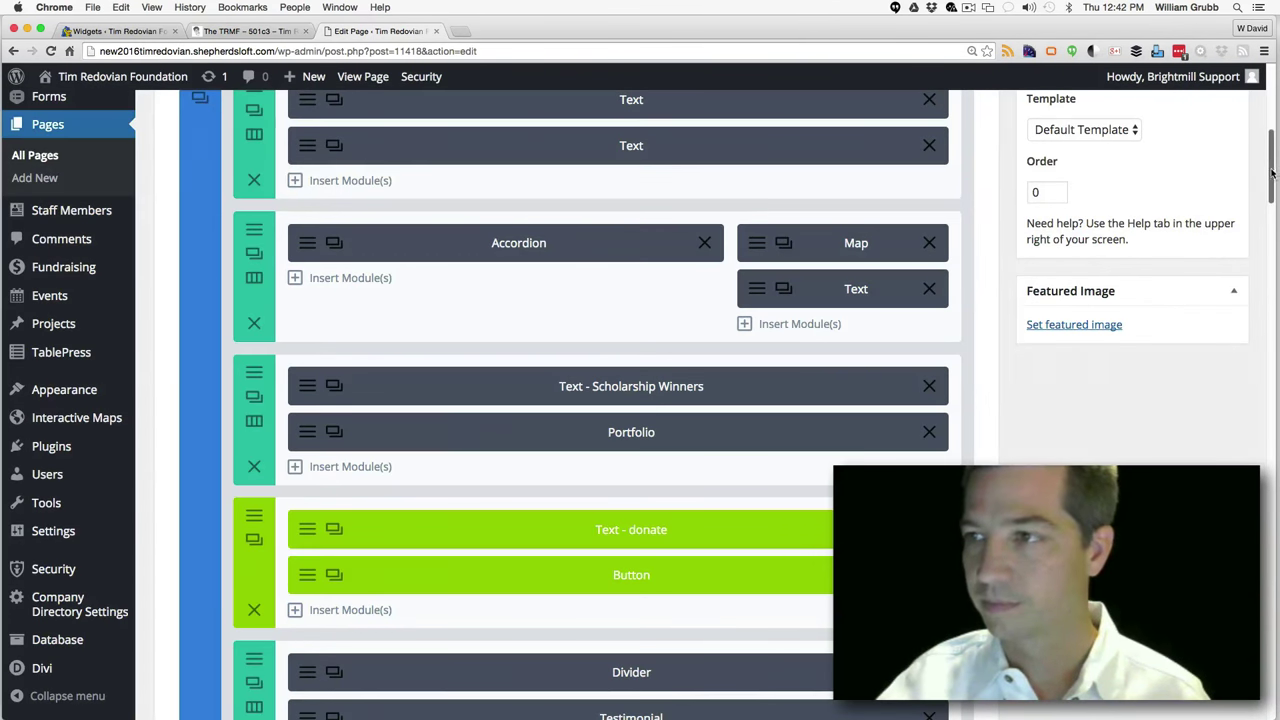
{"action": "left_click_drag", "start_coordinate": [1272, 174], "coordinate": [1272, 139]}
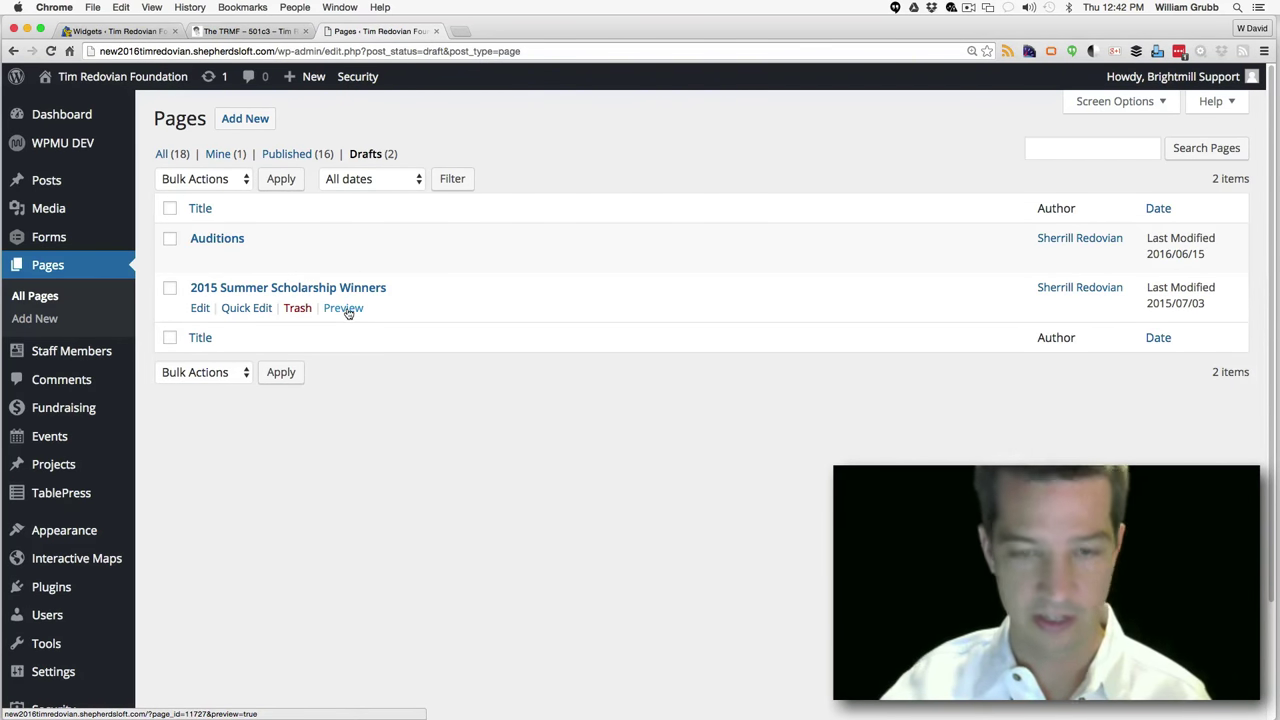
Preview the 2015 Summer Scholarship Winners draft and scroll through its leftover shortcode content
{"action": "left_click", "coordinate": [345, 309]}
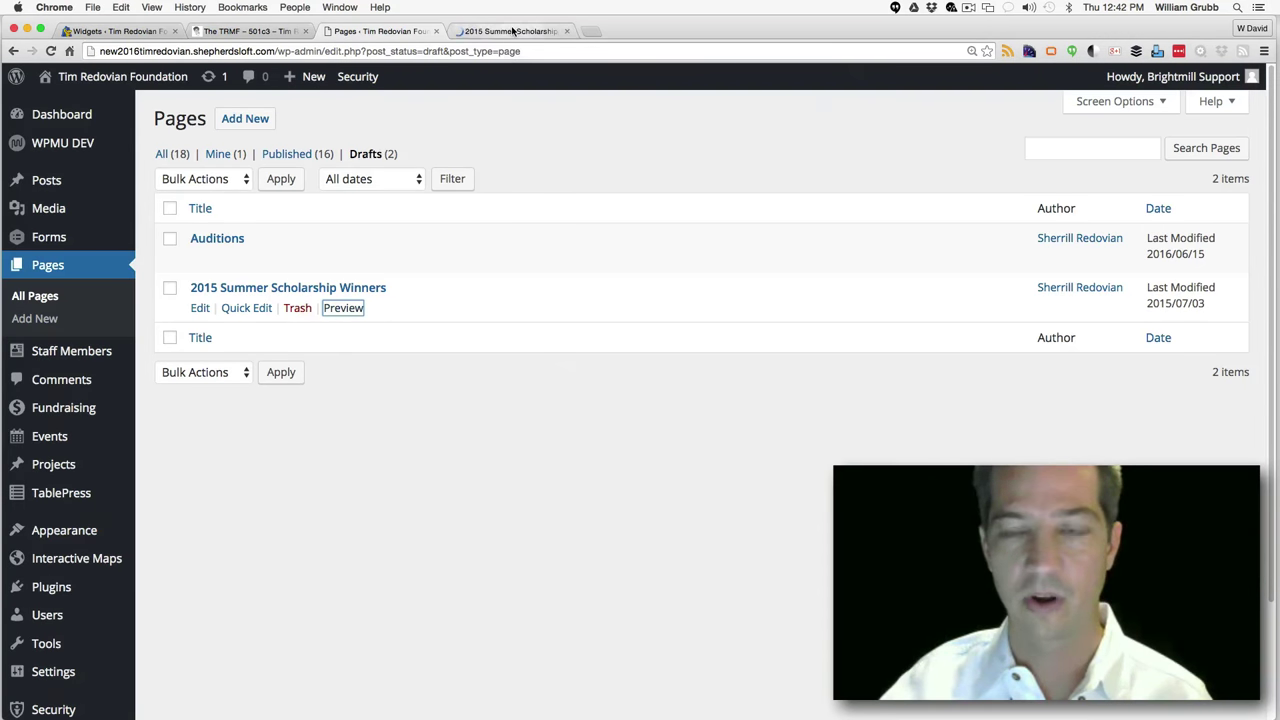
{"action": "left_click", "coordinate": [512, 31]}
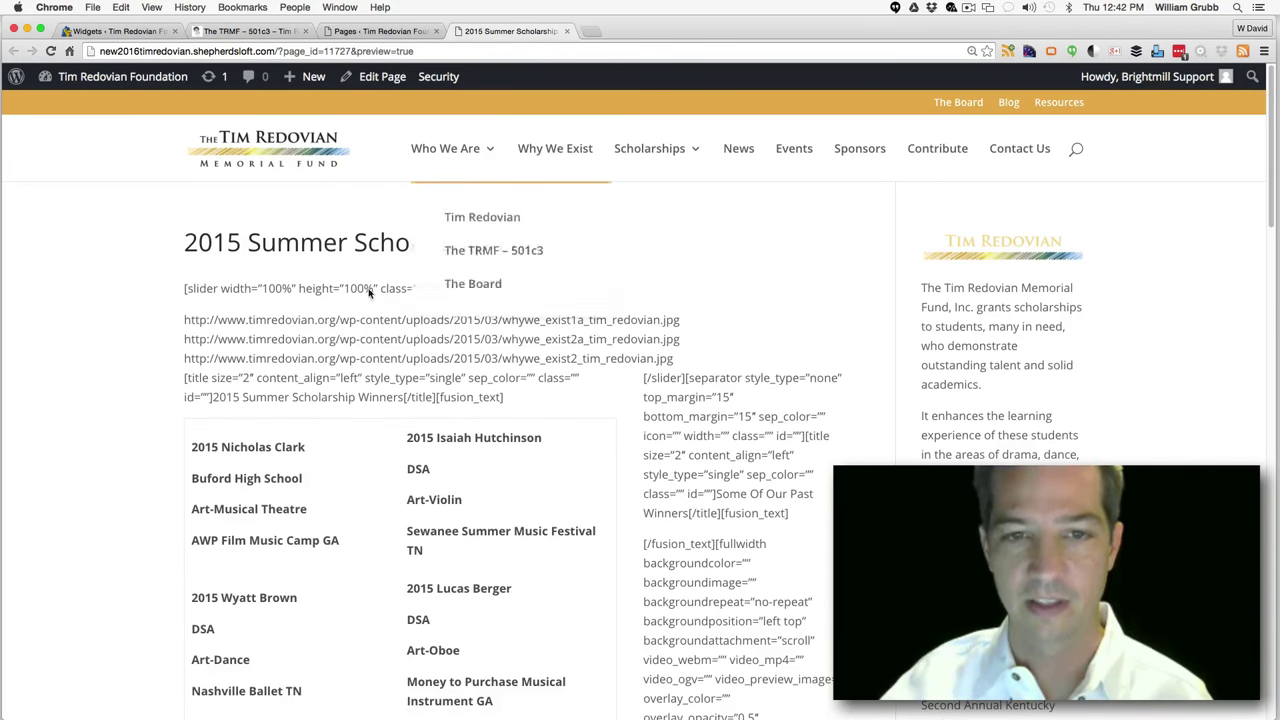
{"action": "left_click_drag", "start_coordinate": [208, 288], "coordinate": [575, 396]}
{"action": "left_click_drag", "start_coordinate": [689, 378], "coordinate": [713, 679]}
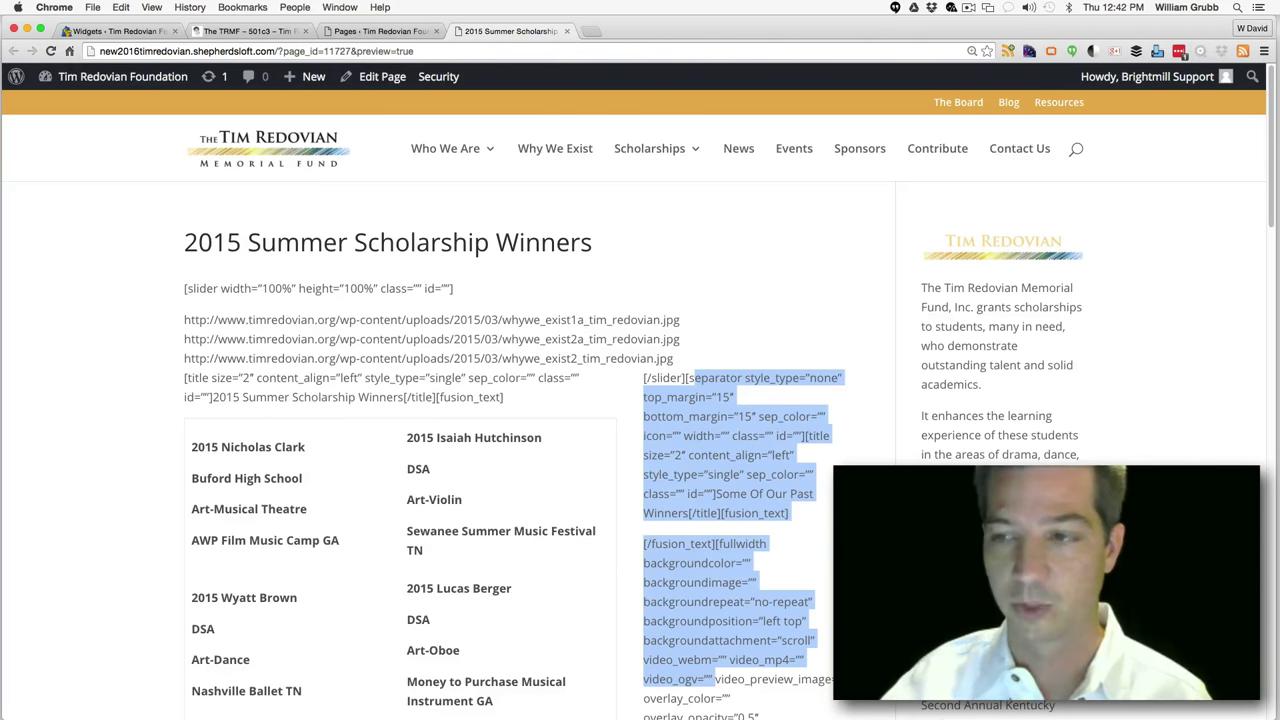
{"action": "left_click_drag", "start_coordinate": [1272, 208], "coordinate": [1266, 547]}
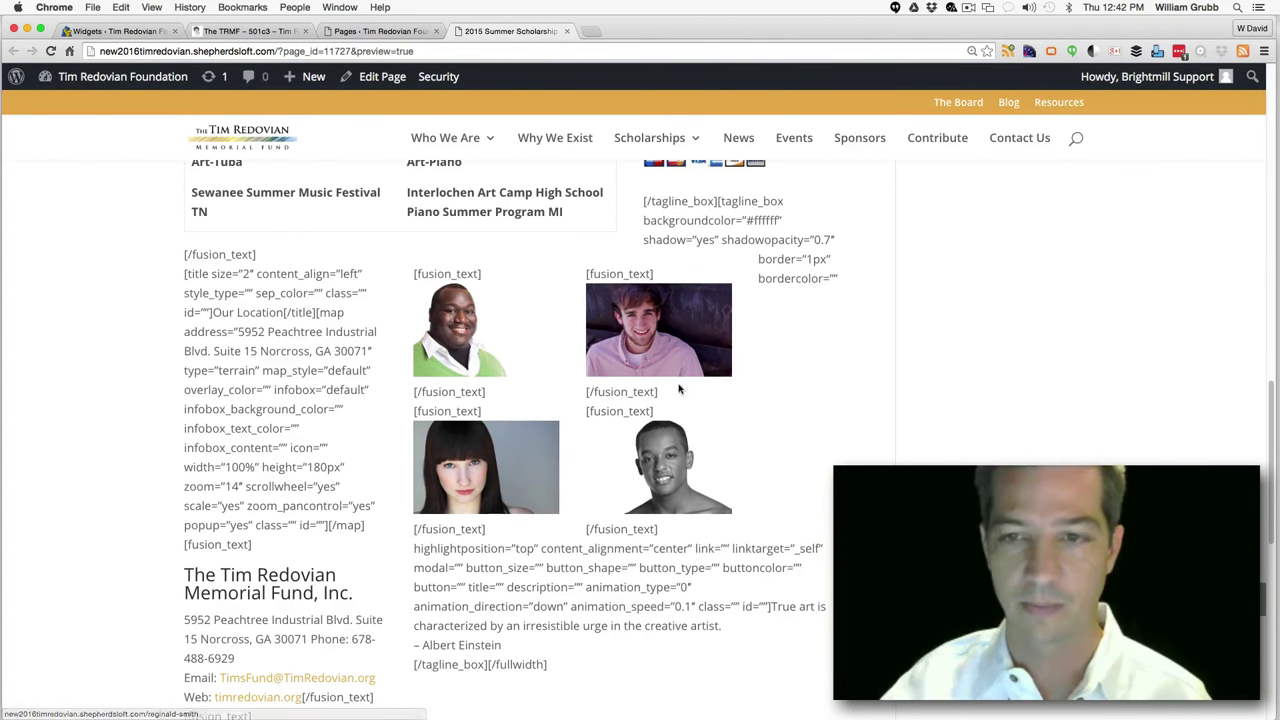
{"action": "left_click_drag", "start_coordinate": [1266, 477], "coordinate": [1265, 576]}
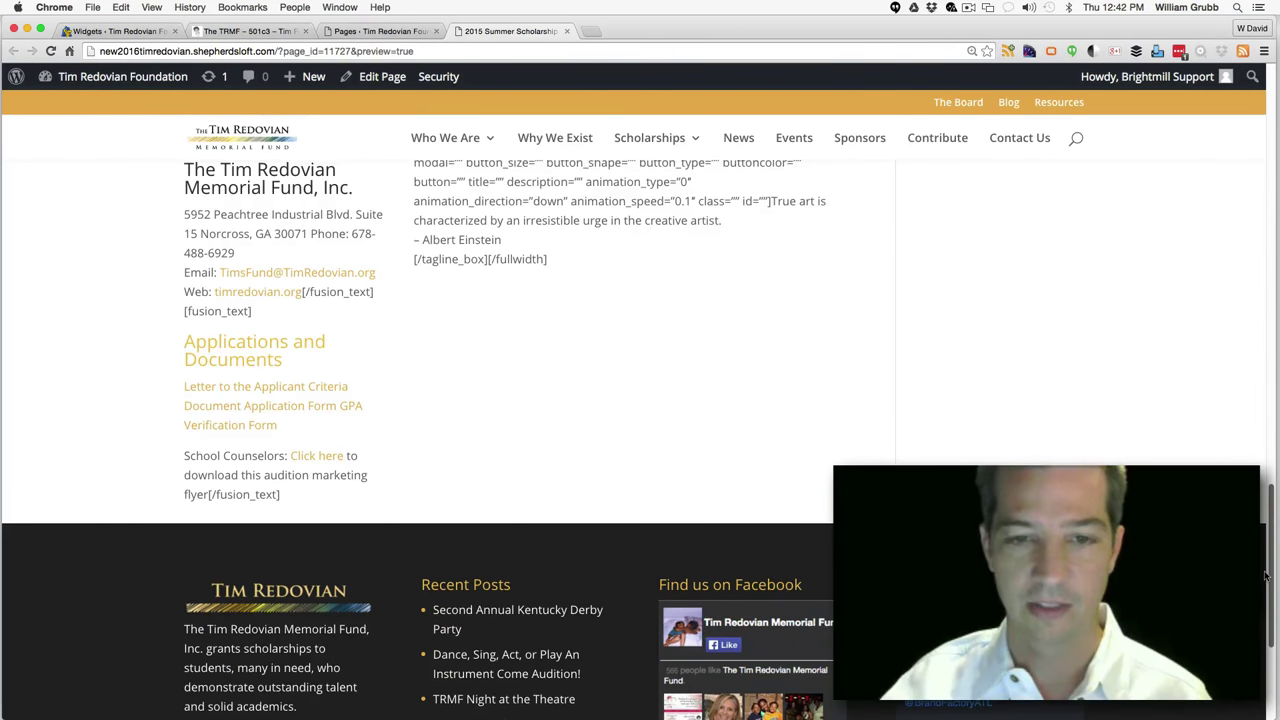
{"action": "scroll", "coordinate": [1266, 576], "scroll_direction": "up", "scroll_amount": 2}
{"action": "triple_click", "coordinate": [252, 585]}
{"action": "left_click", "coordinate": [276, 428]}
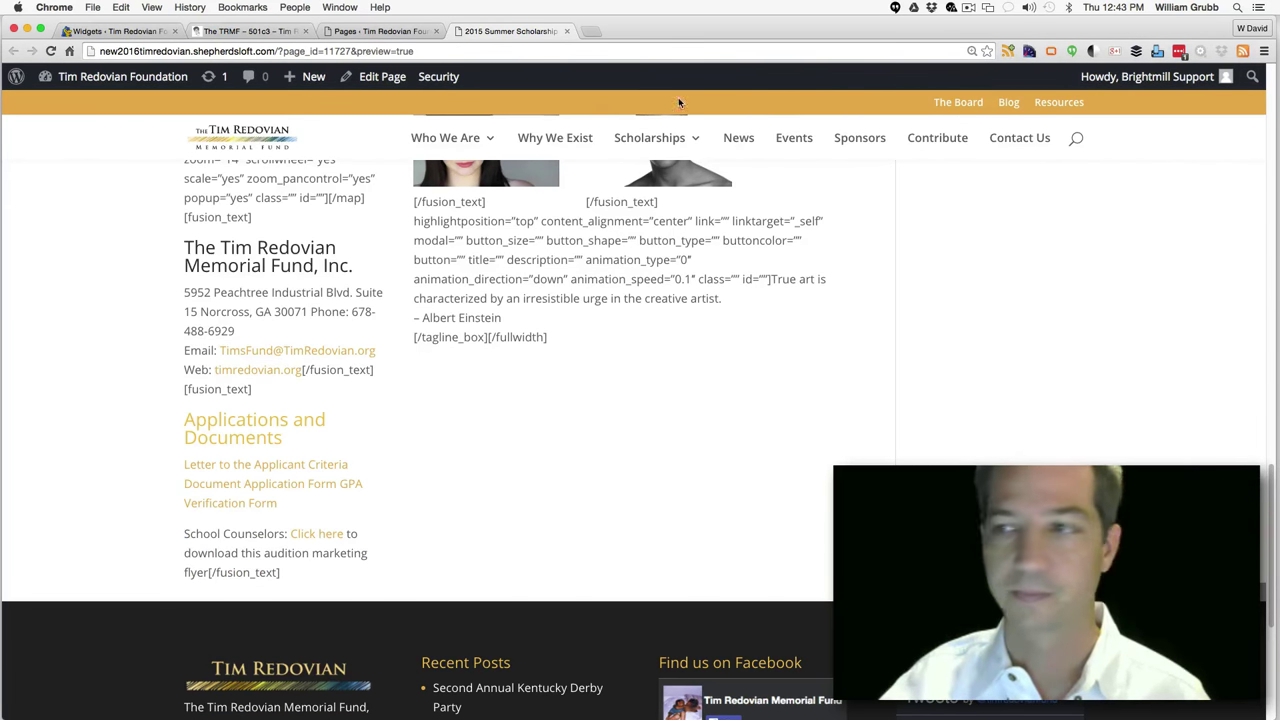
{"action": "scroll", "coordinate": [1275, 104], "scroll_direction": "up", "scroll_amount": 10}
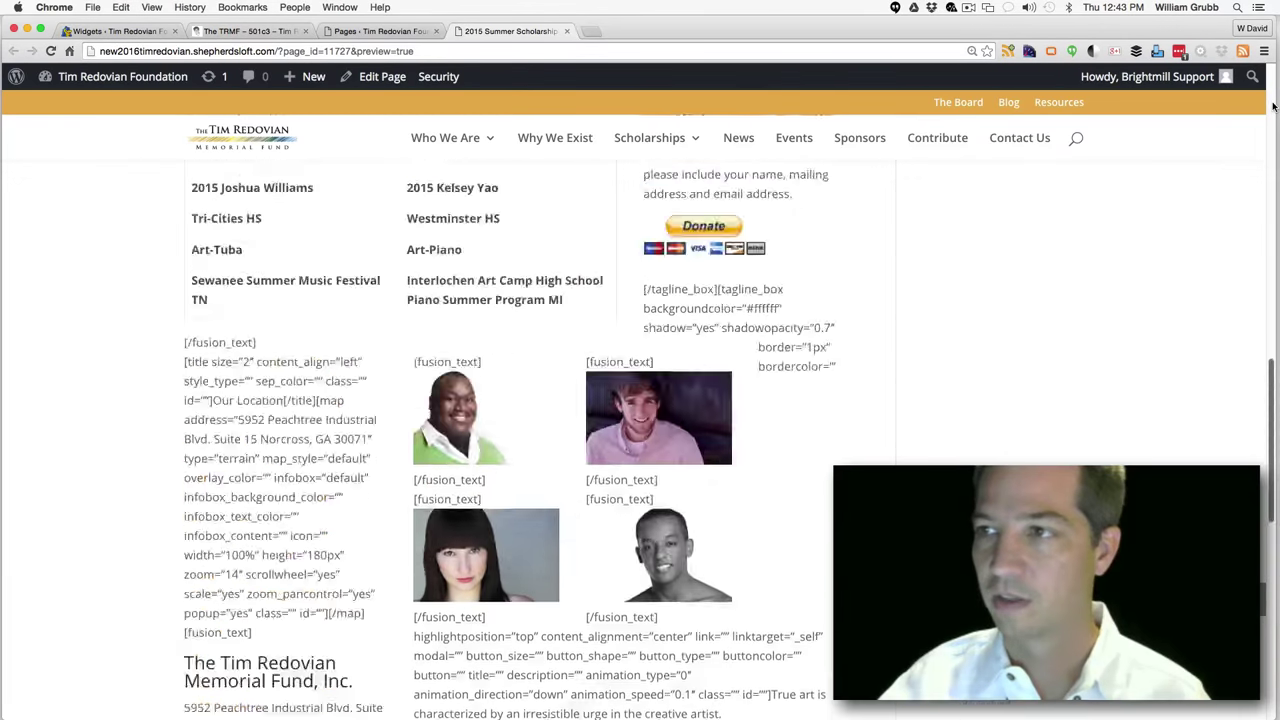
{"action": "scroll", "coordinate": [1275, 104], "scroll_direction": "up", "scroll_amount": 5}
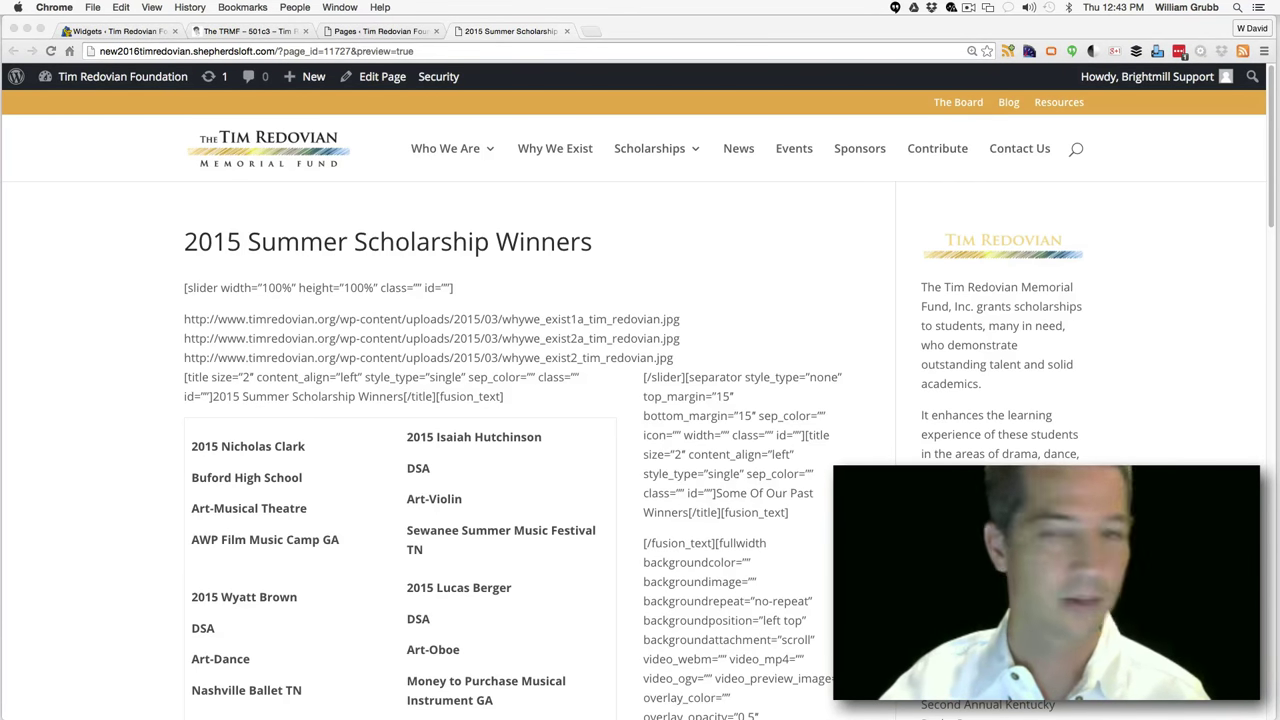
Scroll through the Why We Exist accordion headings, then switch to the old TRMF – 501c3 tab
{"action": "left_click", "coordinate": [549, 150]}
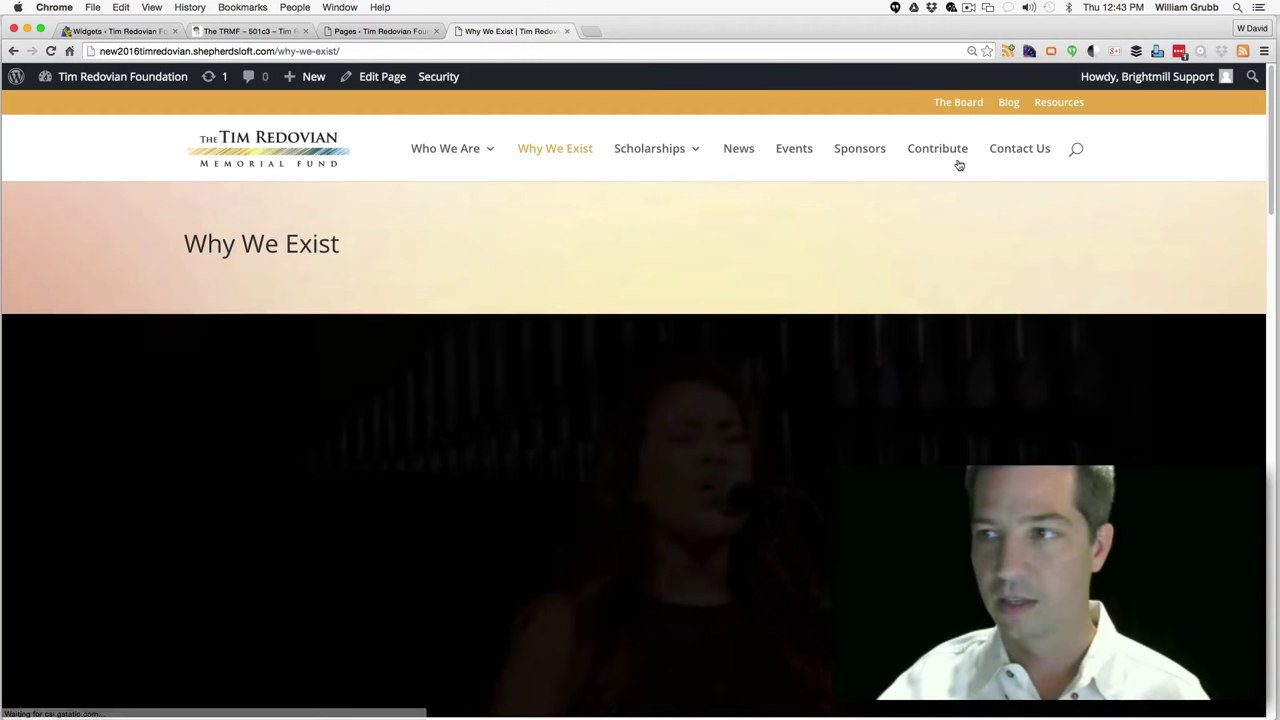
{"action": "mouse_move", "coordinate": [1274, 160]}
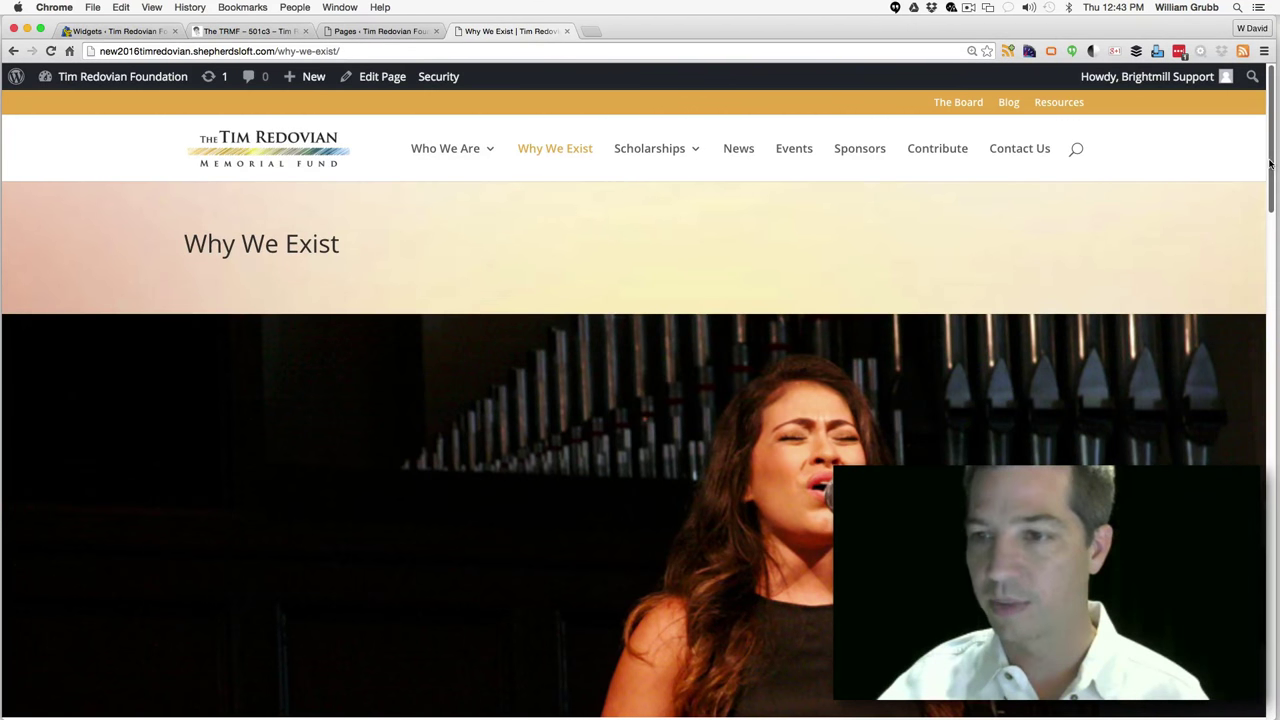
{"action": "scroll", "coordinate": [1273, 265], "scroll_direction": "down", "scroll_amount": 10}
{"action": "left_click_drag", "start_coordinate": [1273, 265], "coordinate": [1273, 397]}
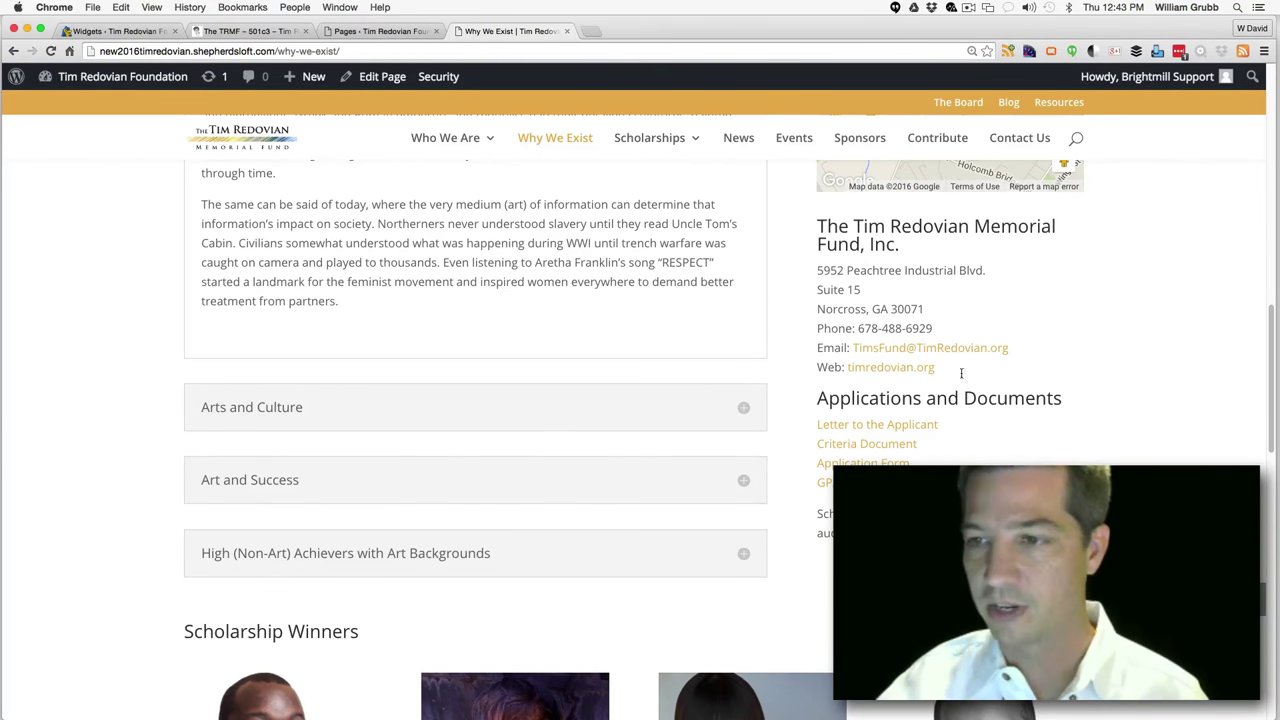
{"action": "left_click_drag", "start_coordinate": [961, 373], "coordinate": [1056, 363]}
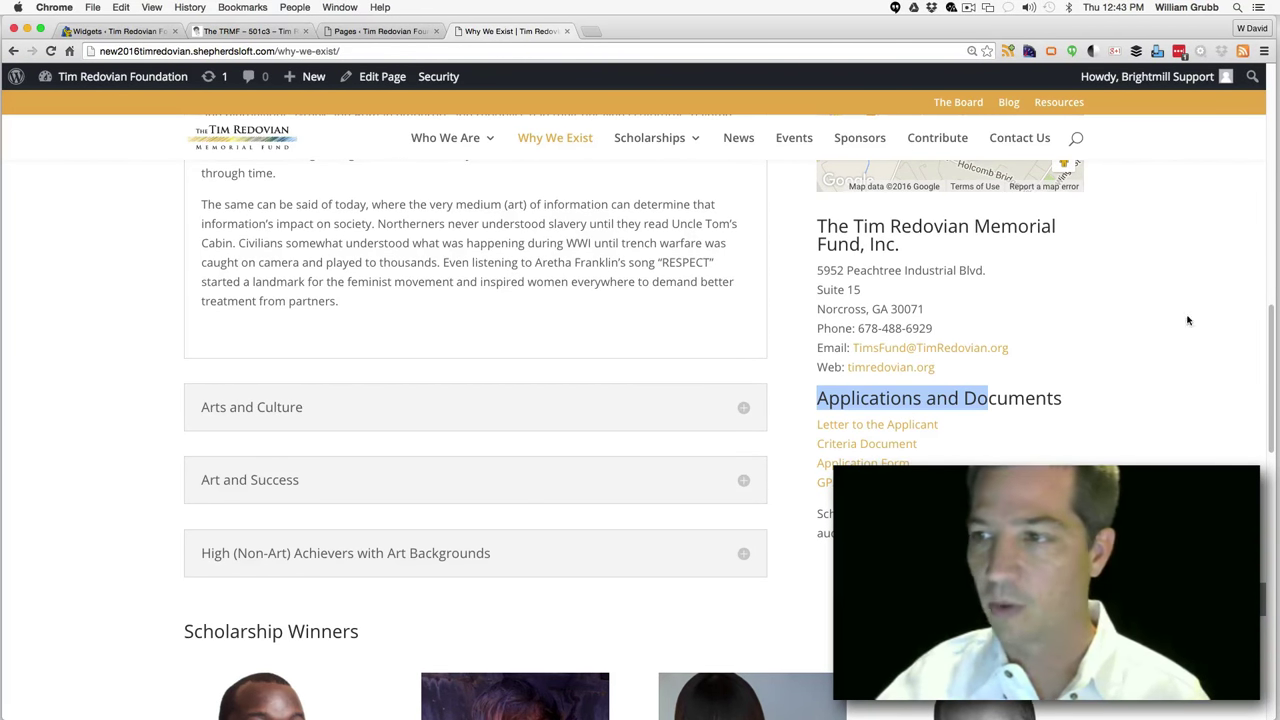
{"action": "scroll", "coordinate": [1255, 300], "scroll_direction": "up", "scroll_amount": 5}
{"action": "scroll", "coordinate": [1260, 292], "scroll_direction": "down", "scroll_amount": 5}
{"action": "scroll", "coordinate": [1257, 319], "scroll_direction": "up", "scroll_amount": 3}
{"action": "scroll", "coordinate": [1257, 319], "scroll_direction": "up", "scroll_amount": 1}
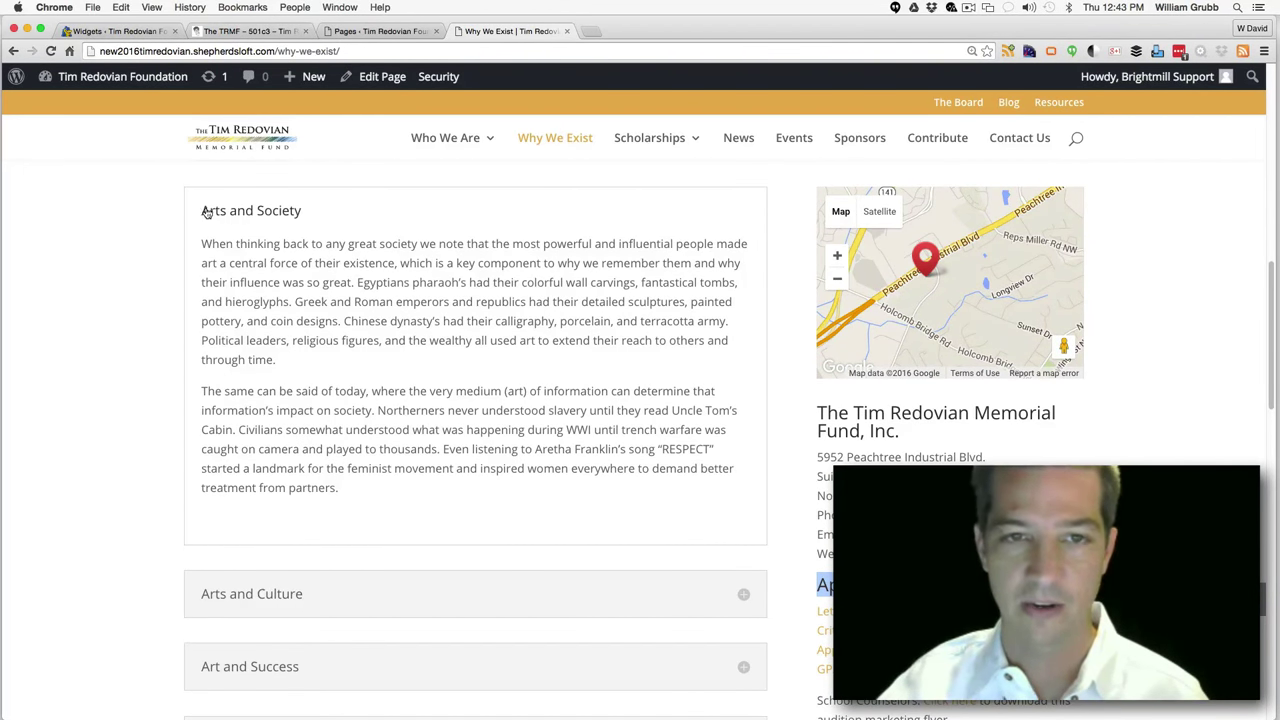
{"action": "left_click_drag", "start_coordinate": [203, 212], "coordinate": [289, 212]}
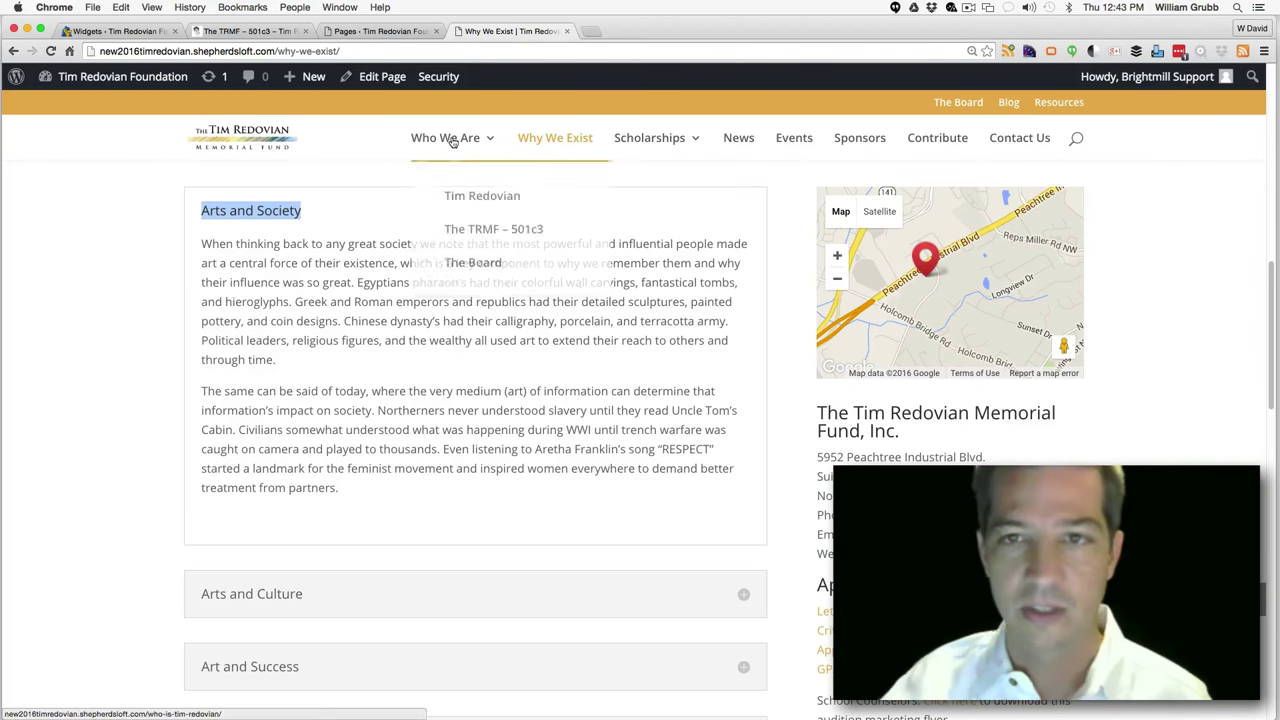
{"action": "left_click", "coordinate": [243, 32]}
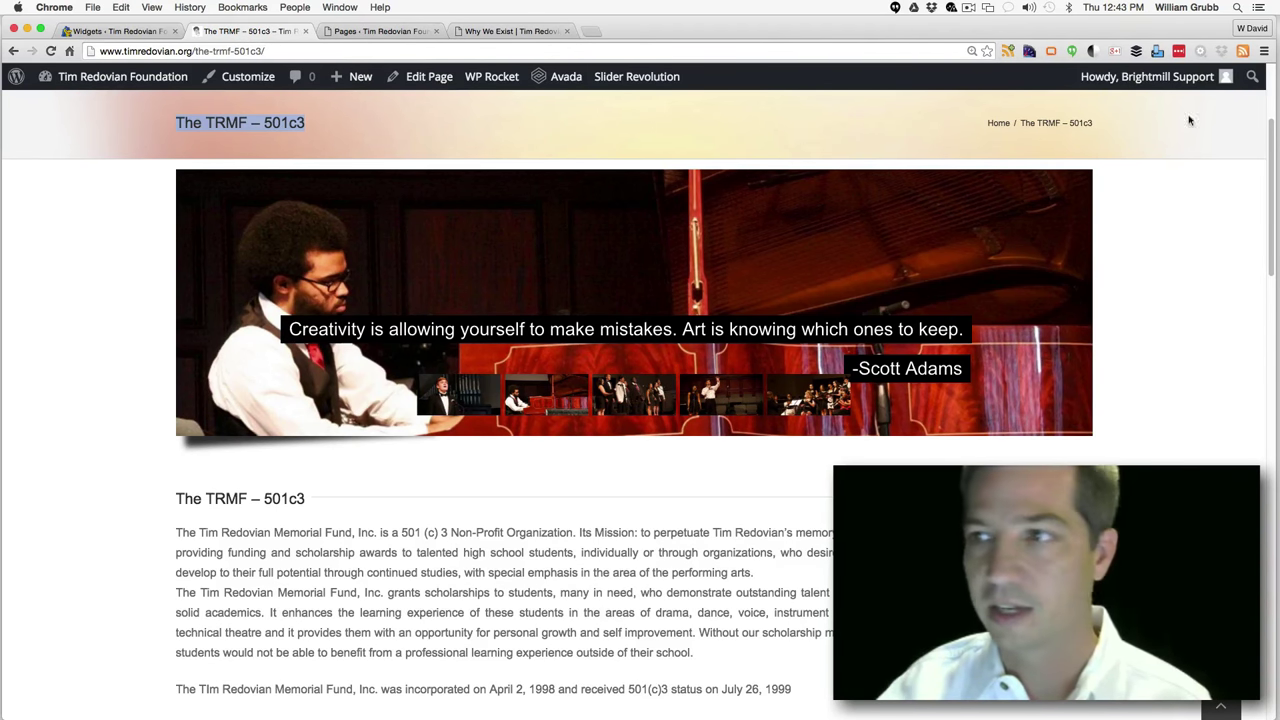
Expand Arts and Culture, Art and Success, High Achievers and Arts and Society on the old Why We Exist page
{"action": "scroll", "coordinate": [1189, 120], "scroll_direction": "up", "scroll_amount": 5}
{"action": "mouse_move", "coordinate": [491, 76]}
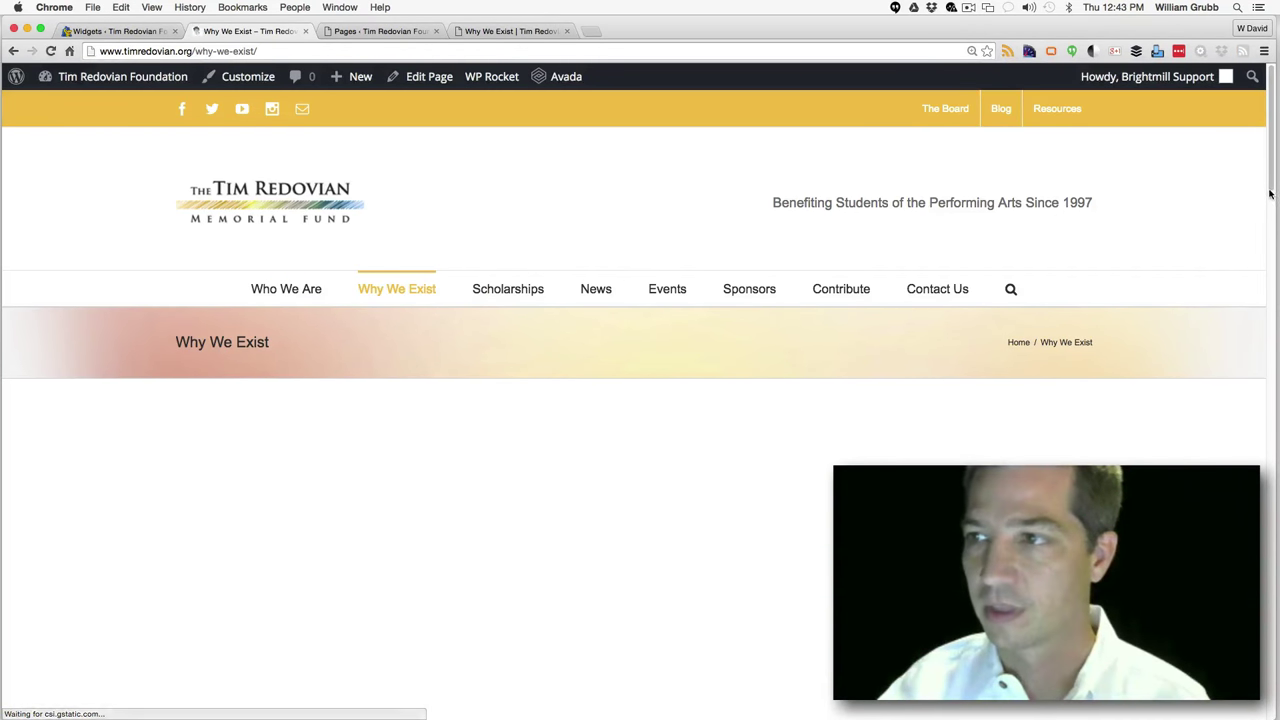
{"action": "left_click_drag", "start_coordinate": [1270, 193], "coordinate": [1266, 393]}
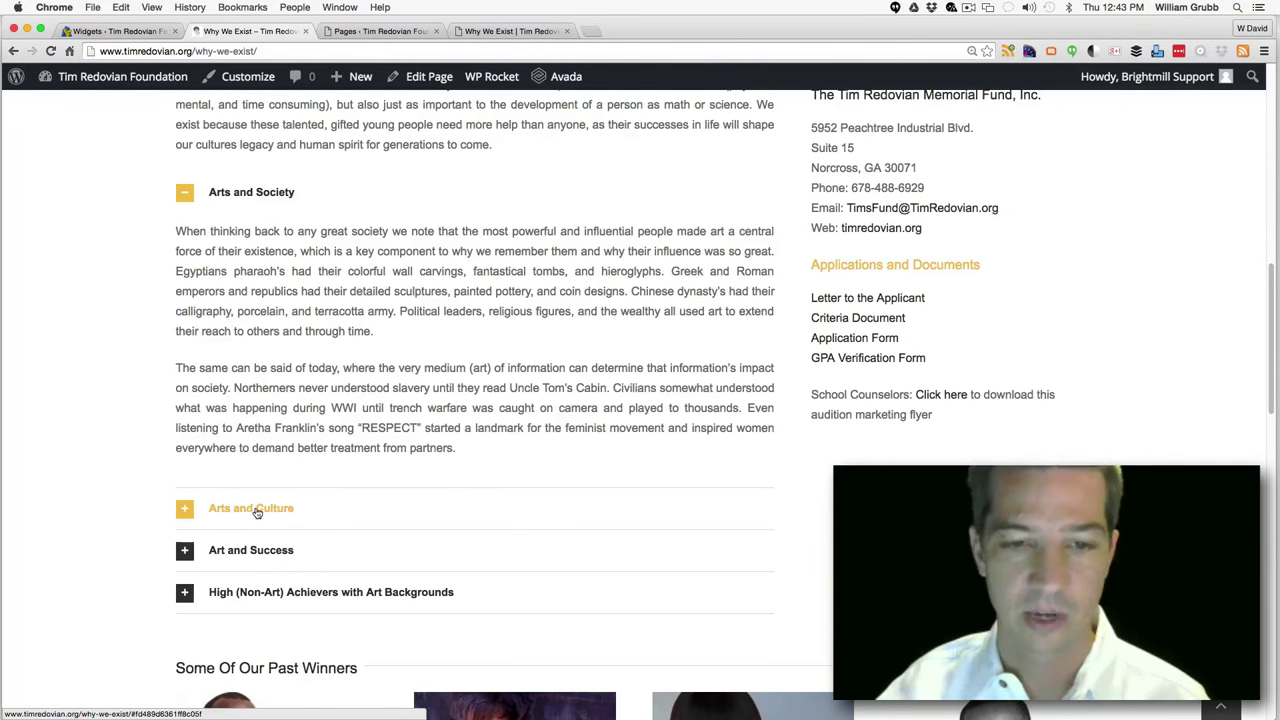
{"action": "left_click", "coordinate": [255, 511]}
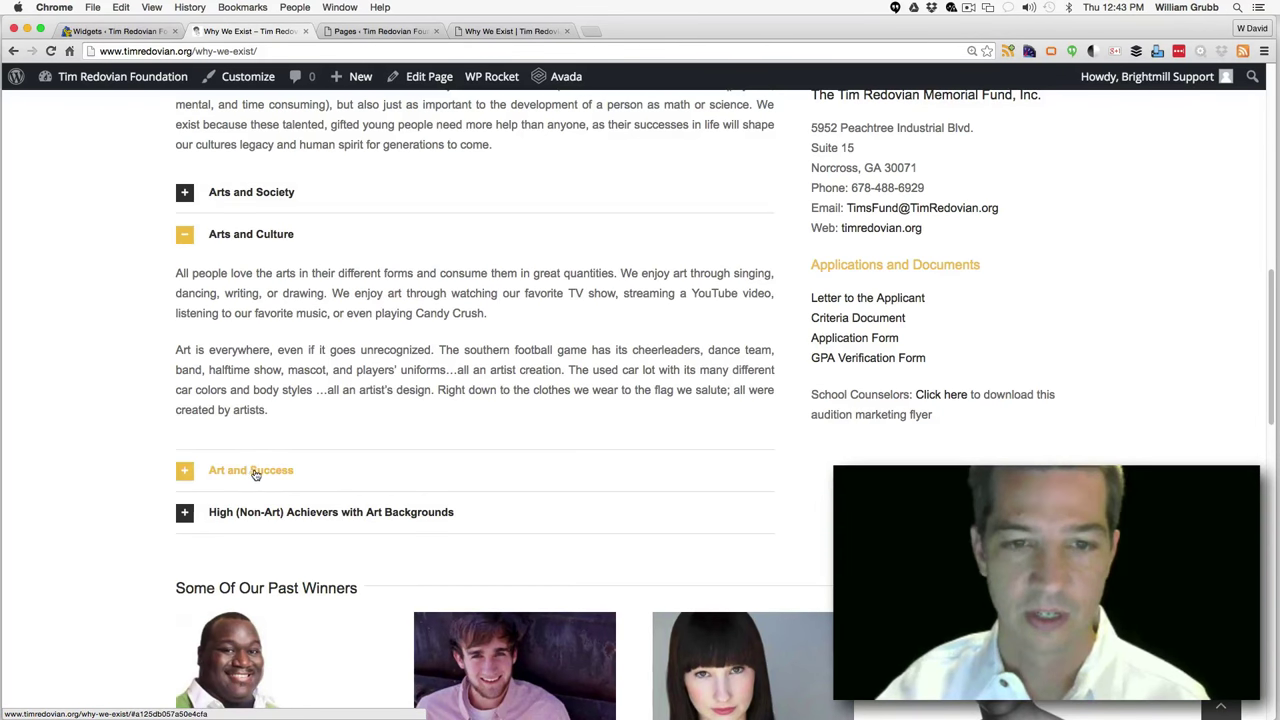
{"action": "left_click", "coordinate": [255, 472]}
{"action": "left_click", "coordinate": [246, 473]}
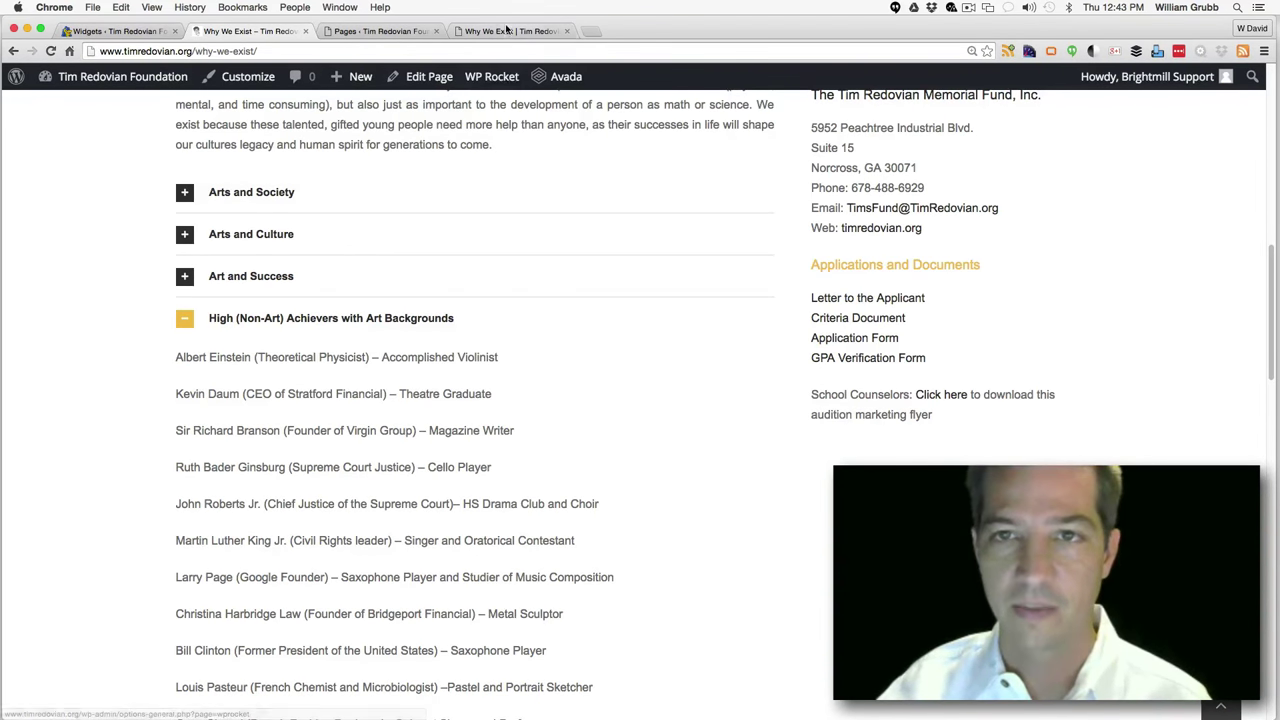
{"action": "left_click", "coordinate": [257, 194]}
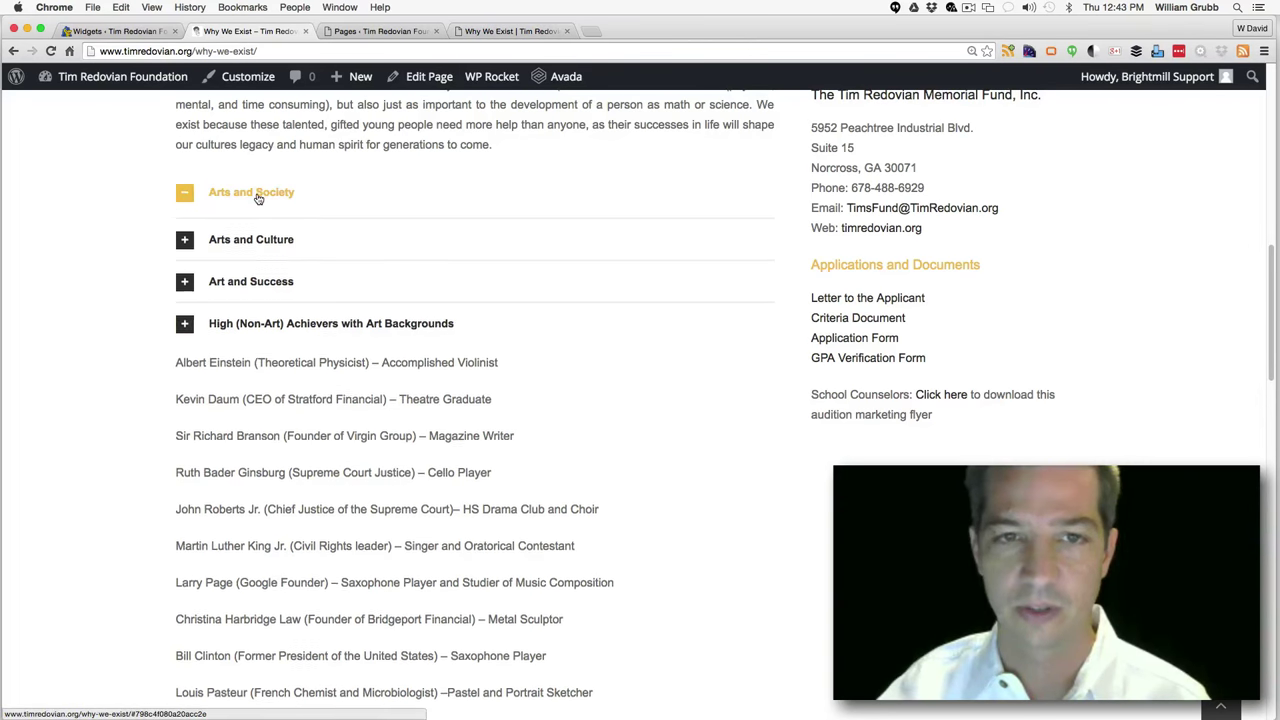
{"action": "left_click", "coordinate": [240, 508]}
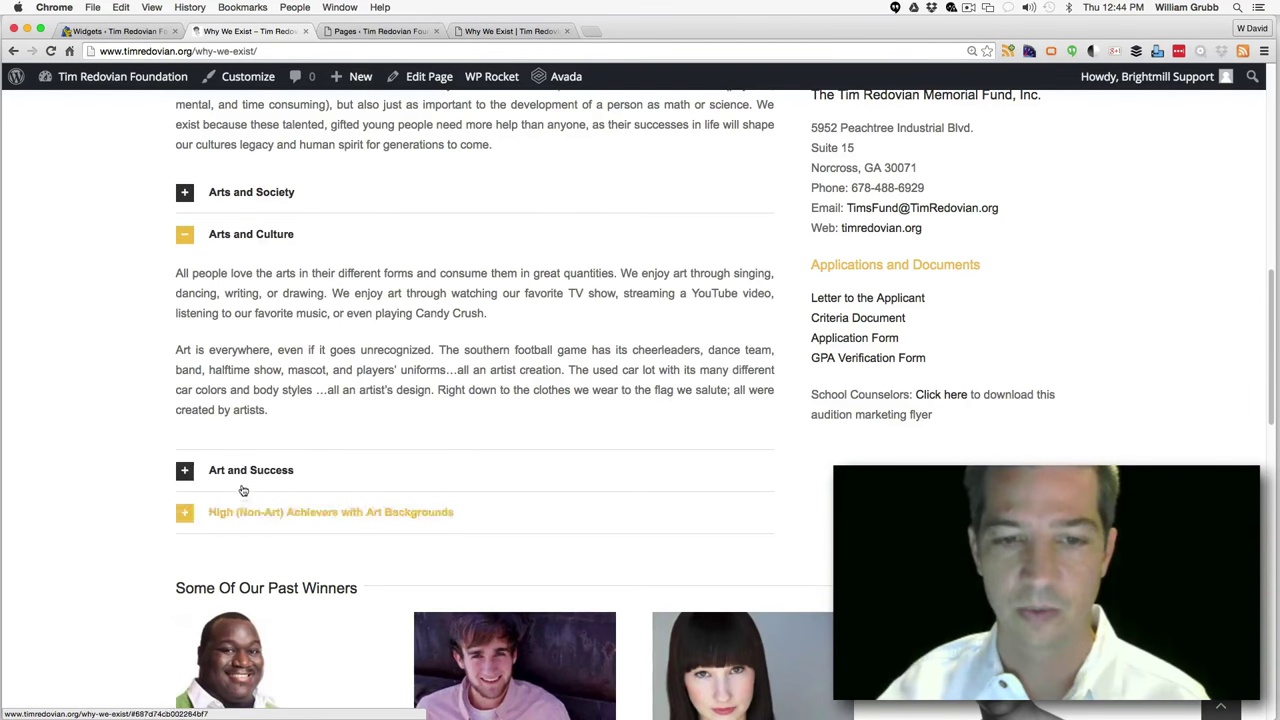
{"action": "left_click", "coordinate": [249, 470]}
Expand the Arts and Culture, Art and Success and High Achievers panels on the new site
{"action": "left_click", "coordinate": [531, 32]}
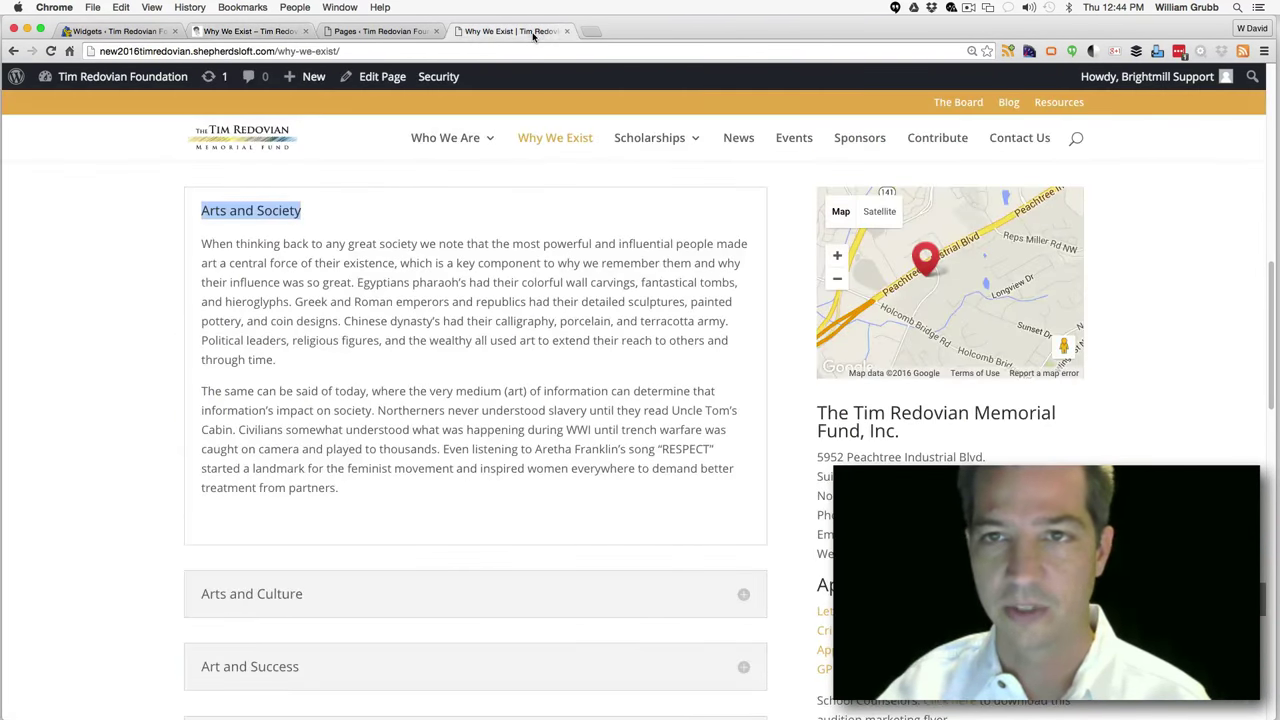
{"action": "left_click", "coordinate": [251, 606]}
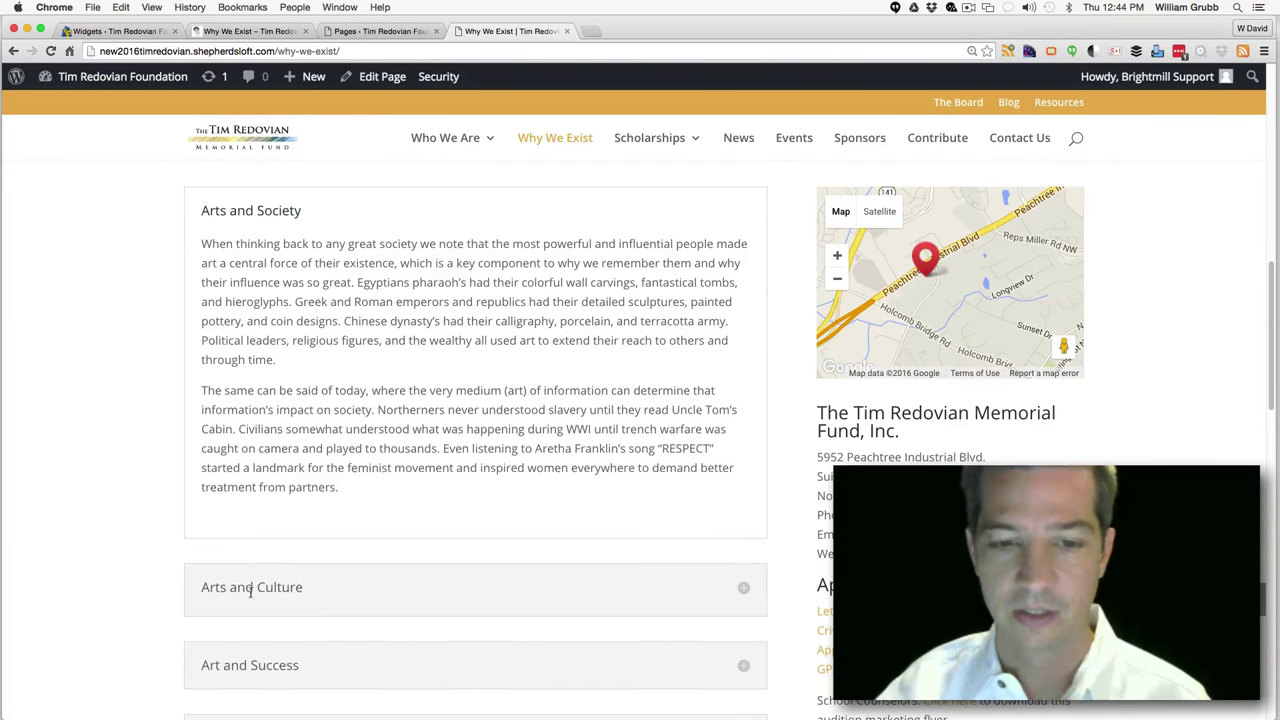
{"action": "left_click", "coordinate": [258, 553]}
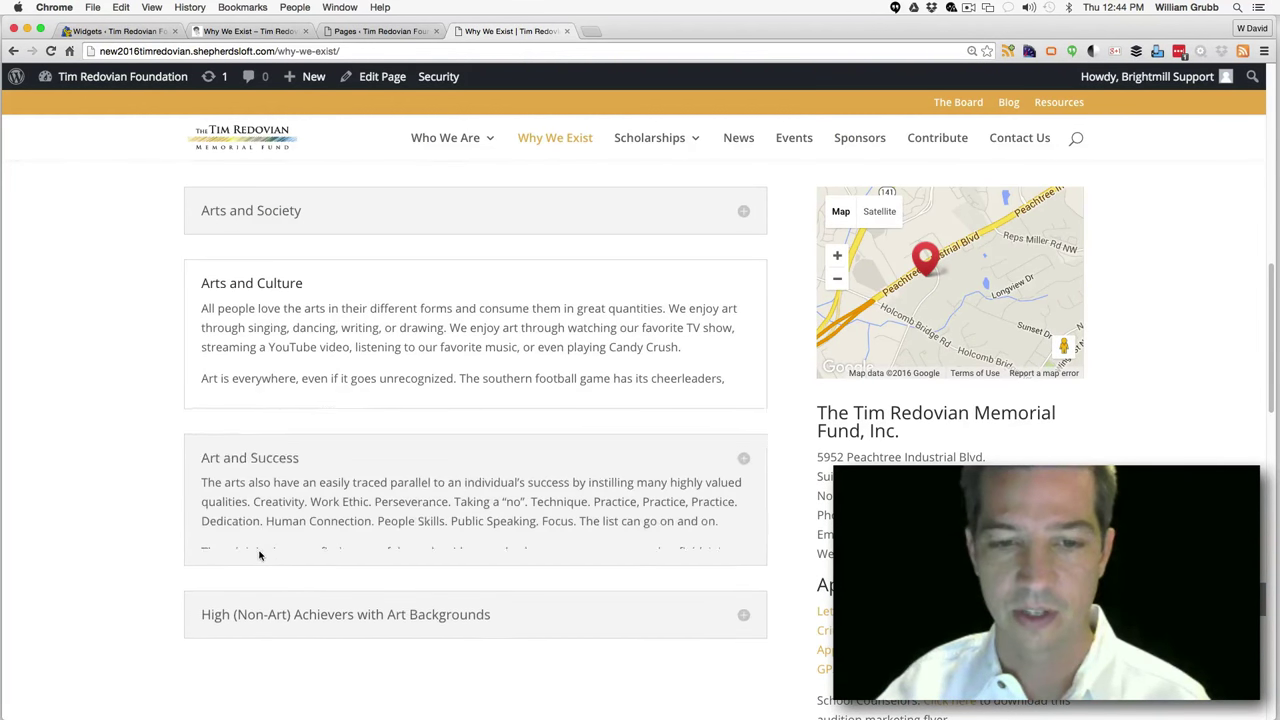
{"action": "left_click", "coordinate": [262, 606]}
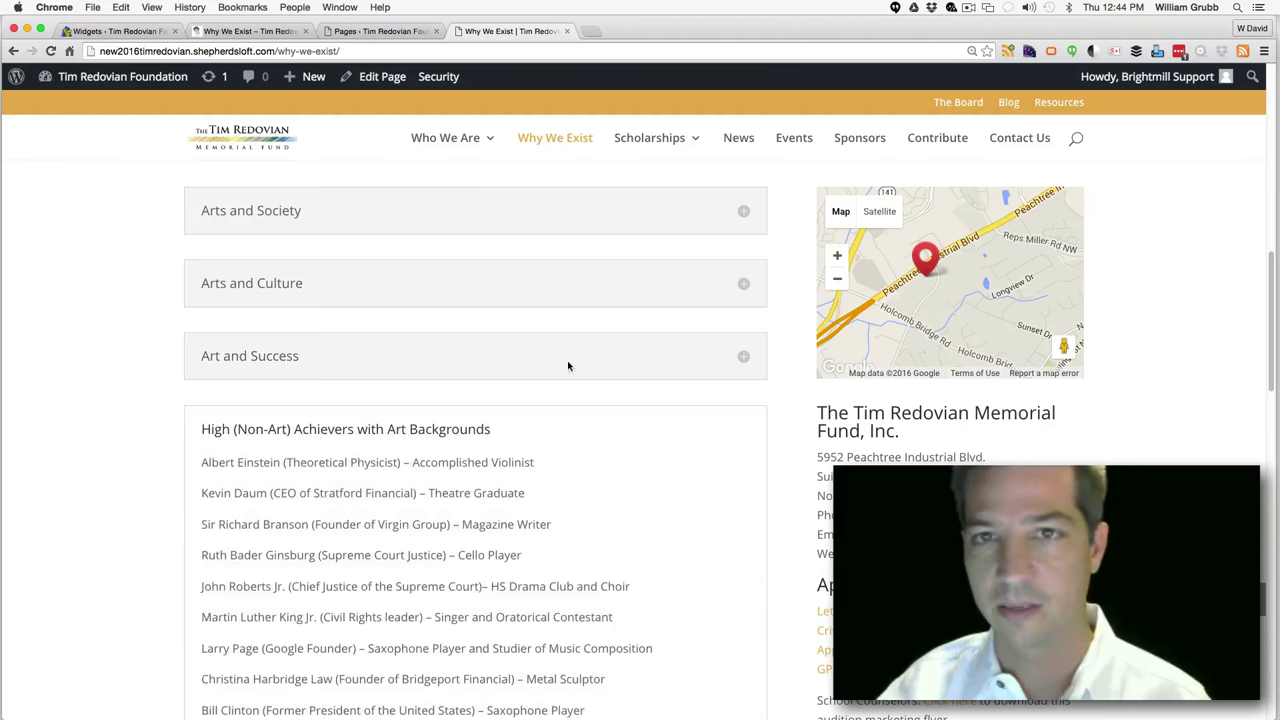
Load the old site's Scholarship Winners 1997 – 2015 page from its Scholarships menu
{"action": "left_click", "coordinate": [384, 32]}
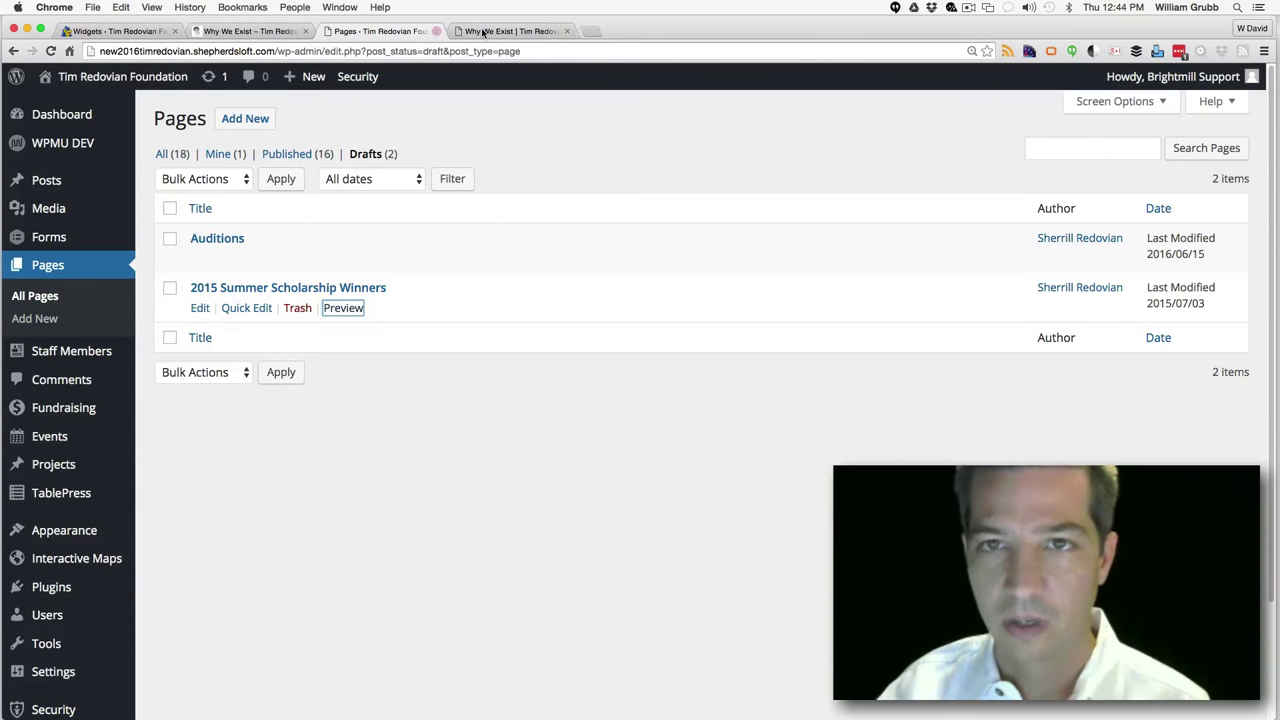
{"action": "left_click", "coordinate": [250, 31]}
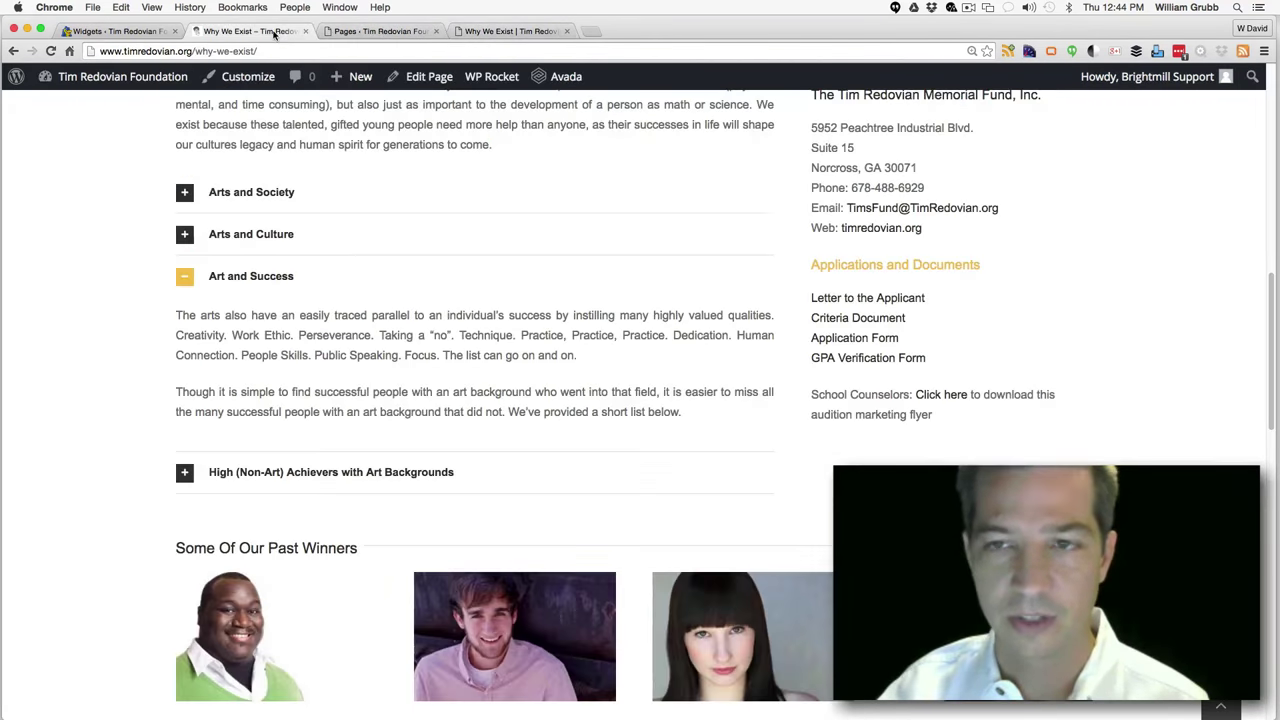
{"action": "left_click", "coordinate": [1268, 129]}
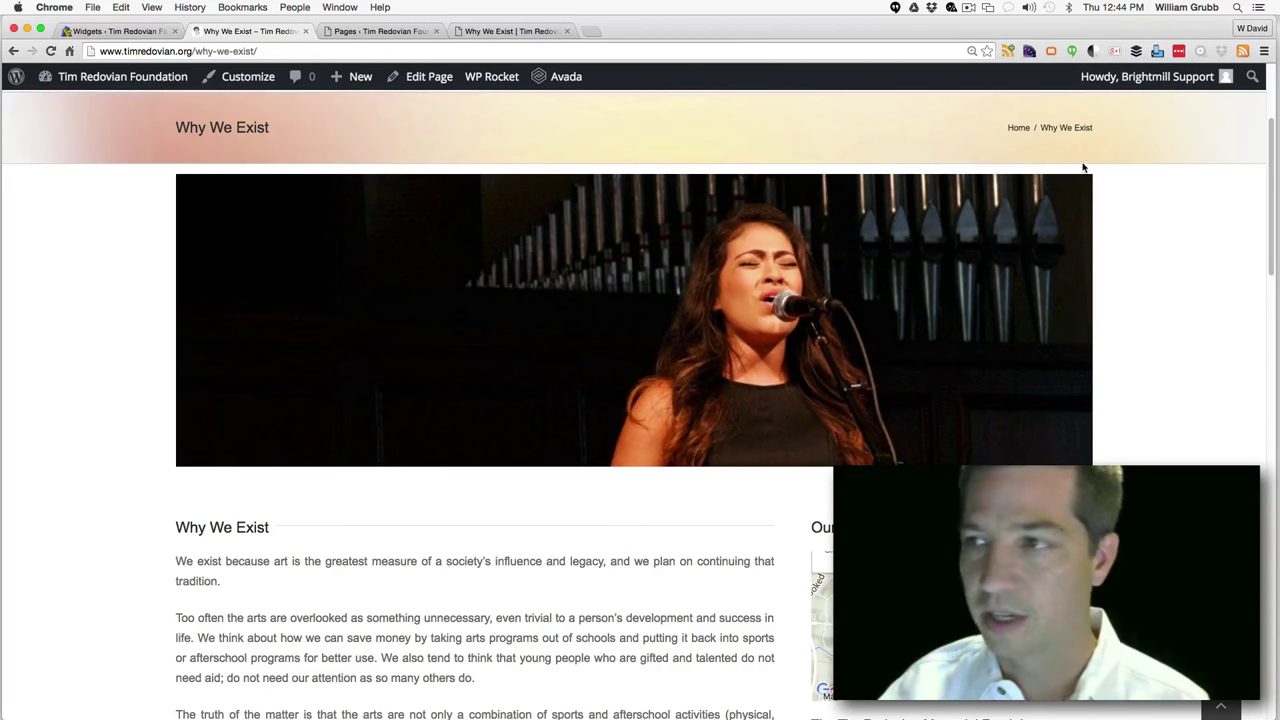
{"action": "left_click", "coordinate": [1274, 90]}
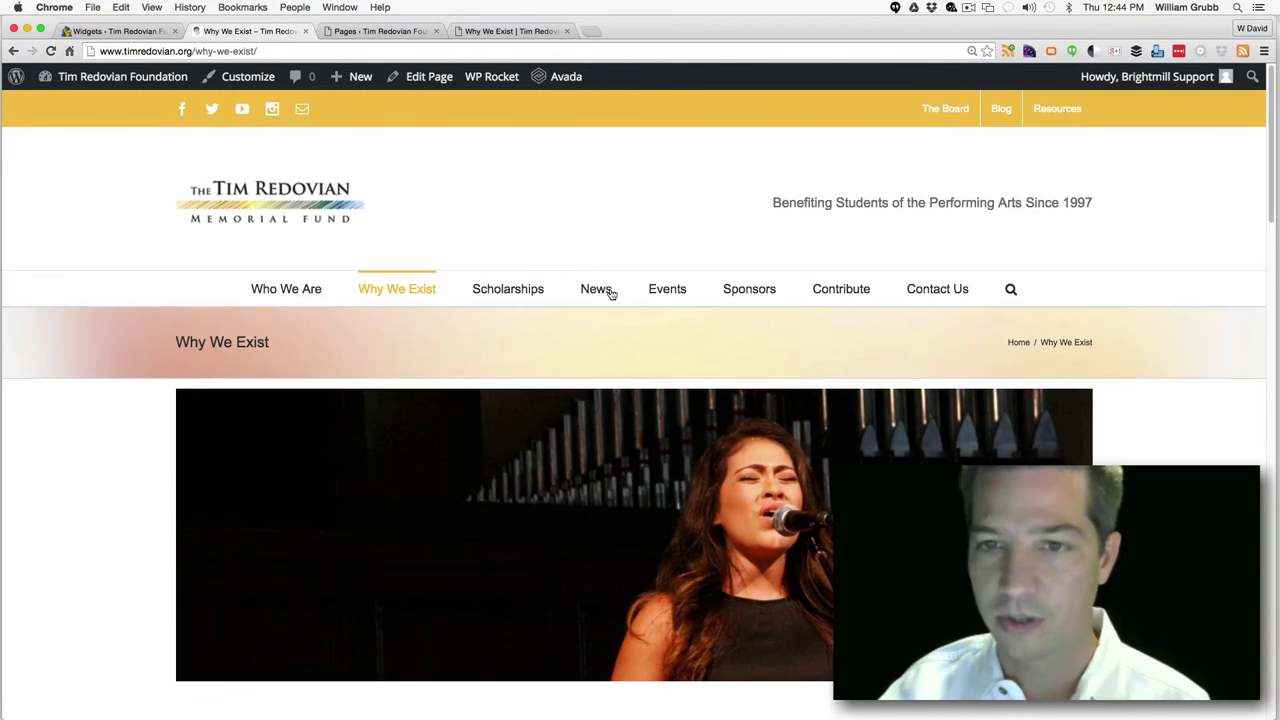
{"action": "mouse_move", "coordinate": [491, 291]}
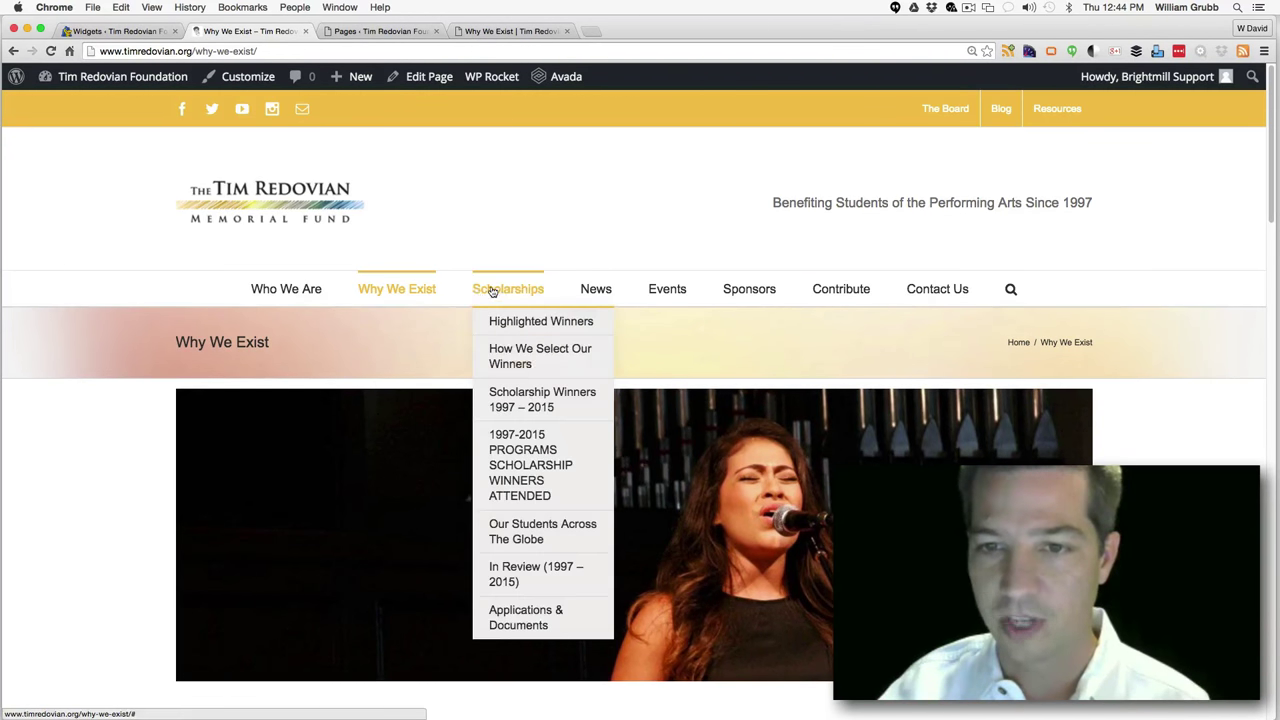
{"action": "left_click", "coordinate": [515, 398]}
{"action": "left_click", "coordinate": [512, 31]}
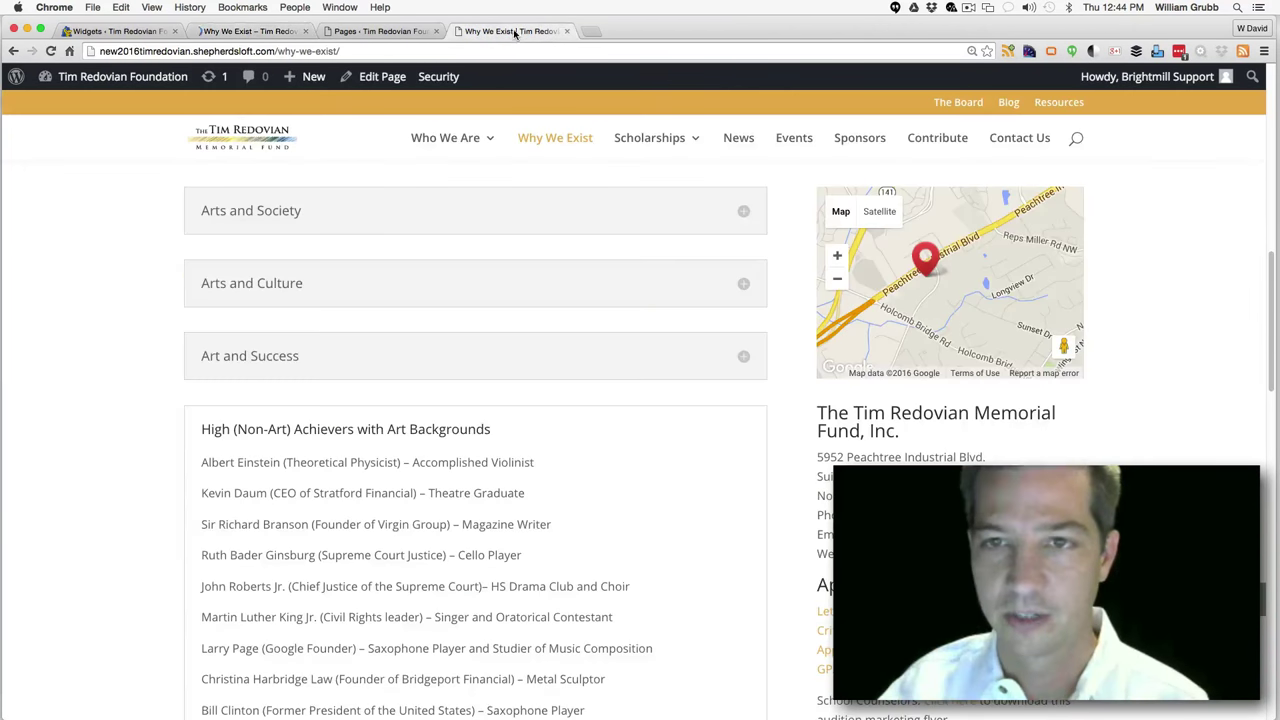
Open the new site's Scholarship Winners 1997 – 2015 page and compare it with the live site's version
{"action": "mouse_move", "coordinate": [658, 143]}
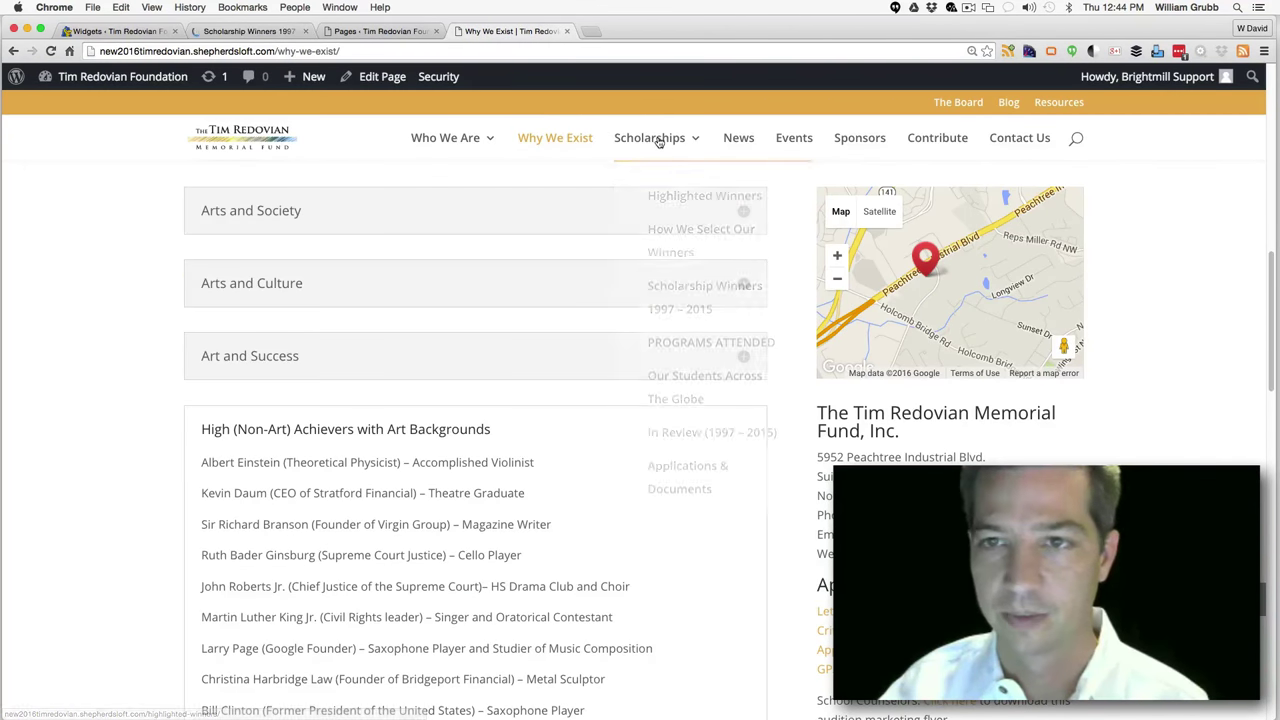
{"action": "left_click", "coordinate": [669, 302]}
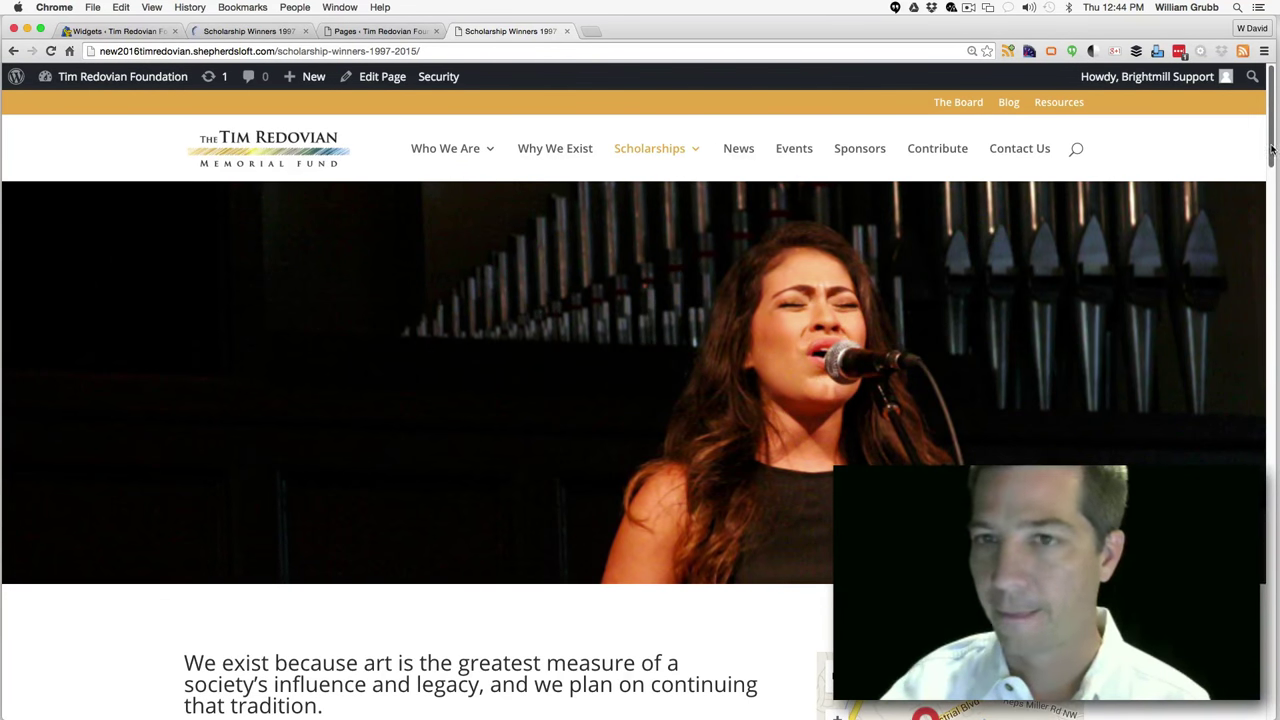
{"action": "left_click_drag", "start_coordinate": [1272, 148], "coordinate": [1266, 314]}
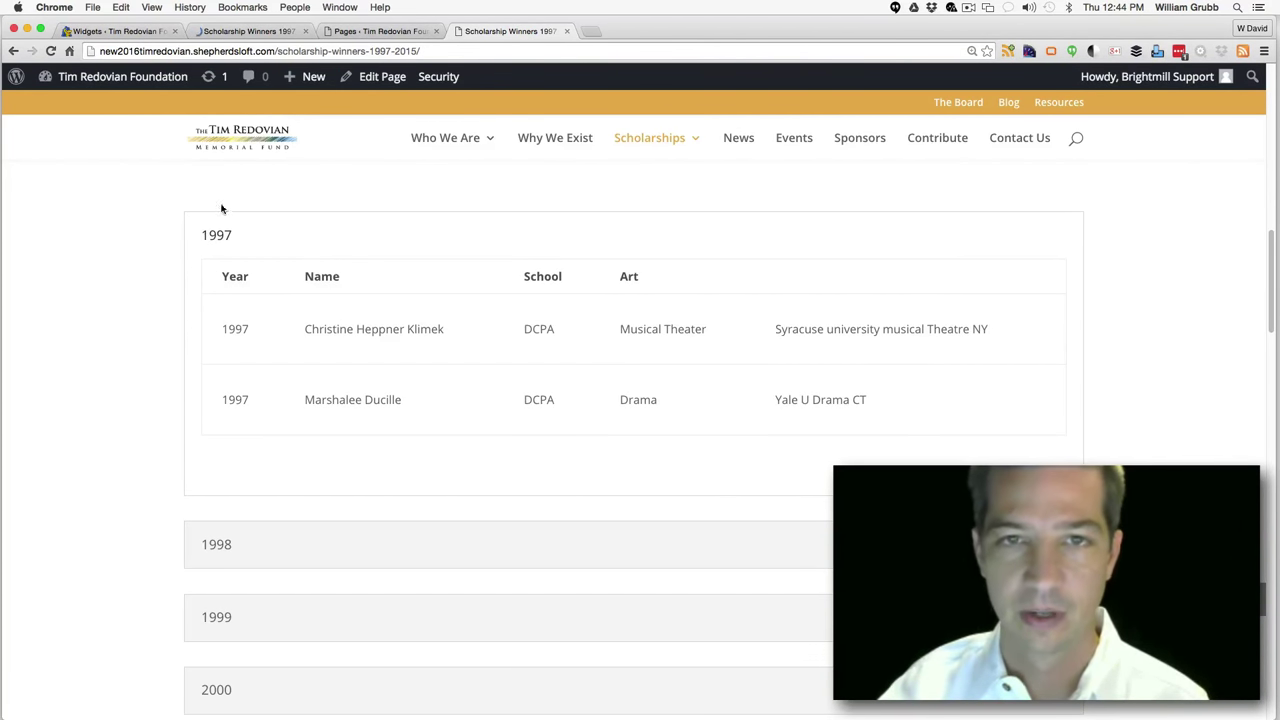
{"action": "left_click", "coordinate": [262, 31]}
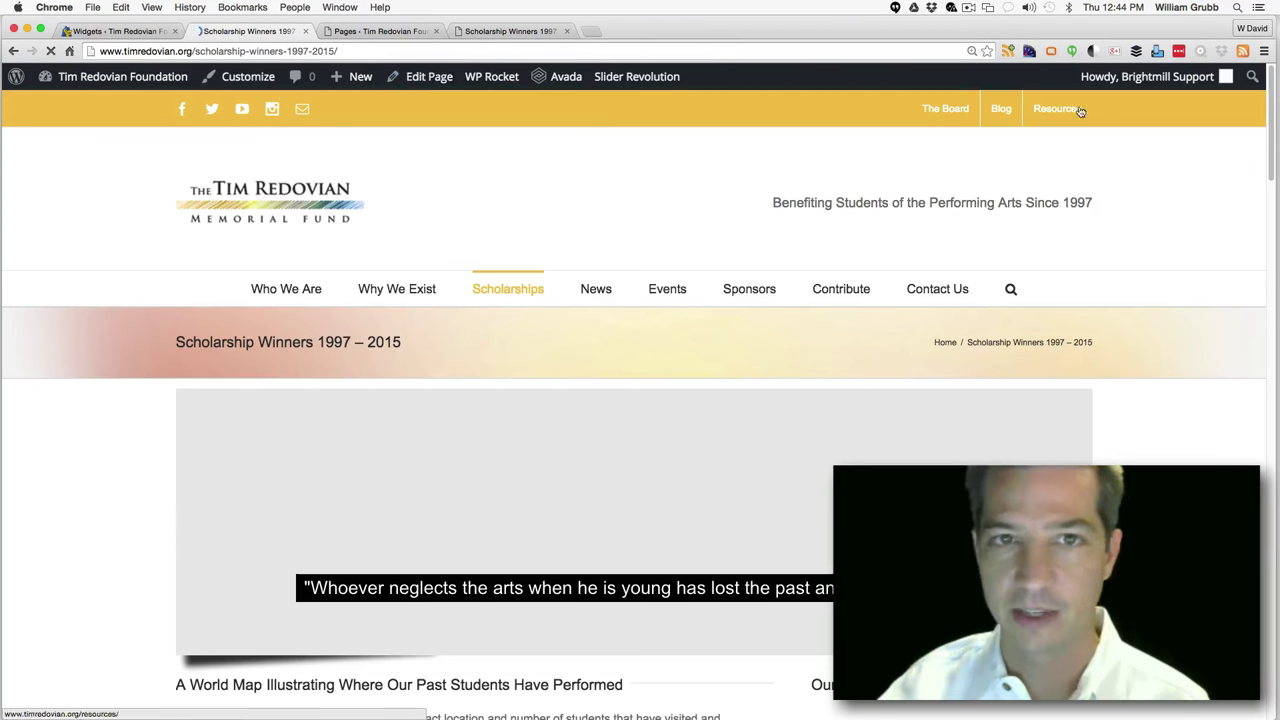
{"action": "left_click_drag", "start_coordinate": [1272, 105], "coordinate": [1272, 120]}
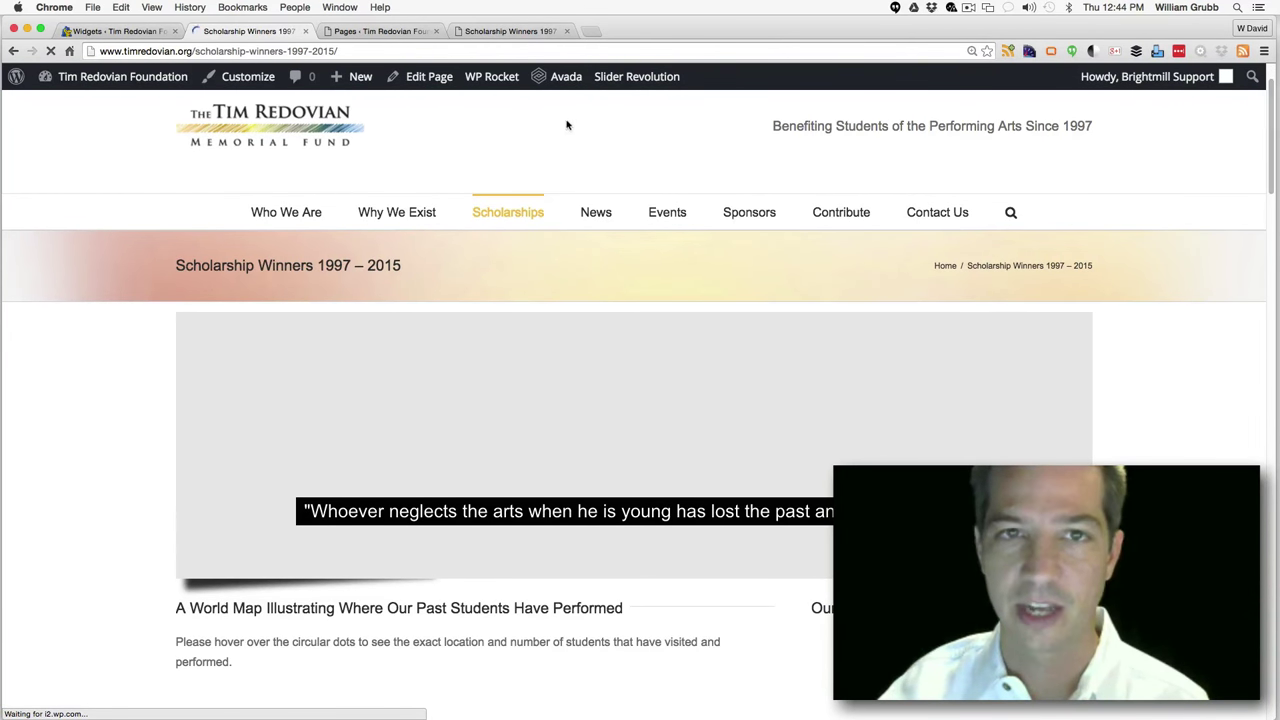
{"action": "left_click", "coordinate": [522, 33]}
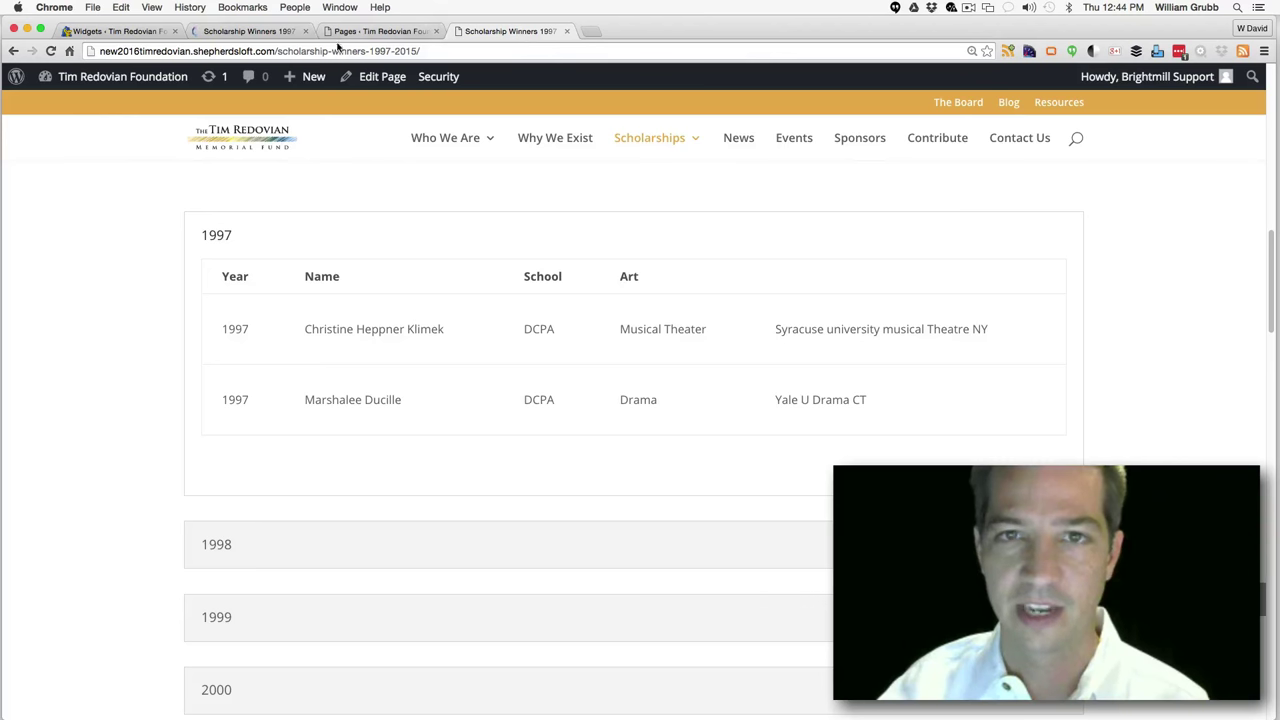
{"action": "left_click", "coordinate": [248, 33]}
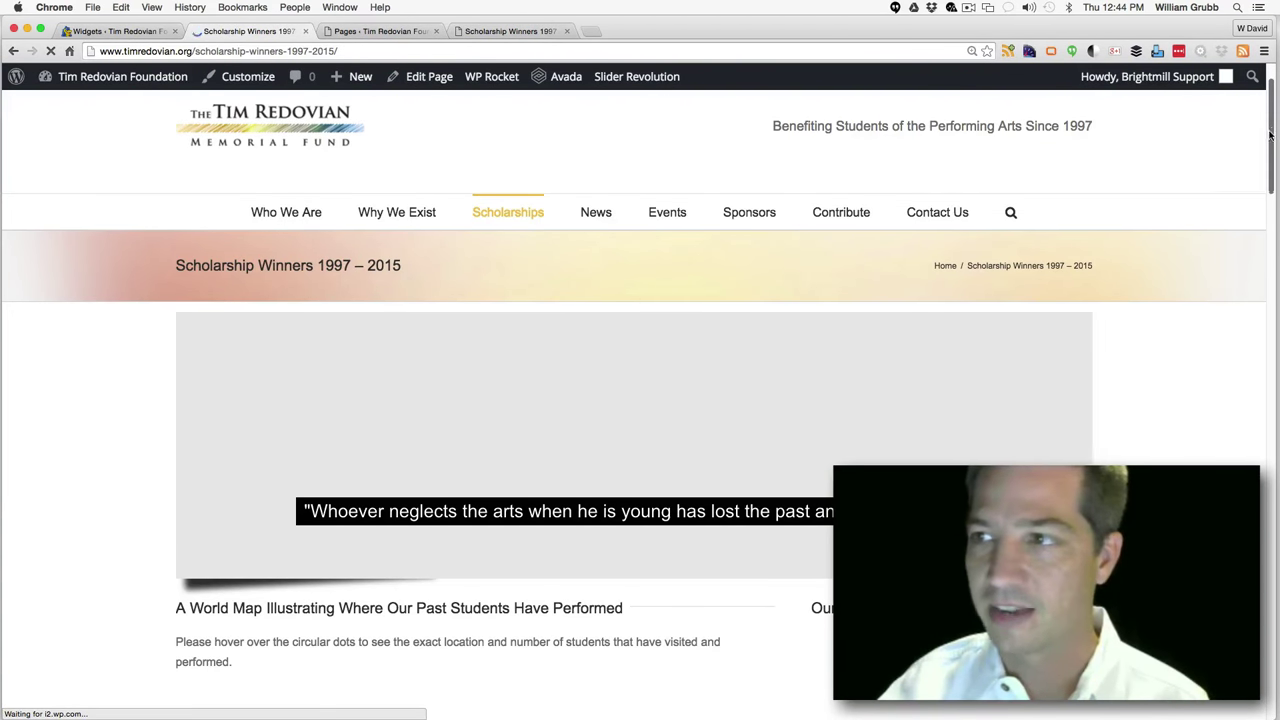
Expand the 1998, 1999, 2000 and 2001 winner lists on the old site
{"action": "left_click_drag", "start_coordinate": [1272, 133], "coordinate": [910, 354]}
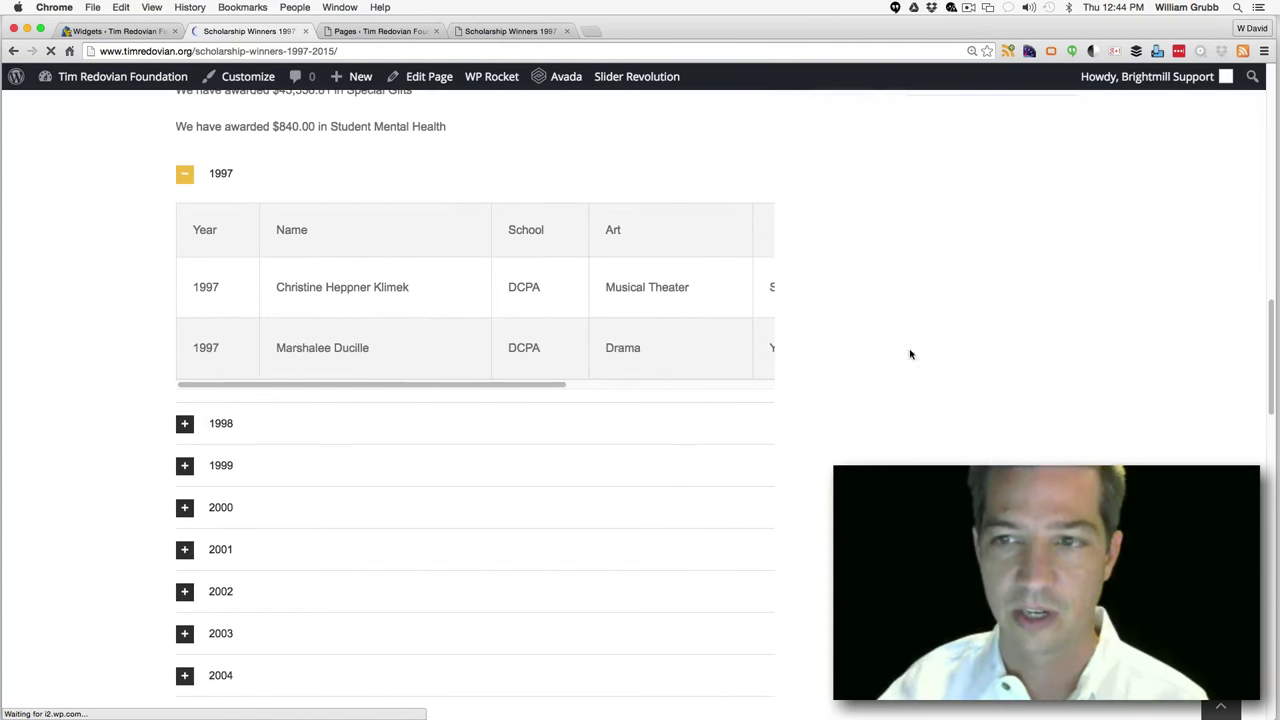
{"action": "left_click_drag", "start_coordinate": [557, 390], "coordinate": [530, 383]}
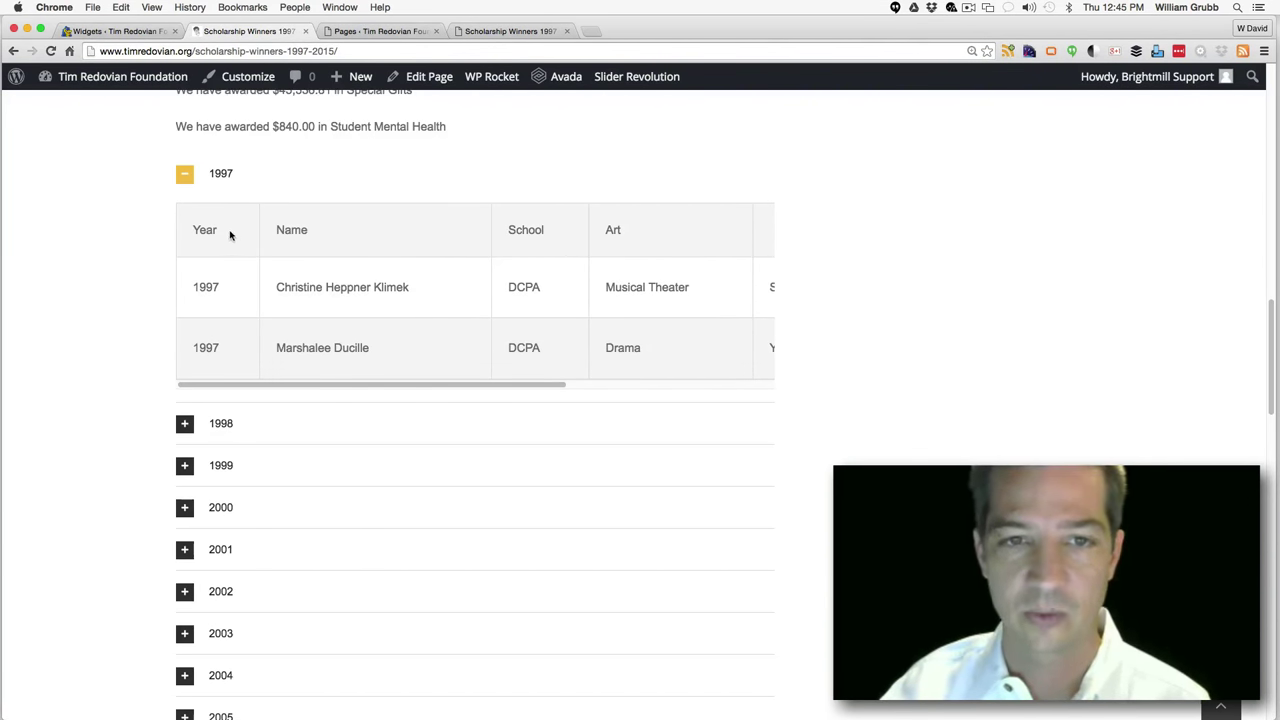
{"action": "left_click", "coordinate": [233, 421]}
{"action": "left_click", "coordinate": [219, 632]}
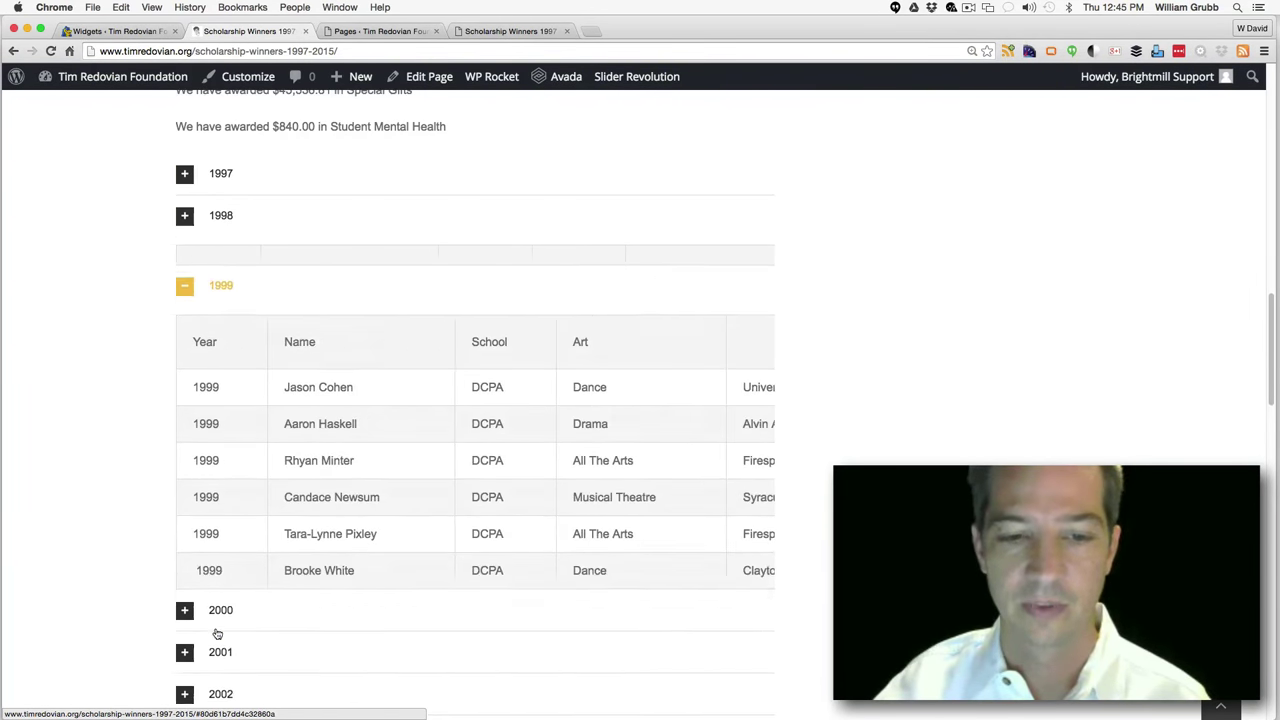
{"action": "left_click", "coordinate": [220, 612]}
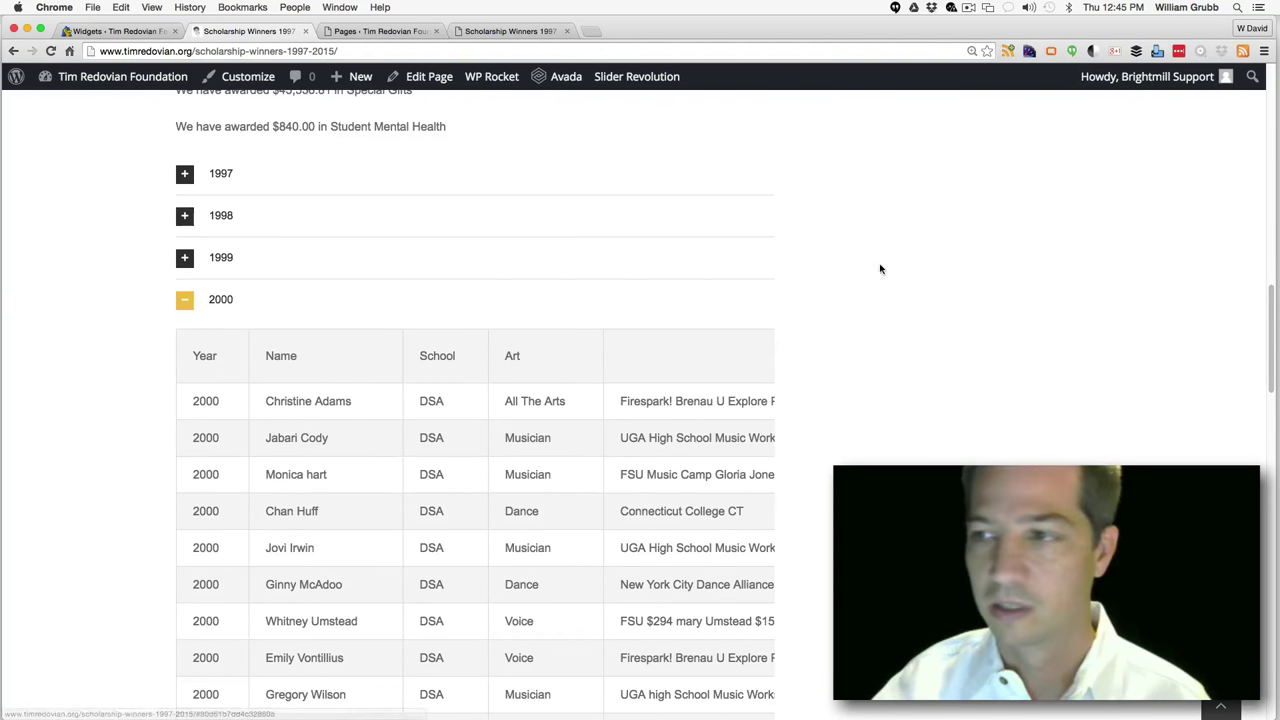
{"action": "left_click_drag", "start_coordinate": [1268, 305], "coordinate": [1267, 355]}
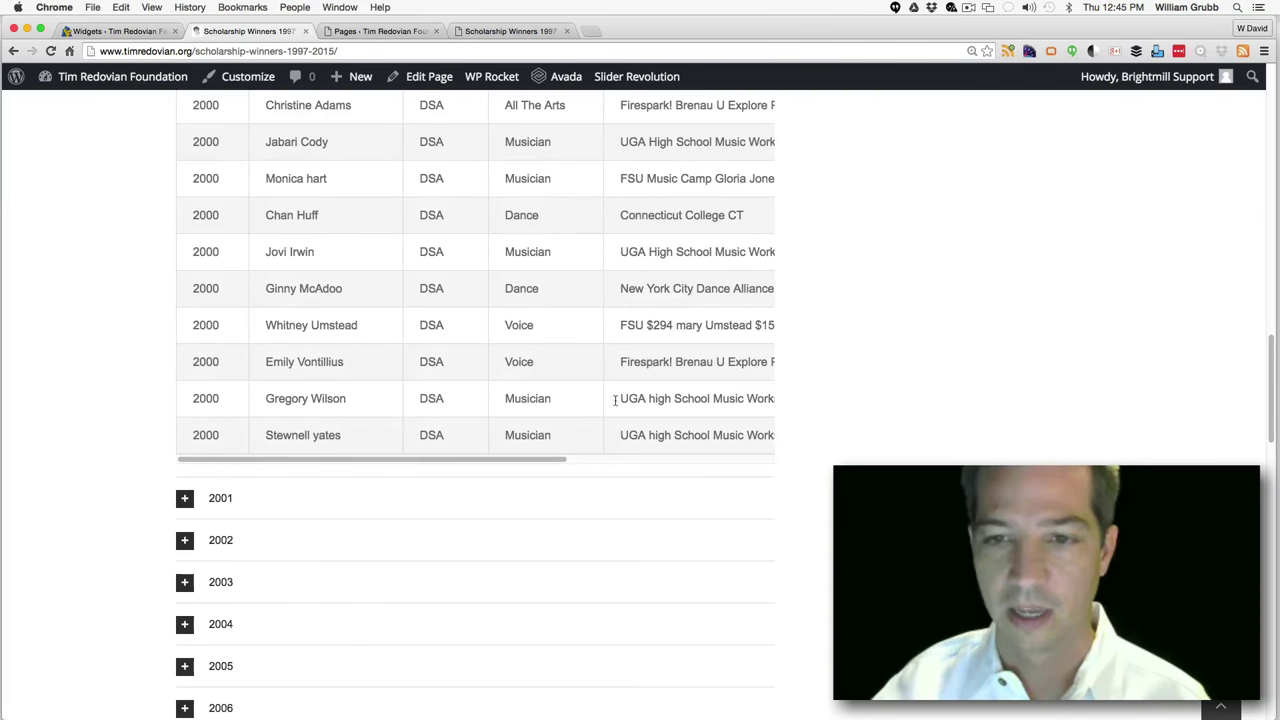
{"action": "left_click", "coordinate": [275, 502]}
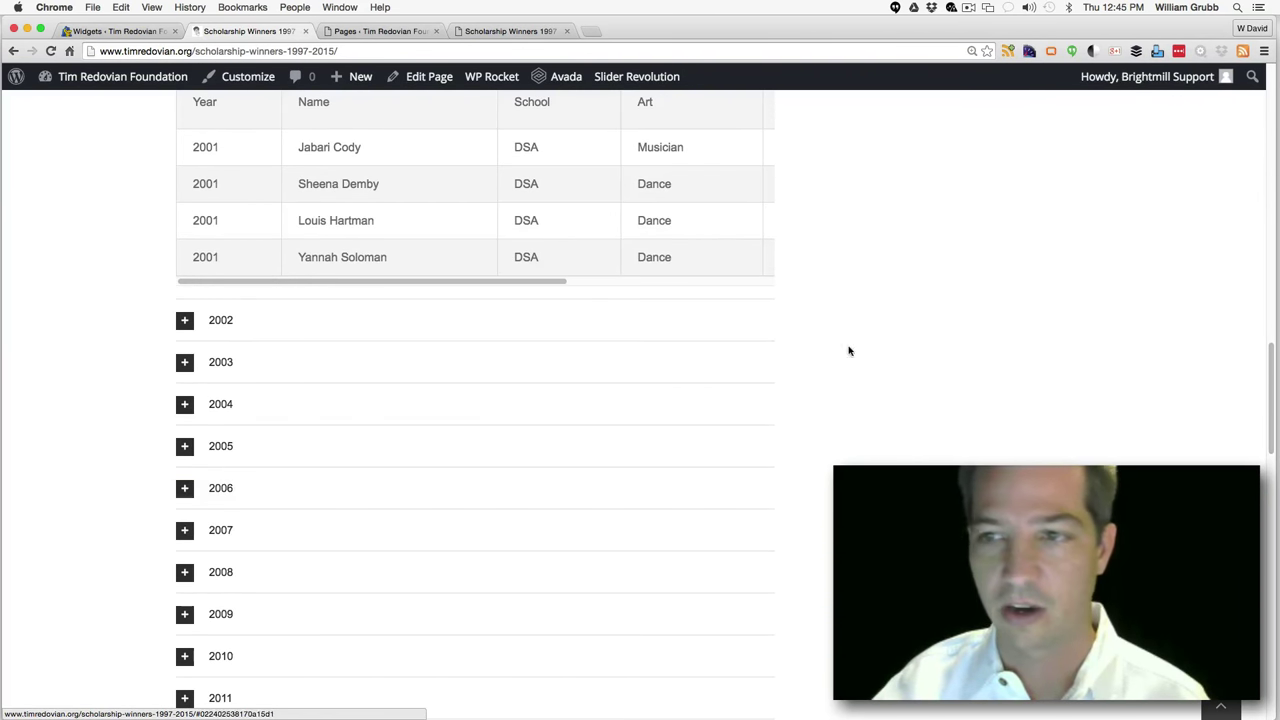
{"action": "left_click_drag", "start_coordinate": [1271, 357], "coordinate": [1266, 244]}
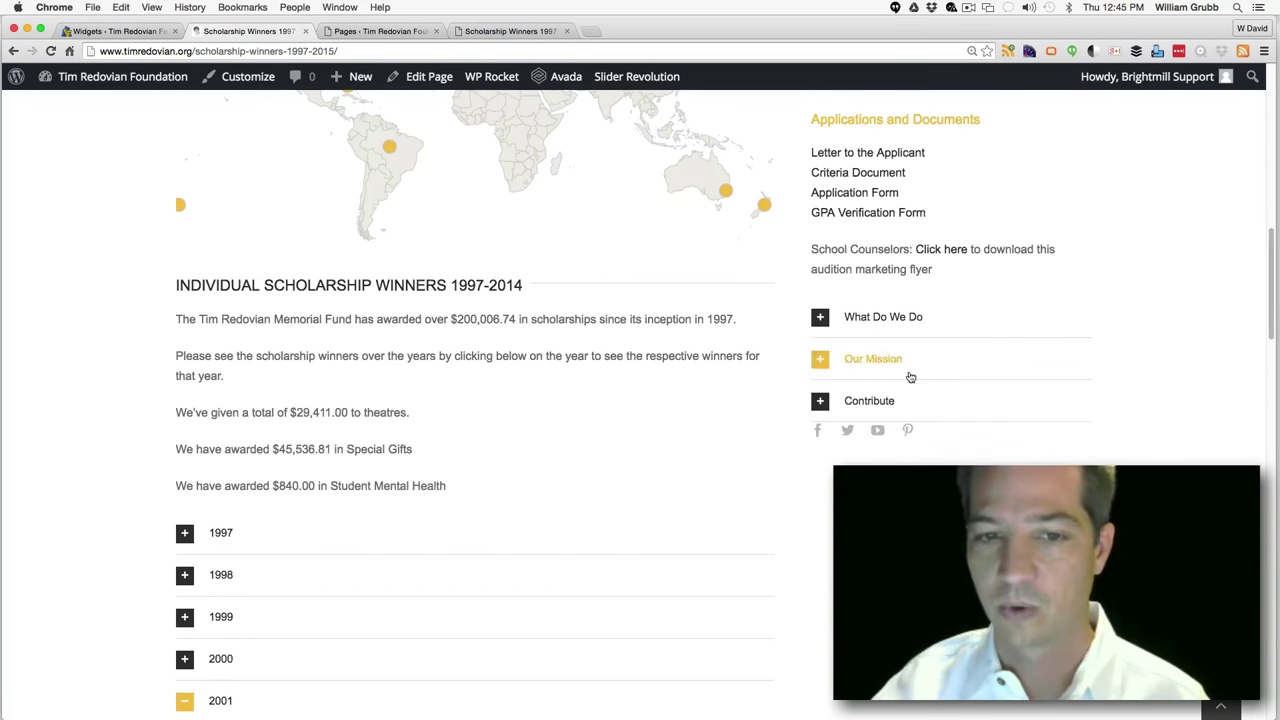
Expand the 1998, 1999, 2000 and 2001 winner lists on the new site for comparison
{"action": "left_click", "coordinate": [380, 31]}
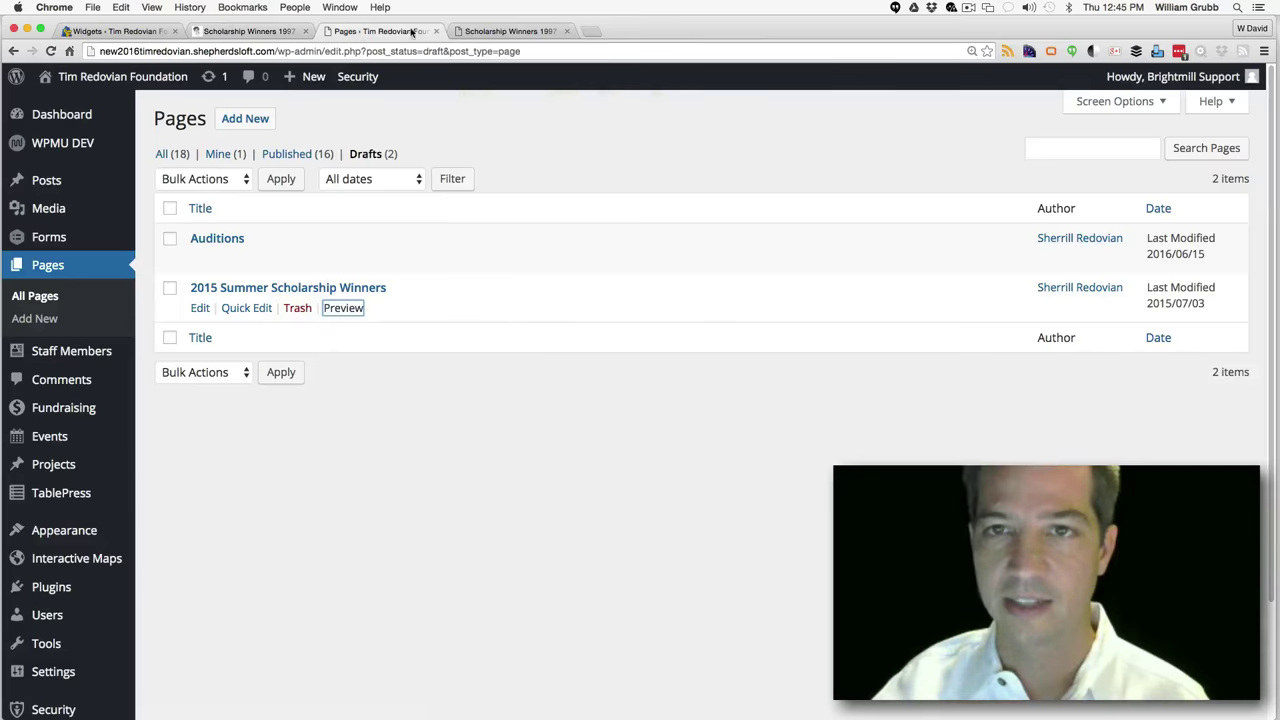
{"action": "left_click", "coordinate": [510, 31]}
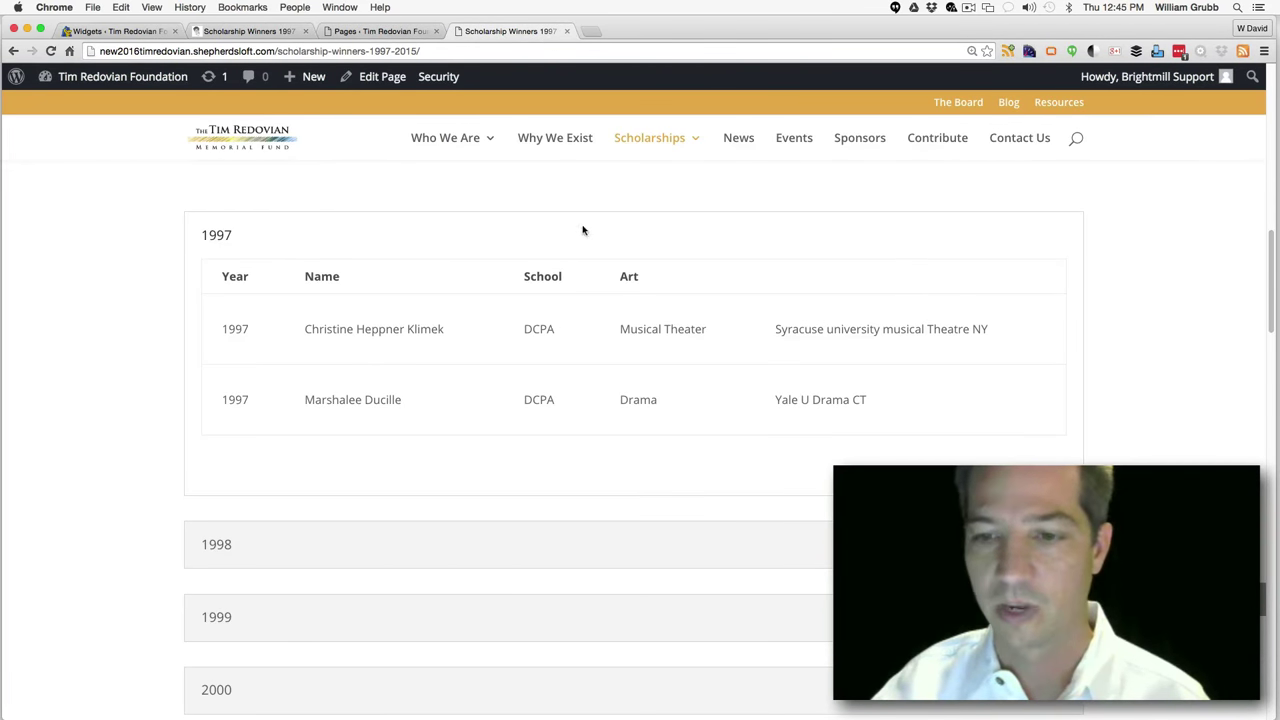
{"action": "left_click", "coordinate": [475, 546]}
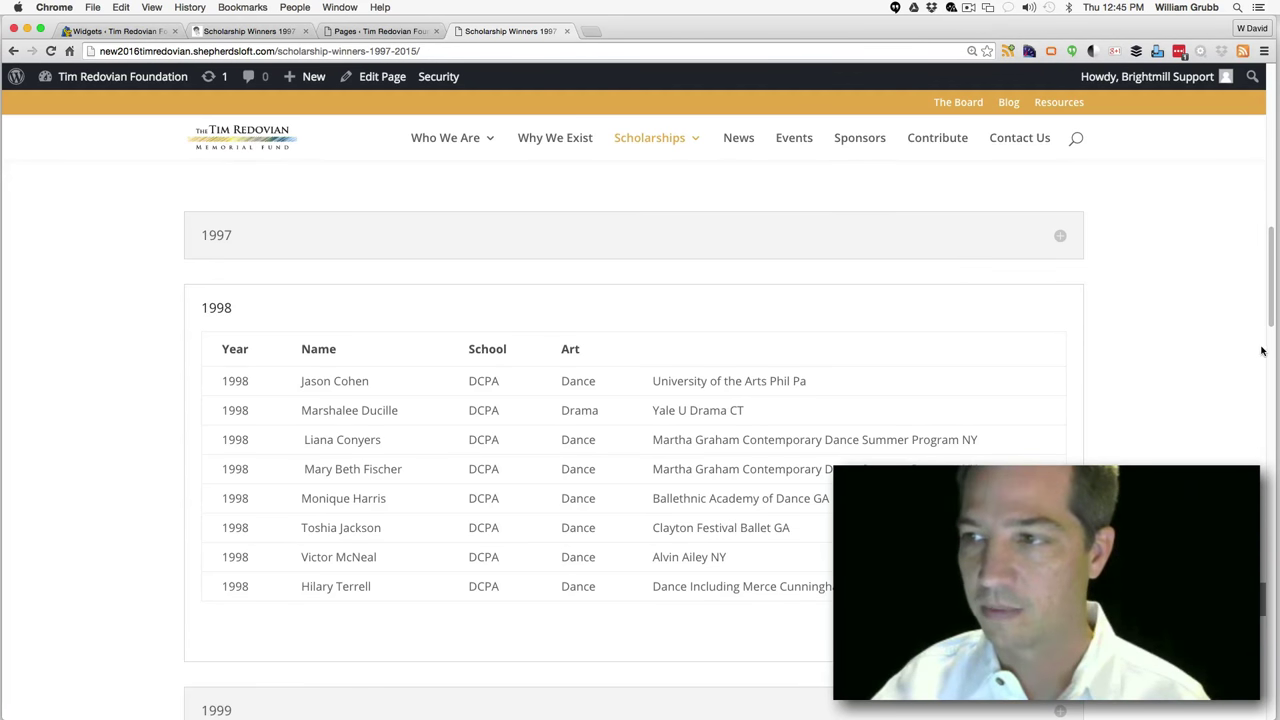
{"action": "left_click_drag", "start_coordinate": [1270, 320], "coordinate": [1270, 372]}
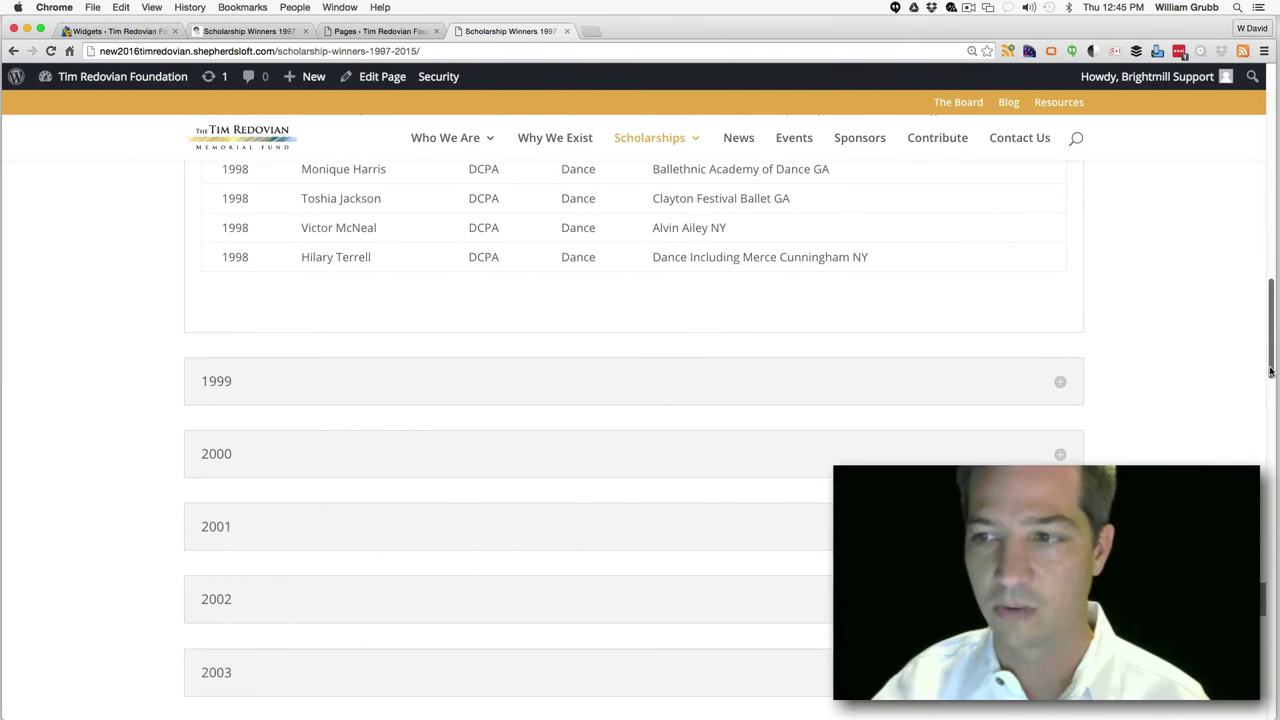
{"action": "left_click", "coordinate": [982, 390]}
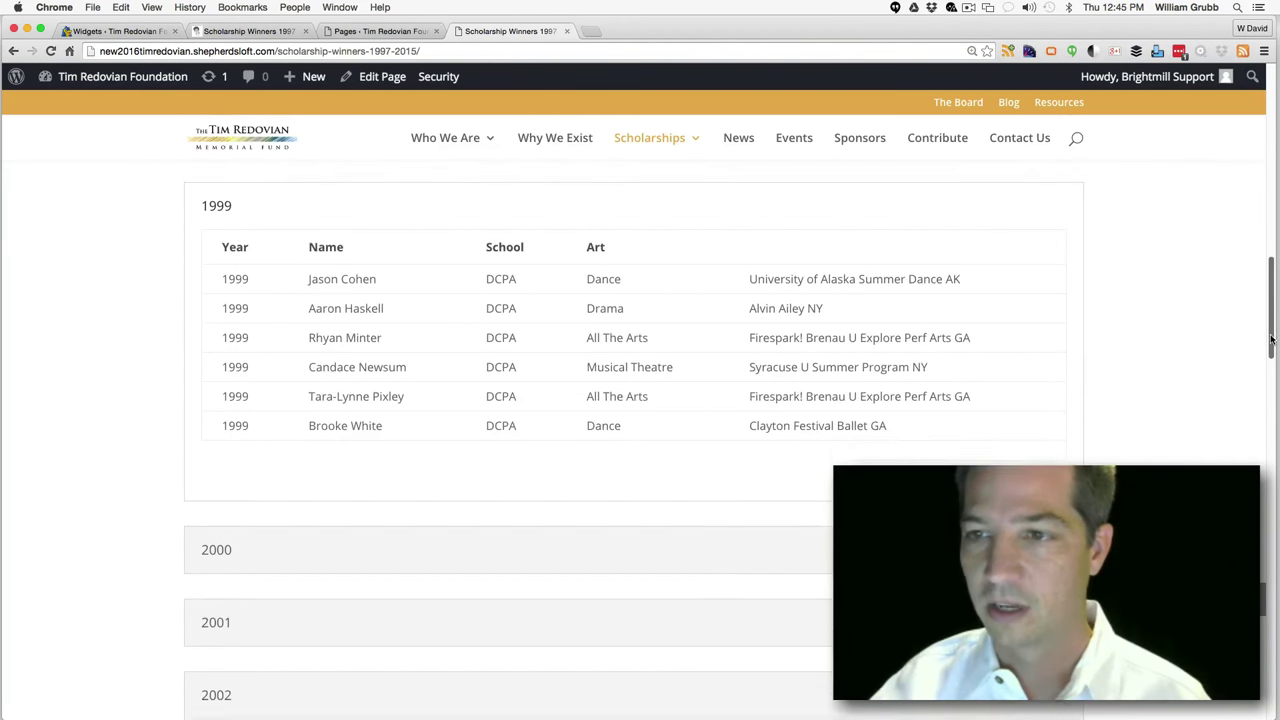
{"action": "left_click_drag", "start_coordinate": [1271, 340], "coordinate": [1266, 355]}
{"action": "left_click", "coordinate": [1028, 443]}
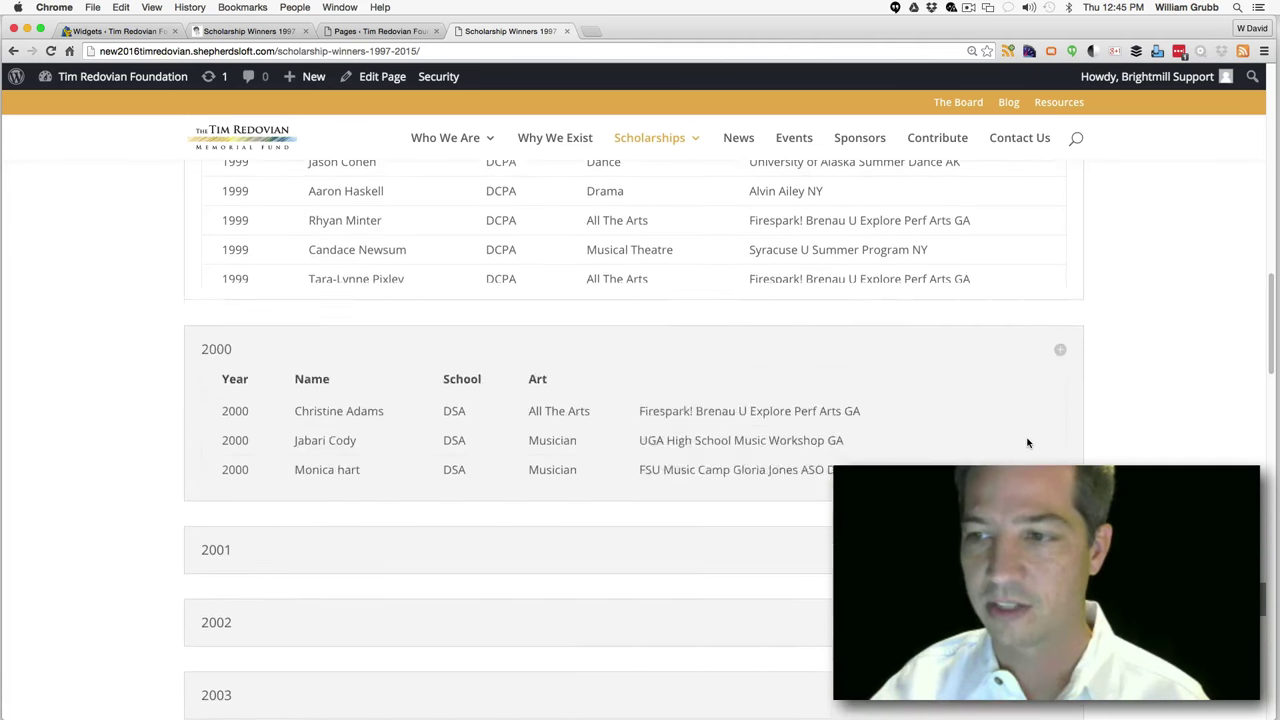
{"action": "left_click", "coordinate": [1010, 687]}
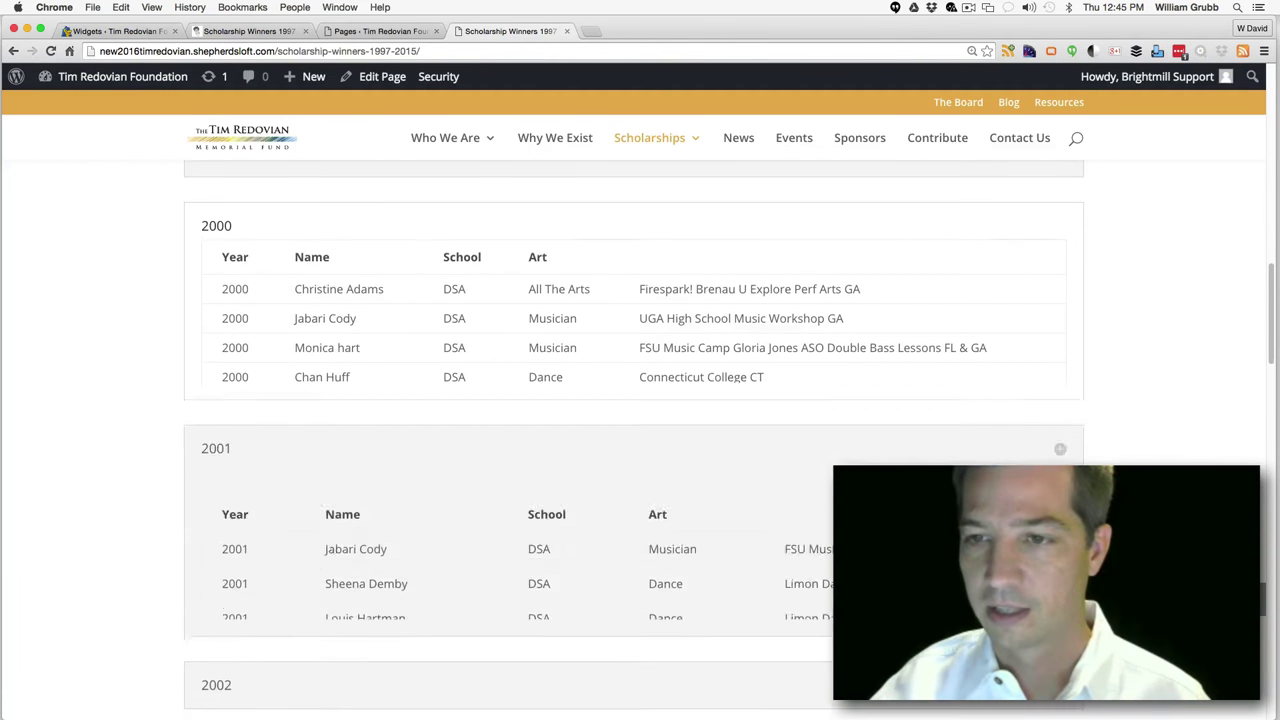
{"action": "scroll", "coordinate": [640, 420], "scroll_direction": "up", "scroll_amount": 15}
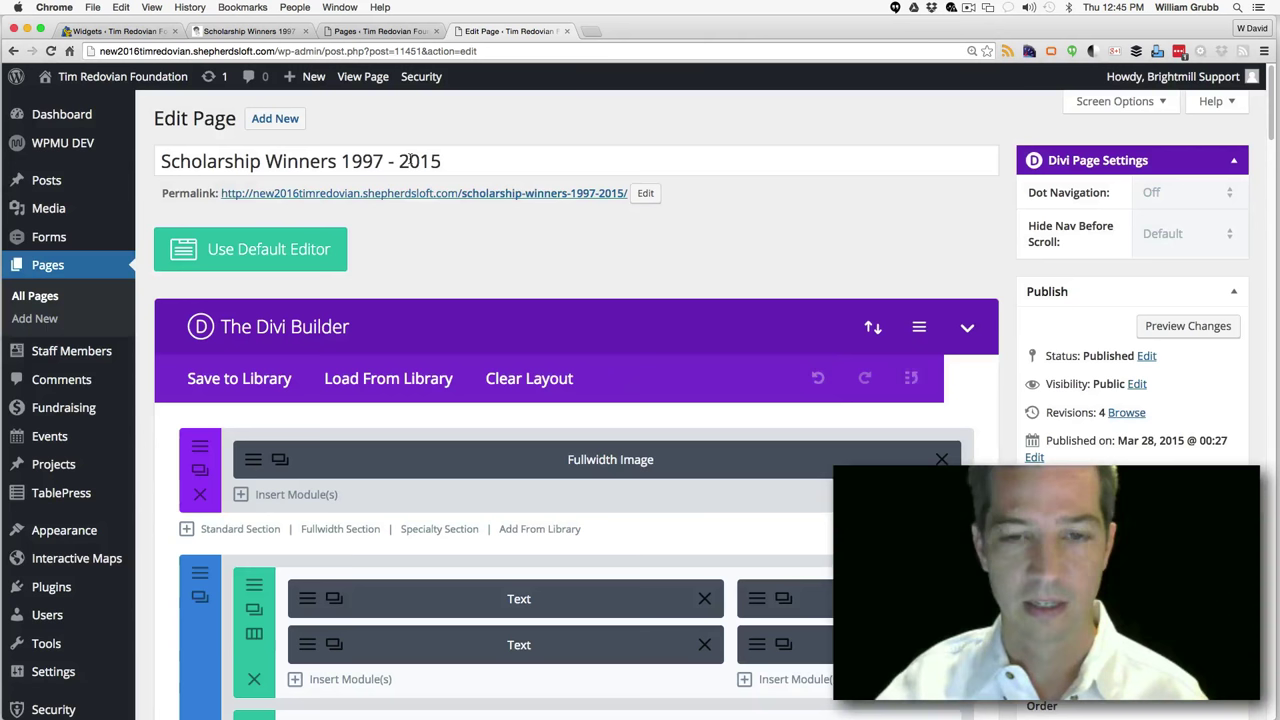
Add a Fullwidth Header module titled 'Scholarship Winners 1997 - 2015' to the fullwidth section
{"action": "triple_click", "coordinate": [406, 161]}
{"action": "key", "text": "super+c"}
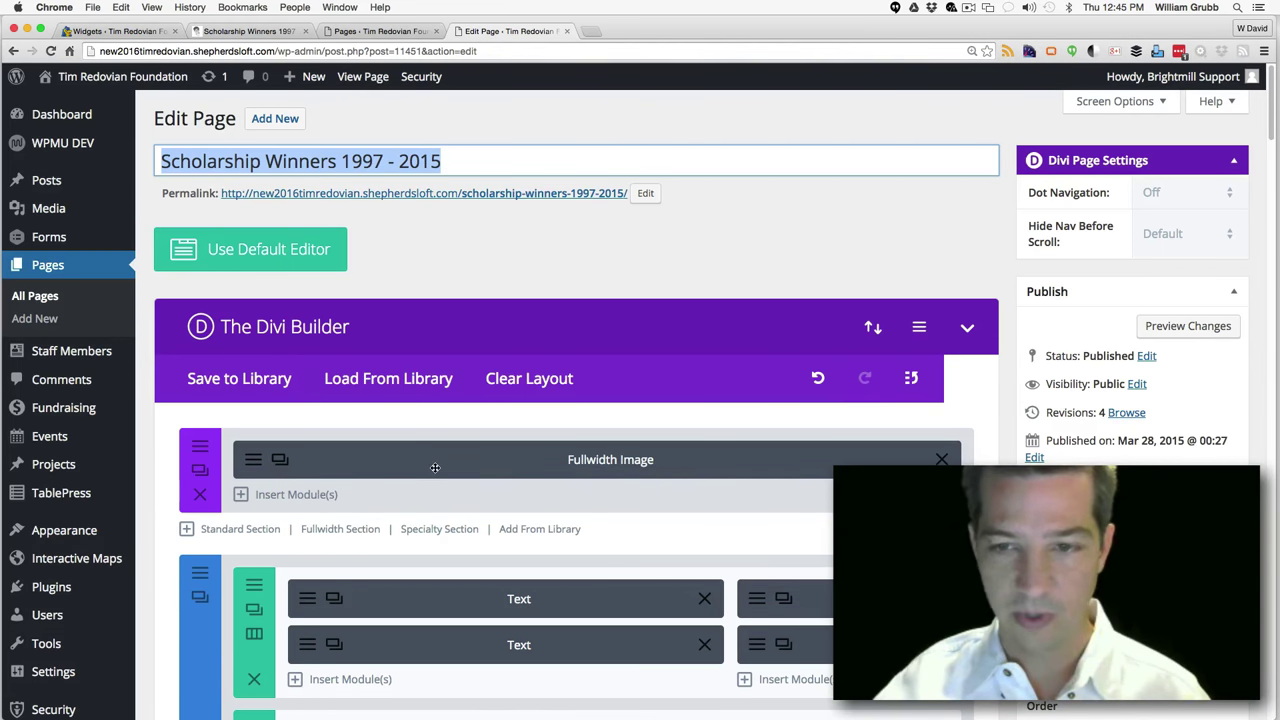
{"action": "left_click", "coordinate": [318, 494]}
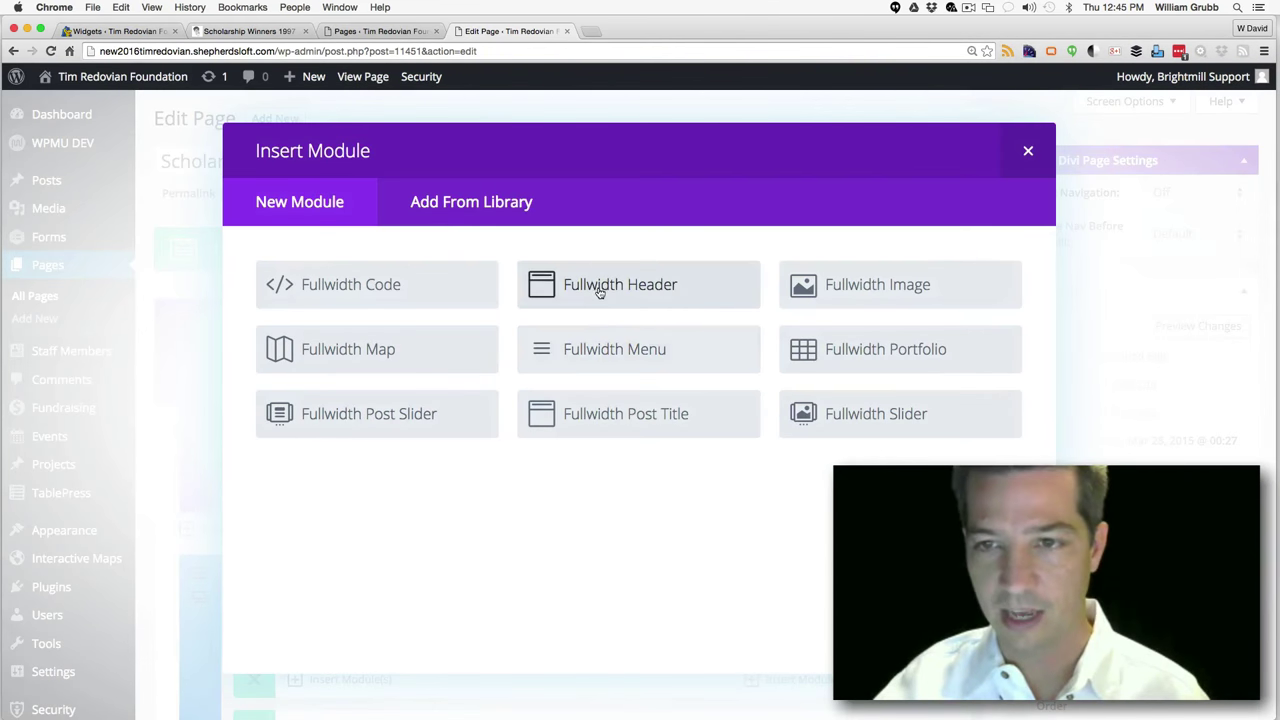
{"action": "left_click", "coordinate": [598, 287]}
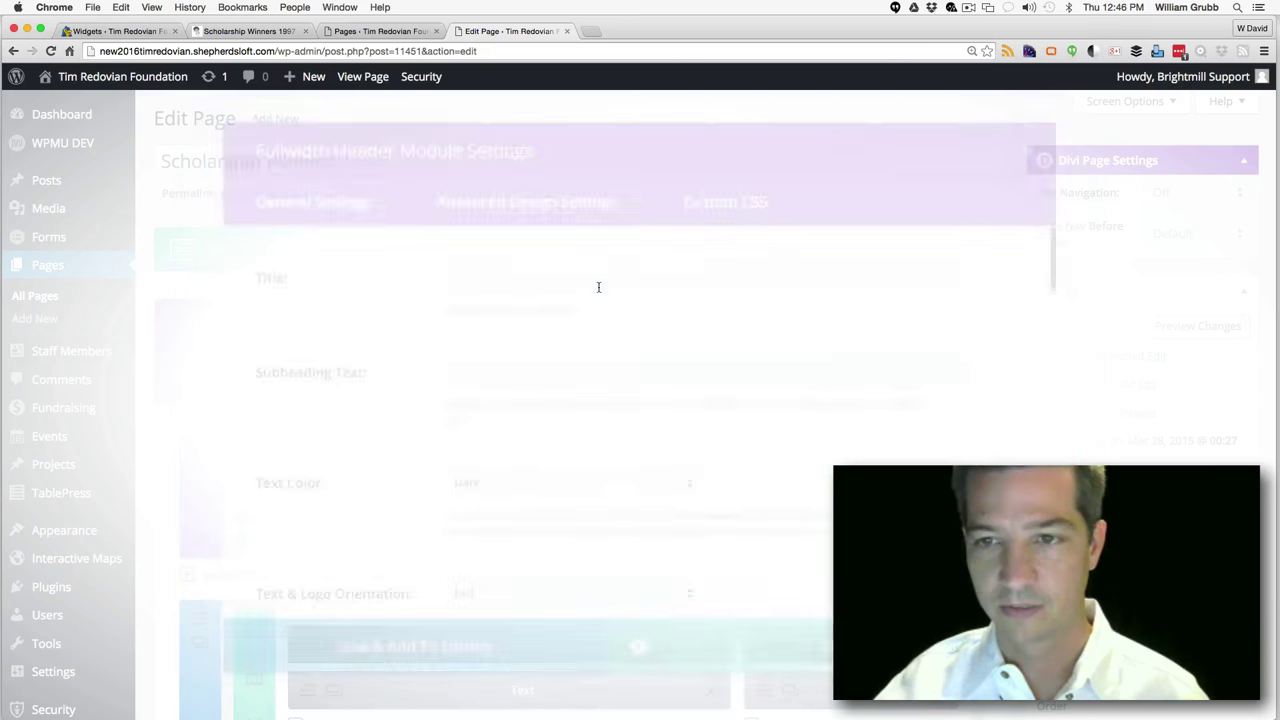
{"action": "key", "text": "super+v"}
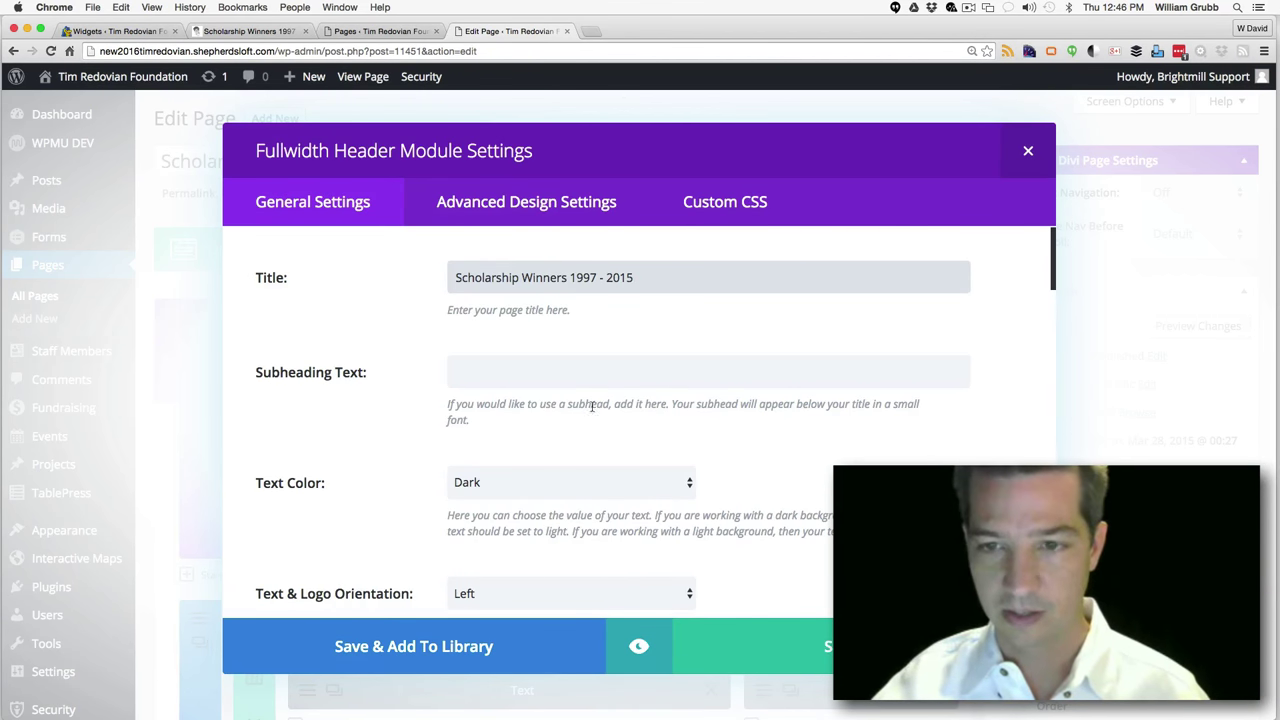
Give the header the header_divider background image, save it, and move it above the Fullwidth Image
{"action": "left_click_drag", "start_coordinate": [1063, 283], "coordinate": [1043, 418]}
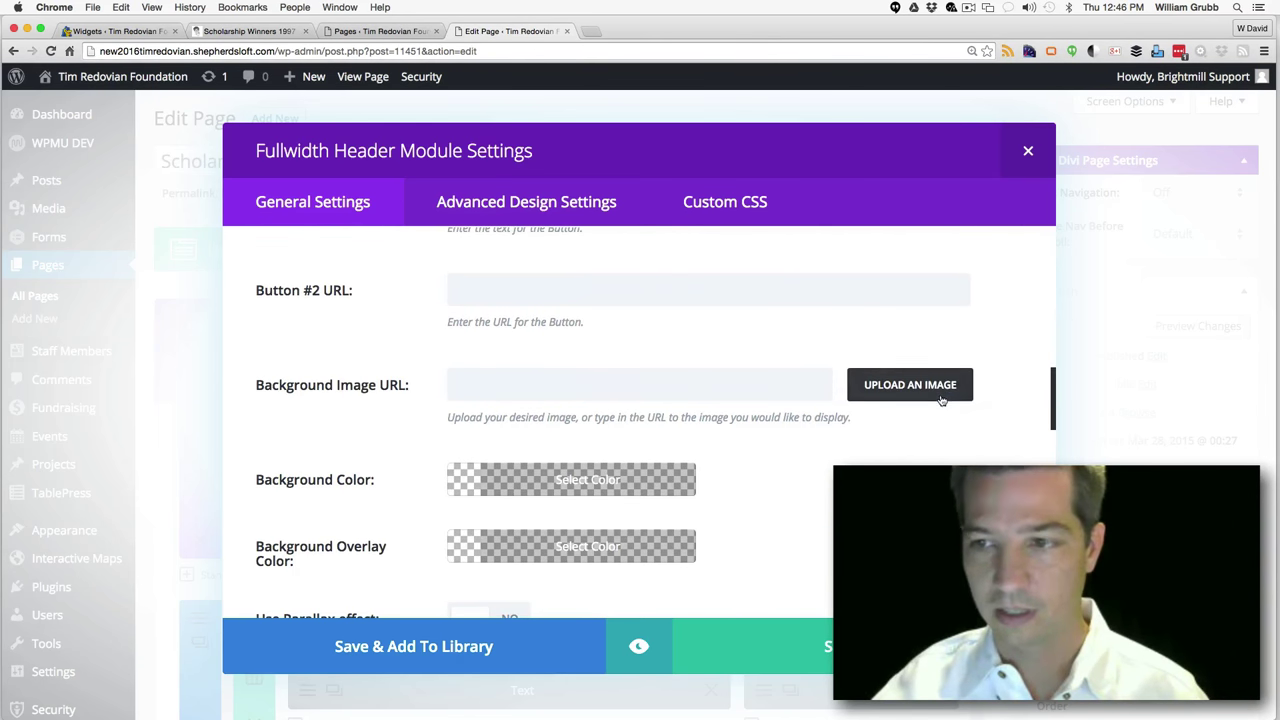
{"action": "left_click", "coordinate": [922, 388]}
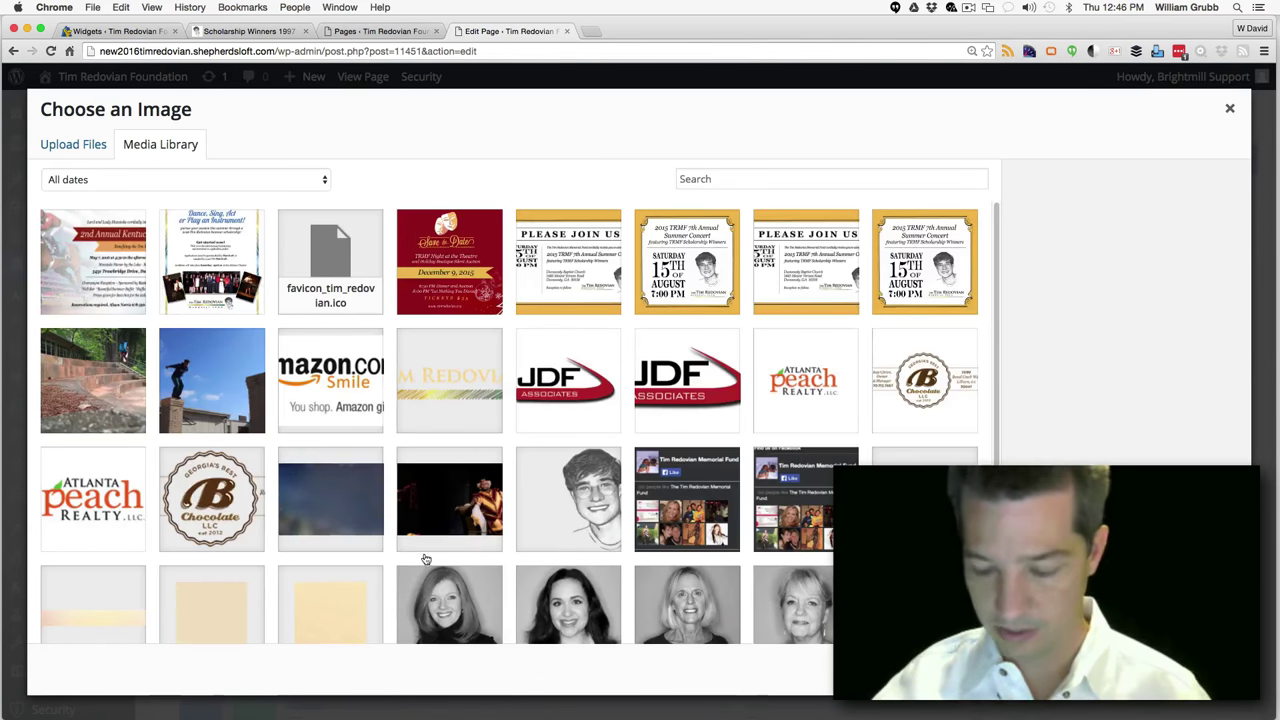
{"action": "left_click", "coordinate": [128, 608]}
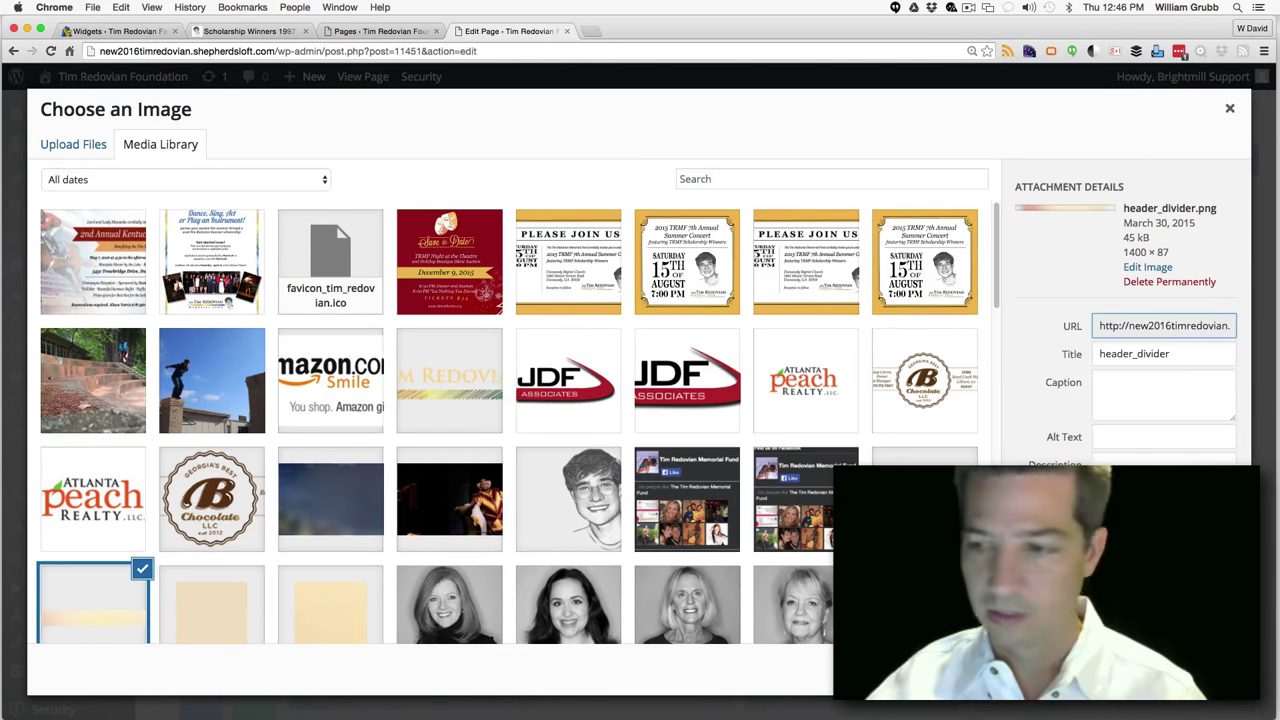
{"action": "left_click", "coordinate": [1180, 668]}
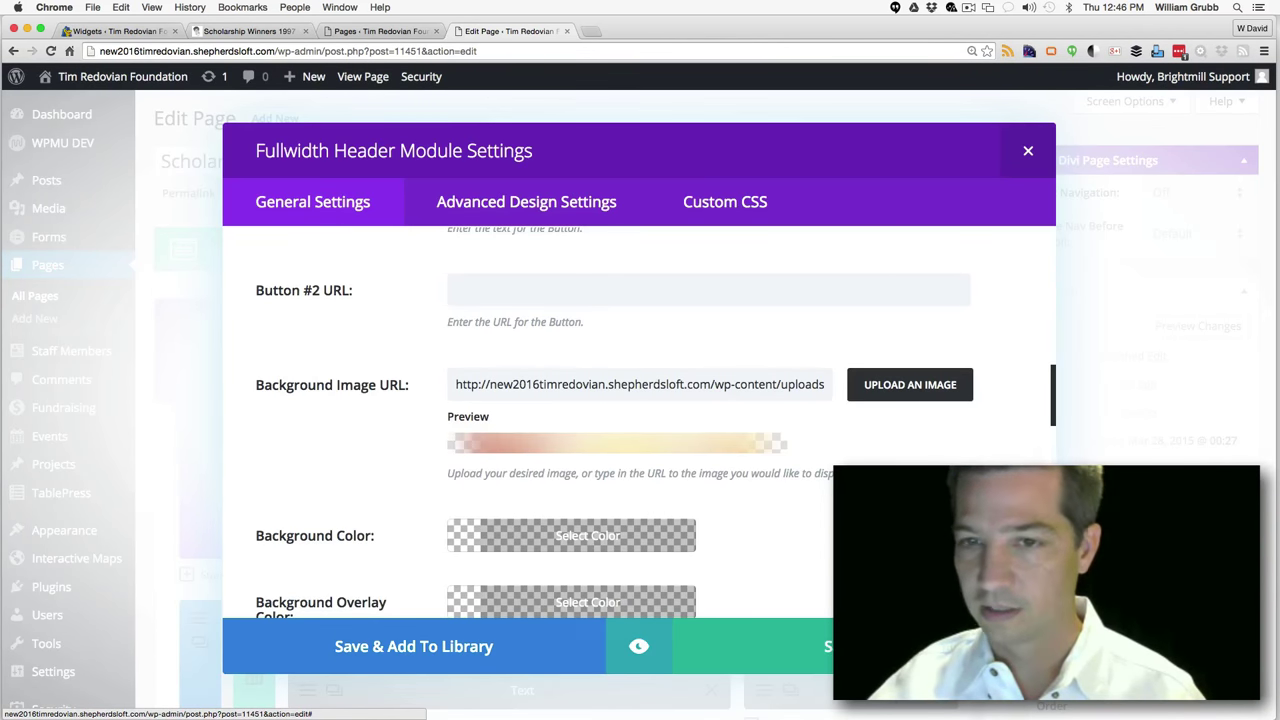
{"action": "left_click", "coordinate": [776, 645]}
{"action": "left_click_drag", "start_coordinate": [370, 506], "coordinate": [368, 458]}
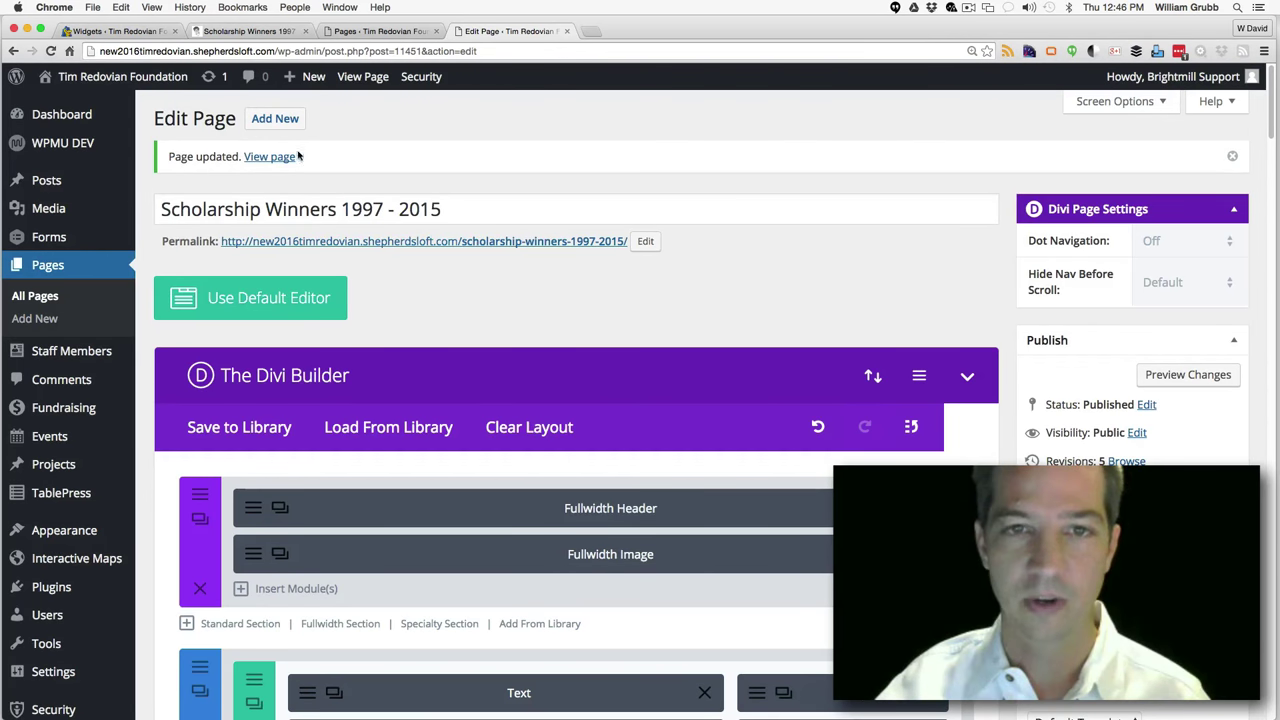
View the updated page and go to Scholarships > Scholarship Winners 1997–2015
{"action": "left_click", "coordinate": [270, 157]}
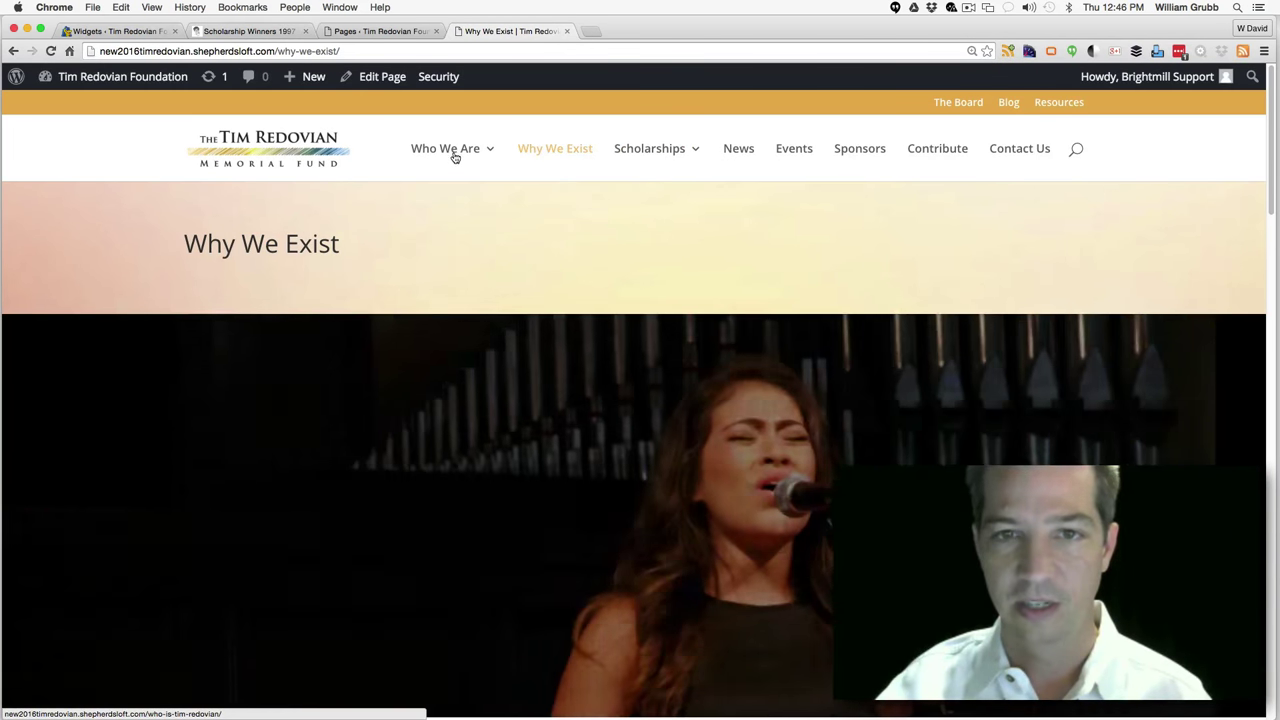
{"action": "mouse_move", "coordinate": [451, 152]}
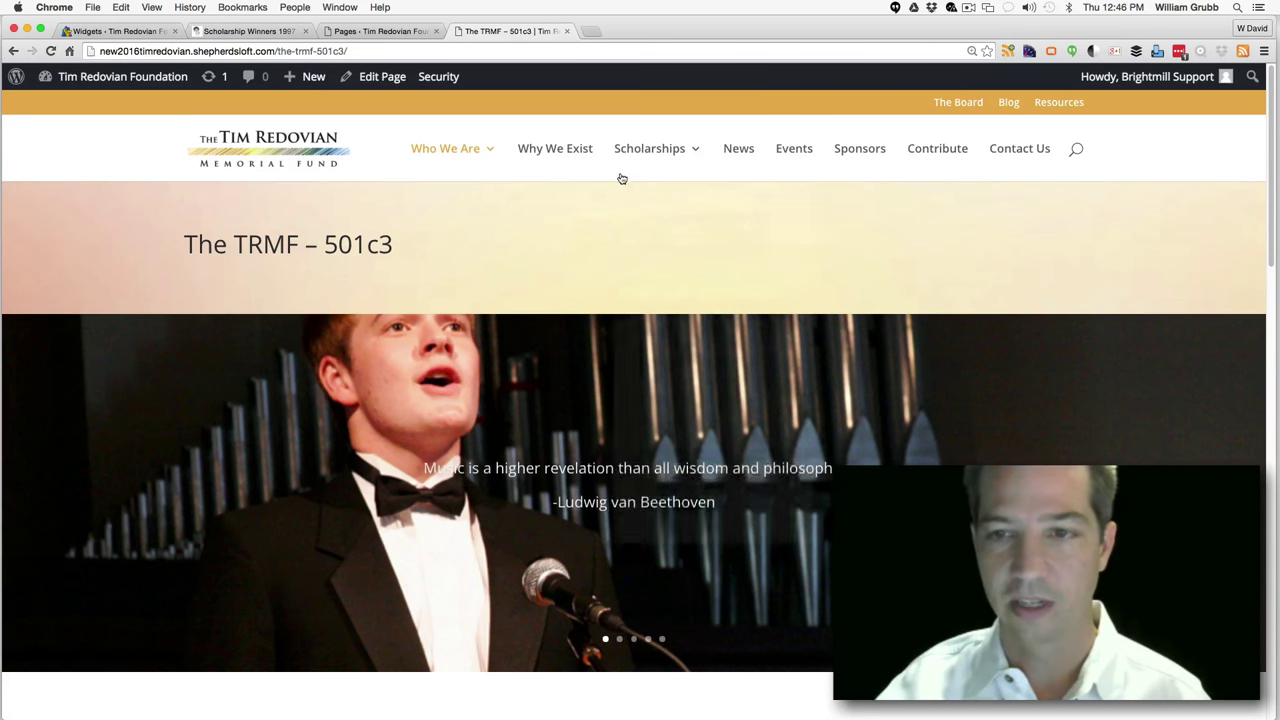
{"action": "mouse_move", "coordinate": [645, 150]}
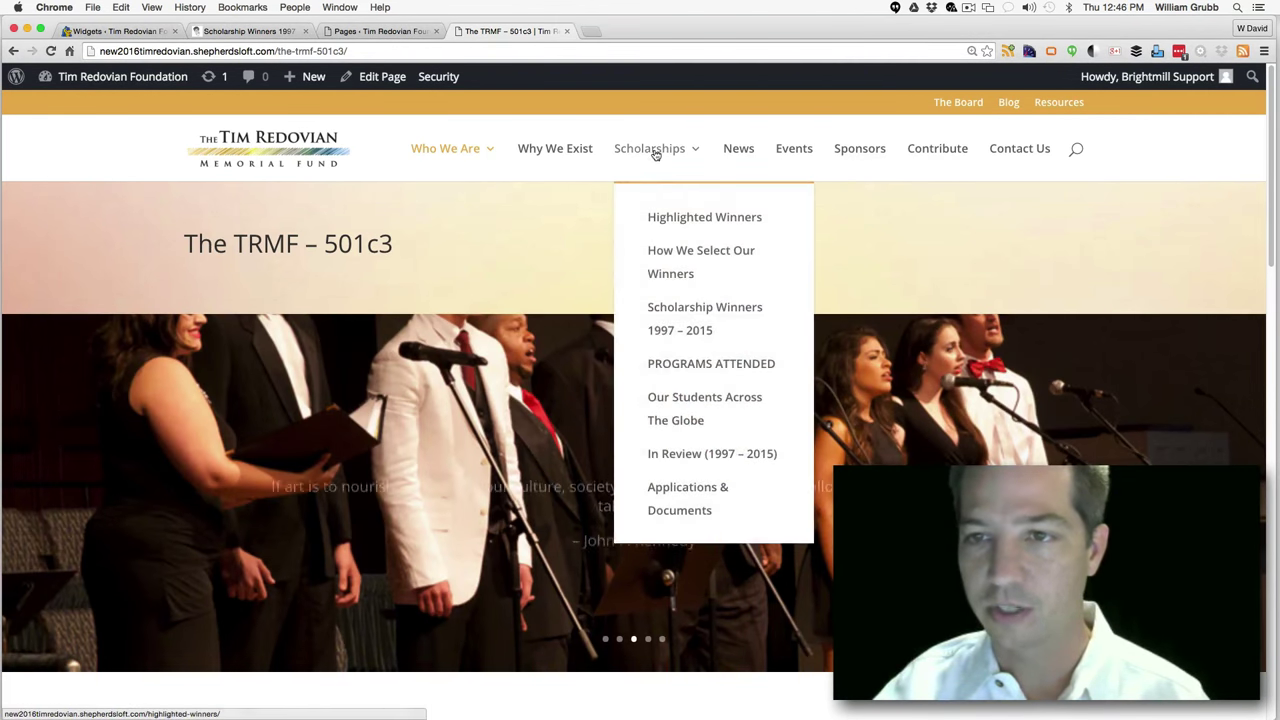
{"action": "left_click", "coordinate": [669, 314]}
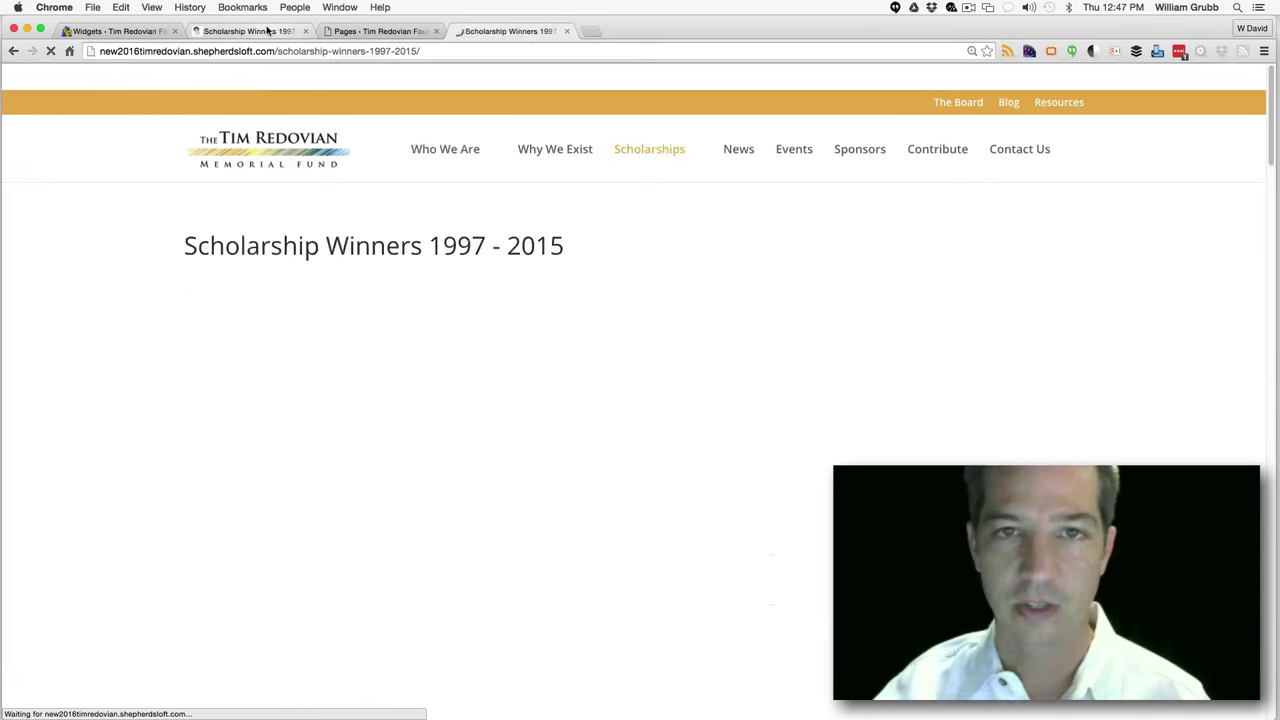
{"action": "left_click", "coordinate": [268, 31]}
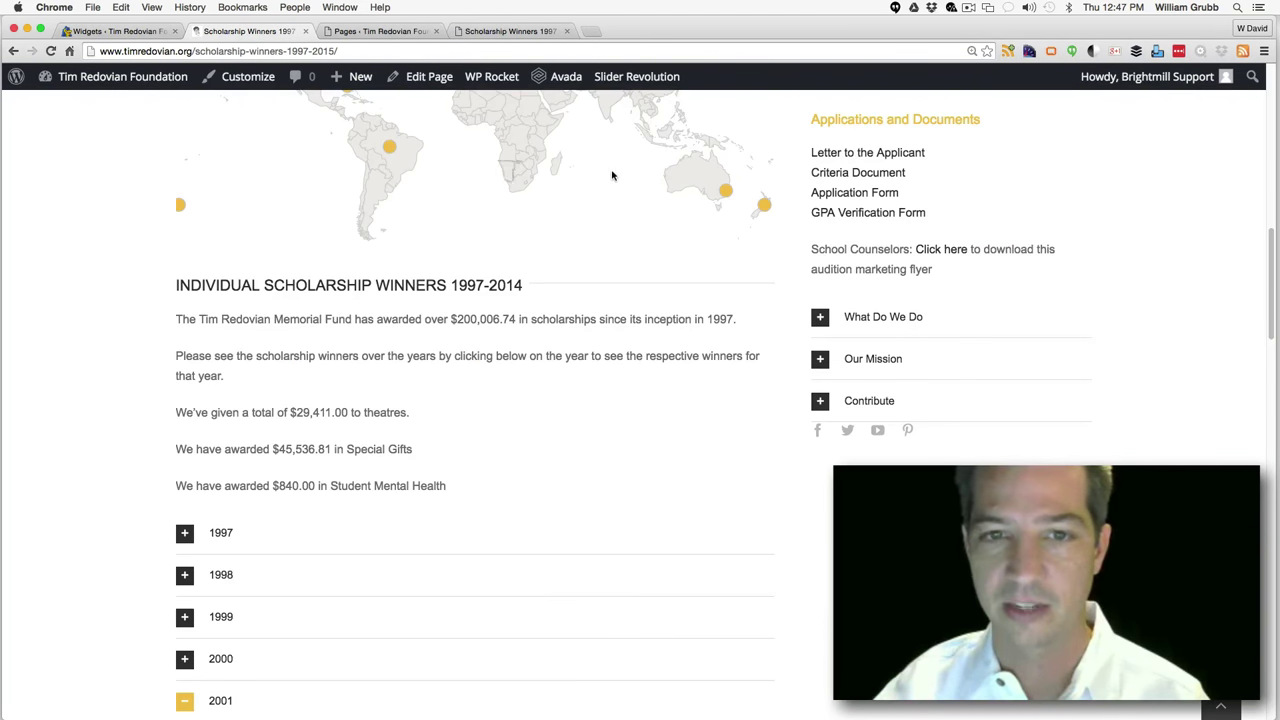
Scroll through the old Scholarship Winners page and open it for editing
{"action": "left_click_drag", "start_coordinate": [1271, 330], "coordinate": [1258, 206]}
{"action": "scroll", "coordinate": [1256, 204], "scroll_direction": "up", "scroll_amount": 3}
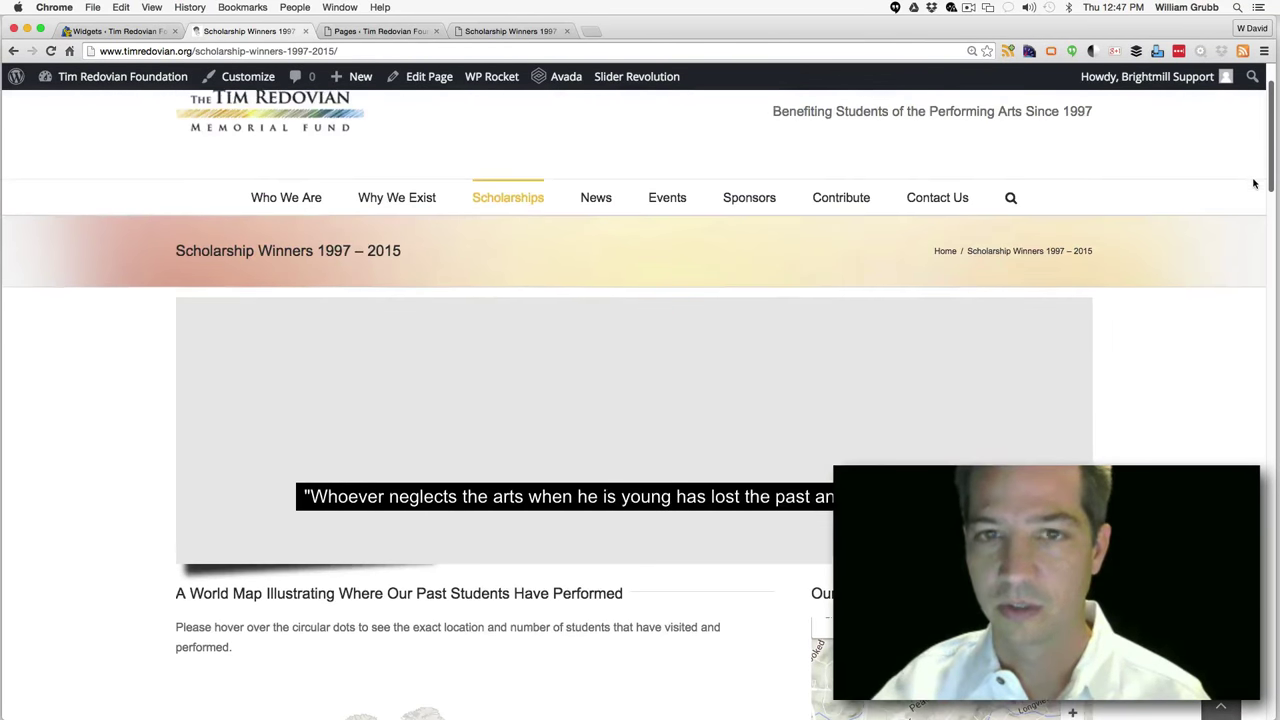
{"action": "scroll", "coordinate": [1255, 203], "scroll_direction": "down", "scroll_amount": 4}
{"action": "scroll", "coordinate": [1254, 202], "scroll_direction": "up", "scroll_amount": 2}
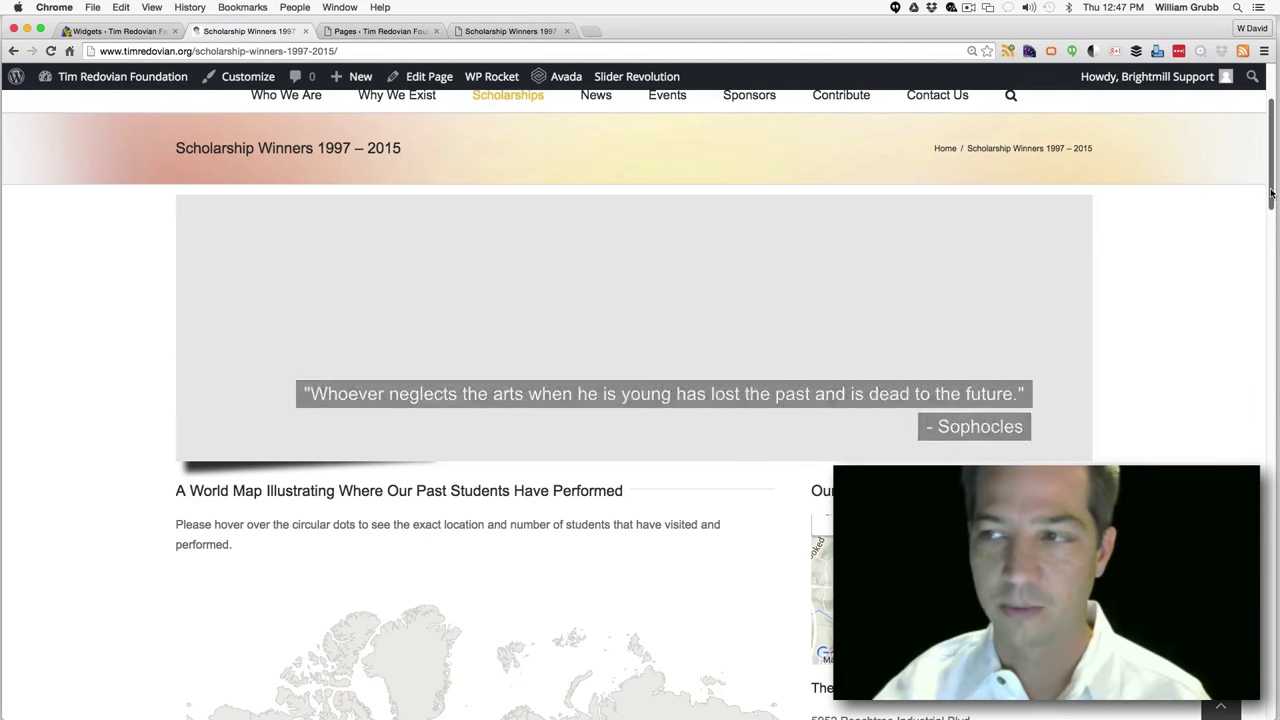
{"action": "left_click_drag", "start_coordinate": [1270, 198], "coordinate": [1208, 245]}
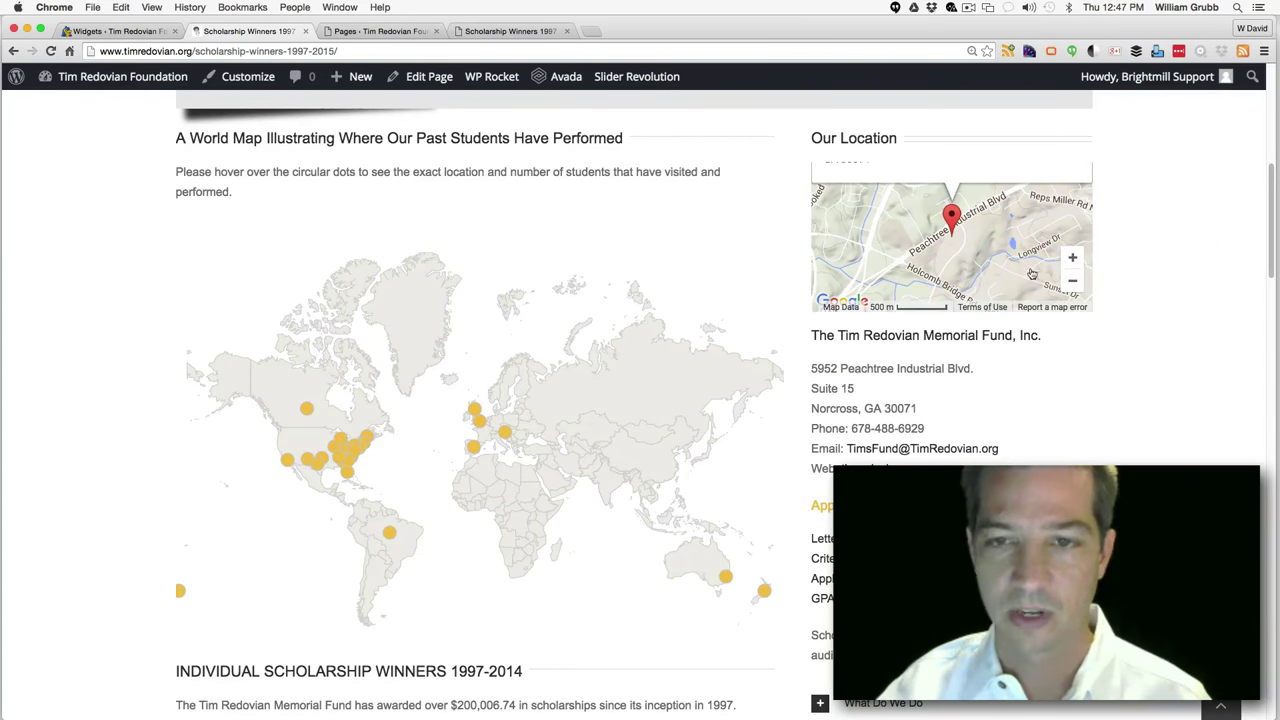
{"action": "left_click", "coordinate": [435, 80]}
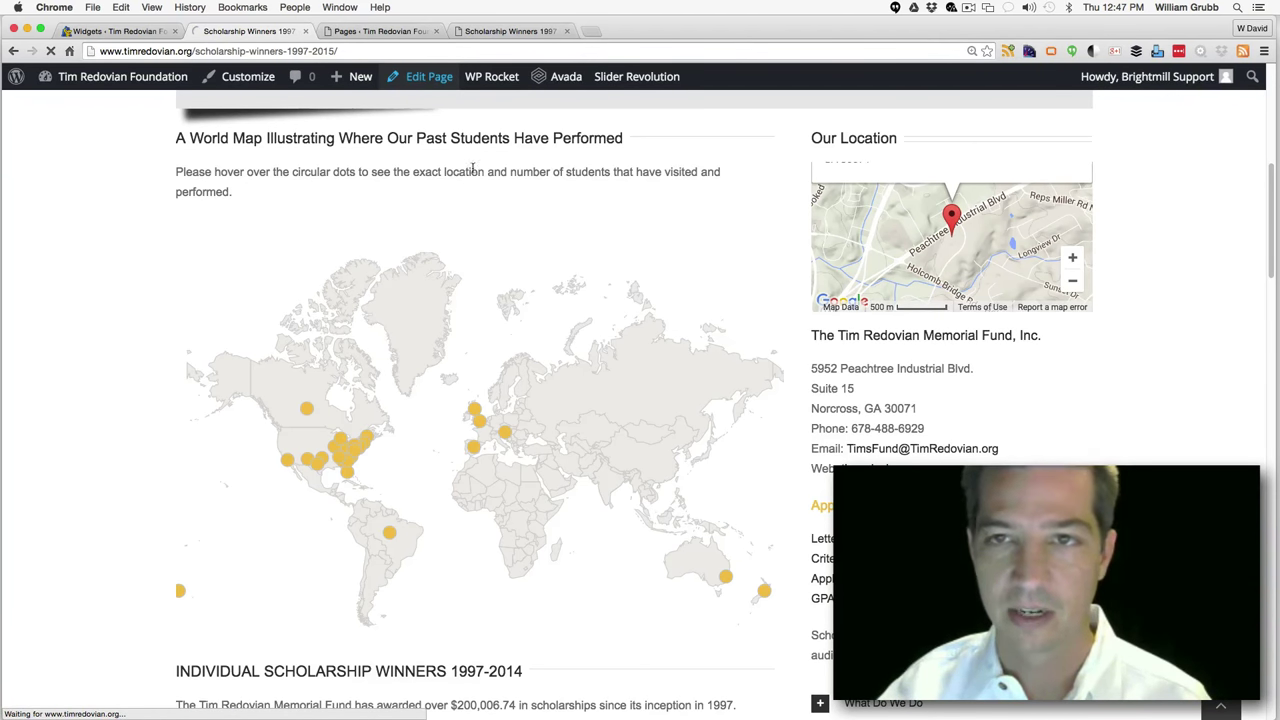
Review the new site's Scholarship Winners page, then return to the drafts Pages list
{"action": "left_click", "coordinate": [512, 31]}
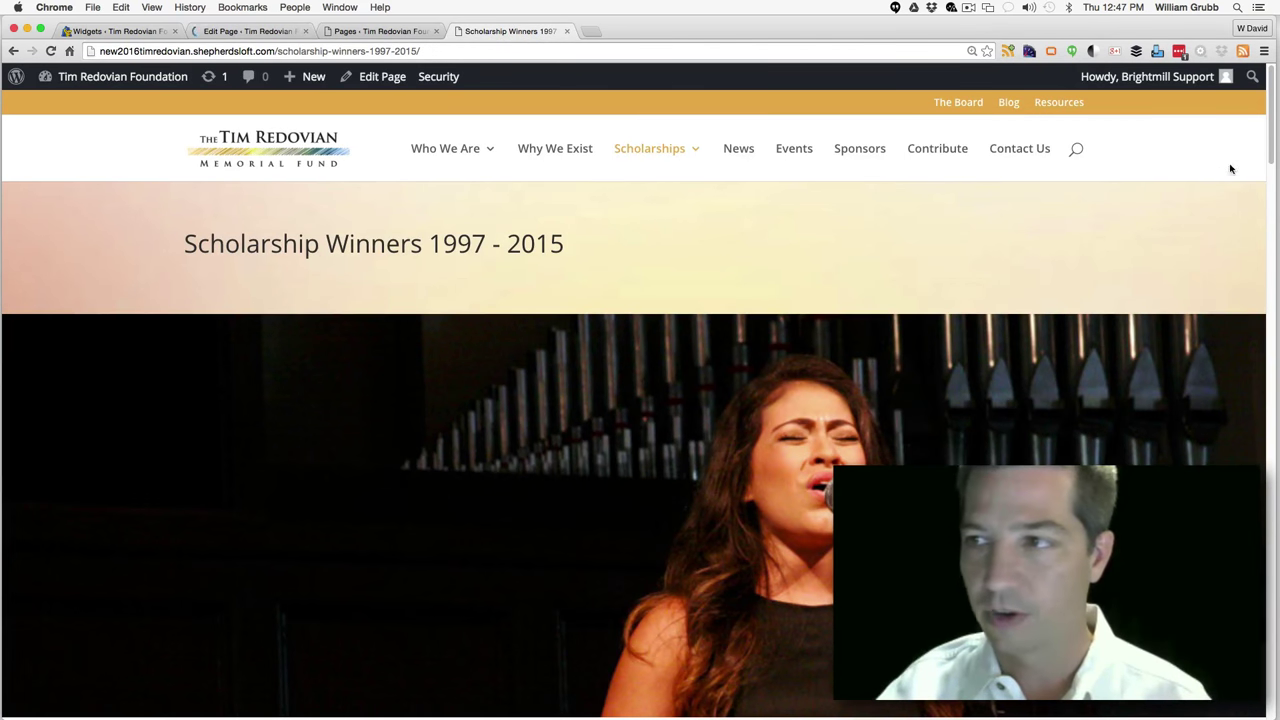
{"action": "scroll", "coordinate": [1266, 152], "scroll_direction": "down", "scroll_amount": 1}
{"action": "mouse_move", "coordinate": [1274, 242]}
{"action": "left_mouse_down"}
{"action": "mouse_move", "coordinate": [1274, 281]}
{"action": "mouse_move", "coordinate": [1270, 229]}
{"action": "left_mouse_up"}
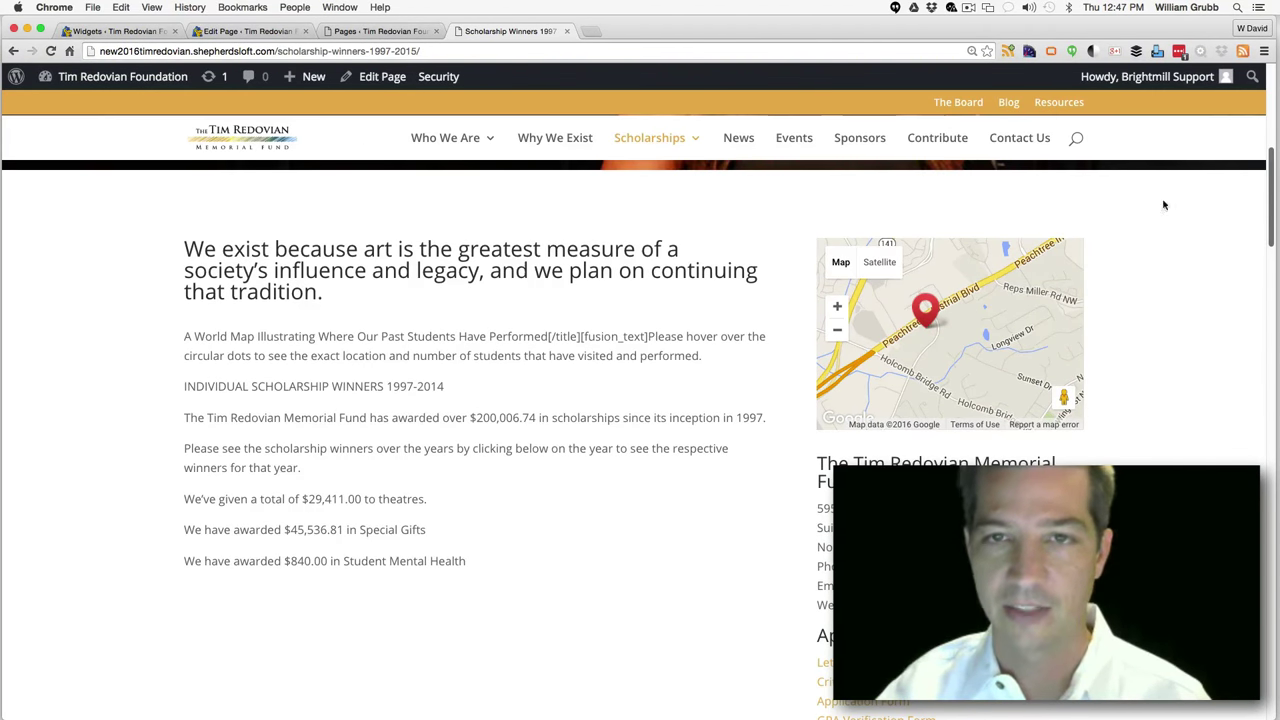
{"action": "left_click", "coordinate": [388, 31]}
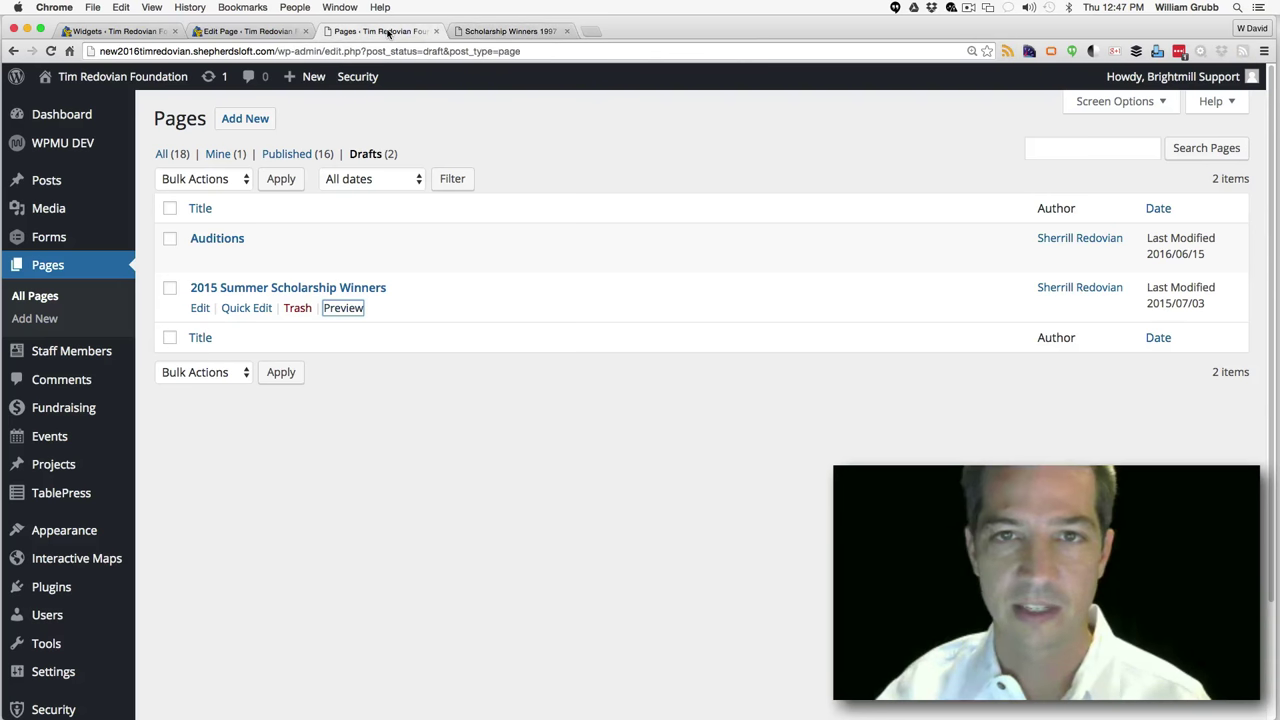
Copy the world map description and show-map shortcode from the old page's Text Block
{"action": "left_click", "coordinate": [262, 31]}
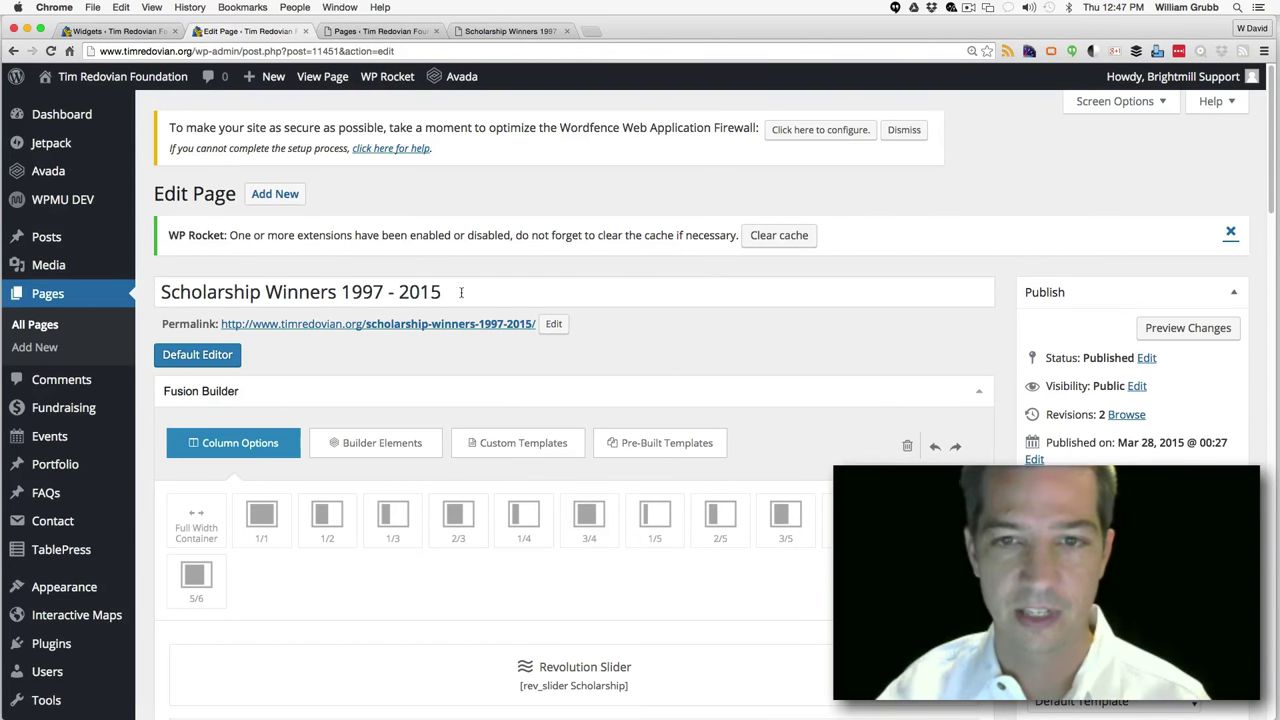
{"action": "left_click_drag", "start_coordinate": [1275, 176], "coordinate": [1267, 238]}
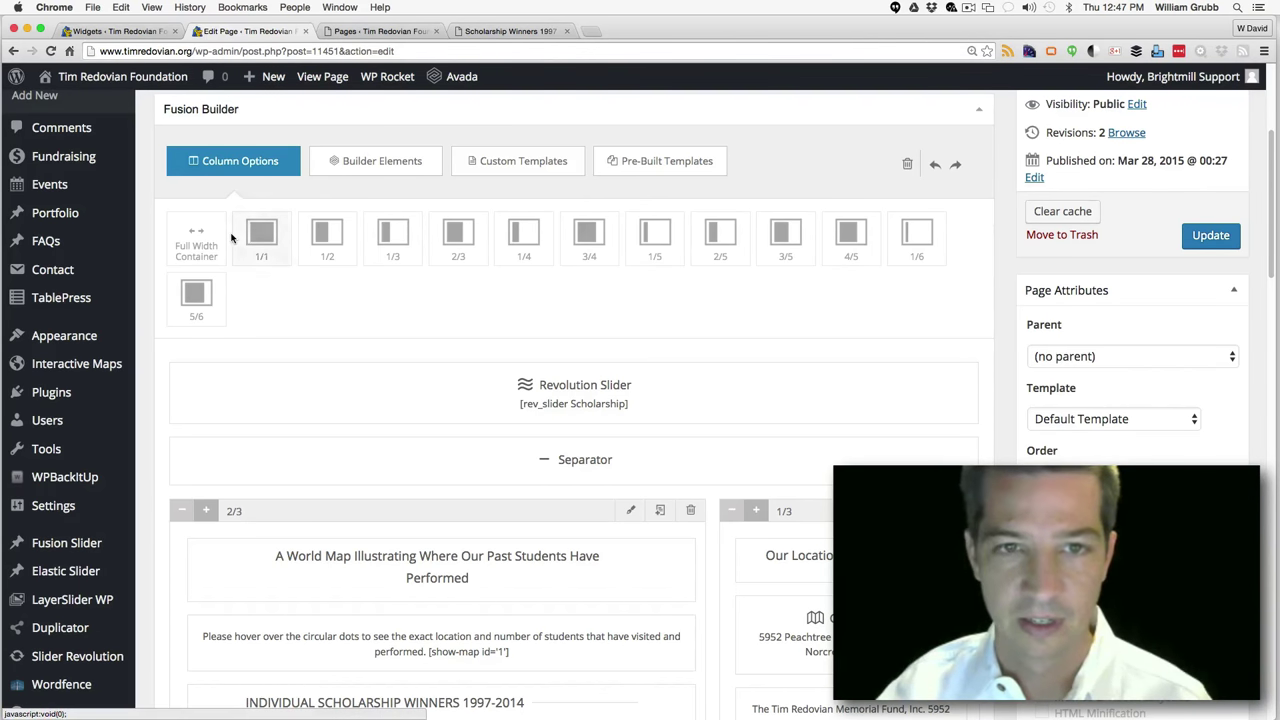
{"action": "left_click_drag", "start_coordinate": [1277, 226], "coordinate": [1272, 305]}
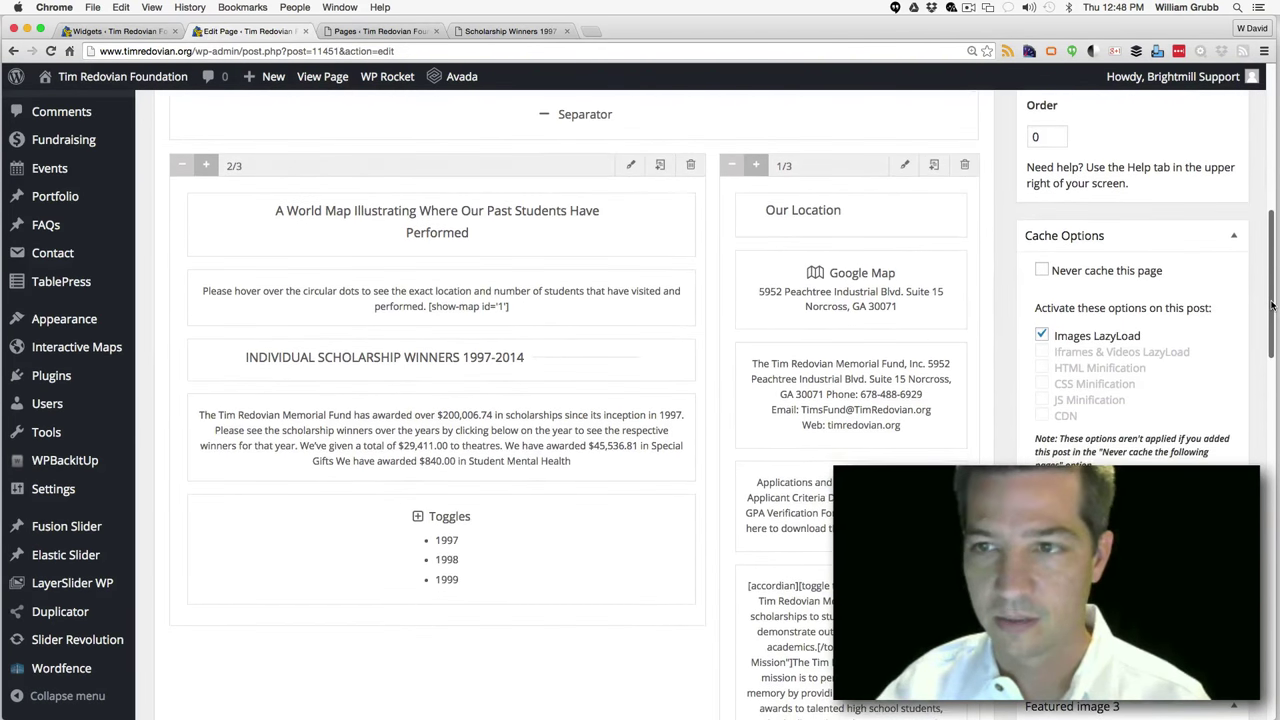
{"action": "scroll", "coordinate": [886, 290], "scroll_direction": "down", "scroll_amount": 1}
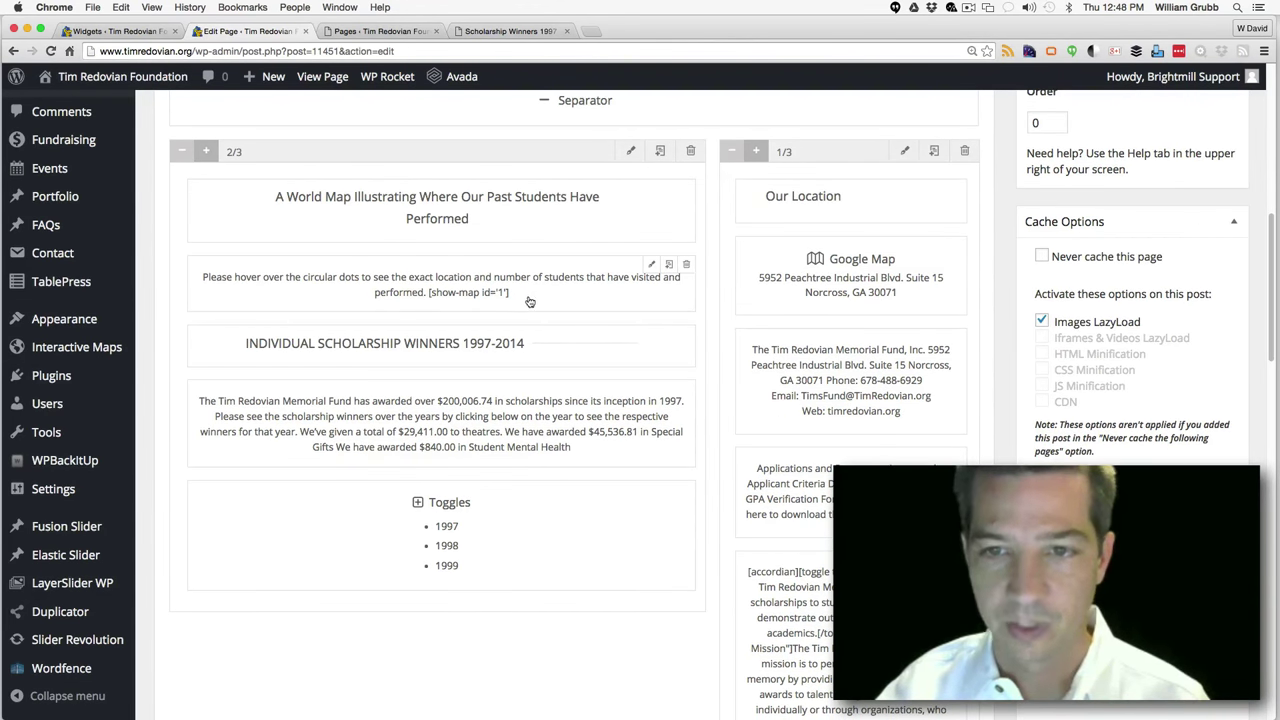
{"action": "left_click", "coordinate": [650, 268]}
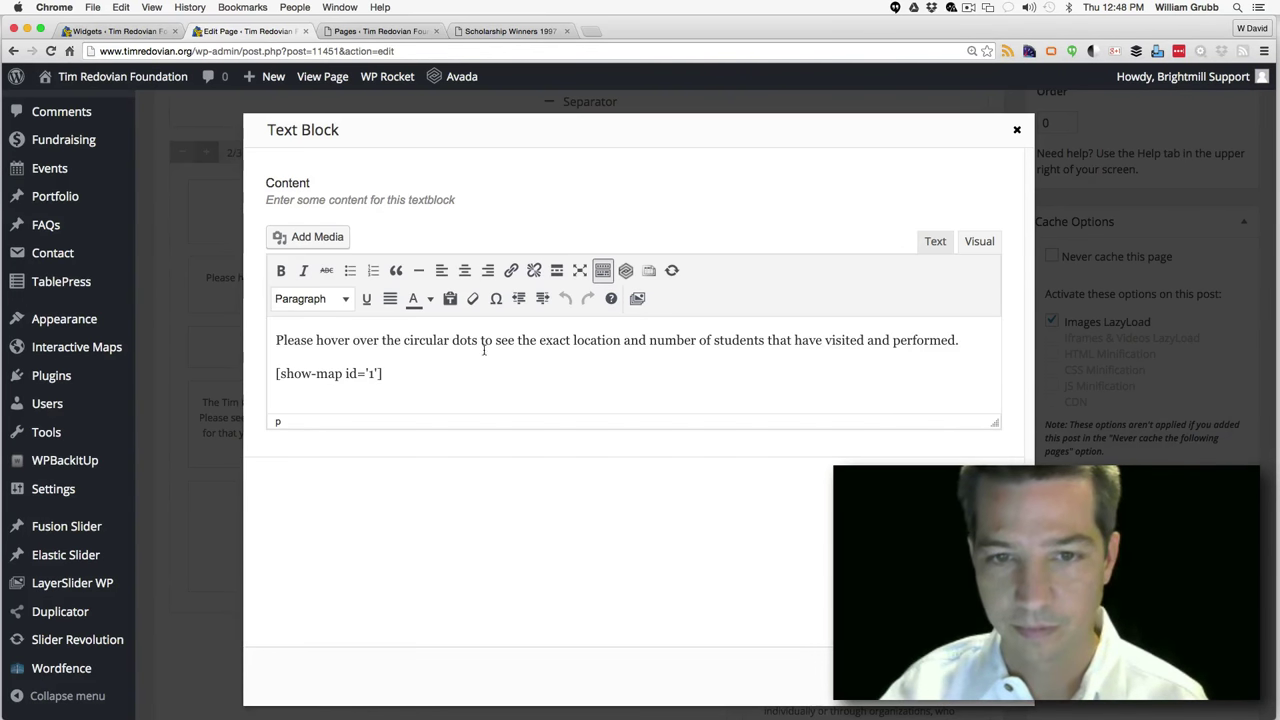
{"action": "key", "text": "super+a"}
{"action": "key", "text": "super+c"}
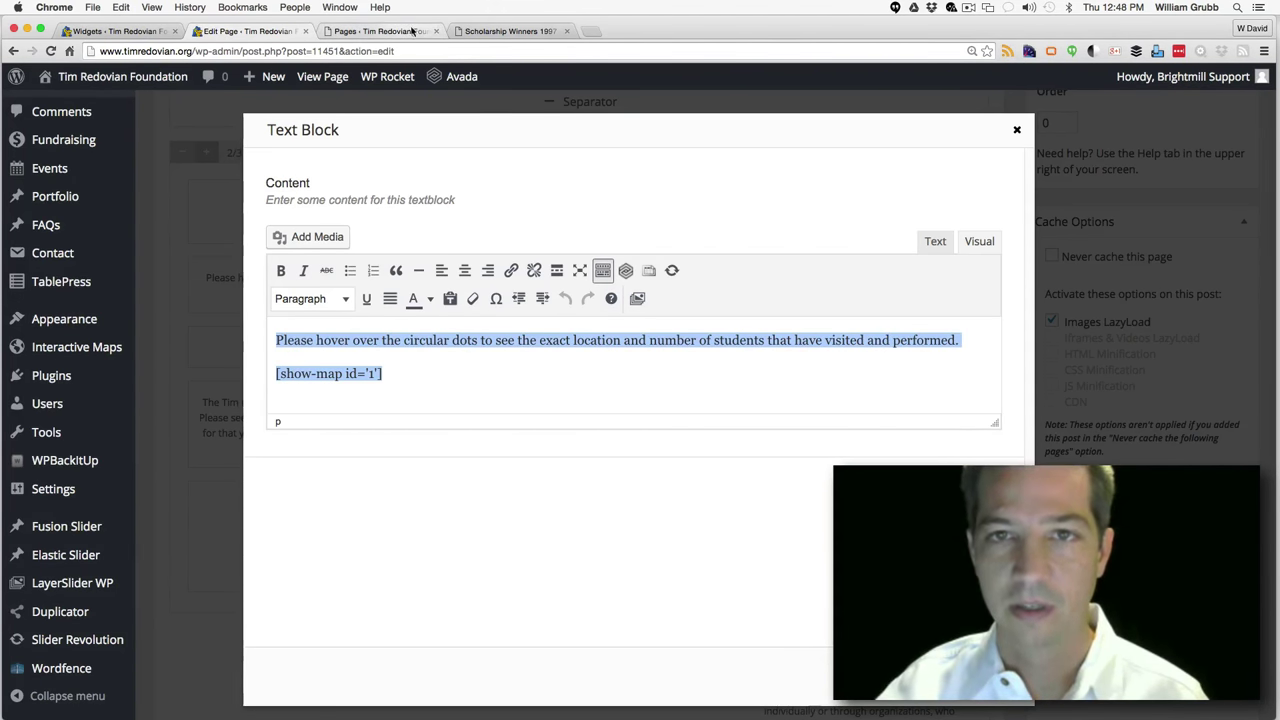
{"action": "left_click", "coordinate": [510, 31]}
{"action": "left_click", "coordinate": [372, 31]}
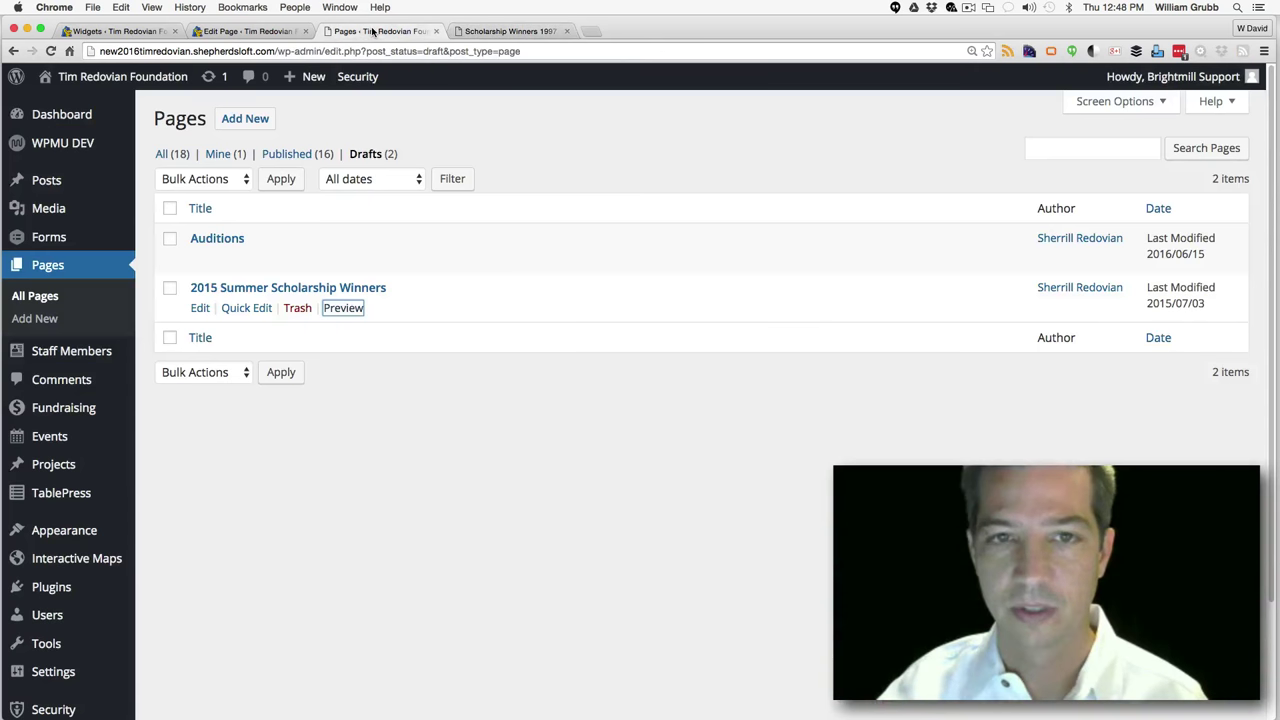
Open the new page in Divi Builder and add a Text module to the left column
{"action": "left_click", "coordinate": [436, 31]}
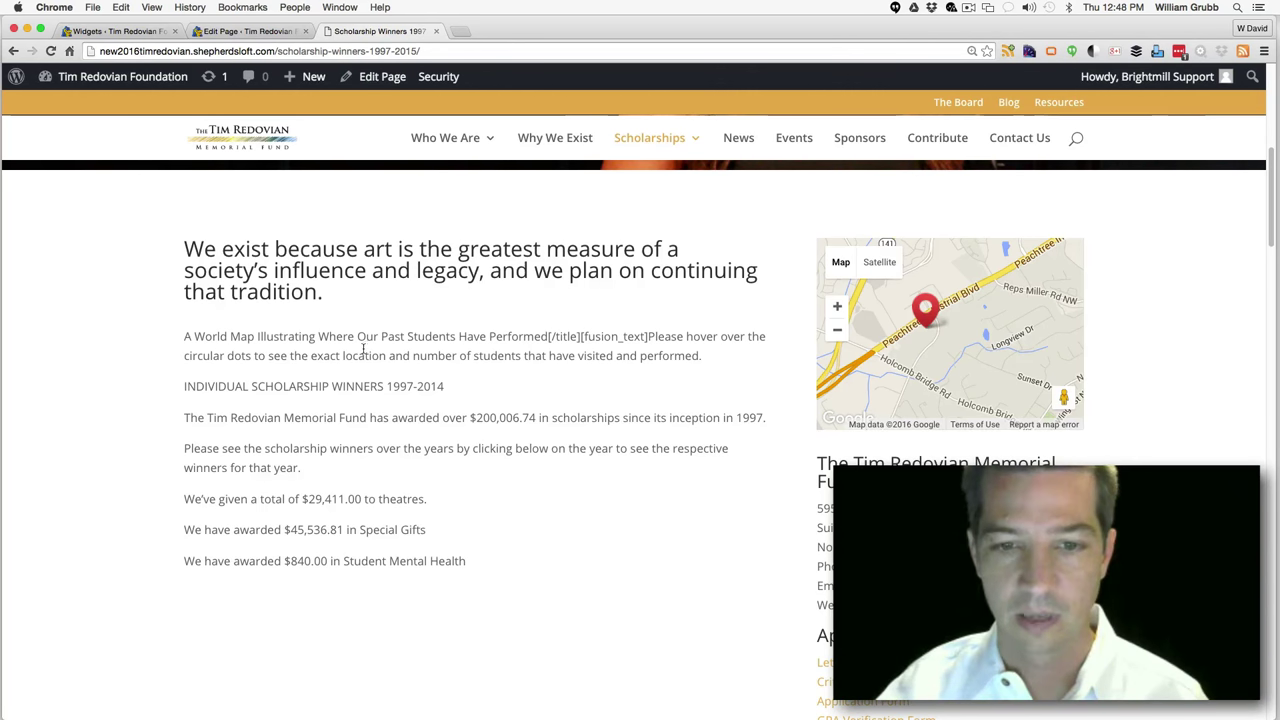
{"action": "left_click", "coordinate": [381, 78]}
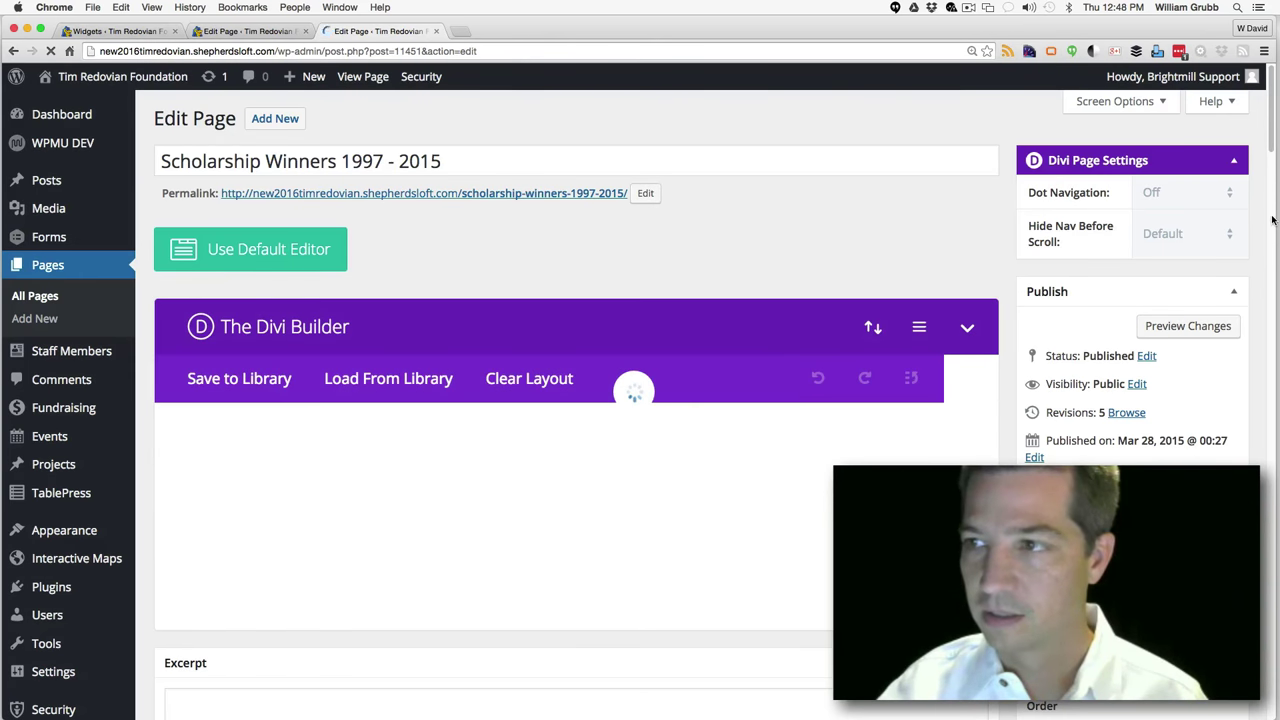
{"action": "scroll", "coordinate": [1272, 219], "scroll_direction": "down", "scroll_amount": 10}
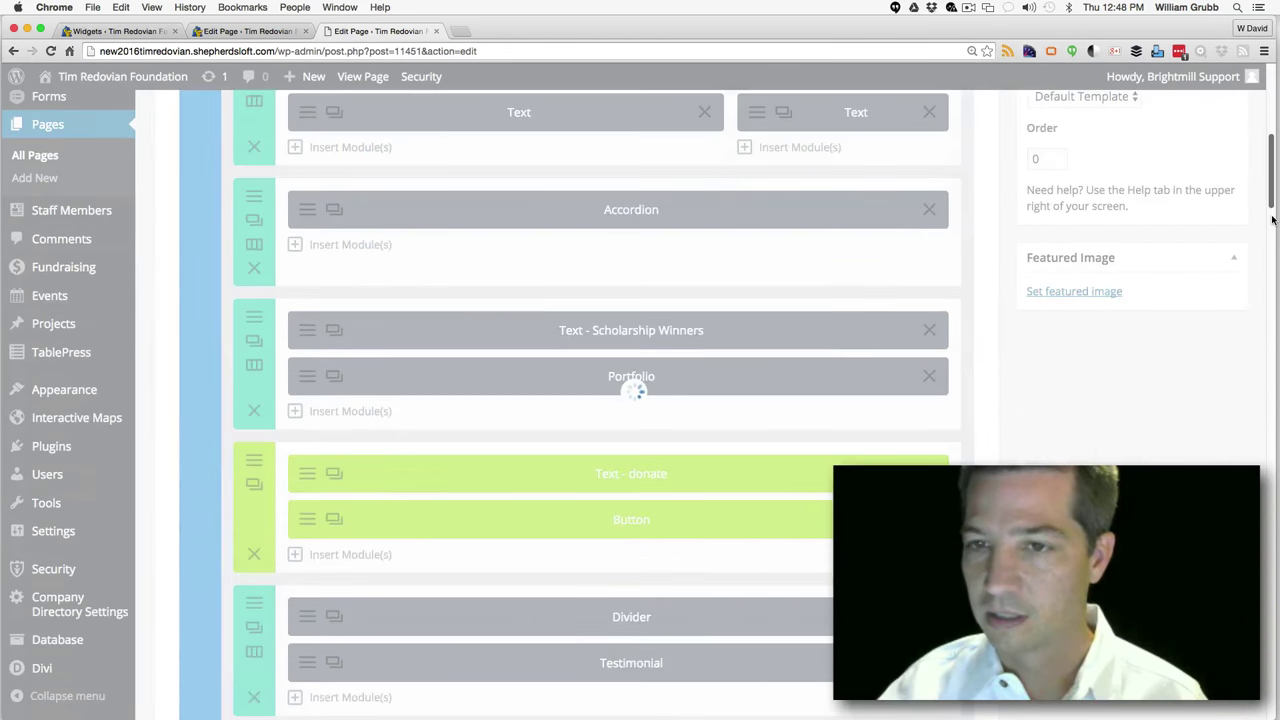
{"action": "scroll", "coordinate": [1272, 203], "scroll_direction": "up", "scroll_amount": 5}
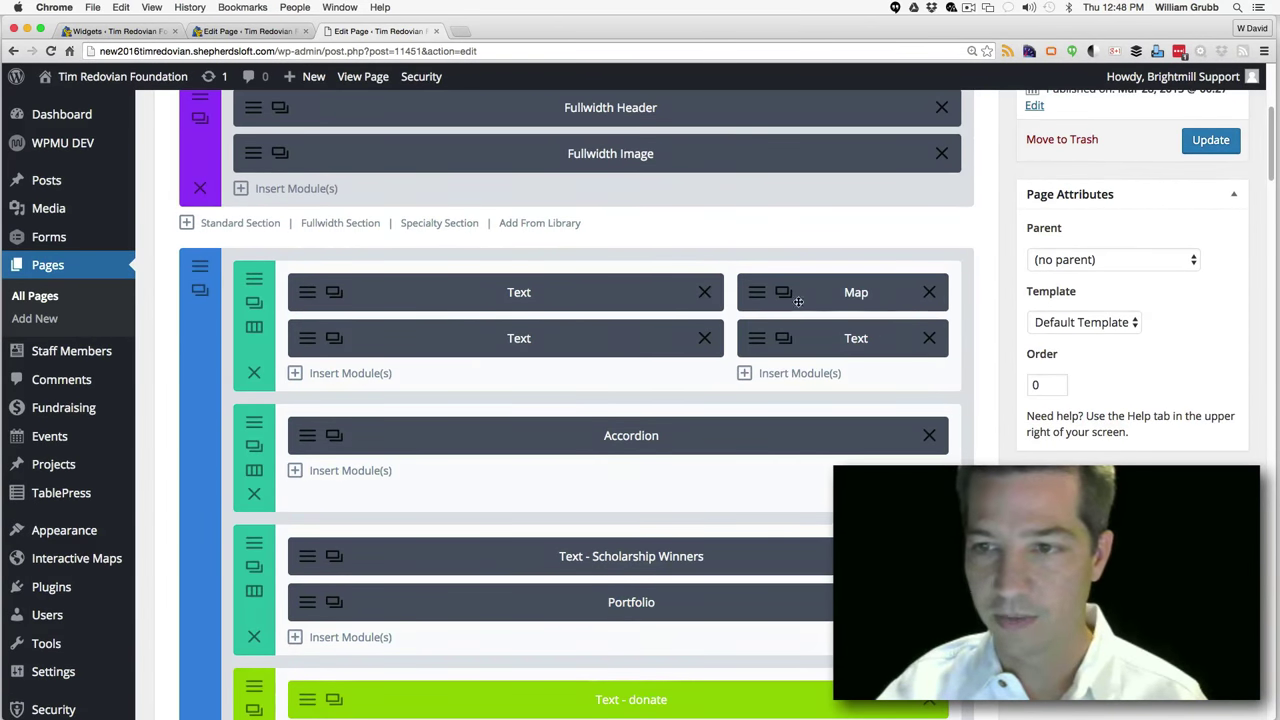
{"action": "left_click", "coordinate": [368, 373]}
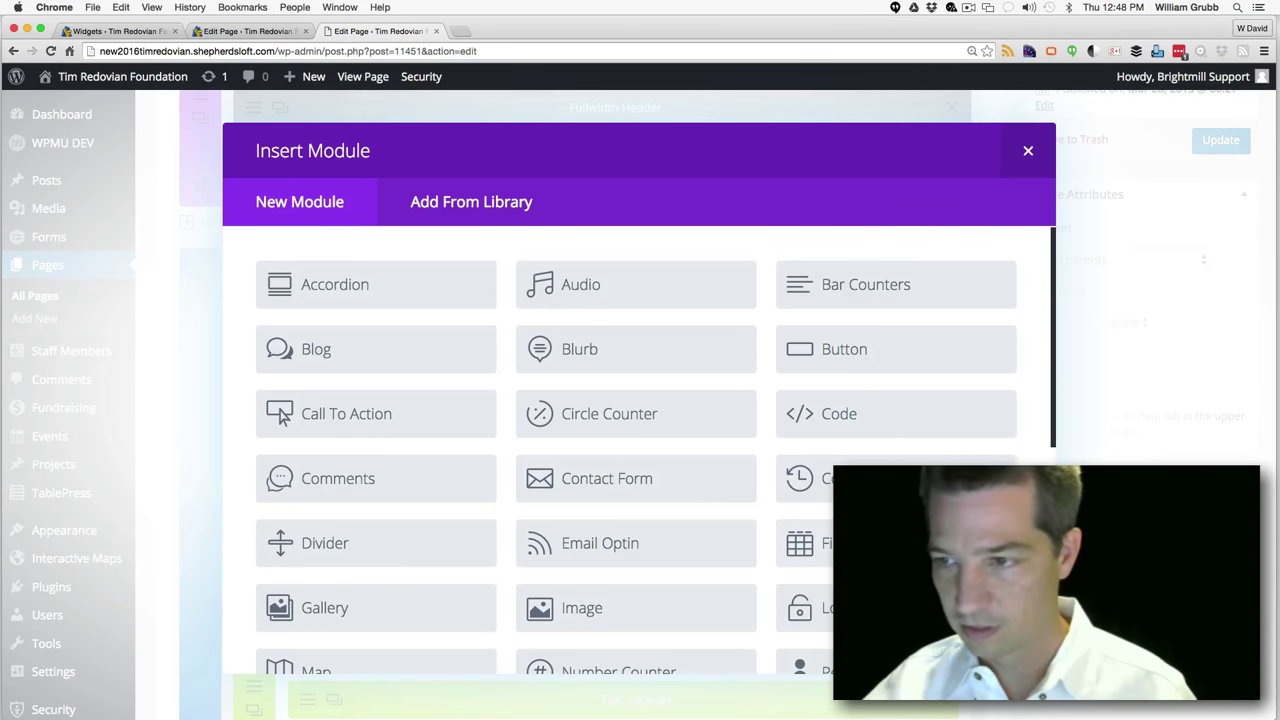
{"action": "scroll", "coordinate": [423, 581], "scroll_direction": "down", "scroll_amount": 5}
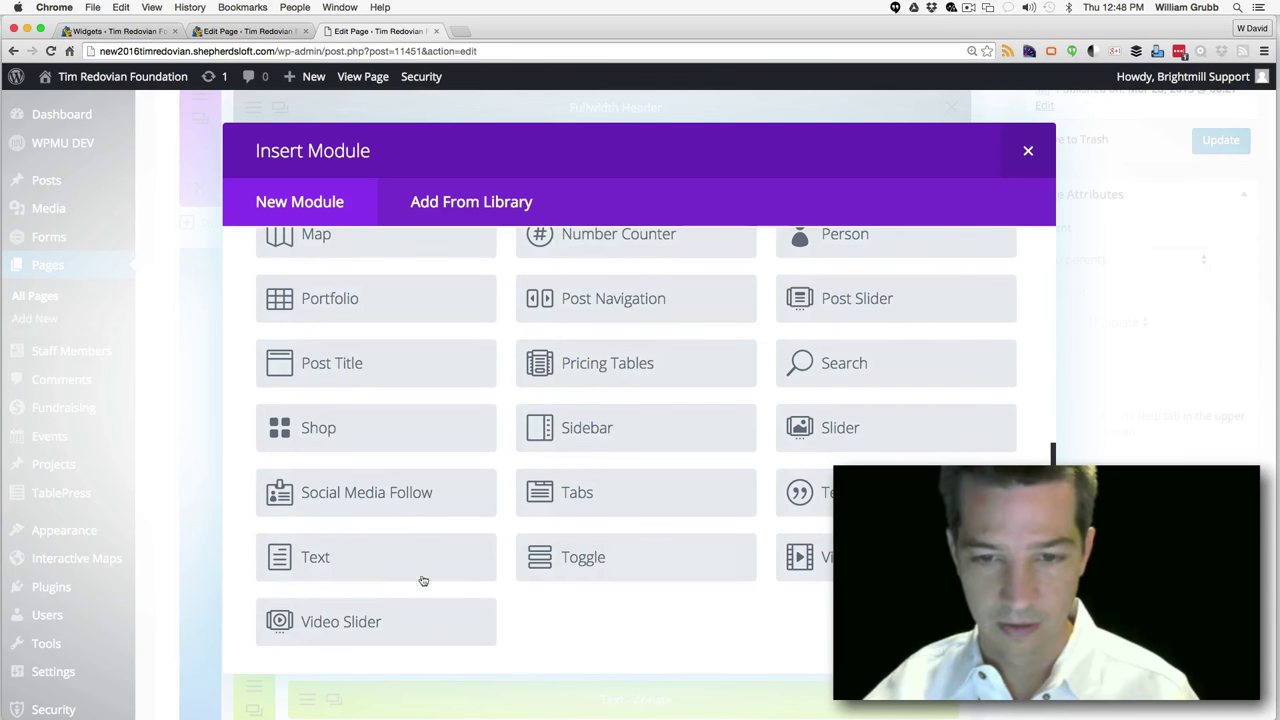
{"action": "left_click", "coordinate": [391, 568]}
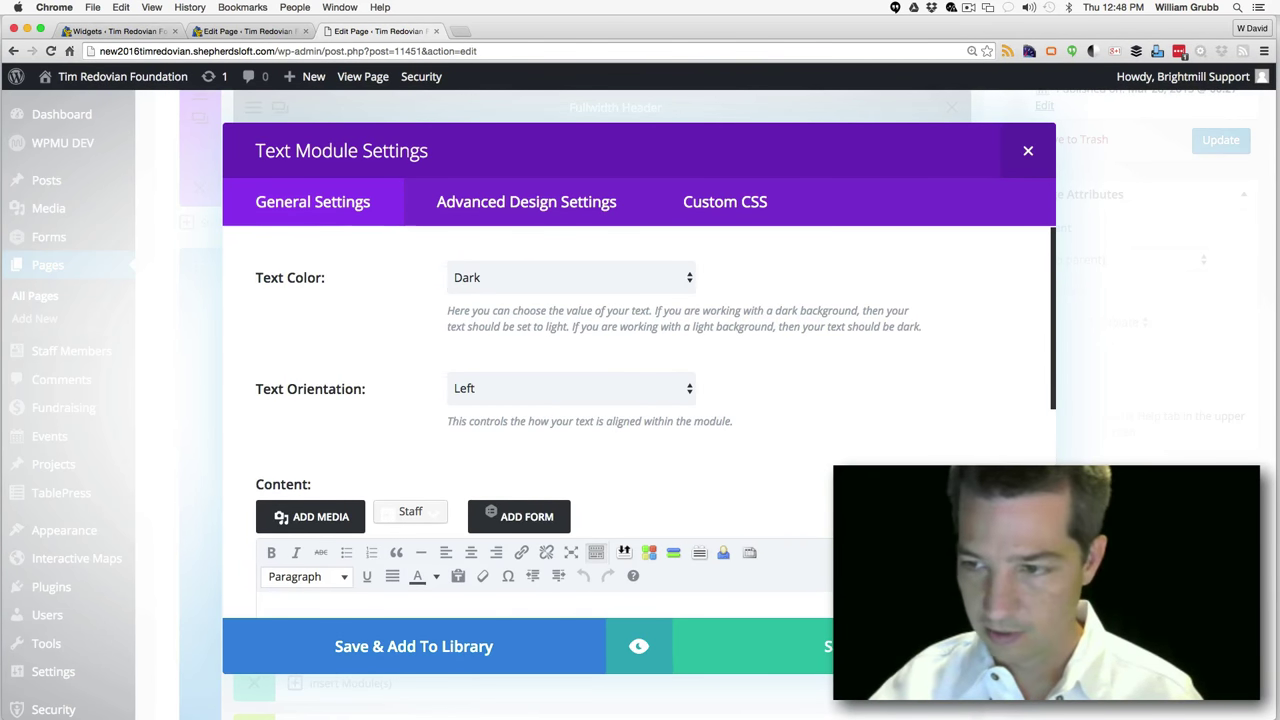
Paste the world map description and [show-map id='1'] shortcode, save the module and update the page
{"action": "scroll", "coordinate": [636, 420], "scroll_direction": "down", "scroll_amount": 5}
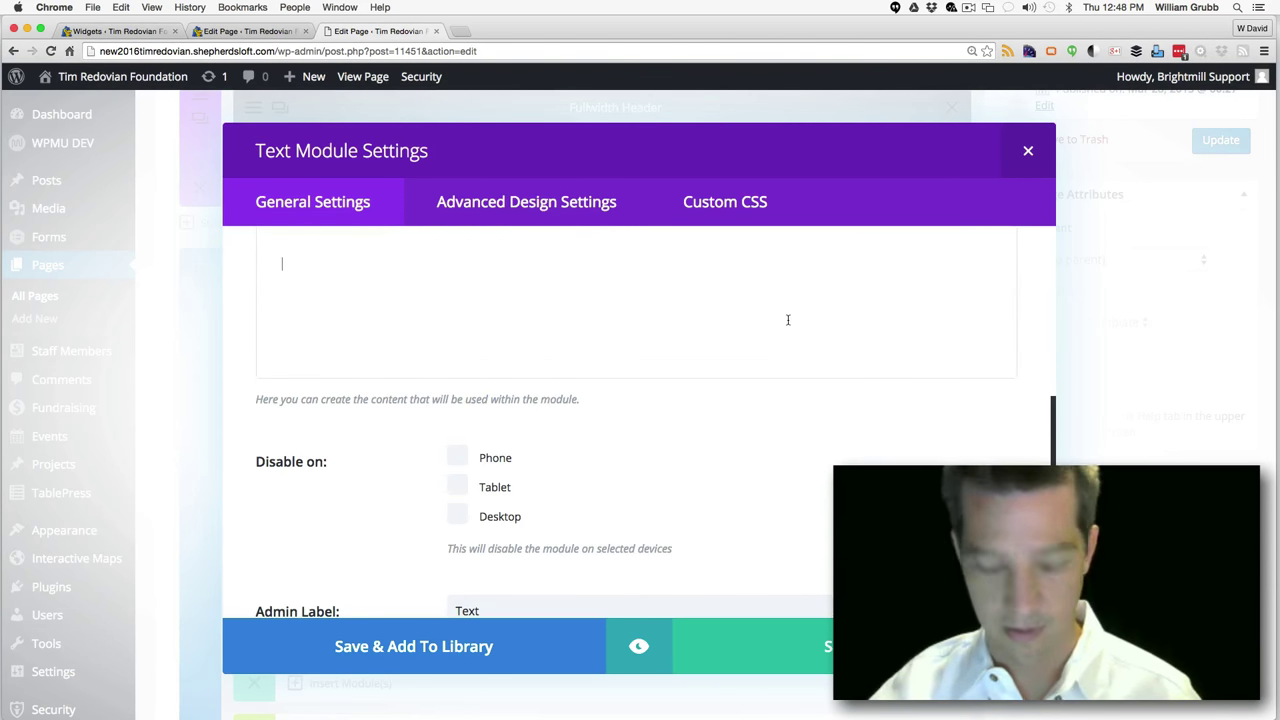
{"action": "key", "text": "super+v"}
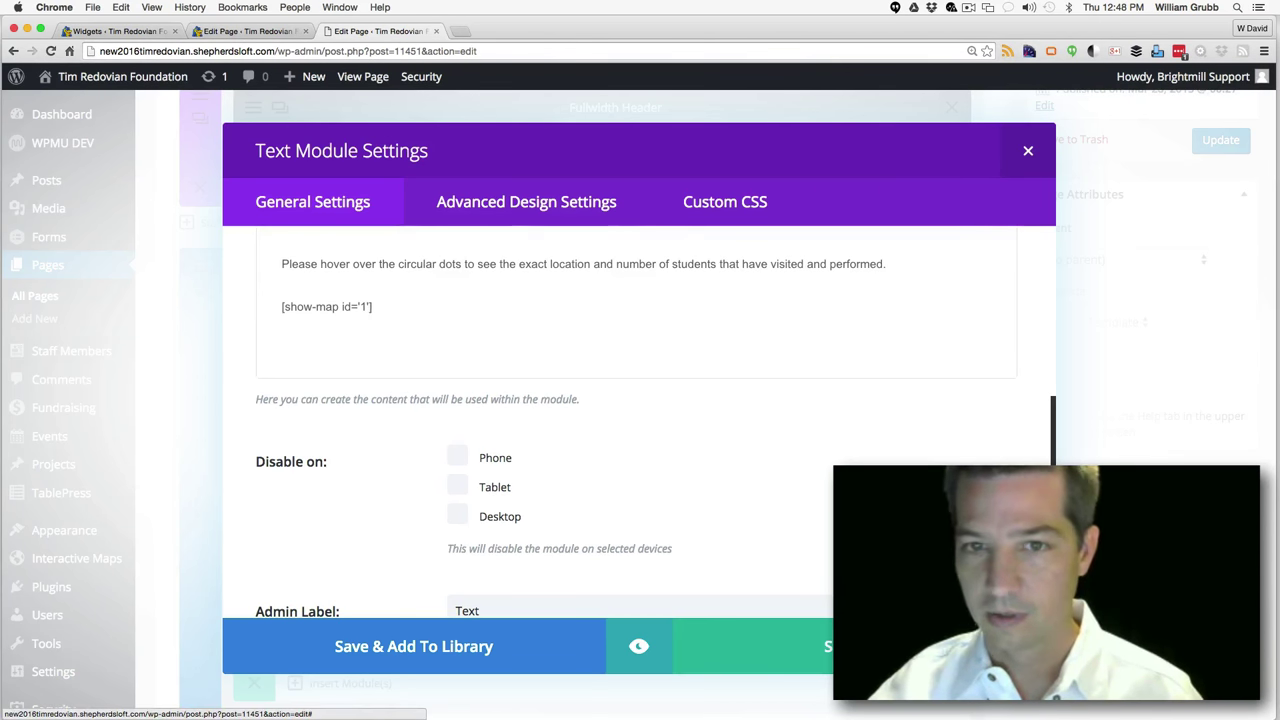
{"action": "scroll", "coordinate": [864, 646], "scroll_direction": "down", "scroll_amount": 1}
{"action": "left_click", "coordinate": [864, 646]}
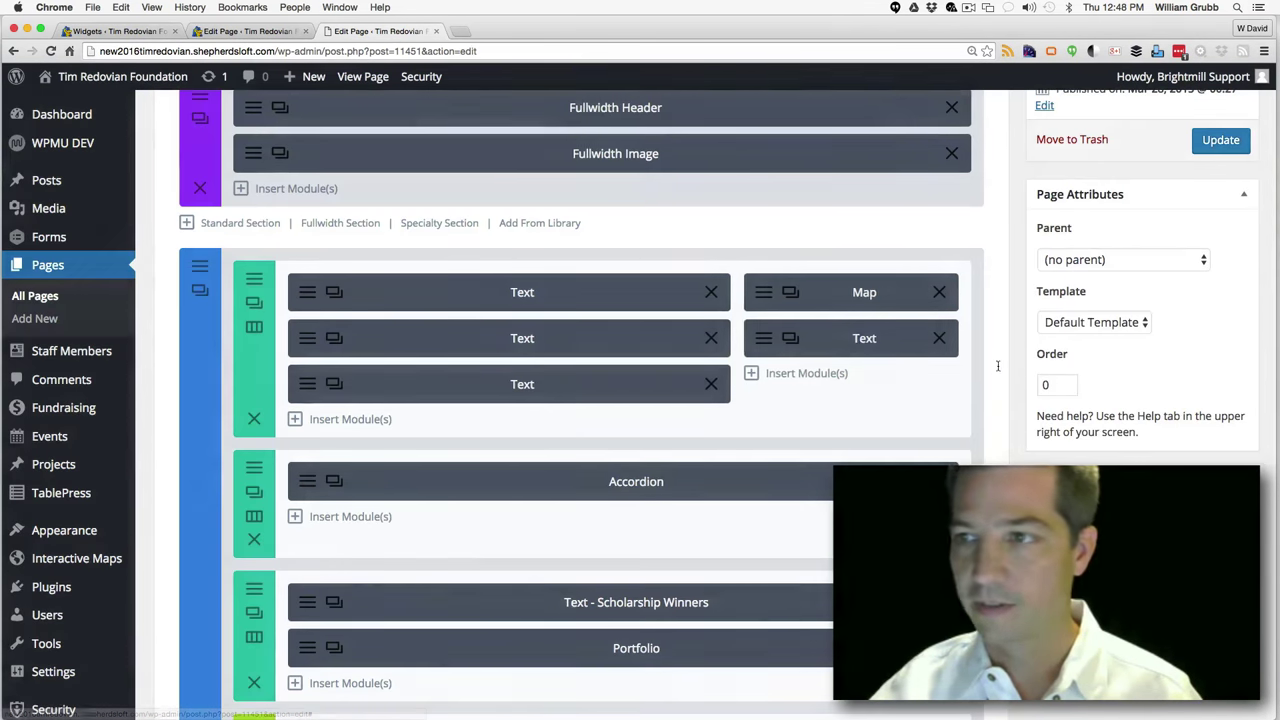
{"action": "left_click", "coordinate": [1207, 141]}
Copy the Title 'A World Map Illustrating Where Our Past Students Have Performed' from the old page
{"action": "left_click", "coordinate": [247, 33]}
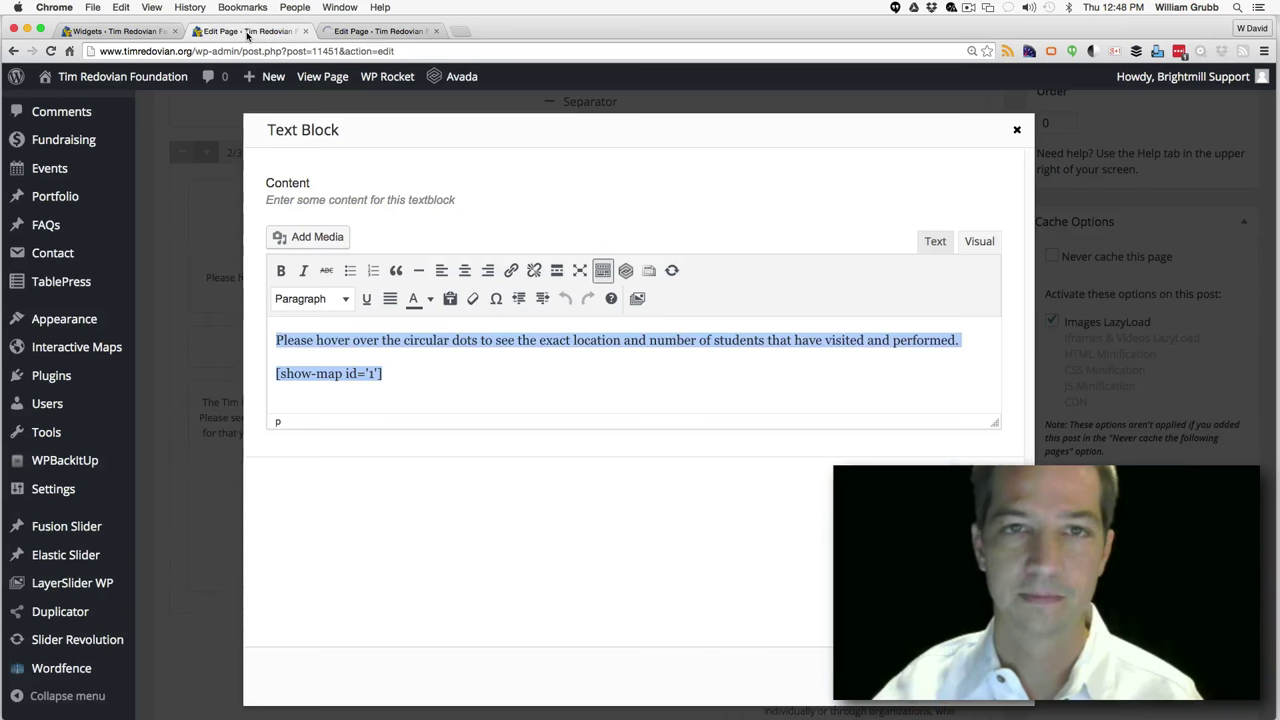
{"action": "left_click", "coordinate": [1017, 131]}
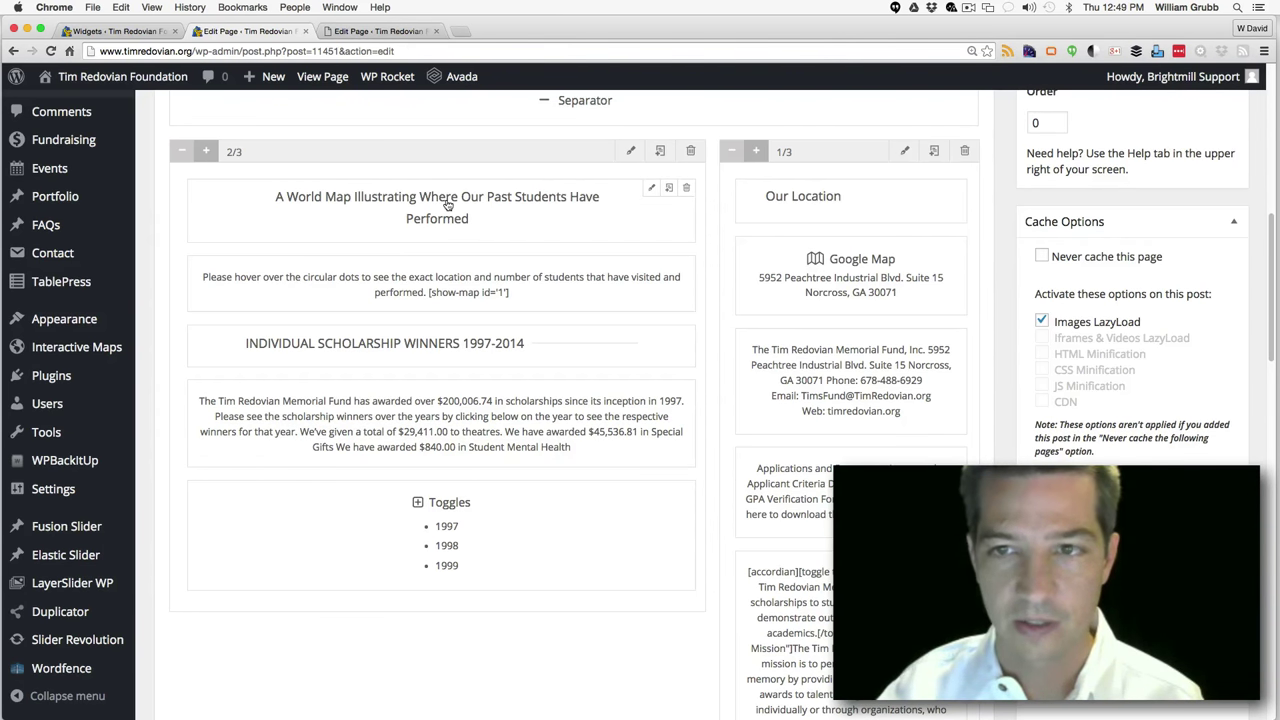
{"action": "left_click", "coordinate": [651, 189]}
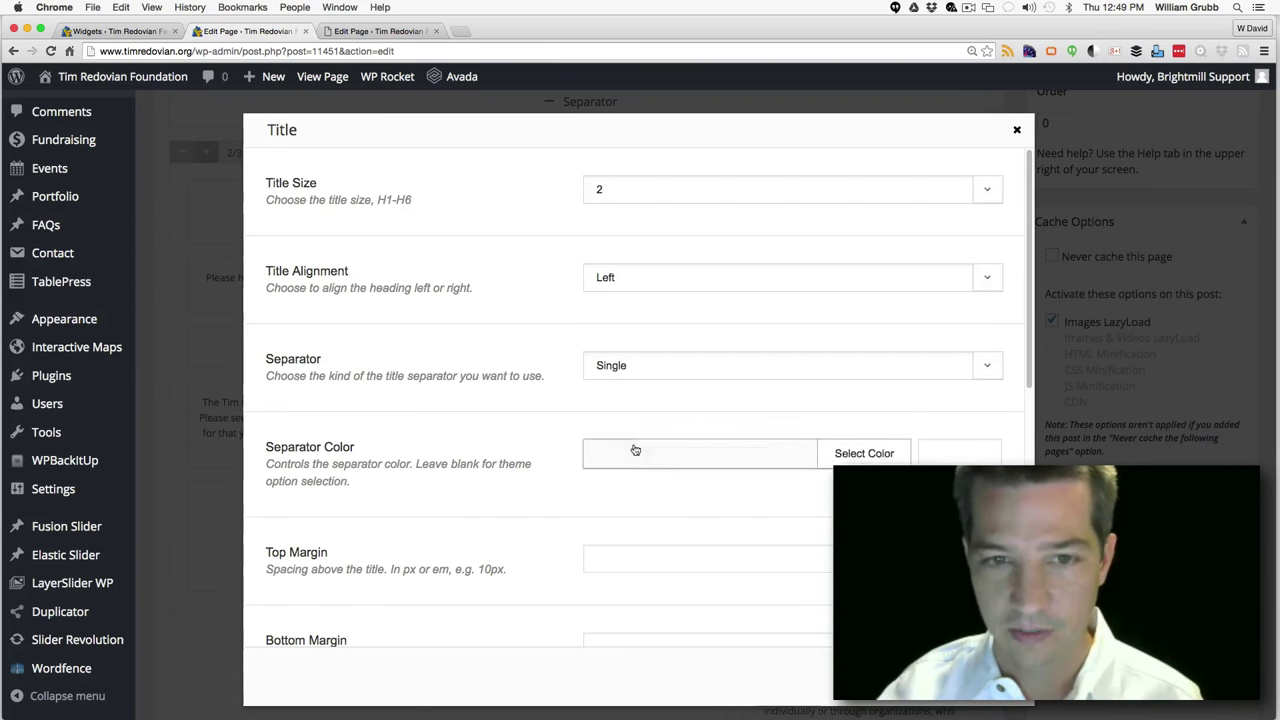
{"action": "scroll", "coordinate": [1030, 378], "scroll_direction": "down", "scroll_amount": 3}
{"action": "scroll", "coordinate": [1030, 378], "scroll_direction": "down", "scroll_amount": 3}
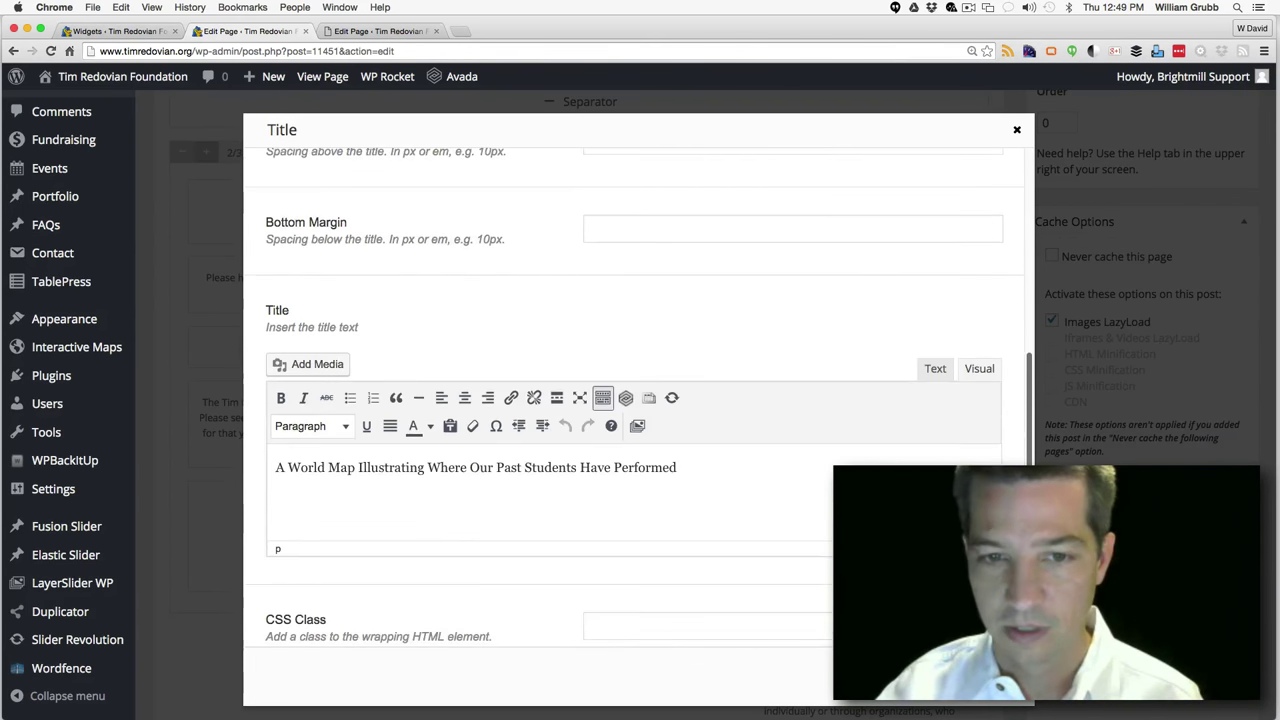
{"action": "triple_click", "coordinate": [776, 461]}
{"action": "key", "text": "super+c"}
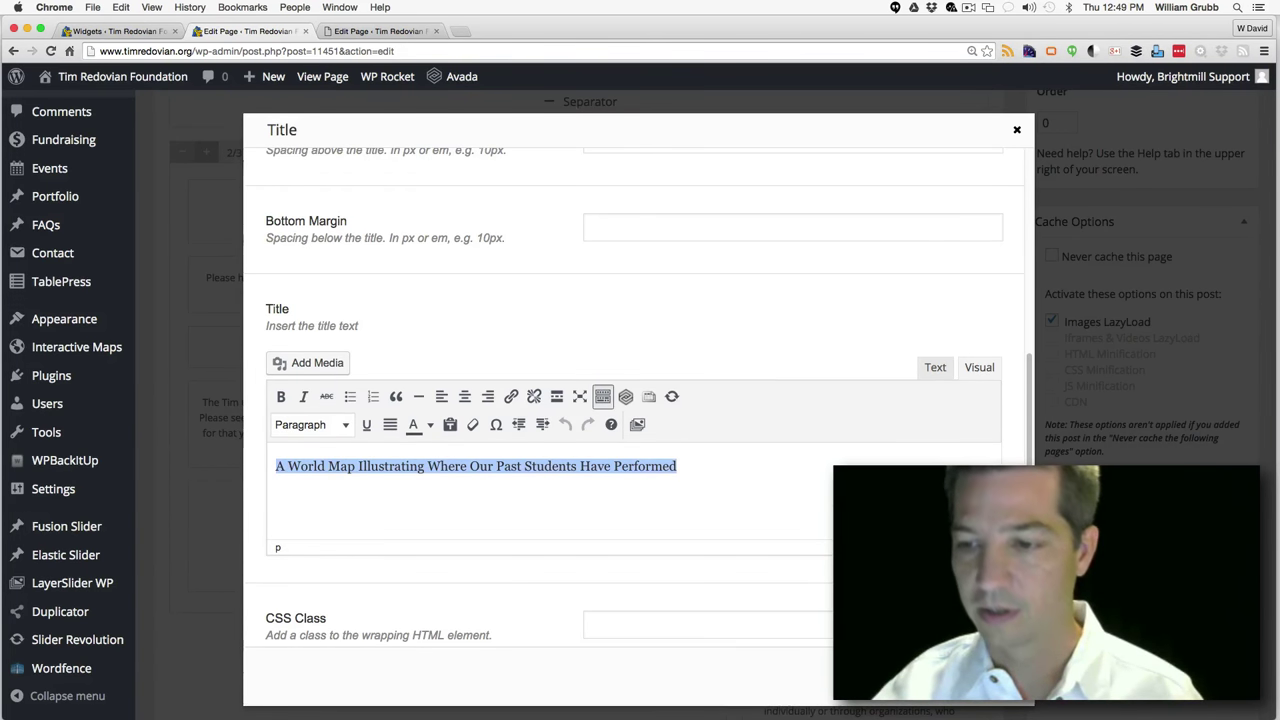
{"action": "key", "text": "Escape"}
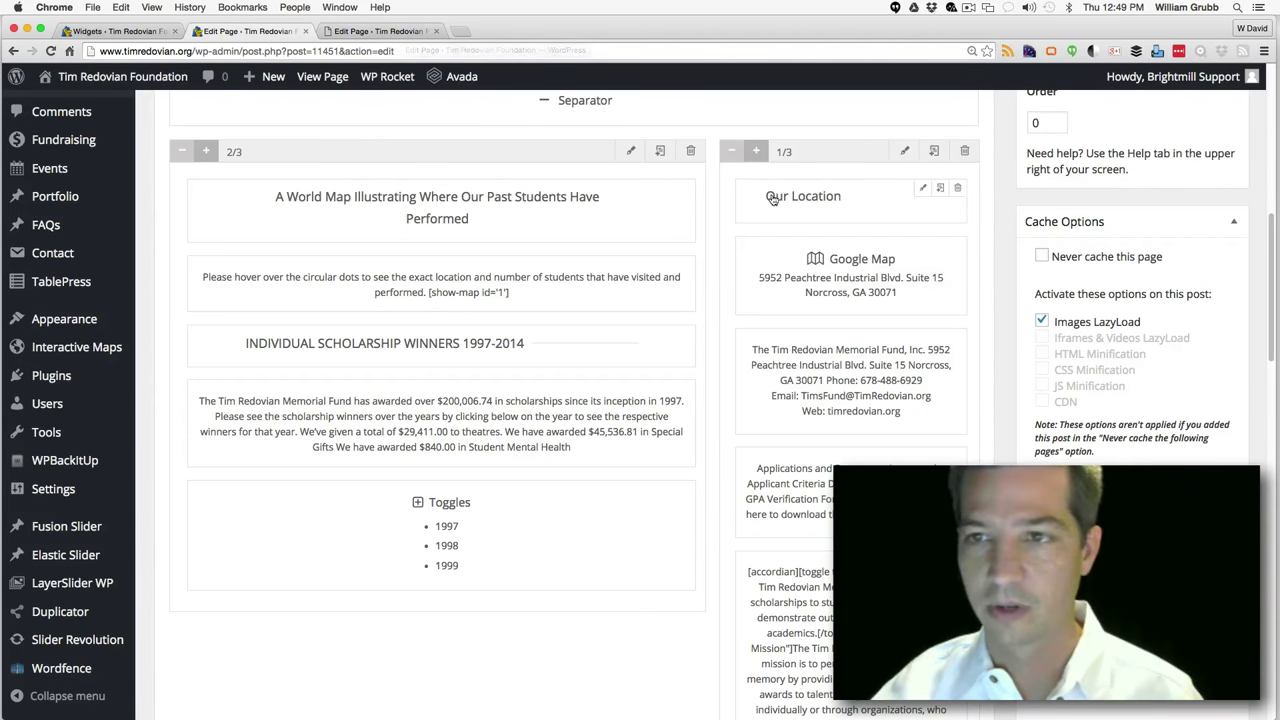
{"action": "left_click", "coordinate": [392, 31]}
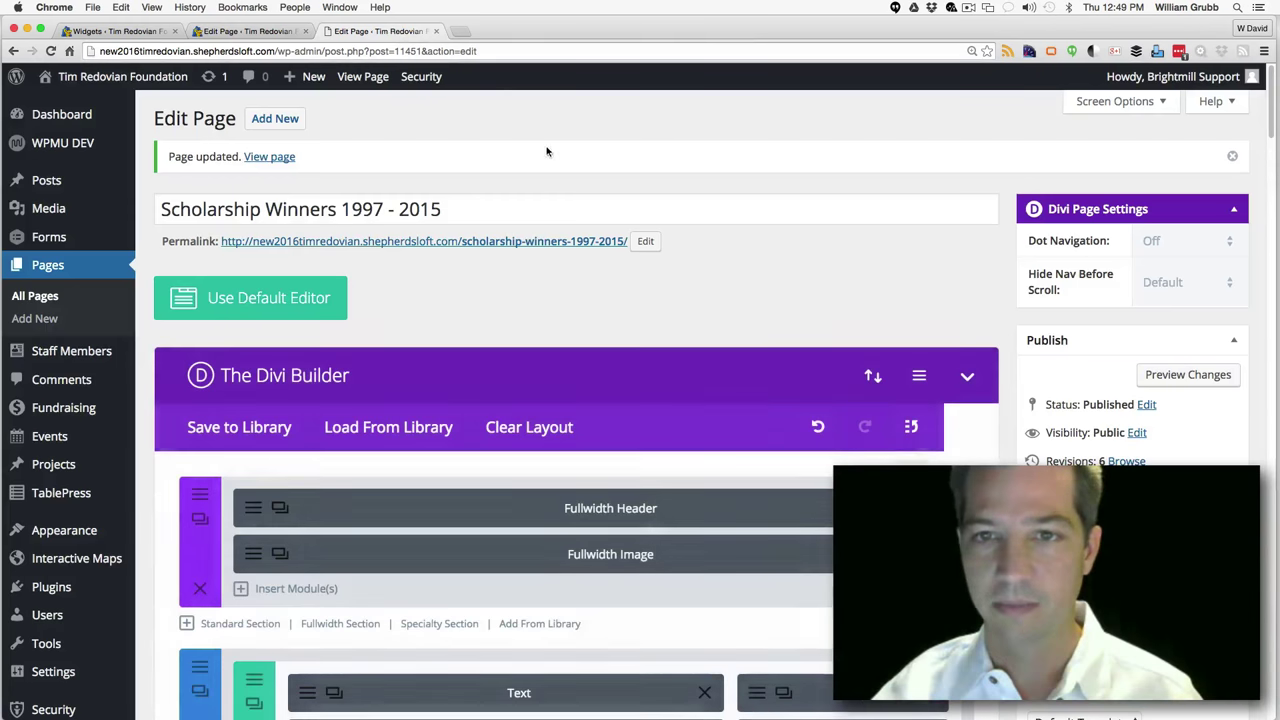
{"action": "left_click_drag", "start_coordinate": [1272, 140], "coordinate": [1268, 173]}
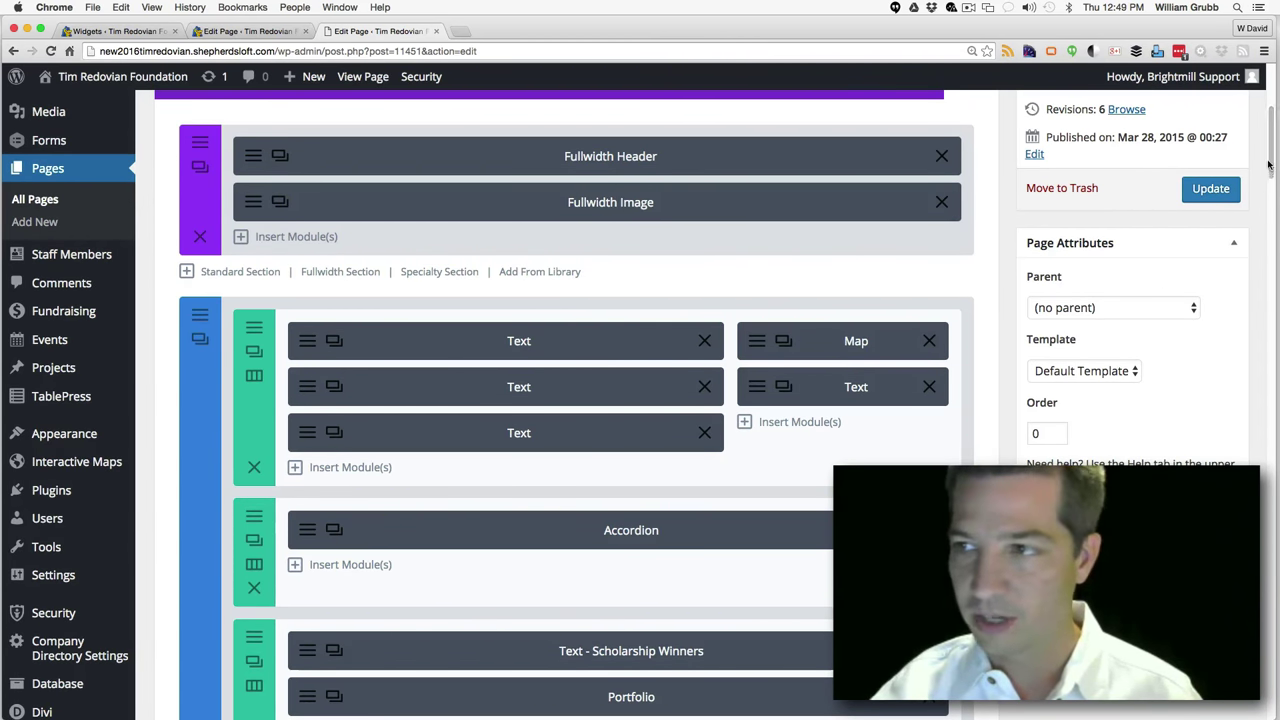
{"action": "left_click_drag", "start_coordinate": [1270, 146], "coordinate": [1272, 205]}
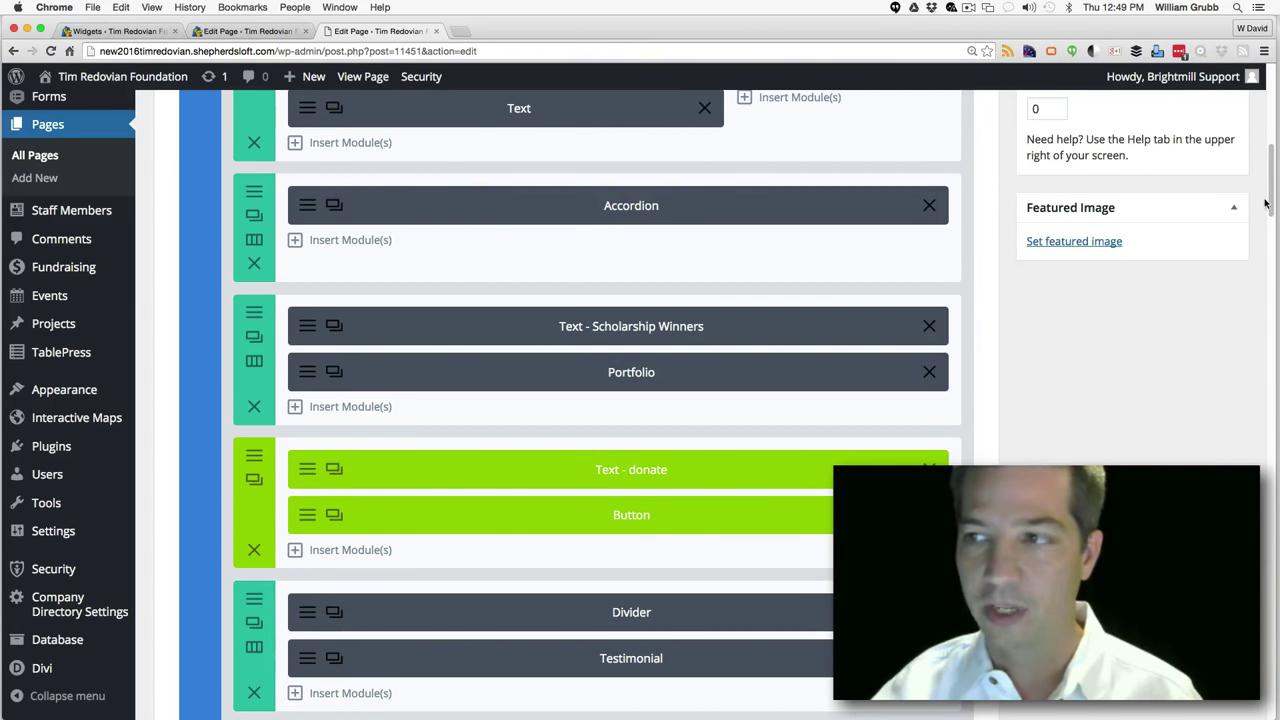
{"action": "mouse_move", "coordinate": [1272, 205]}
{"action": "left_mouse_down"}
{"action": "mouse_move", "coordinate": [1273, 185]}
{"action": "mouse_move", "coordinate": [1273, 240]}
{"action": "mouse_move", "coordinate": [1273, 188]}
{"action": "left_mouse_up"}
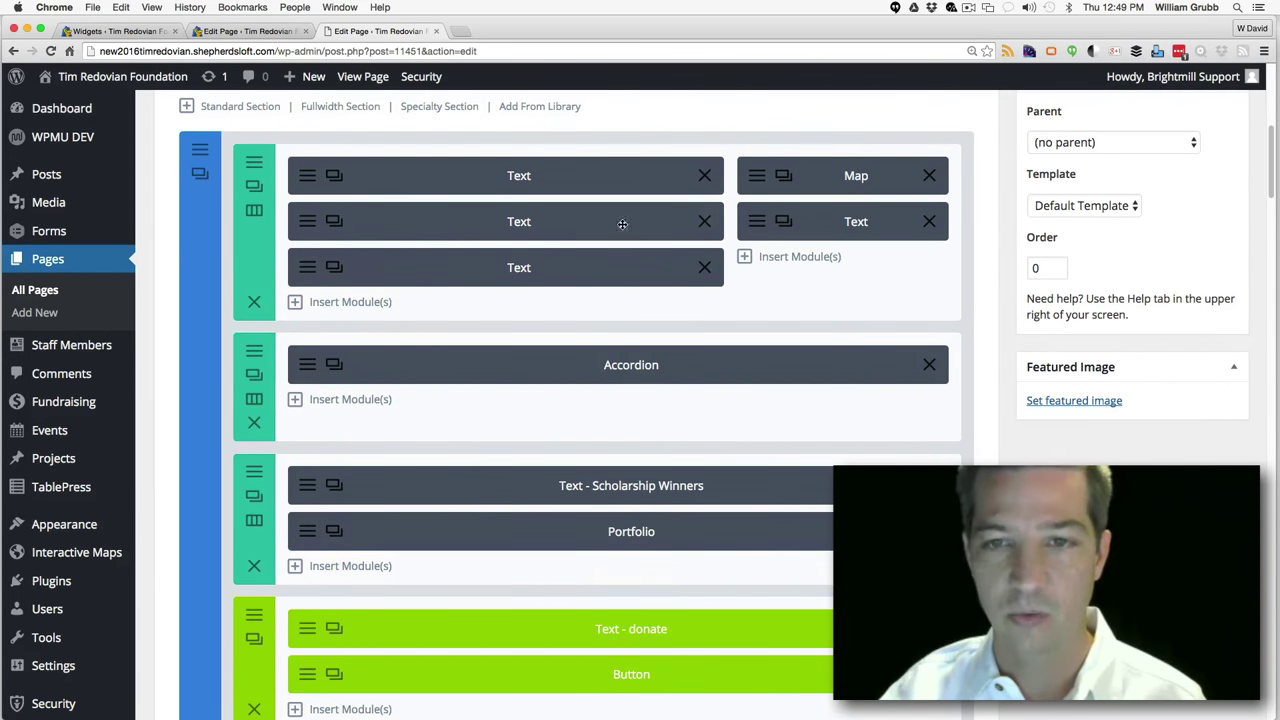
Paste 'A World Map Illustrating…' above the hover instructions in the third Text module, format it as Heading 3, and save
{"action": "left_click", "coordinate": [306, 269]}
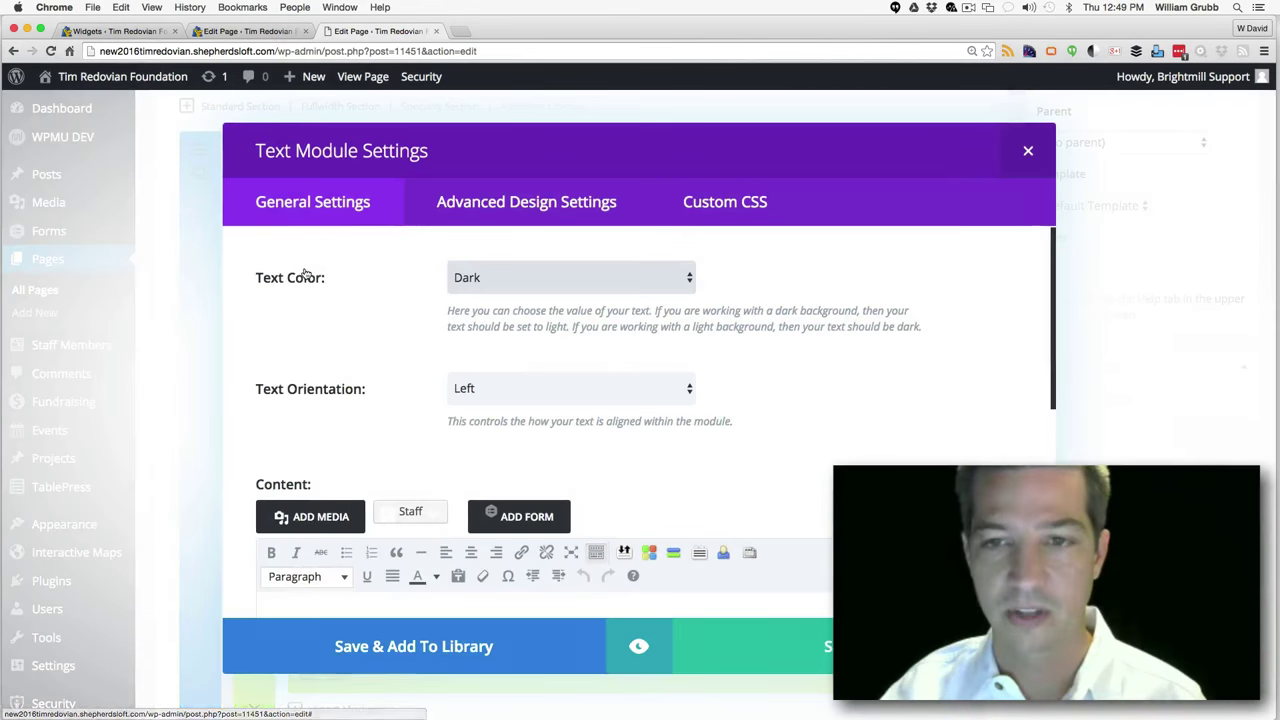
{"action": "left_click_drag", "start_coordinate": [1052, 277], "coordinate": [1046, 357]}
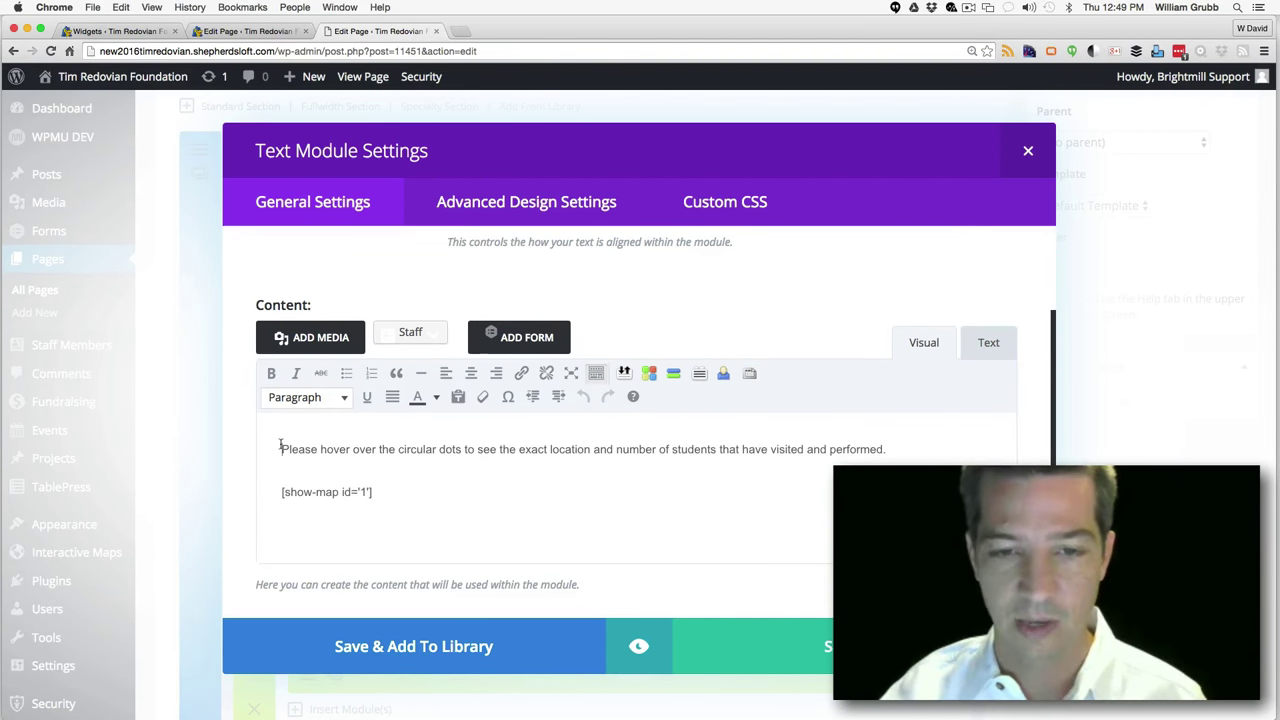
{"action": "key", "text": "super+v"}
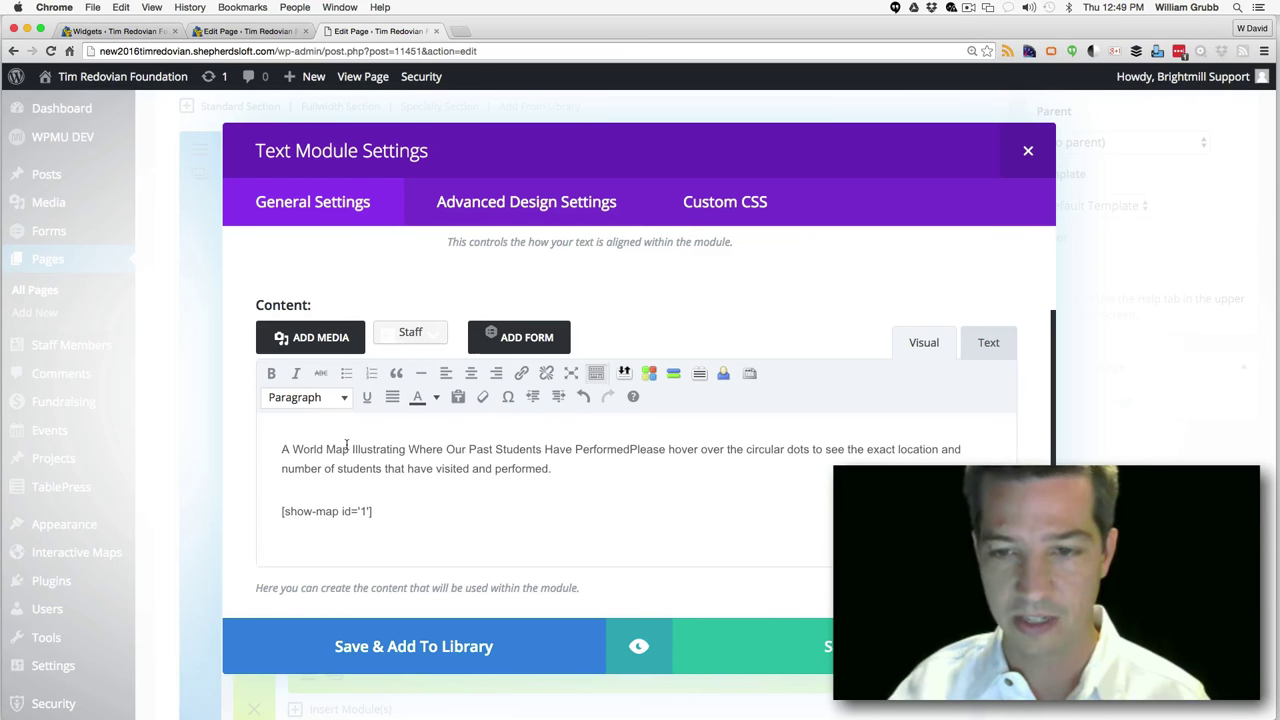
{"action": "key", "text": "Return"}
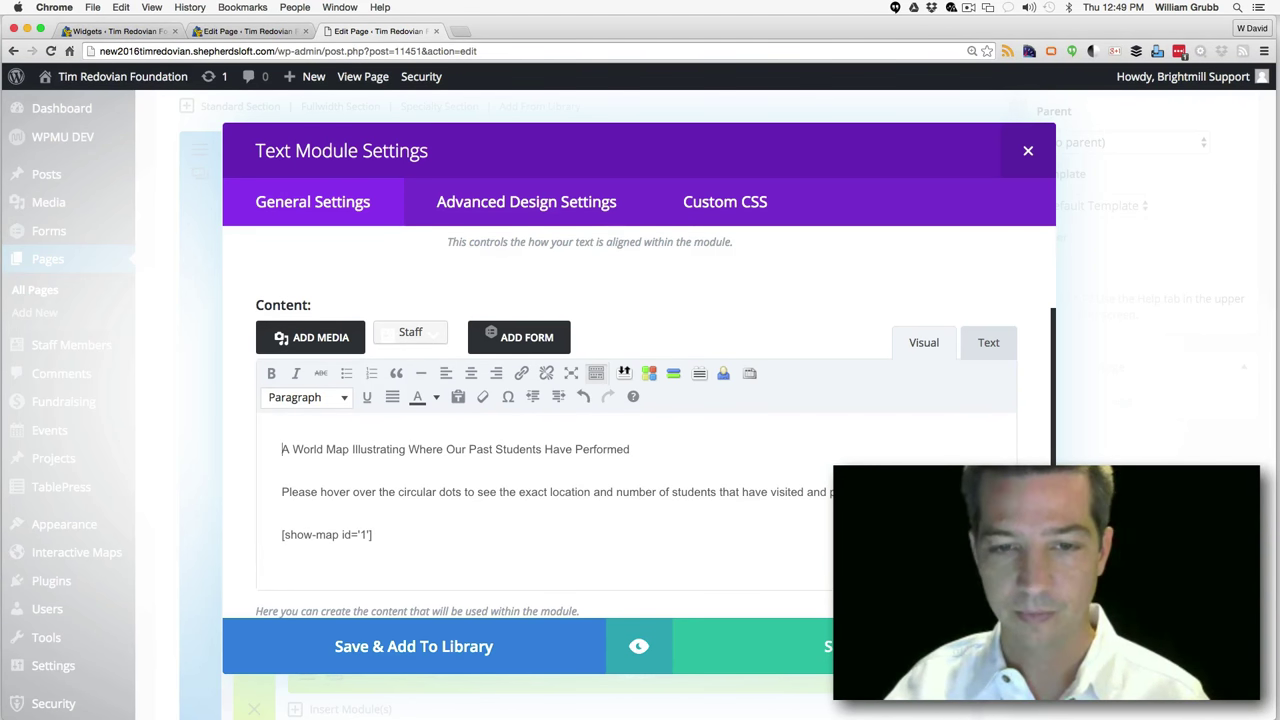
{"action": "triple_click", "coordinate": [282, 449]}
{"action": "left_click", "coordinate": [312, 398]}
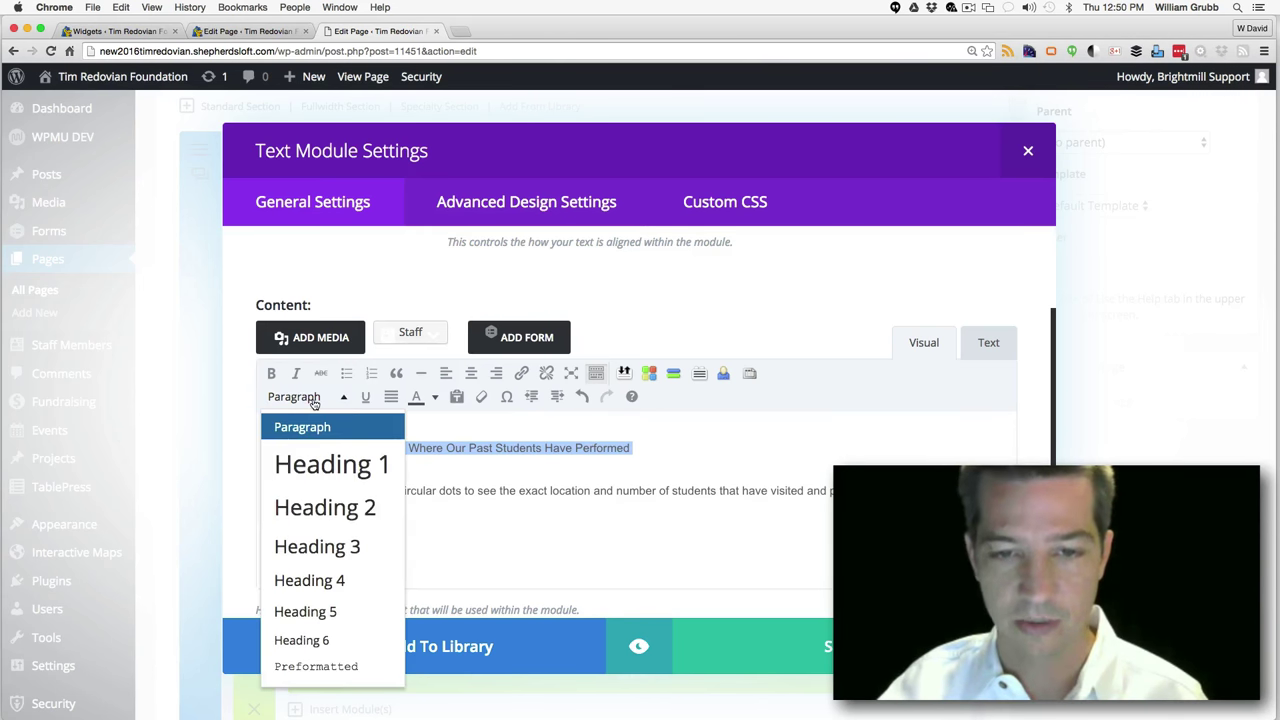
{"action": "left_click", "coordinate": [320, 546]}
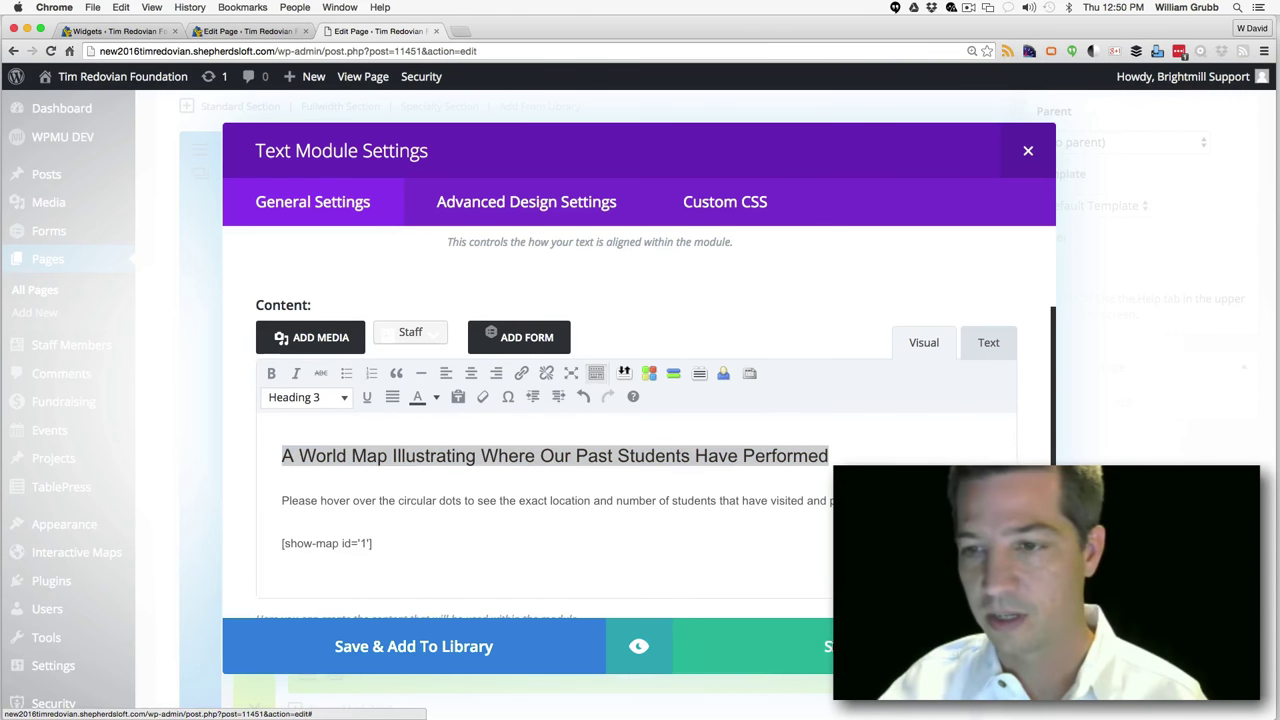
{"action": "left_click", "coordinate": [880, 646]}
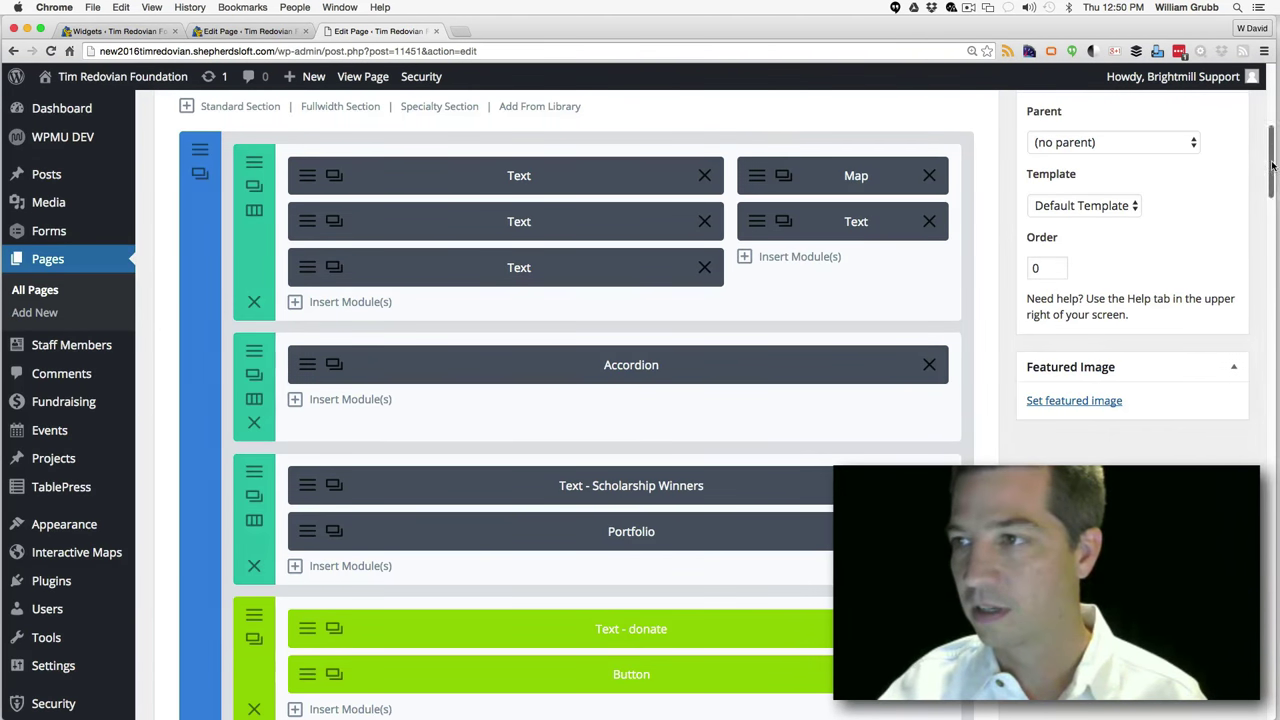
{"action": "left_click_drag", "start_coordinate": [1272, 165], "coordinate": [1272, 129]}
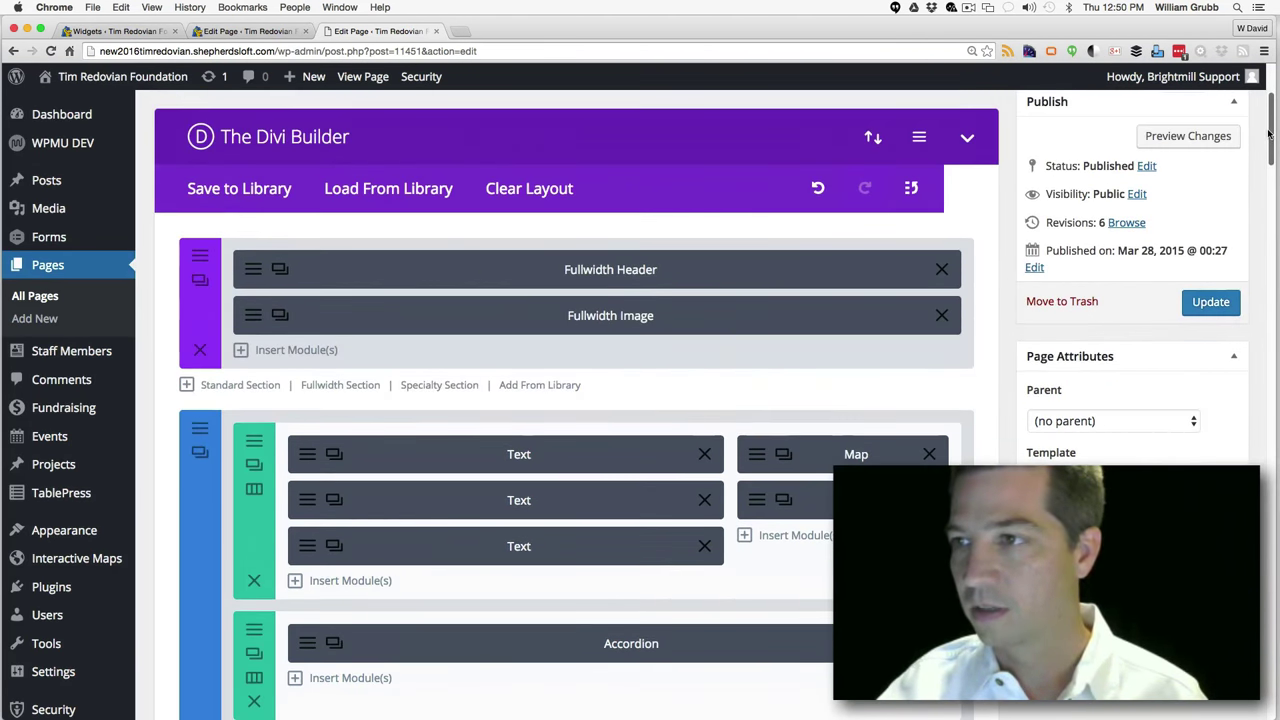
Update the Scholarship Winners page, scroll through it live, then return to the old editor tab
{"action": "left_click", "coordinate": [1200, 305]}
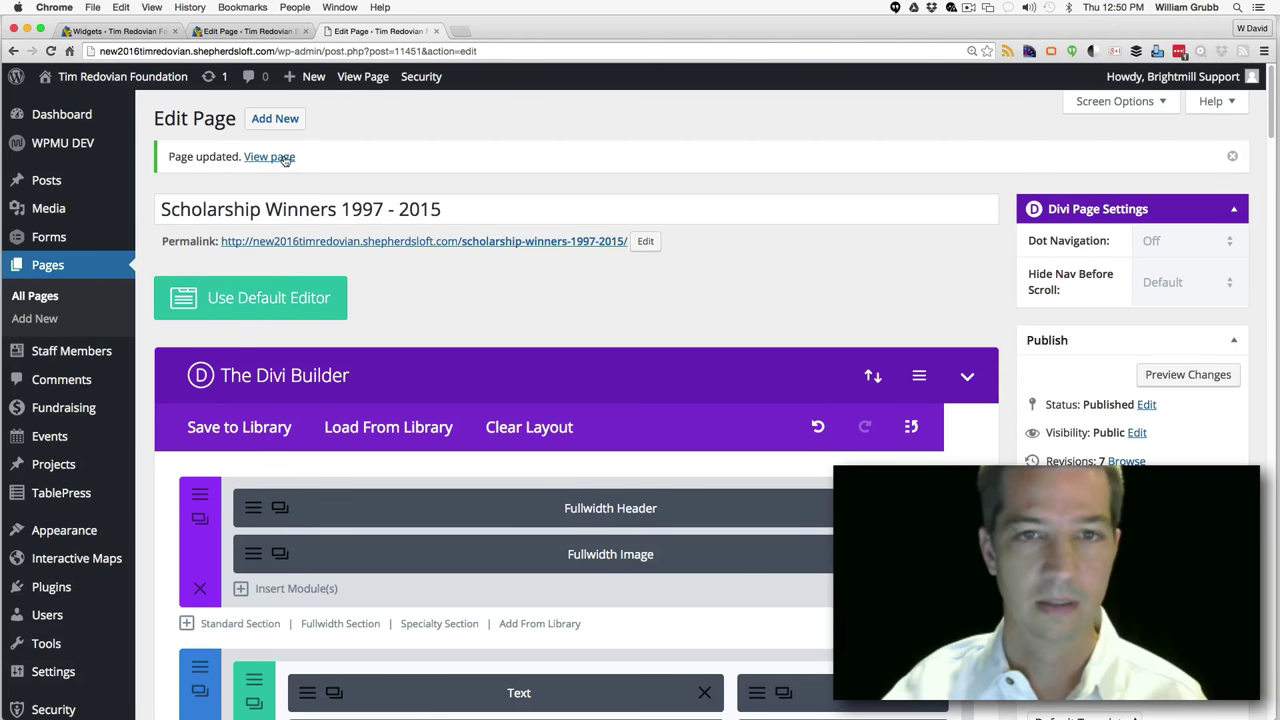
{"action": "left_click", "coordinate": [284, 159]}
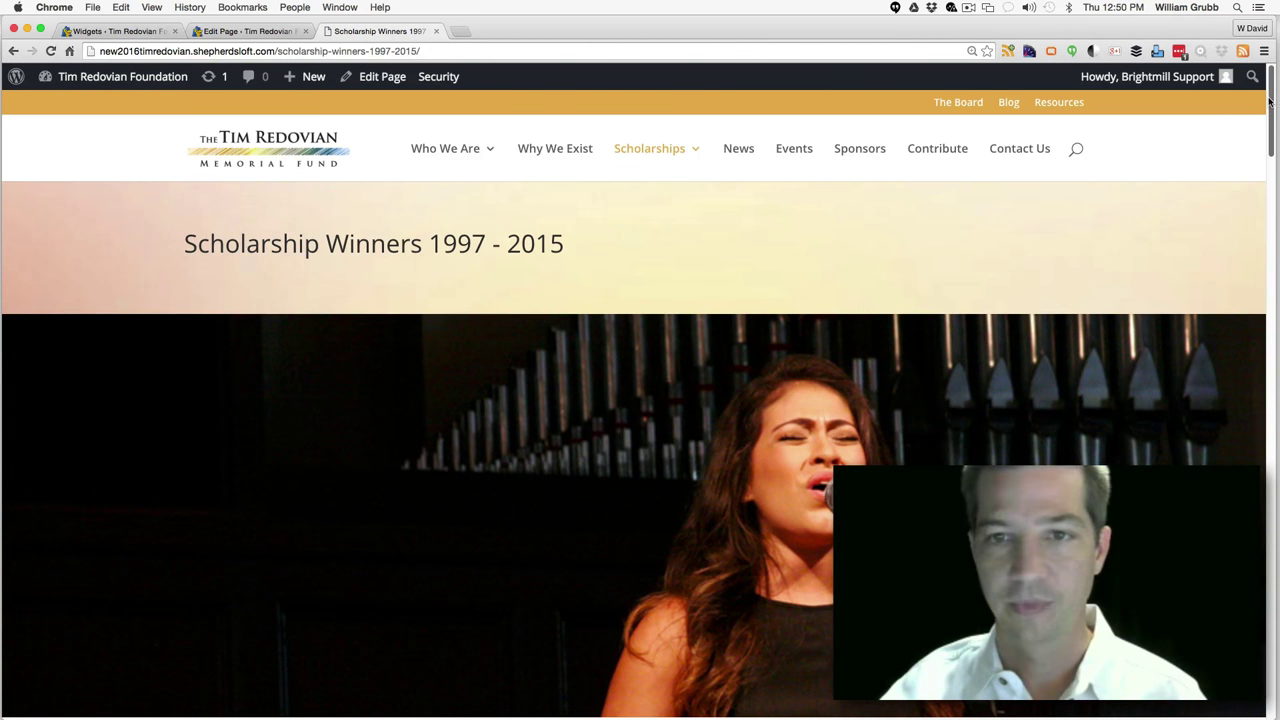
{"action": "left_click_drag", "start_coordinate": [1268, 108], "coordinate": [1254, 623]}
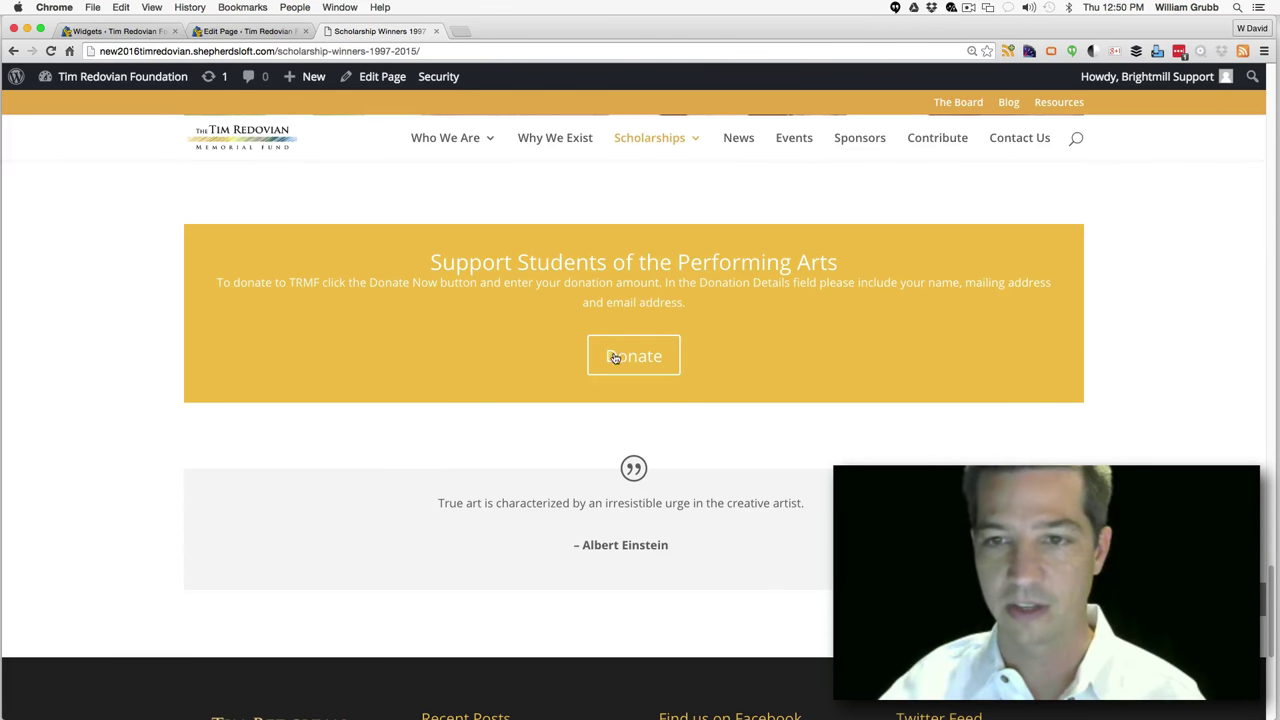
{"action": "left_click", "coordinate": [216, 31]}
{"action": "left_click", "coordinate": [115, 31]}
{"action": "left_click", "coordinate": [204, 31]}
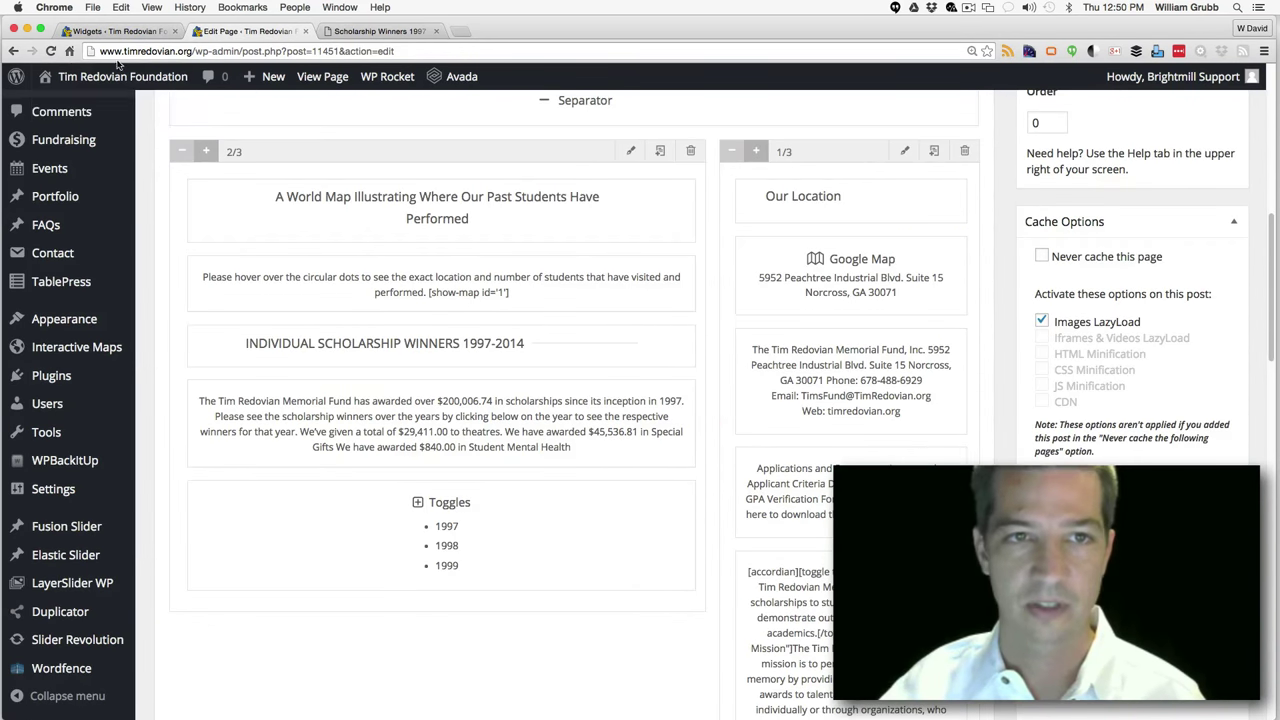
Review the old site's home page top to bottom, then return to the Scholarship Winners 1997-2015 page
{"action": "mouse_move", "coordinate": [66, 80]}
{"action": "left_click", "coordinate": [59, 107]}
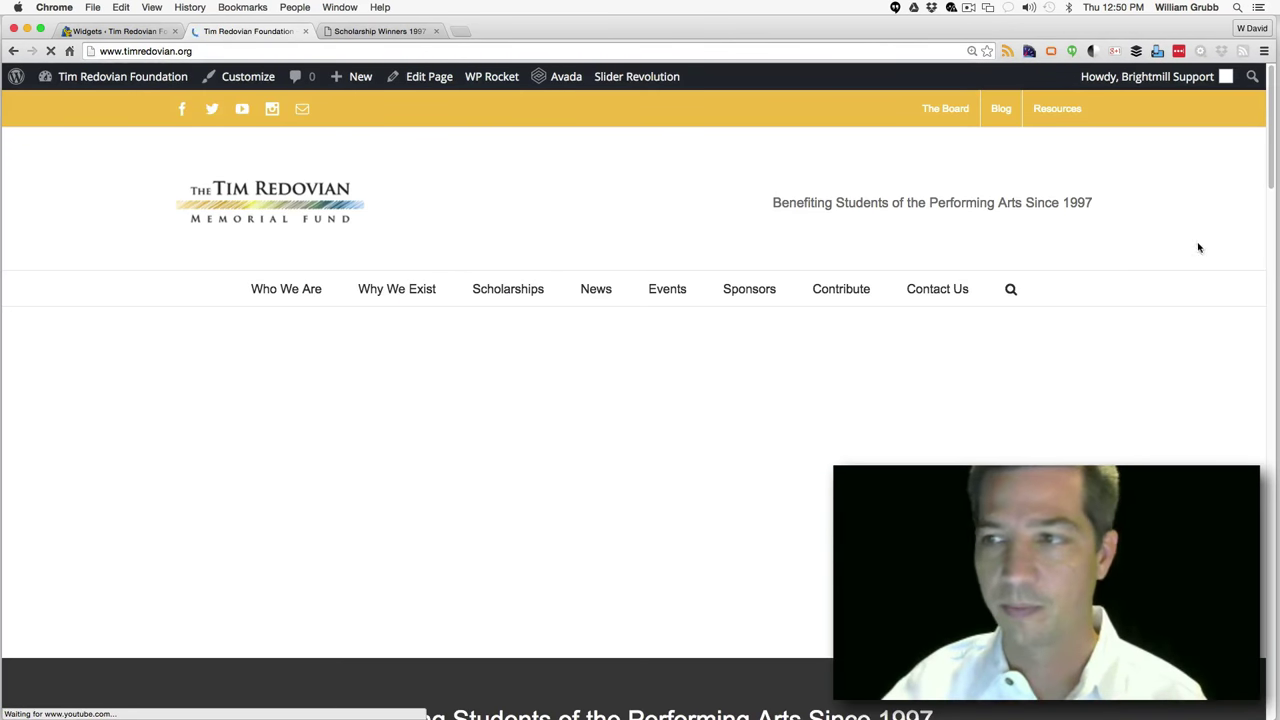
{"action": "left_click_drag", "start_coordinate": [1271, 265], "coordinate": [1266, 578]}
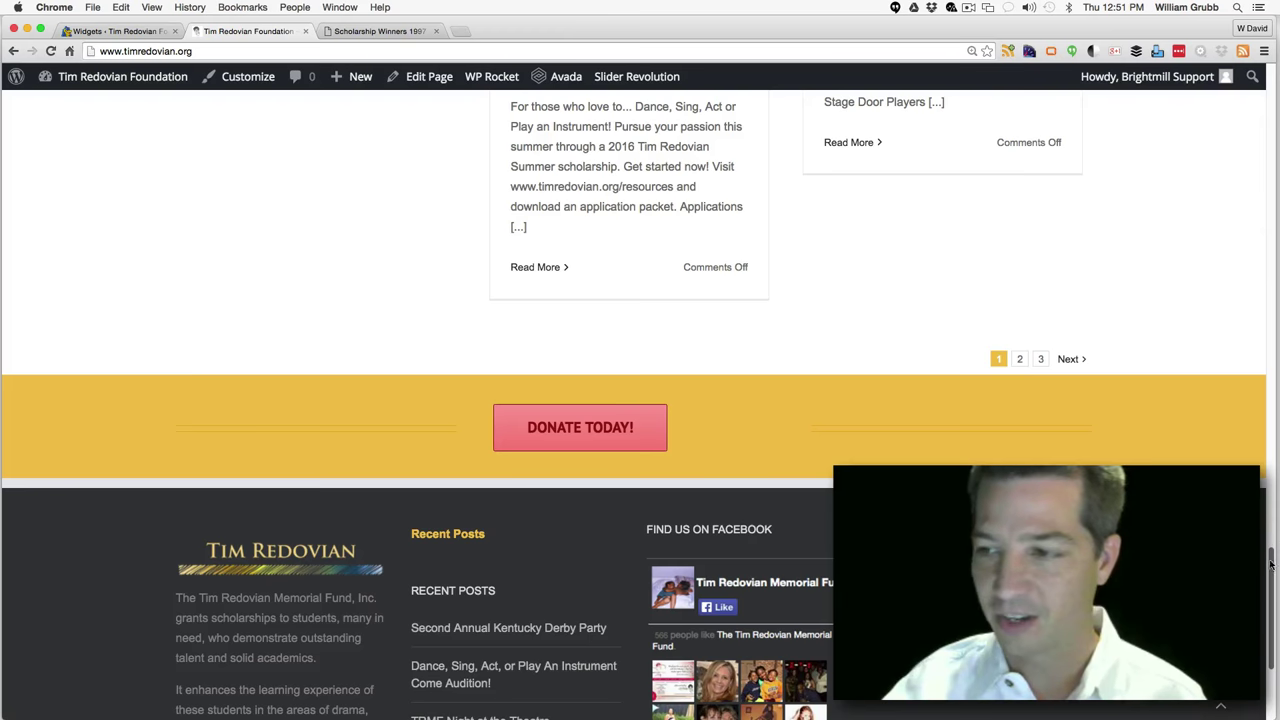
{"action": "left_click_drag", "start_coordinate": [1276, 541], "coordinate": [1274, 536]}
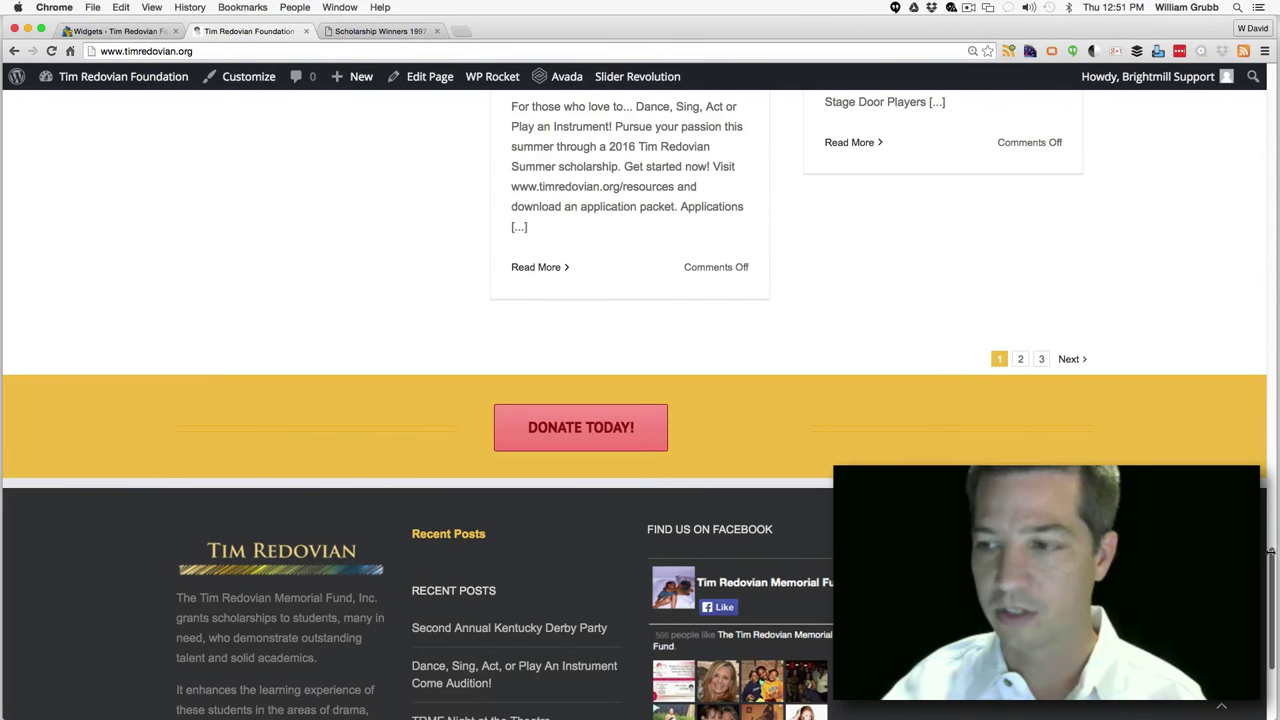
{"action": "left_click", "coordinate": [1269, 125]}
{"action": "left_click_drag", "start_coordinate": [1269, 120], "coordinate": [1240, 62]}
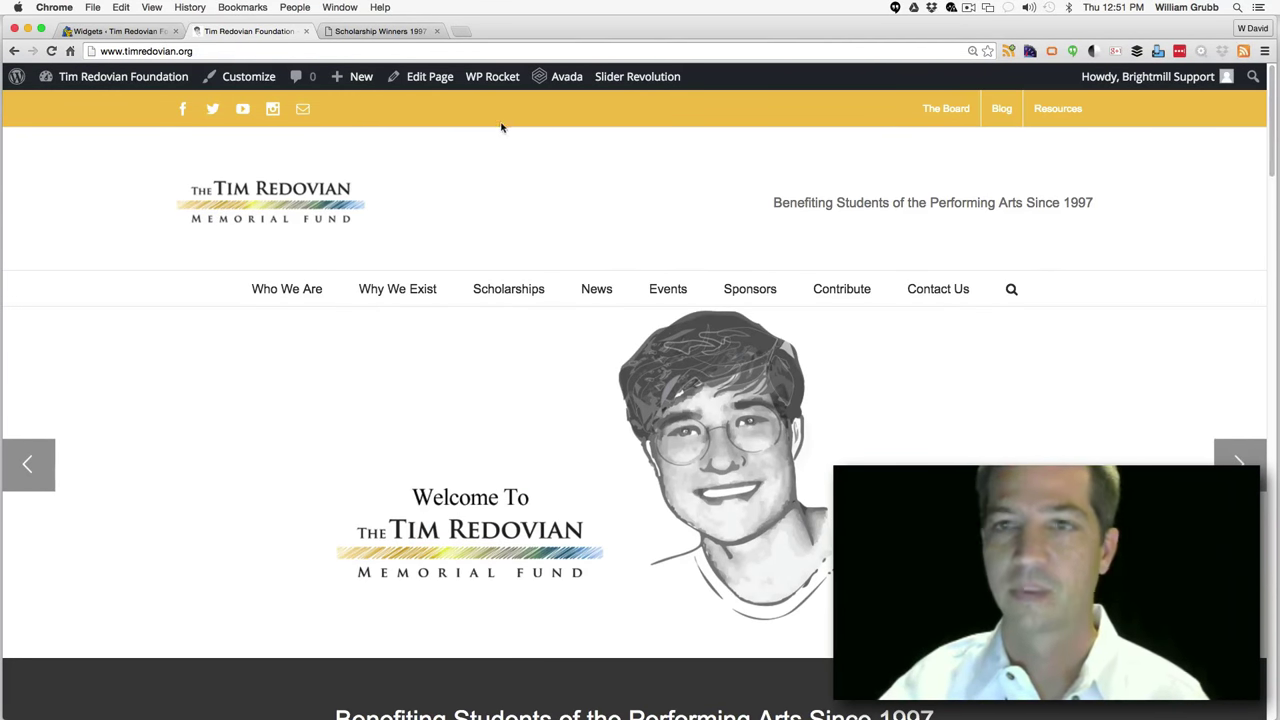
{"action": "left_click", "coordinate": [385, 31]}
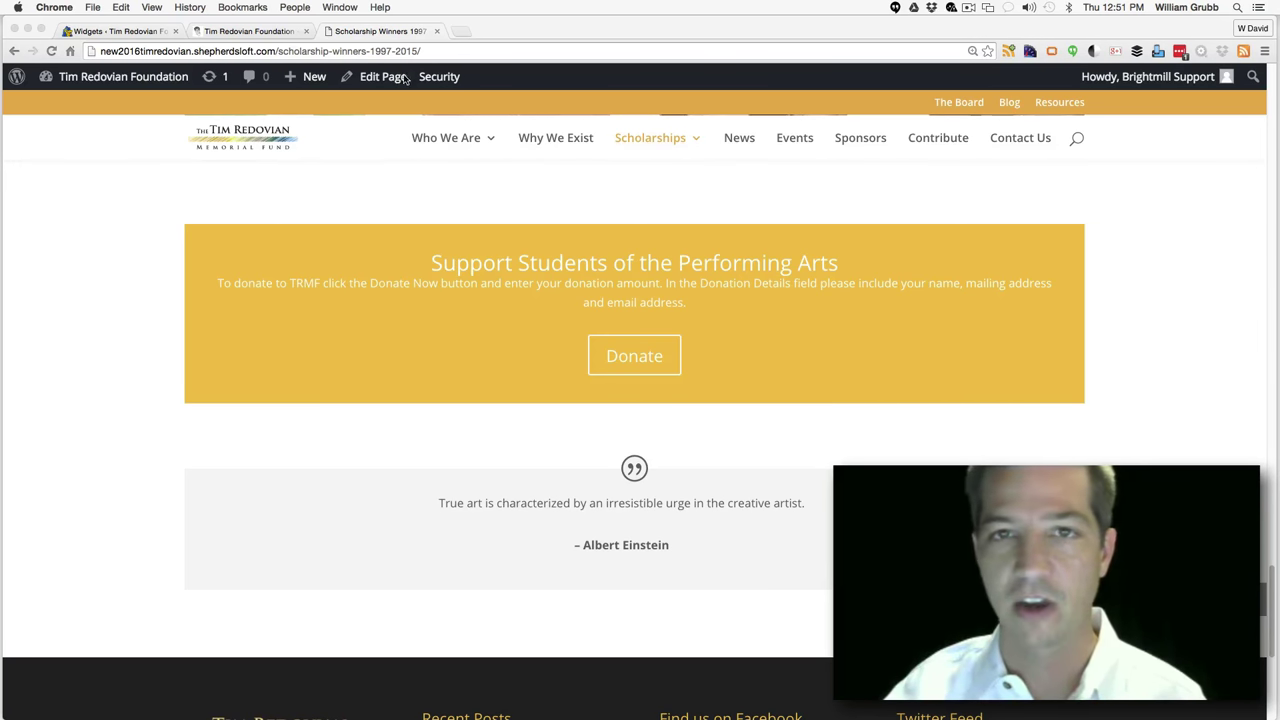
Go to the Widgets admin page from the admin bar menu
{"action": "left_click", "coordinate": [390, 32]}
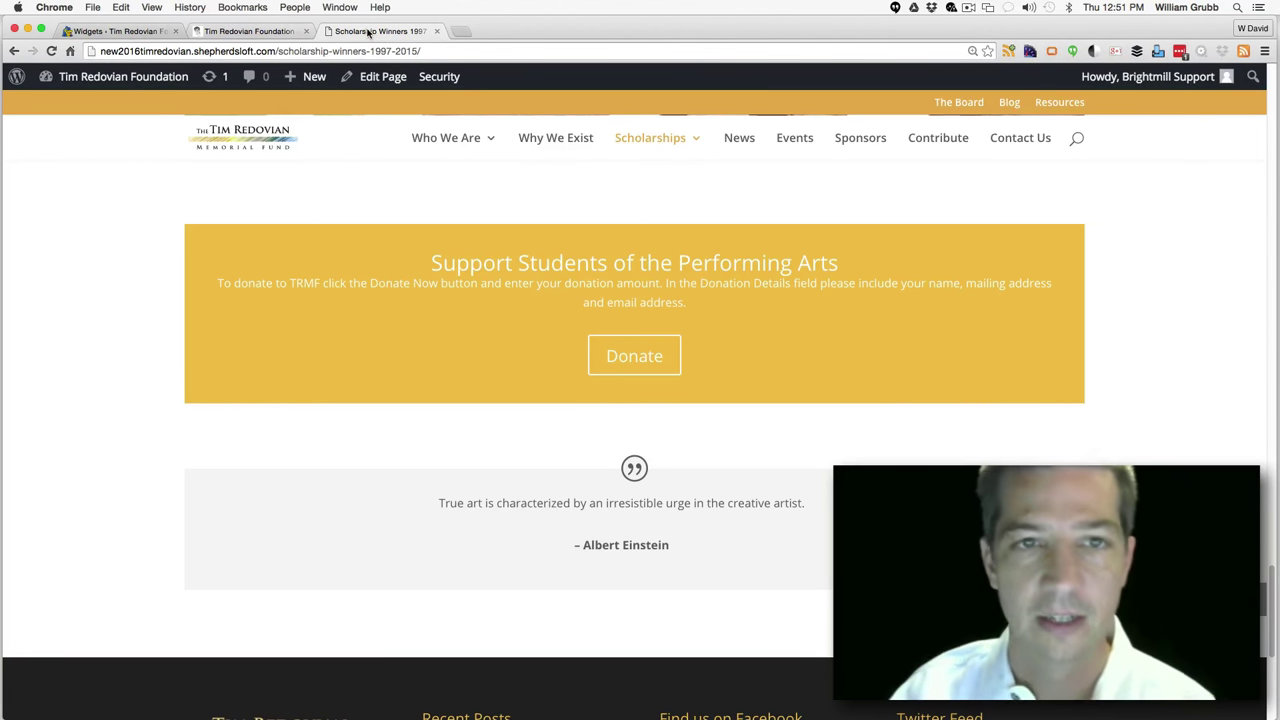
{"action": "mouse_move", "coordinate": [110, 77]}
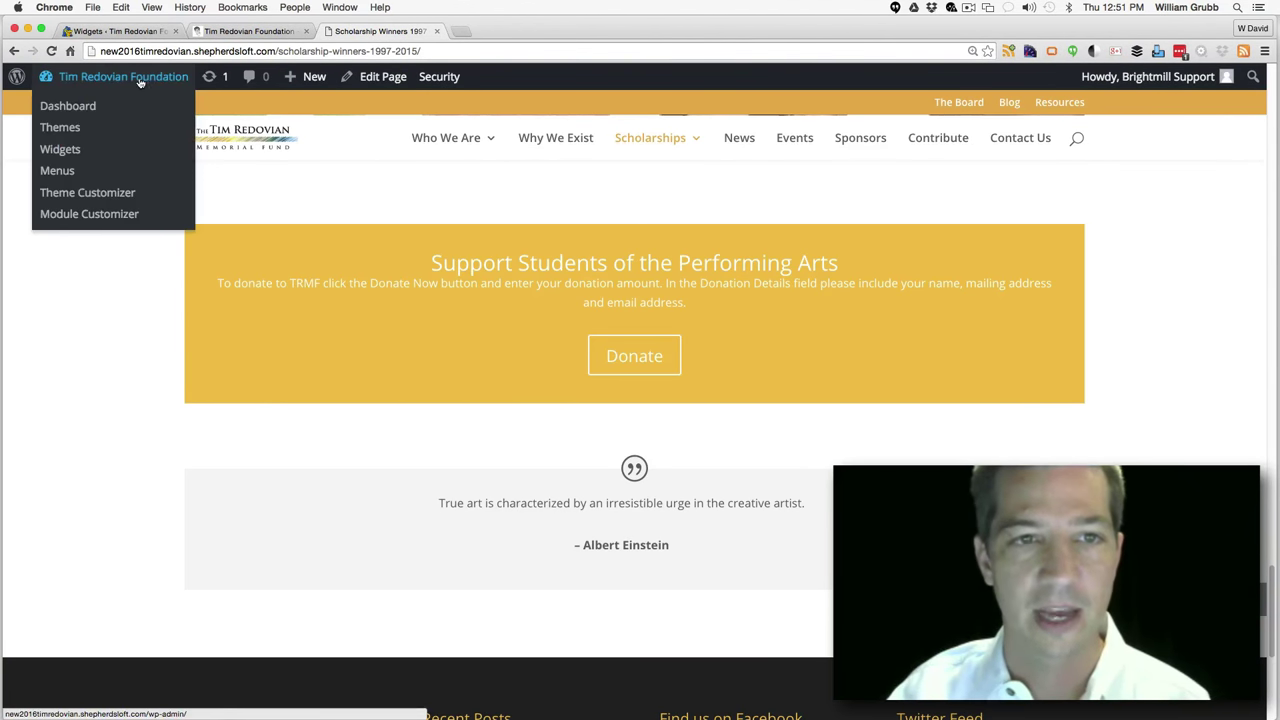
{"action": "left_click", "coordinate": [58, 152]}
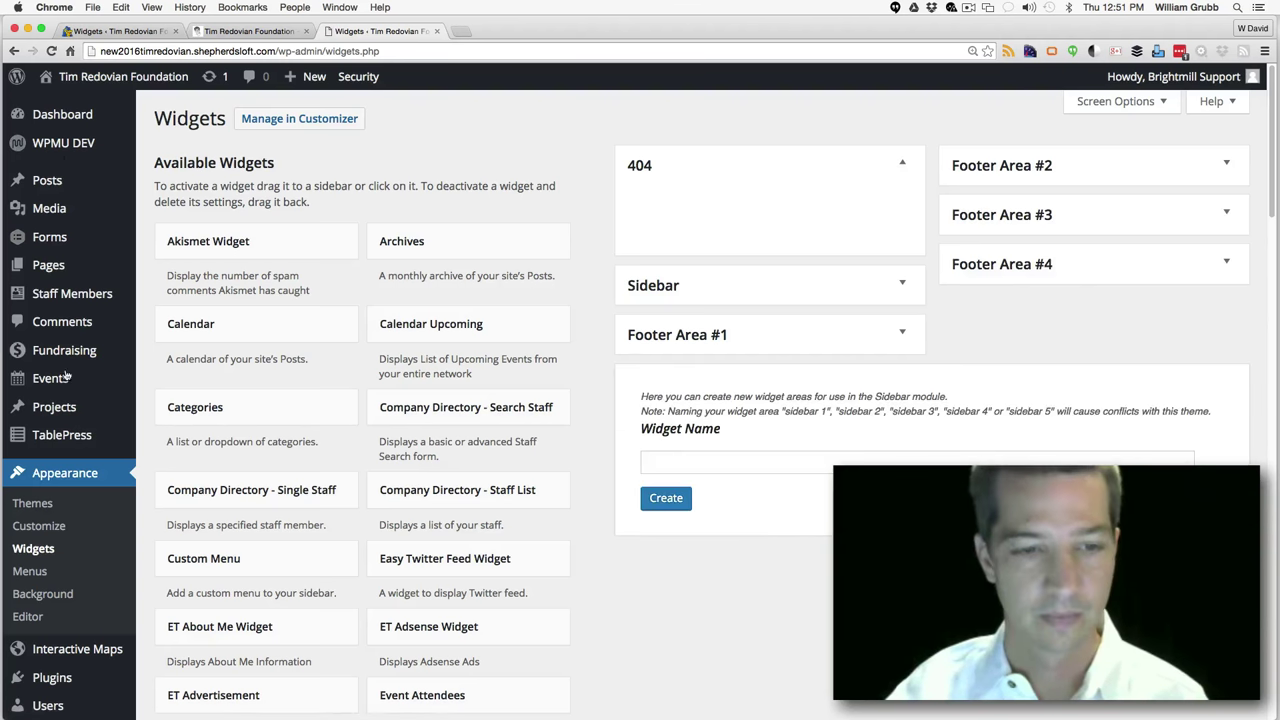
Search the Installed Plugins list for 'monarch', finding no matches
{"action": "mouse_move", "coordinate": [68, 422]}
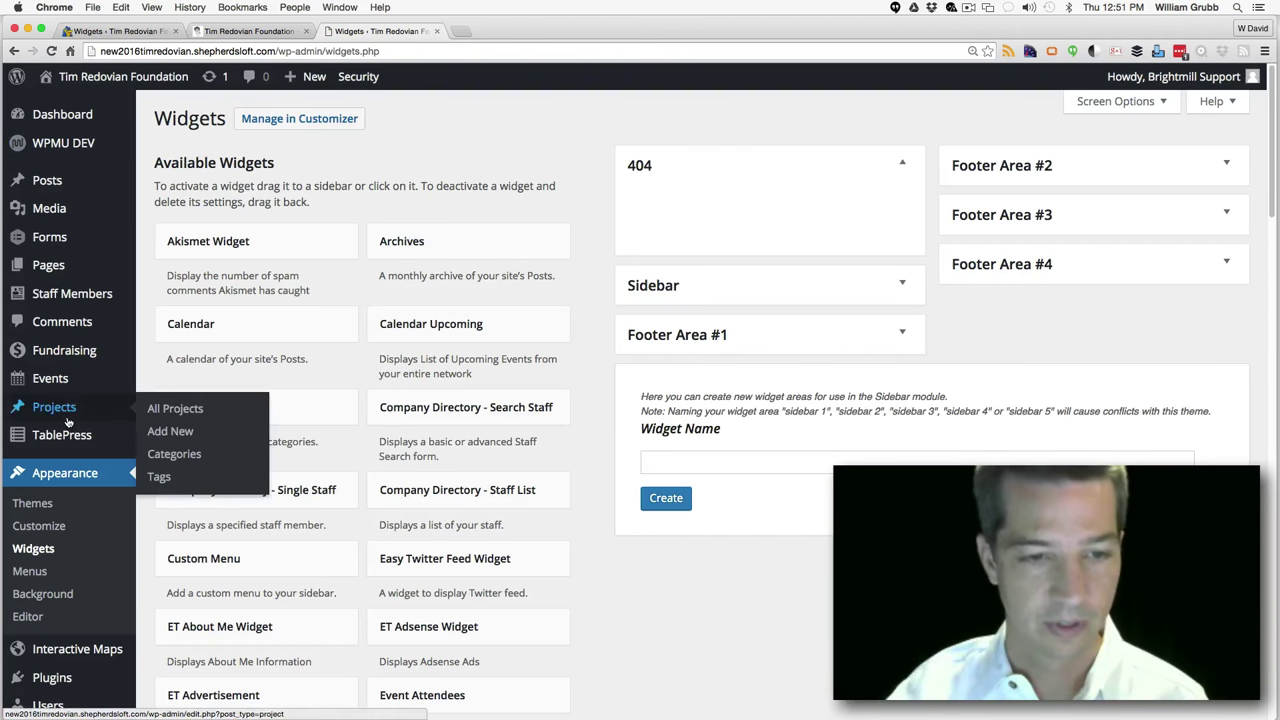
{"action": "left_click", "coordinate": [45, 678]}
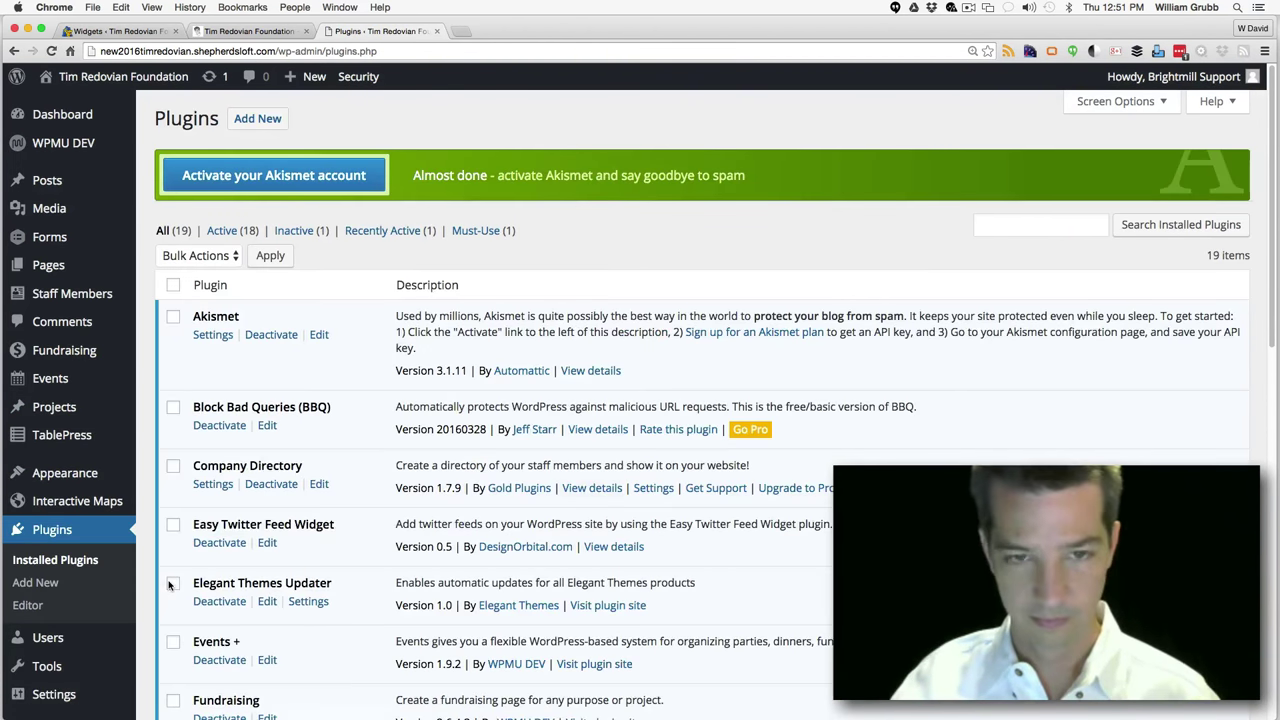
{"action": "key", "text": "super+f"}
{"action": "type", "text": "monarch"}
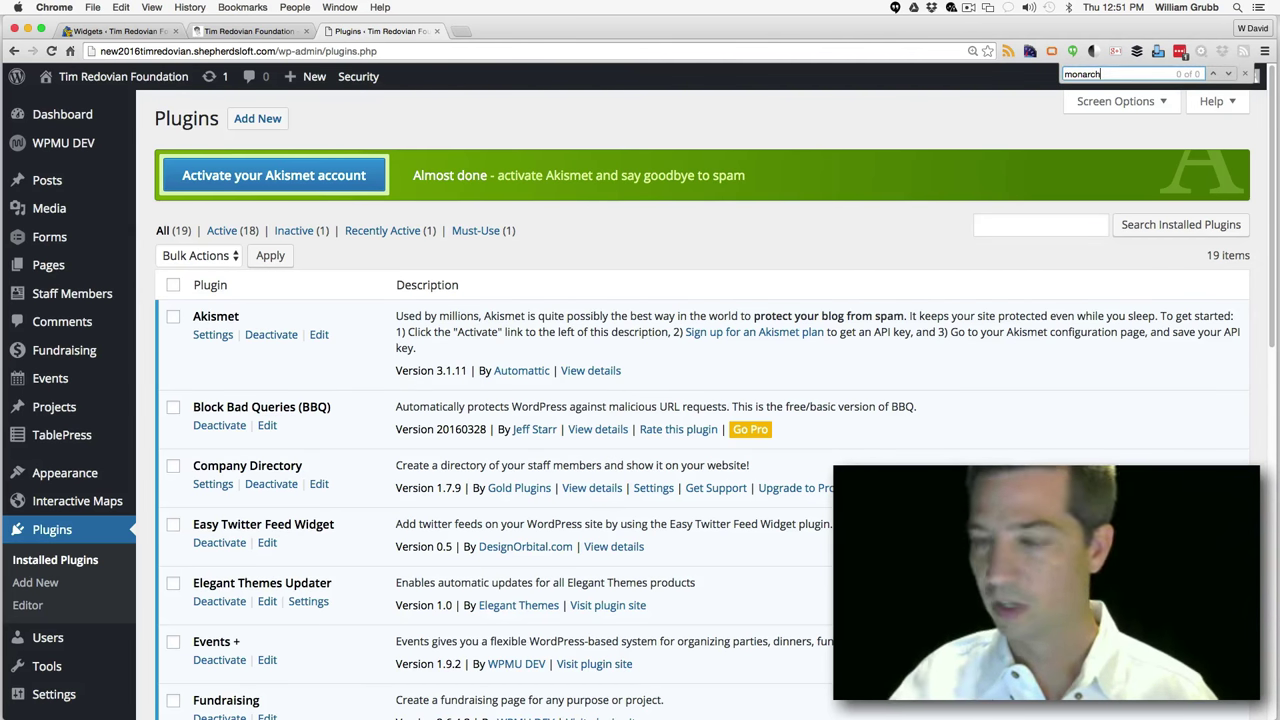
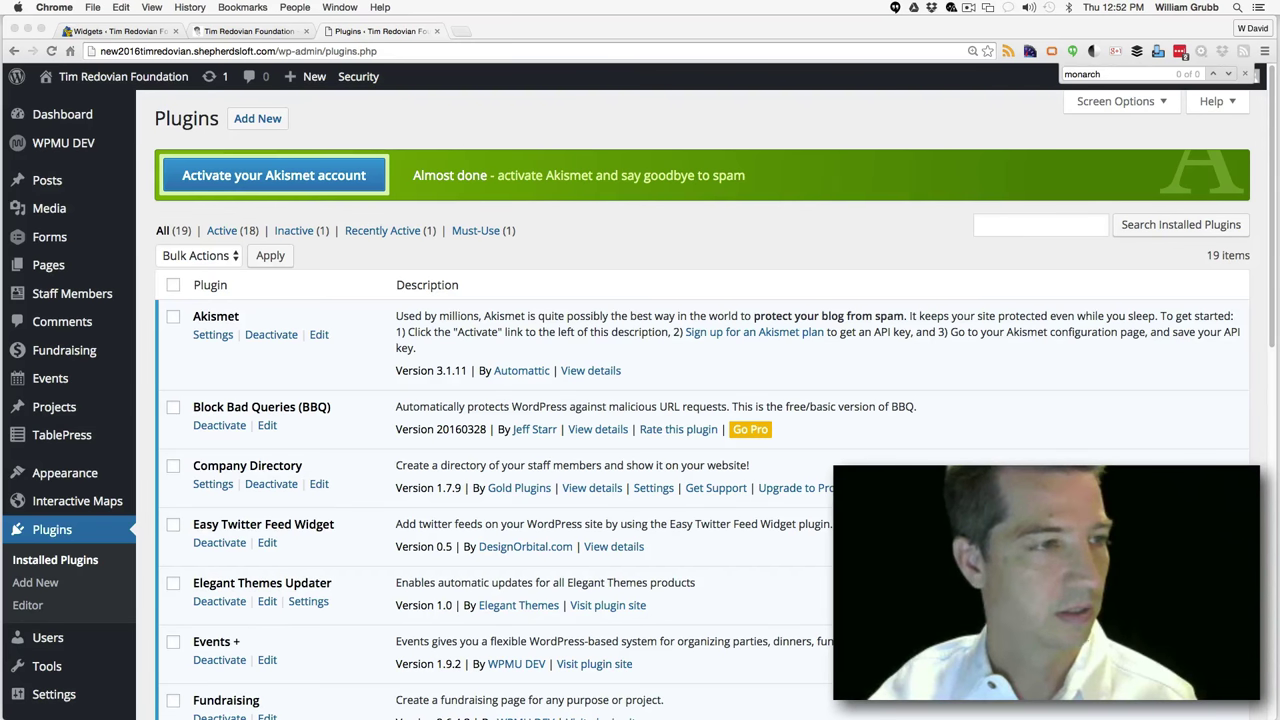
Reload the plugins list and hide the Monarch Facebook and YouTube API notices
{"action": "left_click", "coordinate": [74, 562]}
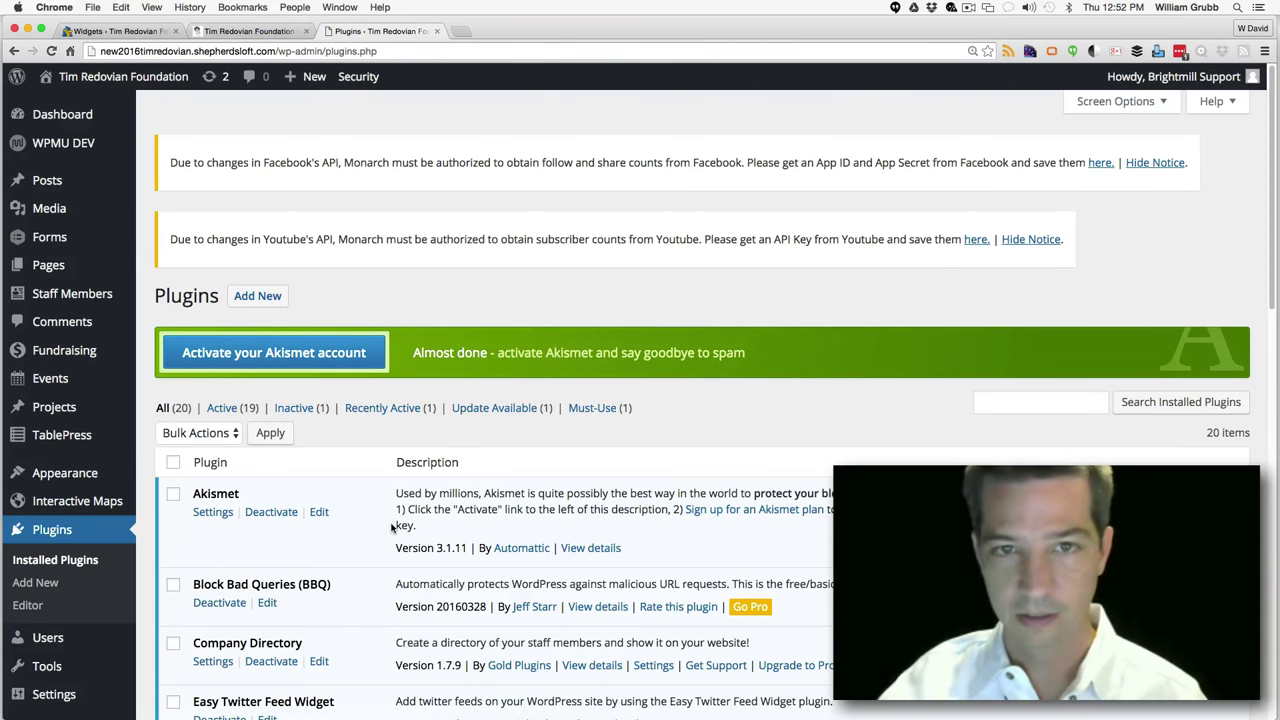
{"action": "left_click", "coordinate": [1160, 163]}
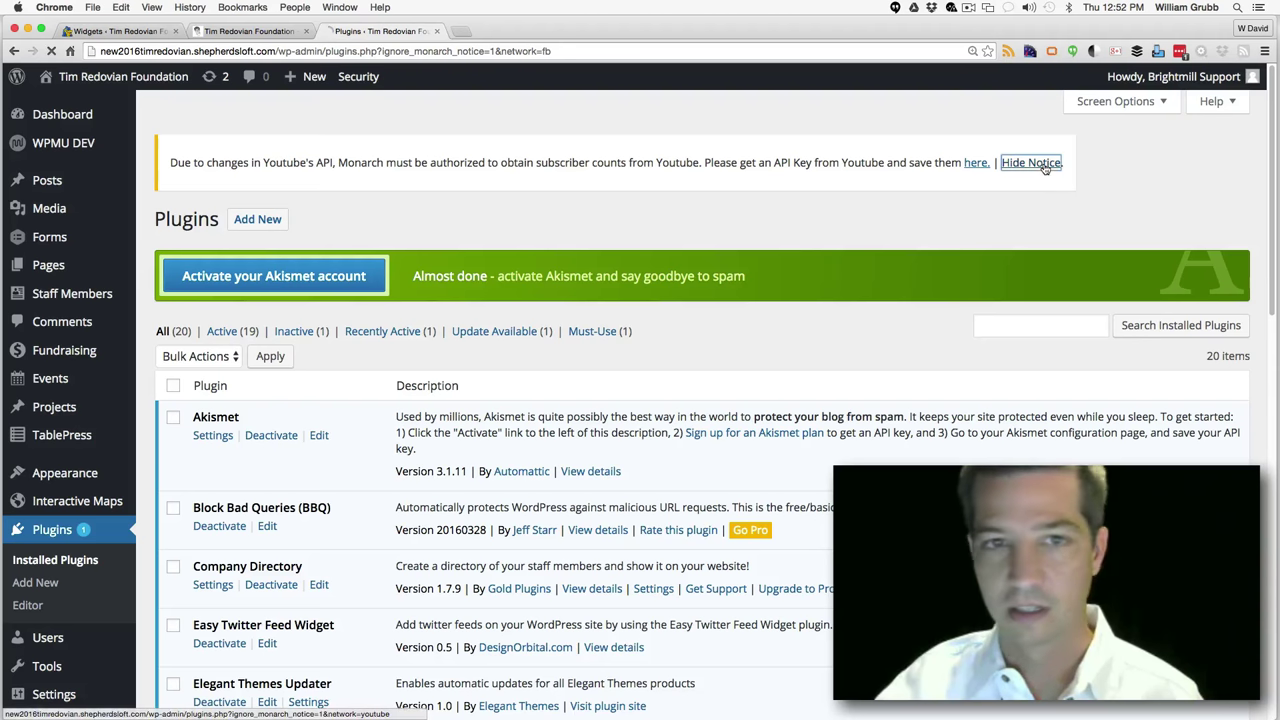
{"action": "left_click", "coordinate": [1032, 163]}
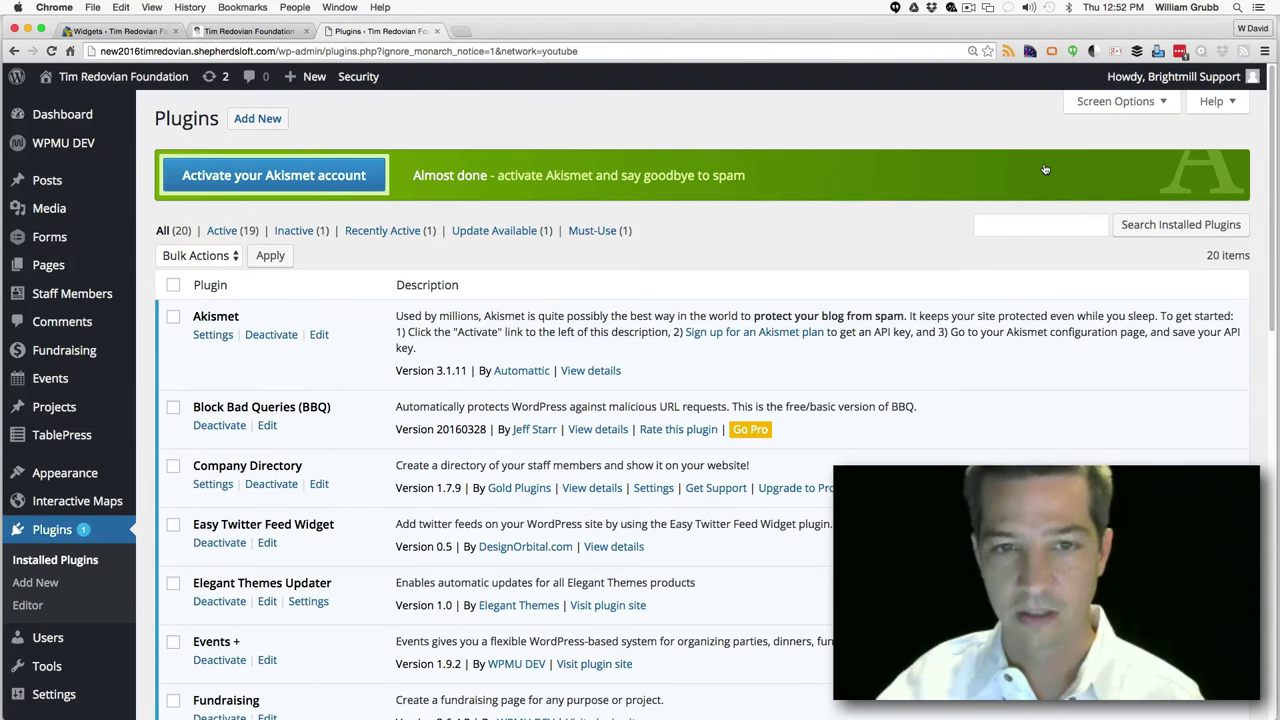
Find Monarch Plugin in the list, update it to version 1.3.1, and open its settings
{"action": "key", "text": "super+f"}
{"action": "type", "text": "ma"}
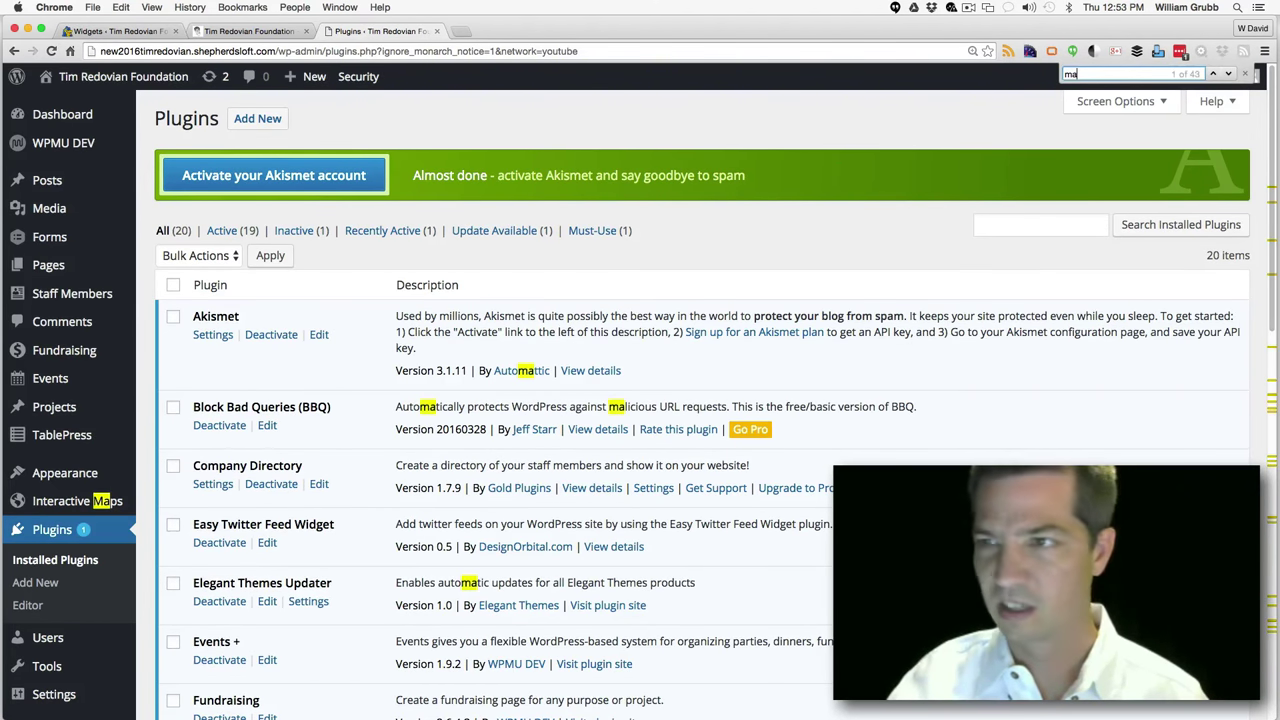
{"action": "key", "text": "BackSpace"}
{"action": "type", "text": "onarch"}
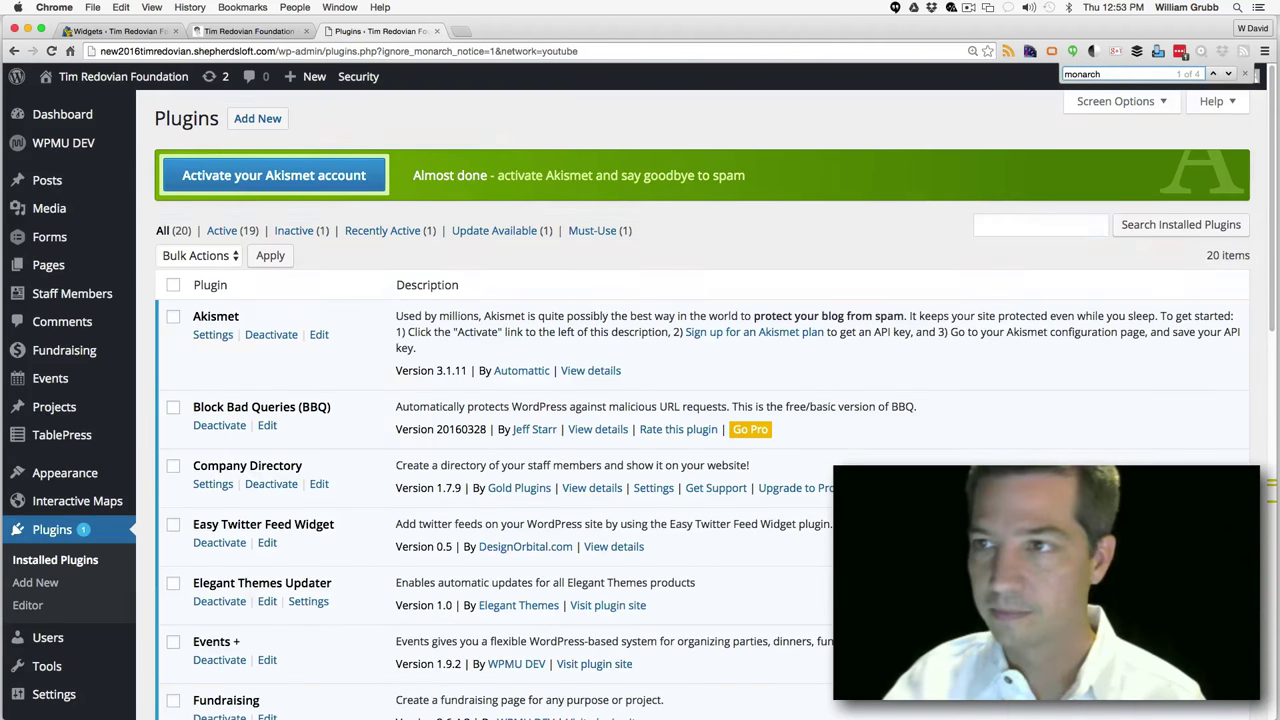
{"action": "key", "text": "Return"}
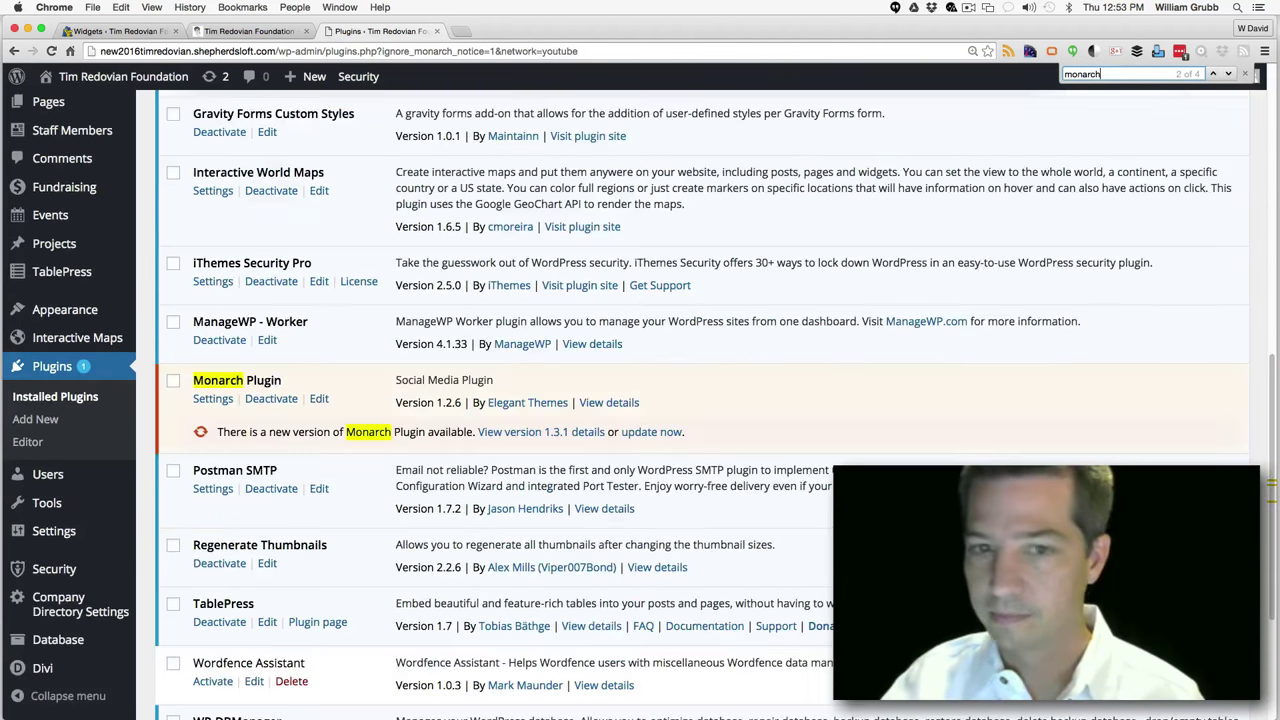
{"action": "left_click", "coordinate": [669, 436]}
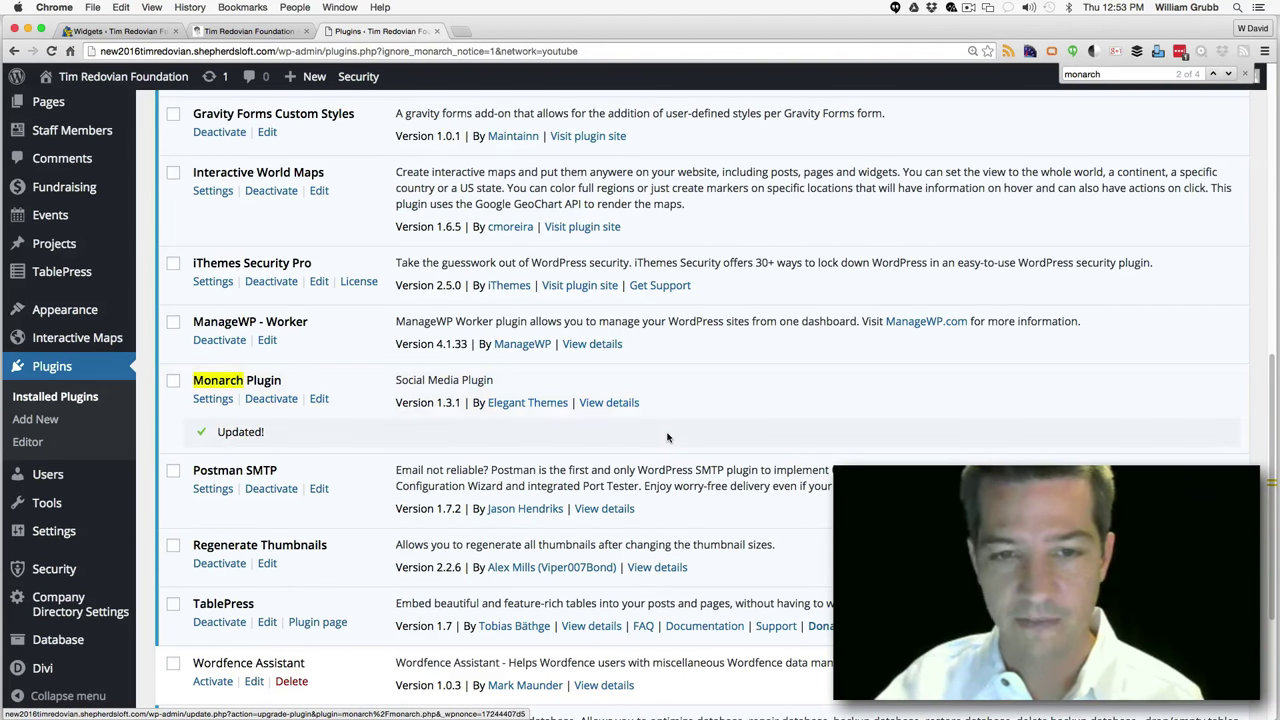
{"action": "left_click", "coordinate": [213, 400]}
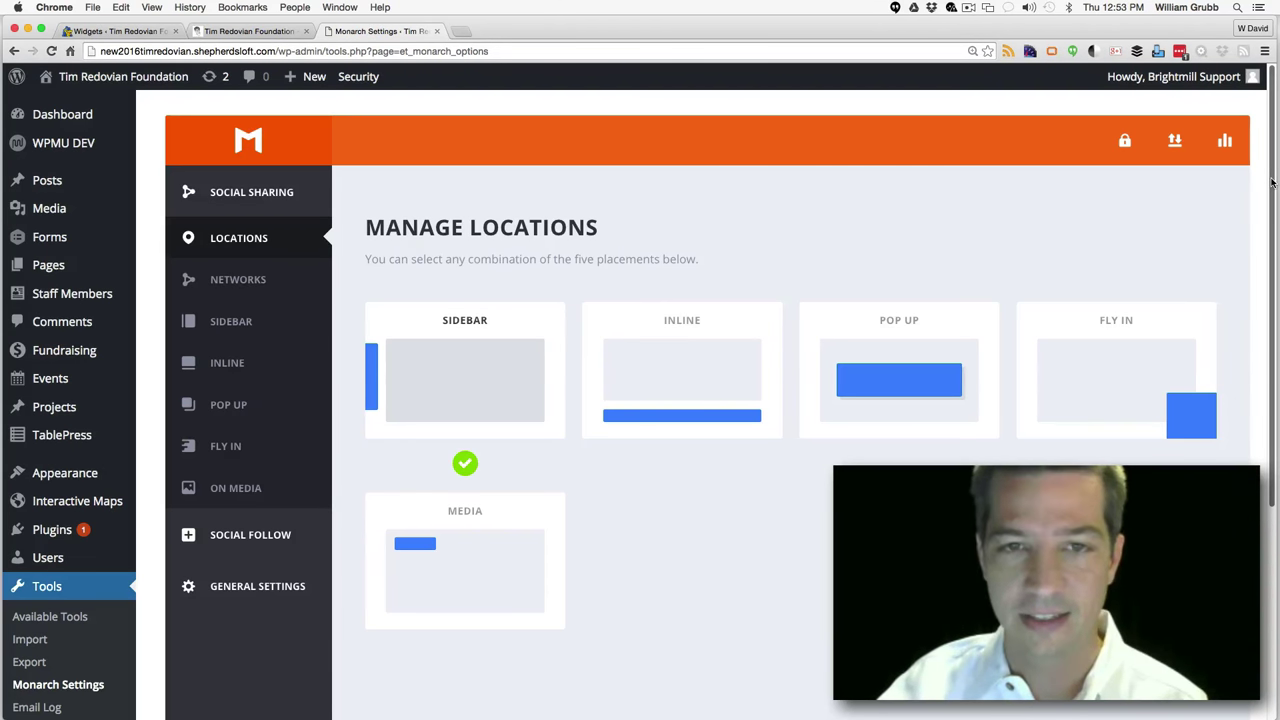
Look over the Manage Locations page with Sidebar checked, then switch to the foundation homepage
{"action": "scroll", "coordinate": [1270, 183], "scroll_direction": "down", "scroll_amount": 1}
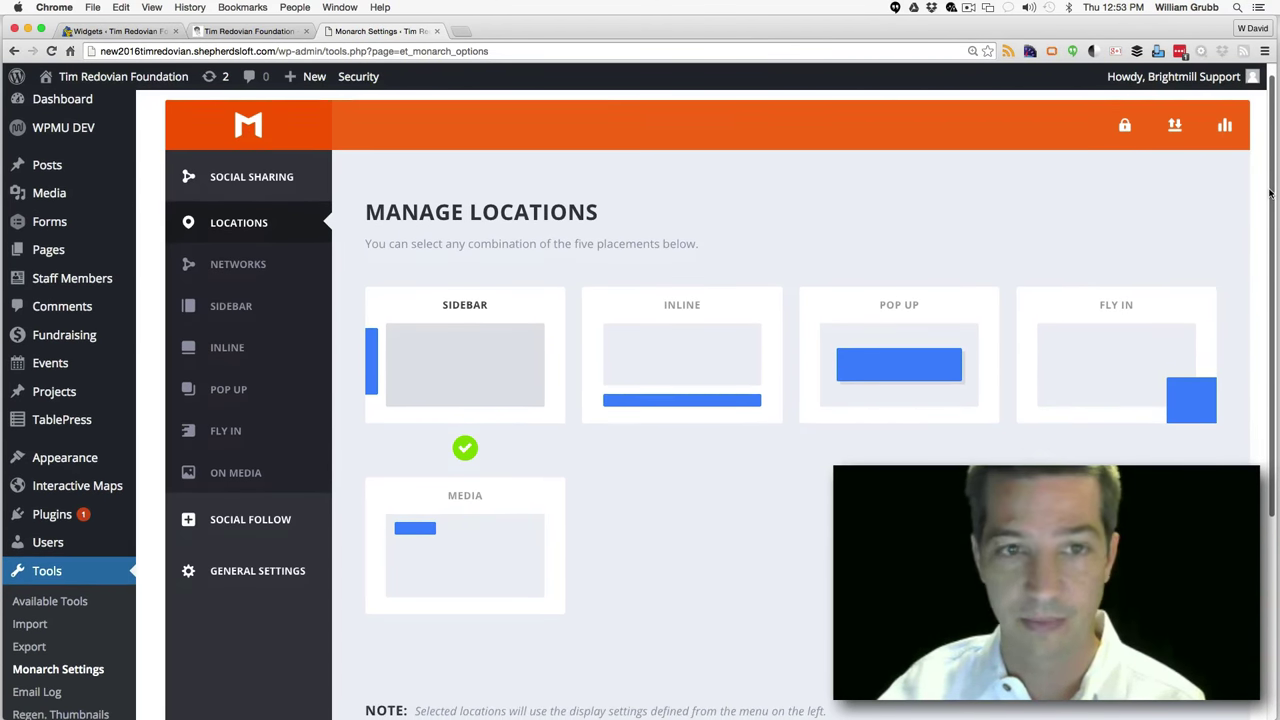
{"action": "scroll", "coordinate": [1270, 183], "scroll_direction": "up", "scroll_amount": 1}
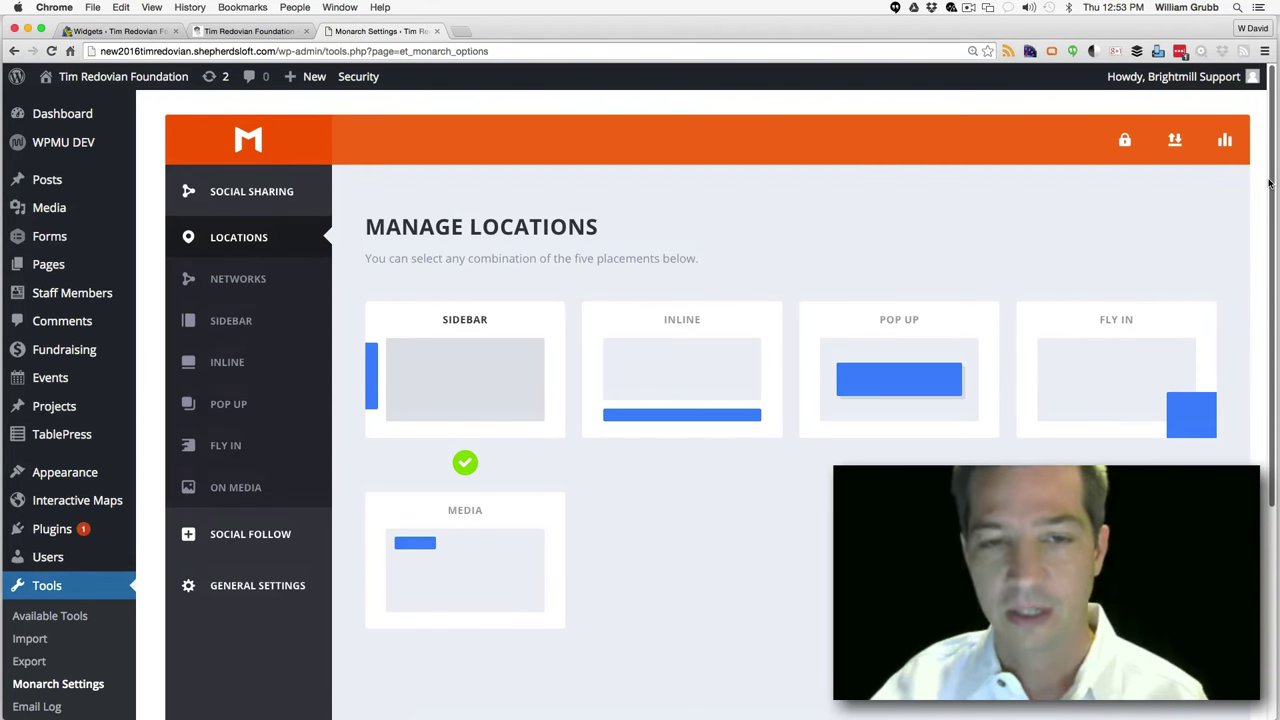
{"action": "left_click_drag", "start_coordinate": [1270, 183], "coordinate": [1247, 232]}
{"action": "scroll", "coordinate": [1247, 232], "scroll_direction": "down", "scroll_amount": 1}
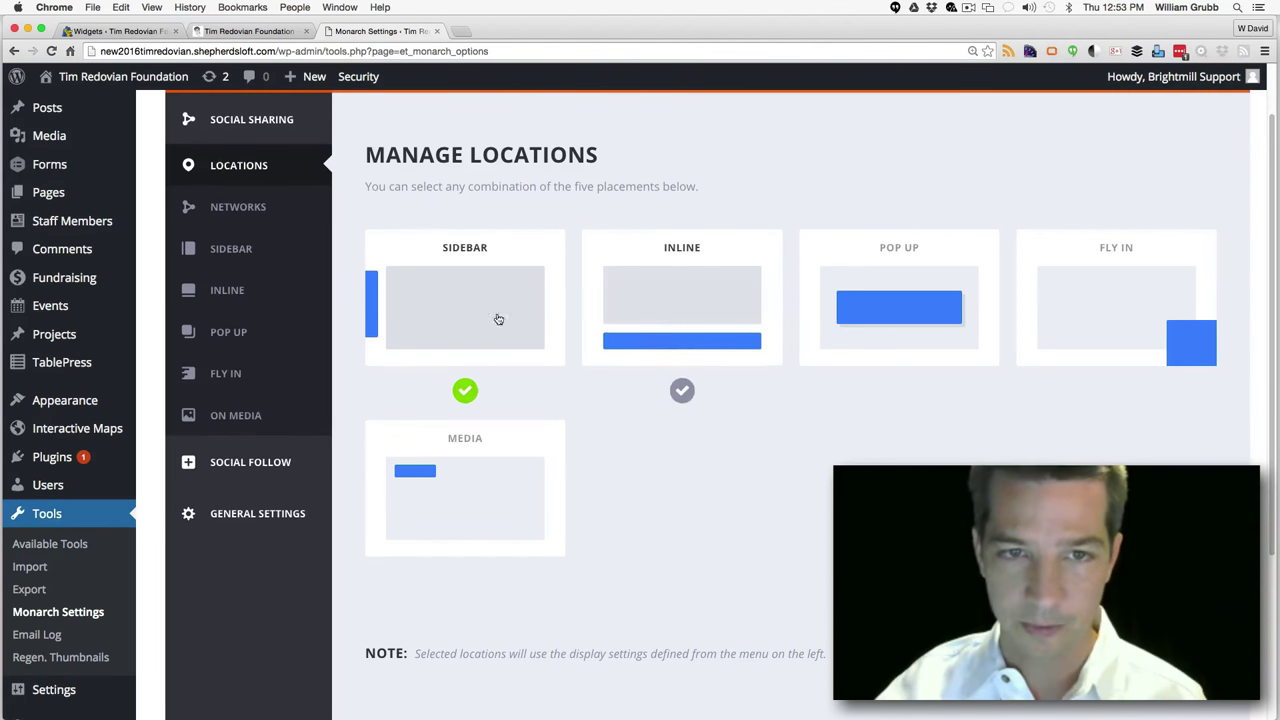
{"action": "left_click", "coordinate": [248, 33]}
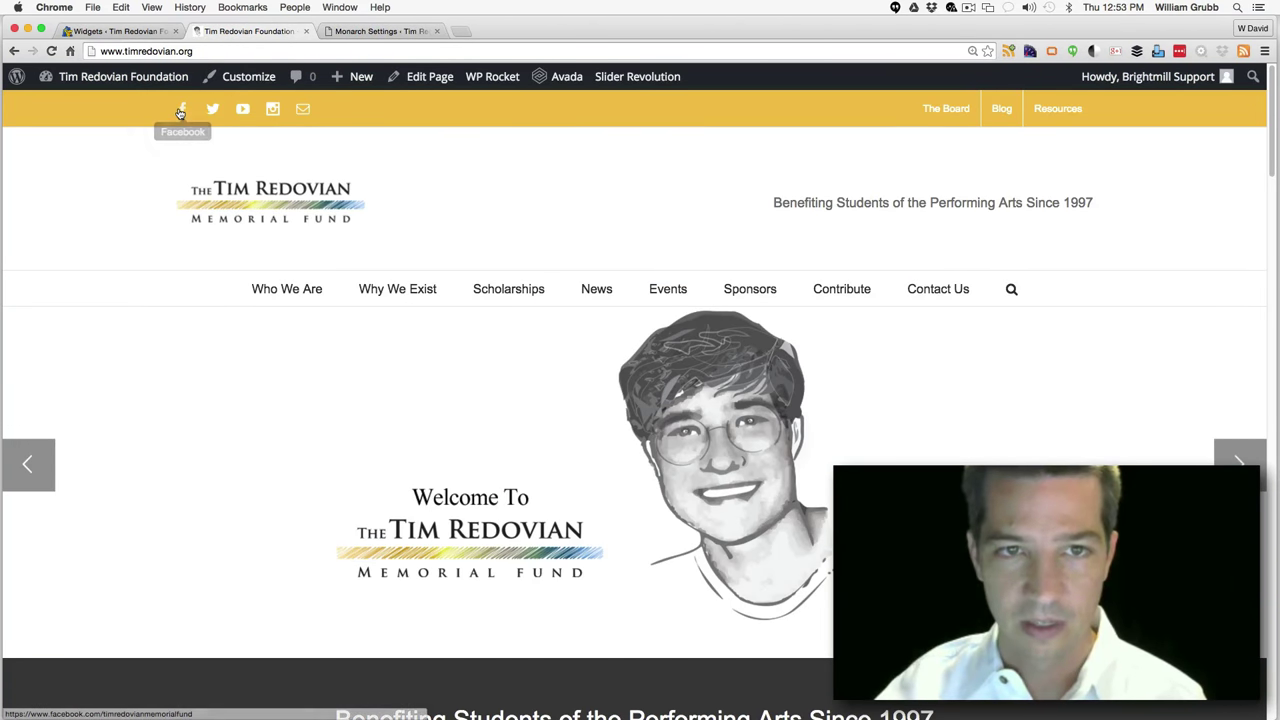
Copy the foundation's Facebook page address and open the Social Follow network picker
{"action": "right_click", "coordinate": [182, 110]}
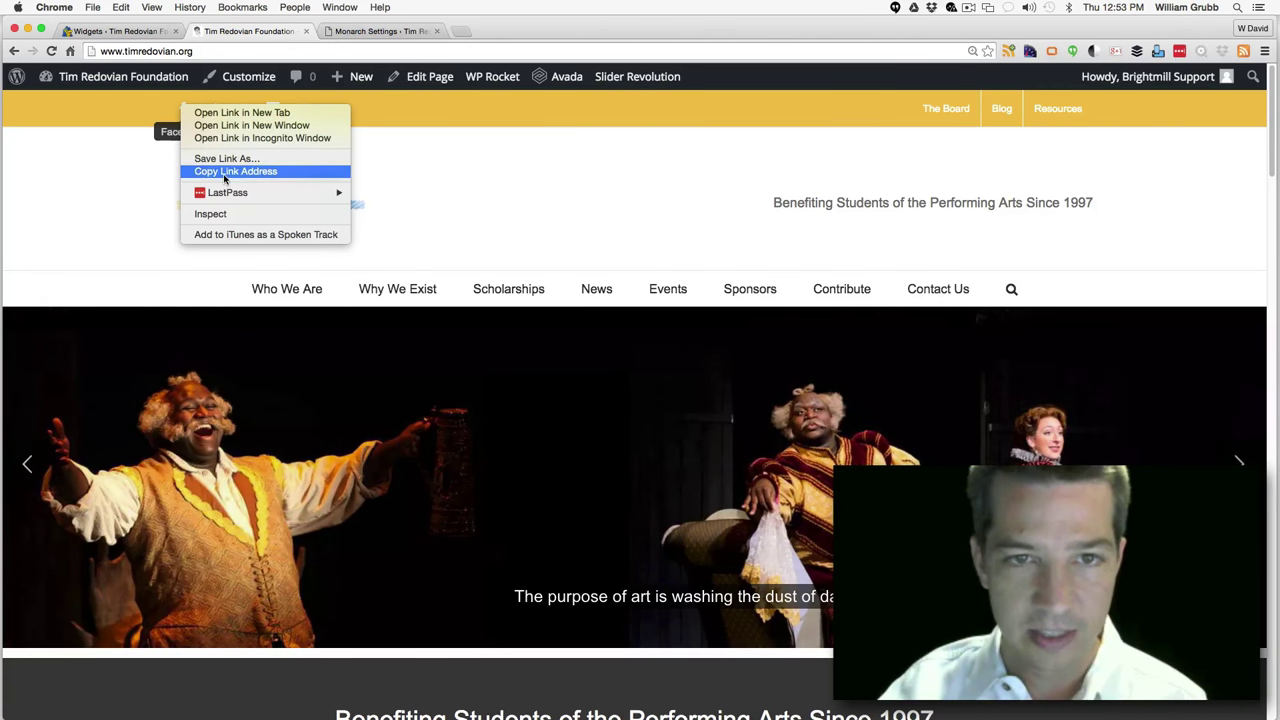
{"action": "left_click", "coordinate": [224, 172]}
{"action": "left_click", "coordinate": [380, 32]}
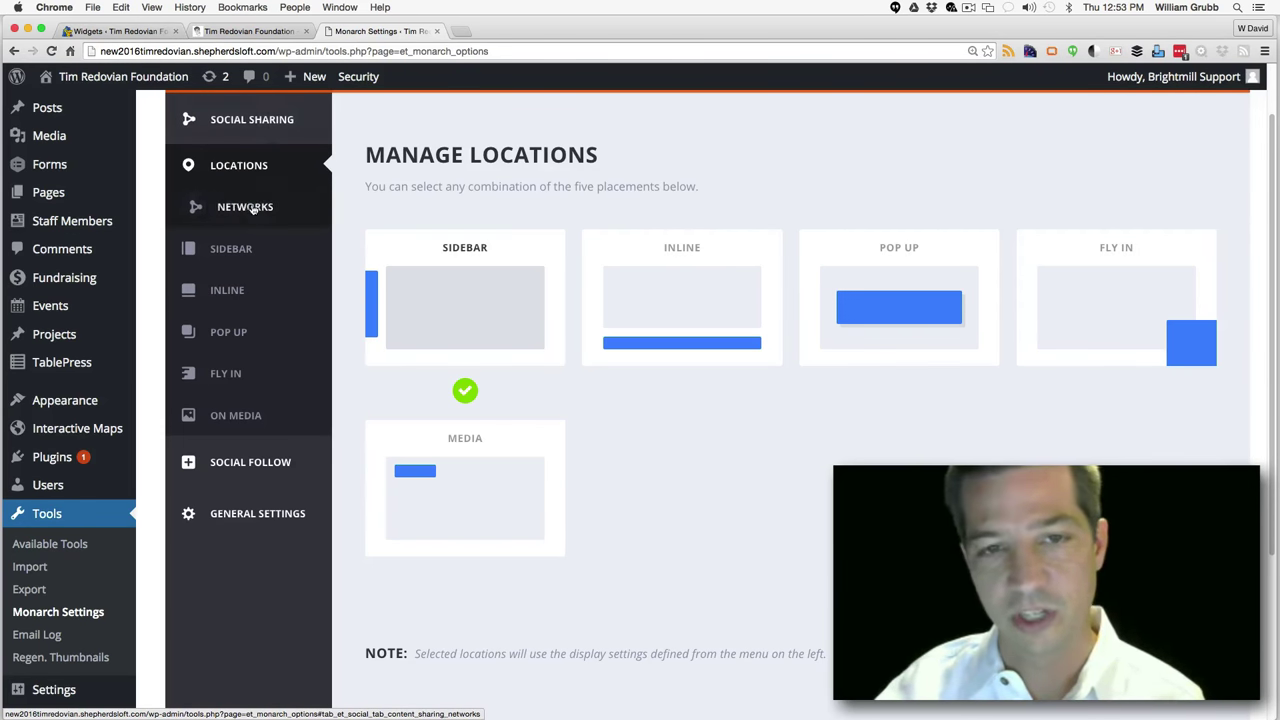
{"action": "left_click", "coordinate": [250, 463]}
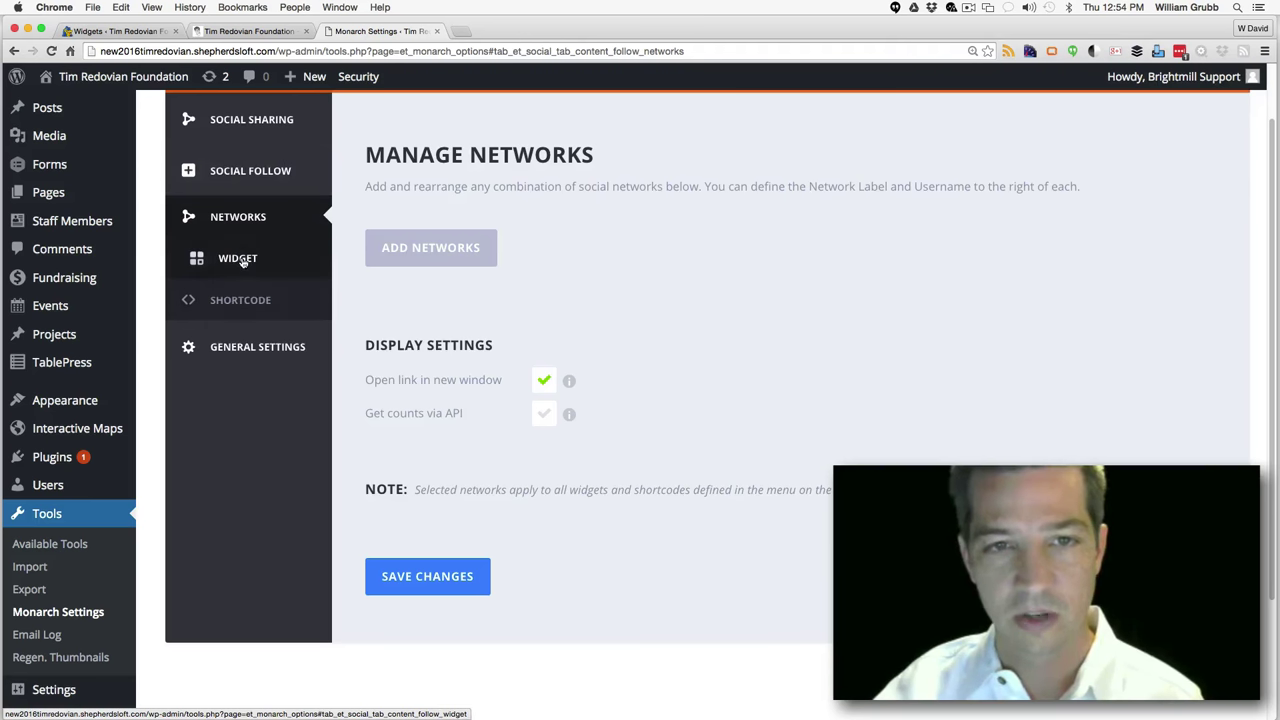
{"action": "left_click", "coordinate": [485, 255]}
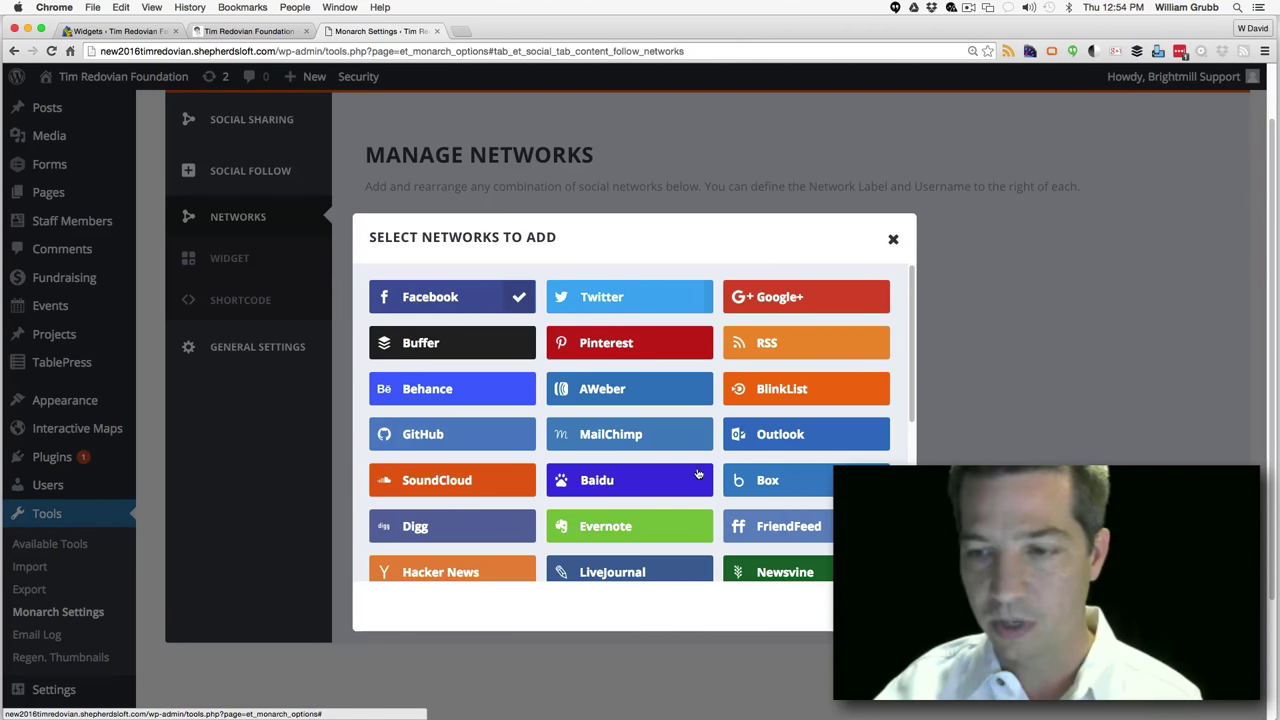
Add Twitter and YouTube to the Monarch follow networks alongside Facebook
{"action": "left_click", "coordinate": [266, 32]}
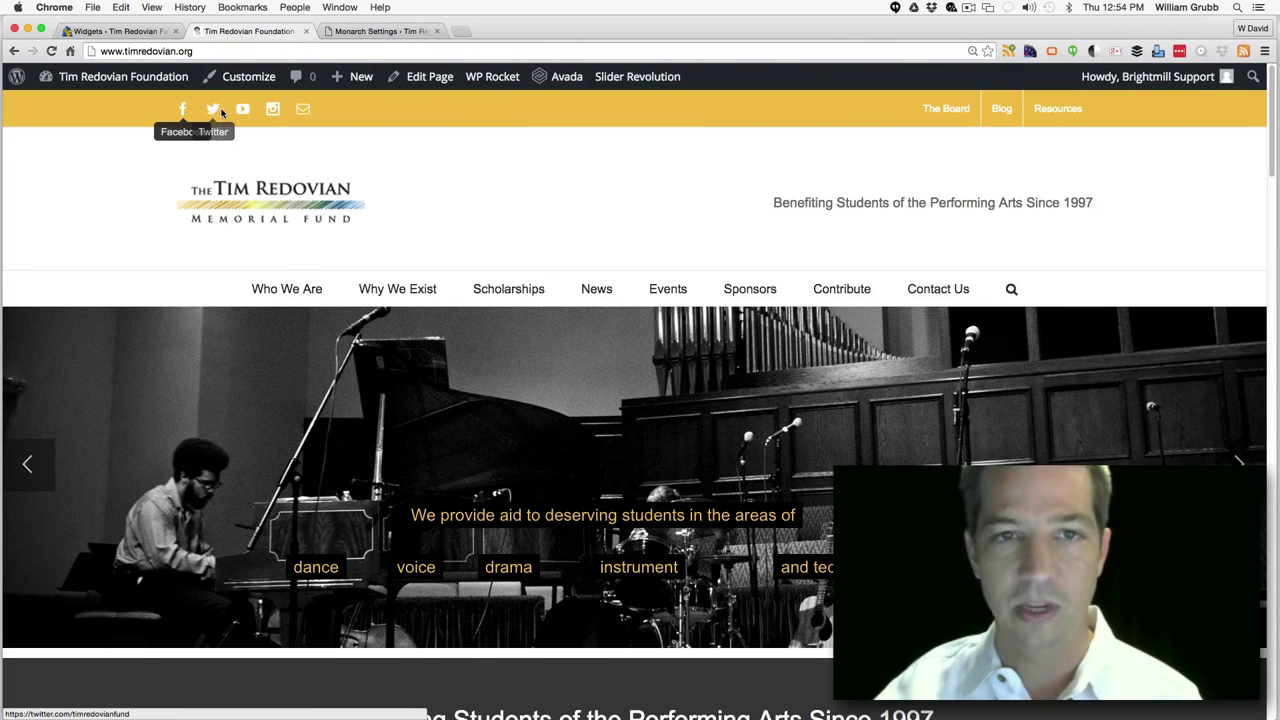
{"action": "left_click", "coordinate": [377, 31]}
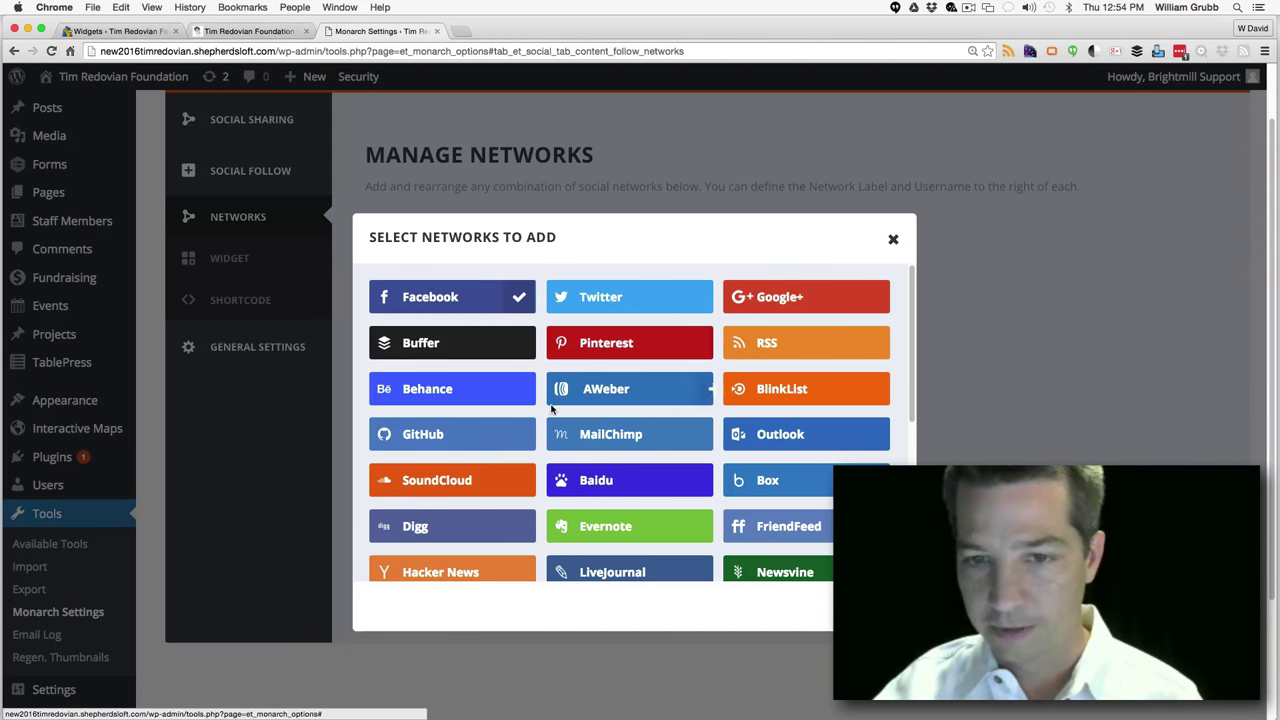
{"action": "left_click", "coordinate": [590, 299]}
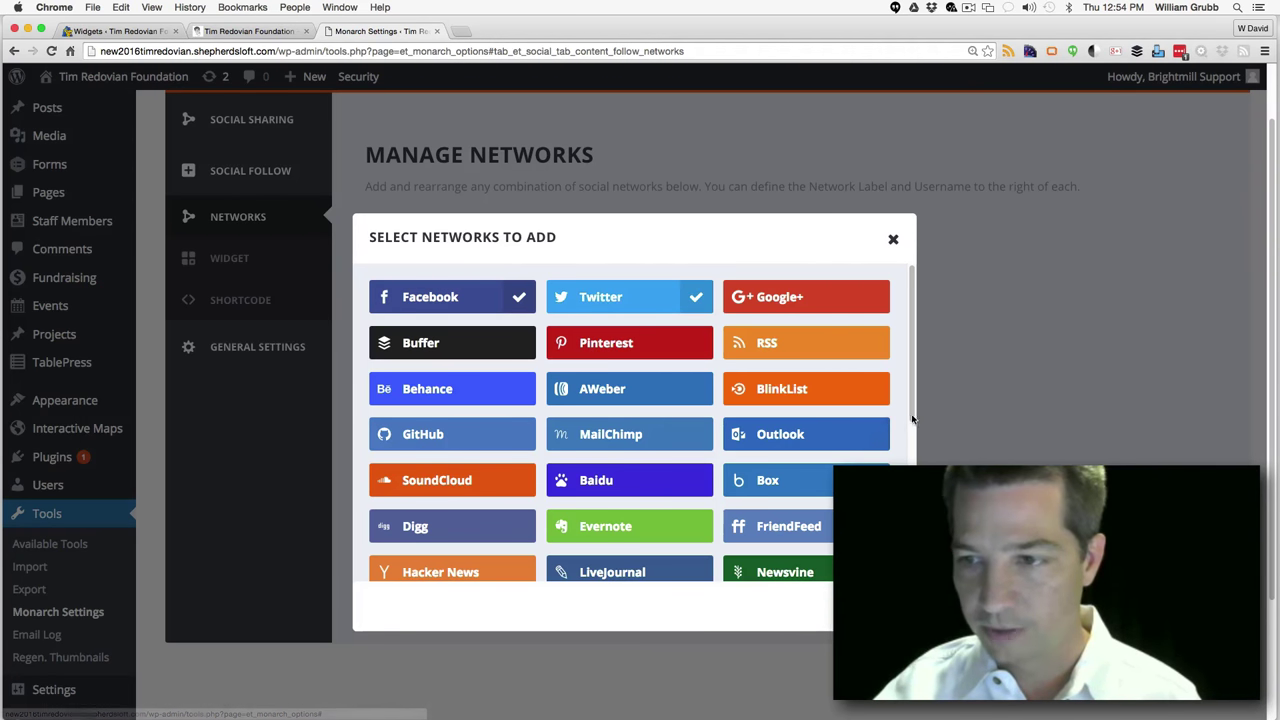
{"action": "left_click_drag", "start_coordinate": [908, 428], "coordinate": [826, 486]}
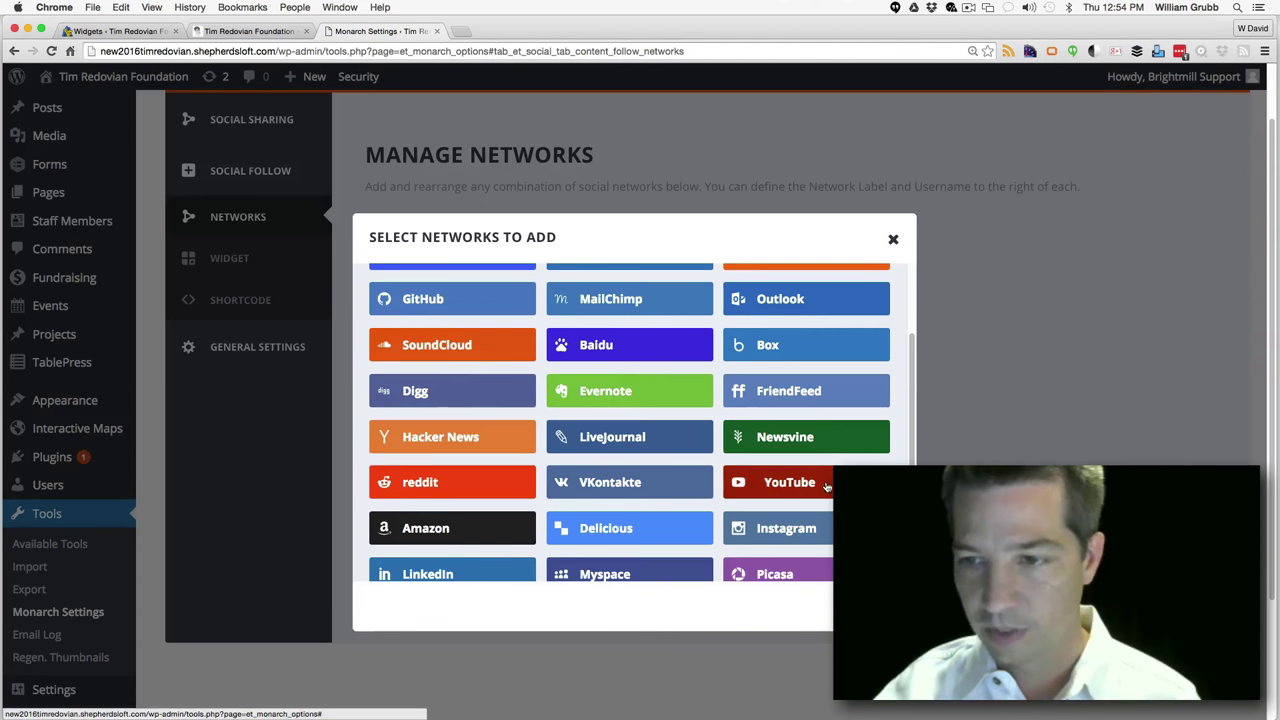
{"action": "left_click", "coordinate": [782, 482]}
{"action": "key", "text": "Escape"}
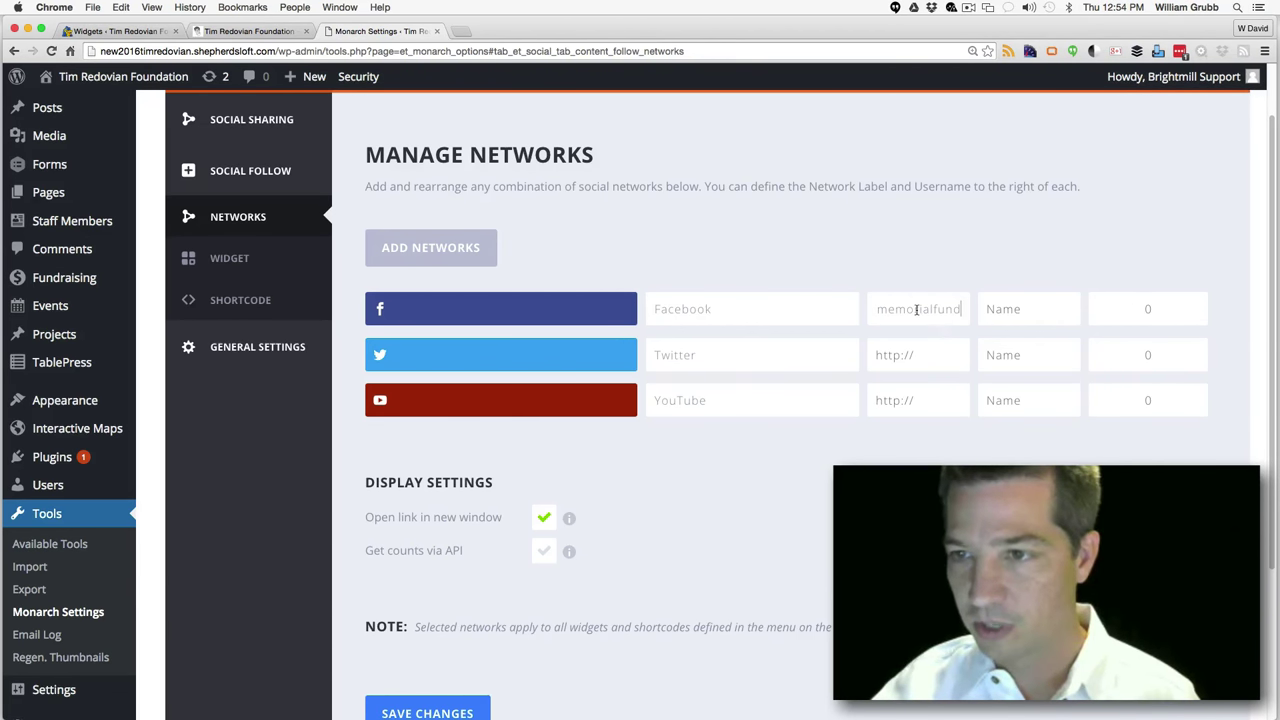
Copy the foundation's Twitter address from the homepage for the Twitter follow field
{"action": "left_click_drag", "start_coordinate": [916, 309], "coordinate": [826, 308]}
{"action": "left_click", "coordinate": [895, 355]}
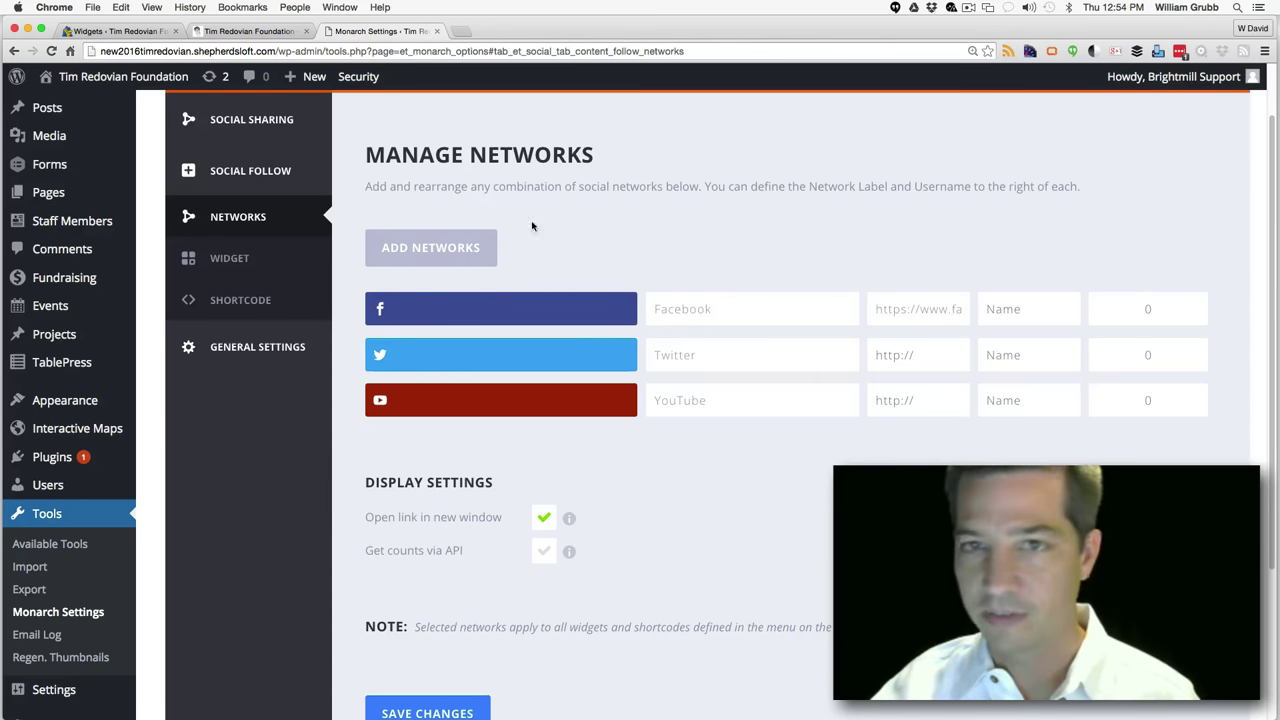
{"action": "left_click", "coordinate": [296, 30]}
{"action": "right_click", "coordinate": [213, 112]}
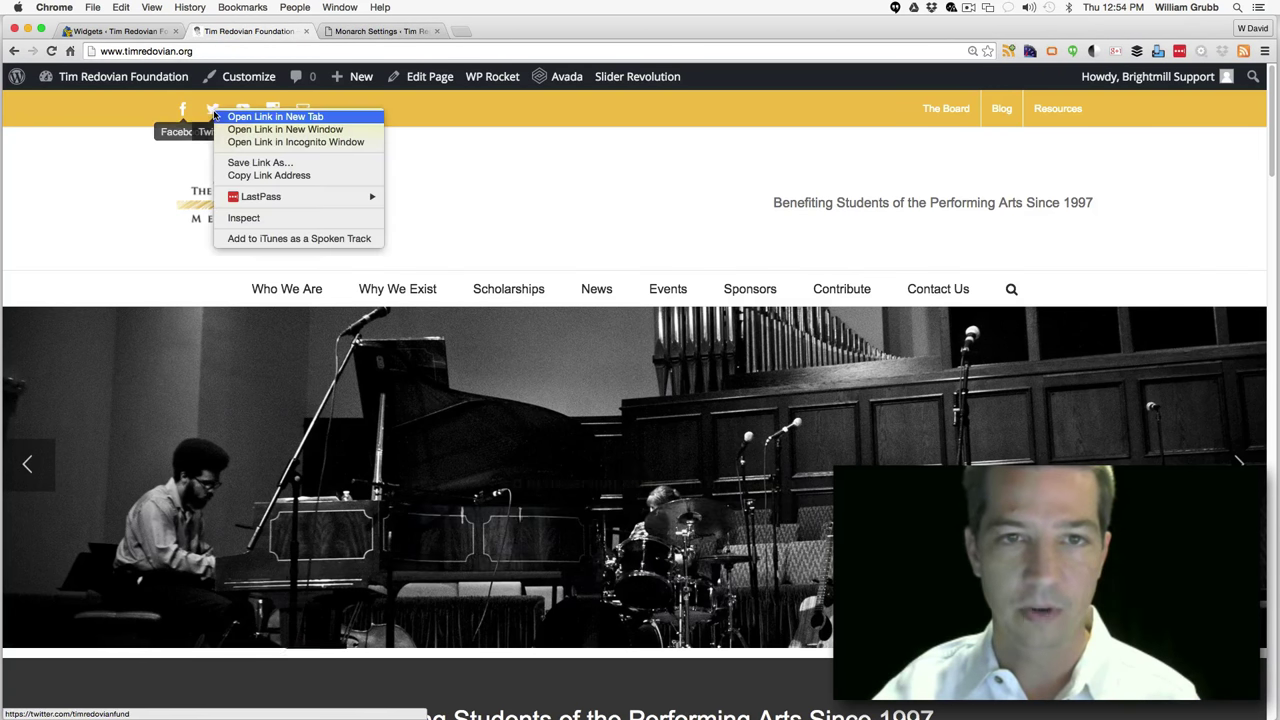
{"action": "left_click", "coordinate": [268, 175]}
{"action": "left_click", "coordinate": [380, 31]}
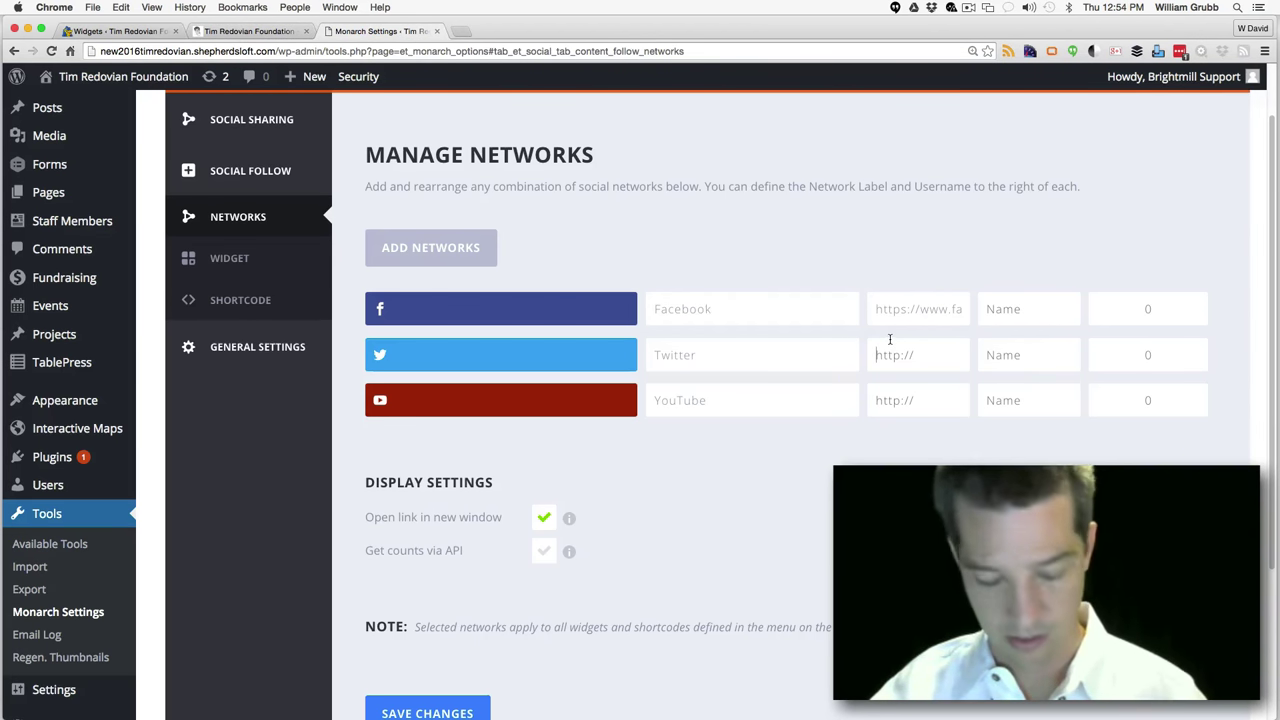
Copy the foundation's YouTube channel address for its field and save the follow networks
{"action": "left_click", "coordinate": [250, 31]}
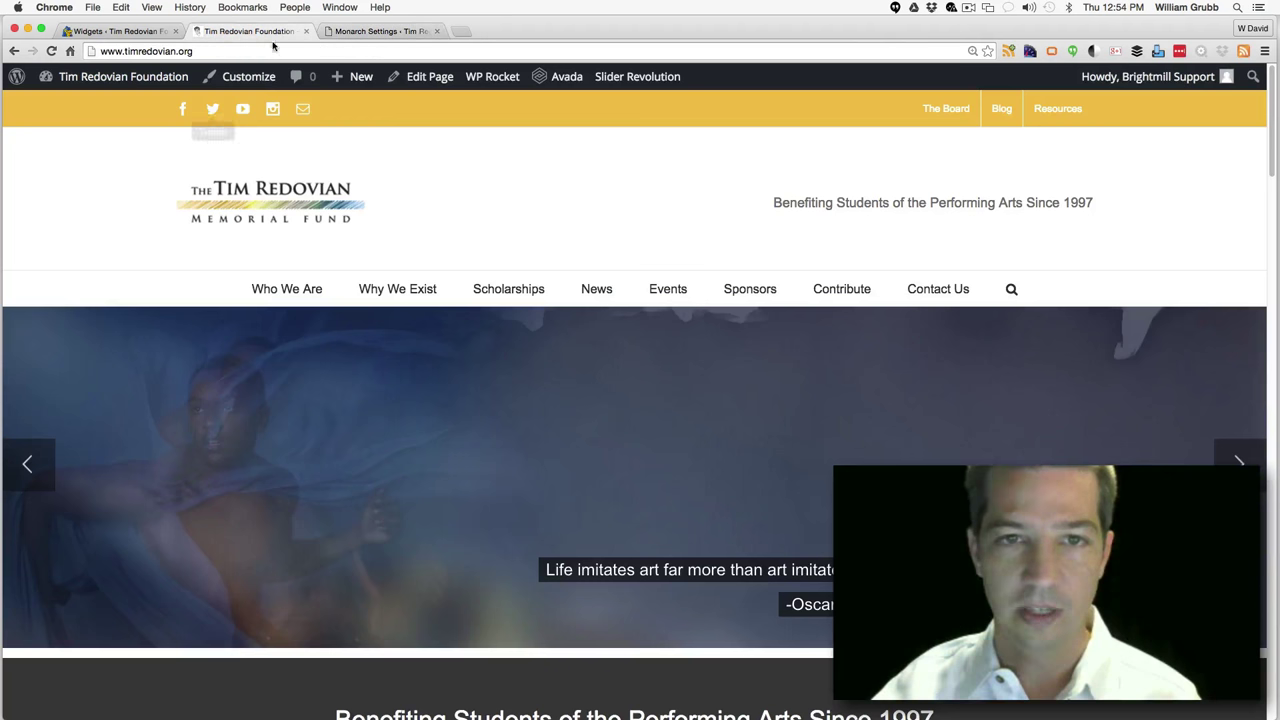
{"action": "right_click", "coordinate": [243, 112]}
{"action": "left_click", "coordinate": [275, 171]}
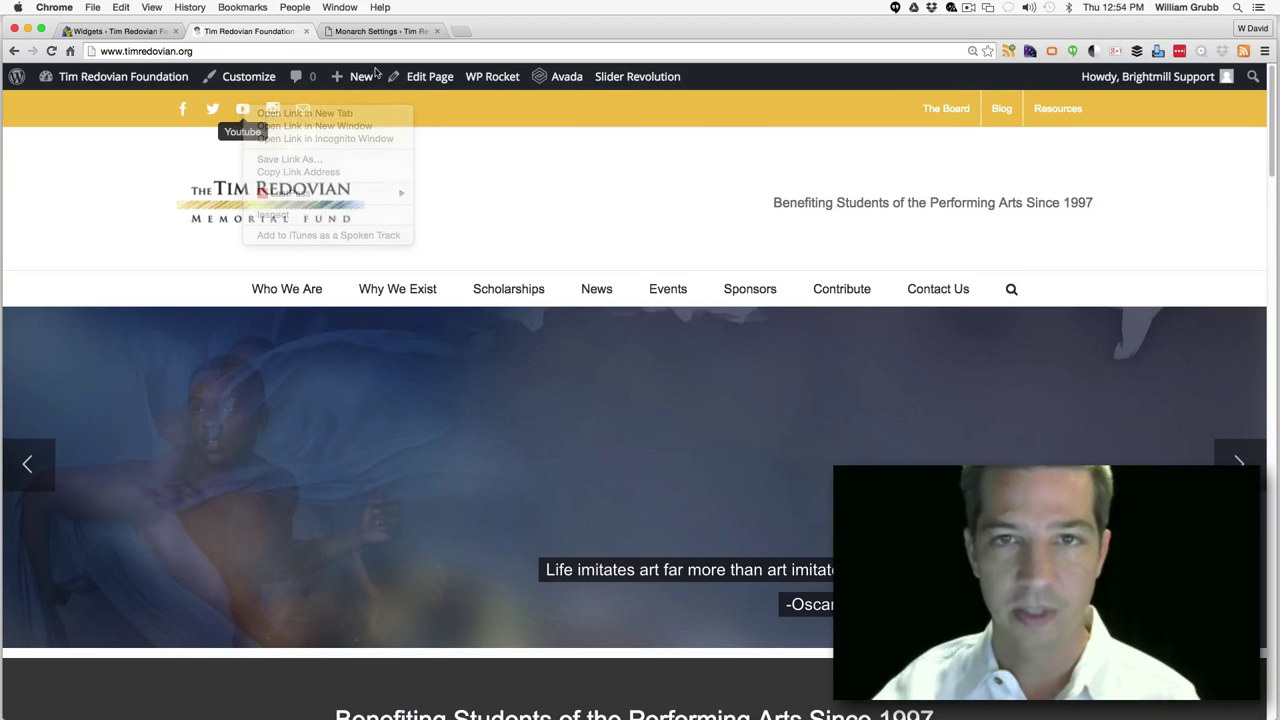
{"action": "left_click", "coordinate": [385, 31]}
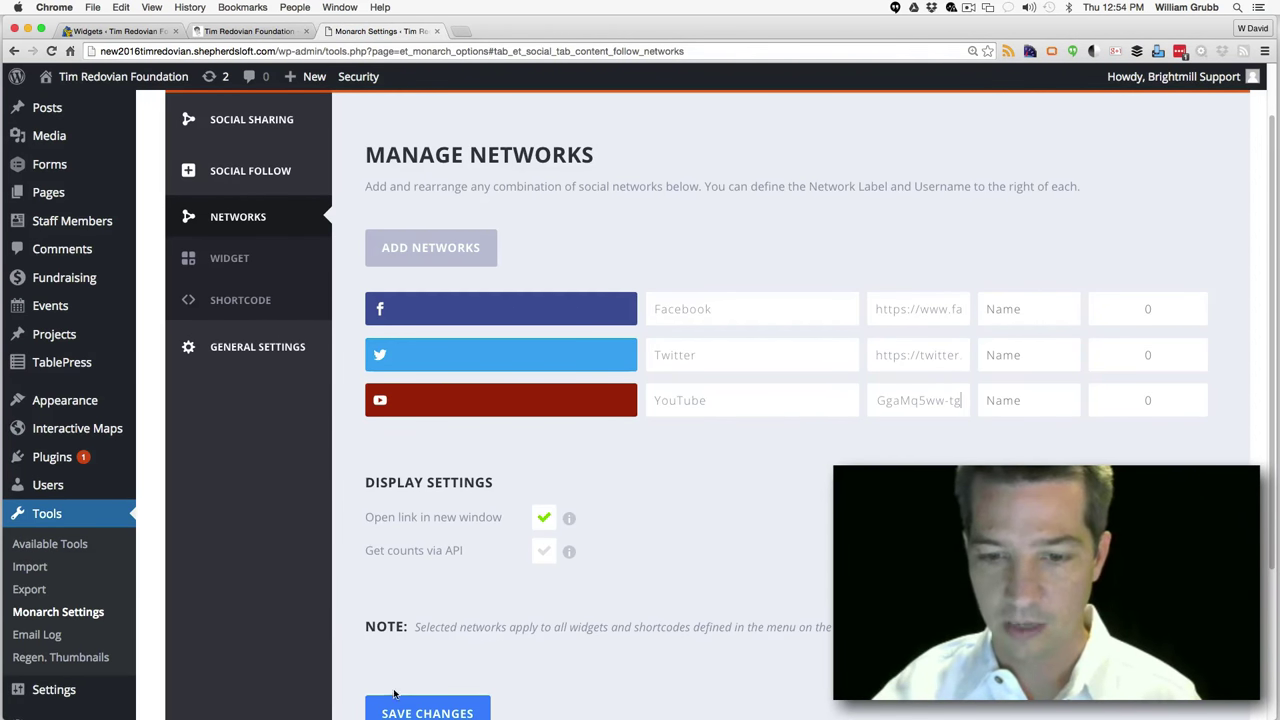
{"action": "left_click", "coordinate": [418, 710]}
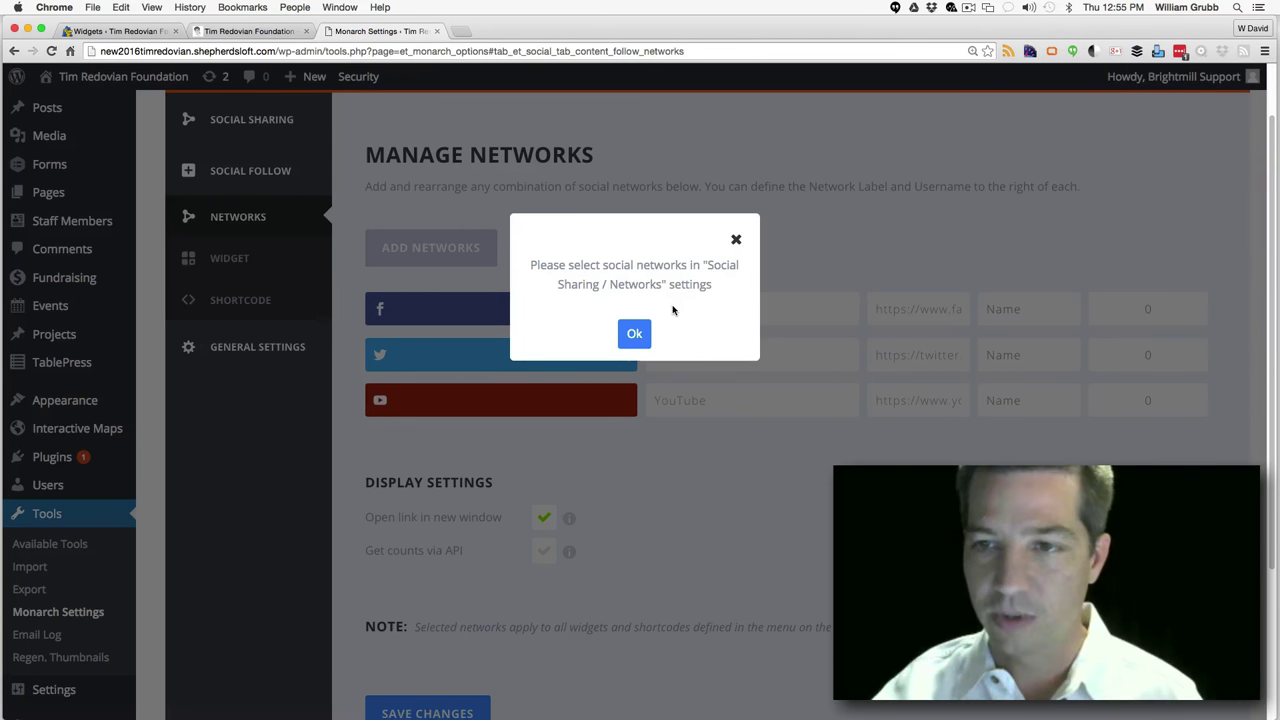
Add Facebook, Twitter, Google+ and Pinterest to the Monarch Social Sharing networks
{"action": "left_click", "coordinate": [637, 331]}
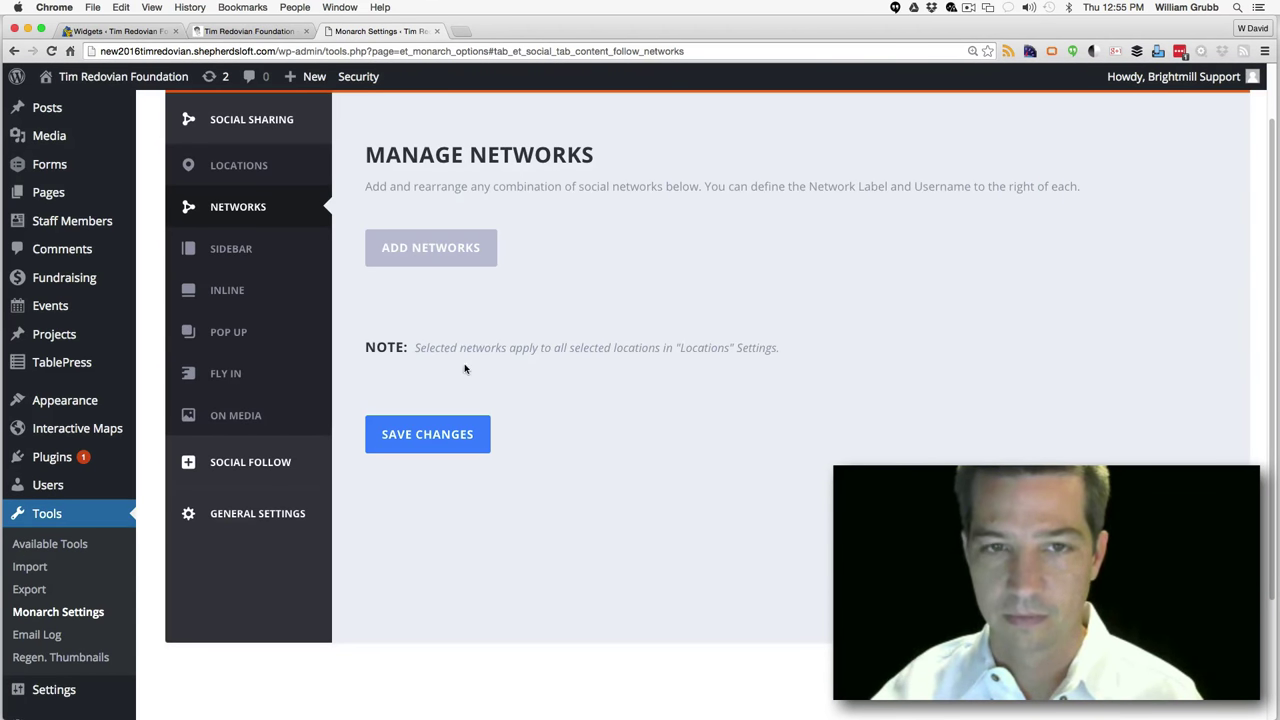
{"action": "left_click", "coordinate": [430, 248]}
{"action": "left_click", "coordinate": [471, 300]}
{"action": "left_click", "coordinate": [587, 305]}
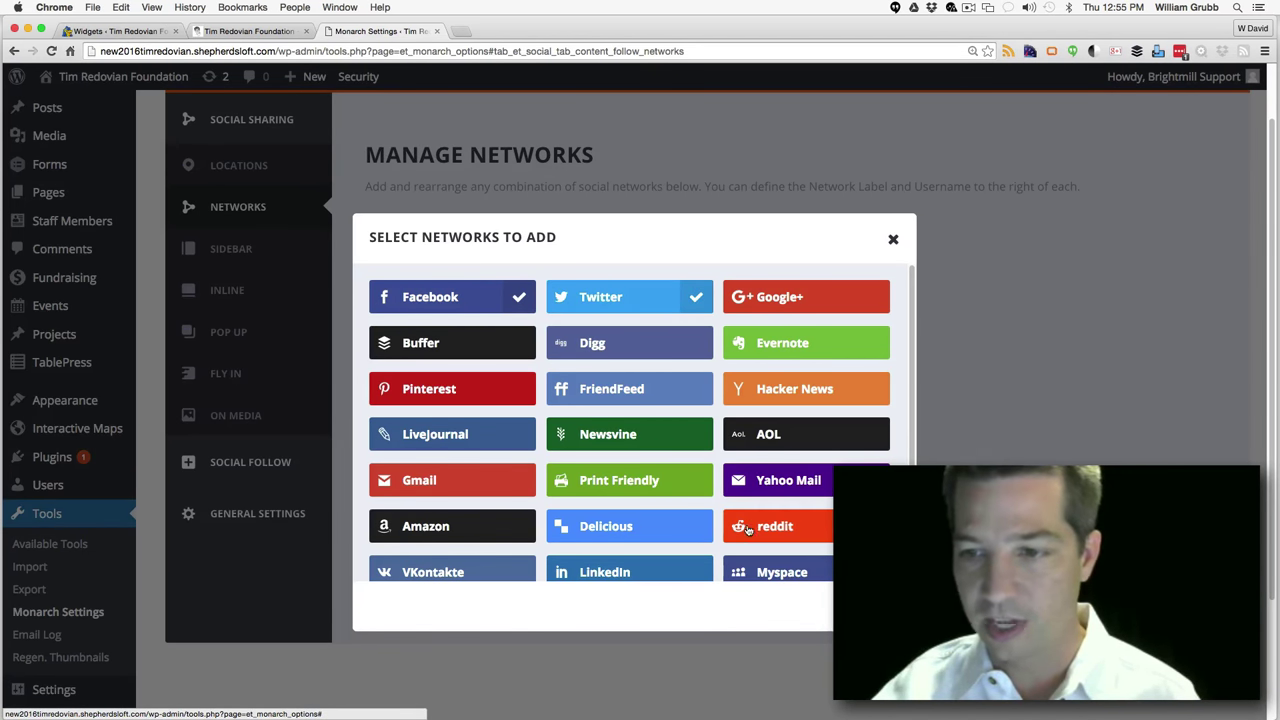
{"action": "left_click", "coordinate": [840, 299]}
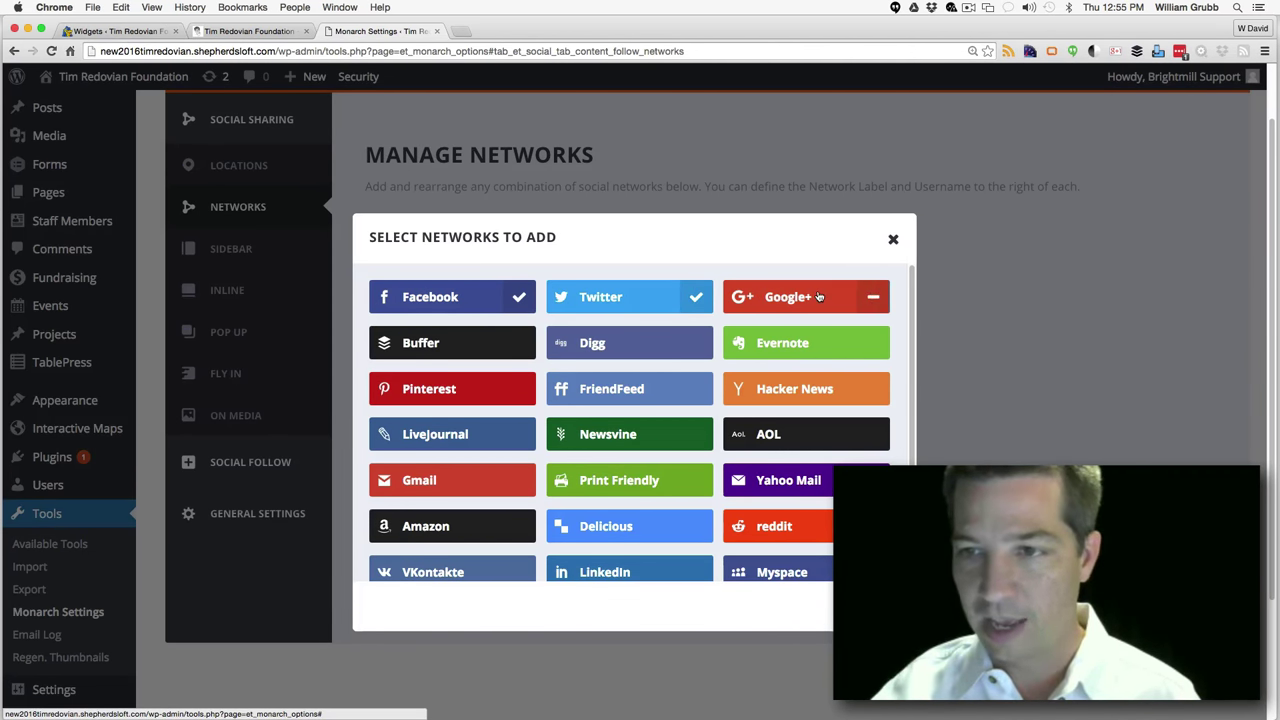
{"action": "mouse_move", "coordinate": [908, 354]}
{"action": "left_mouse_down"}
{"action": "mouse_move", "coordinate": [909, 445]}
{"action": "mouse_move", "coordinate": [892, 346]}
{"action": "mouse_move", "coordinate": [893, 421]}
{"action": "mouse_move", "coordinate": [887, 347]}
{"action": "left_mouse_up"}
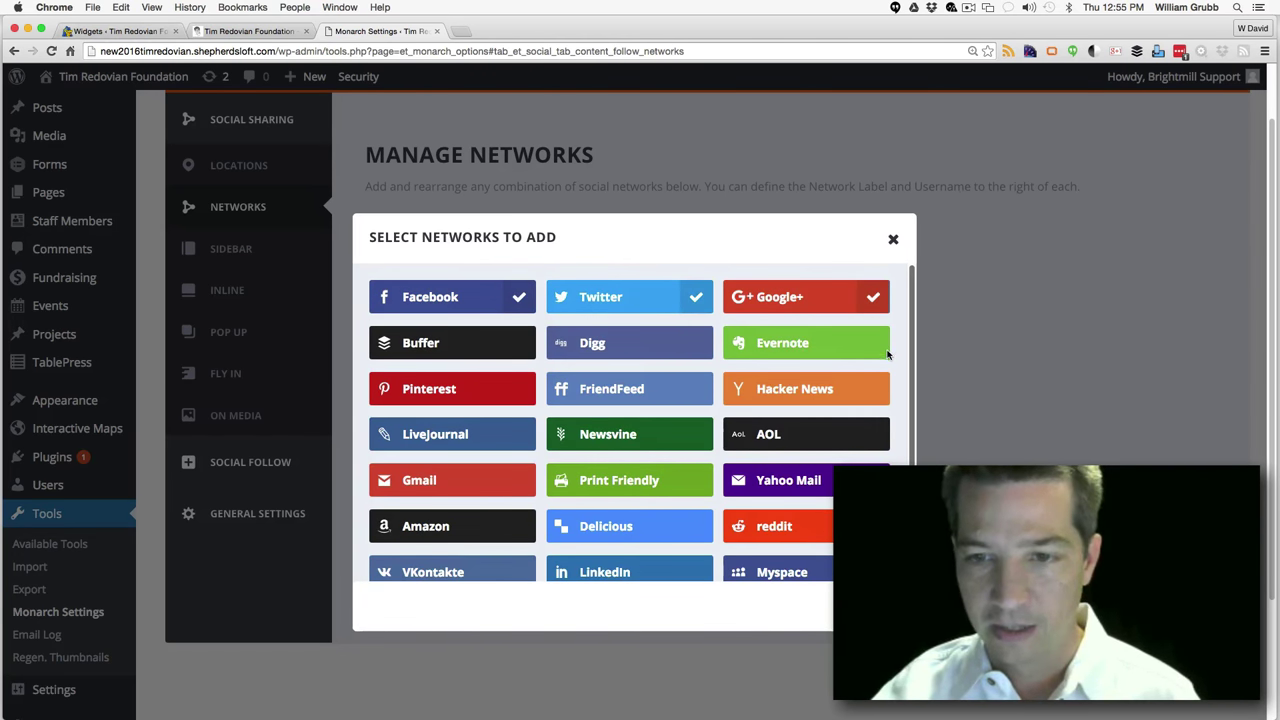
{"action": "scroll", "coordinate": [680, 356], "scroll_direction": "down", "scroll_amount": 2}
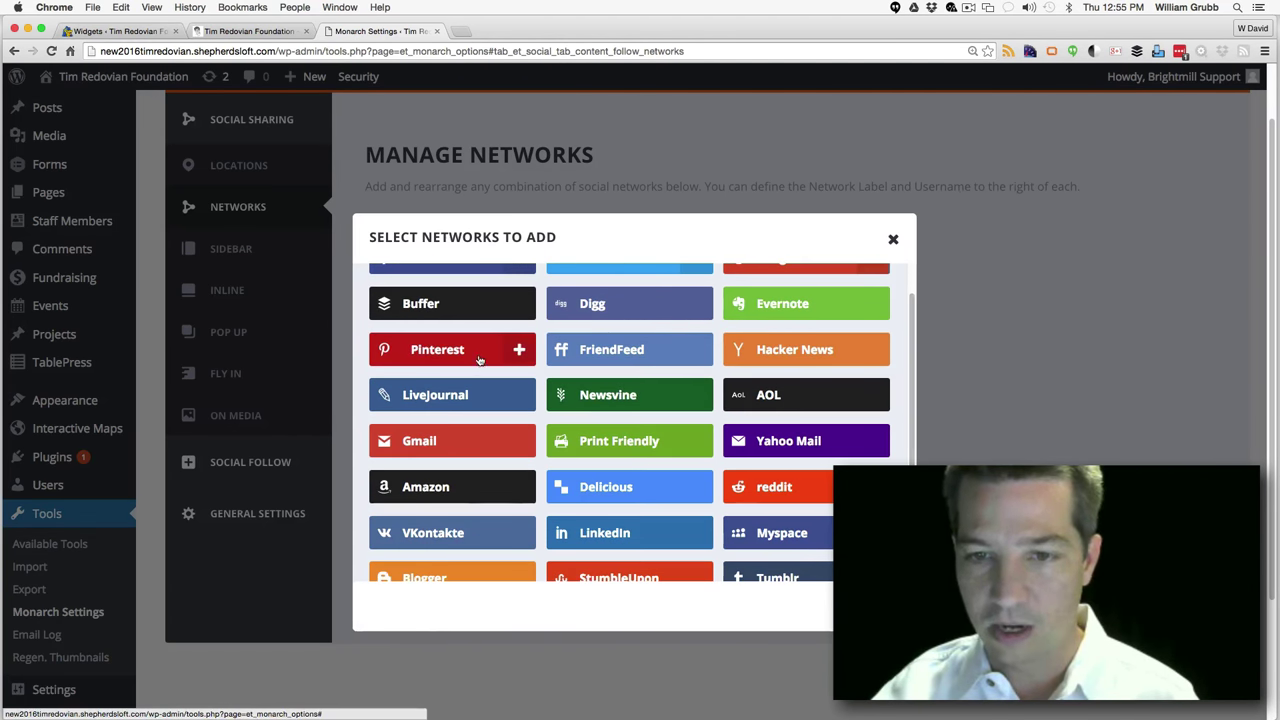
{"action": "mouse_move", "coordinate": [909, 376]}
{"action": "left_mouse_down"}
{"action": "mouse_move", "coordinate": [911, 445]}
{"action": "mouse_move", "coordinate": [912, 341]}
{"action": "mouse_move", "coordinate": [905, 458]}
{"action": "mouse_move", "coordinate": [911, 360]}
{"action": "left_mouse_up"}
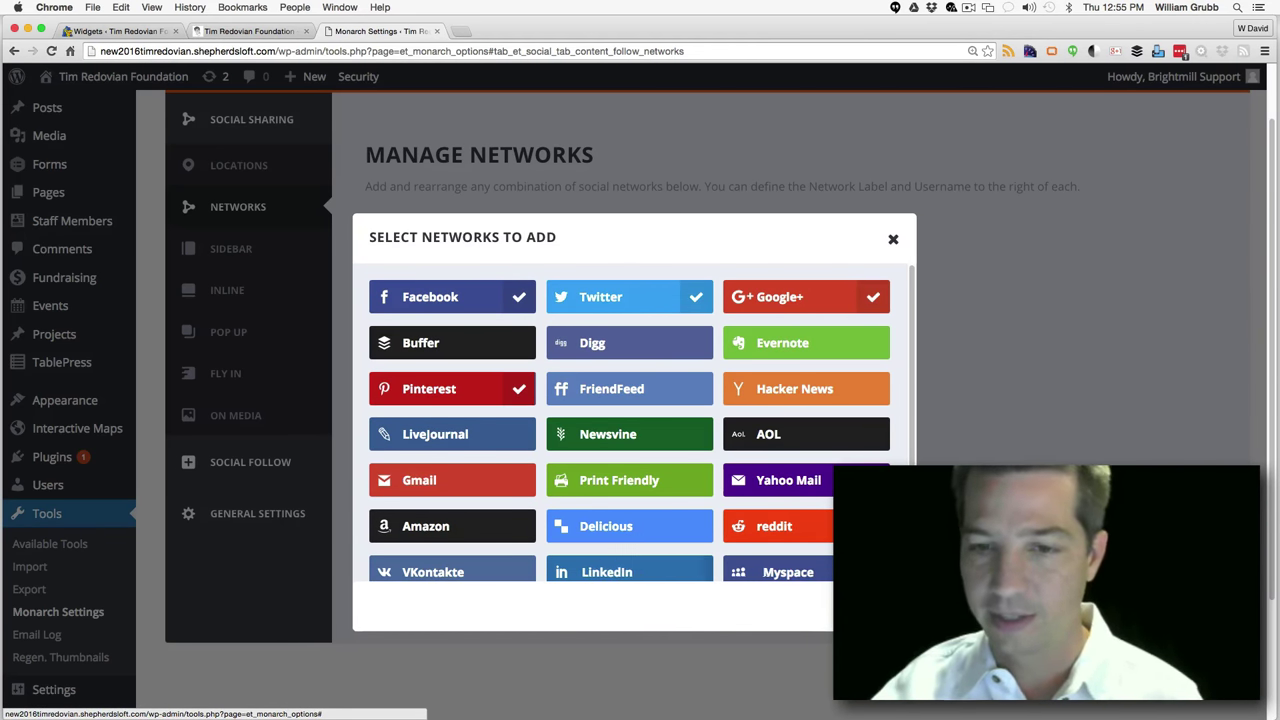
{"action": "left_click", "coordinate": [893, 239]}
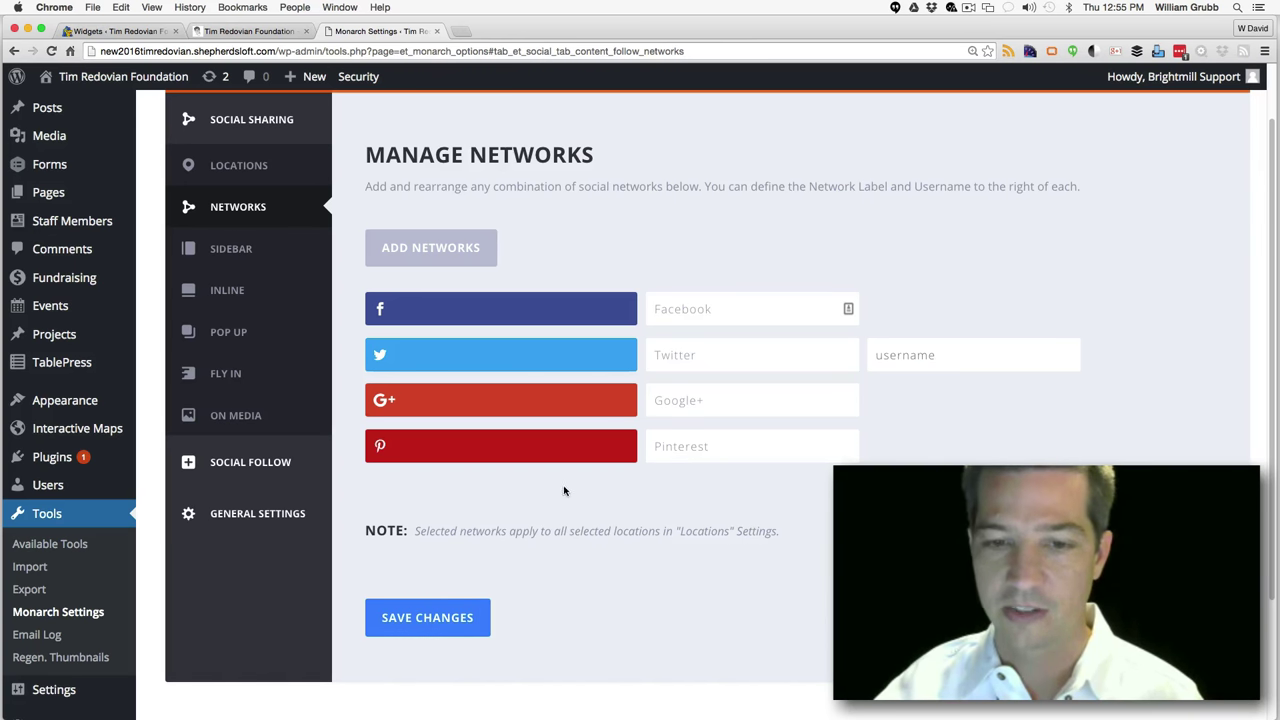
Review the Sidebar share icon settings, then open Monarch General Settings with 3-hour count updates
{"action": "left_click", "coordinate": [239, 250]}
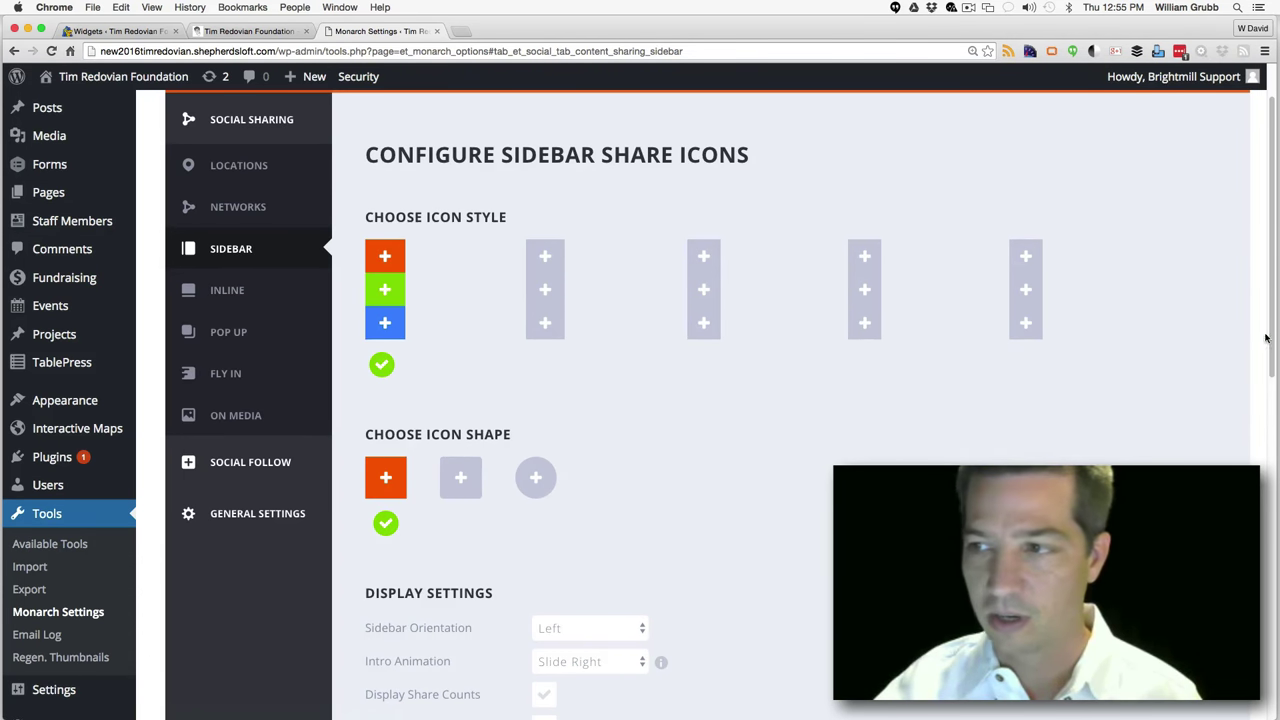
{"action": "left_click_drag", "start_coordinate": [1272, 330], "coordinate": [739, 648]}
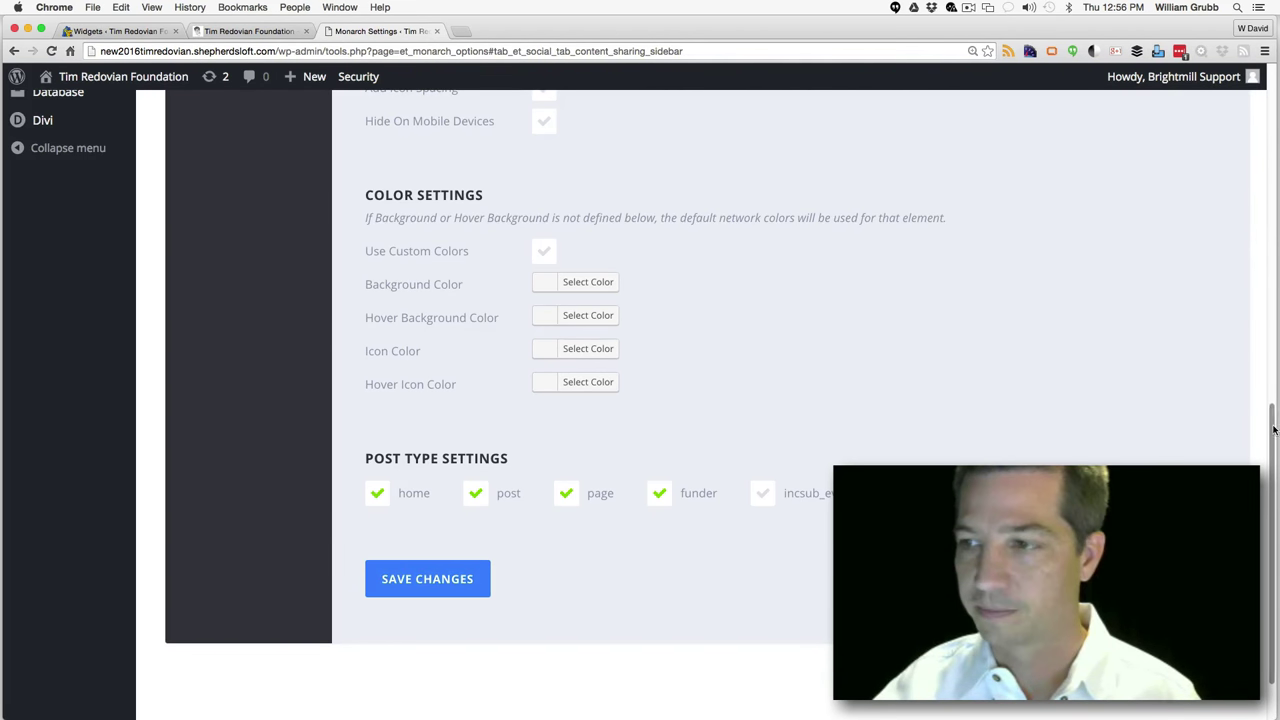
{"action": "left_click_drag", "start_coordinate": [1270, 432], "coordinate": [1252, 236]}
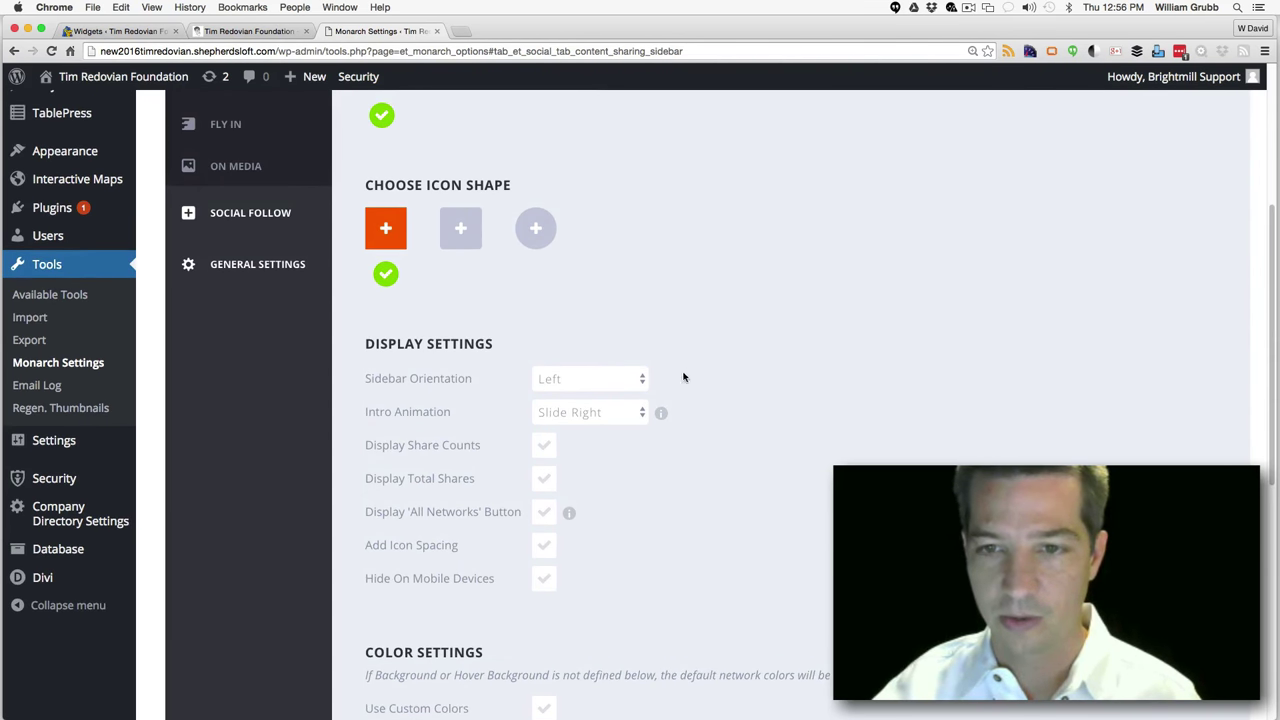
{"action": "left_click", "coordinate": [265, 266]}
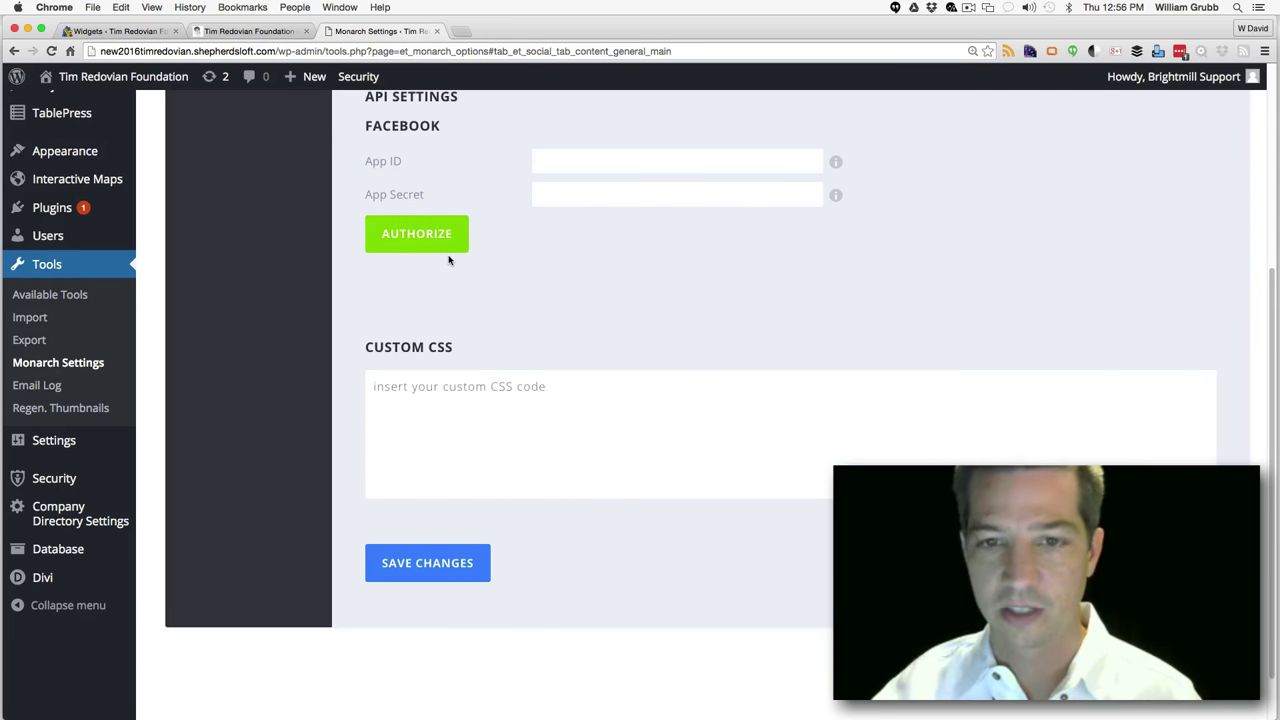
{"action": "left_click_drag", "start_coordinate": [1260, 310], "coordinate": [1261, 110]}
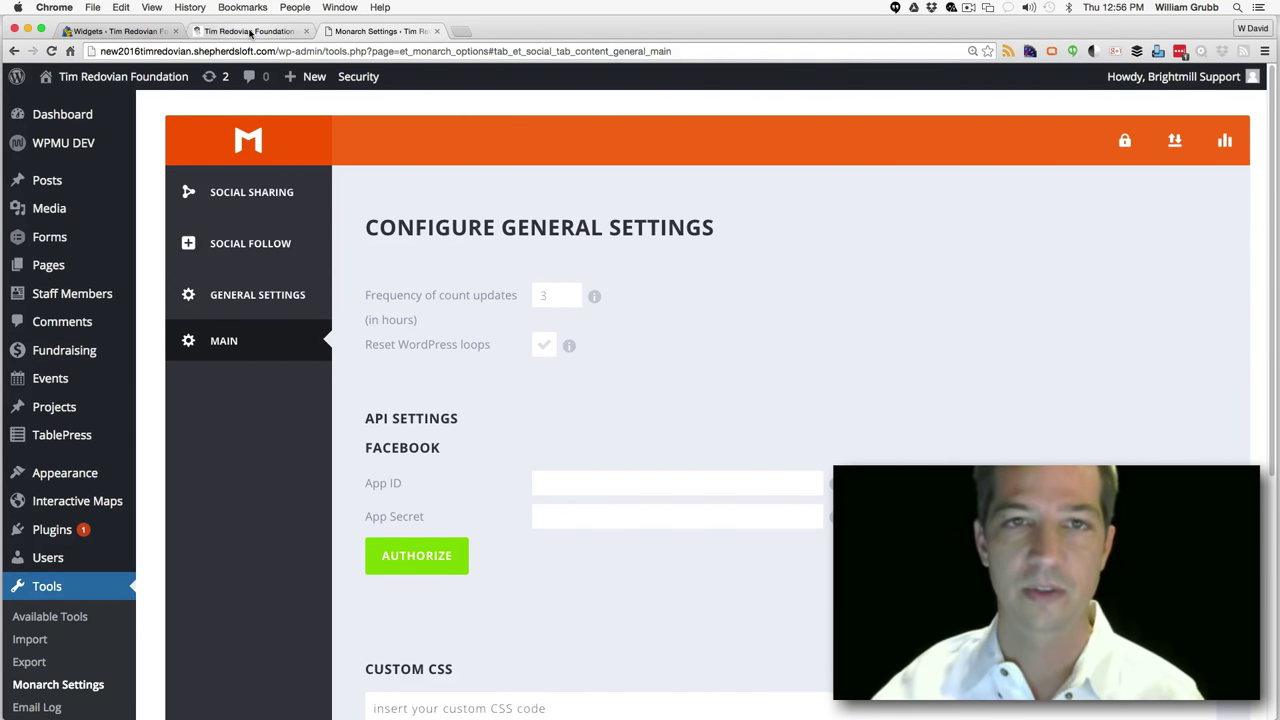
Open the live foundation site in a new tab, scroll through it, then return to Monarch settings
{"action": "mouse_move", "coordinate": [60, 78]}
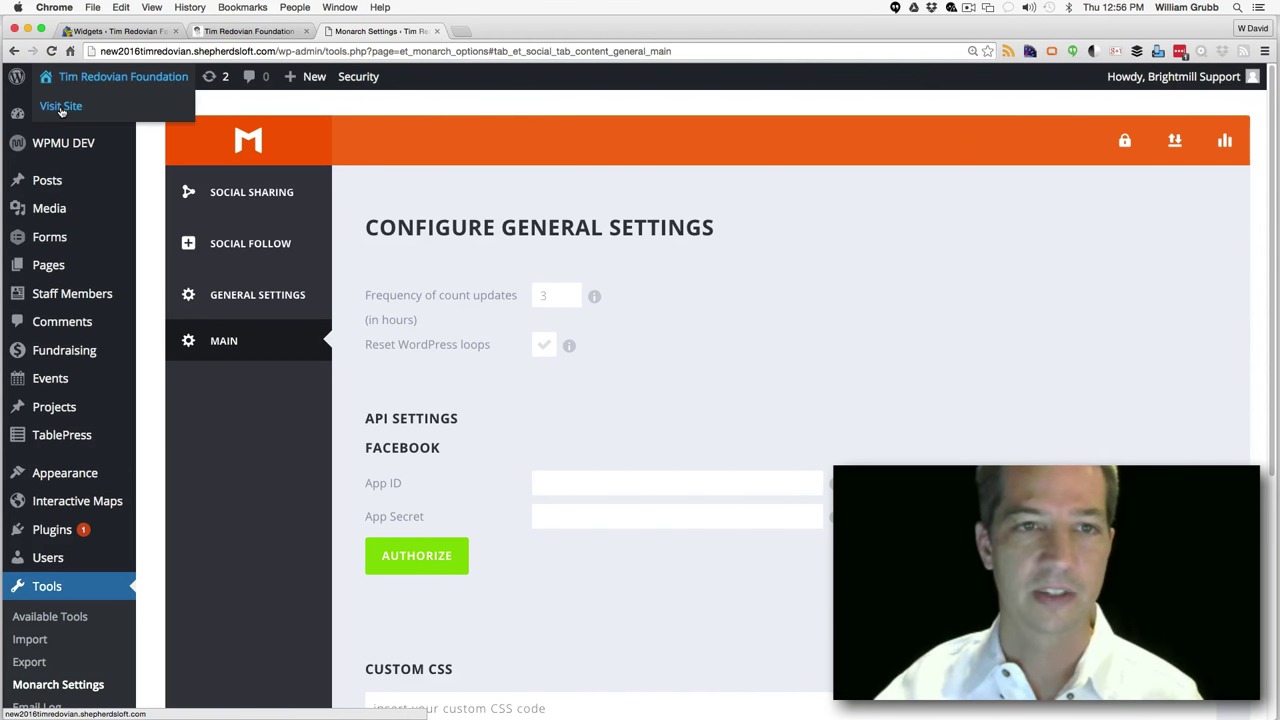
{"action": "left_click", "coordinate": [61, 107], "text": "super"}
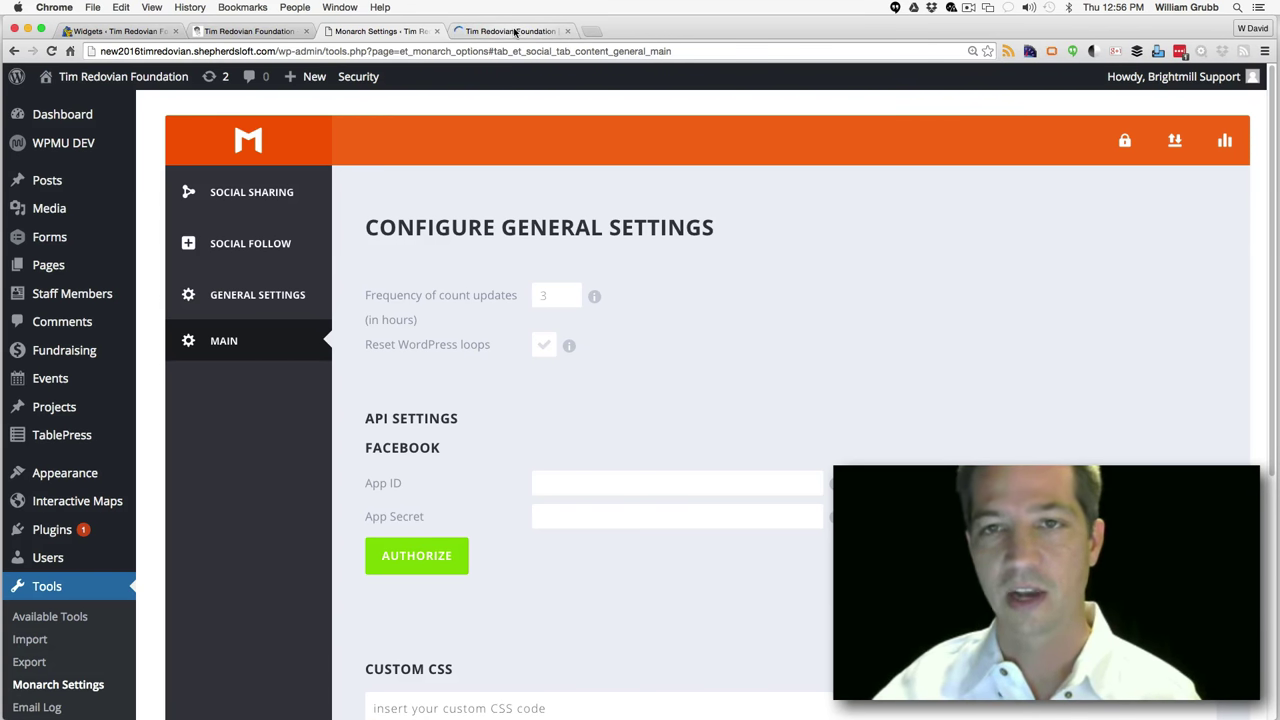
{"action": "left_click", "coordinate": [515, 31]}
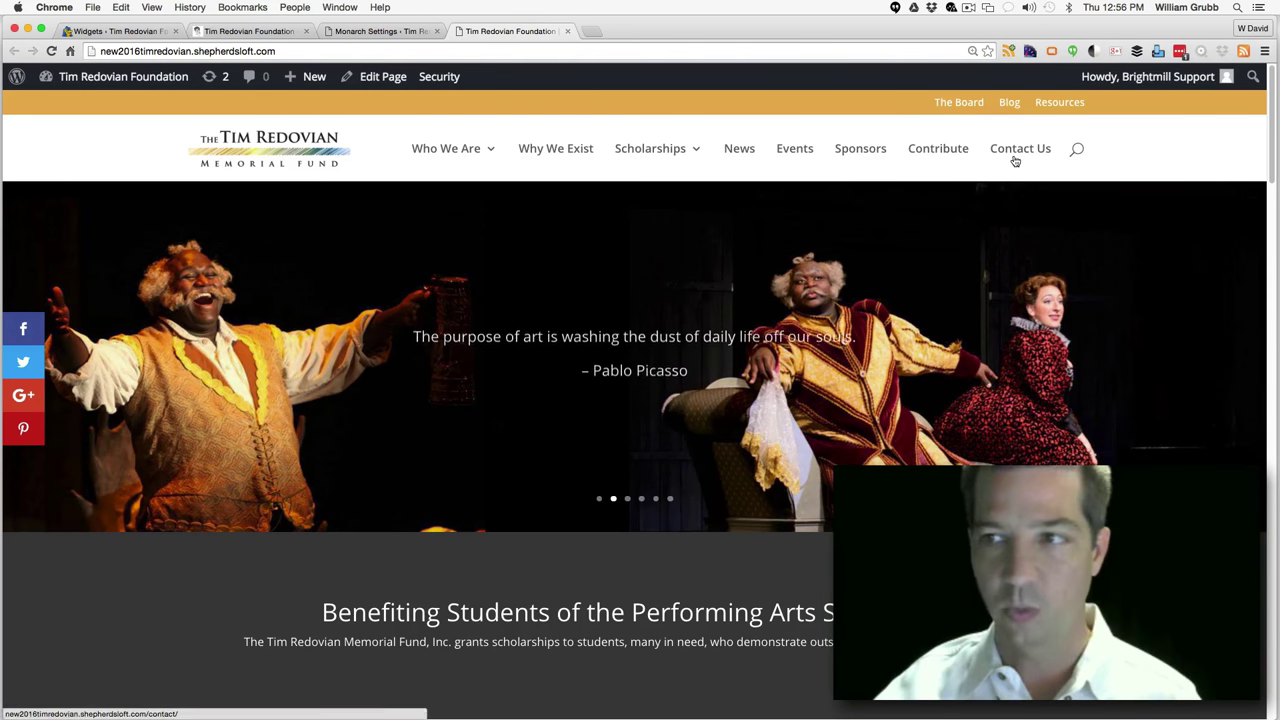
{"action": "left_click_drag", "start_coordinate": [1268, 142], "coordinate": [1243, 716]}
{"action": "left_click_drag", "start_coordinate": [1266, 650], "coordinate": [1271, 105]}
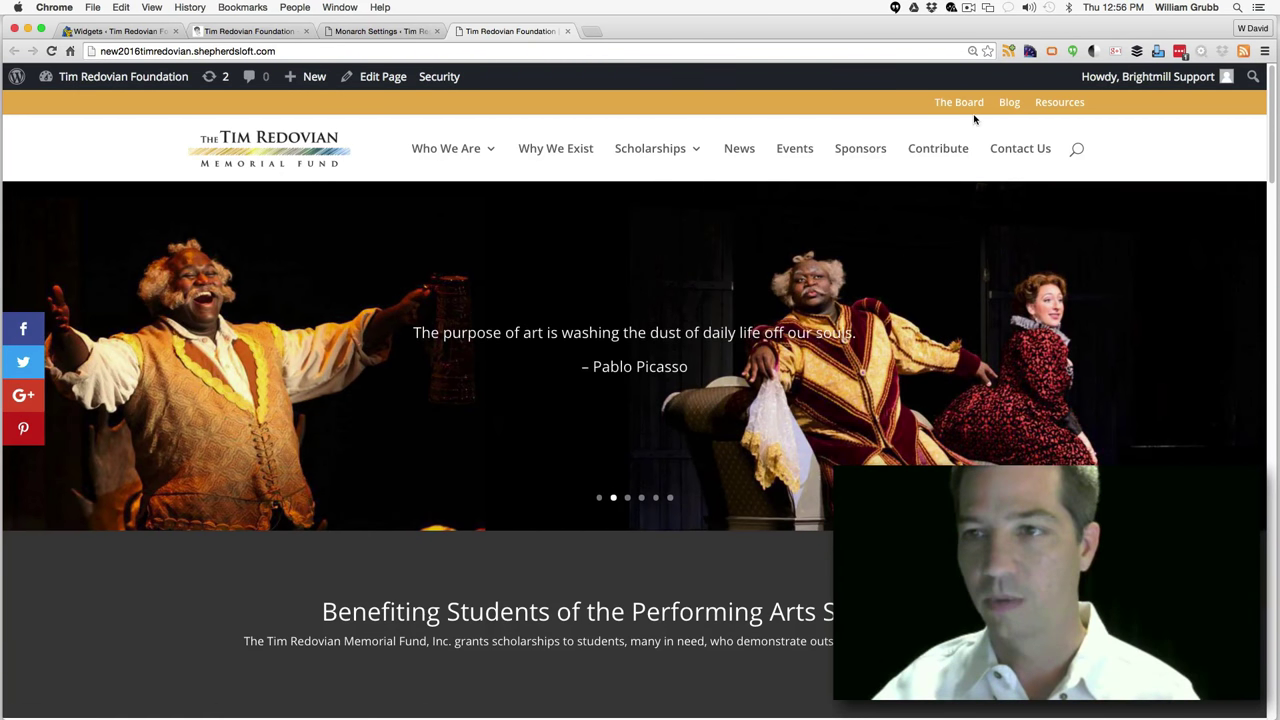
{"action": "left_click", "coordinate": [378, 31]}
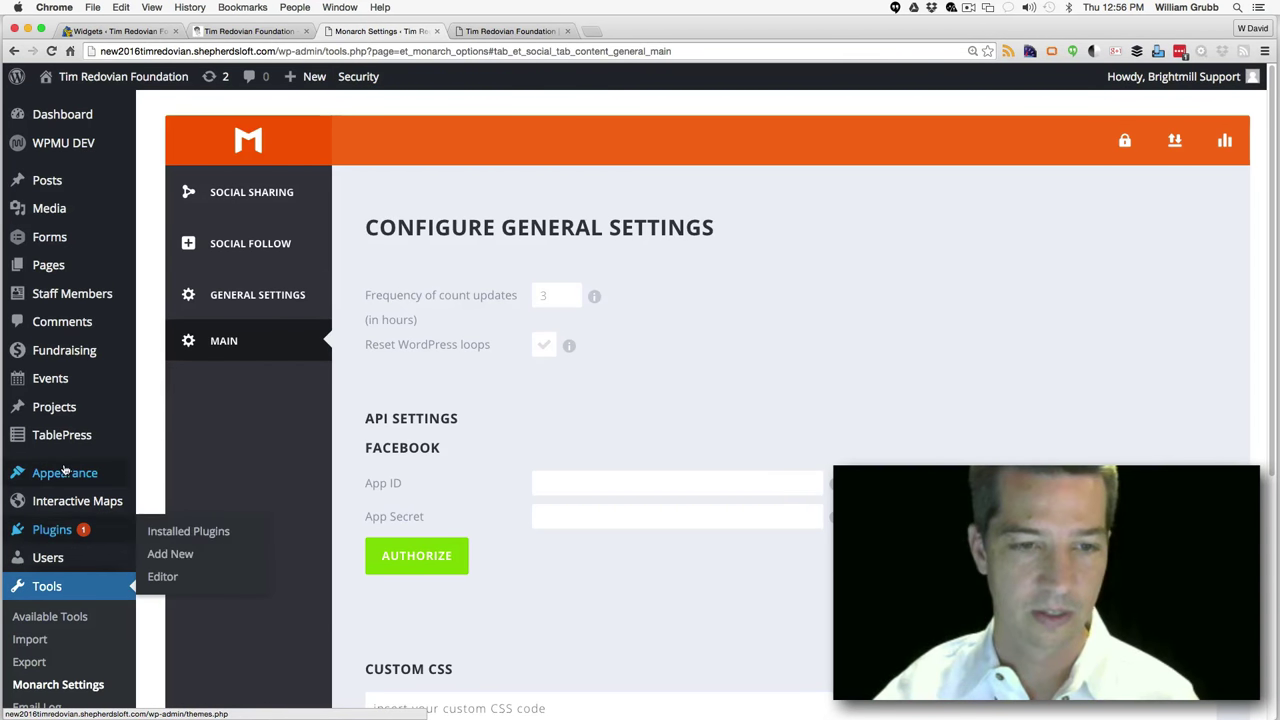
Open Appearance > Widgets and expand the Sidebar area listing its Text, Events, Posts and Twitter widgets
{"action": "mouse_move", "coordinate": [90, 473]}
{"action": "left_click", "coordinate": [166, 520]}
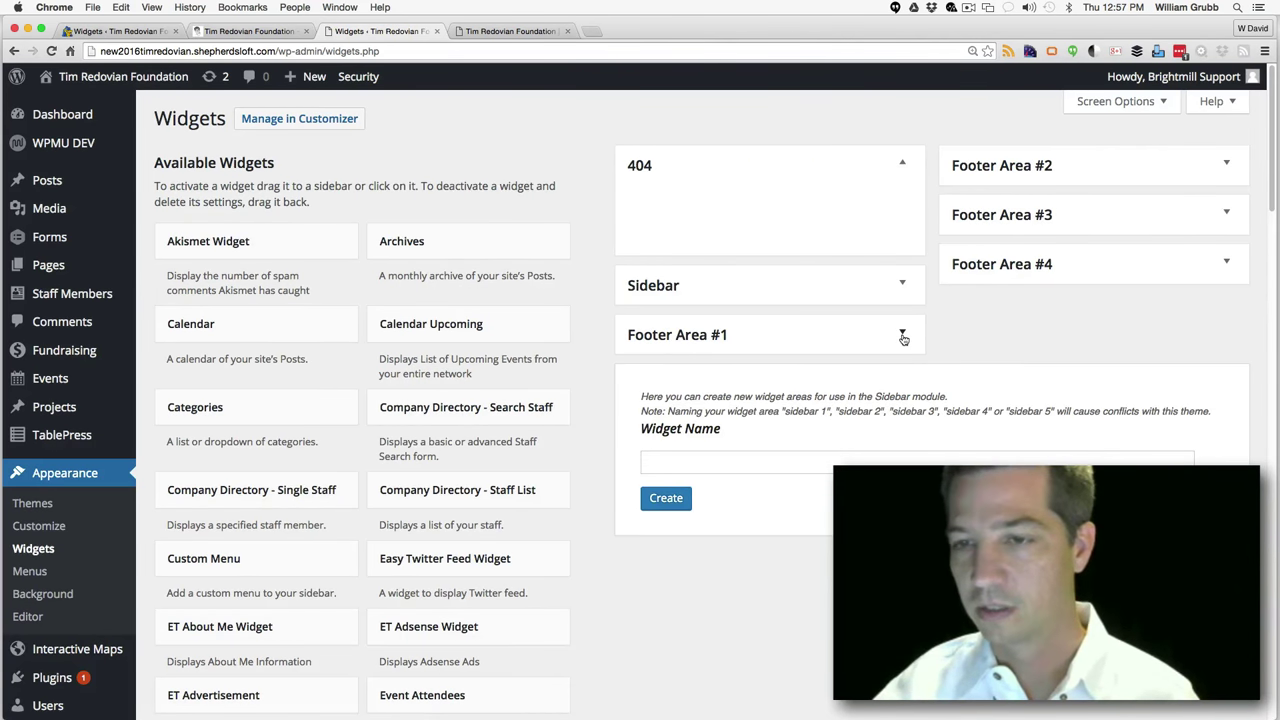
{"action": "left_click", "coordinate": [903, 336]}
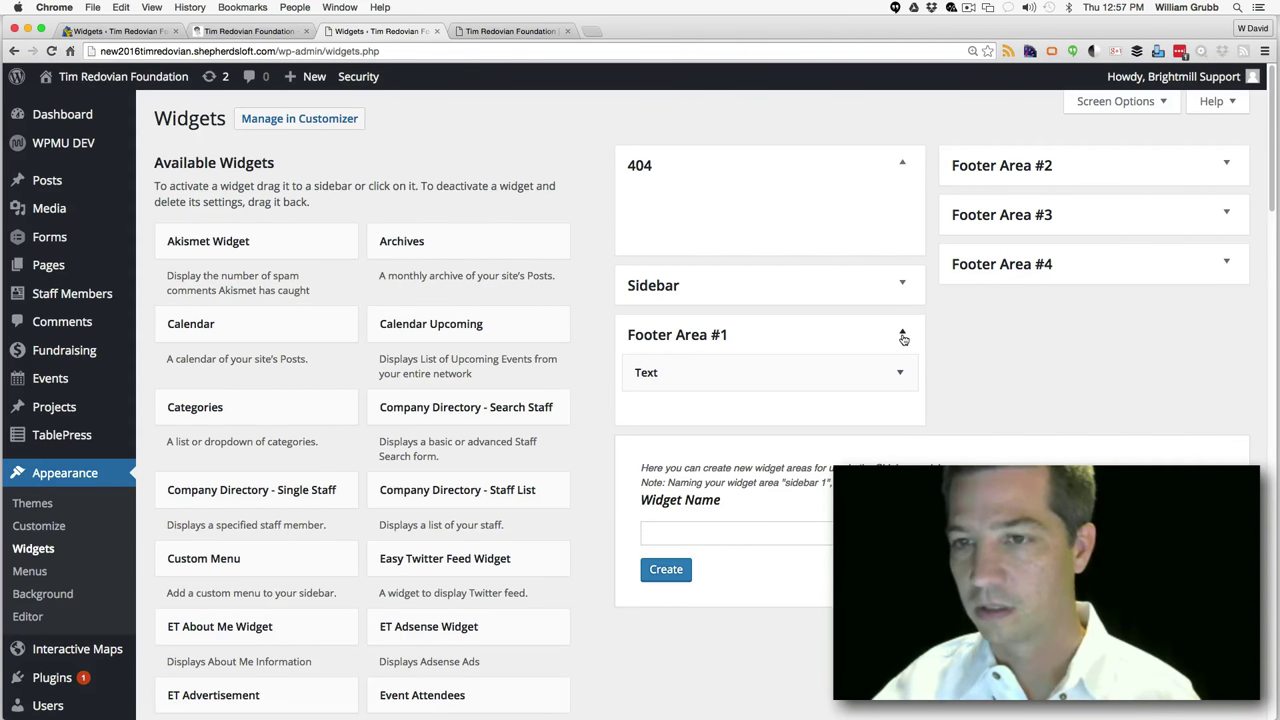
{"action": "left_click", "coordinate": [903, 338]}
{"action": "left_click", "coordinate": [902, 295]}
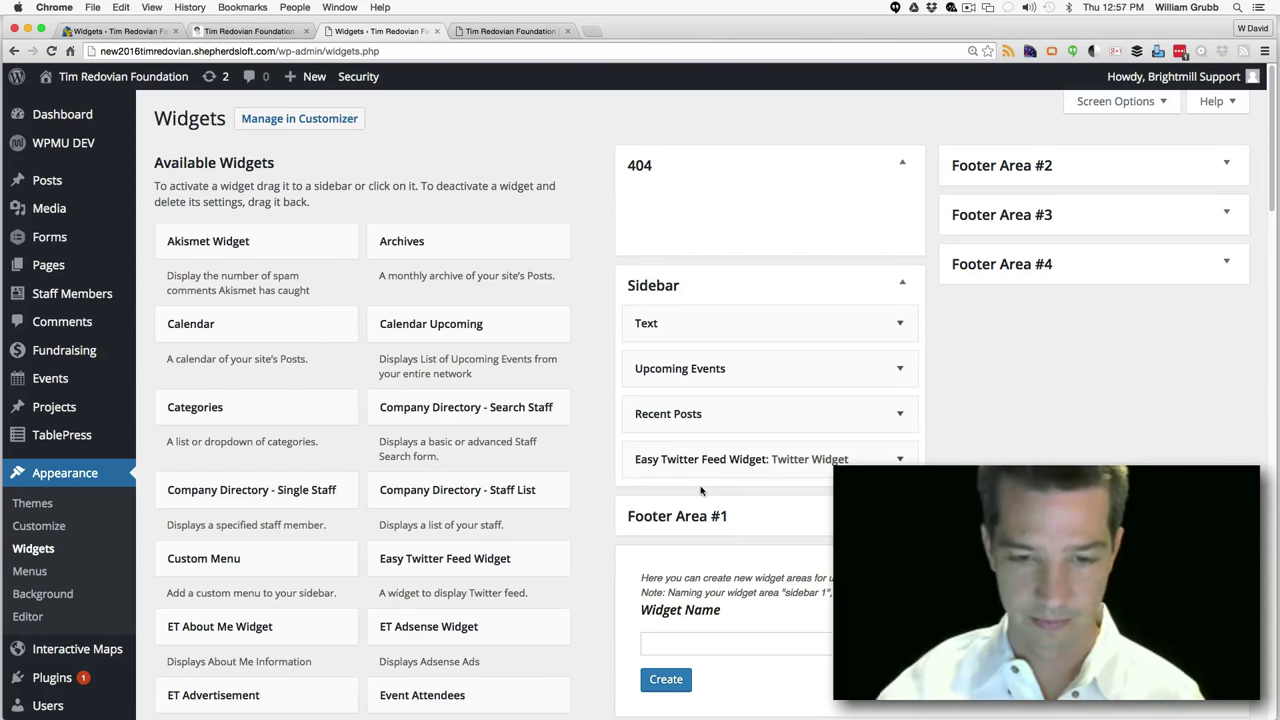
Add a Monarch Follow widget titled 'Follow Us' to the top of the Sidebar and save it
{"action": "key", "text": "super+f"}
{"action": "type", "text": "m"}
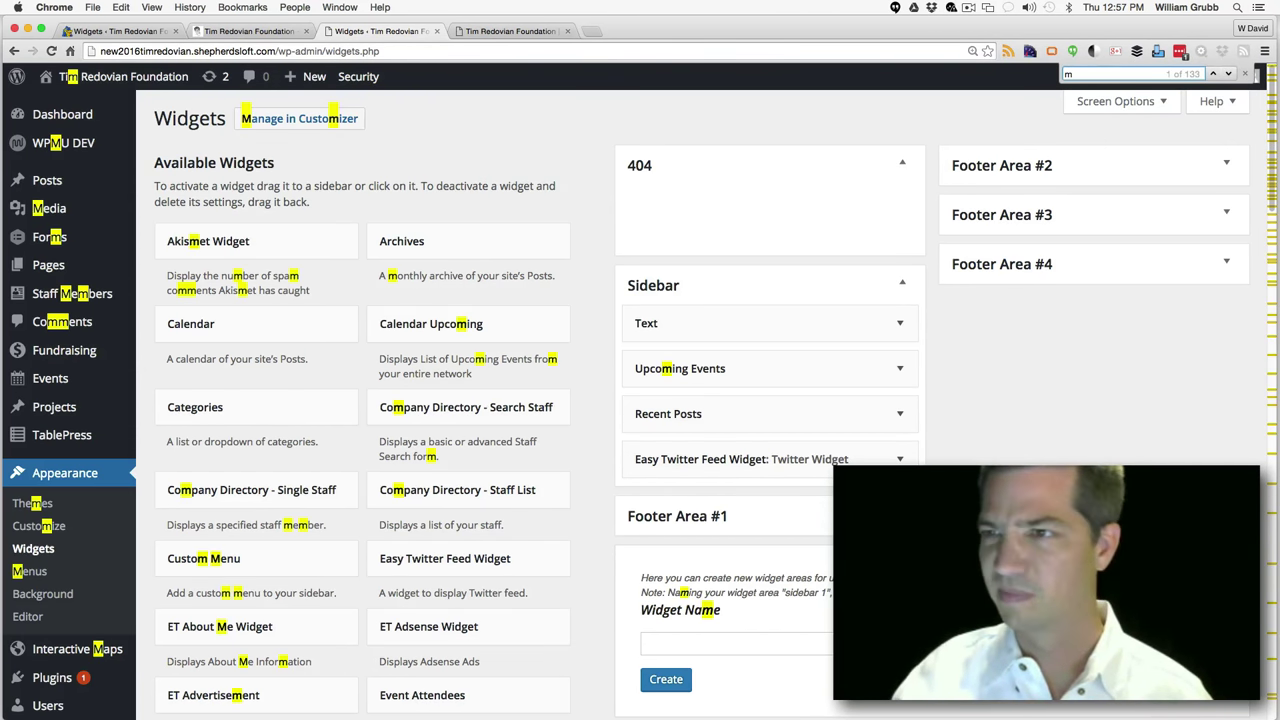
{"action": "type", "text": "onarch"}
{"action": "key", "text": "Return"}
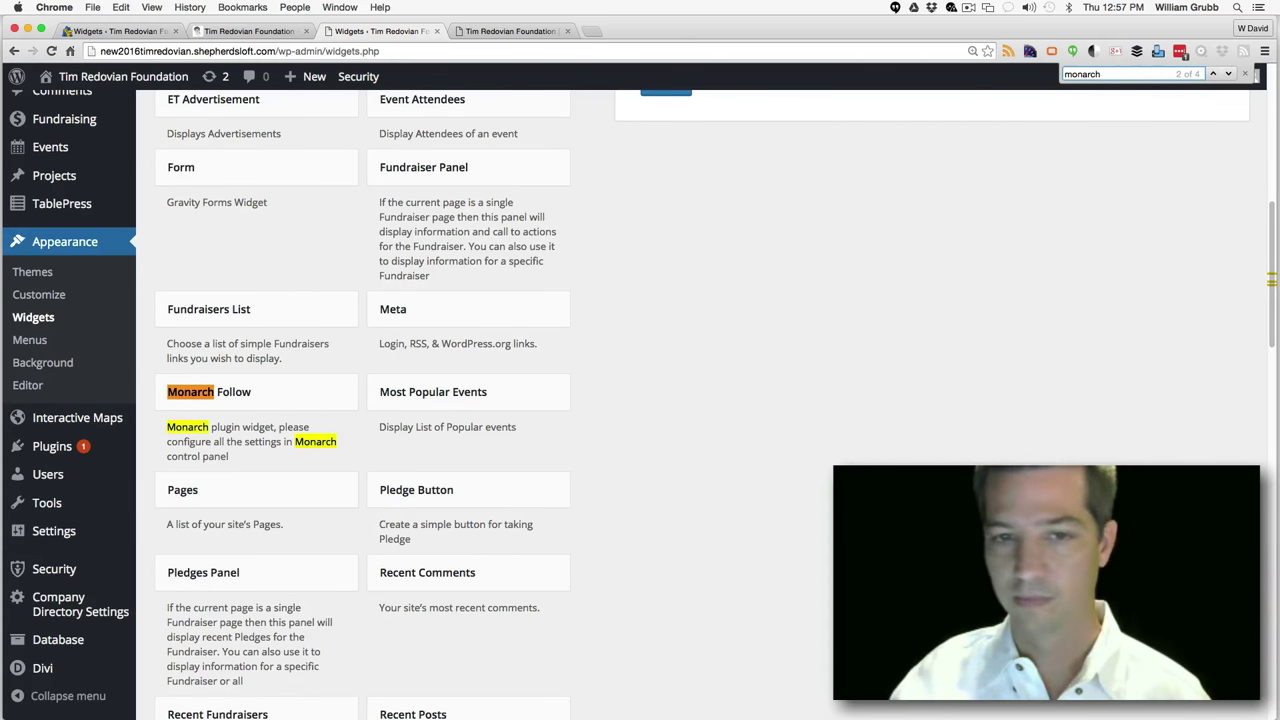
{"action": "left_click", "coordinate": [308, 389]}
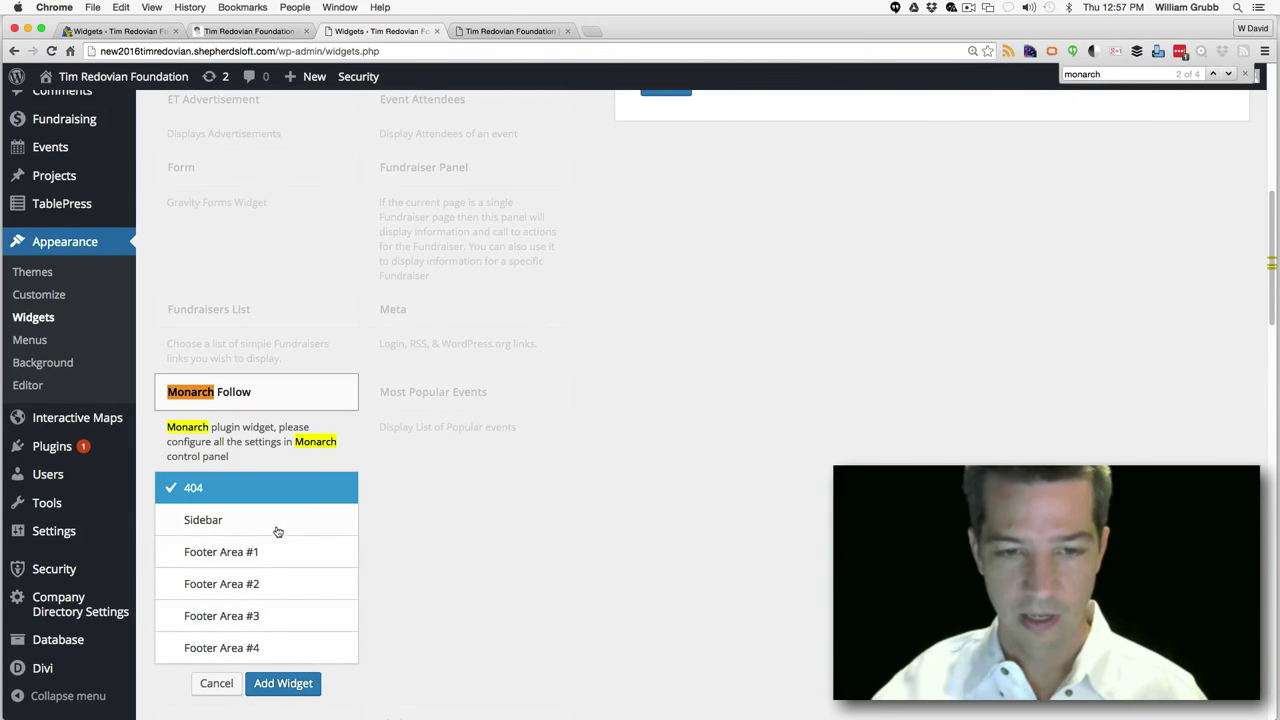
{"action": "left_click", "coordinate": [278, 522]}
{"action": "left_click", "coordinate": [283, 683]}
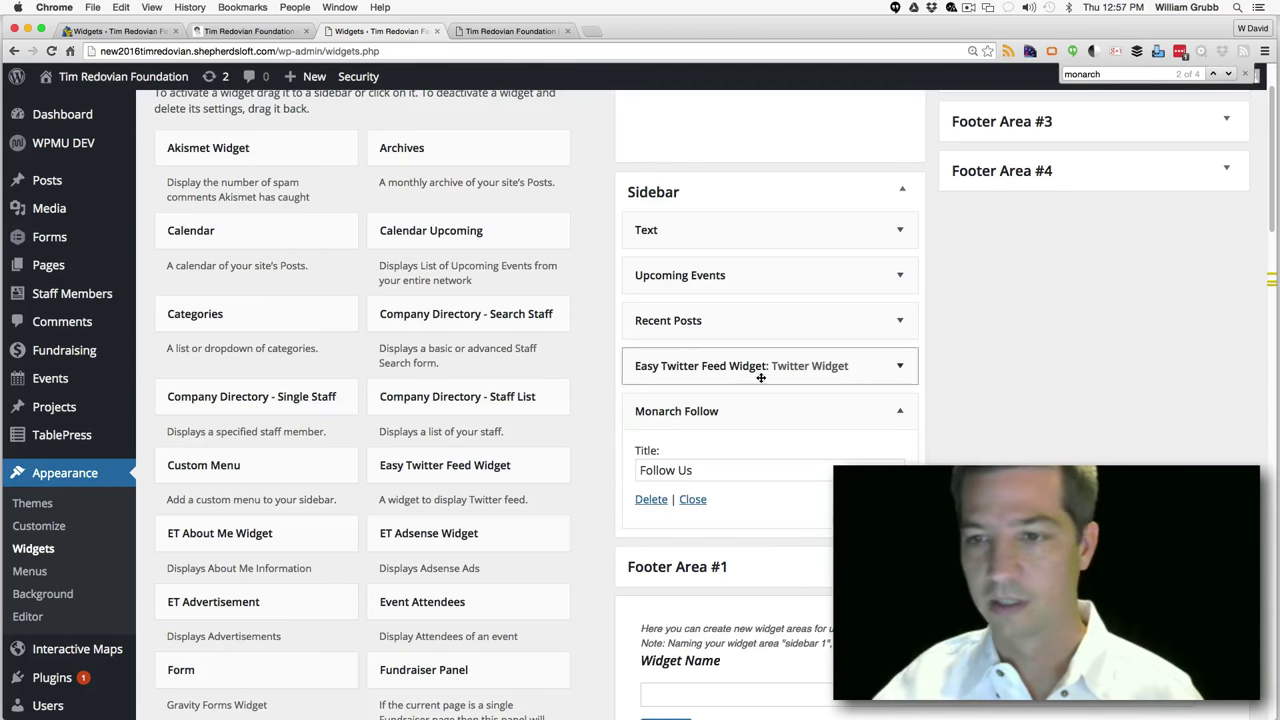
{"action": "left_click_drag", "start_coordinate": [741, 402], "coordinate": [865, 214]}
{"action": "left_click", "coordinate": [902, 231]}
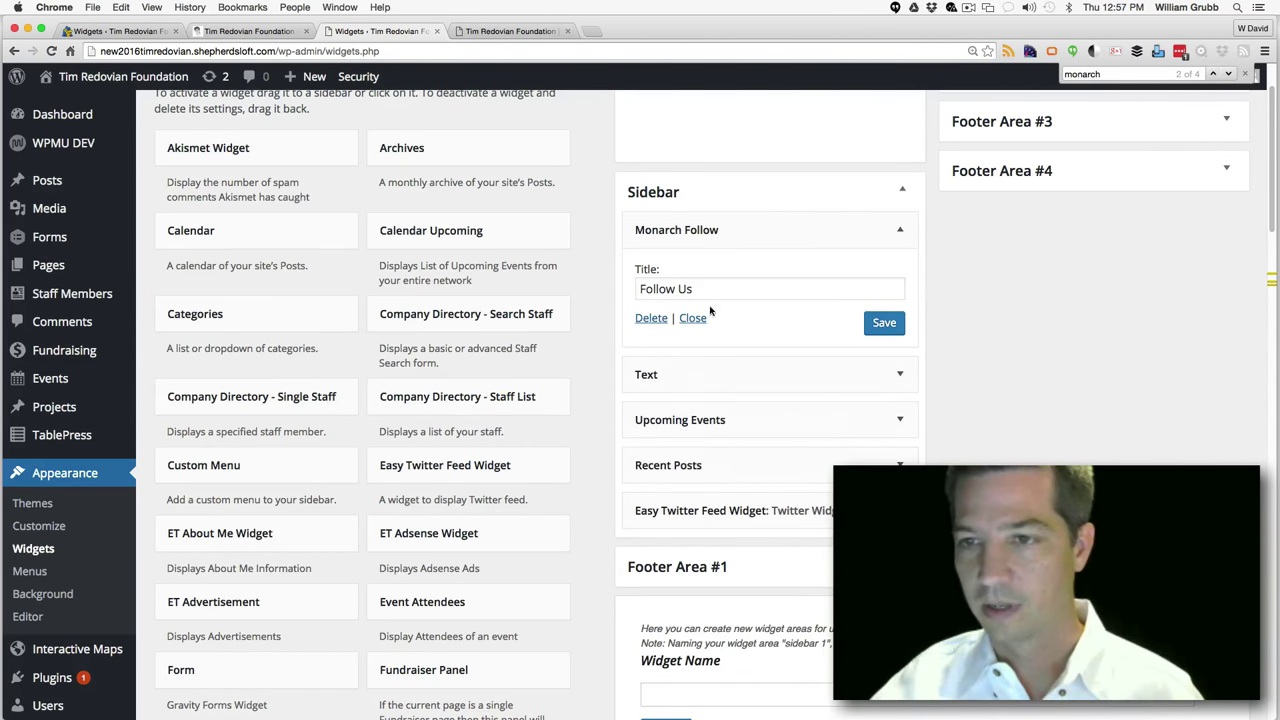
{"action": "left_click", "coordinate": [884, 323]}
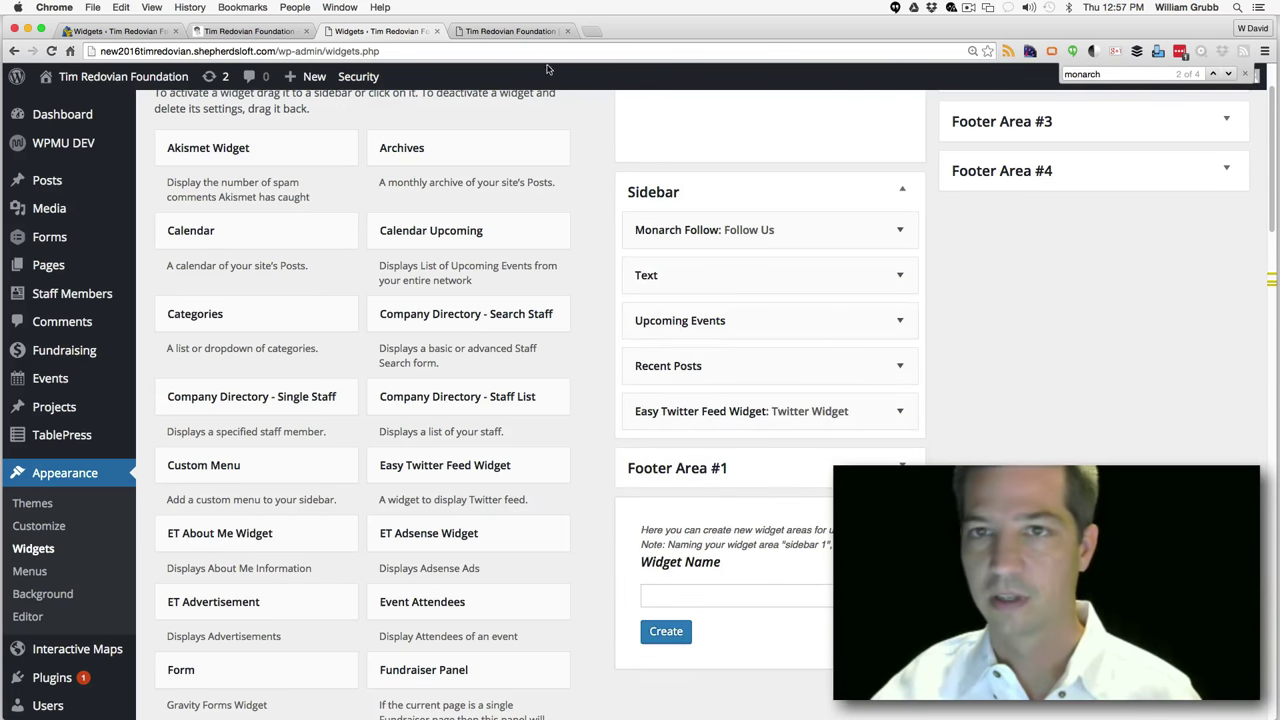
{"action": "left_click", "coordinate": [536, 36]}
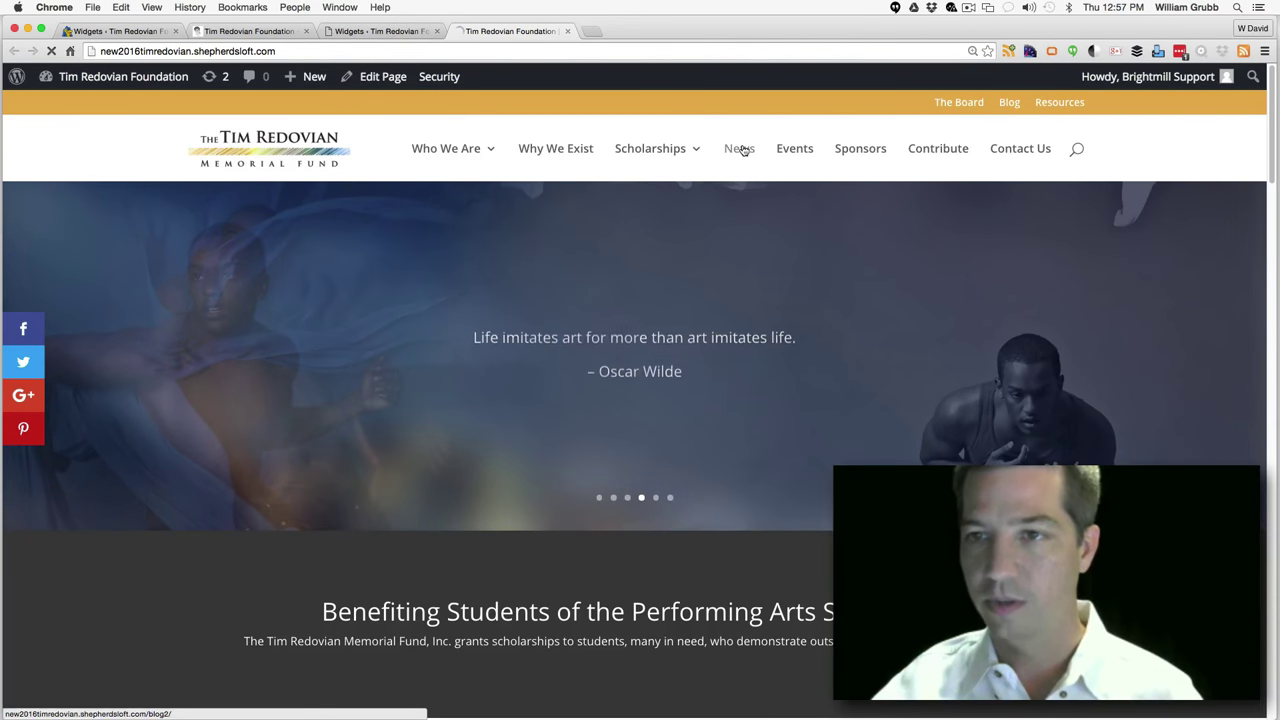
Check the News page sidebar shows Follow Us with Facebook, Twitter and YouTube, then return to Widgets
{"action": "left_click", "coordinate": [742, 150]}
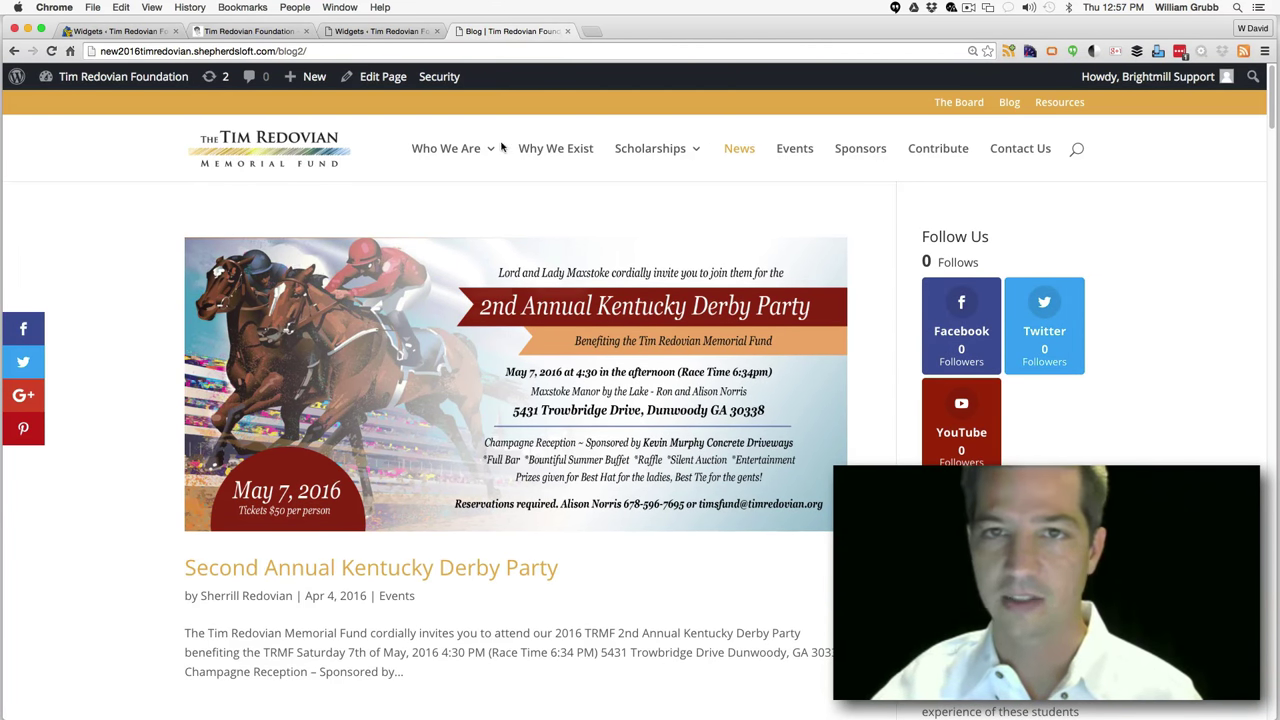
{"action": "left_click", "coordinate": [397, 33]}
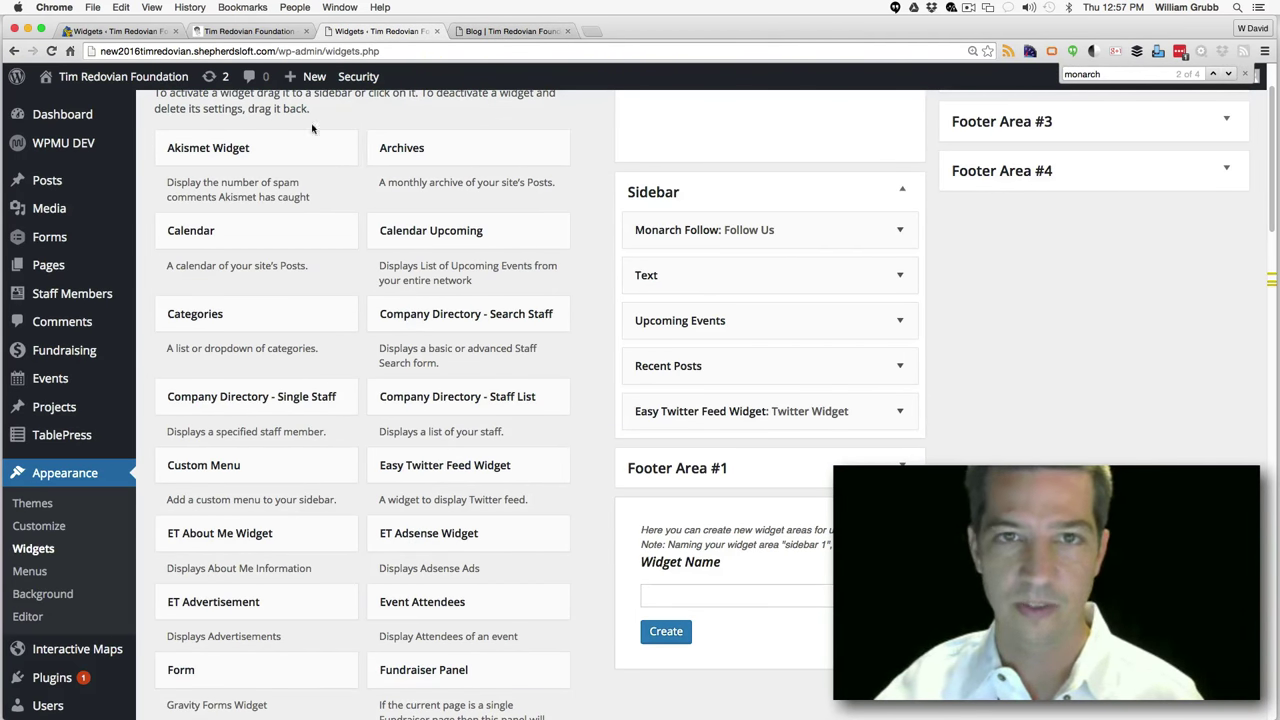
Find Monarch Plugin in the installed plugins list and open its Settings page
{"action": "left_click", "coordinate": [64, 679]}
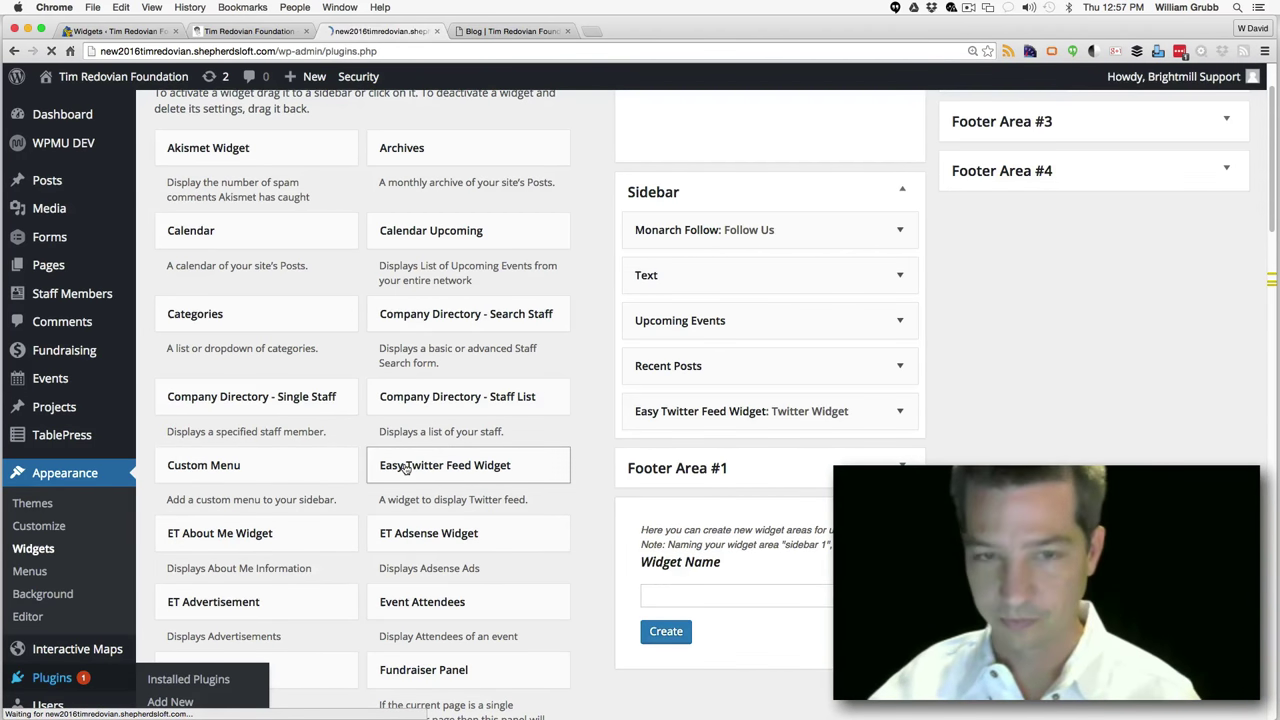
{"action": "scroll", "coordinate": [518, 455], "scroll_direction": "down", "scroll_amount": 10}
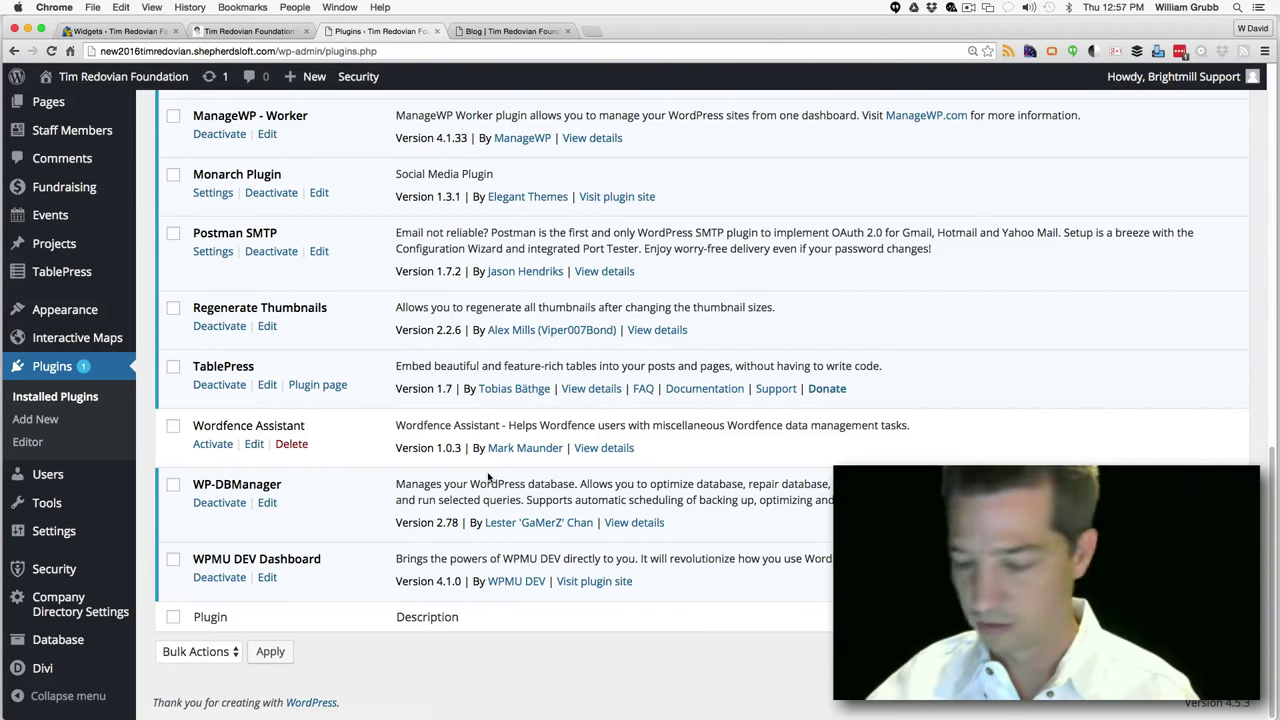
{"action": "scroll", "coordinate": [490, 478], "scroll_direction": "up", "scroll_amount": 10}
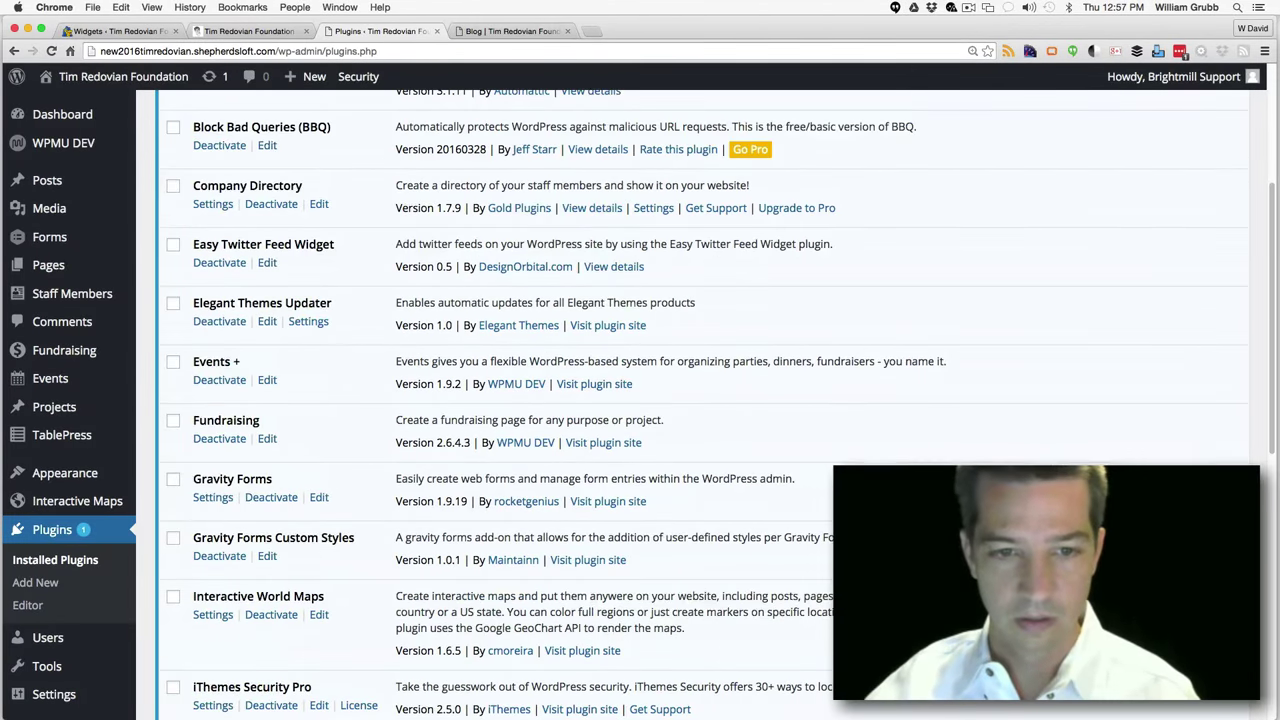
{"action": "scroll", "coordinate": [640, 404], "scroll_direction": "down", "scroll_amount": 10}
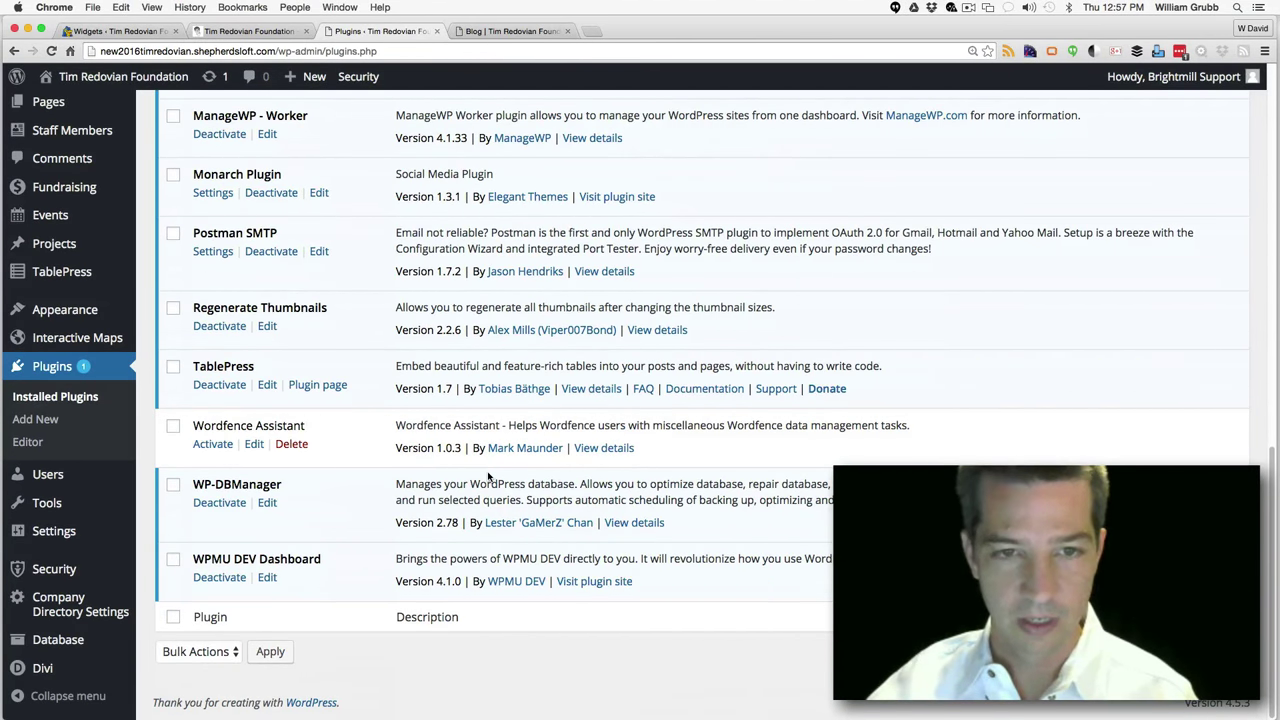
{"action": "left_click", "coordinate": [200, 193]}
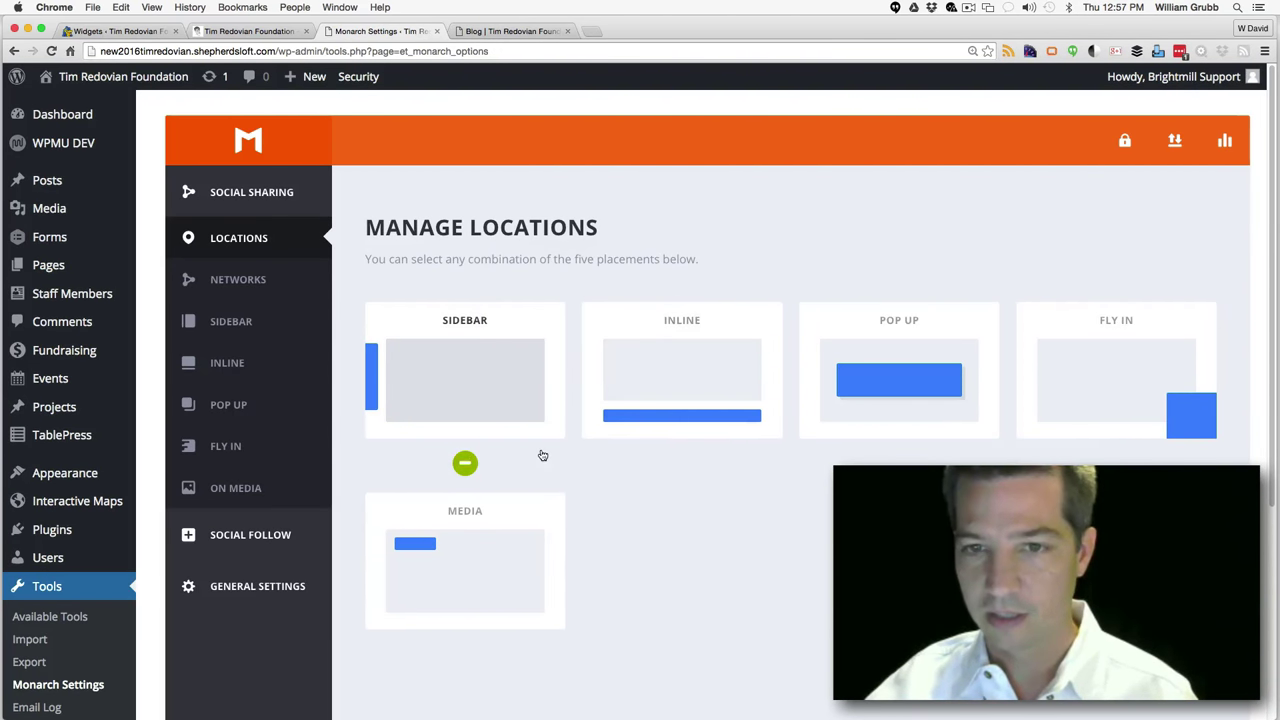
Enable Sidebar as the Monarch share location, glance at Networks and Social Follow, then return to Locations
{"action": "left_click", "coordinate": [458, 381]}
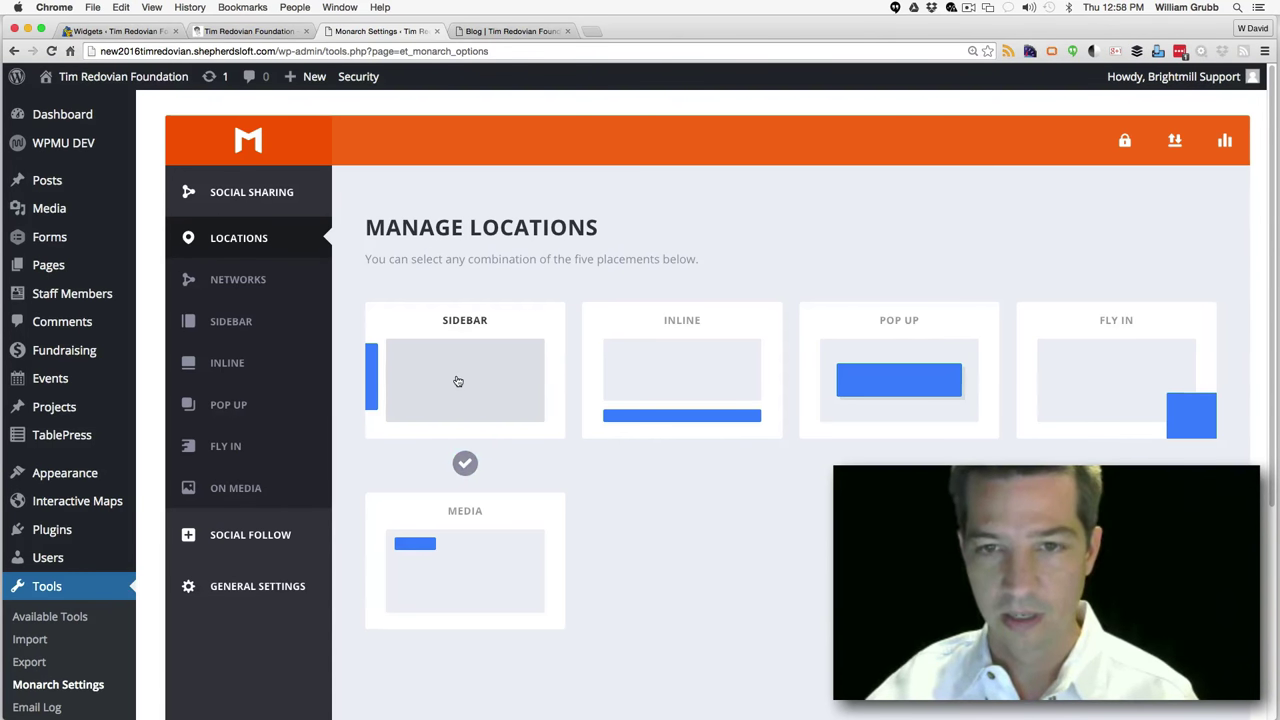
{"action": "left_click", "coordinate": [442, 383]}
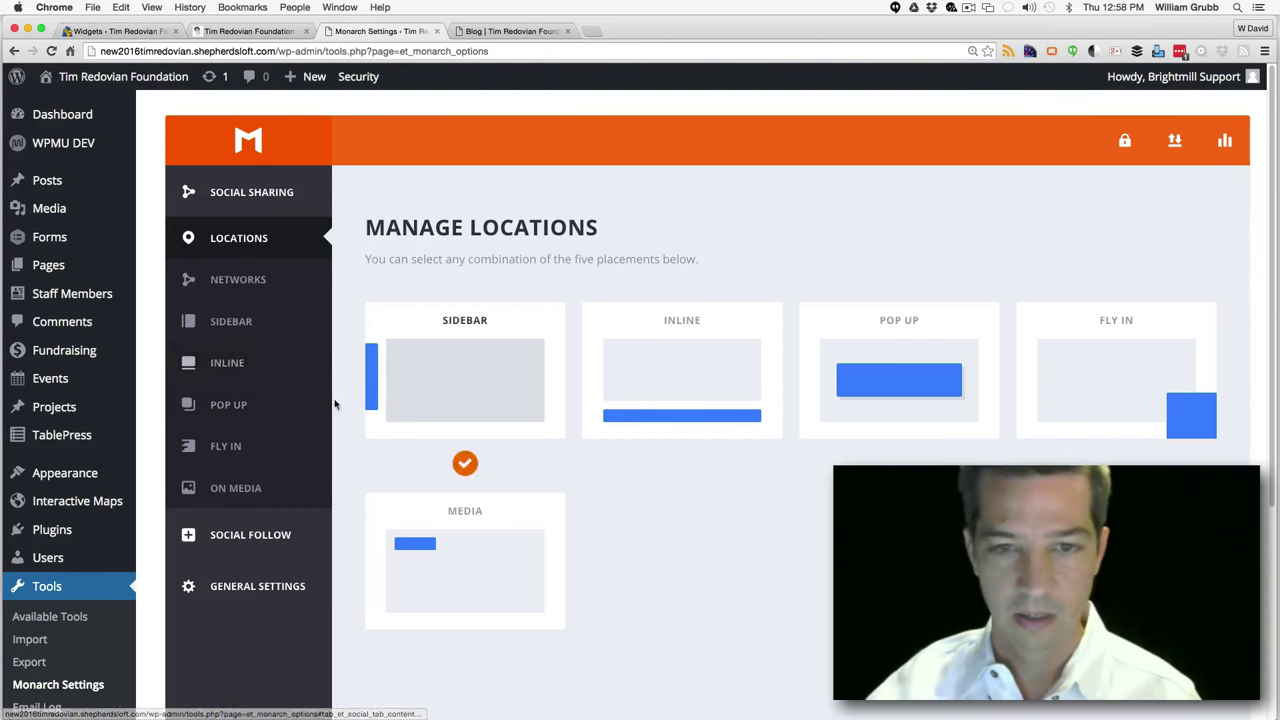
{"action": "left_click", "coordinate": [241, 283]}
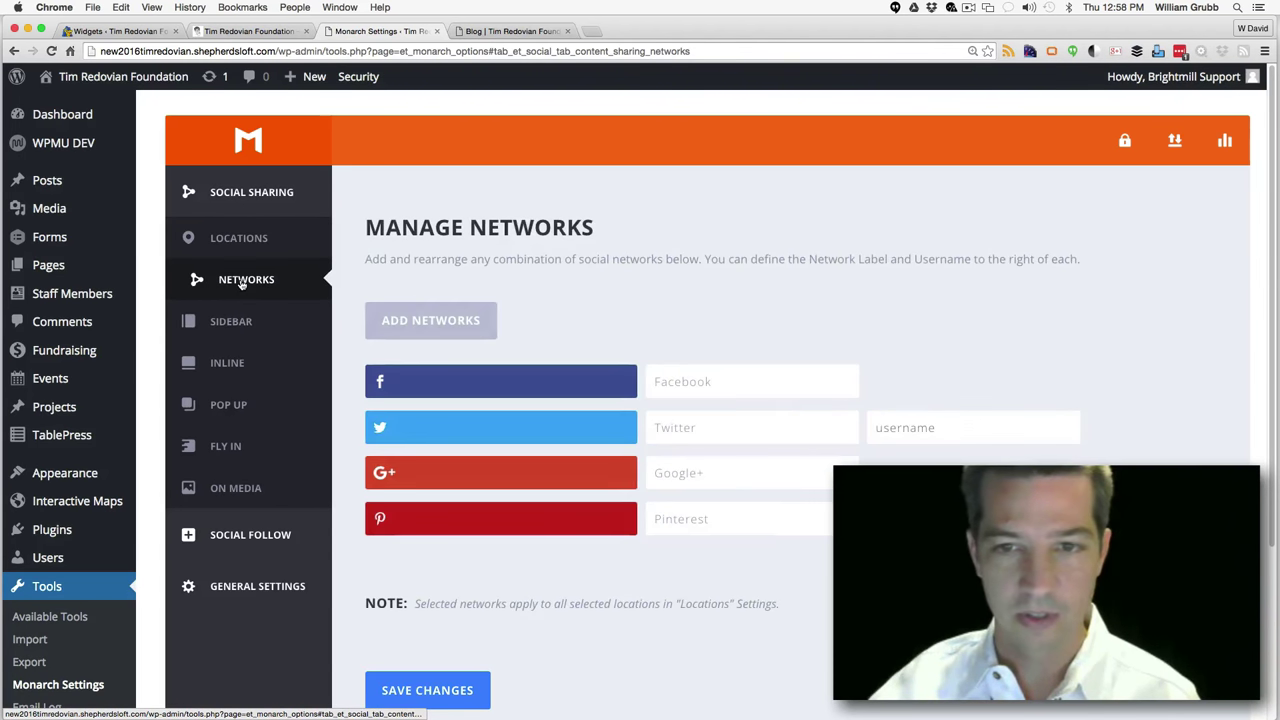
{"action": "scroll", "coordinate": [665, 388], "scroll_direction": "down", "scroll_amount": 5}
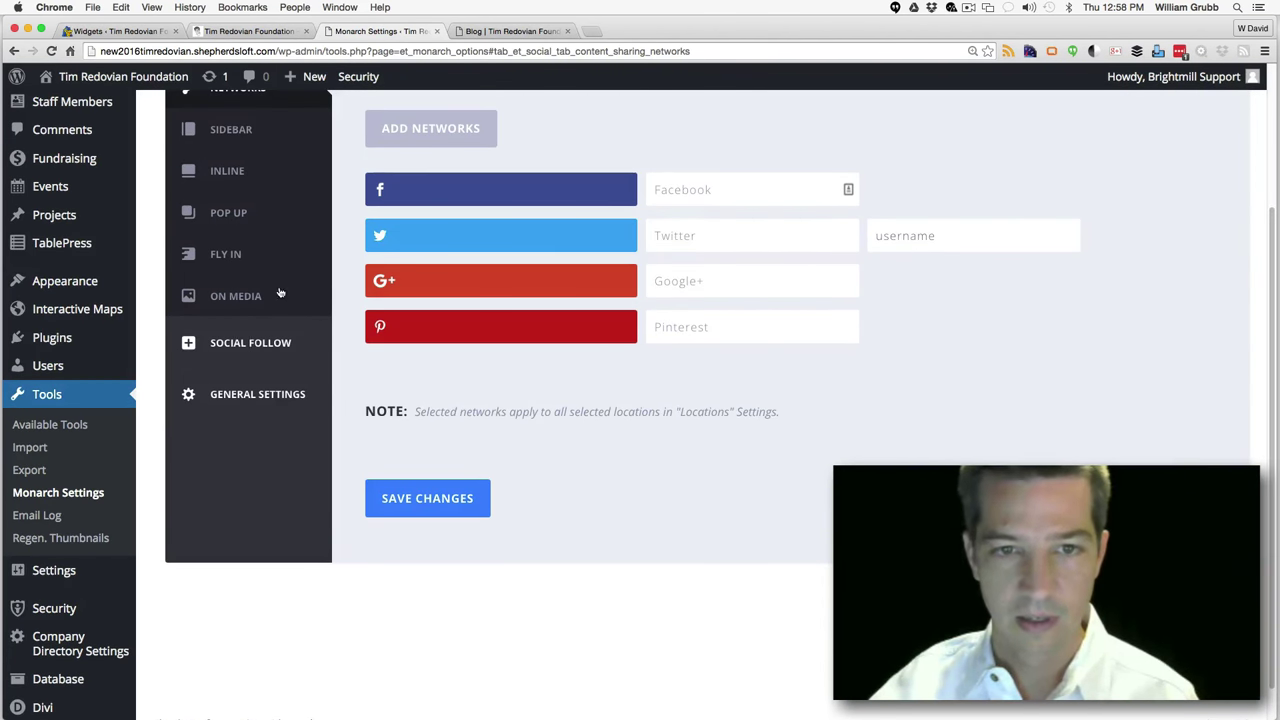
{"action": "left_click", "coordinate": [250, 343]}
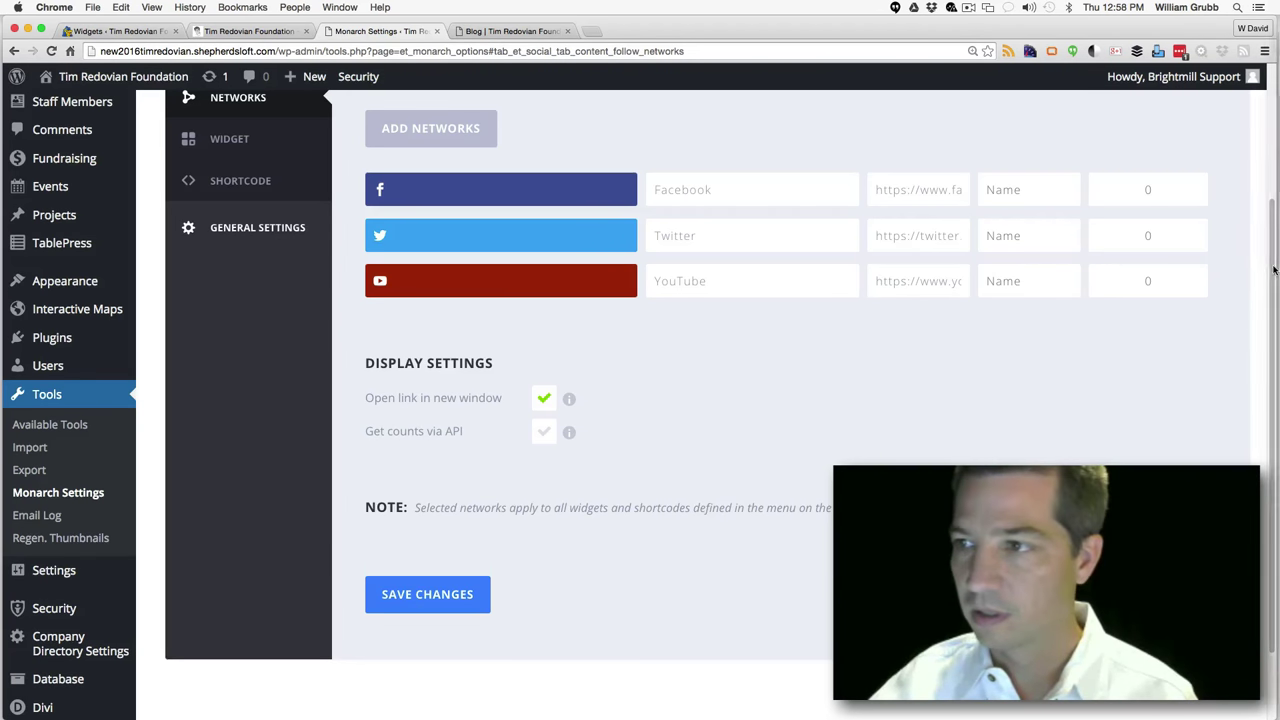
{"action": "left_click_drag", "start_coordinate": [1264, 262], "coordinate": [1260, 135]}
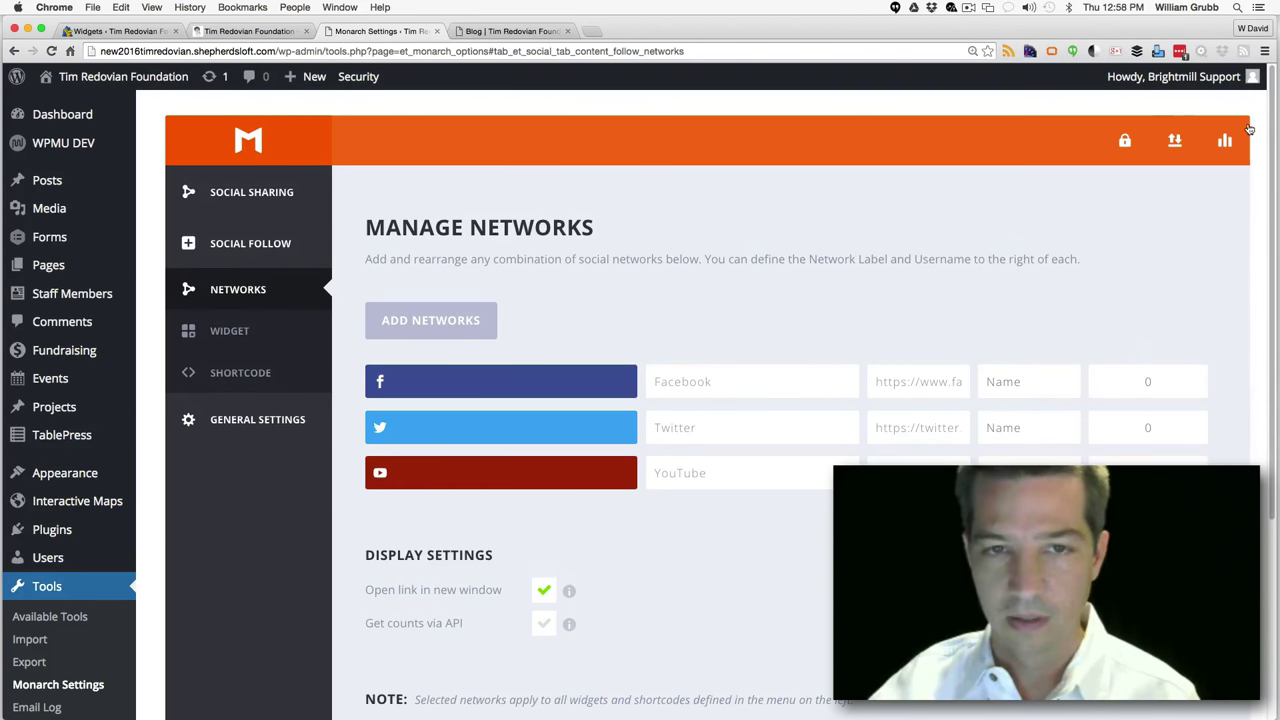
{"action": "left_click", "coordinate": [233, 196]}
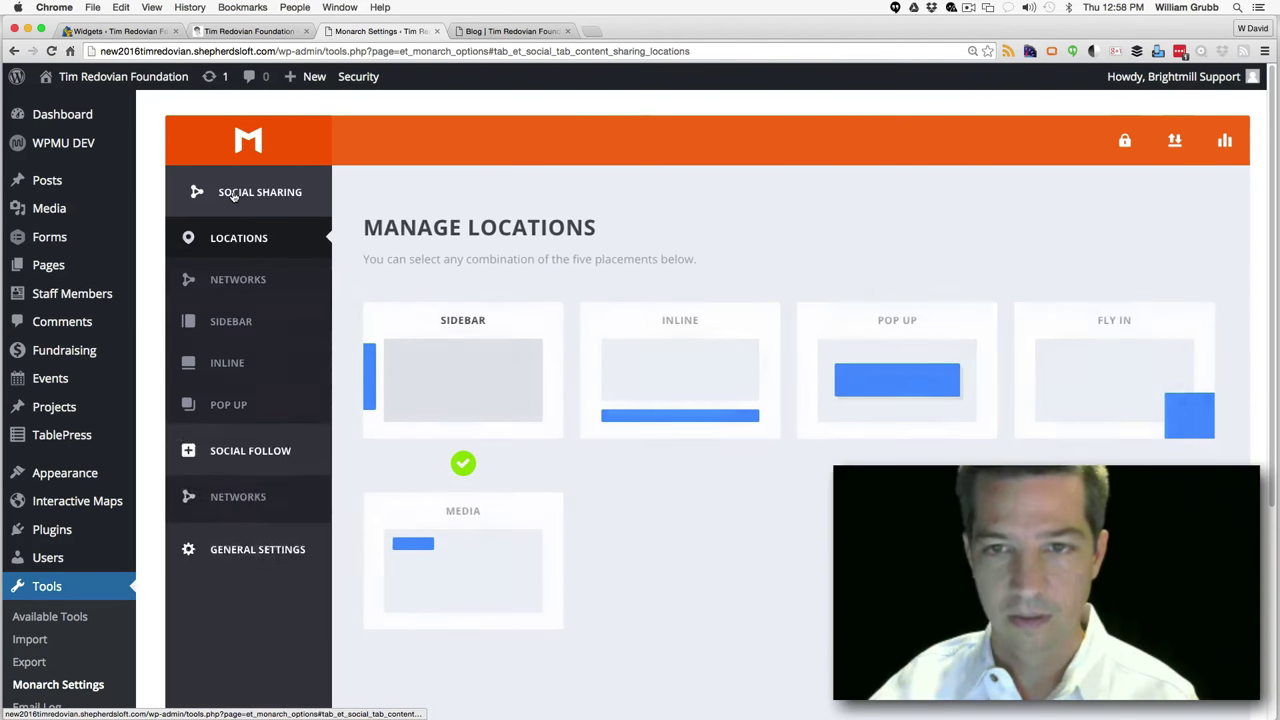
{"action": "left_click_drag", "start_coordinate": [1270, 175], "coordinate": [1258, 407]}
{"action": "scroll", "coordinate": [1258, 407], "scroll_direction": "up", "scroll_amount": 6}
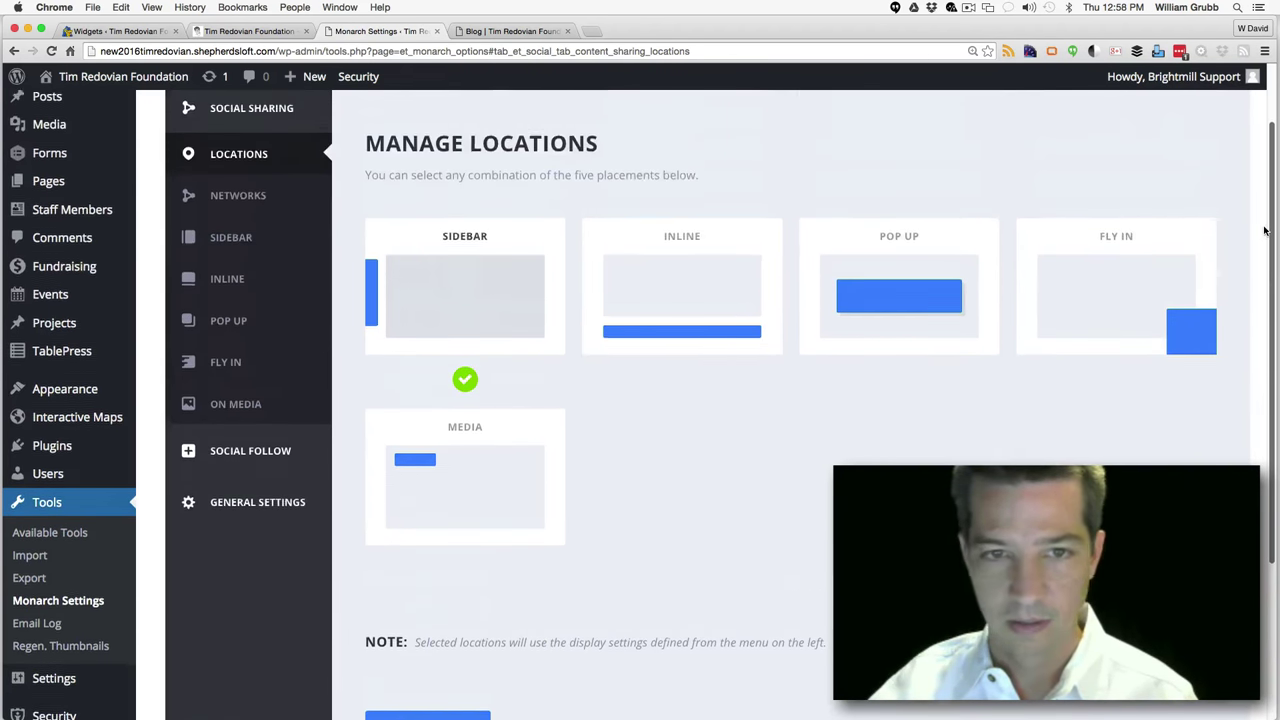
Keep the Sidebar share icons on Left orientation with Display Share Counts turned off
{"action": "left_click", "coordinate": [266, 321]}
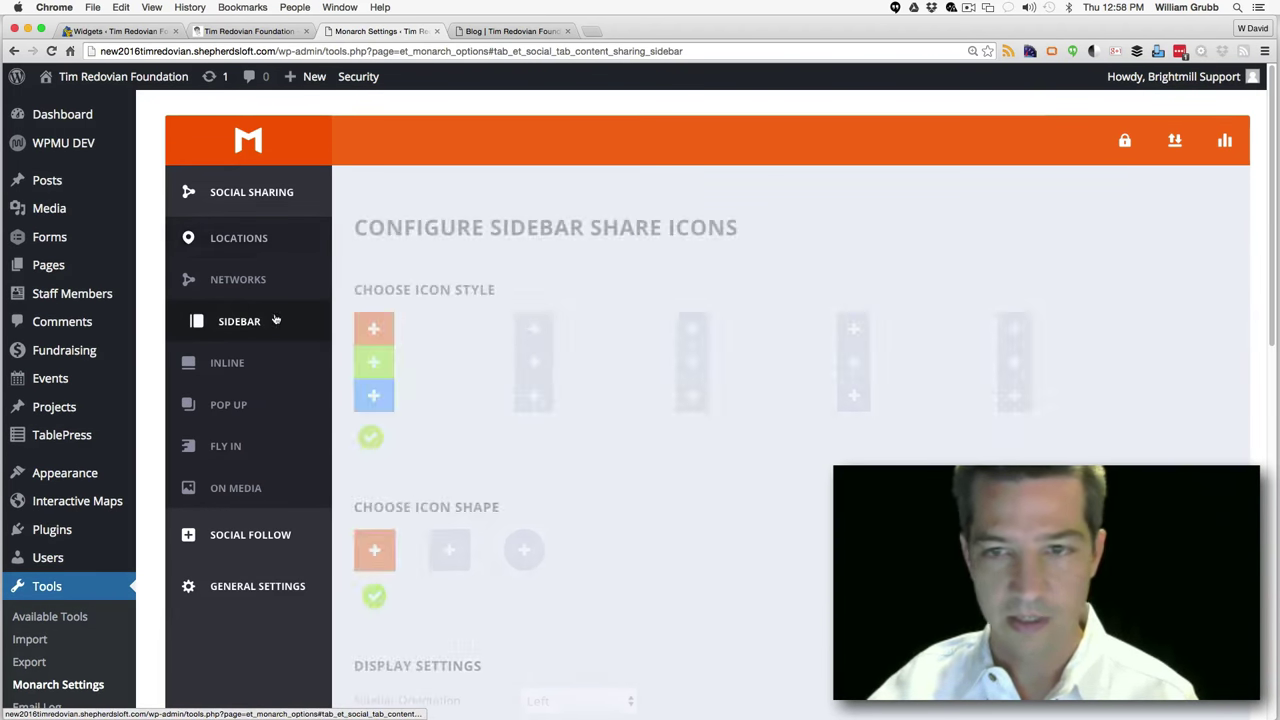
{"action": "left_click_drag", "start_coordinate": [1272, 243], "coordinate": [1273, 459]}
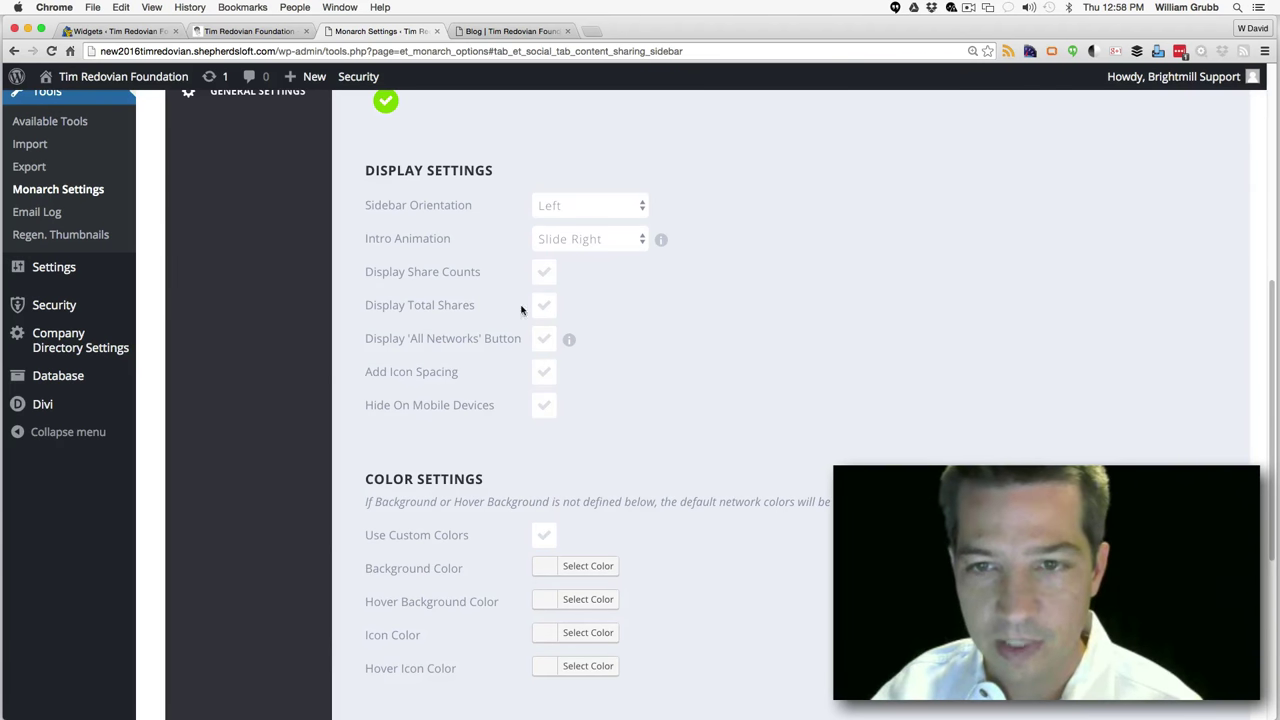
{"action": "left_click", "coordinate": [544, 274]}
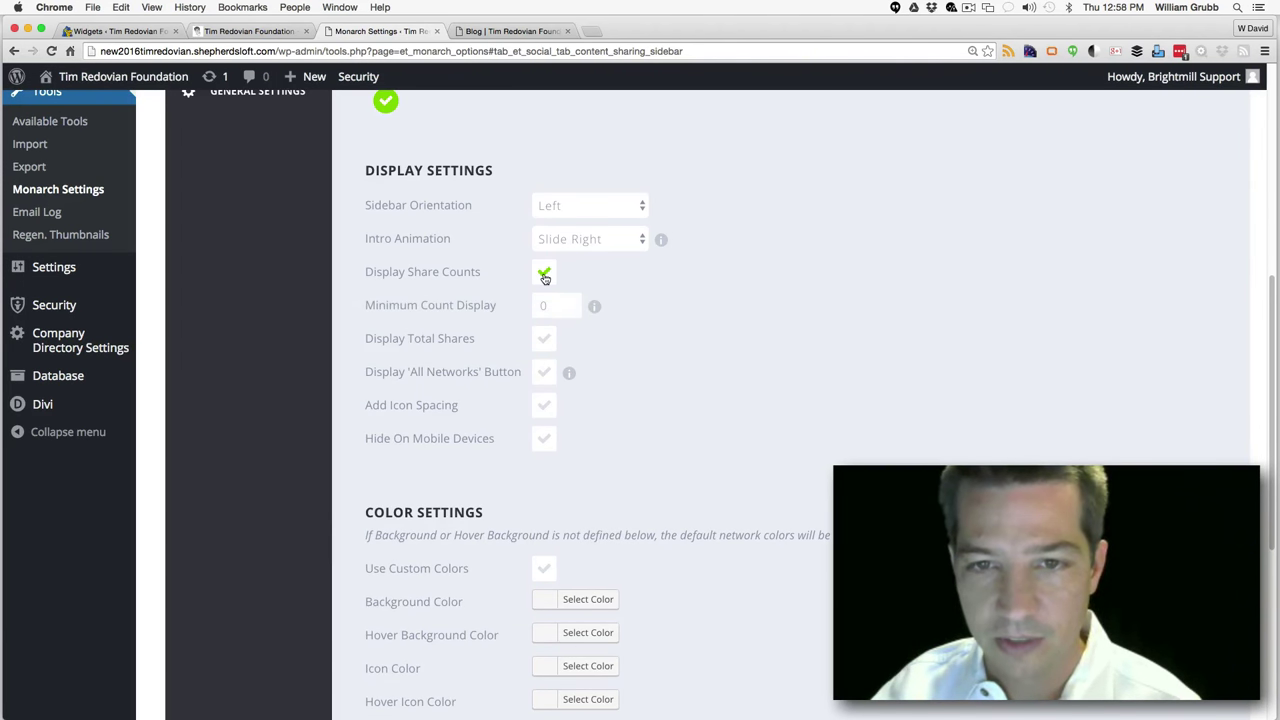
{"action": "left_click", "coordinate": [544, 277]}
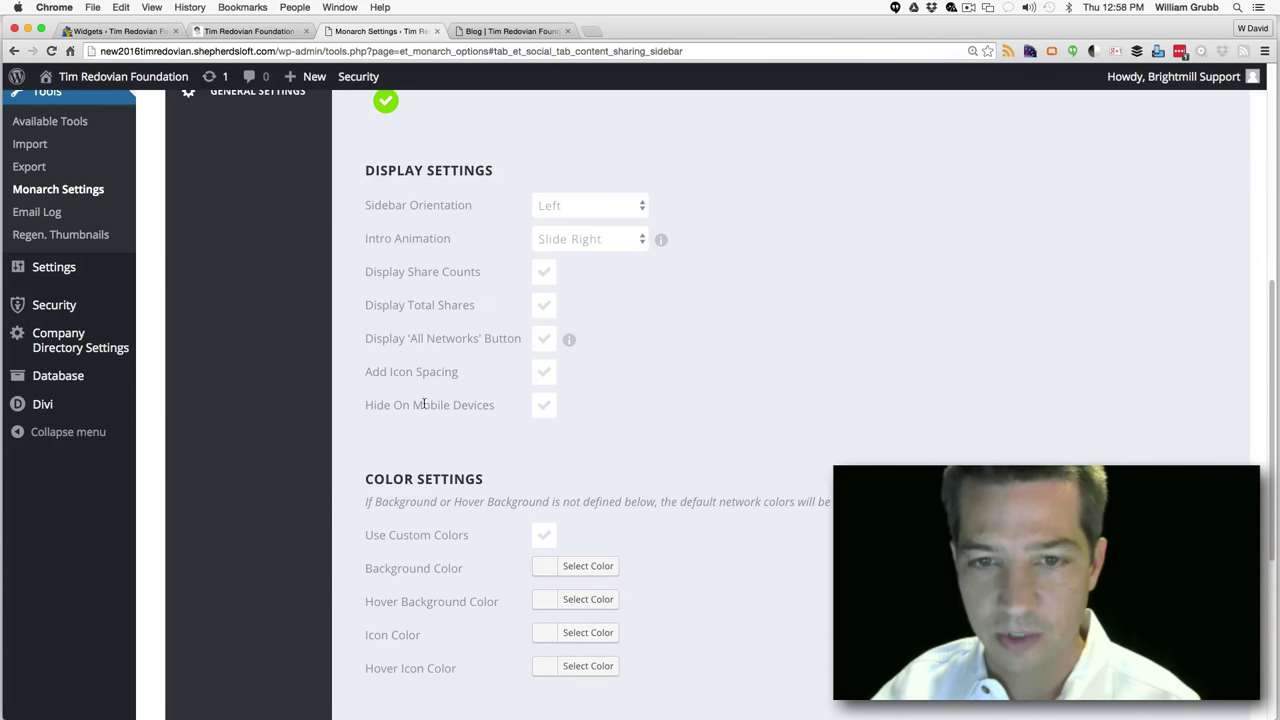
{"action": "left_click", "coordinate": [586, 206]}
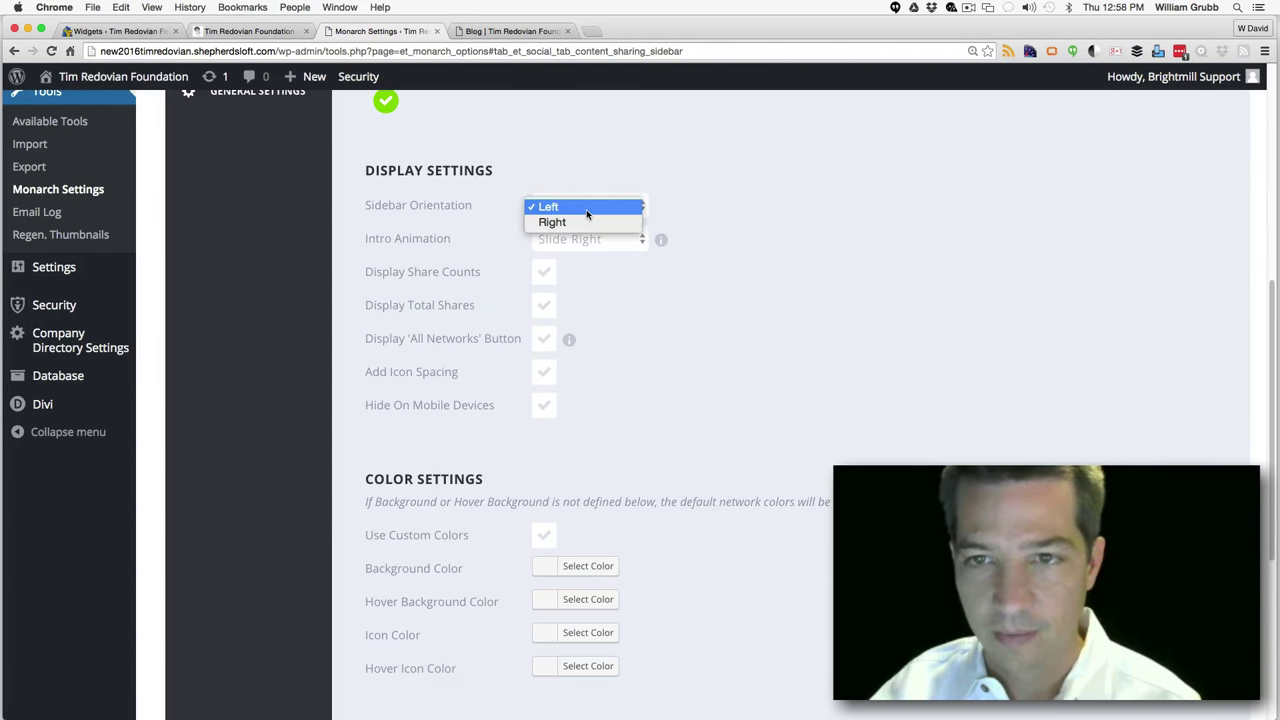
{"action": "left_click", "coordinate": [586, 209]}
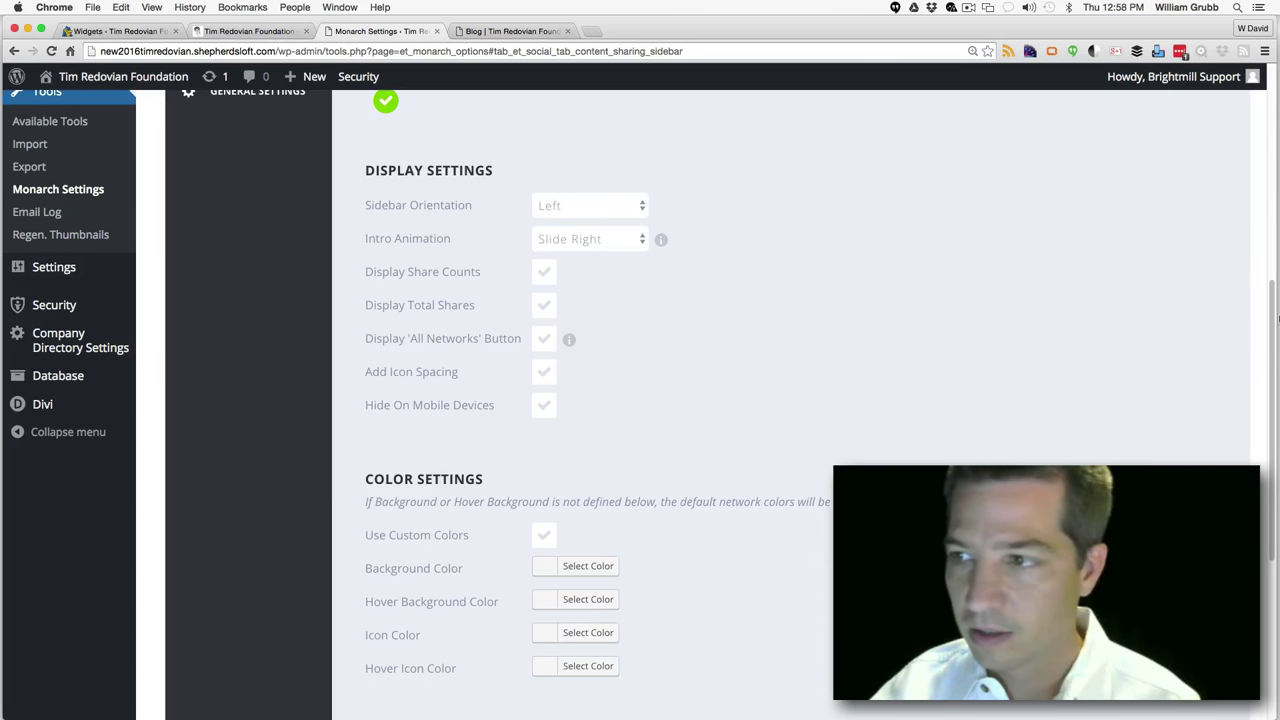
{"action": "left_click_drag", "start_coordinate": [1273, 322], "coordinate": [1258, 241]}
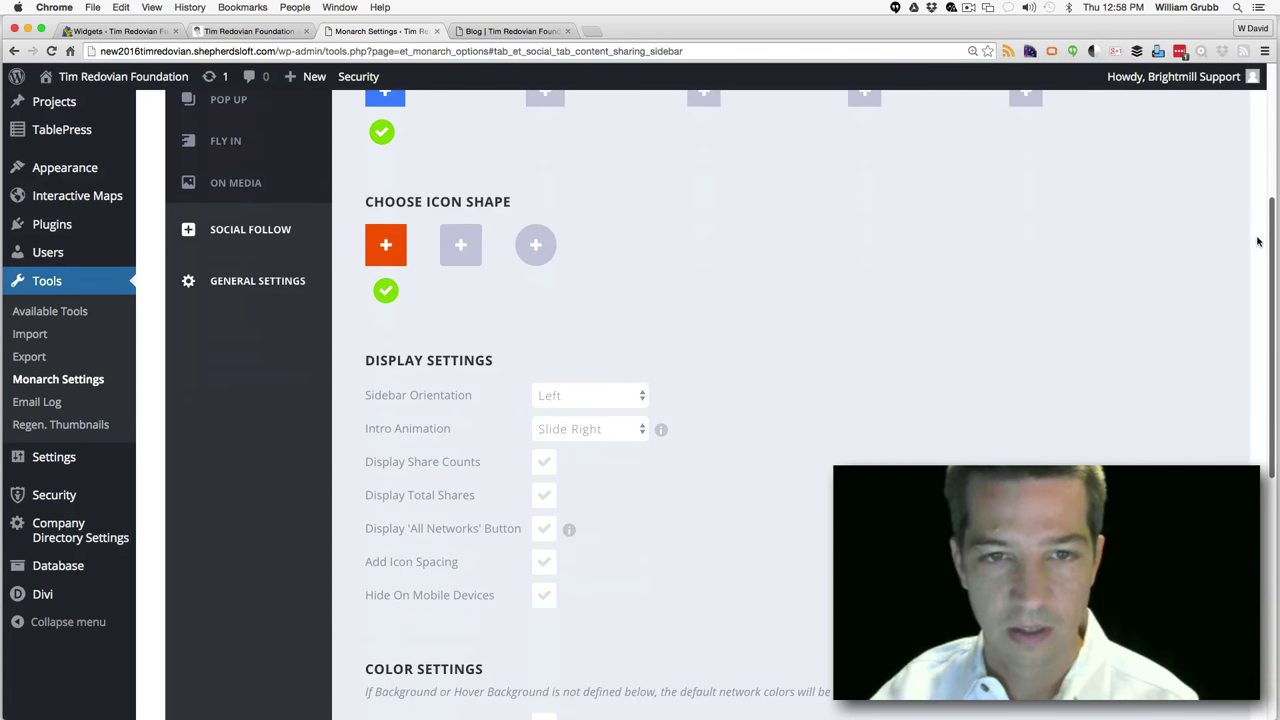
{"action": "left_click", "coordinate": [250, 229]}
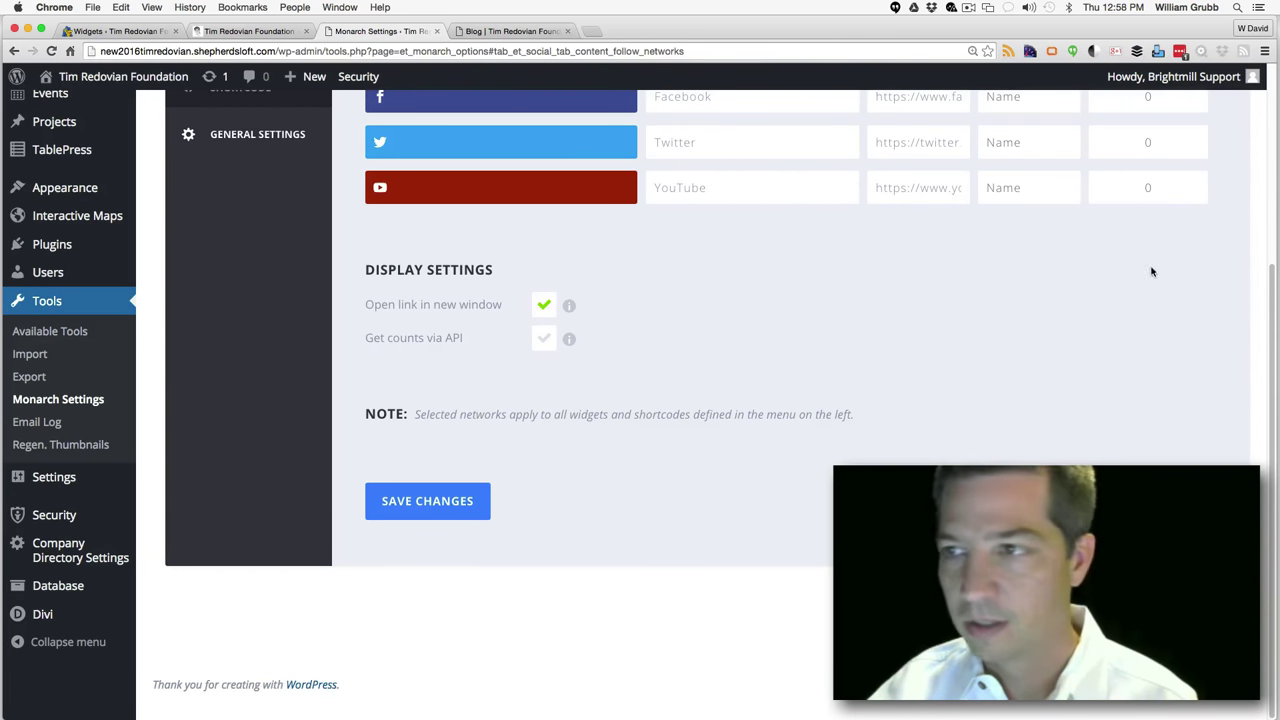
Uncheck Display Follower Counts, Display Total Followers and Display Network Names for the follow widget
{"action": "left_click_drag", "start_coordinate": [1270, 300], "coordinate": [1268, 175]}
{"action": "mouse_move", "coordinate": [465, 344]}
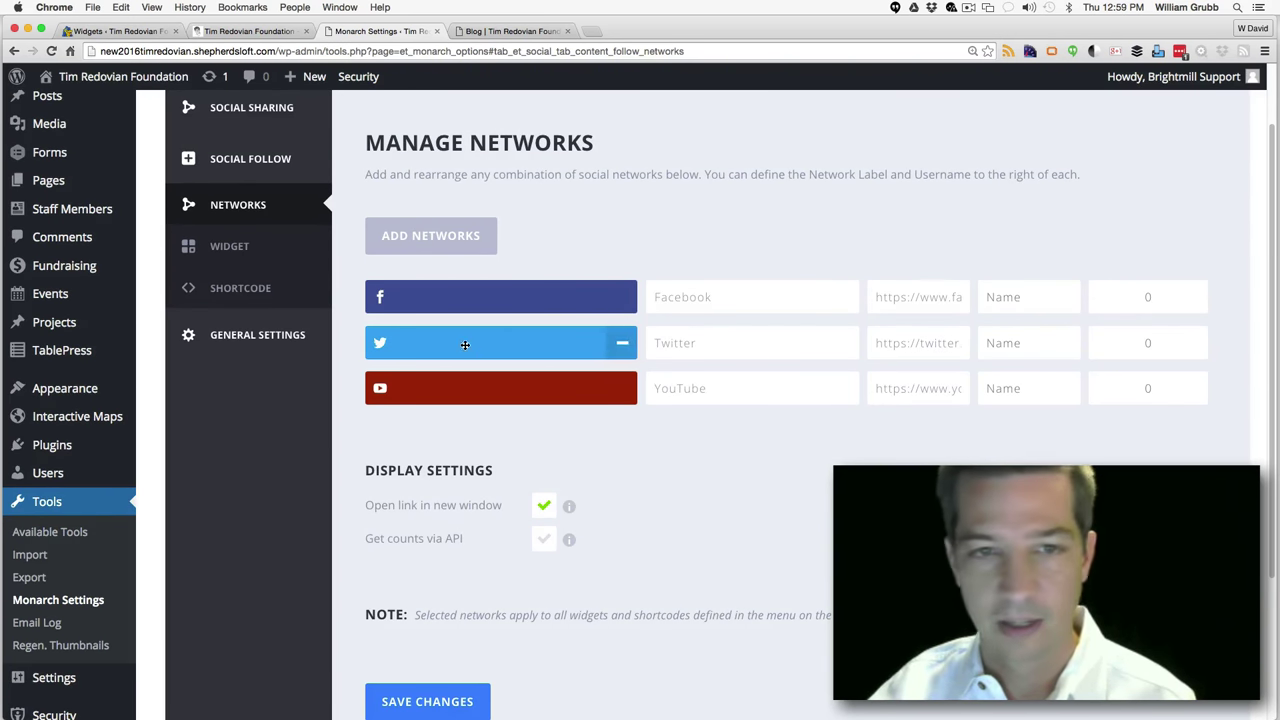
{"action": "left_click", "coordinate": [238, 248]}
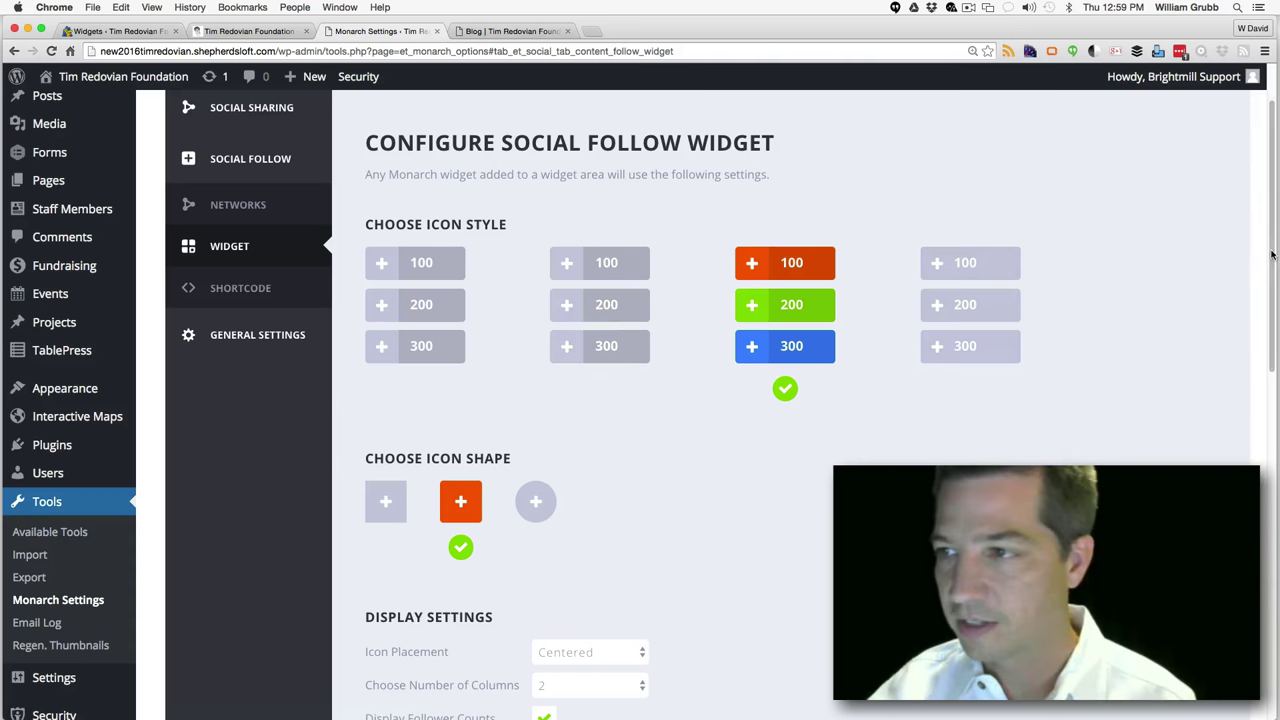
{"action": "left_click_drag", "start_coordinate": [1272, 256], "coordinate": [1268, 439]}
{"action": "left_click", "coordinate": [544, 272]}
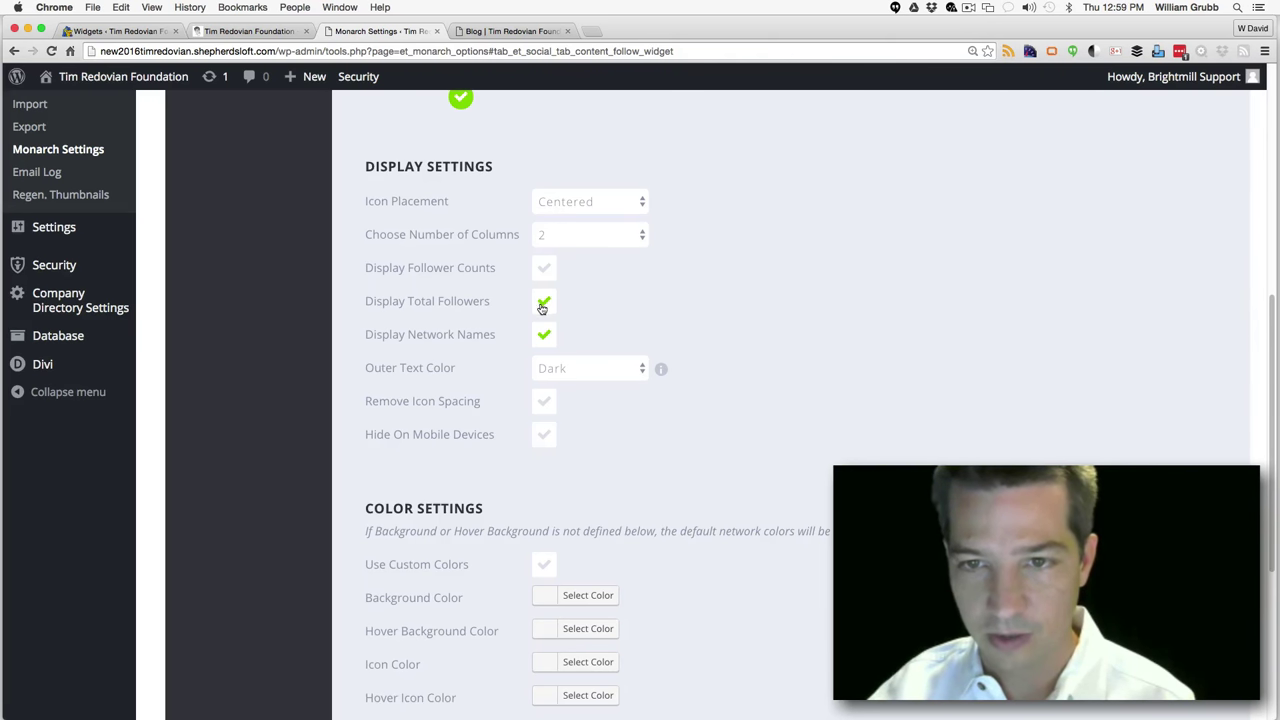
{"action": "left_click", "coordinate": [544, 304]}
{"action": "left_click", "coordinate": [544, 337]}
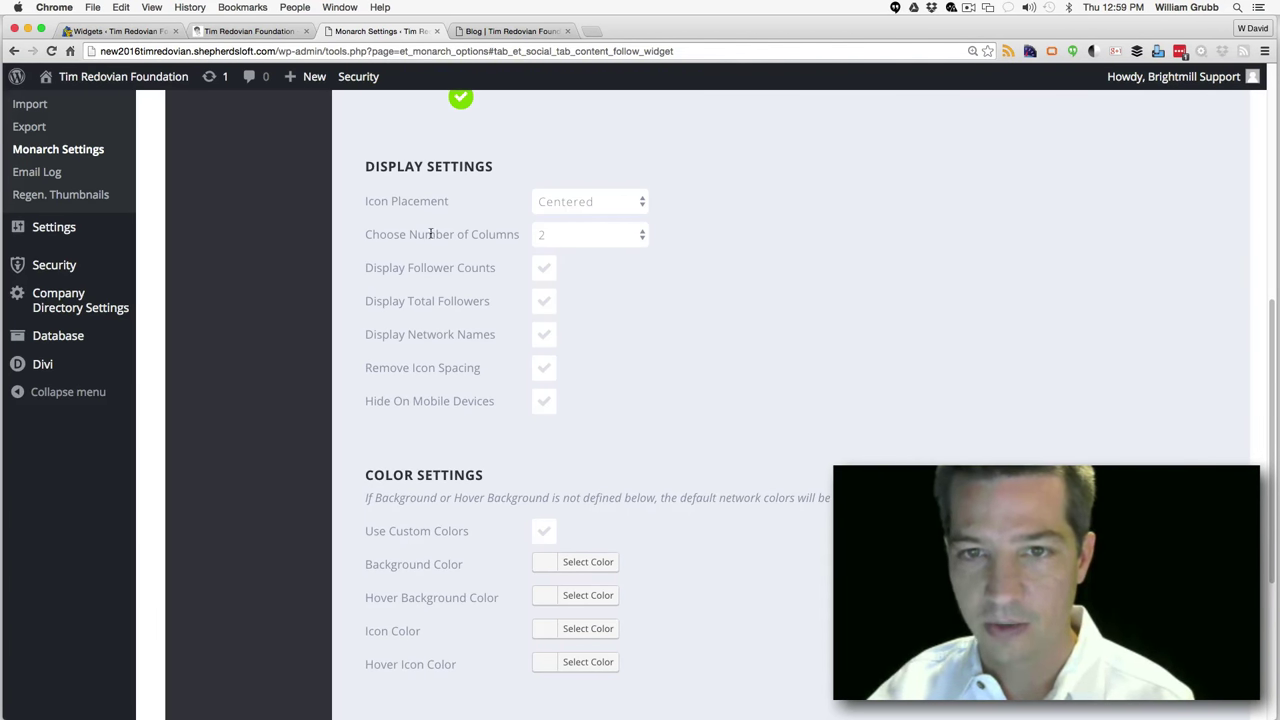
Keep the follow icons centered and check the blog's current Follow Us box
{"action": "left_click", "coordinate": [571, 203]}
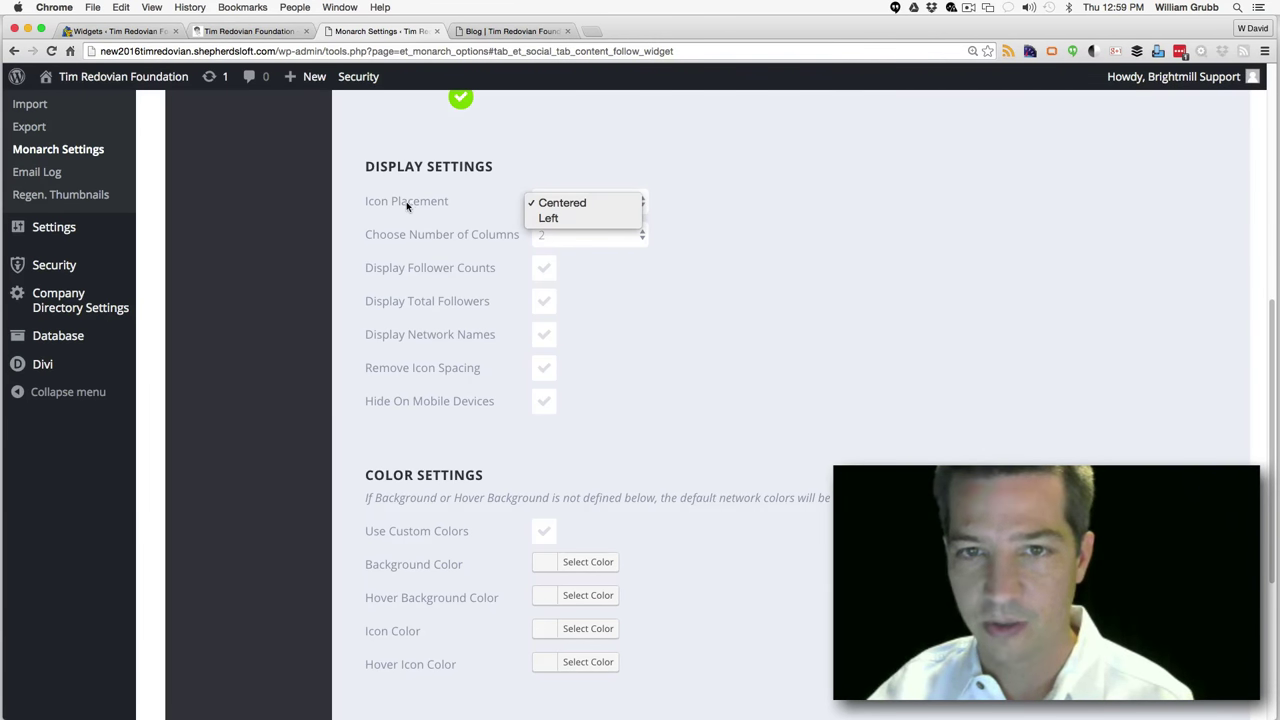
{"action": "left_click", "coordinate": [476, 206]}
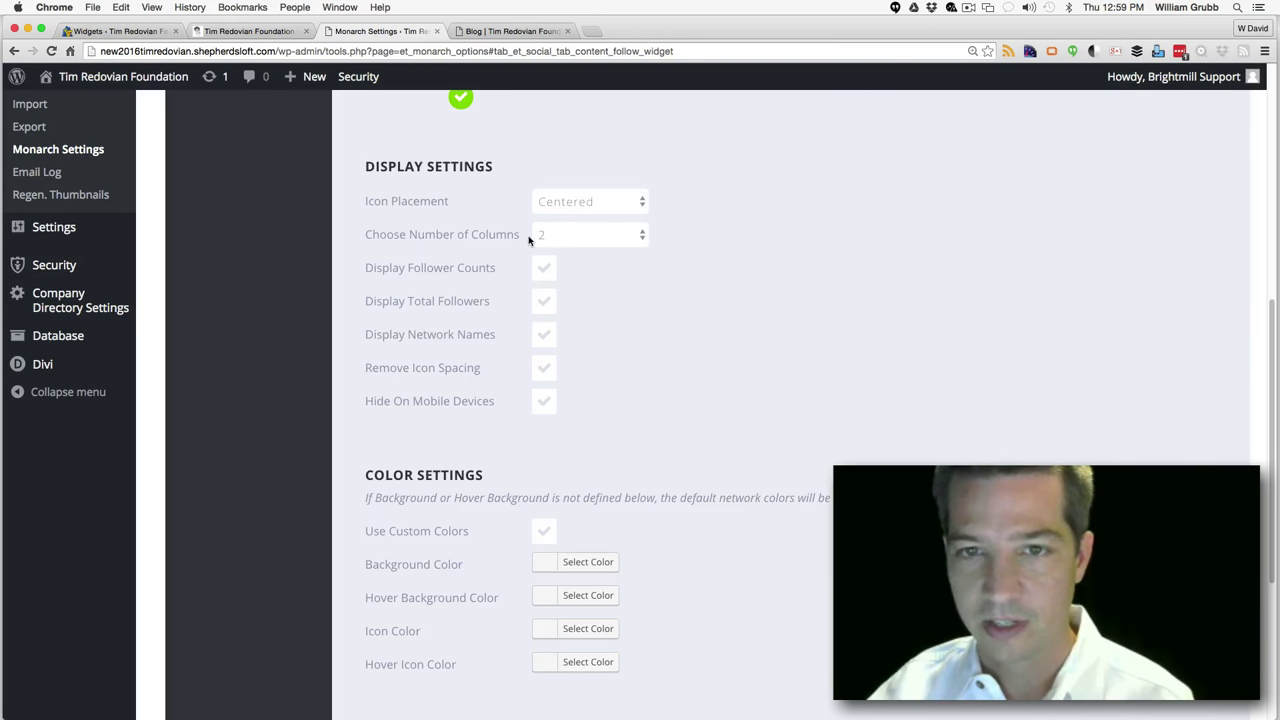
{"action": "left_click_drag", "start_coordinate": [422, 236], "coordinate": [522, 236]}
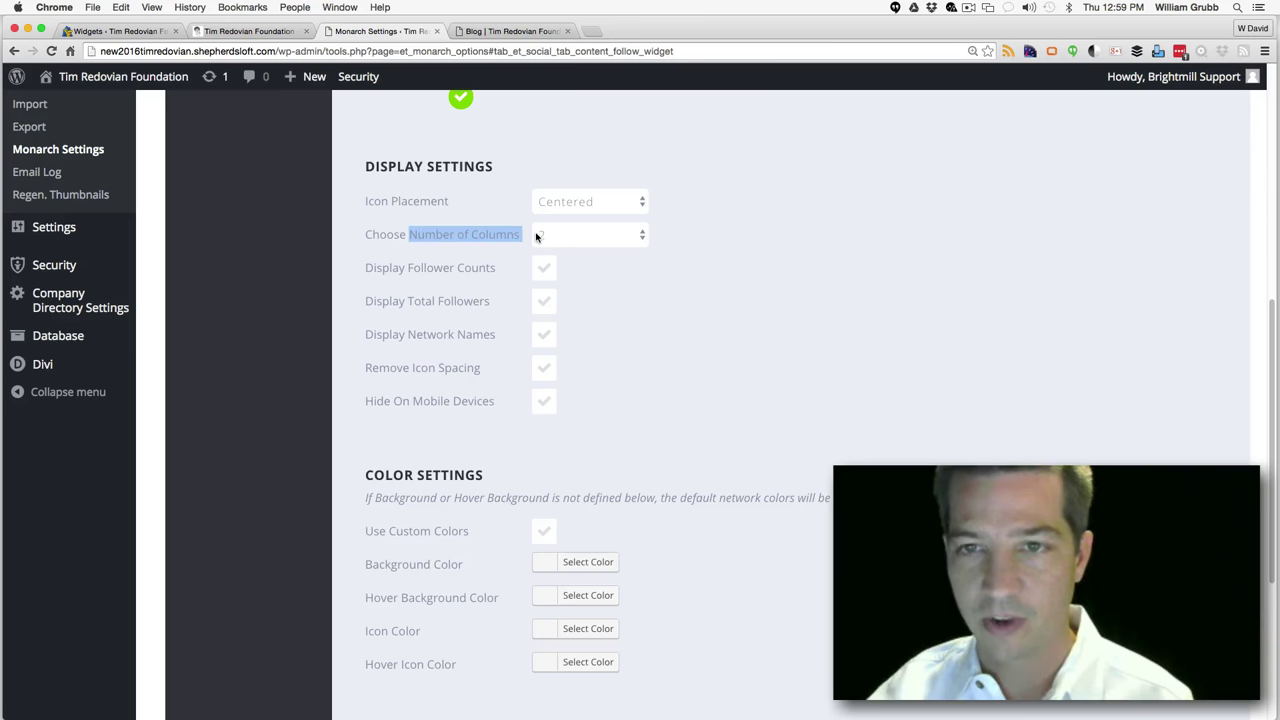
{"action": "left_click", "coordinate": [537, 33]}
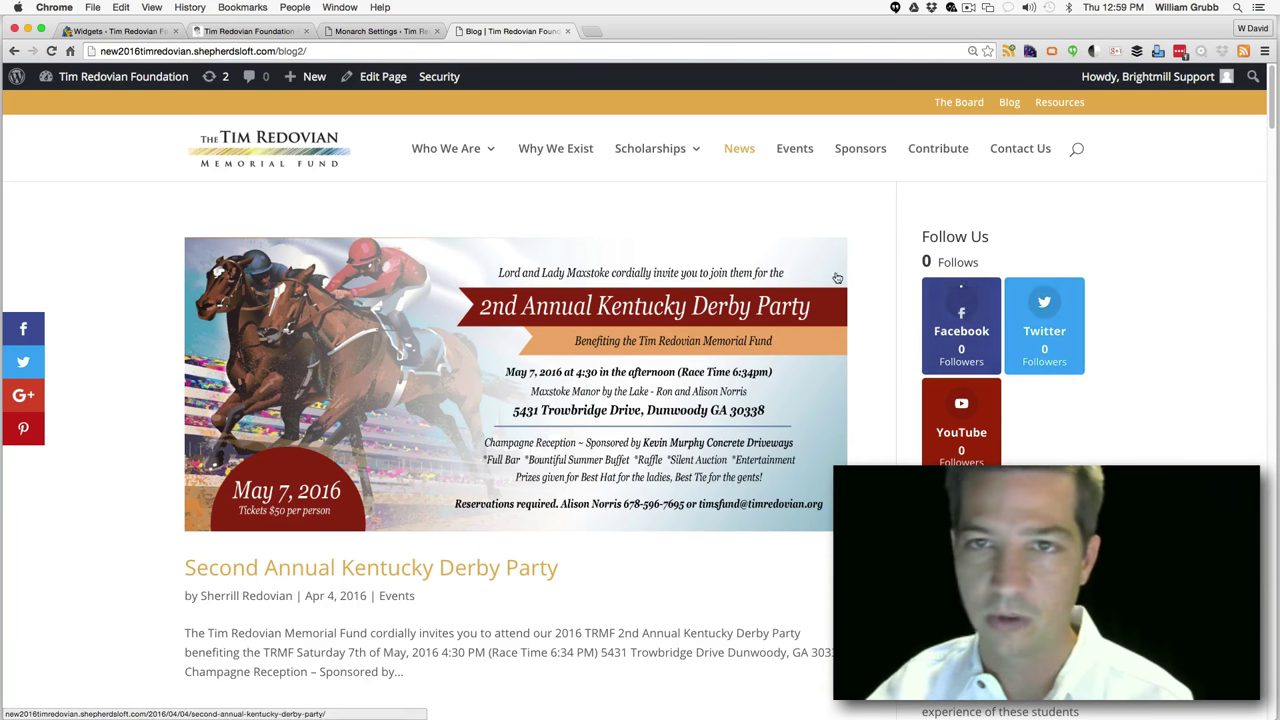
Set the follow widget's Number of Columns to Auto Width and save the changes
{"action": "left_click", "coordinate": [379, 32]}
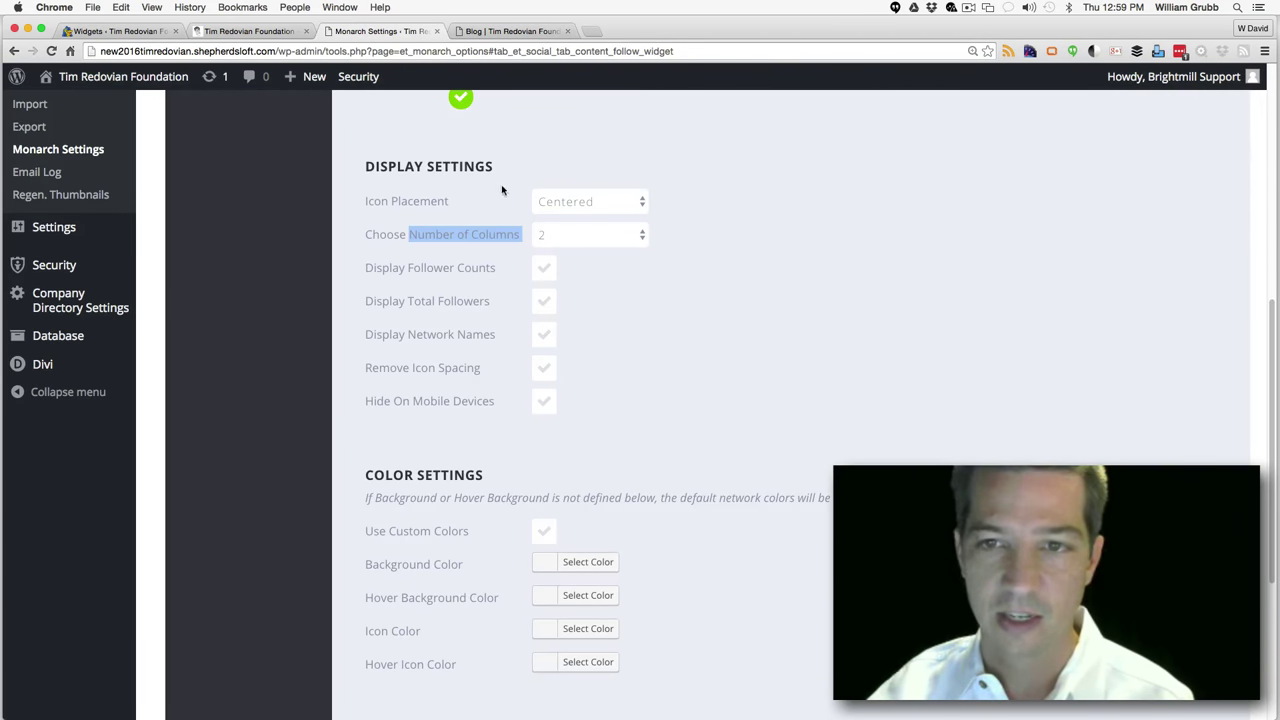
{"action": "left_click", "coordinate": [620, 228]}
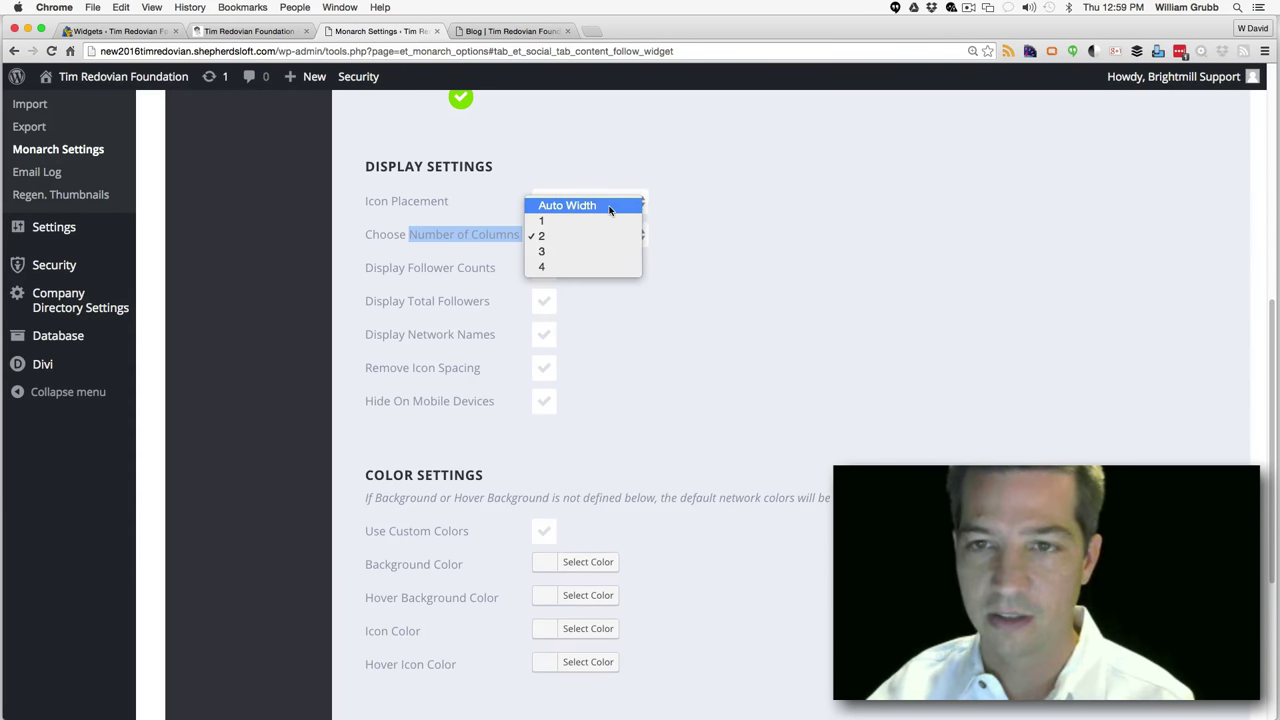
{"action": "left_click", "coordinate": [609, 207]}
{"action": "left_click_drag", "start_coordinate": [1266, 357], "coordinate": [588, 563]}
{"action": "left_click", "coordinate": [418, 514]}
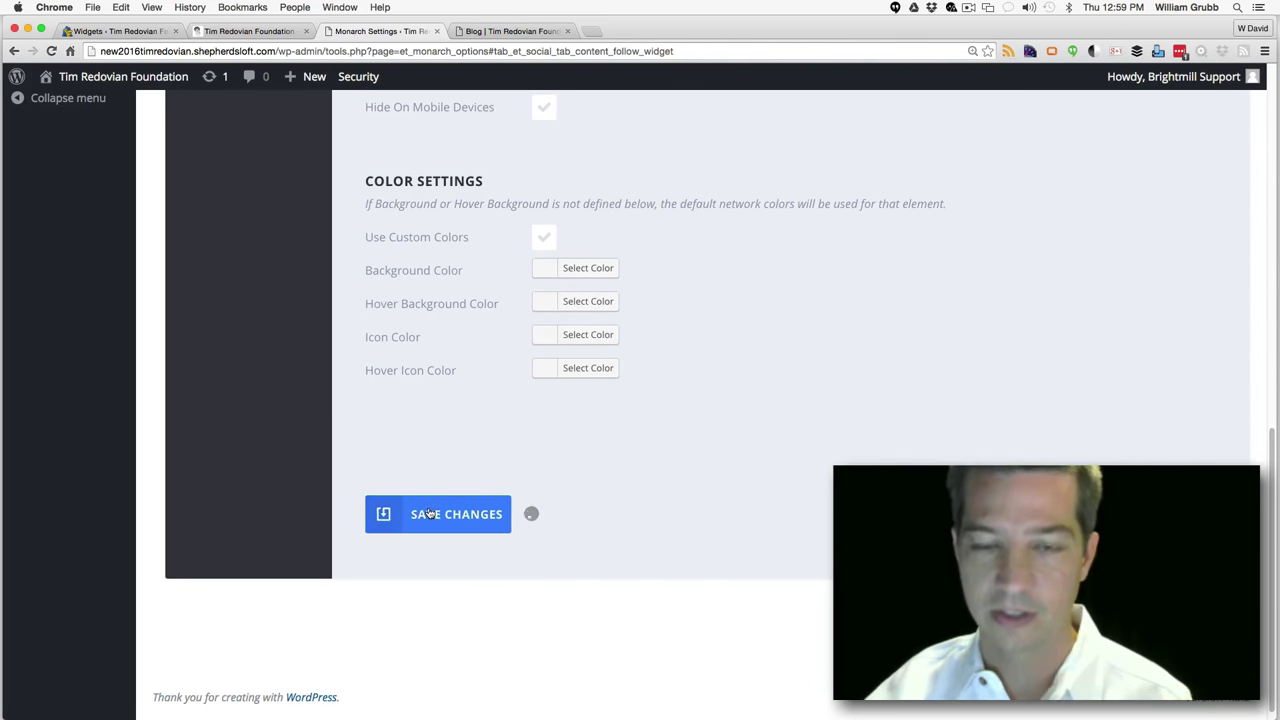
Reload the blog page to show the saved follow icons
{"action": "left_click_drag", "start_coordinate": [1272, 453], "coordinate": [1250, 103]}
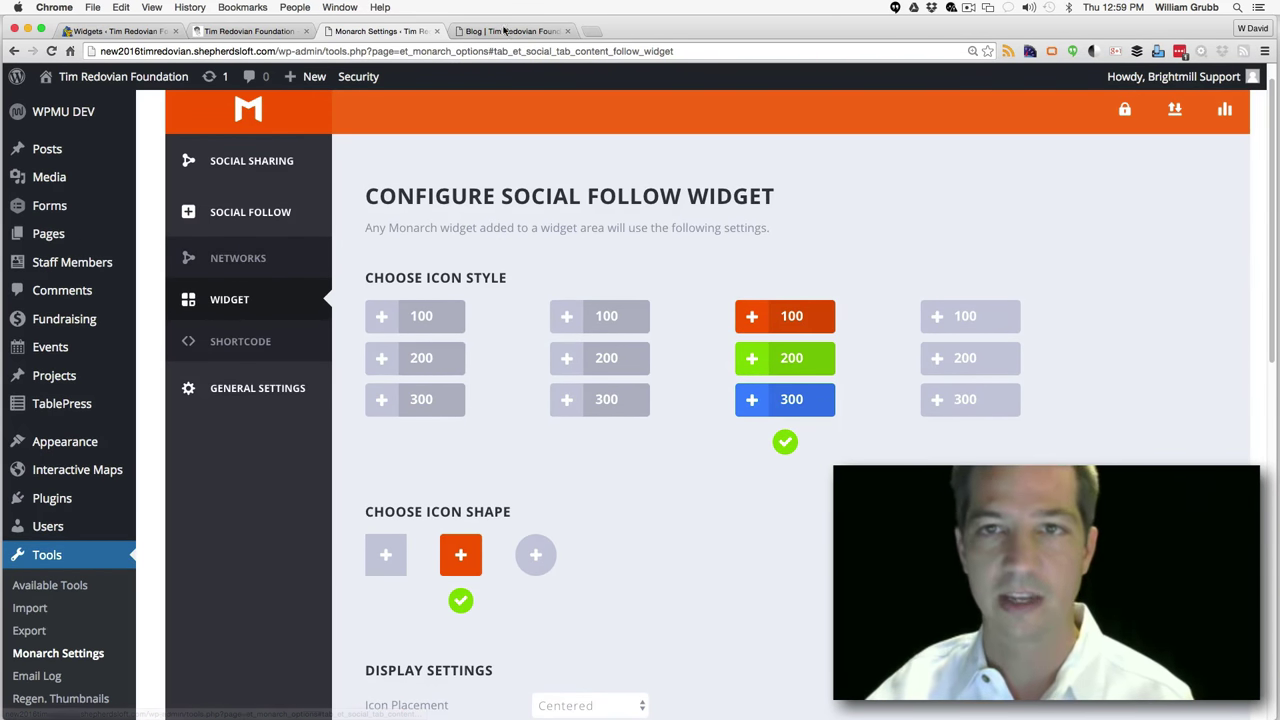
{"action": "left_click", "coordinate": [510, 31]}
{"action": "left_click", "coordinate": [52, 53]}
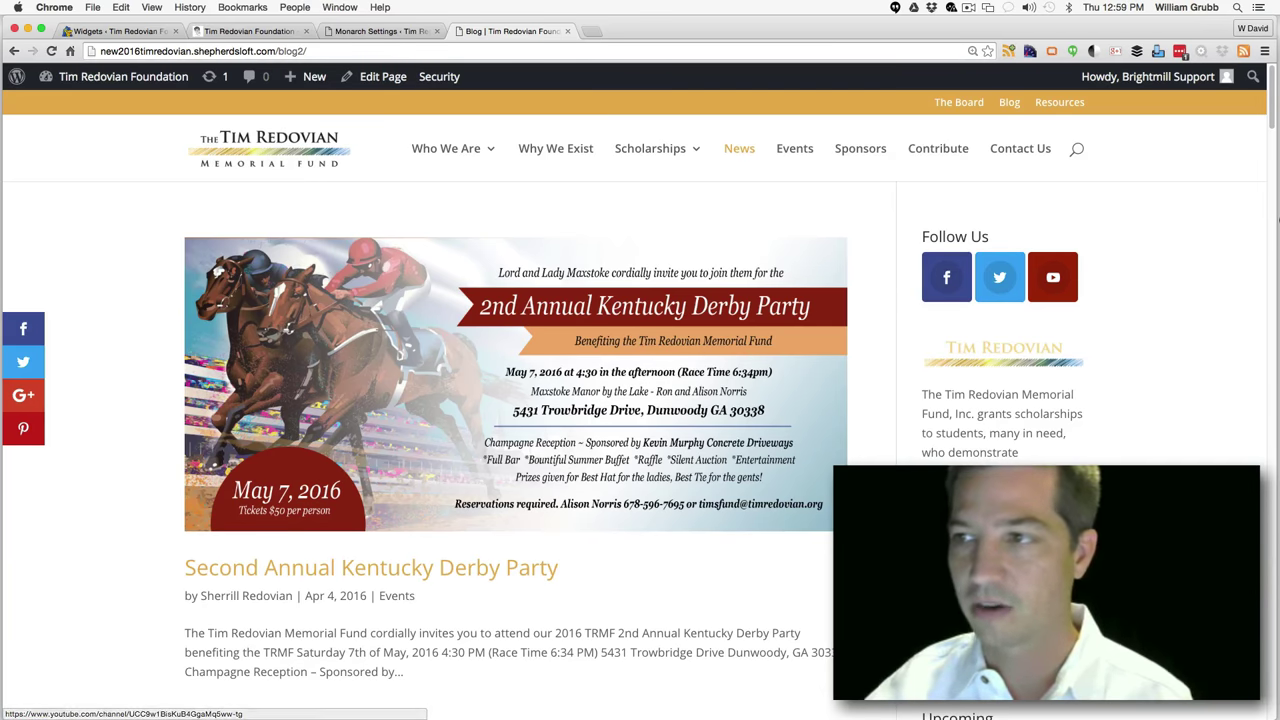
Check the blog's new Follow Us icons and left share bar, then switch to Keynote
{"action": "left_click_drag", "start_coordinate": [1270, 92], "coordinate": [1222, 42]}
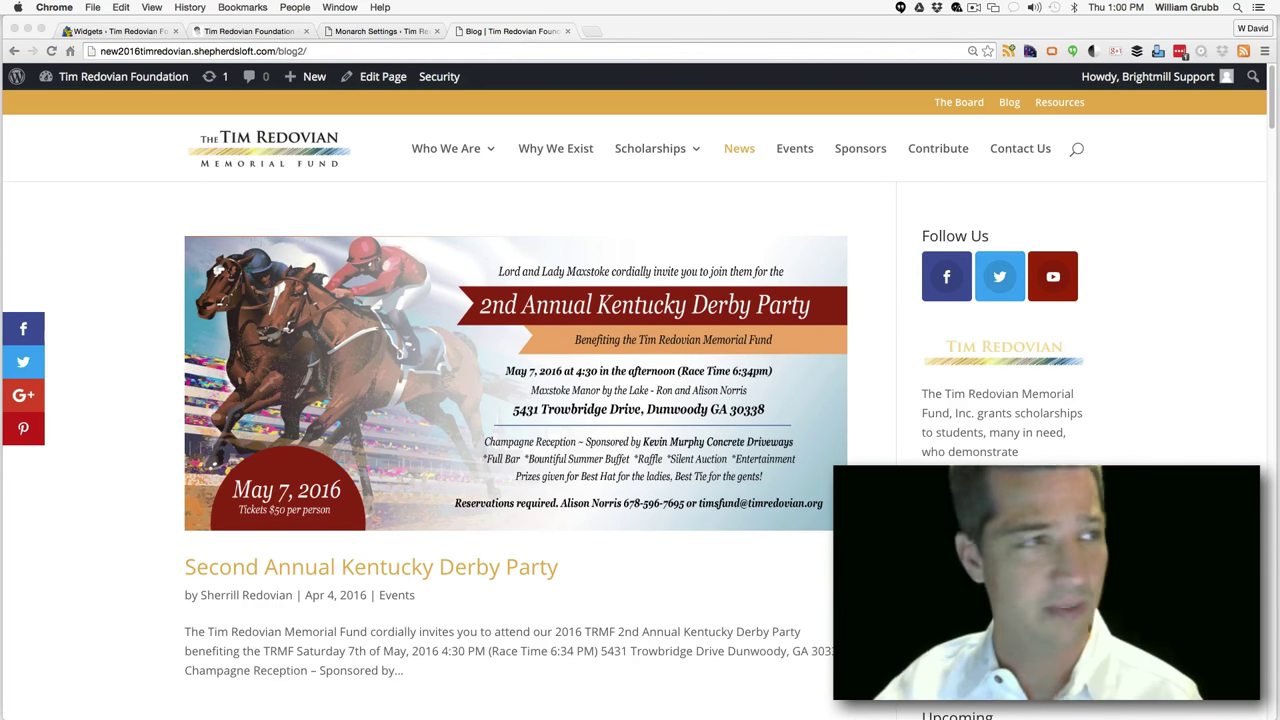
{"action": "key", "text": "super+Tab"}
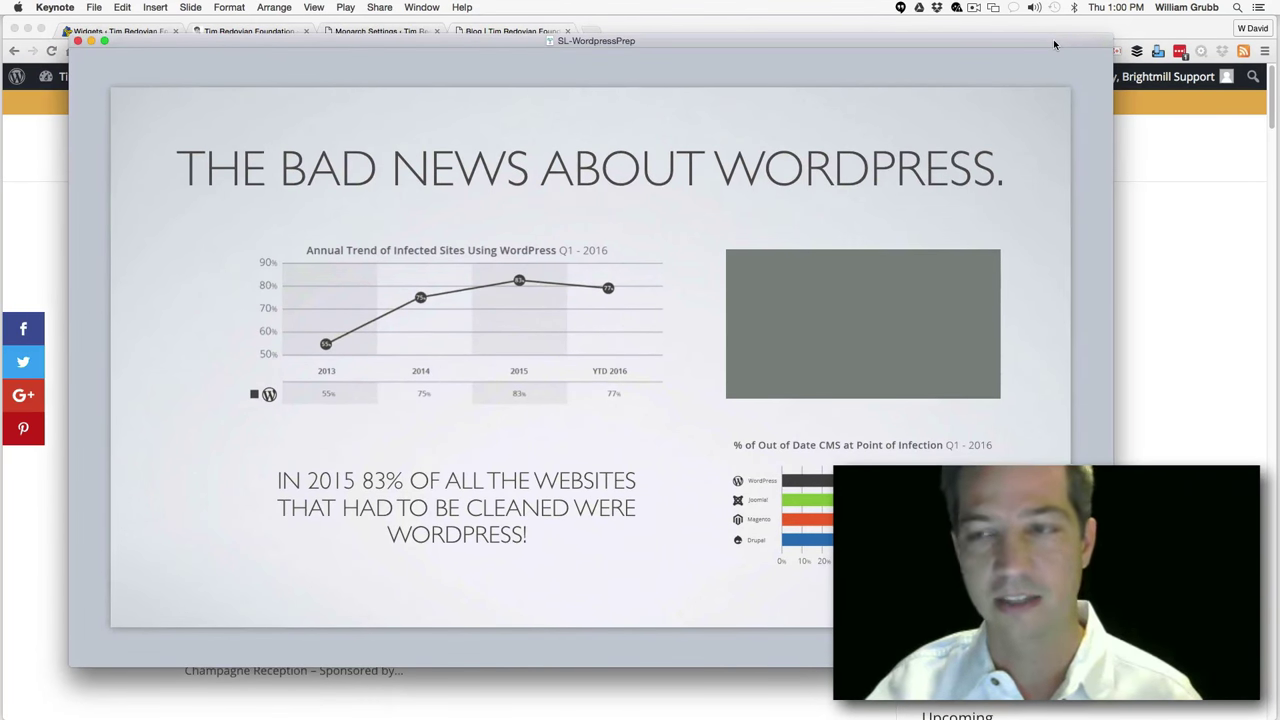
Bring the Keynote window showing 'The Bad News About WordPress' slide to the front
{"action": "left_click_drag", "start_coordinate": [1053, 41], "coordinate": [1055, 43]}
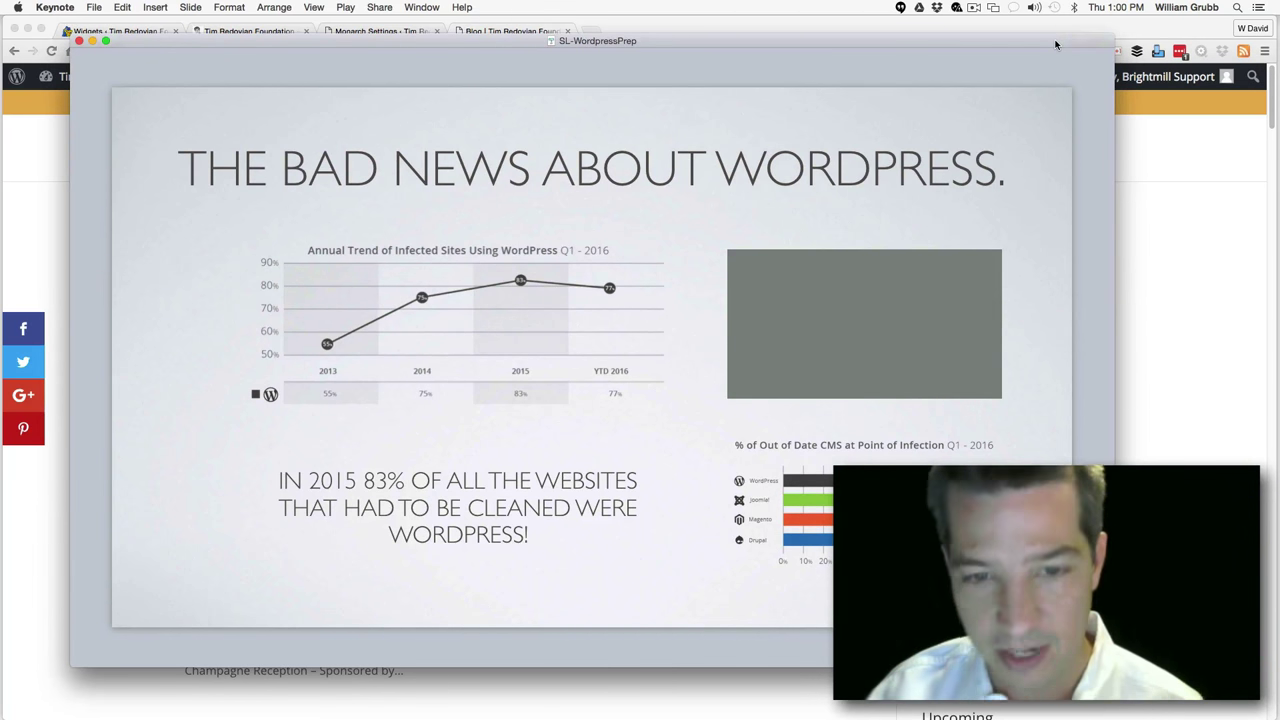